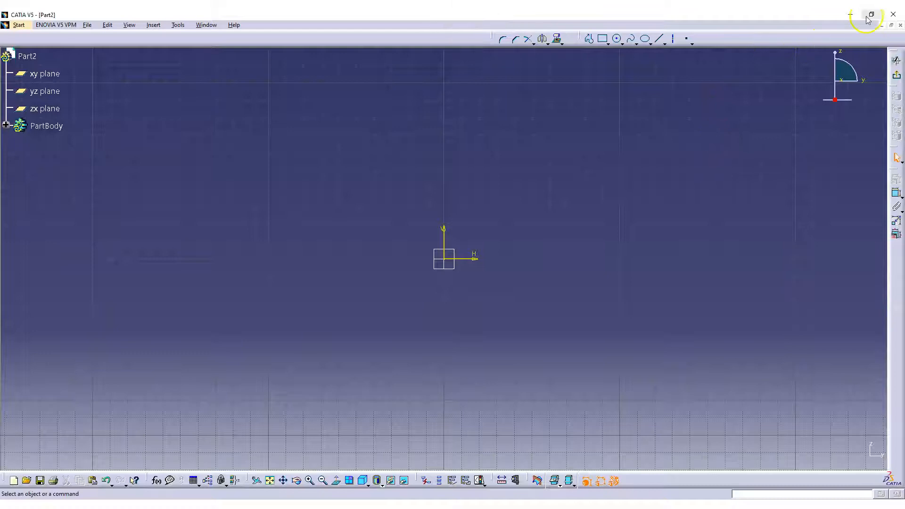
Step: Show the Sketch tools toolbar and dock it in line with the other sketching toolbars
{"action": "right_click", "coordinate": [733, 40]}
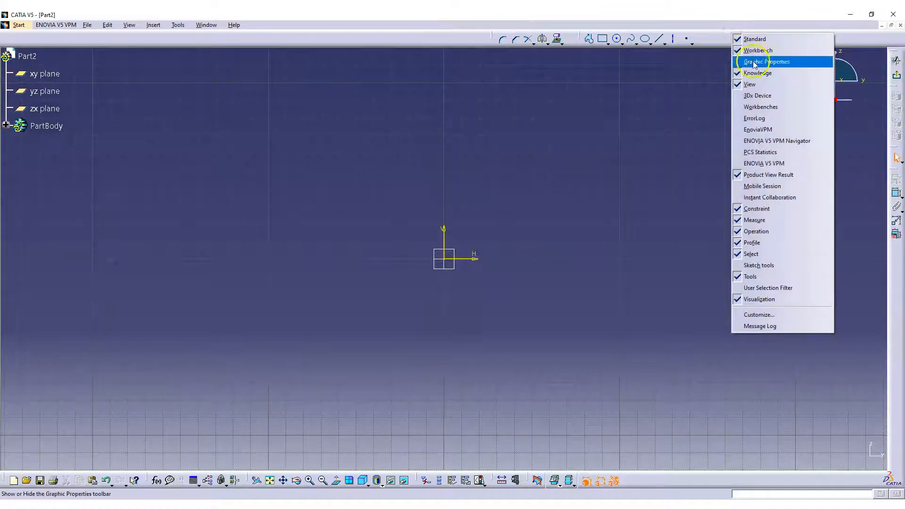
{"action": "left_click", "coordinate": [757, 264]}
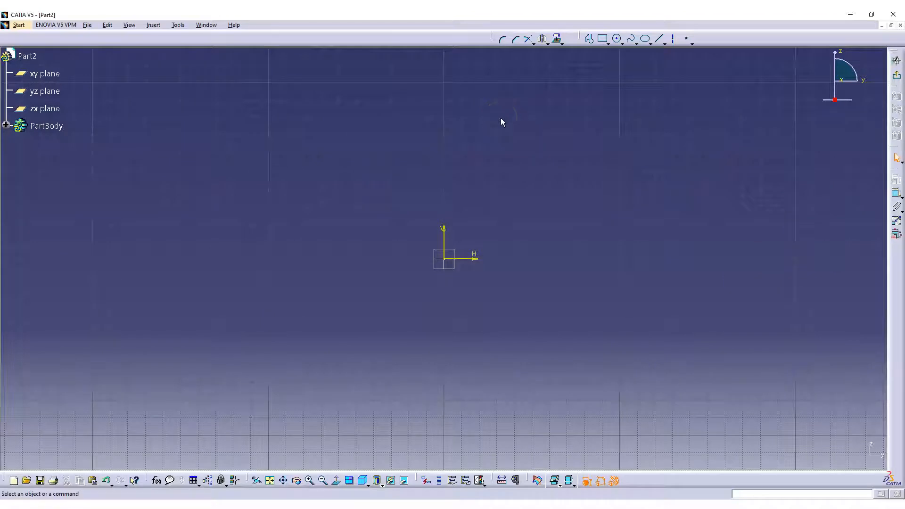
{"action": "mouse_move", "coordinate": [175, 159]}
{"action": "left_mouse_down"}
{"action": "mouse_move", "coordinate": [418, 94]}
{"action": "mouse_move", "coordinate": [429, 19]}
{"action": "mouse_move", "coordinate": [308, 51]}
{"action": "mouse_move", "coordinate": [228, 43]}
{"action": "mouse_move", "coordinate": [220, 34]}
{"action": "left_mouse_up"}
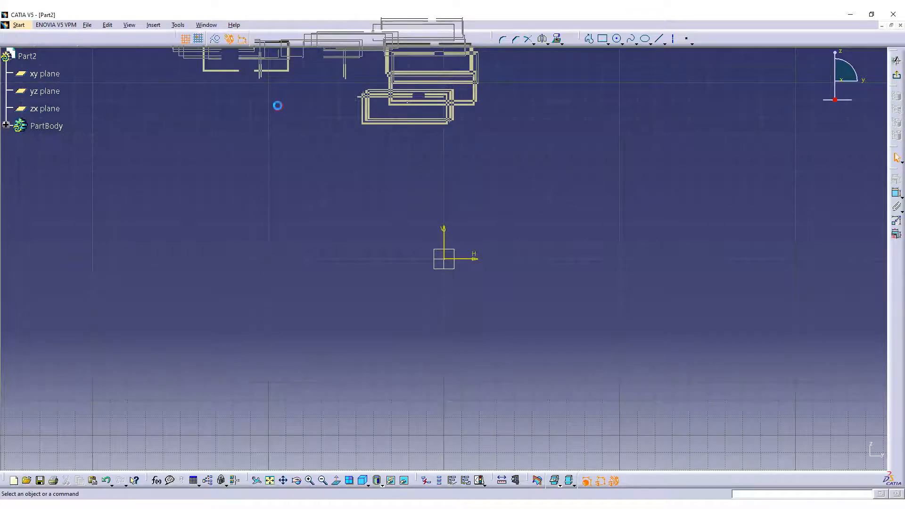
{"action": "left_click", "coordinate": [367, 161]}
{"action": "mouse_move", "coordinate": [367, 161]}
{"action": "middle_mouse_down"}
{"action": "mouse_move", "coordinate": [361, 153]}
{"action": "mouse_move", "coordinate": [387, 202]}
{"action": "mouse_move", "coordinate": [363, 157]}
{"action": "middle_mouse_up"}
{"action": "scroll", "coordinate": [364, 156], "scroll_direction": "up", "scroll_amount": 1}
{"action": "left_click", "coordinate": [236, 93]}
{"action": "left_click", "coordinate": [484, 122]}
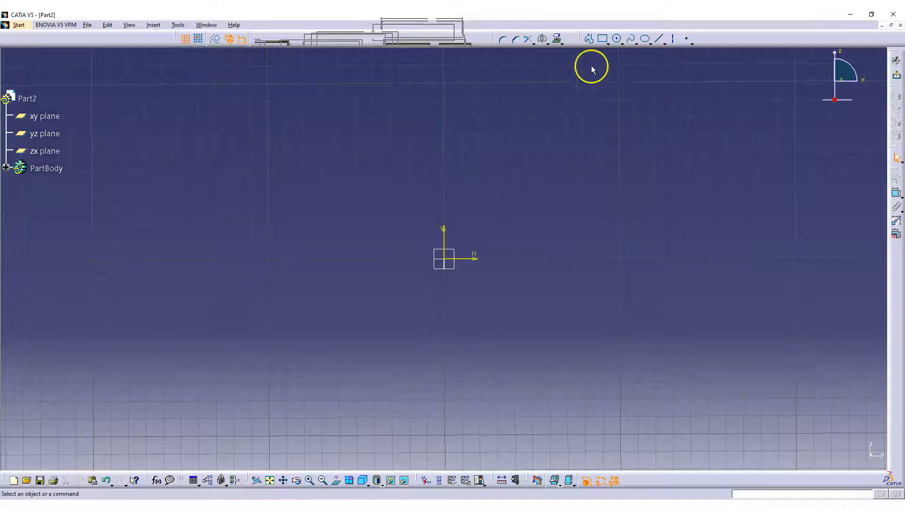
Step: Start a profile on the vertical axis about 17 mm below the origin and sketch its base line about 335 mm long
{"action": "left_click", "coordinate": [589, 40]}
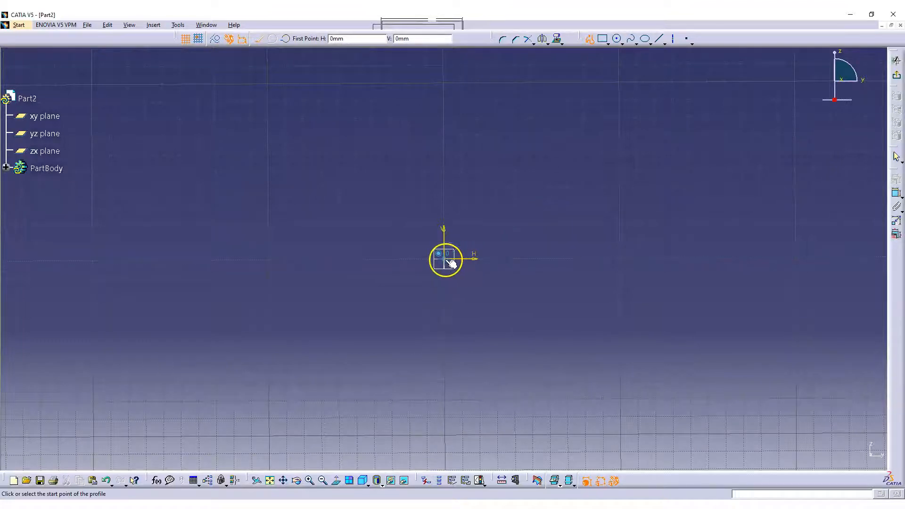
{"action": "left_click", "coordinate": [444, 288]}
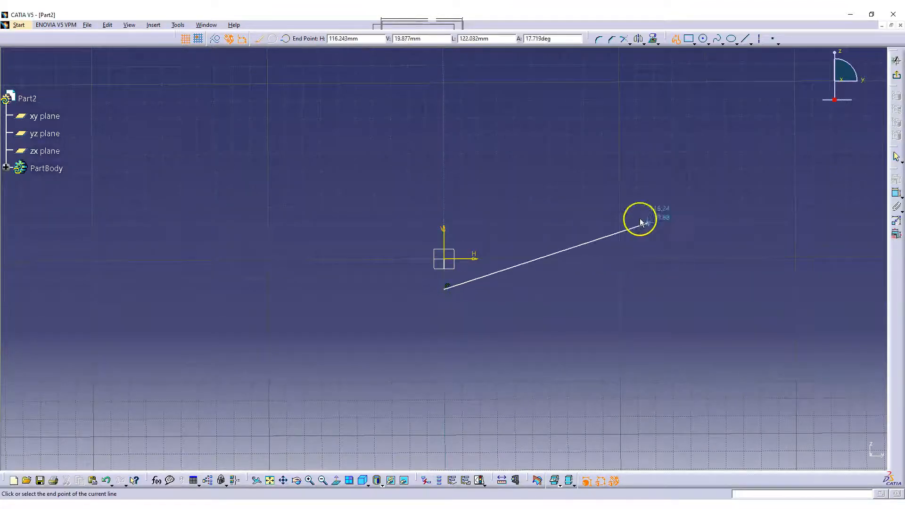
{"action": "left_click_drag", "start_coordinate": [178, 37], "coordinate": [159, 82]}
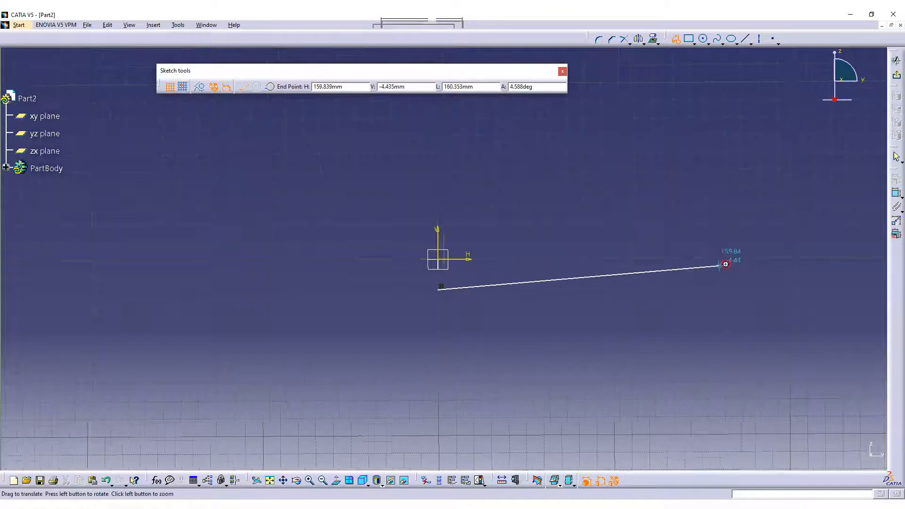
{"action": "middle_click_drag", "start_coordinate": [728, 265], "coordinate": [491, 265]}
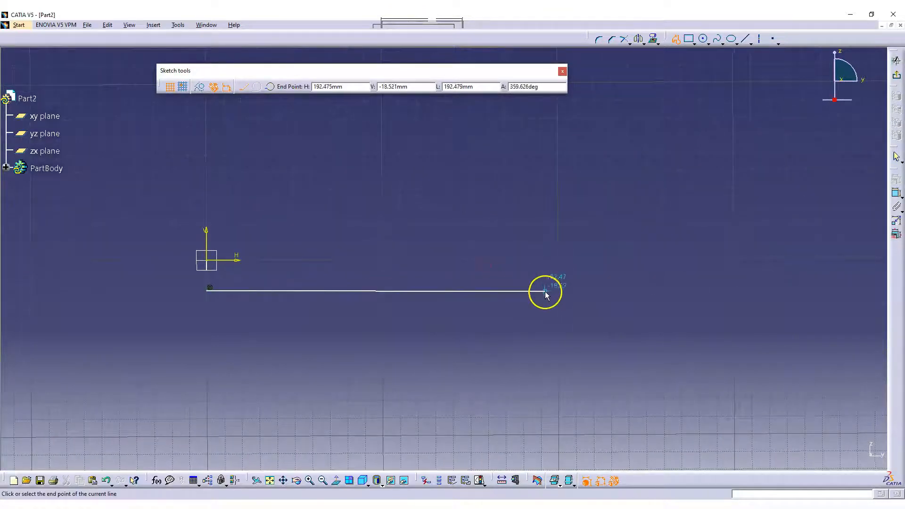
{"action": "middle_click_drag", "start_coordinate": [608, 287], "coordinate": [617, 307], "text": "ctrl"}
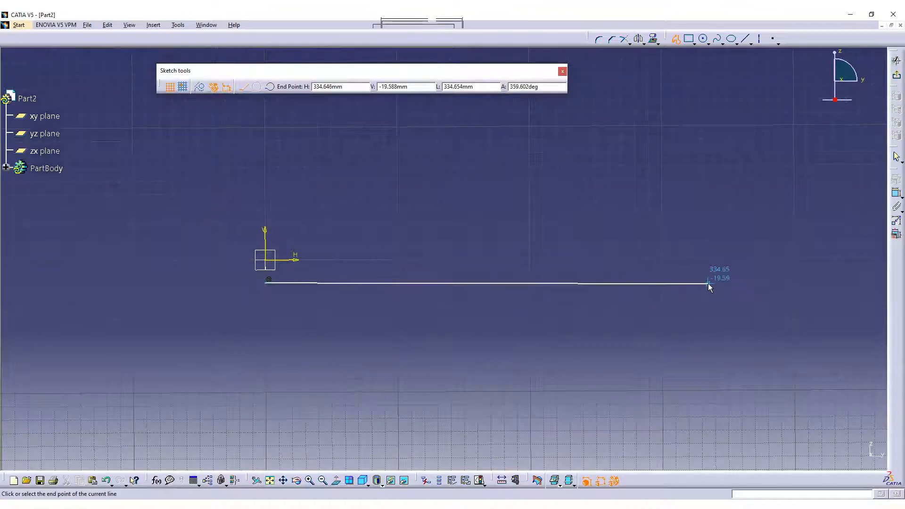
{"action": "left_click", "coordinate": [708, 281]}
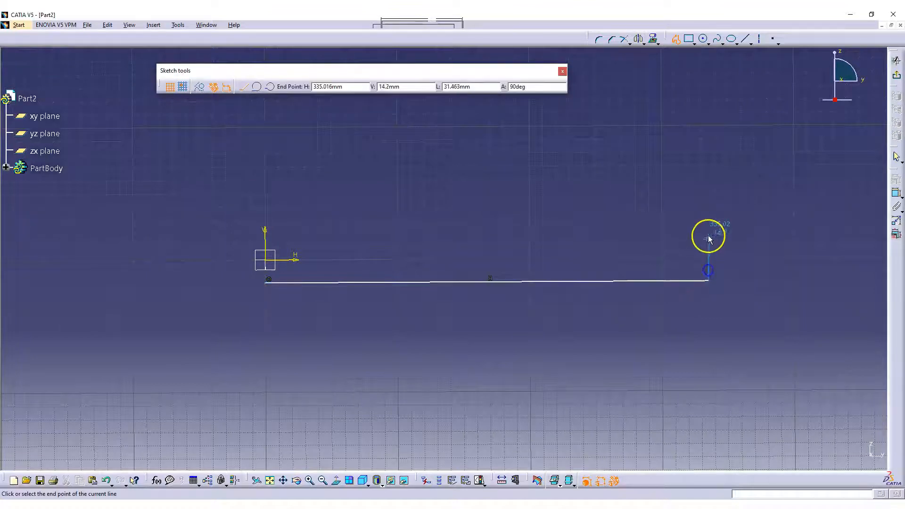
Step: Continue the profile with a slanted edge, an upper edge about 113 mm long and a short step down about 31 mm
{"action": "left_click", "coordinate": [585, 189]}
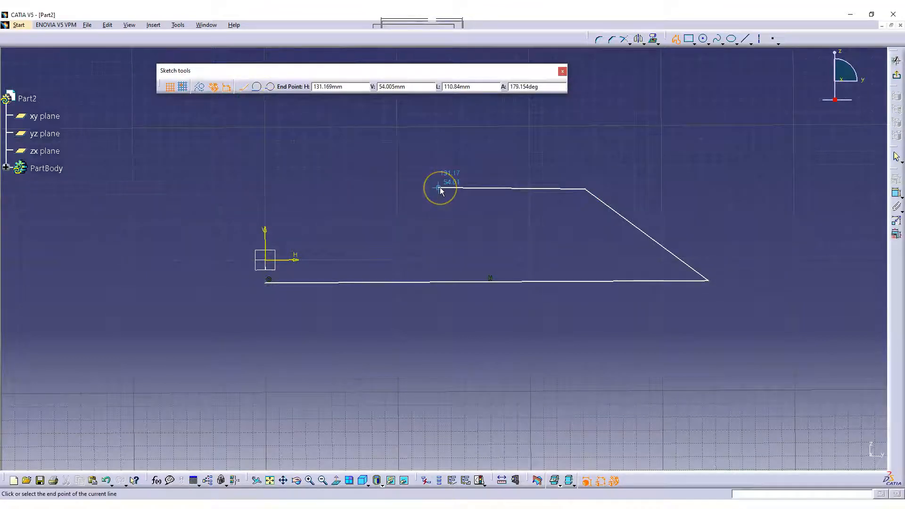
{"action": "left_click", "coordinate": [436, 191]}
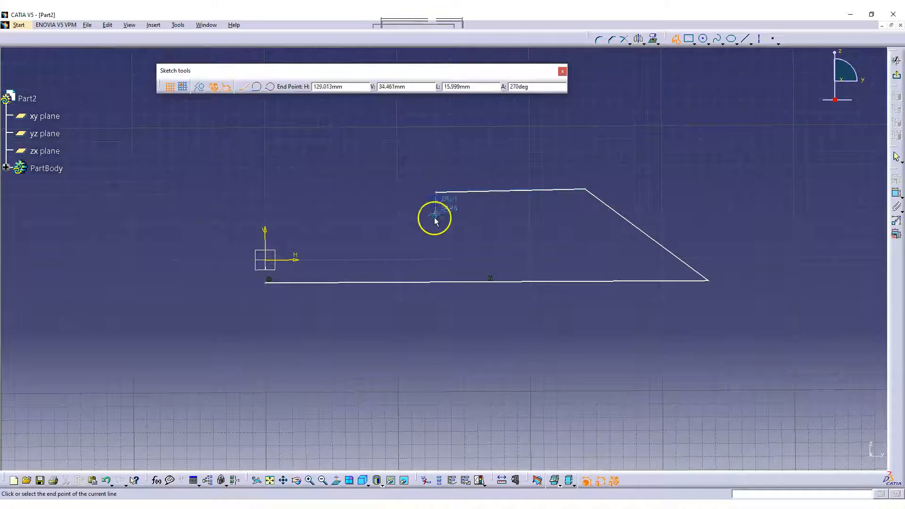
{"action": "left_click", "coordinate": [439, 232]}
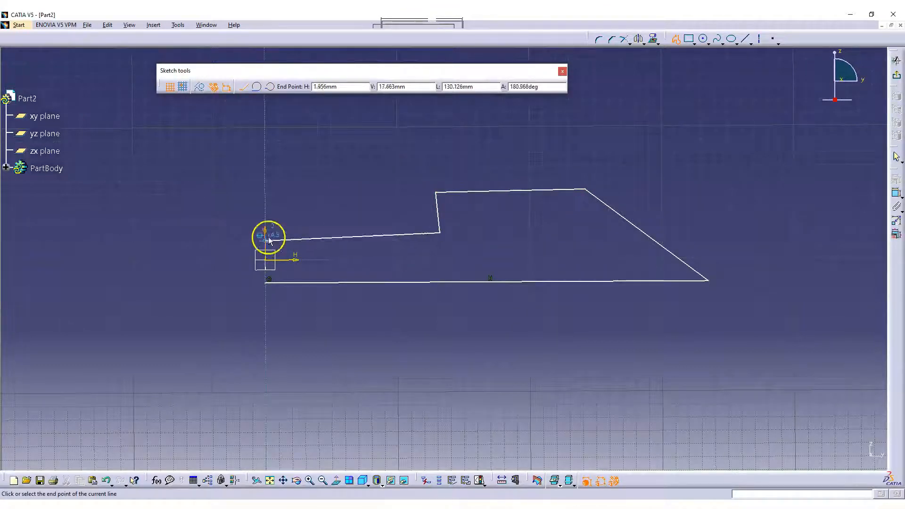
{"action": "left_click_drag", "start_coordinate": [247, 477], "coordinate": [599, 84]}
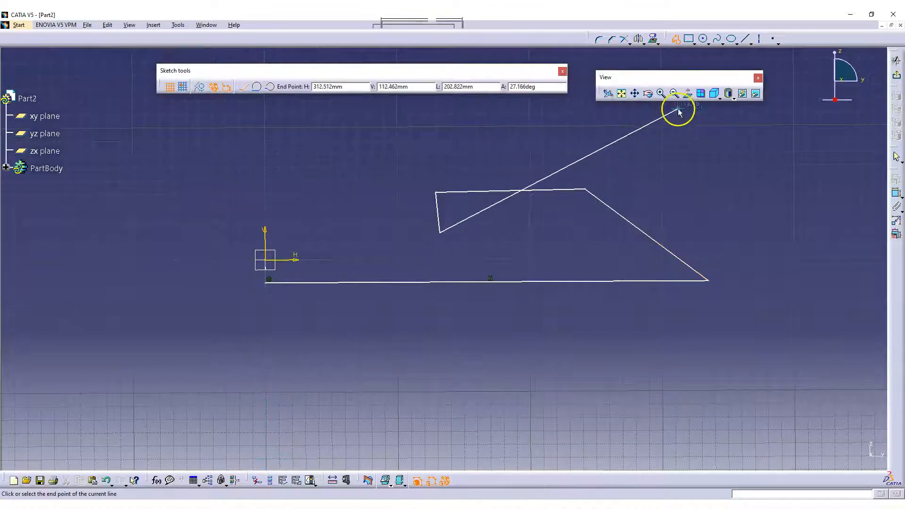
{"action": "left_click", "coordinate": [267, 236]}
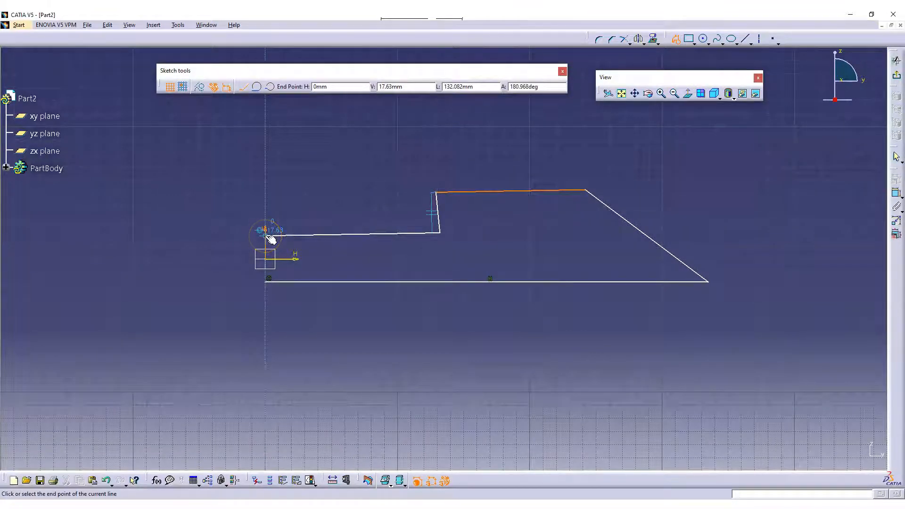
{"action": "left_click", "coordinate": [267, 236]}
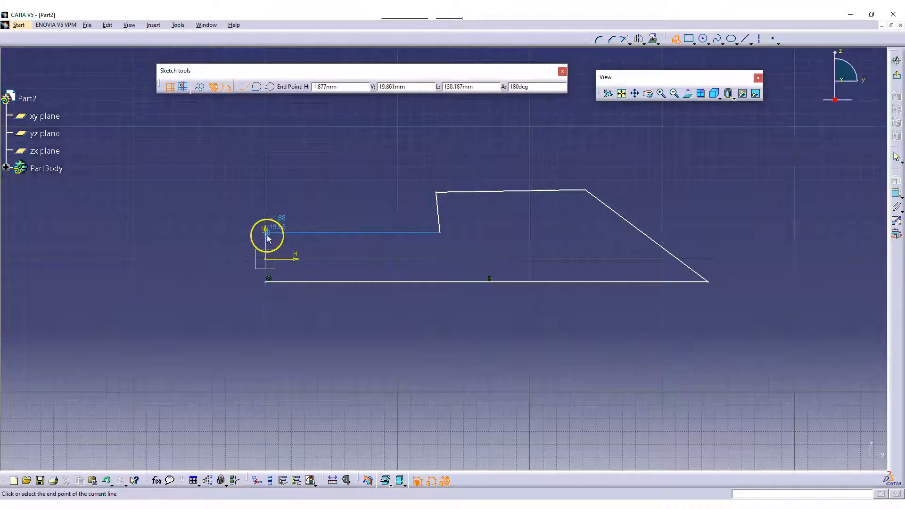
{"action": "left_click", "coordinate": [266, 235]}
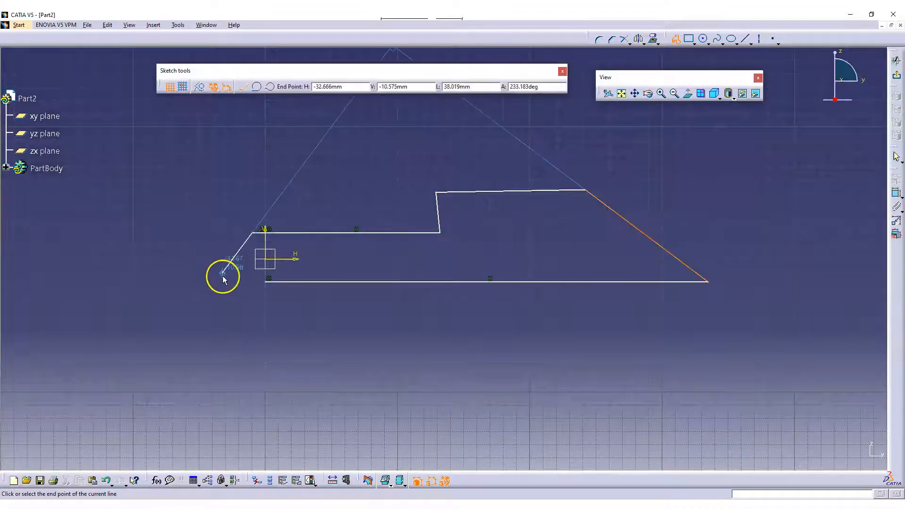
{"action": "key", "text": "ctrl+z"}
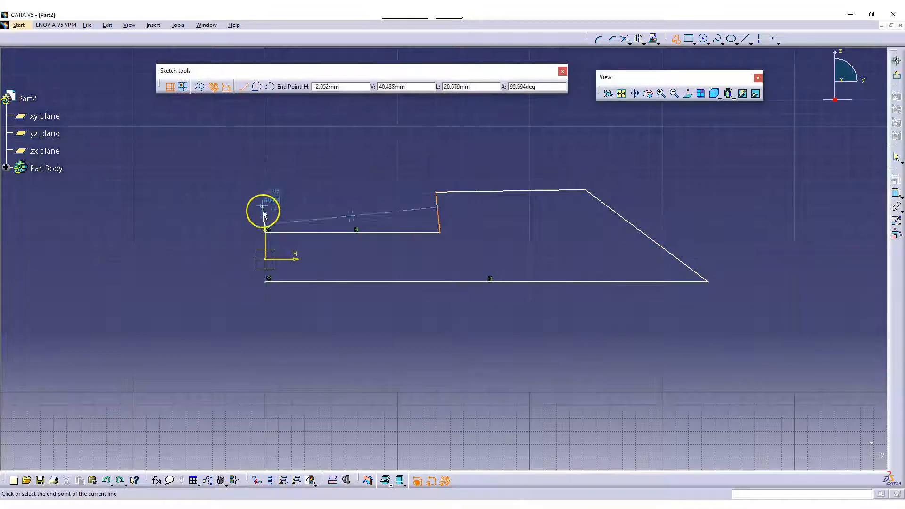
{"action": "key", "text": "ctrl+z"}
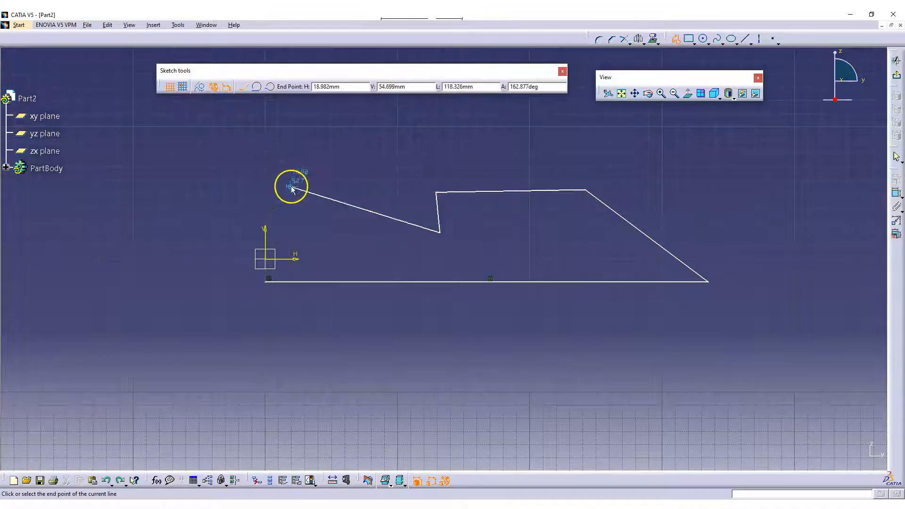
Step: Extend the profile horizontally to the vertical axis and close it with a tangent arc onto the base line's start point
{"action": "left_click", "coordinate": [266, 233]}
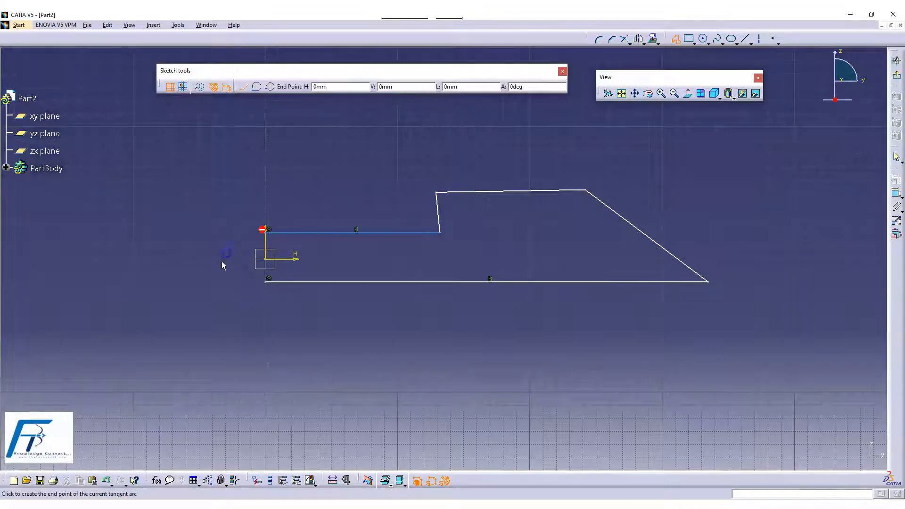
{"action": "left_click", "coordinate": [267, 281]}
{"action": "left_click", "coordinate": [514, 253]}
Step: Constrain the short step edge of the profile to be vertical
{"action": "mouse_move", "coordinate": [514, 253]}
{"action": "middle_mouse_down"}
{"action": "mouse_move", "coordinate": [450, 248]}
{"action": "mouse_move", "coordinate": [455, 215]}
{"action": "middle_mouse_up"}
{"action": "middle_click_drag", "start_coordinate": [456, 214], "coordinate": [533, 210]}
{"action": "scroll", "coordinate": [532, 210], "scroll_direction": "up", "scroll_amount": 1}
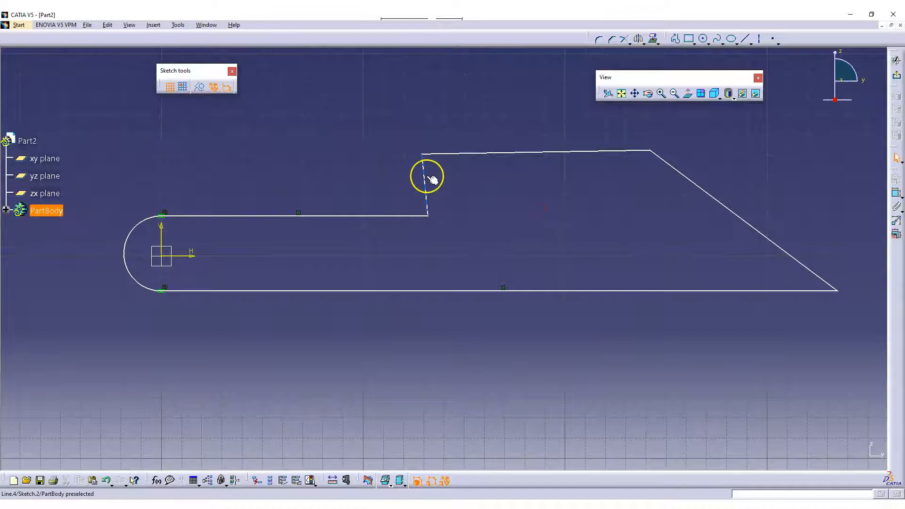
{"action": "left_click", "coordinate": [424, 178]}
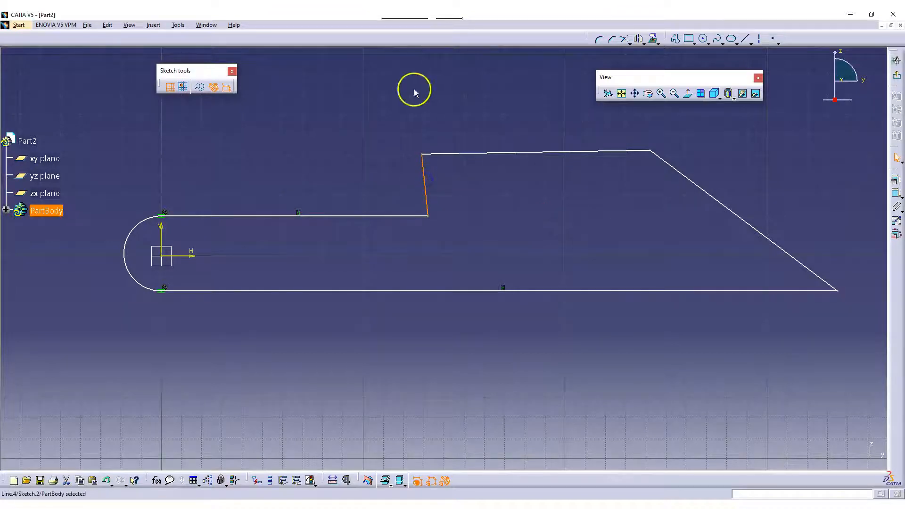
{"action": "left_click", "coordinate": [896, 157]}
{"action": "left_click", "coordinate": [896, 178]}
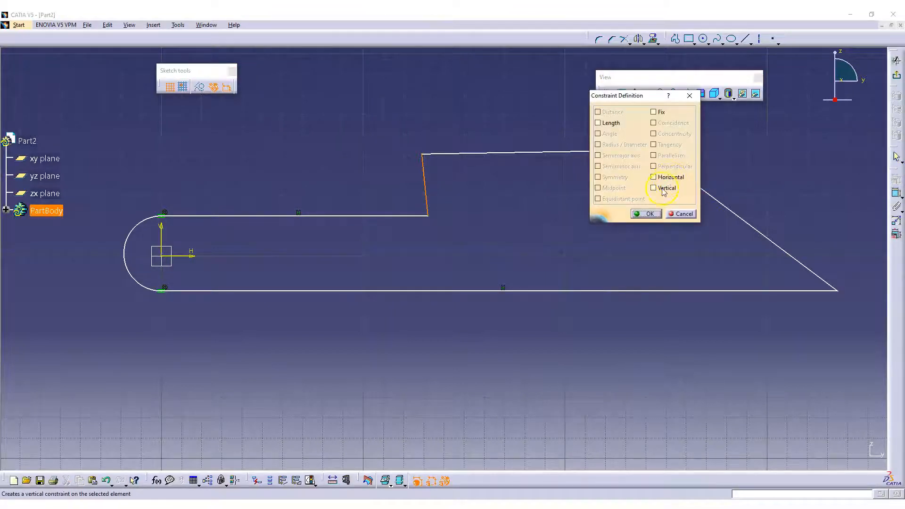
{"action": "left_click", "coordinate": [662, 188]}
{"action": "left_click", "coordinate": [654, 214]}
Step: Constrain the profile's upper edge to be horizontal
{"action": "left_click", "coordinate": [596, 166]}
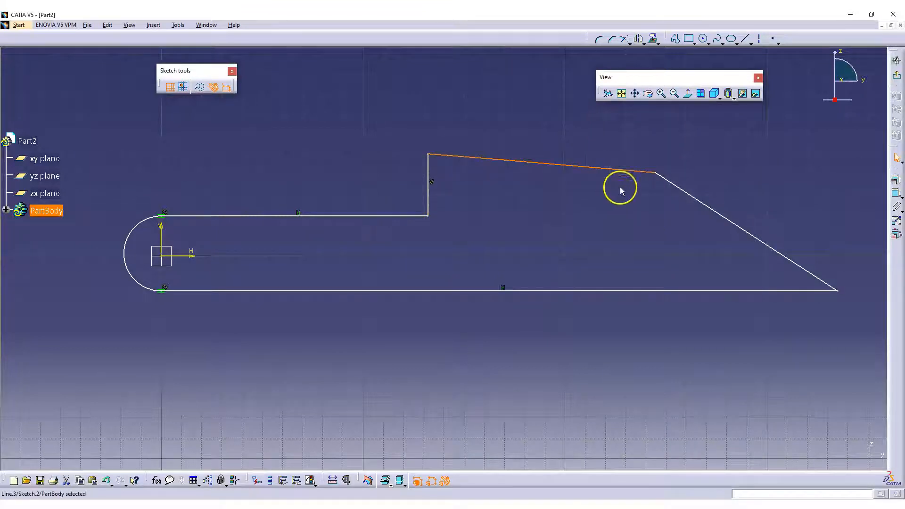
{"action": "left_click", "coordinate": [896, 179]}
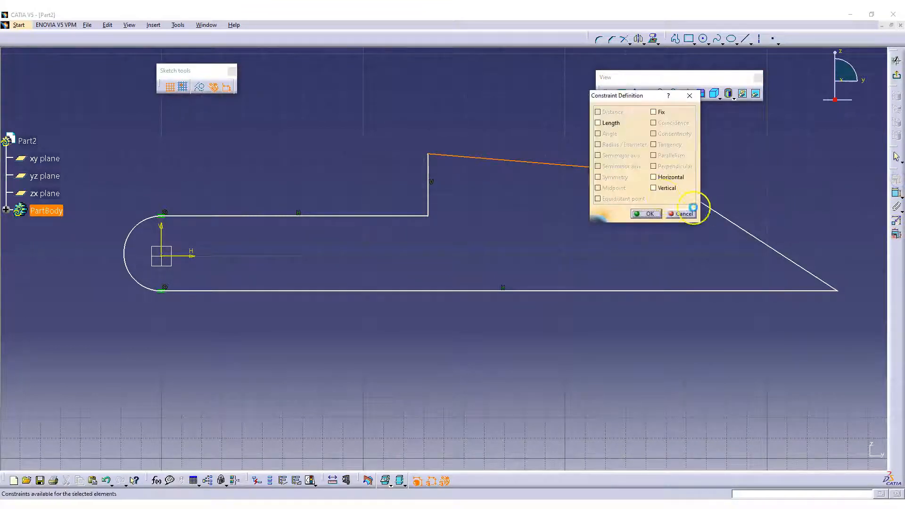
{"action": "left_click", "coordinate": [665, 177]}
{"action": "left_click", "coordinate": [642, 214]}
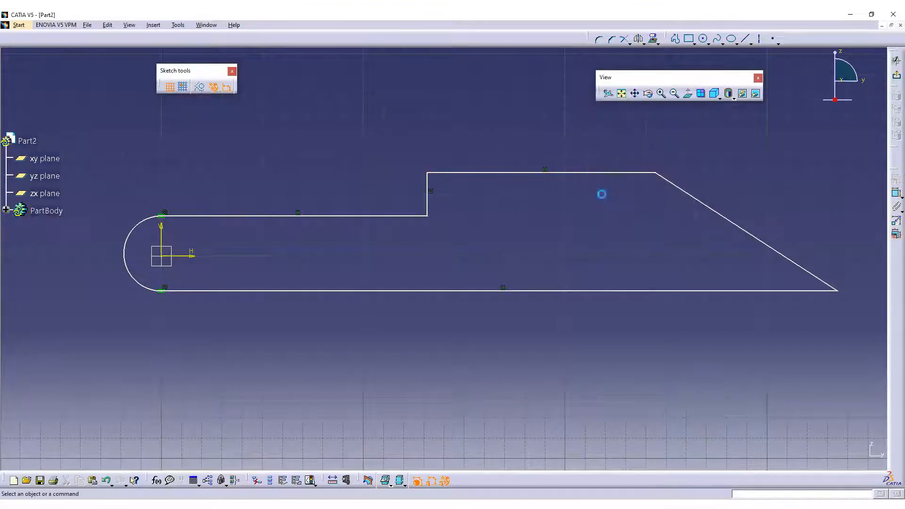
Step: Move the profile's upper edge higher and toward the rounded end to enlarge the raised portion
{"action": "left_click_drag", "start_coordinate": [592, 175], "coordinate": [508, 141]}
{"action": "left_click", "coordinate": [536, 194]}
{"action": "mouse_move", "coordinate": [660, 223]}
{"action": "middle_mouse_down"}
{"action": "mouse_move", "coordinate": [593, 210]}
{"action": "mouse_move", "coordinate": [602, 213]}
{"action": "middle_mouse_up"}
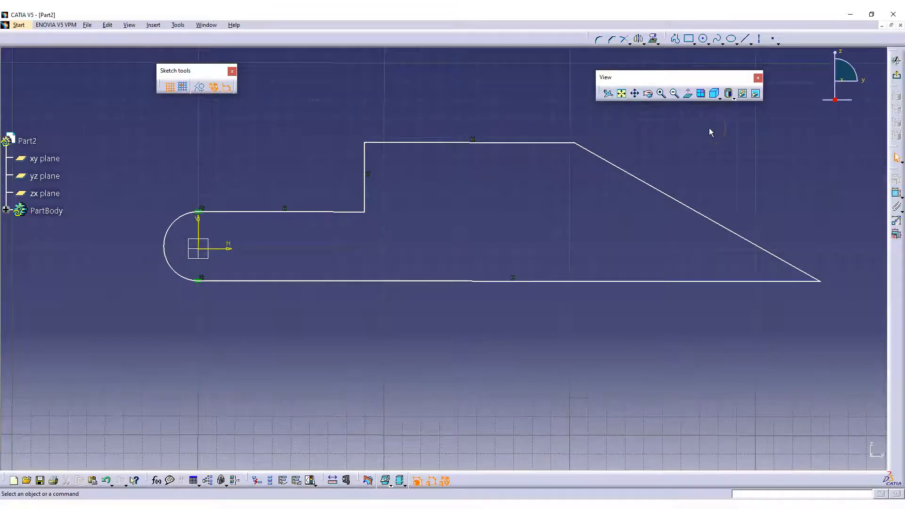
Step: Dimension the profile's base line below the sketch and set its length to 340 mm
{"action": "scroll", "coordinate": [315, 101], "scroll_direction": "down", "scroll_amount": 2}
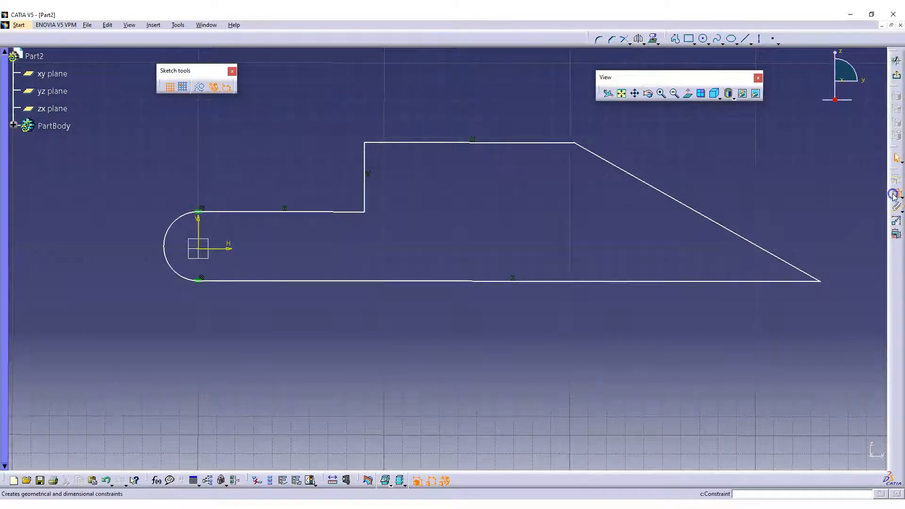
{"action": "left_click", "coordinate": [712, 281]}
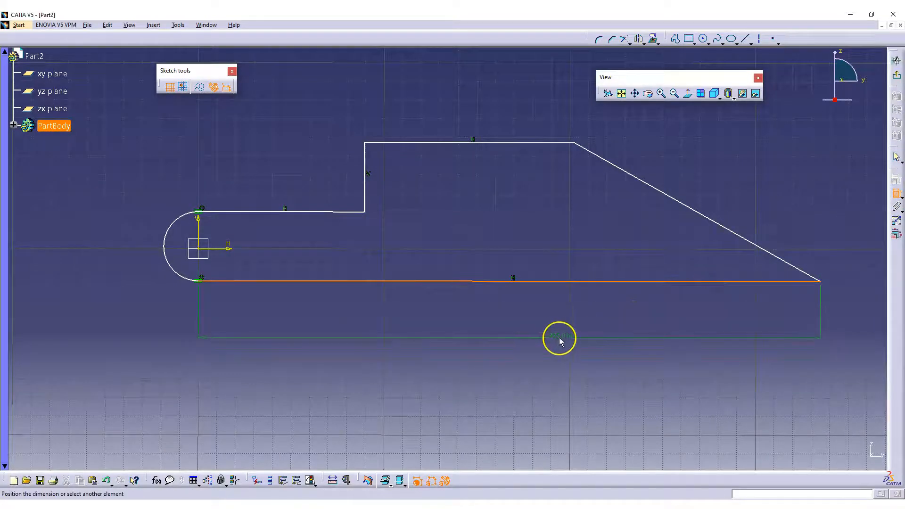
{"action": "left_click", "coordinate": [558, 338]}
{"action": "double_click", "coordinate": [556, 334]}
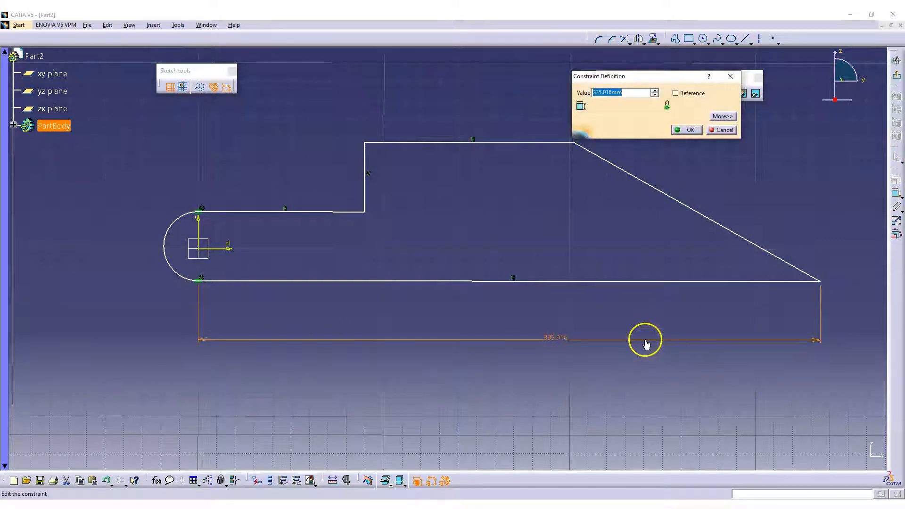
{"action": "double_click", "coordinate": [630, 94]}
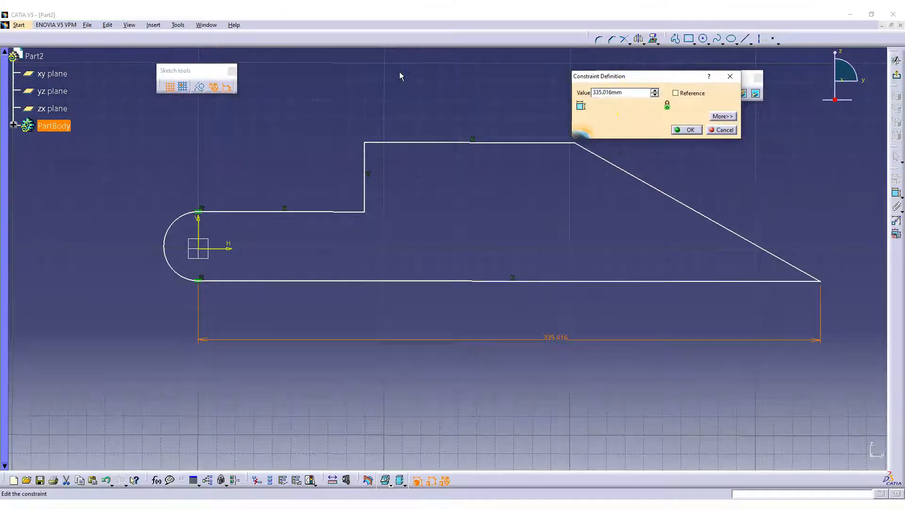
{"action": "left_click_drag", "start_coordinate": [628, 93], "coordinate": [496, 77]}
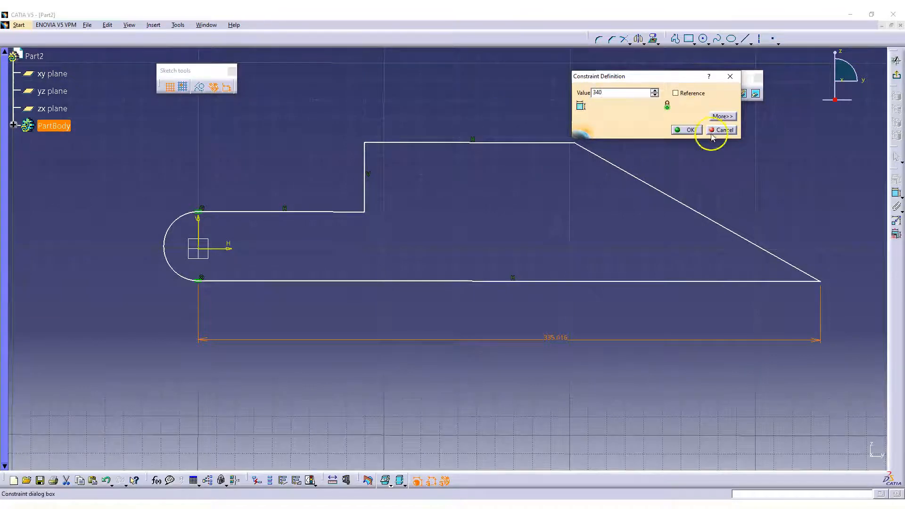
{"action": "left_click", "coordinate": [689, 128]}
Step: Dimension the profile's upper edge above the sketch and set its length to 100 mm
{"action": "middle_click_drag", "start_coordinate": [727, 239], "coordinate": [719, 230]}
{"action": "middle_click_drag", "start_coordinate": [589, 209], "coordinate": [600, 219]}
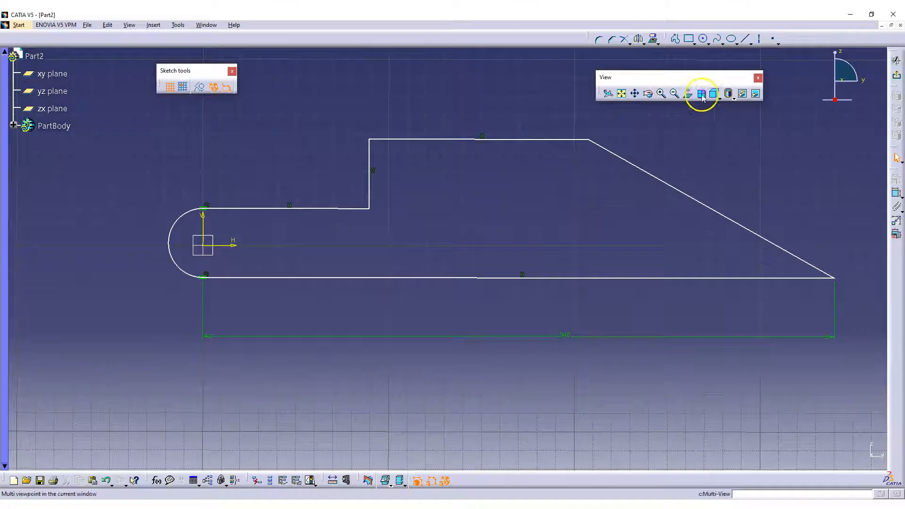
{"action": "left_click", "coordinate": [560, 140]}
{"action": "left_click", "coordinate": [515, 109]}
{"action": "double_click", "coordinate": [517, 106]}
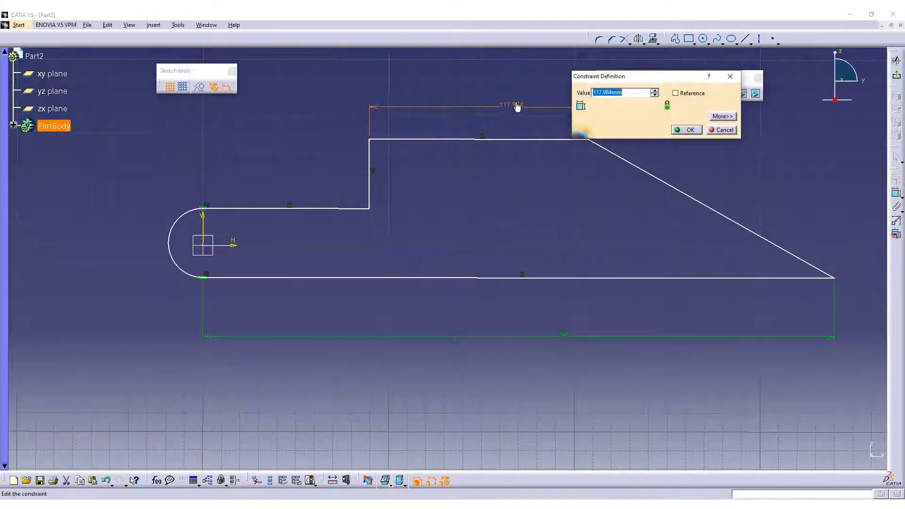
{"action": "key", "text": "Return"}
{"action": "left_click", "coordinate": [701, 160]}
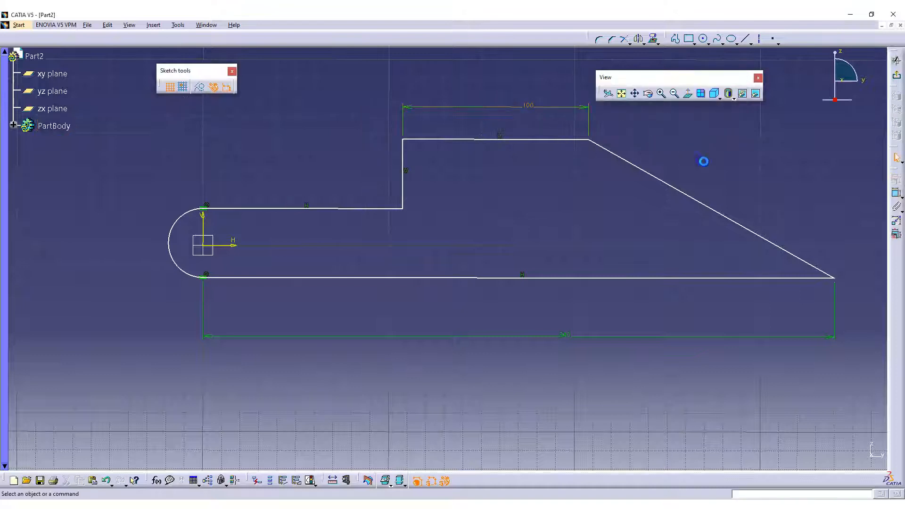
Step: Dimension the height between the profile's base line and upper edge beside the rounded end and set it to 85 mm
{"action": "middle_click_drag", "start_coordinate": [736, 154], "coordinate": [763, 145]}
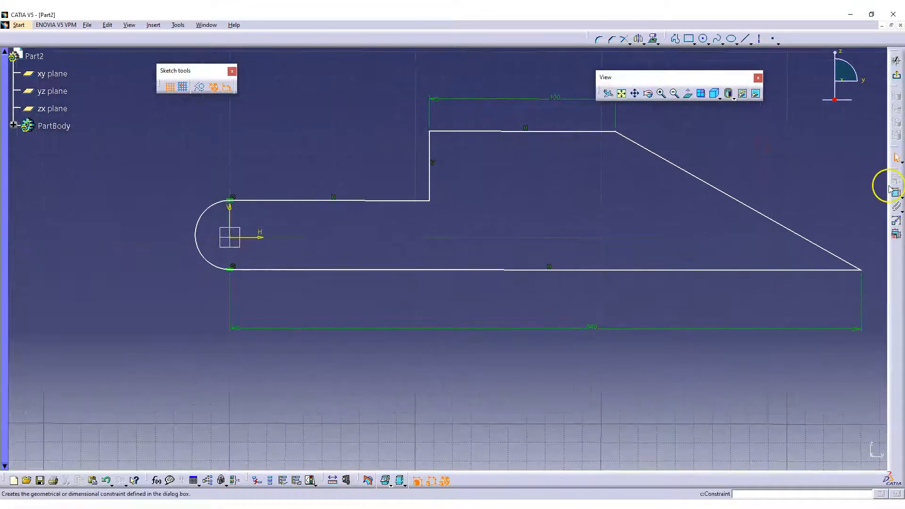
{"action": "left_click", "coordinate": [544, 132]}
{"action": "left_click", "coordinate": [492, 270]}
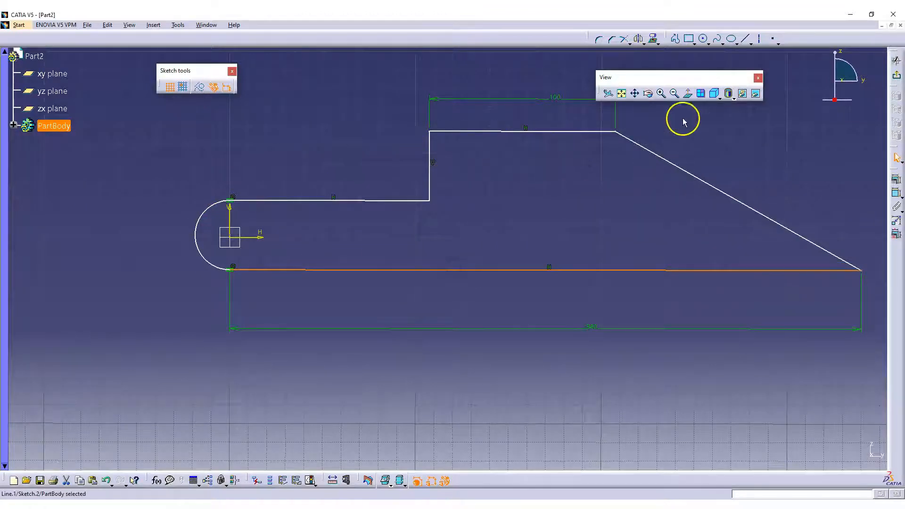
{"action": "left_click", "coordinate": [895, 193]}
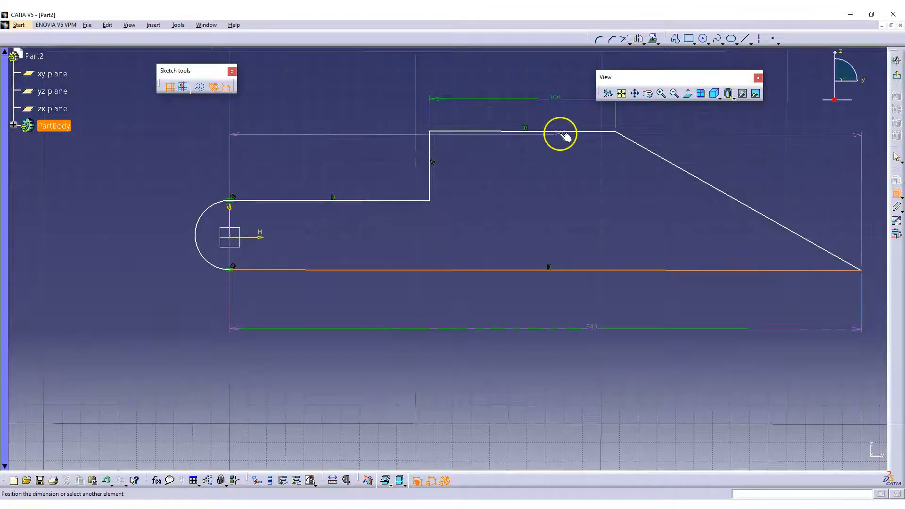
{"action": "left_click", "coordinate": [563, 132]}
{"action": "left_click", "coordinate": [151, 171]}
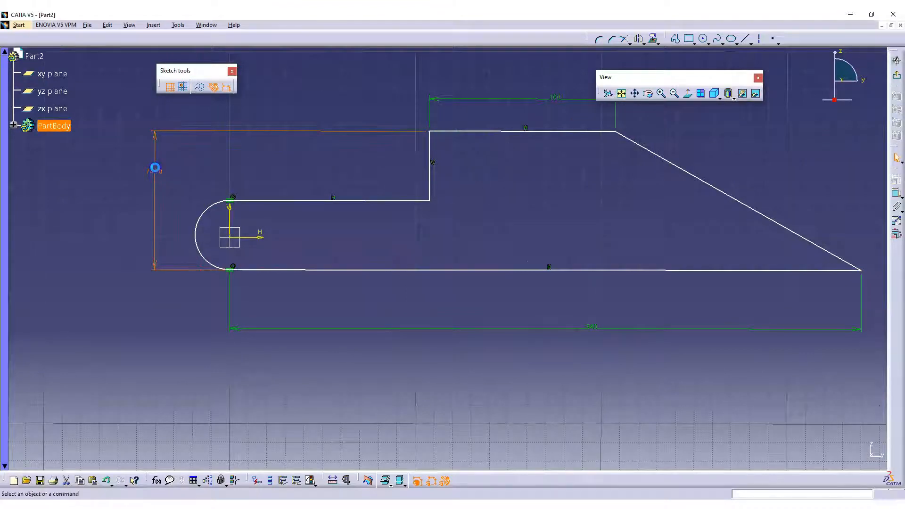
{"action": "double_click", "coordinate": [154, 168]}
{"action": "type", "text": "85"}
{"action": "key", "text": "Return"}
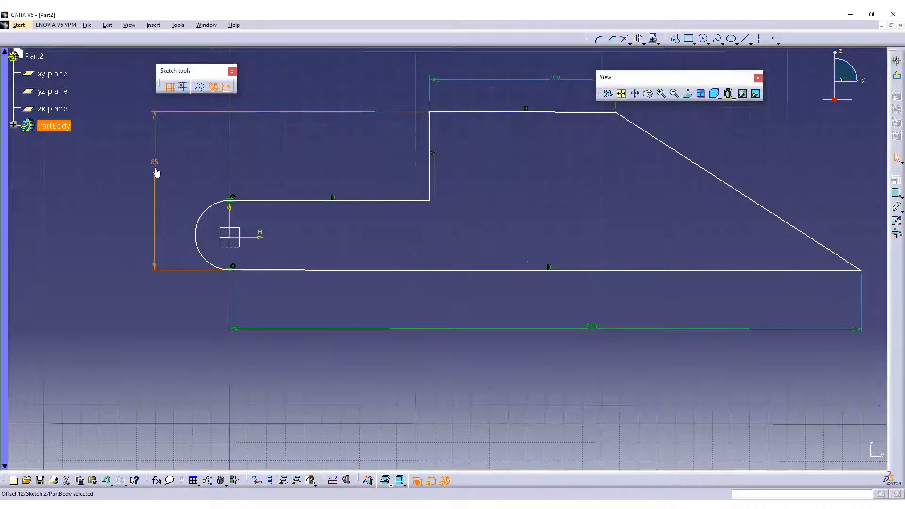
Step: Dimension the radius of the profile's rounded end and set it to 25 mm
{"action": "mouse_move", "coordinate": [591, 226]}
{"action": "middle_mouse_down"}
{"action": "mouse_move", "coordinate": [620, 228]}
{"action": "mouse_move", "coordinate": [604, 198]}
{"action": "mouse_move", "coordinate": [662, 195]}
{"action": "middle_mouse_up"}
{"action": "left_click", "coordinate": [895, 195]}
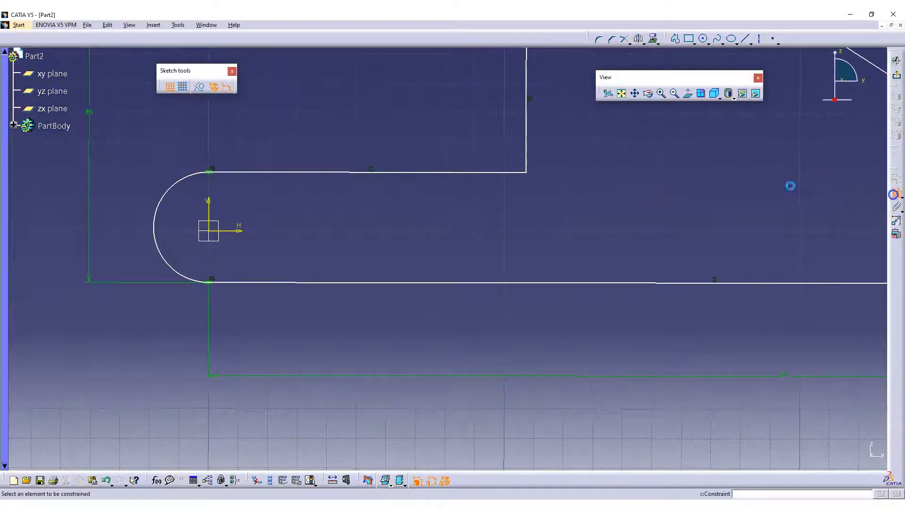
{"action": "left_click", "coordinate": [171, 188]}
{"action": "left_click", "coordinate": [137, 149]}
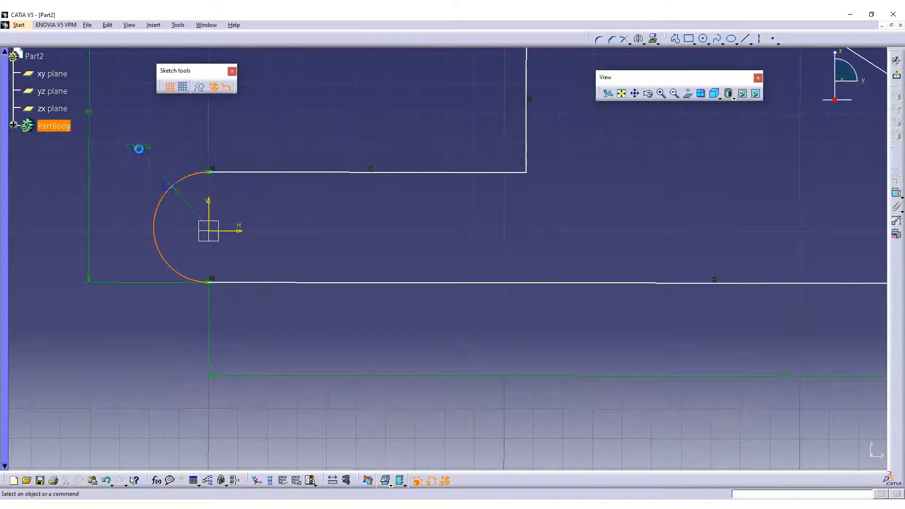
{"action": "double_click", "coordinate": [137, 147]}
{"action": "left_click", "coordinate": [258, 159]}
{"action": "type", "text": "25"}
{"action": "key", "text": "Return"}
{"action": "middle_click_drag", "start_coordinate": [323, 116], "coordinate": [356, 152]}
{"action": "left_click", "coordinate": [586, 198]}
Step: Dimension the angle between the slanted edge and the base line inside the profile and set it to 30°
{"action": "mouse_move", "coordinate": [617, 194]}
{"action": "middle_mouse_down"}
{"action": "mouse_move", "coordinate": [545, 174]}
{"action": "mouse_move", "coordinate": [414, 175]}
{"action": "middle_mouse_up"}
{"action": "left_click", "coordinate": [896, 193]}
{"action": "left_click", "coordinate": [646, 215]}
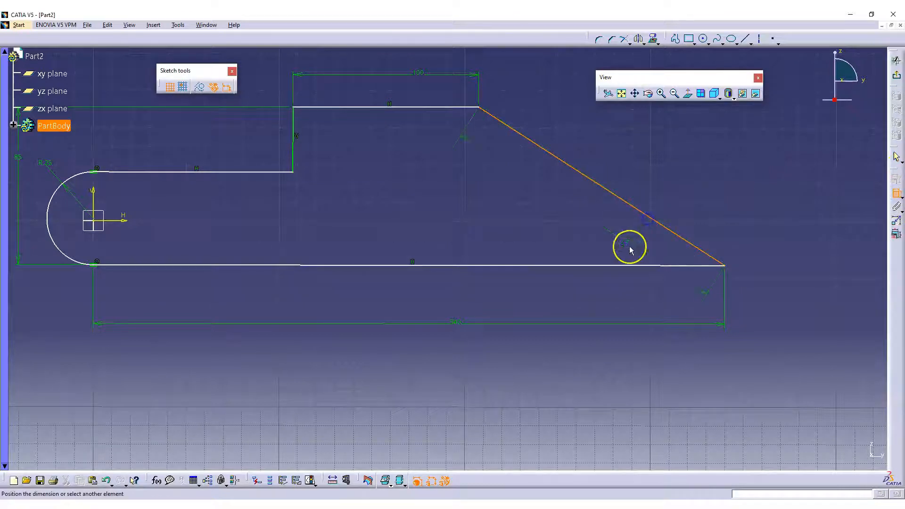
{"action": "left_click", "coordinate": [615, 265]}
{"action": "left_click", "coordinate": [586, 242]}
{"action": "middle_click_drag", "start_coordinate": [724, 231], "coordinate": [772, 231]}
{"action": "double_click", "coordinate": [622, 241]}
{"action": "type", "text": "30deg"}
{"action": "key", "text": "Return"}
{"action": "left_click", "coordinate": [554, 207]}
Step: Constrain the centre of the rounded end to be coincident with the sketch origin
{"action": "mouse_move", "coordinate": [458, 106]}
{"action": "left_mouse_down"}
{"action": "mouse_move", "coordinate": [460, 98]}
{"action": "mouse_move", "coordinate": [495, 115]}
{"action": "mouse_move", "coordinate": [487, 89]}
{"action": "mouse_move", "coordinate": [478, 139]}
{"action": "mouse_move", "coordinate": [477, 45]}
{"action": "mouse_move", "coordinate": [467, 99]}
{"action": "mouse_move", "coordinate": [475, 71]}
{"action": "left_mouse_up"}
{"action": "left_click", "coordinate": [217, 176]}
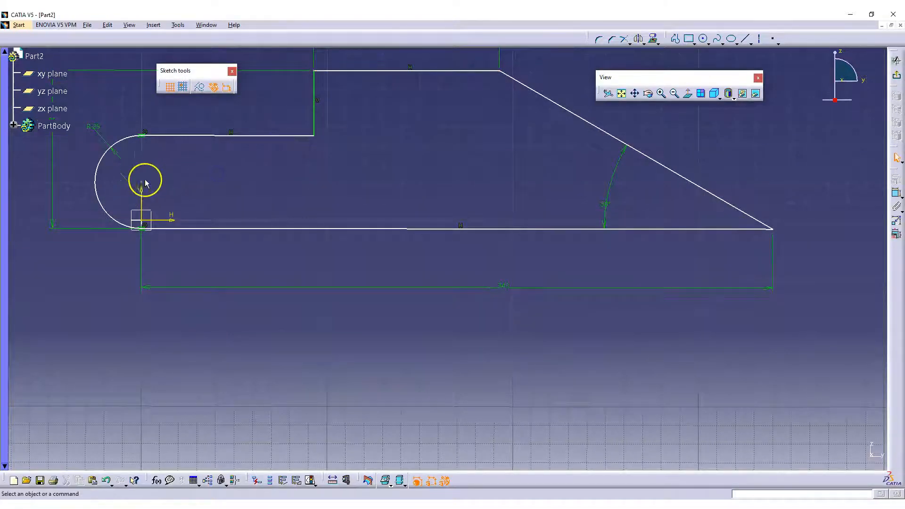
{"action": "middle_click_drag", "start_coordinate": [287, 191], "coordinate": [479, 207]}
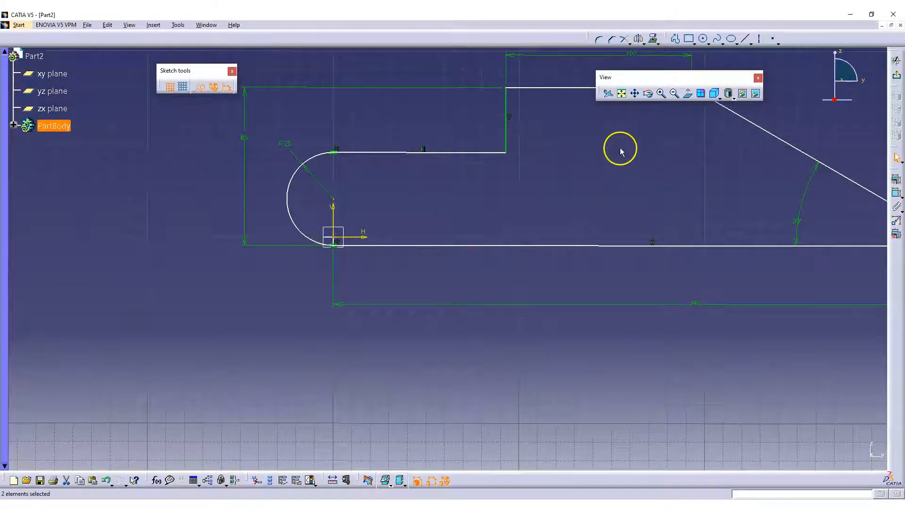
{"action": "left_click", "coordinate": [891, 181]}
{"action": "left_click", "coordinate": [660, 124]}
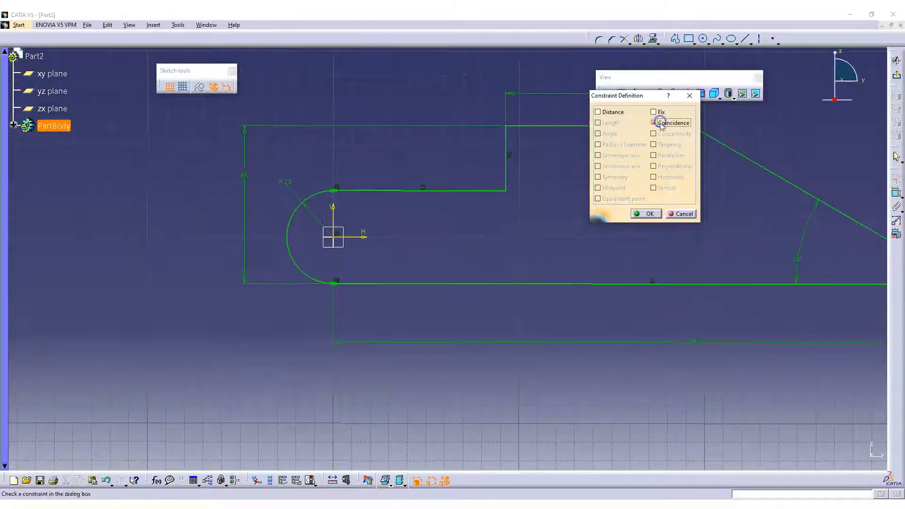
{"action": "left_click", "coordinate": [647, 215]}
{"action": "mouse_move", "coordinate": [628, 224]}
{"action": "middle_mouse_down"}
{"action": "mouse_move", "coordinate": [491, 209]}
{"action": "mouse_move", "coordinate": [497, 220]}
{"action": "middle_mouse_up"}
{"action": "left_click", "coordinate": [491, 211]}
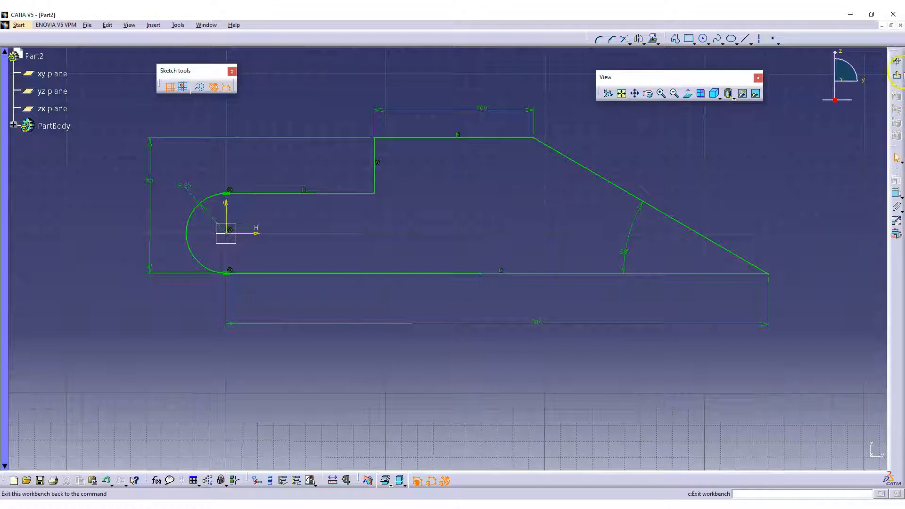
Step: Exit the sketch and create a pad from the profile with a length of 20 mm and mirrored extent
{"action": "left_click", "coordinate": [896, 158]}
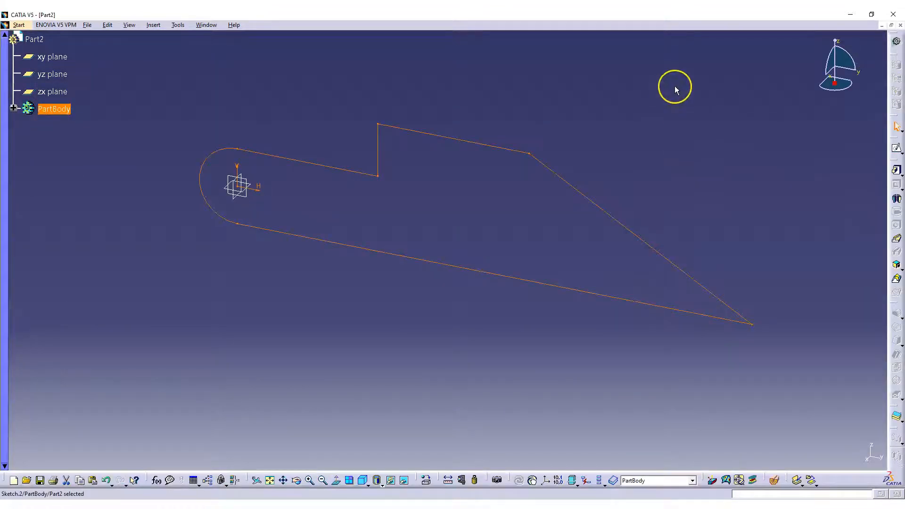
{"action": "left_click", "coordinate": [896, 170]}
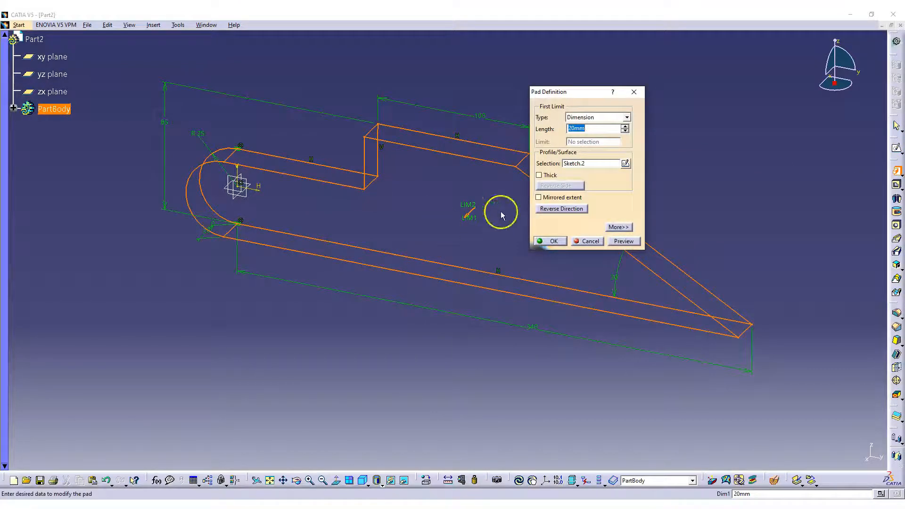
{"action": "left_click", "coordinate": [538, 197]}
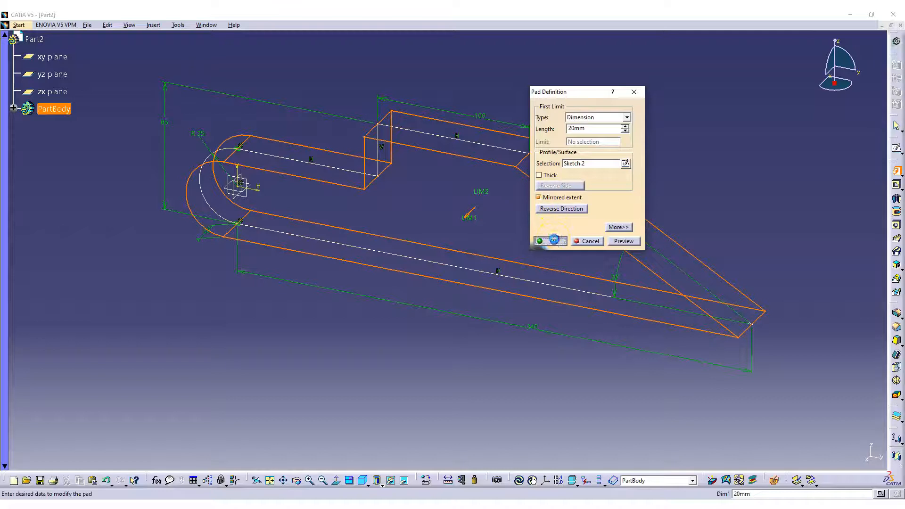
{"action": "left_click", "coordinate": [547, 241]}
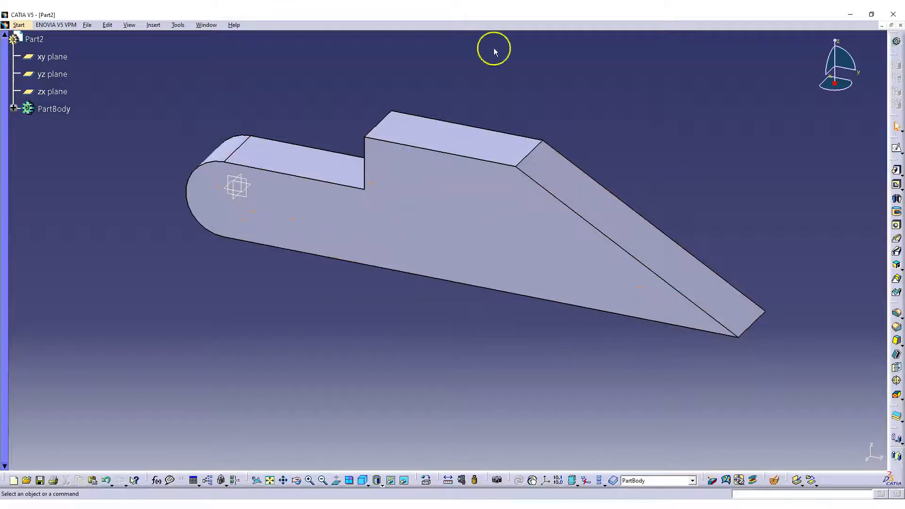
Step: Expand the part body in the specification tree down to the pad's sketch
{"action": "left_click", "coordinate": [13, 108]}
{"action": "mouse_move", "coordinate": [345, 138]}
{"action": "middle_mouse_down"}
{"action": "mouse_move", "coordinate": [370, 131]}
{"action": "mouse_move", "coordinate": [354, 93]}
{"action": "mouse_move", "coordinate": [353, 155]}
{"action": "middle_mouse_up"}
{"action": "double_click", "coordinate": [84, 145]}
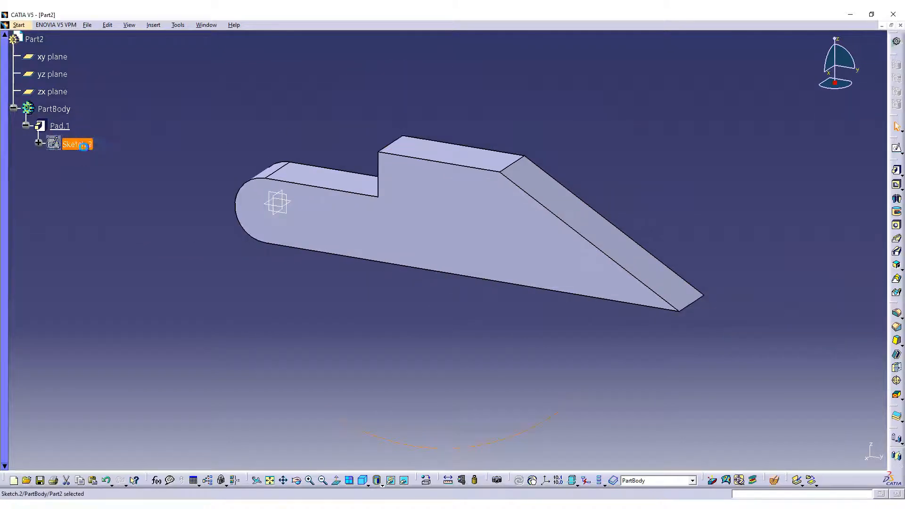
{"action": "right_click", "coordinate": [88, 148]}
{"action": "right_click", "coordinate": [60, 126]}
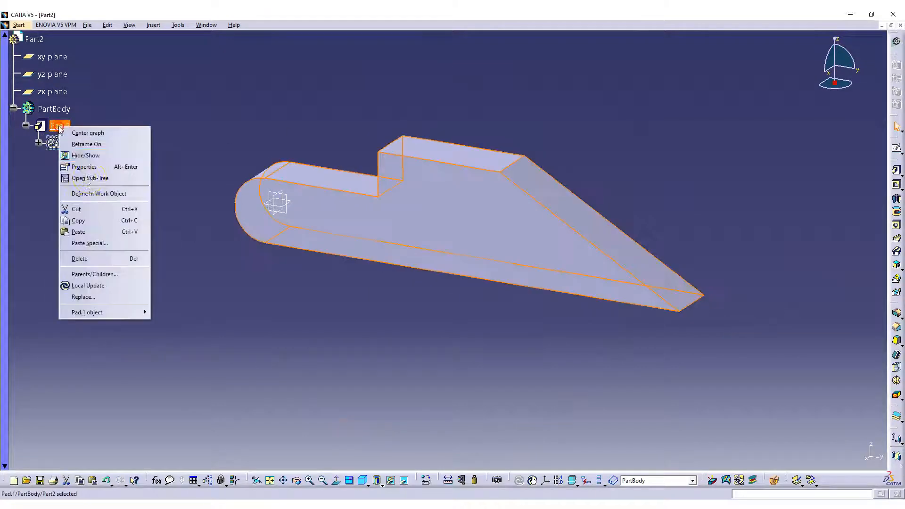
{"action": "left_click", "coordinate": [83, 242]}
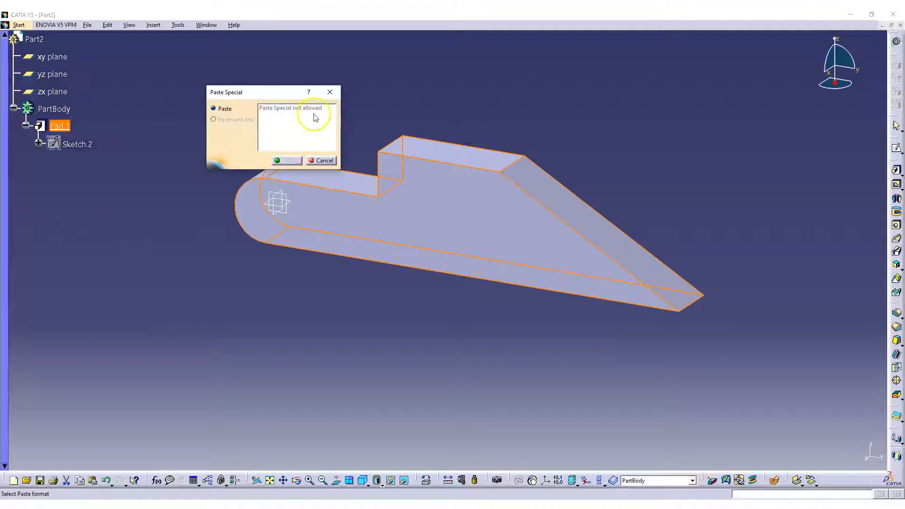
{"action": "left_click", "coordinate": [340, 93]}
Step: Examine the pad's parents and children and display all parents of its sketch
{"action": "right_click", "coordinate": [59, 126]}
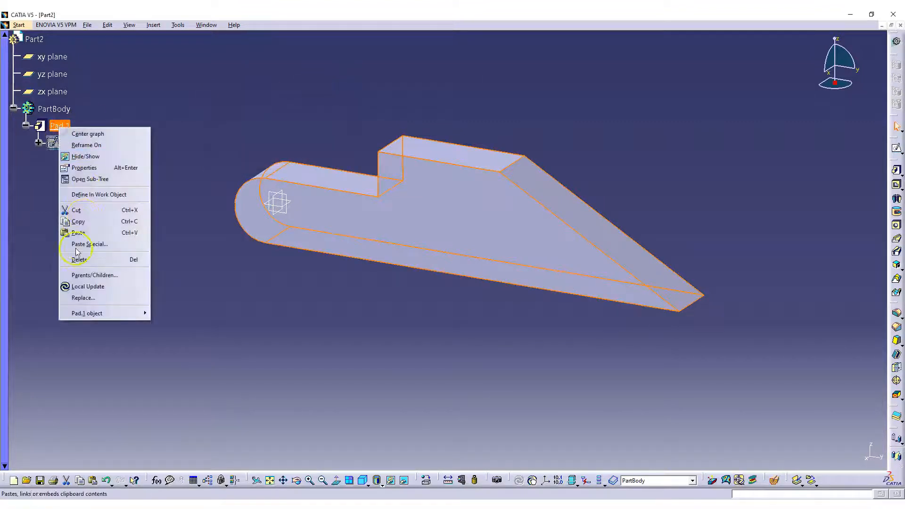
{"action": "left_click", "coordinate": [83, 275]}
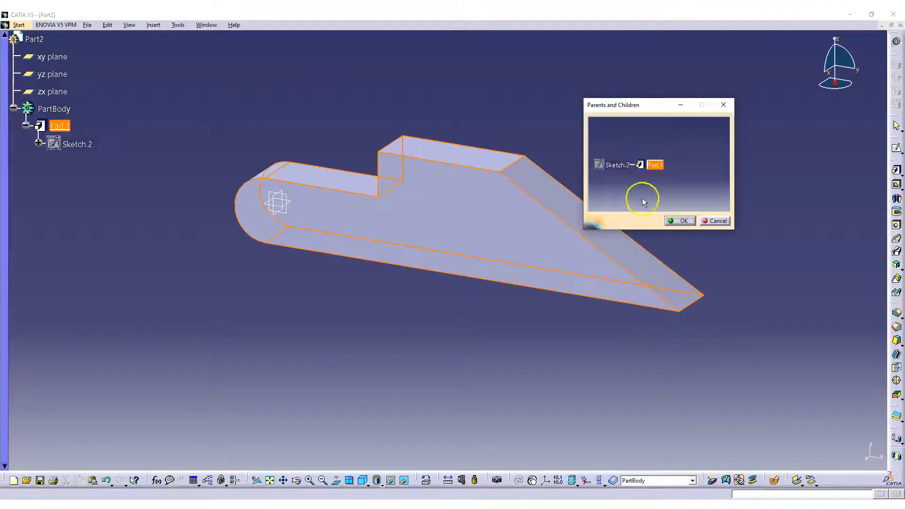
{"action": "right_click", "coordinate": [631, 162]}
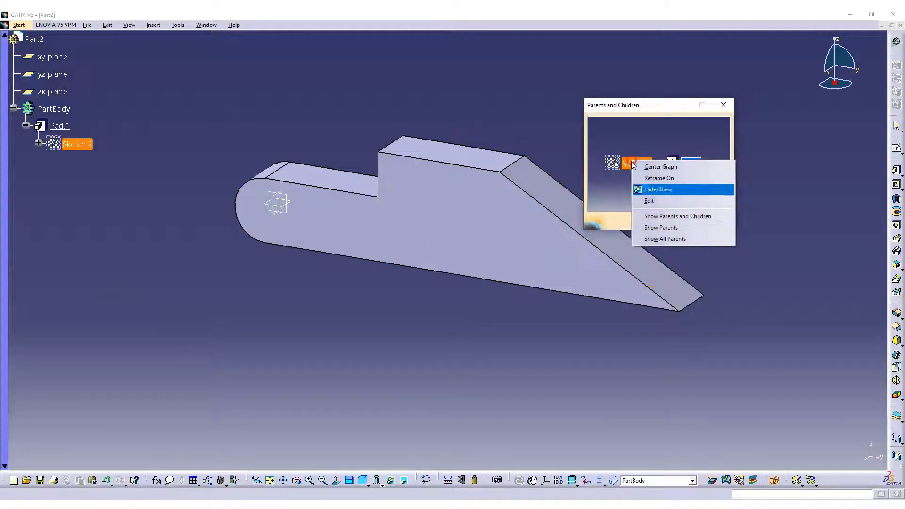
{"action": "left_click", "coordinate": [659, 227]}
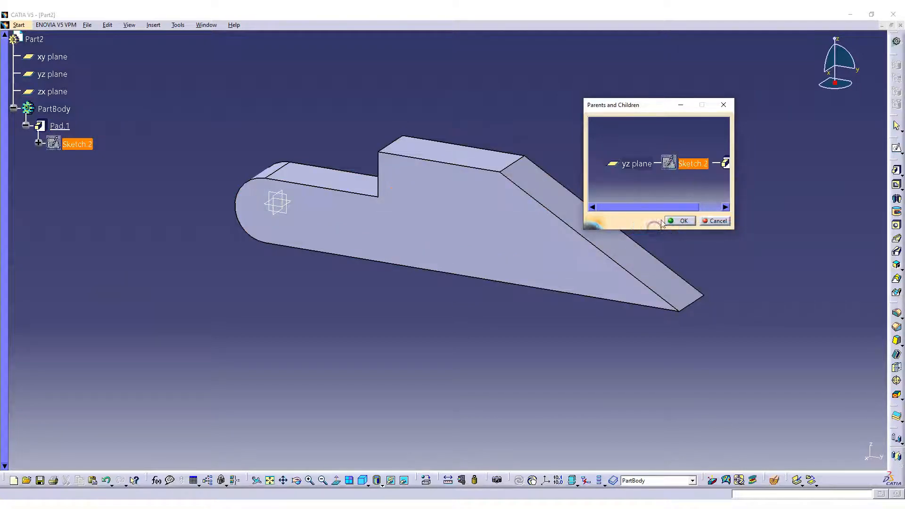
{"action": "right_click", "coordinate": [688, 164]}
{"action": "right_click", "coordinate": [633, 164]}
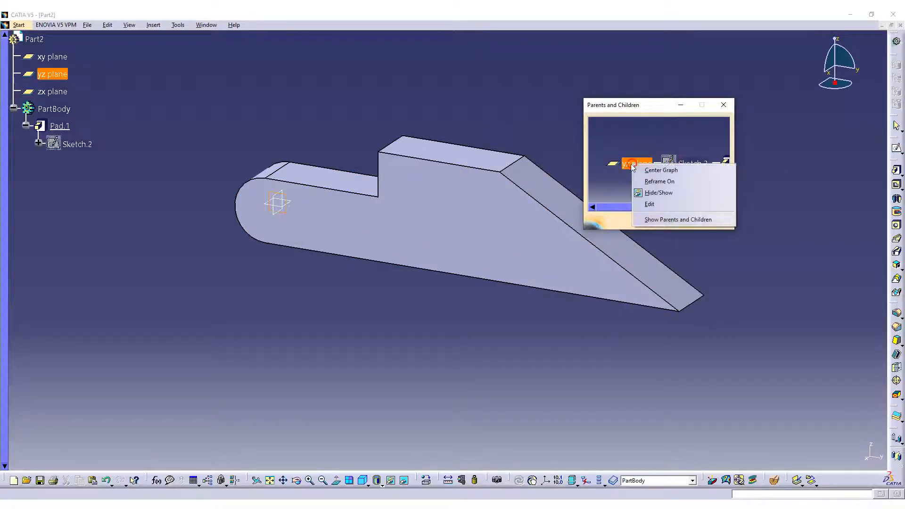
{"action": "left_click", "coordinate": [743, 256]}
{"action": "left_click", "coordinate": [686, 167]}
{"action": "right_click", "coordinate": [686, 168]}
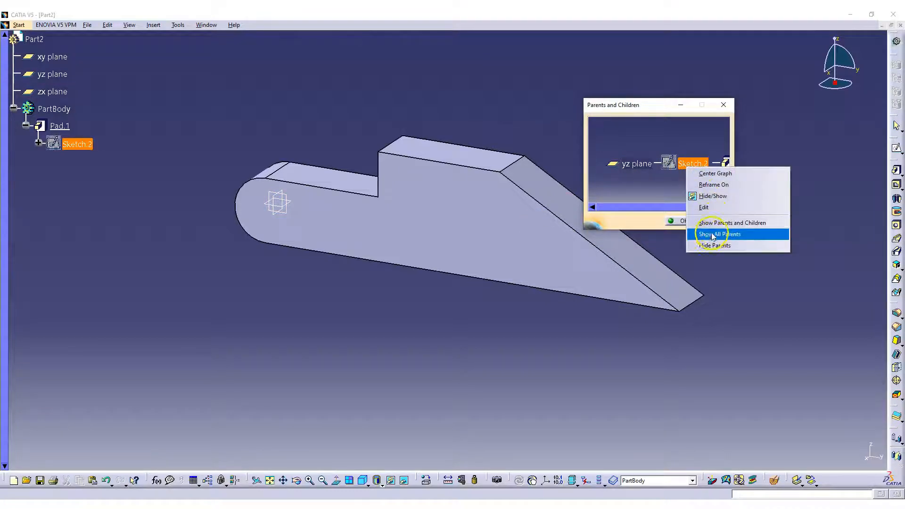
{"action": "left_click", "coordinate": [741, 235]}
Step: Make the pad's hidden sketch visible and close the Parents and Children window
{"action": "right_click", "coordinate": [691, 164]}
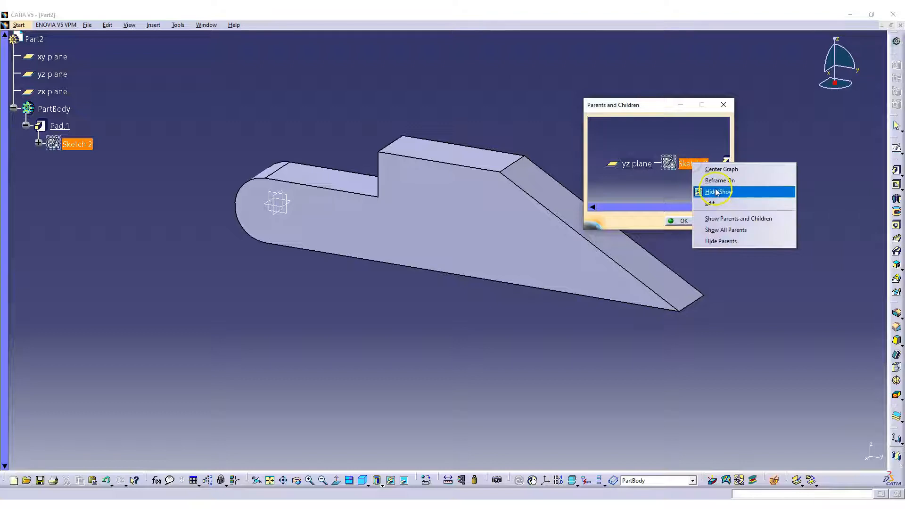
{"action": "left_click", "coordinate": [716, 192]}
{"action": "mouse_move", "coordinate": [514, 165]}
{"action": "middle_mouse_down"}
{"action": "mouse_move", "coordinate": [486, 172]}
{"action": "mouse_move", "coordinate": [352, 150]}
{"action": "mouse_move", "coordinate": [476, 210]}
{"action": "middle_mouse_up"}
{"action": "left_click", "coordinate": [681, 221]}
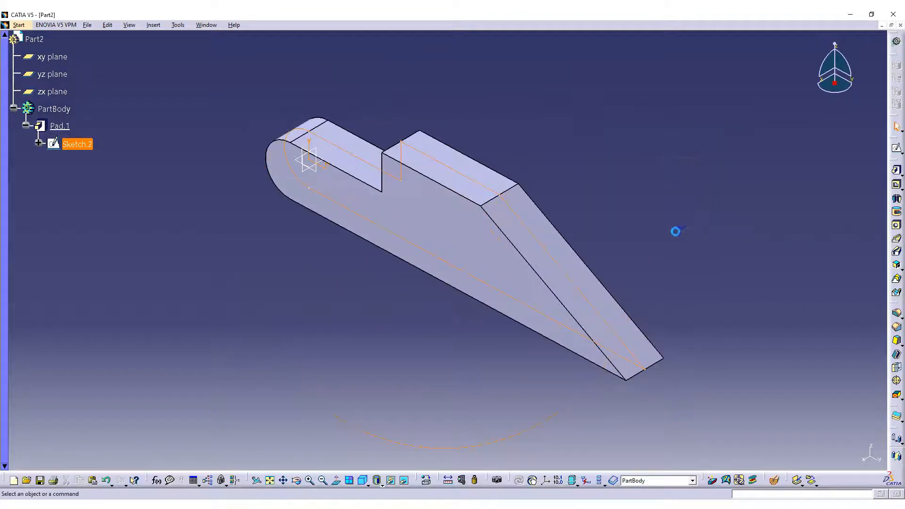
{"action": "left_click", "coordinate": [675, 232]}
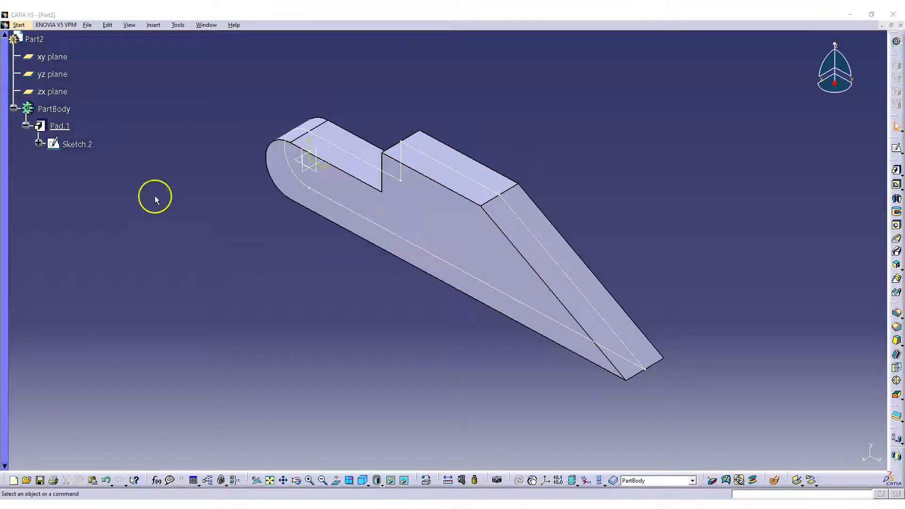
{"action": "left_click", "coordinate": [85, 148]}
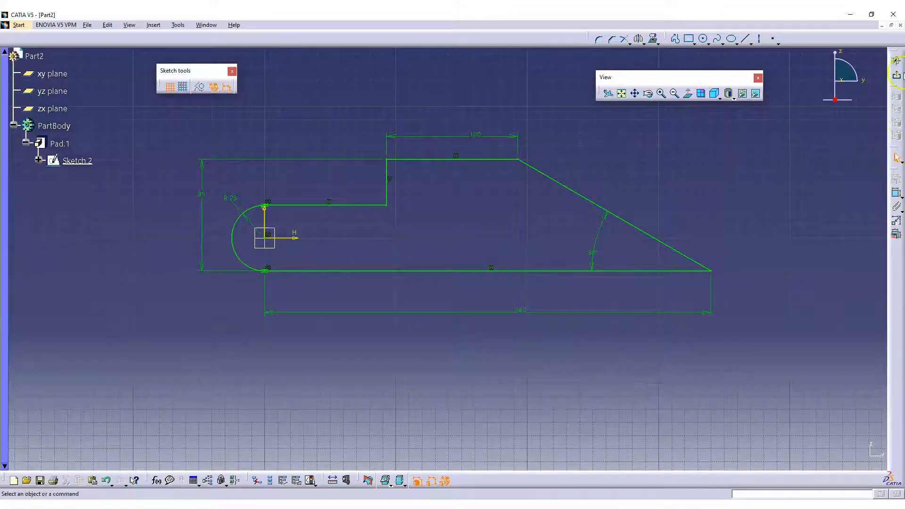
{"action": "left_click", "coordinate": [896, 75]}
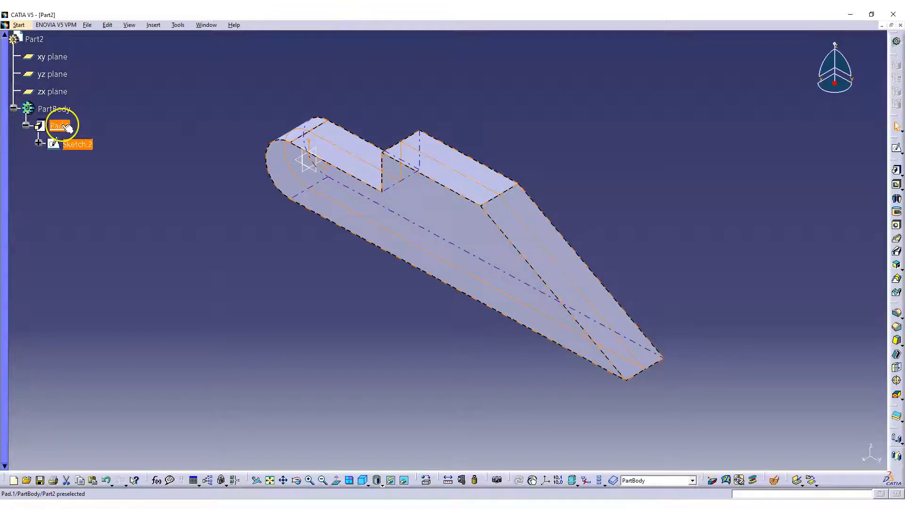
{"action": "left_click", "coordinate": [249, 257]}
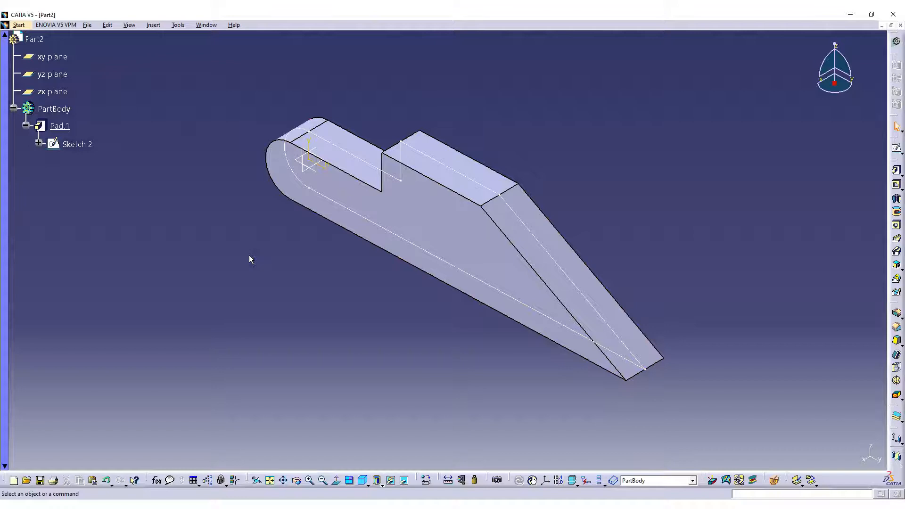
Step: Open the pad's sketch for editing and place a point at the origin, at the centre of the rounded end
{"action": "left_click", "coordinate": [79, 143]}
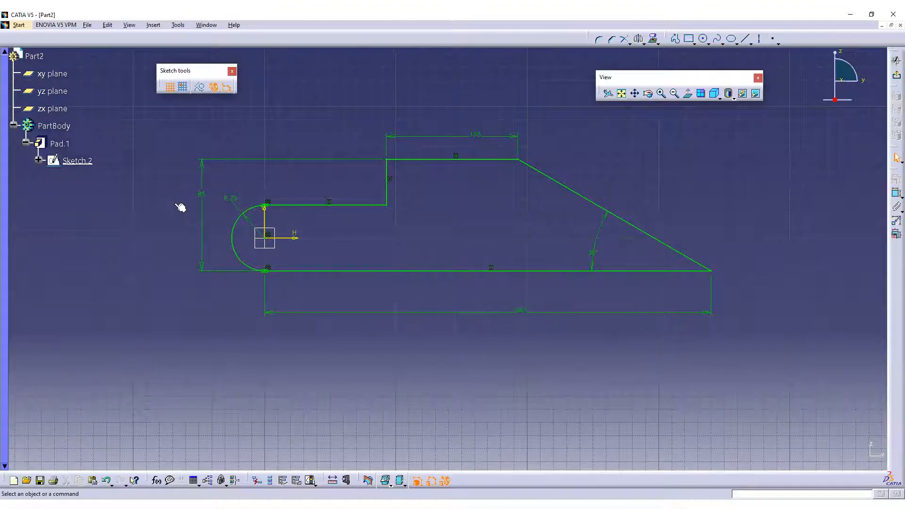
{"action": "left_click", "coordinate": [772, 39]}
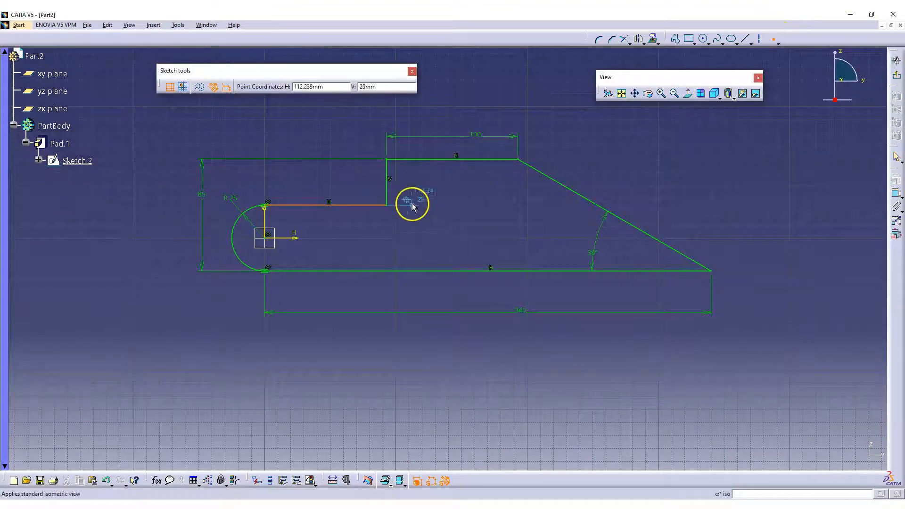
{"action": "middle_click_drag", "start_coordinate": [397, 240], "coordinate": [635, 250], "text": "ctrl"}
{"action": "scroll", "coordinate": [317, 297], "scroll_direction": "down", "scroll_amount": 1}
{"action": "middle_click_drag", "start_coordinate": [317, 298], "coordinate": [497, 297]}
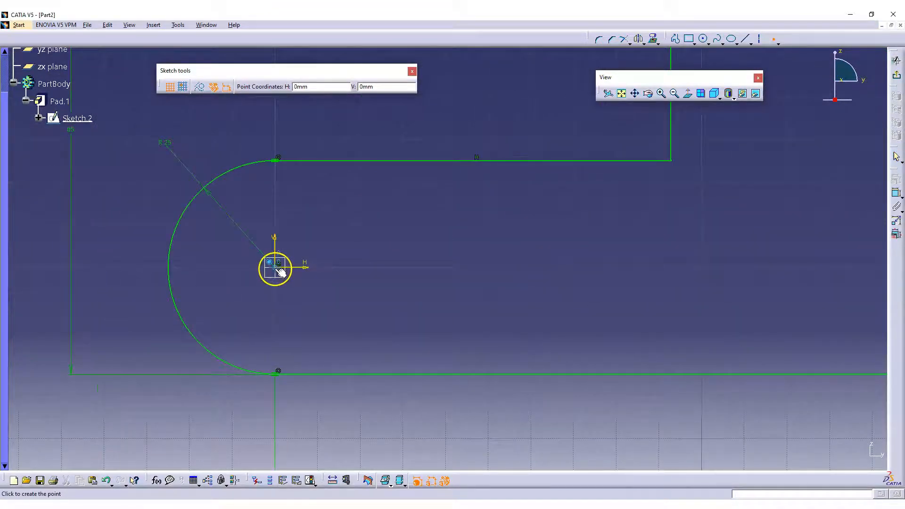
{"action": "left_click", "coordinate": [278, 264]}
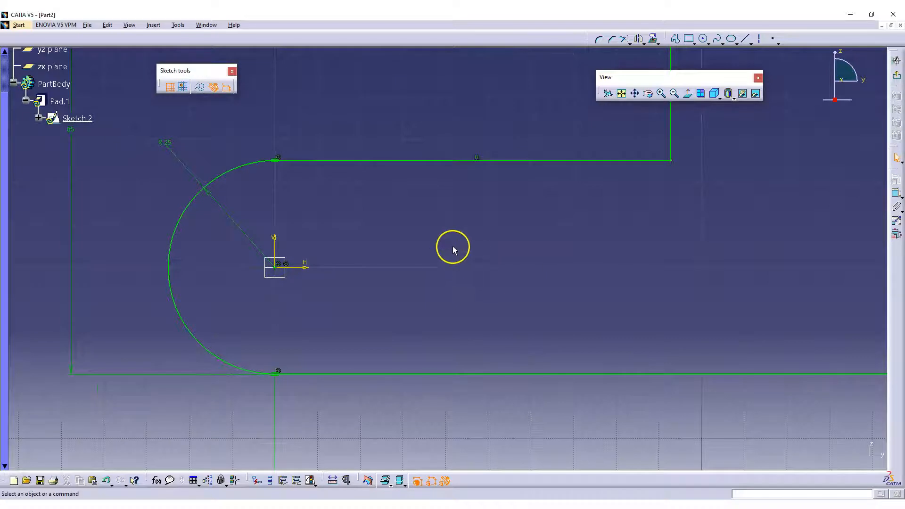
Step: Exit the sketch, close the update diagnosis and undo the point added at the origin
{"action": "left_click", "coordinate": [896, 61]}
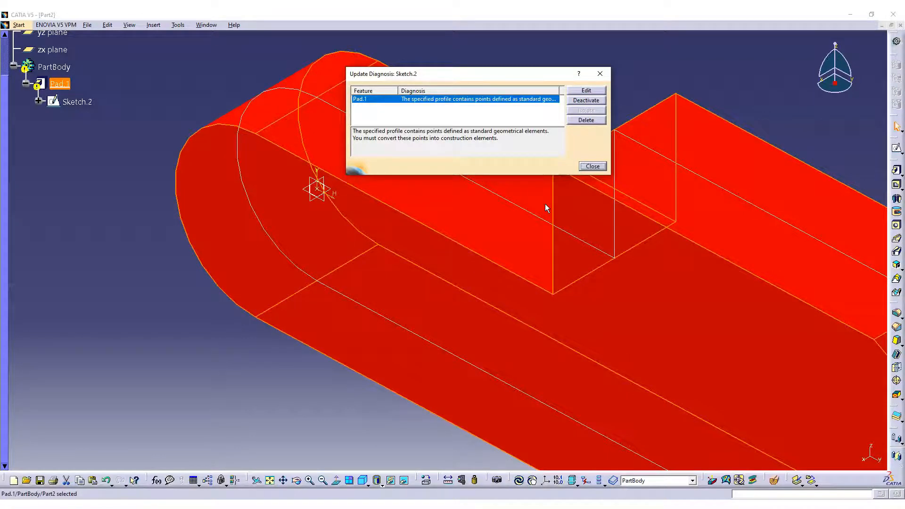
{"action": "left_click", "coordinate": [592, 166]}
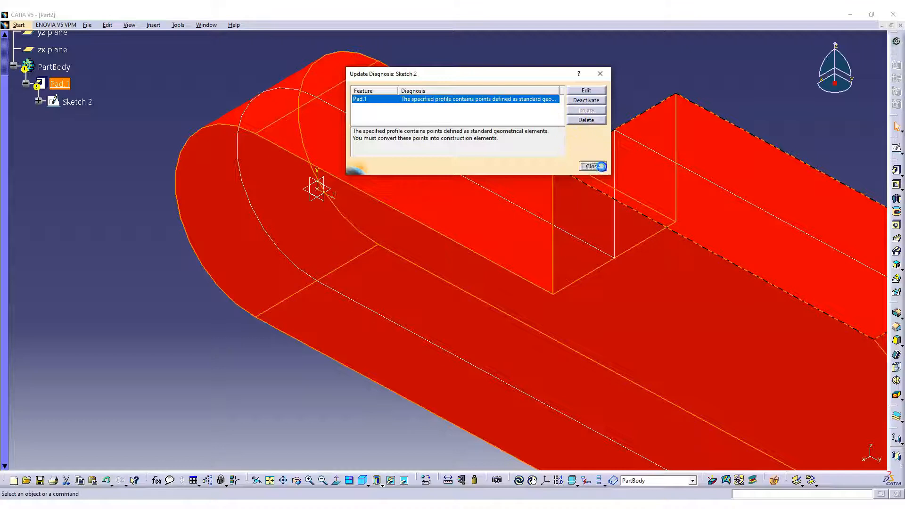
{"action": "key", "text": "ctrl+z"}
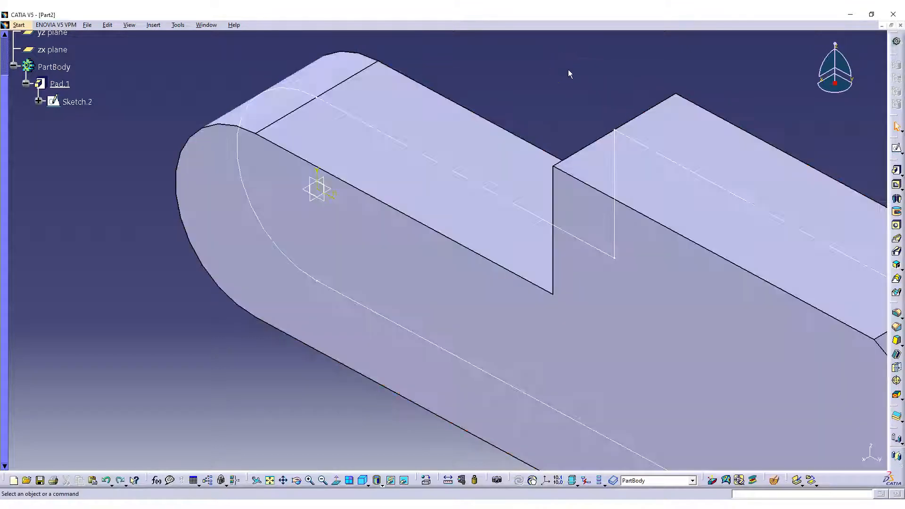
Step: Reopen the pad's sketch, place a standard point on the upper corner of the step, and exit the sketch
{"action": "double_click", "coordinate": [76, 102]}
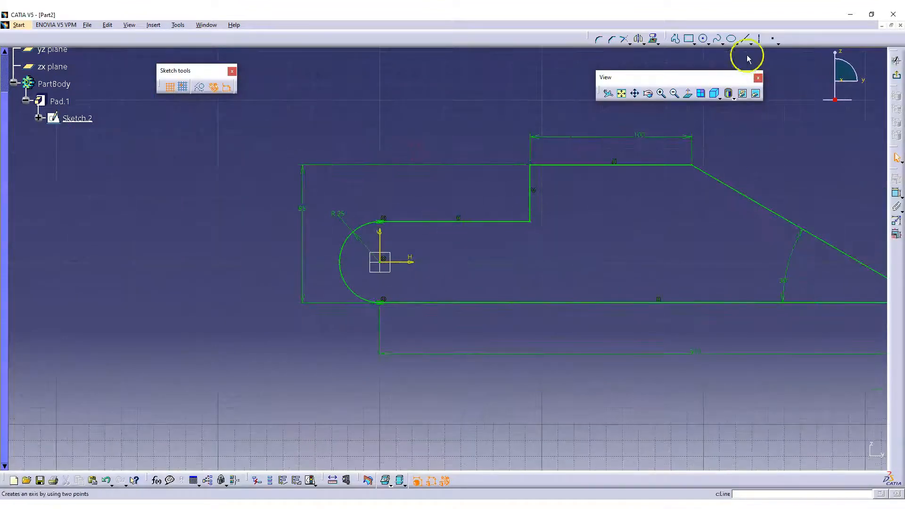
{"action": "left_click", "coordinate": [772, 38]}
{"action": "left_click", "coordinate": [535, 174]}
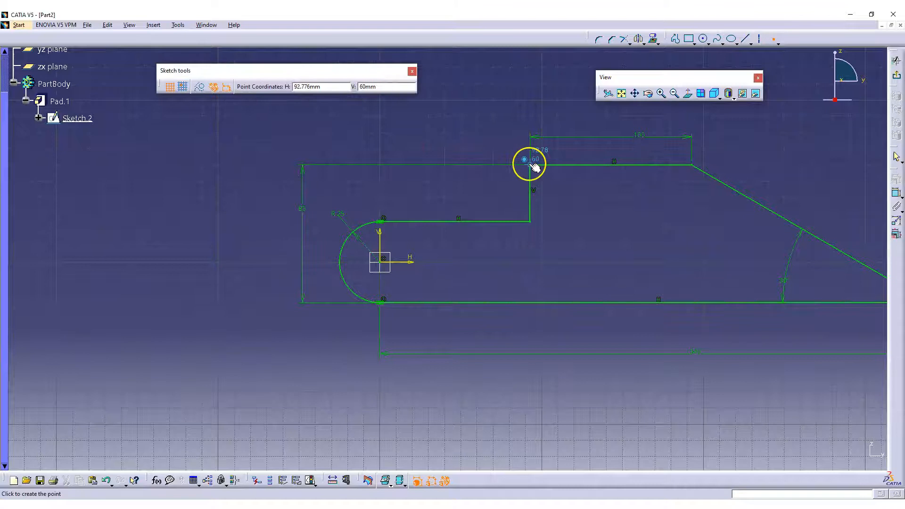
{"action": "left_click", "coordinate": [650, 192]}
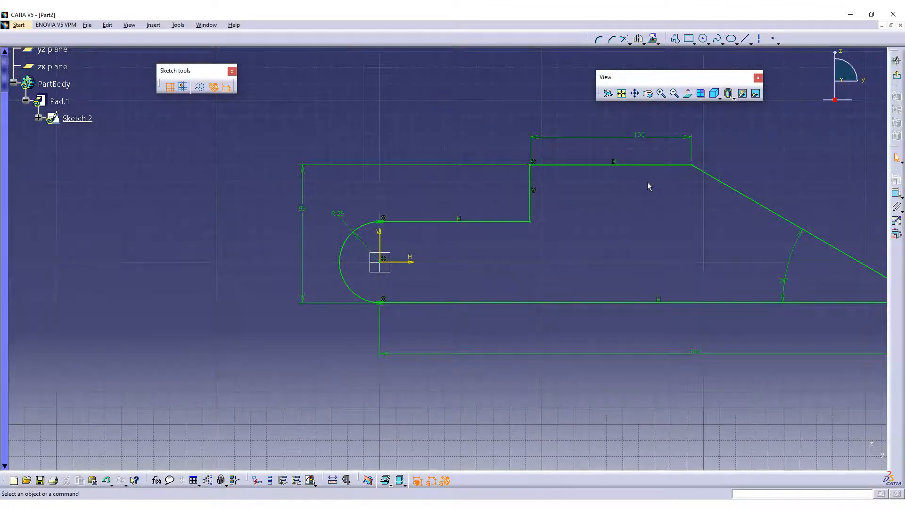
{"action": "key", "text": "ctrl+1"}
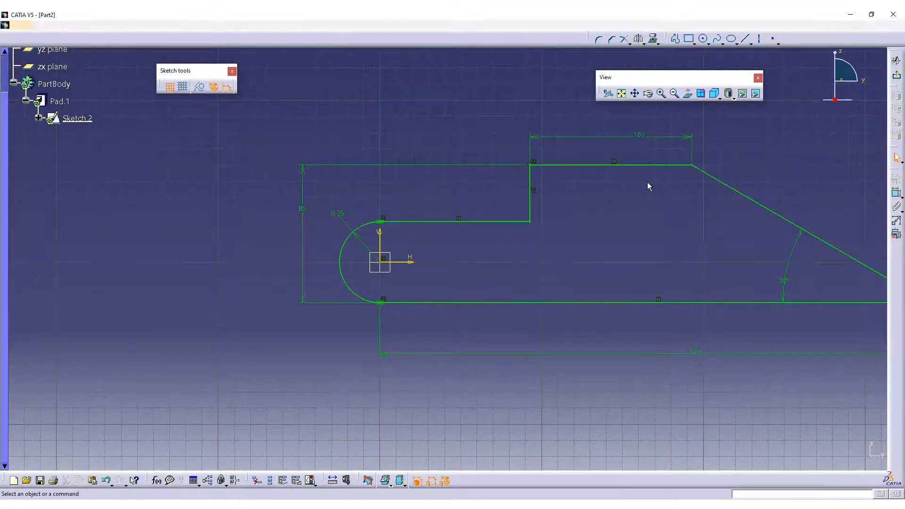
{"action": "left_click", "coordinate": [541, 141]}
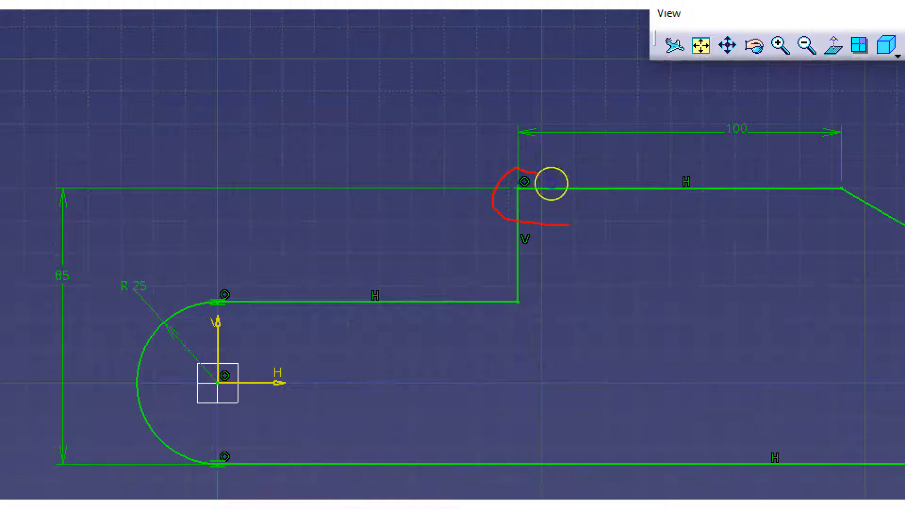
{"action": "right_click", "coordinate": [793, 99]}
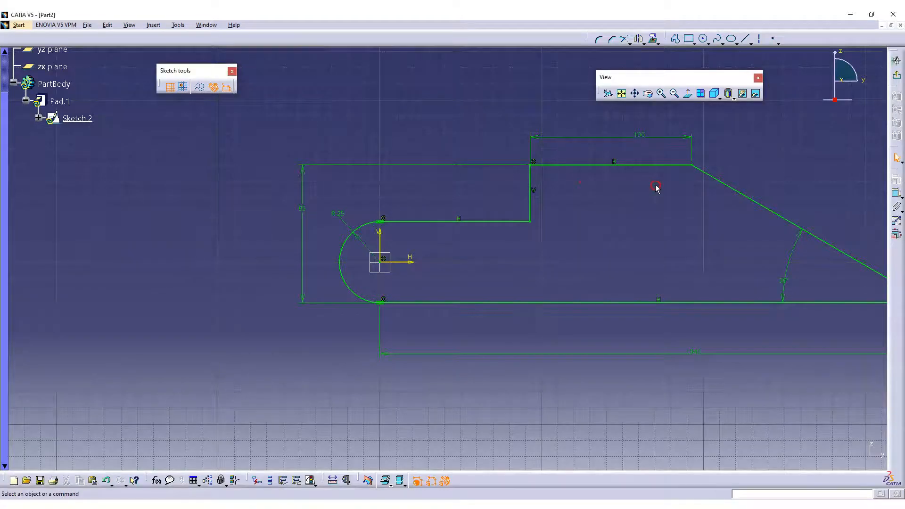
{"action": "left_click", "coordinate": [896, 76]}
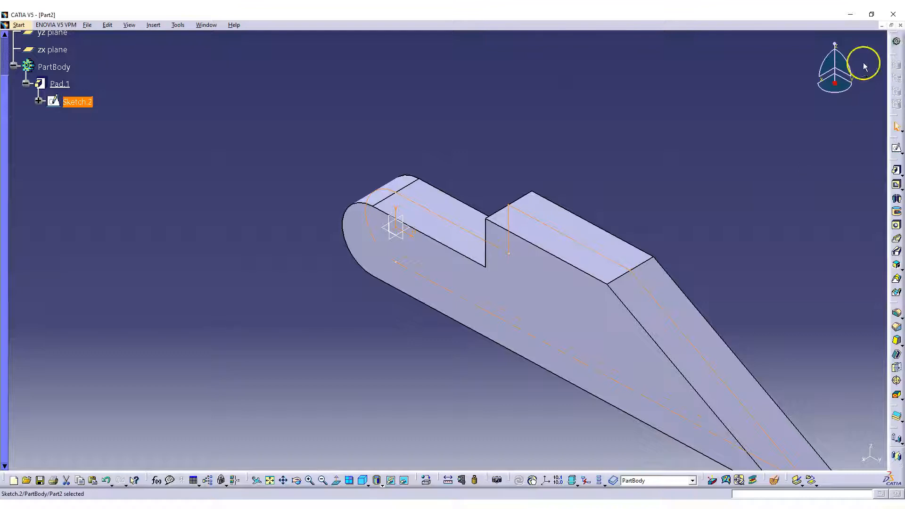
{"action": "left_click", "coordinate": [723, 145]}
Step: Open the pad's definition for review and accept it
{"action": "double_click", "coordinate": [60, 84]}
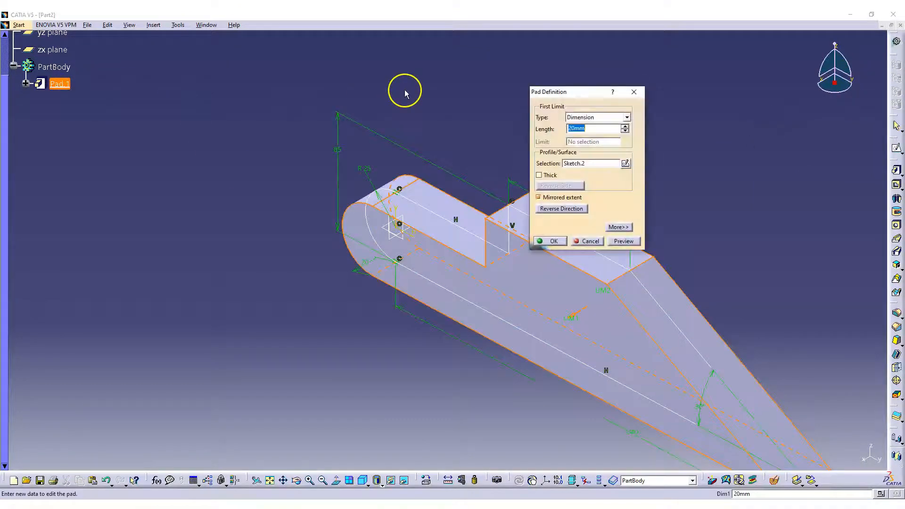
{"action": "left_click", "coordinate": [538, 240]}
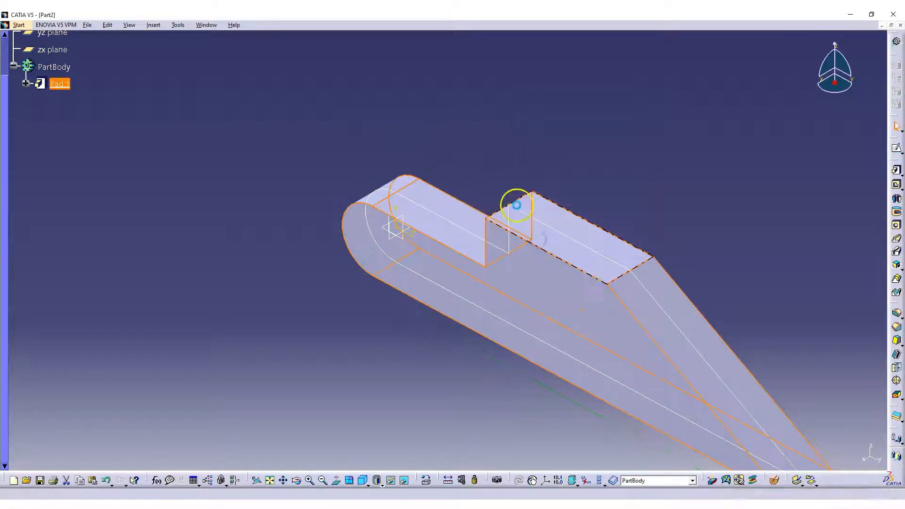
{"action": "left_click", "coordinate": [622, 185]}
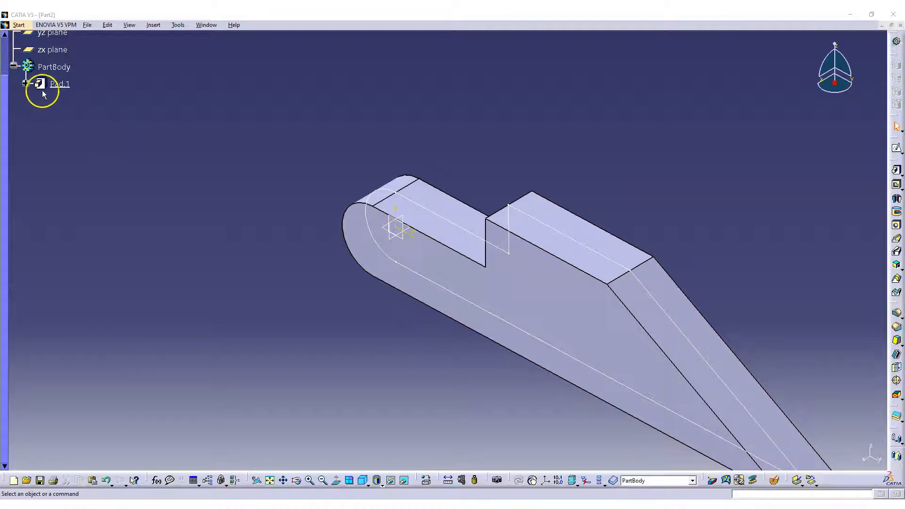
Step: Reopen the pad's sketch, place an isolated point inside the profile below the raised edge, exit the sketch and close the update diagnosis
{"action": "left_click", "coordinate": [26, 83]}
{"action": "double_click", "coordinate": [77, 101]}
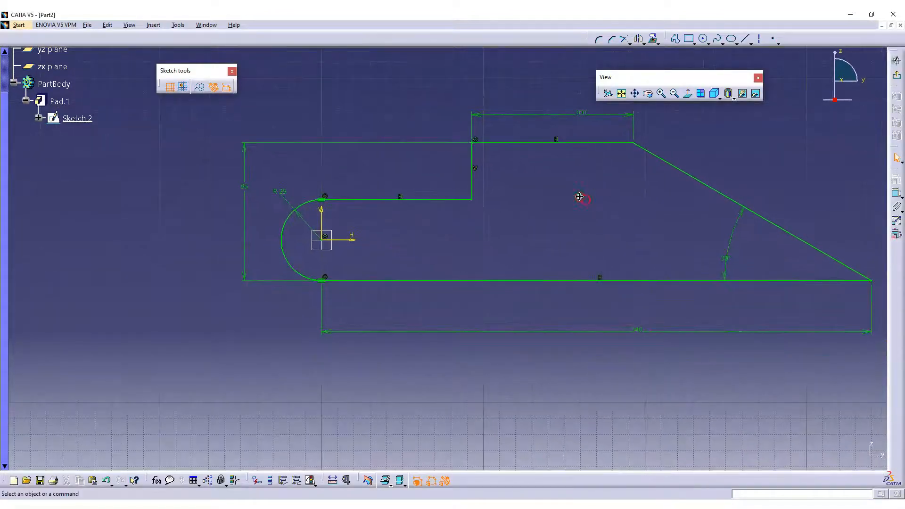
{"action": "left_click", "coordinate": [772, 39]}
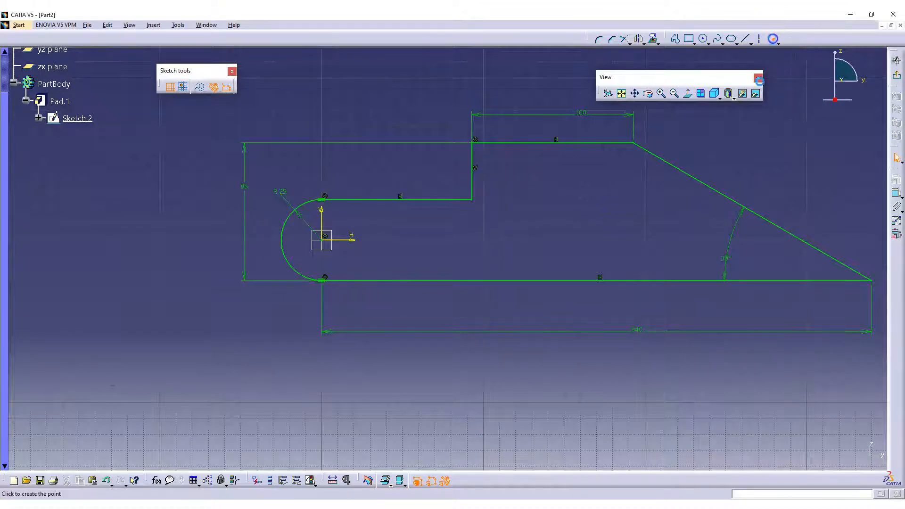
{"action": "left_click", "coordinate": [589, 181]}
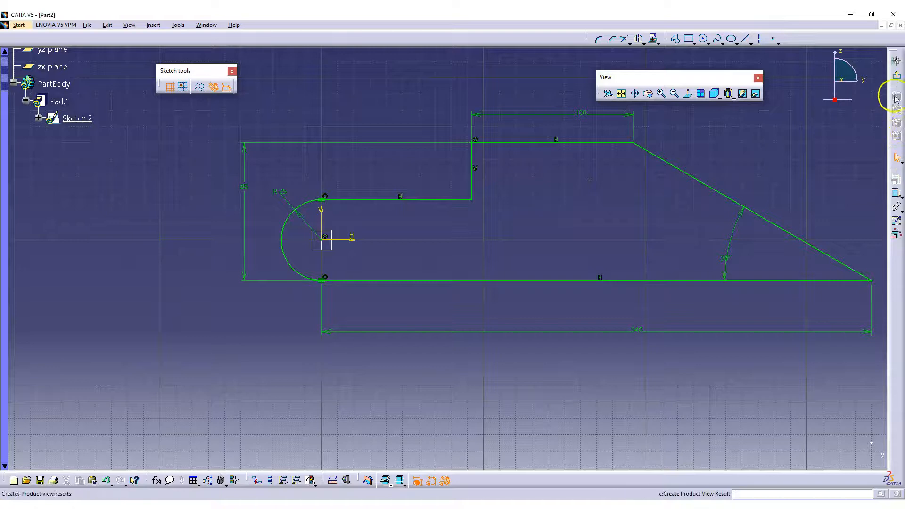
{"action": "left_click", "coordinate": [896, 79]}
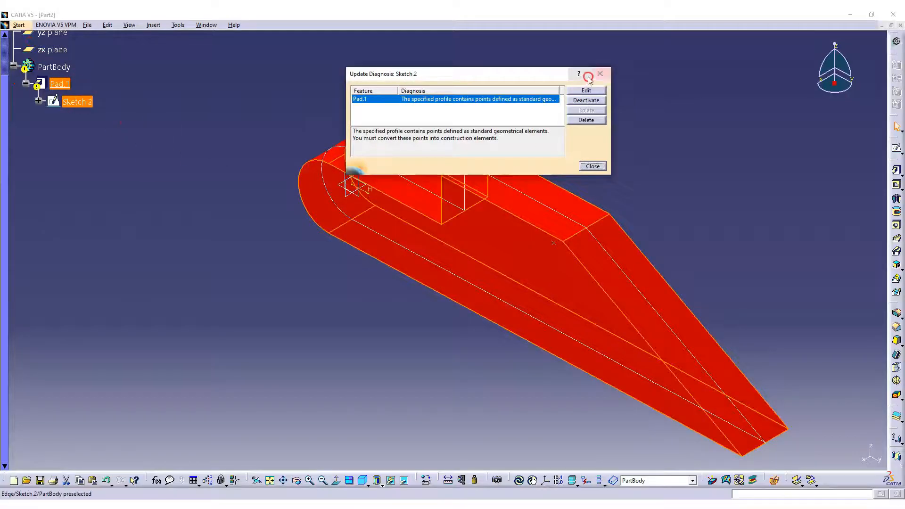
{"action": "left_click", "coordinate": [600, 73]}
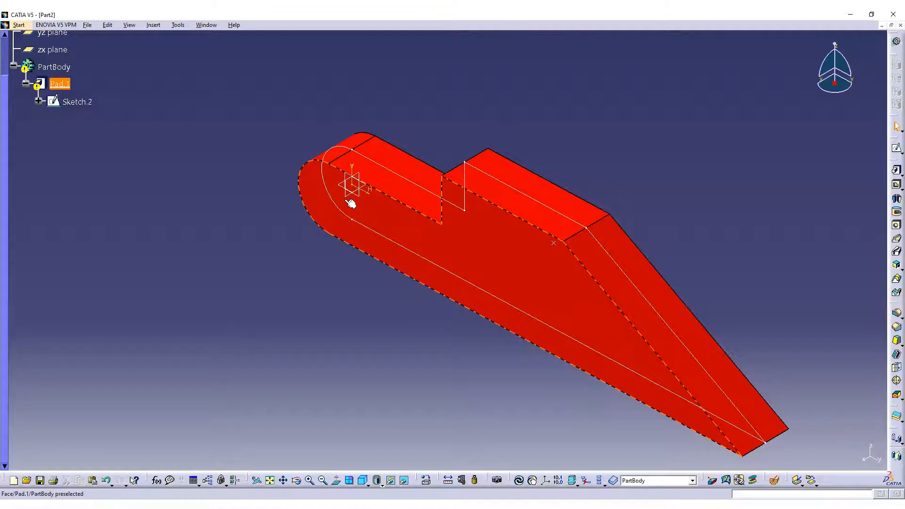
{"action": "left_click", "coordinate": [251, 222]}
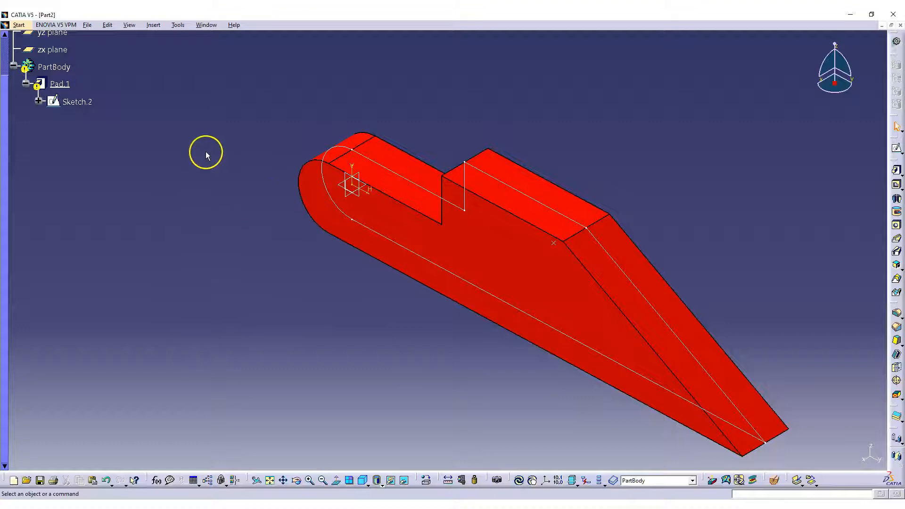
Step: Reopen the pad's sketch and run Sketch Analysis on it, moving the analysis window clear of the profile
{"action": "double_click", "coordinate": [77, 102]}
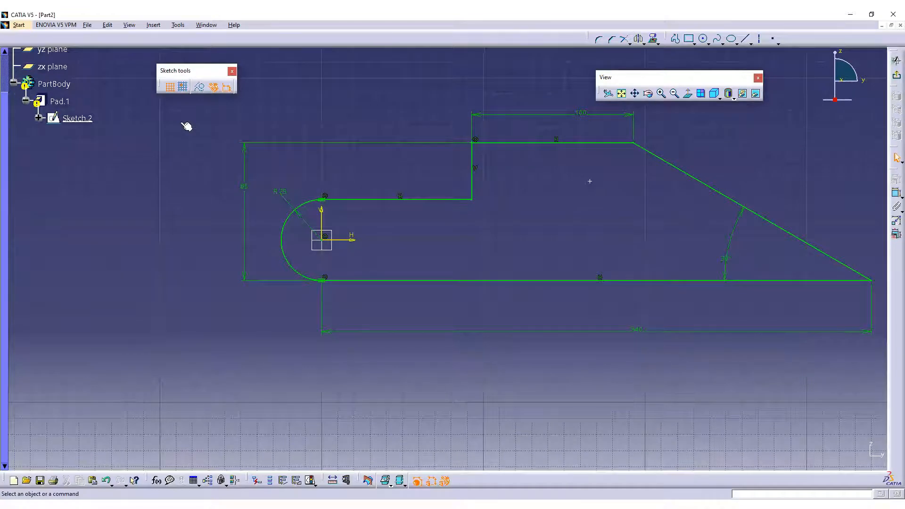
{"action": "mouse_move", "coordinate": [575, 224]}
{"action": "middle_mouse_down"}
{"action": "mouse_move", "coordinate": [488, 222]}
{"action": "mouse_move", "coordinate": [487, 206]}
{"action": "mouse_move", "coordinate": [493, 225]}
{"action": "middle_mouse_up"}
{"action": "left_click", "coordinate": [488, 222]}
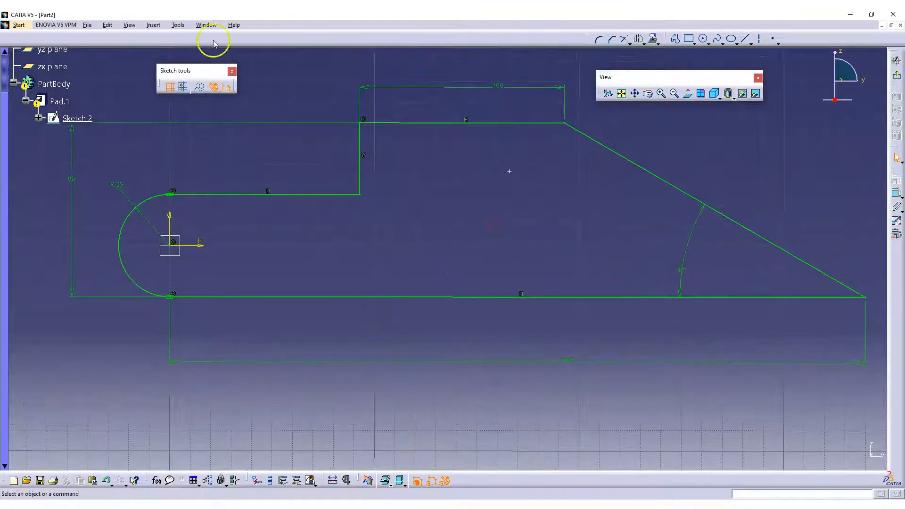
{"action": "left_click", "coordinate": [179, 27]}
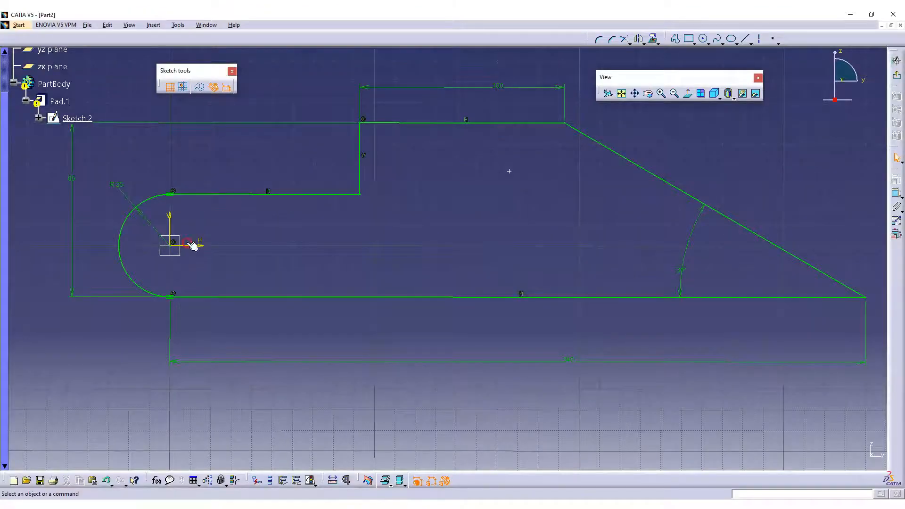
{"action": "left_click", "coordinate": [177, 25]}
{"action": "left_click", "coordinate": [198, 166]}
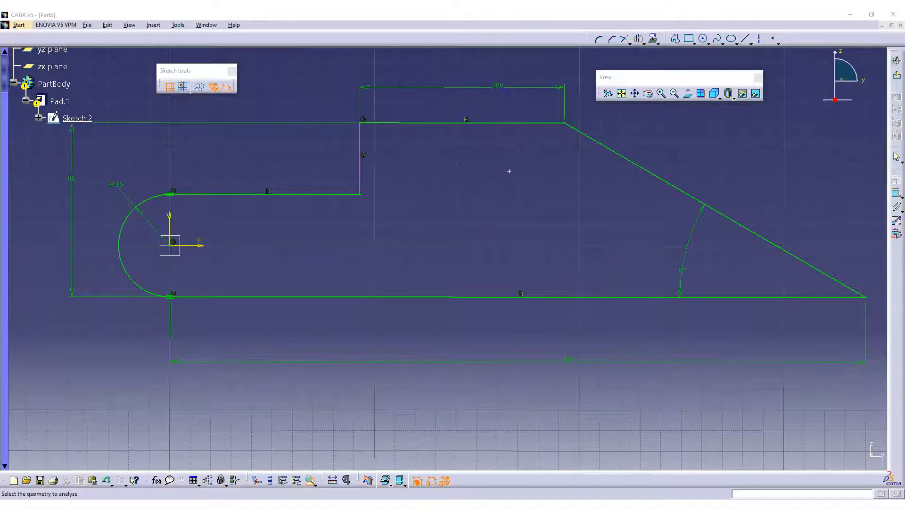
{"action": "left_click_drag", "start_coordinate": [696, 131], "coordinate": [740, 69]}
{"action": "middle_click_drag", "start_coordinate": [516, 160], "coordinate": [425, 183]}
{"action": "mouse_move", "coordinate": [545, 205]}
{"action": "middle_mouse_down", "text": "ctrl"}
{"action": "mouse_move", "coordinate": [510, 232]}
{"action": "mouse_move", "coordinate": [548, 210]}
{"action": "middle_mouse_up", "text": "ctrl"}
Step: Reframe the view on Point.9 from the Sketch Analysis geometry list
{"action": "left_click", "coordinate": [621, 131]}
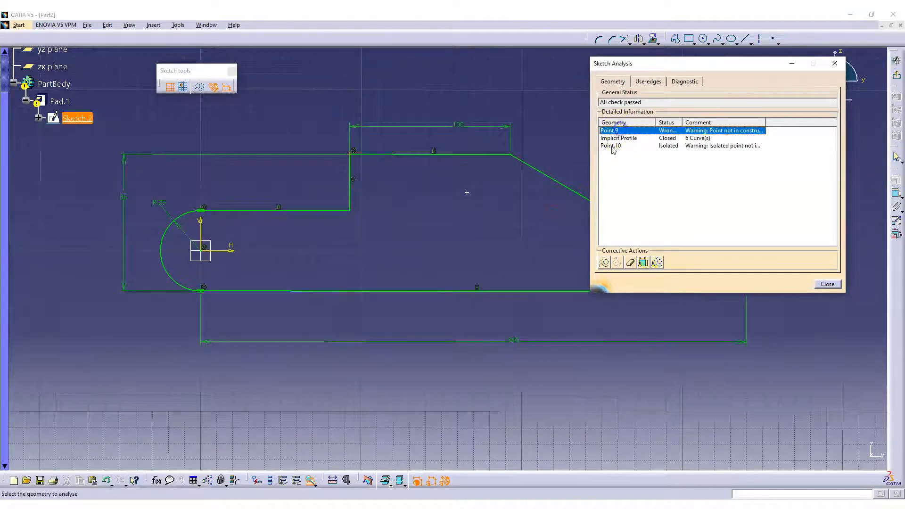
{"action": "right_click", "coordinate": [622, 130]}
{"action": "left_click", "coordinate": [643, 146]}
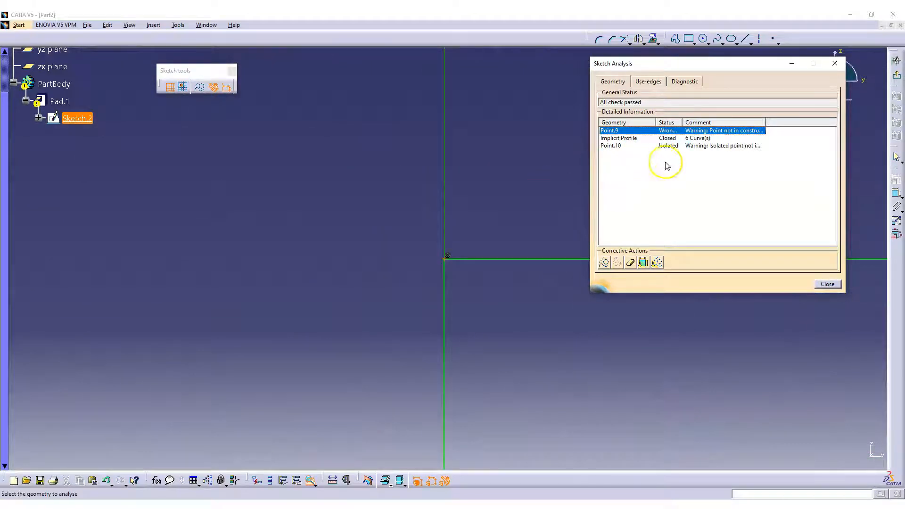
Step: Reframe on the isolated Point.10 in Sketch Analysis and delete it with the corrective action
{"action": "left_click", "coordinate": [663, 146]}
{"action": "right_click", "coordinate": [662, 146]}
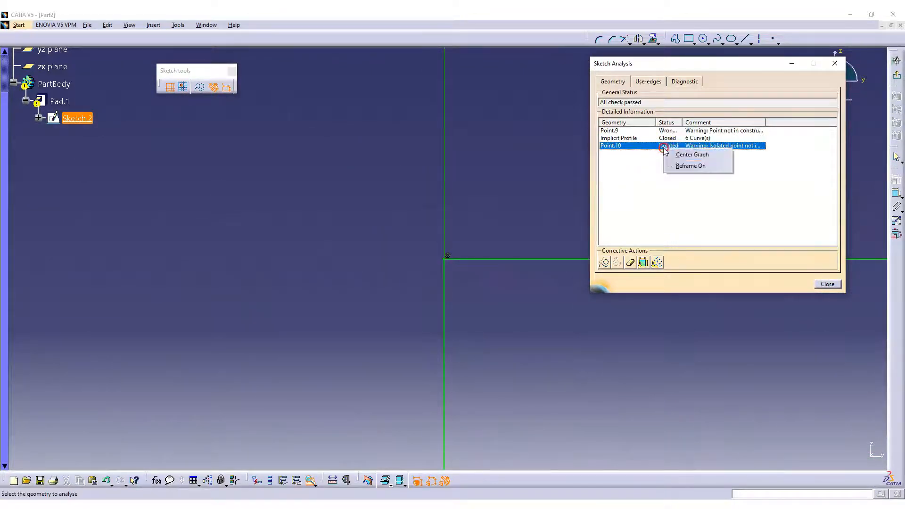
{"action": "left_click", "coordinate": [677, 165]}
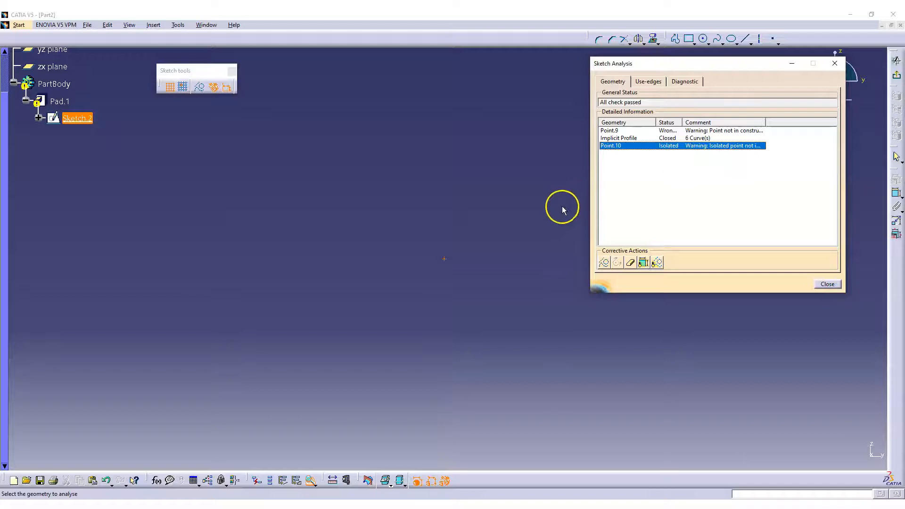
{"action": "middle_click_drag", "start_coordinate": [488, 220], "coordinate": [638, 469]}
{"action": "middle_click_drag", "start_coordinate": [427, 186], "coordinate": [542, 290]}
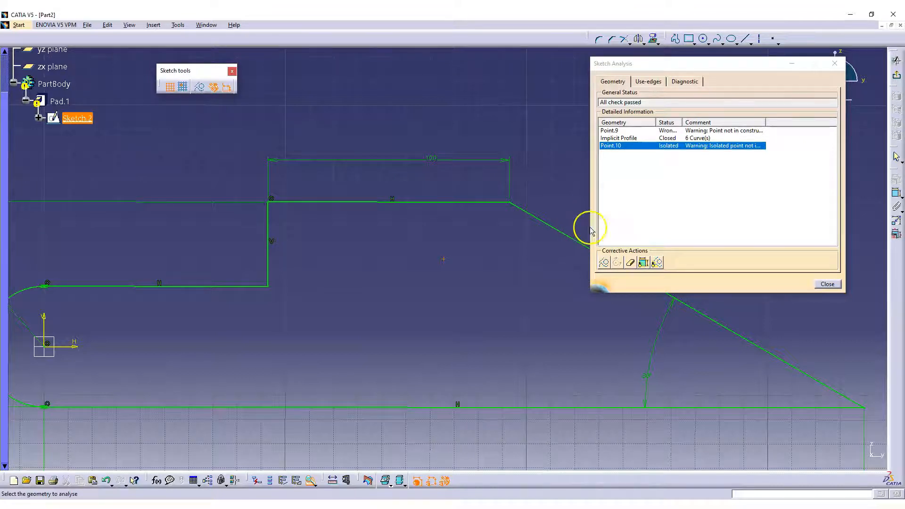
{"action": "left_click", "coordinate": [630, 262]}
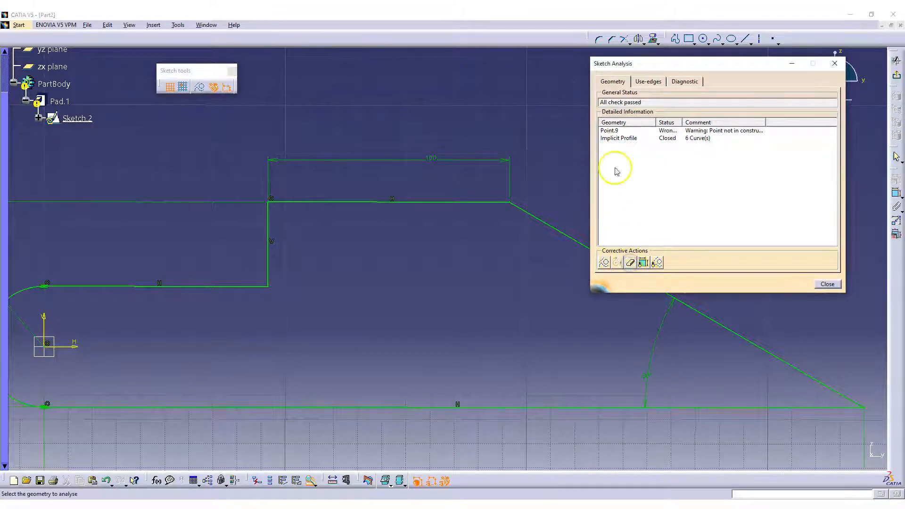
Step: Delete Point.9 at the step's upper corner with the corrective action and close Sketch Analysis
{"action": "left_click", "coordinate": [608, 131]}
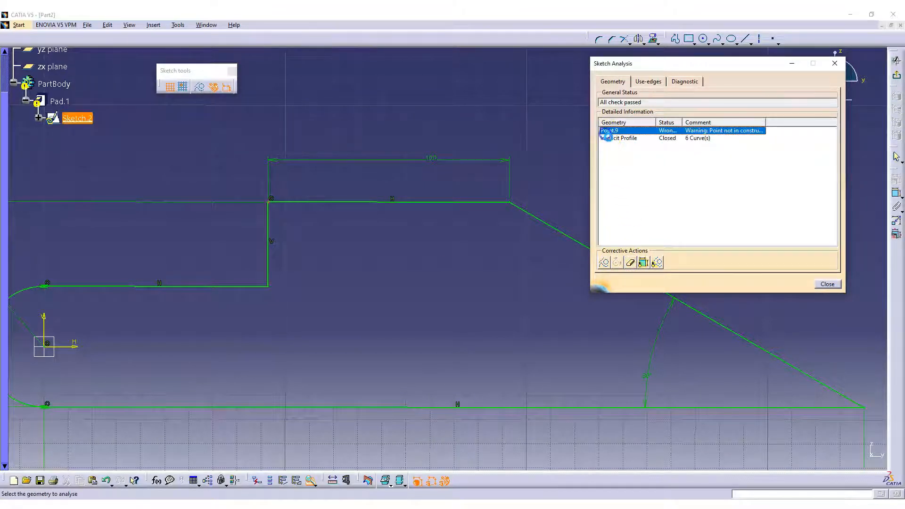
{"action": "left_click", "coordinate": [629, 263]}
{"action": "left_click", "coordinate": [826, 283]}
Step: Exit the sketch to update the pad and clear the selection
{"action": "left_click", "coordinate": [882, 94]}
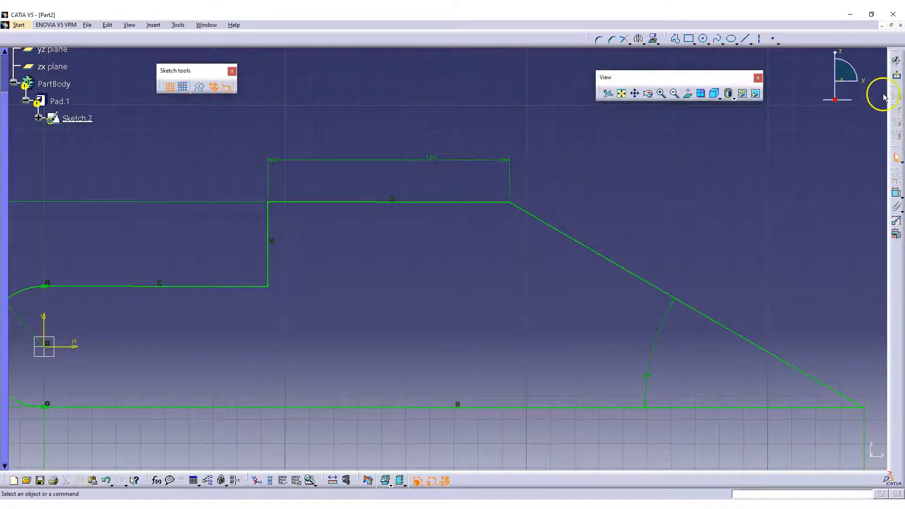
{"action": "left_click", "coordinate": [694, 215]}
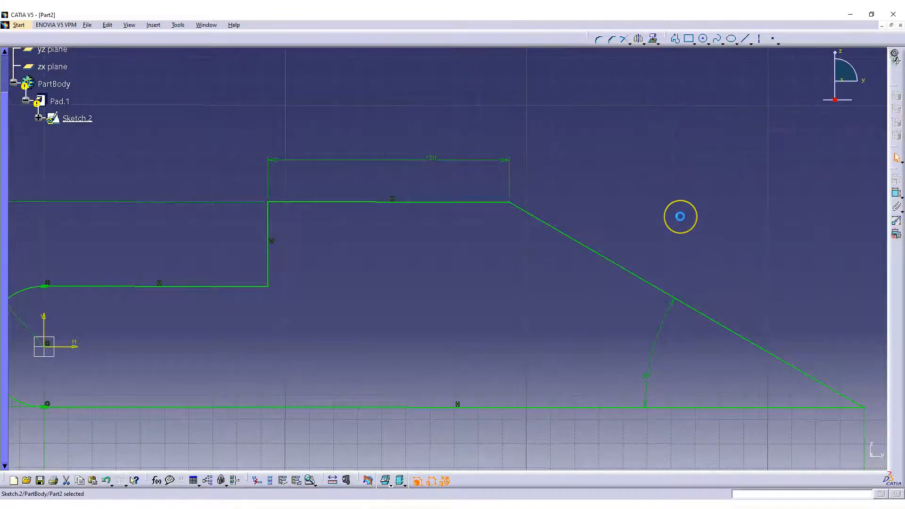
{"action": "left_click", "coordinate": [678, 215]}
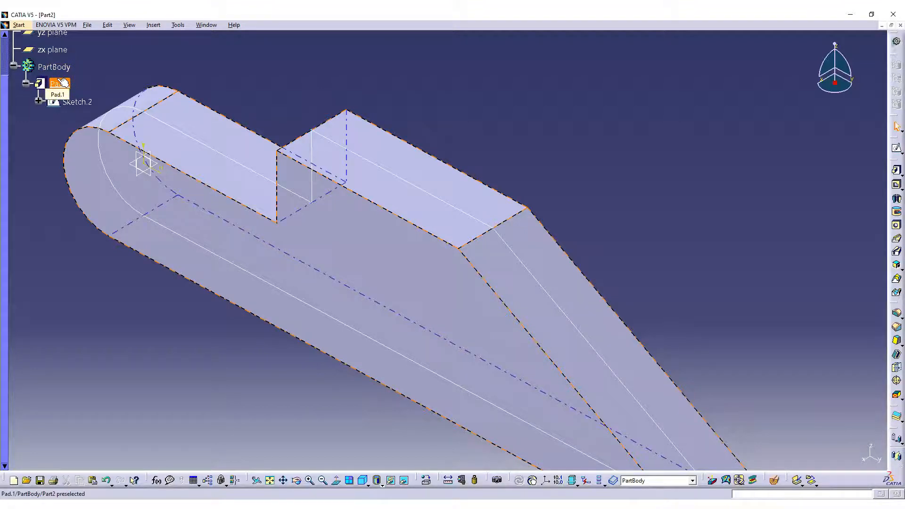
Step: Open the pad's sketch for editing again with the whole profile in view
{"action": "double_click", "coordinate": [75, 102]}
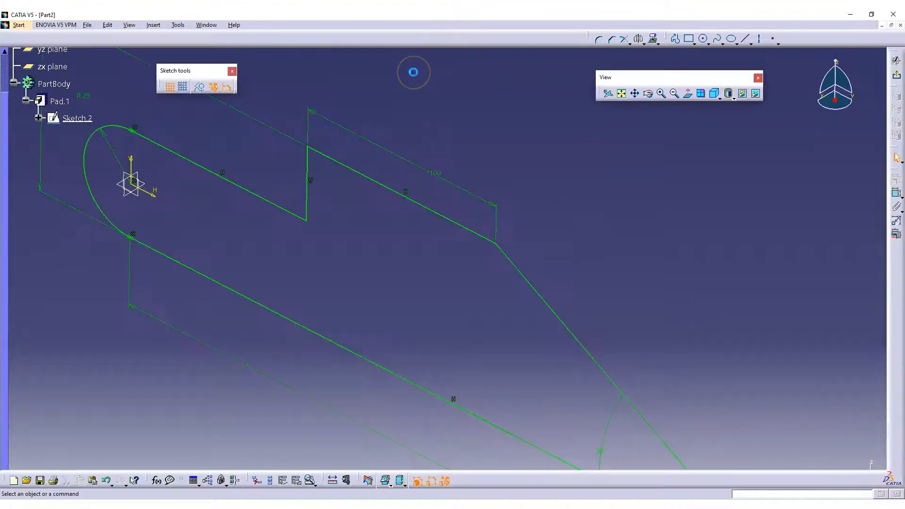
{"action": "middle_click_drag", "start_coordinate": [537, 135], "coordinate": [591, 109]}
{"action": "middle_click_drag", "start_coordinate": [452, 102], "coordinate": [478, 135]}
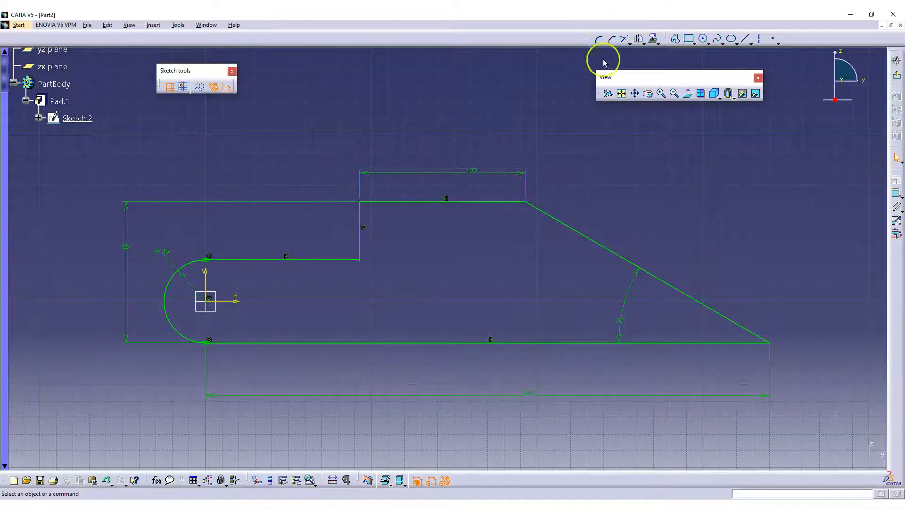
Step: Draw a 25 mm radius arc centred on the origin, overlapping part of the profile's rounded end
{"action": "middle_click_drag", "start_coordinate": [589, 146], "coordinate": [742, 141]}
{"action": "middle_click_drag", "start_coordinate": [657, 176], "coordinate": [643, 131], "text": "ctrl"}
{"action": "middle_click_drag", "start_coordinate": [565, 164], "coordinate": [600, 91]}
{"action": "left_click", "coordinate": [709, 41]}
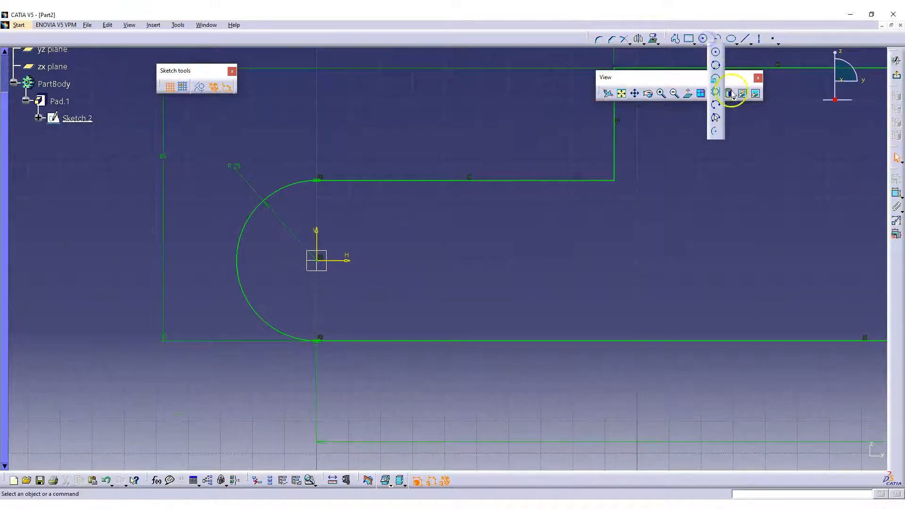
{"action": "left_click", "coordinate": [716, 133]}
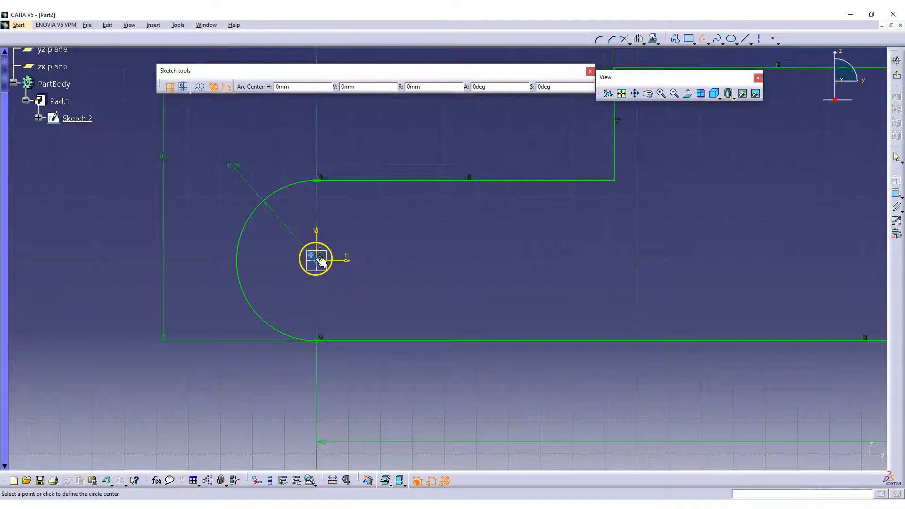
{"action": "left_click", "coordinate": [317, 259]}
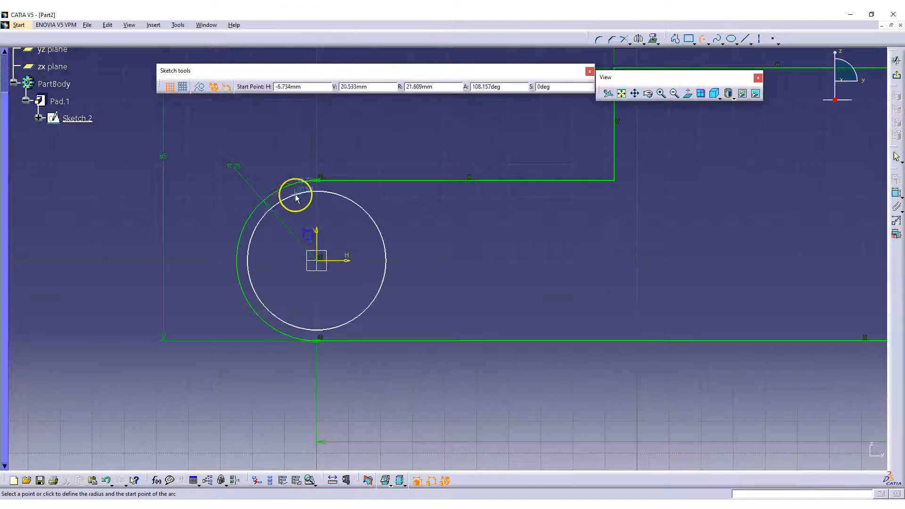
{"action": "left_click", "coordinate": [296, 182]}
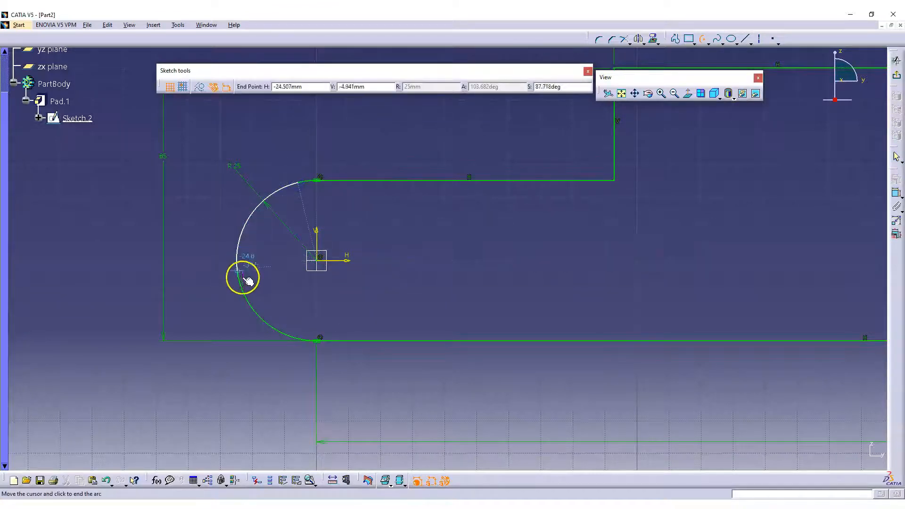
{"action": "left_click", "coordinate": [257, 317]}
{"action": "left_click", "coordinate": [440, 218]}
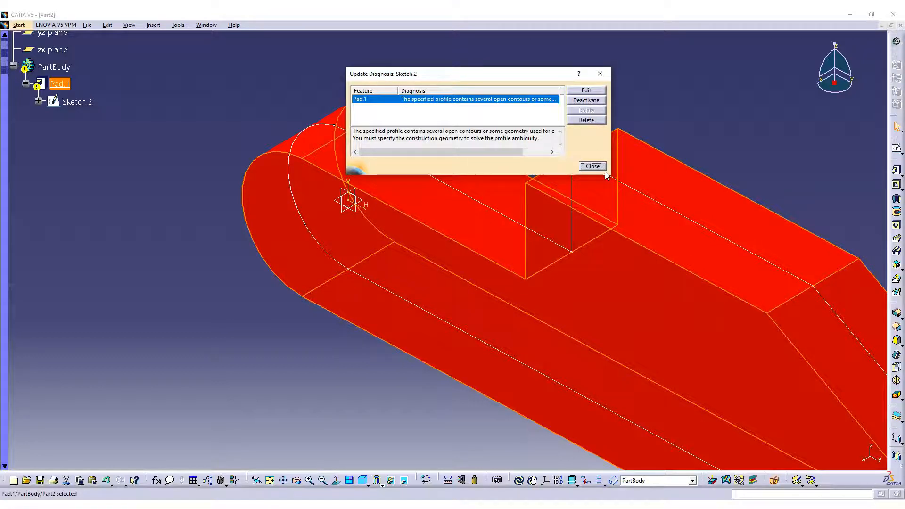
Step: Inspect the pad's definition from the update diagnosis, cancel it and dismiss the diagnosis
{"action": "left_click", "coordinate": [586, 90]}
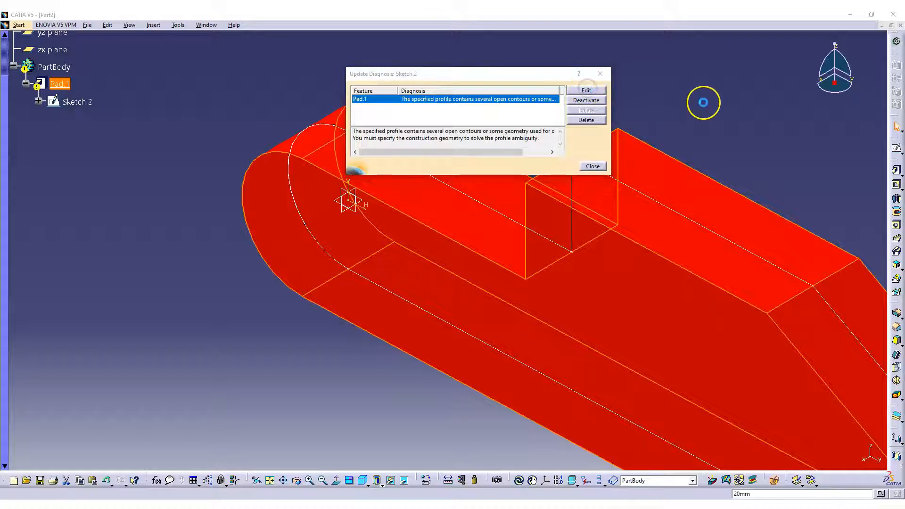
{"action": "left_click", "coordinate": [544, 220]}
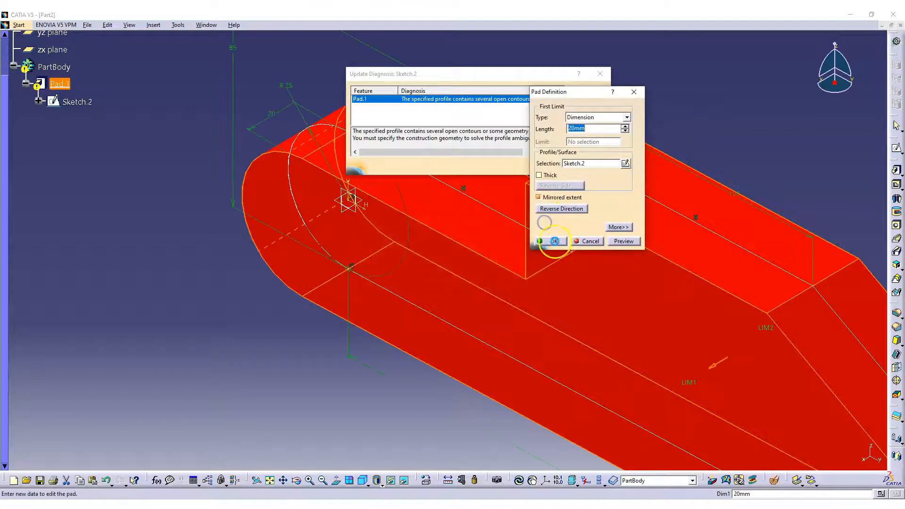
{"action": "left_click", "coordinate": [590, 241]}
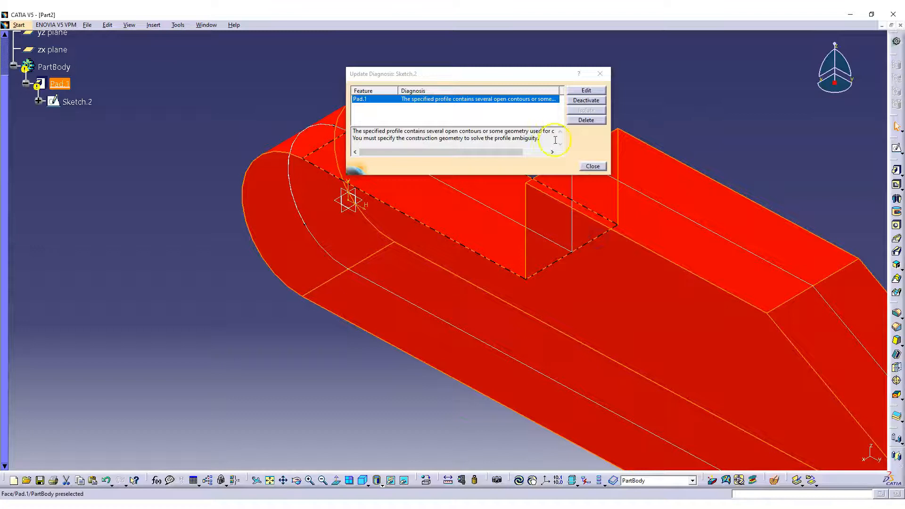
{"action": "left_click", "coordinate": [592, 165]}
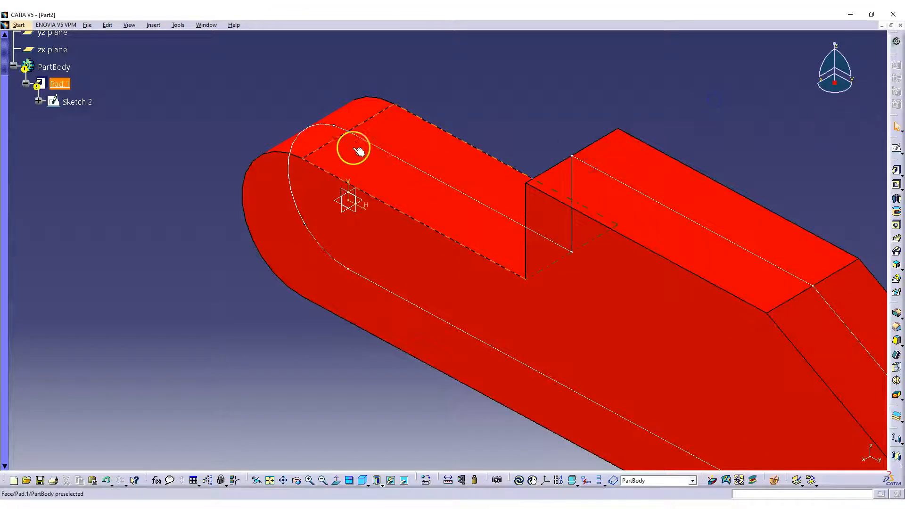
Step: Open Sketch.2 for editing and clear the selection
{"action": "left_click", "coordinate": [84, 103]}
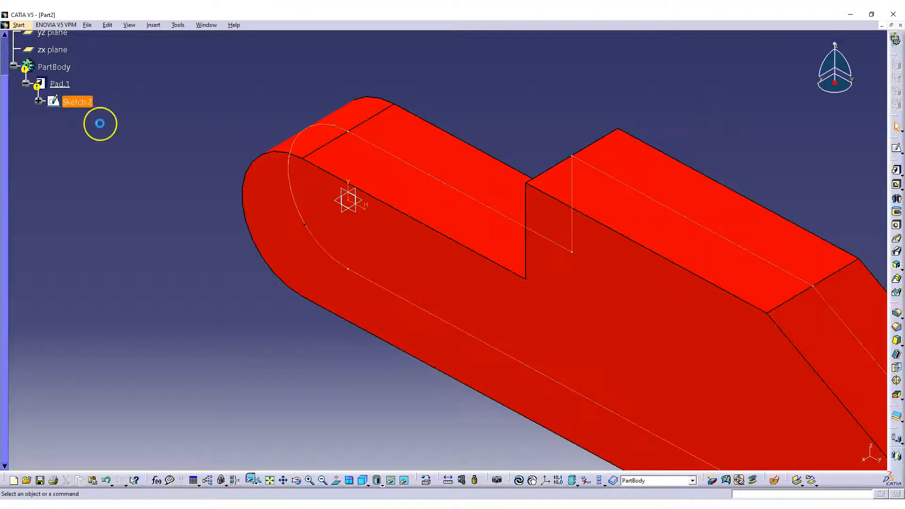
{"action": "double_click", "coordinate": [75, 103]}
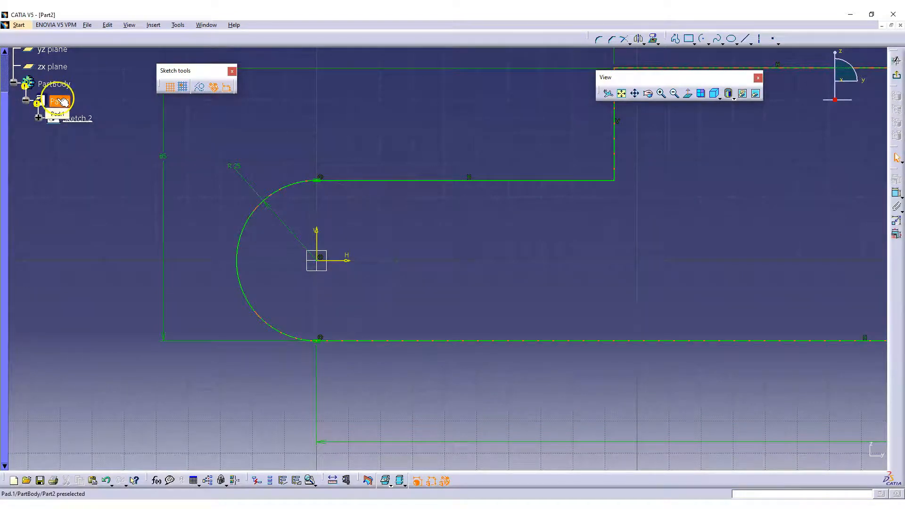
{"action": "left_click", "coordinate": [91, 123]}
{"action": "left_click", "coordinate": [88, 119]}
{"action": "left_click", "coordinate": [207, 148]}
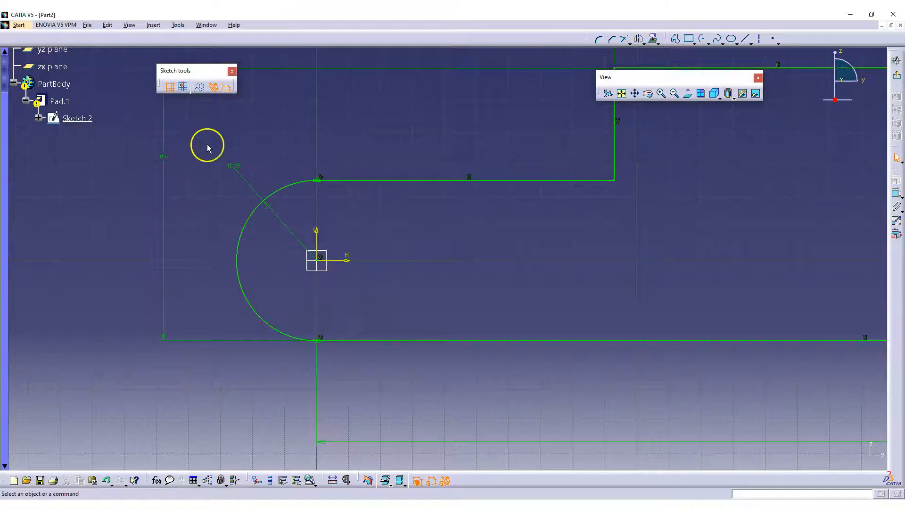
Step: Dock the set of tools containing Sketch Analysis above the drawing area
{"action": "left_click", "coordinate": [250, 473]}
{"action": "left_click_drag", "start_coordinate": [325, 36], "coordinate": [332, 36]}
{"action": "left_click", "coordinate": [464, 96]}
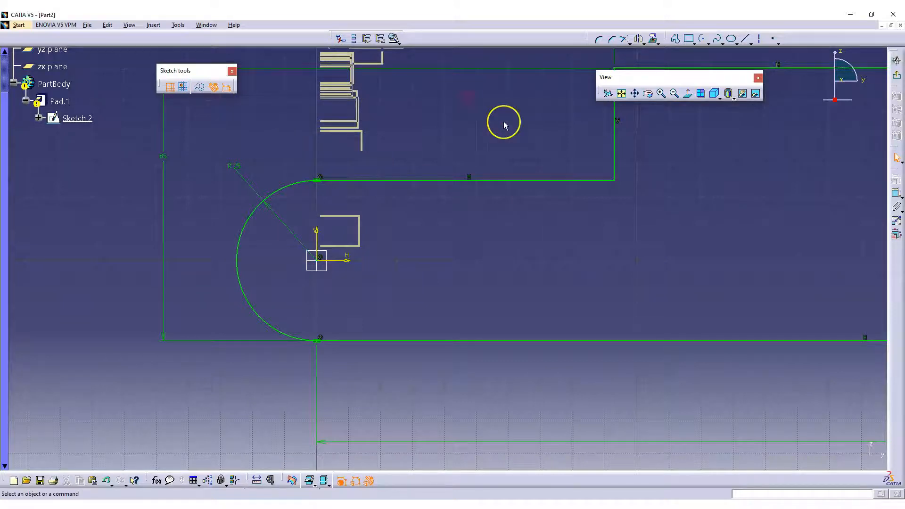
Step: Compare Circle.2 with the implicit profile in Sketch Analysis, delete Circle.2 with the corrective action and close the analysis
{"action": "left_click", "coordinate": [393, 39]}
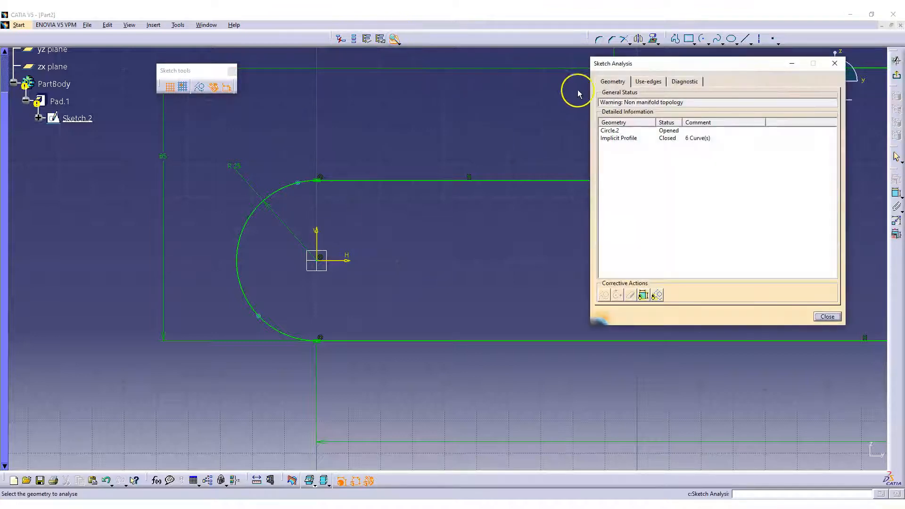
{"action": "left_click_drag", "start_coordinate": [660, 63], "coordinate": [480, 40]}
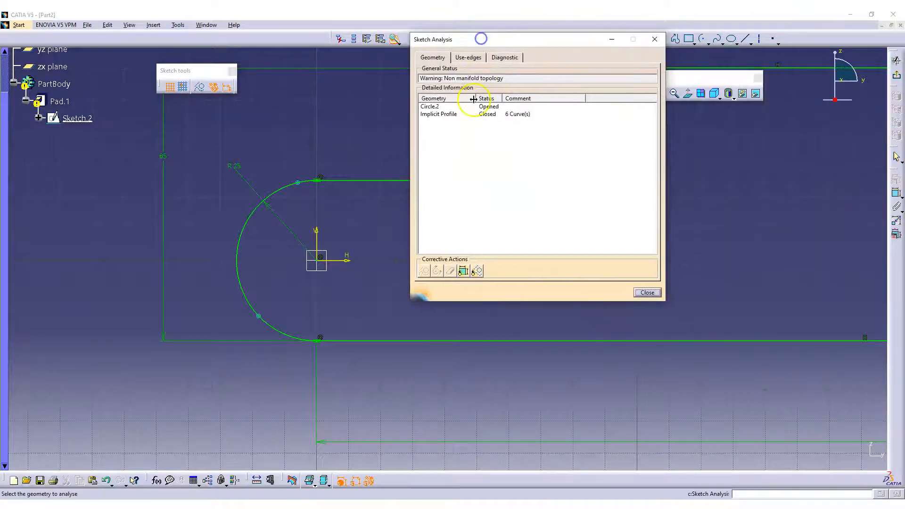
{"action": "left_click", "coordinate": [431, 107]}
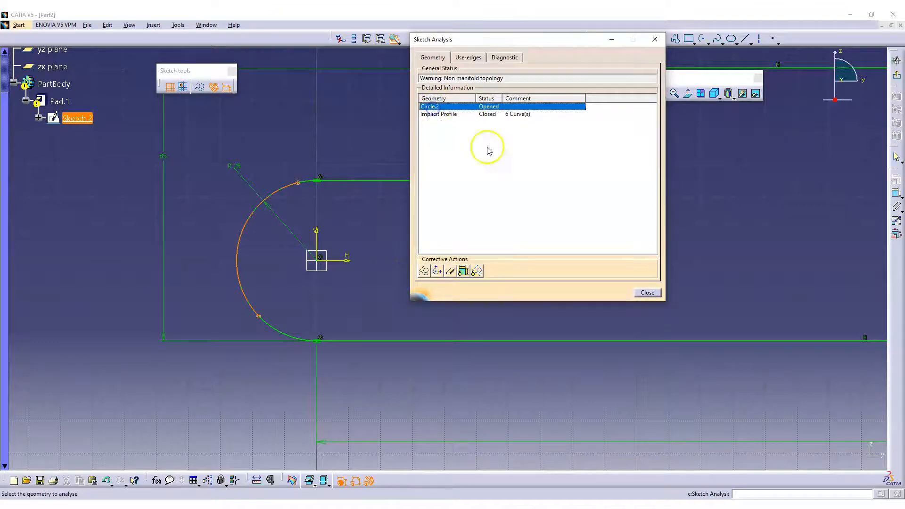
{"action": "left_click", "coordinate": [485, 114]}
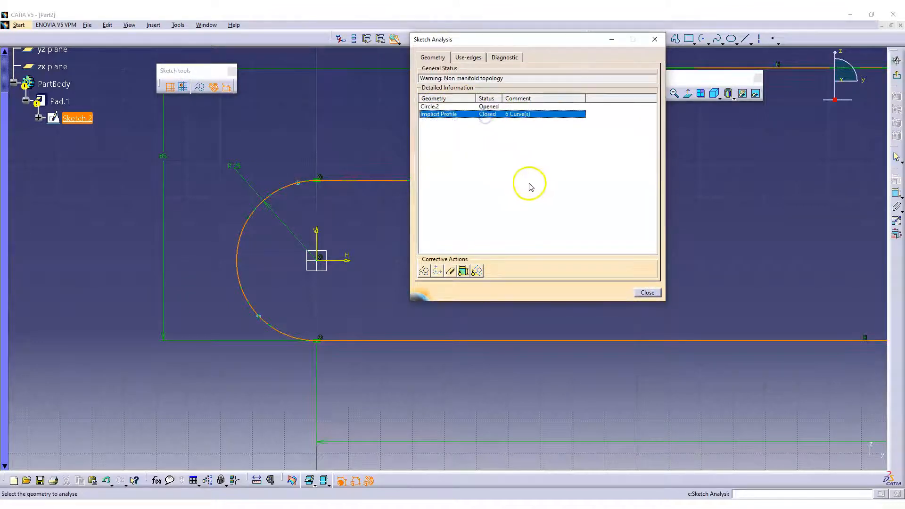
{"action": "left_click", "coordinate": [429, 107]}
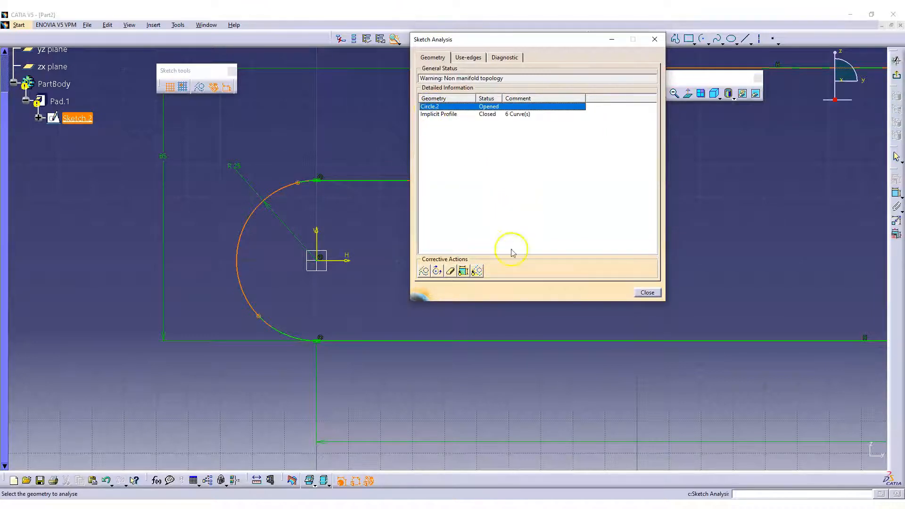
{"action": "left_click", "coordinate": [450, 271]}
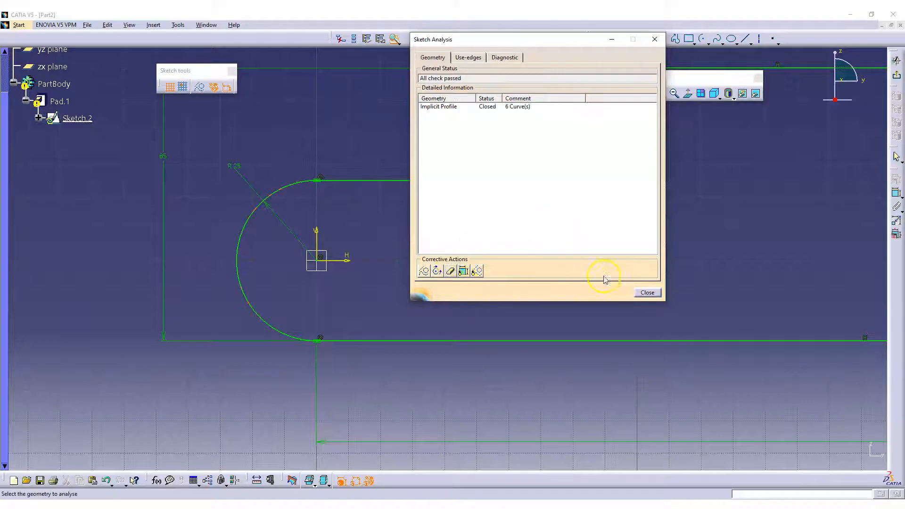
{"action": "left_click", "coordinate": [640, 293]}
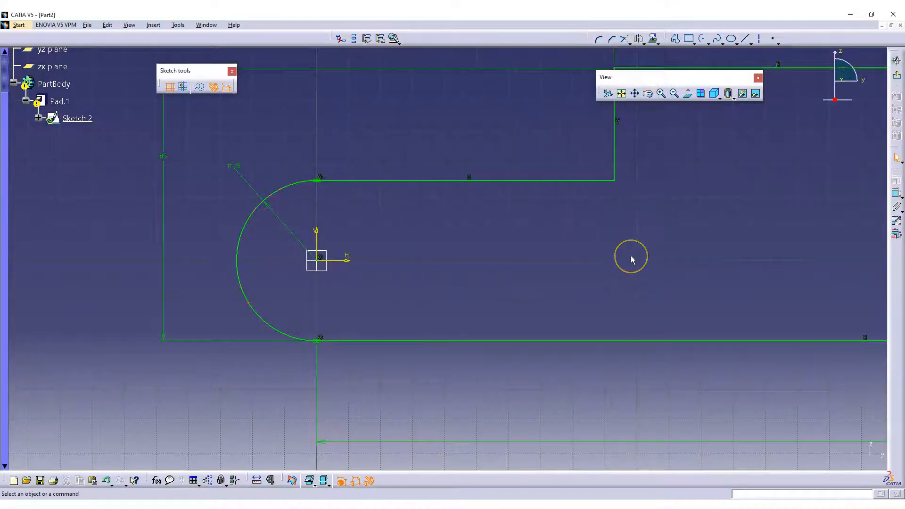
Step: Exit the sketch to update the pad and bring the whole part into view
{"action": "left_click", "coordinate": [637, 260]}
{"action": "left_click", "coordinate": [896, 74]}
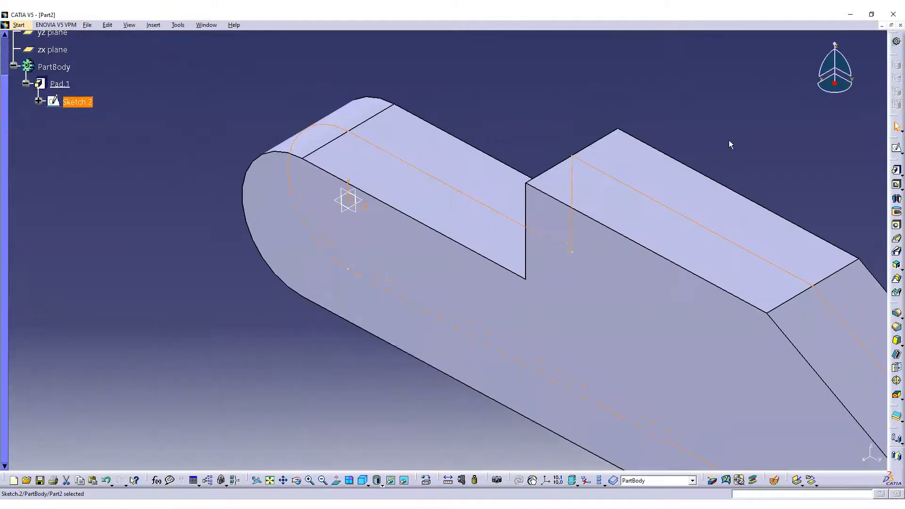
{"action": "mouse_move", "coordinate": [673, 103]}
{"action": "middle_mouse_down"}
{"action": "mouse_move", "coordinate": [663, 99]}
{"action": "mouse_move", "coordinate": [700, 168]}
{"action": "mouse_move", "coordinate": [611, 106]}
{"action": "middle_mouse_up"}
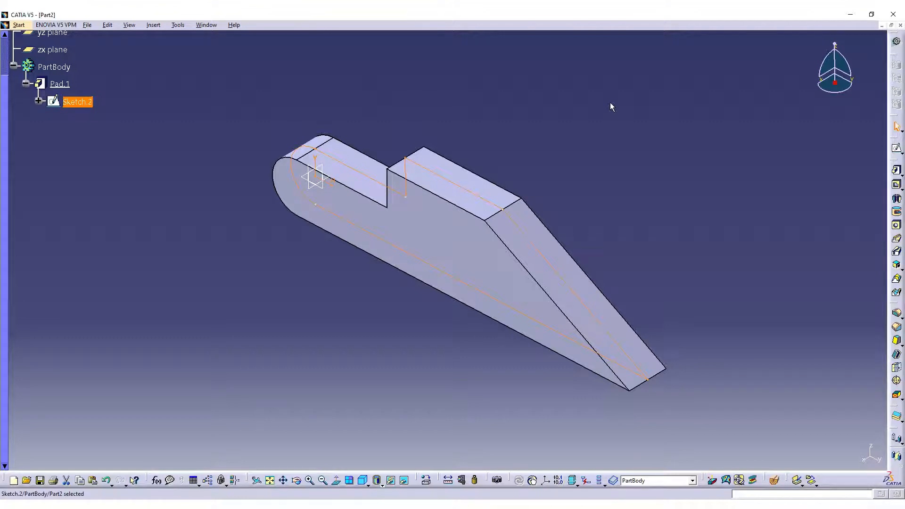
Step: Create a new document of type Part
{"action": "left_click", "coordinate": [87, 24]}
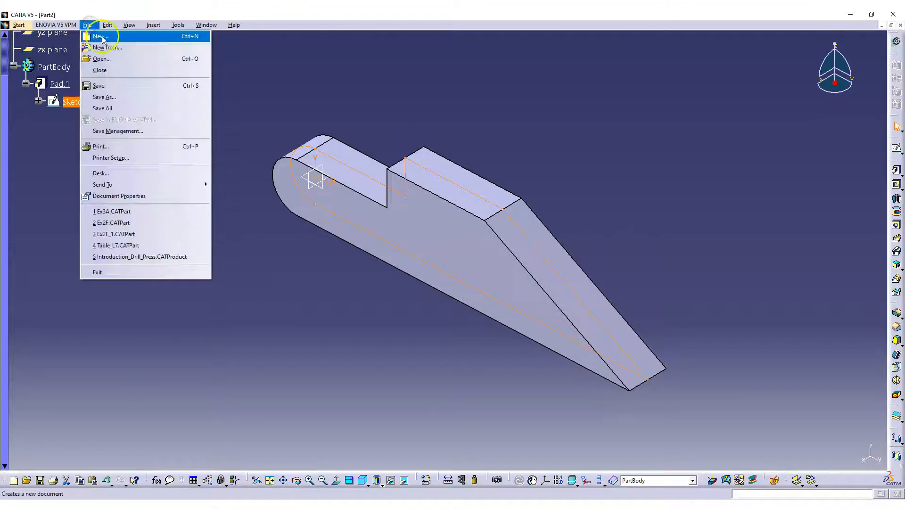
{"action": "left_click", "coordinate": [100, 37]}
{"action": "scroll", "coordinate": [545, 127], "scroll_direction": "down", "scroll_amount": 3}
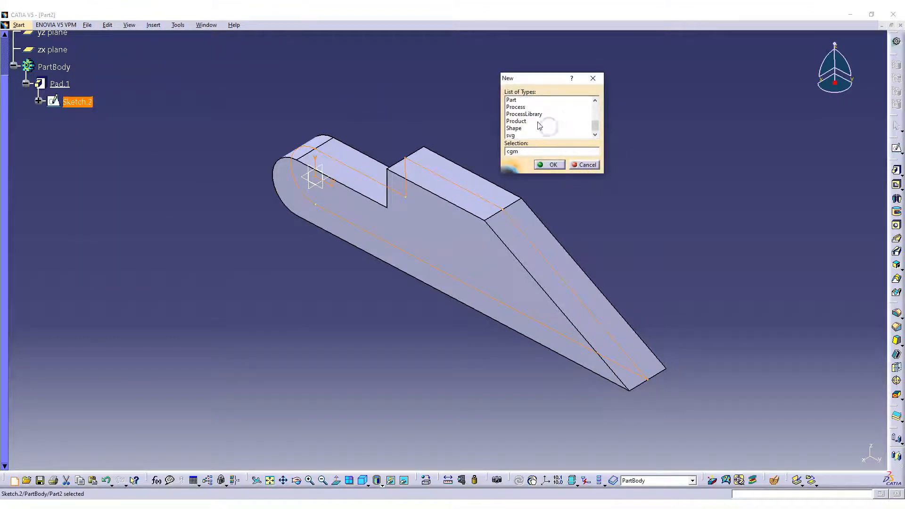
{"action": "left_click", "coordinate": [511, 100]}
{"action": "left_click", "coordinate": [555, 165]}
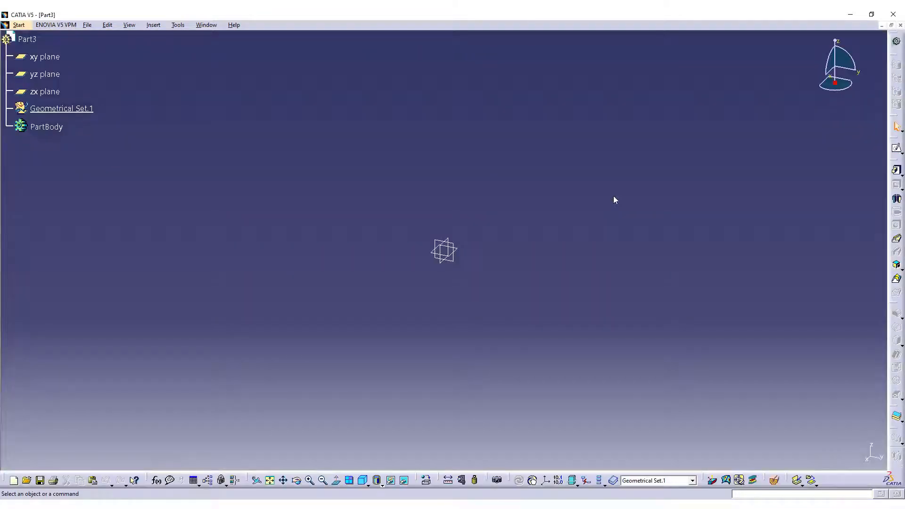
{"action": "left_click", "coordinate": [460, 268]}
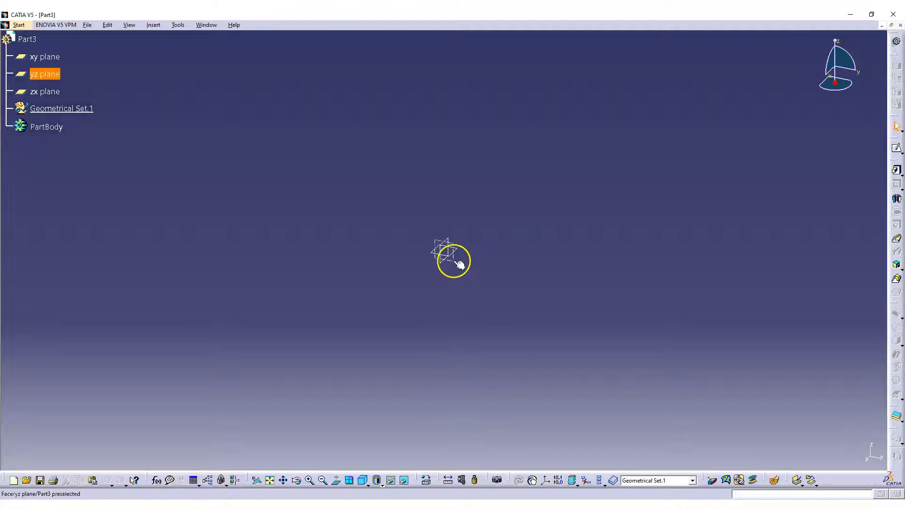
{"action": "left_click", "coordinate": [895, 150]}
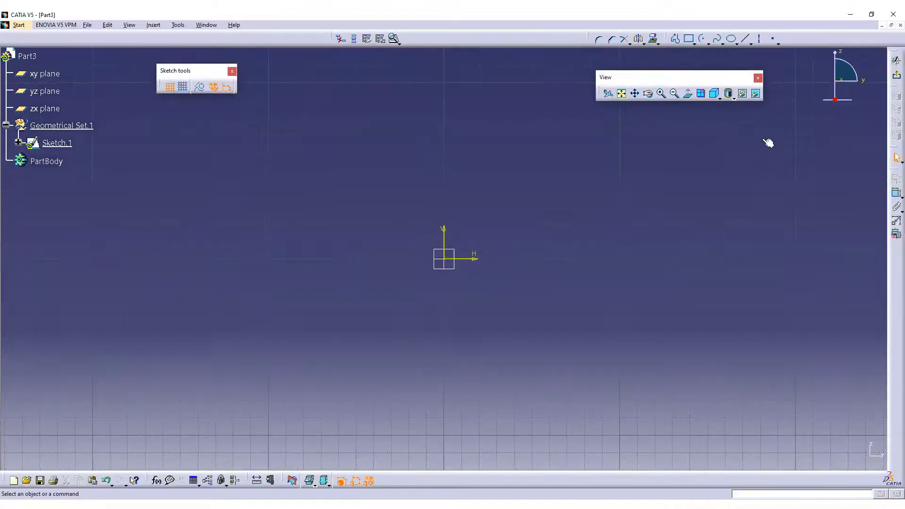
{"action": "left_click", "coordinate": [897, 62]}
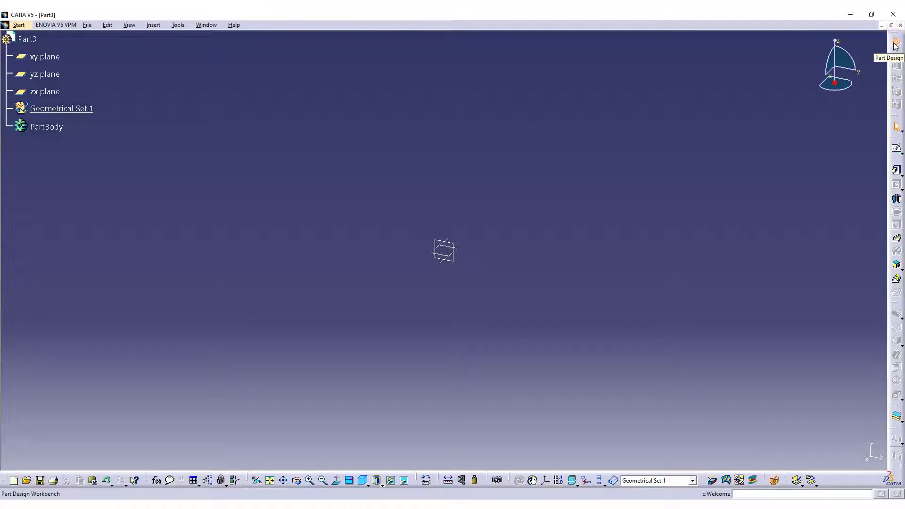
Step: Delete Geometrical Set.1 and start a sketch on the yz plane in PartBody
{"action": "right_click", "coordinate": [79, 108]}
{"action": "left_click", "coordinate": [101, 240]}
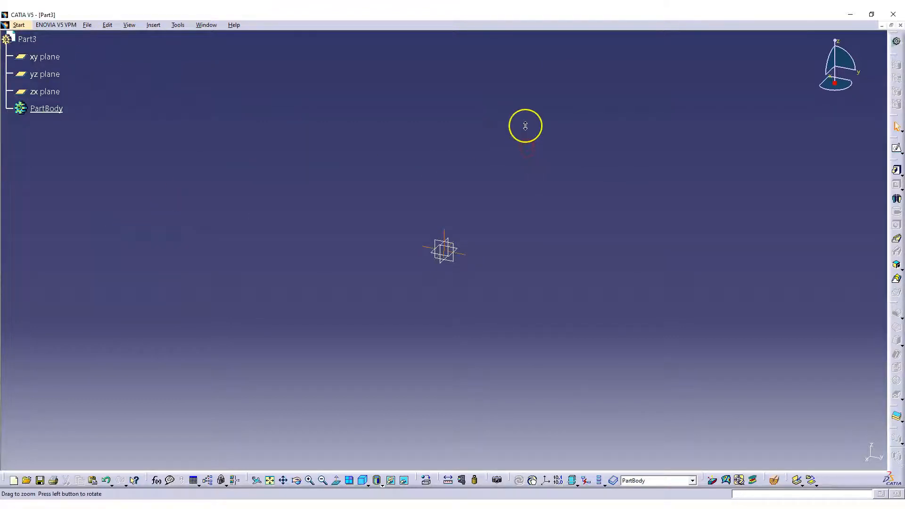
{"action": "left_click", "coordinate": [450, 261]}
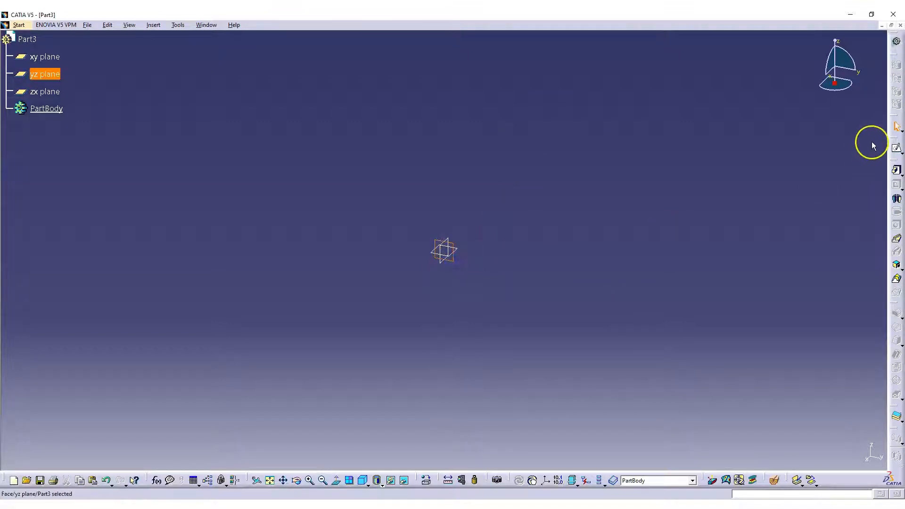
{"action": "left_click", "coordinate": [896, 148]}
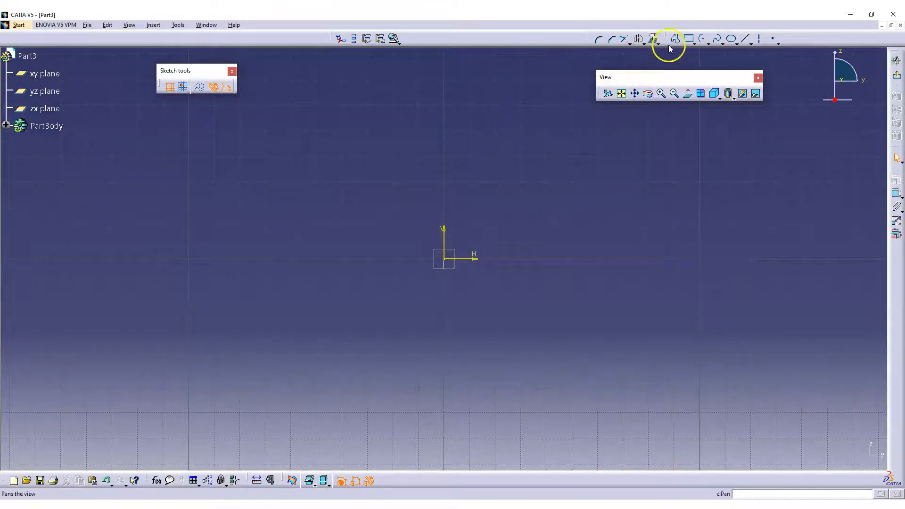
Step: Undock the Profile and Operation tool groups and stack them beneath the Sketch tools beside the tree
{"action": "mouse_move", "coordinate": [664, 38]}
{"action": "left_mouse_down"}
{"action": "mouse_move", "coordinate": [591, 79]}
{"action": "mouse_move", "coordinate": [264, 131]}
{"action": "mouse_move", "coordinate": [170, 128]}
{"action": "left_mouse_up"}
{"action": "left_click_drag", "start_coordinate": [587, 38], "coordinate": [173, 167]}
{"action": "left_click_drag", "start_coordinate": [250, 113], "coordinate": [232, 111]}
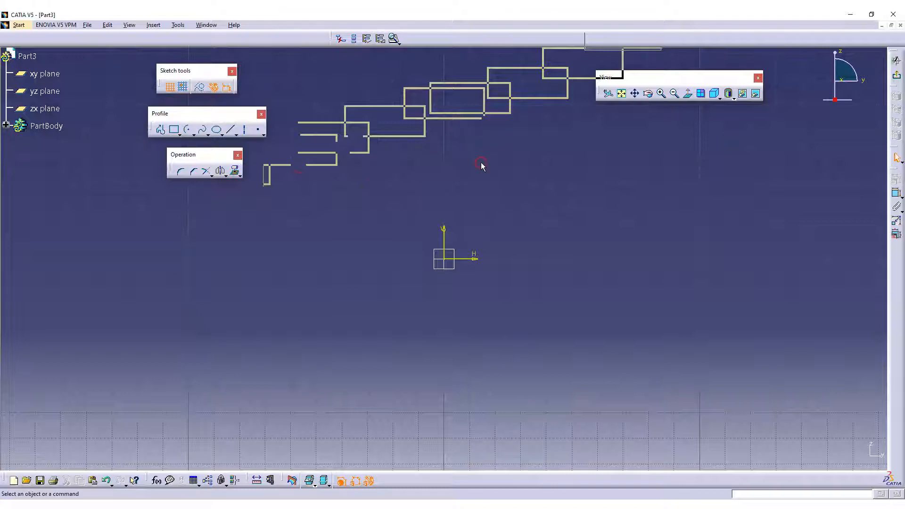
{"action": "left_click_drag", "start_coordinate": [213, 154], "coordinate": [186, 159]}
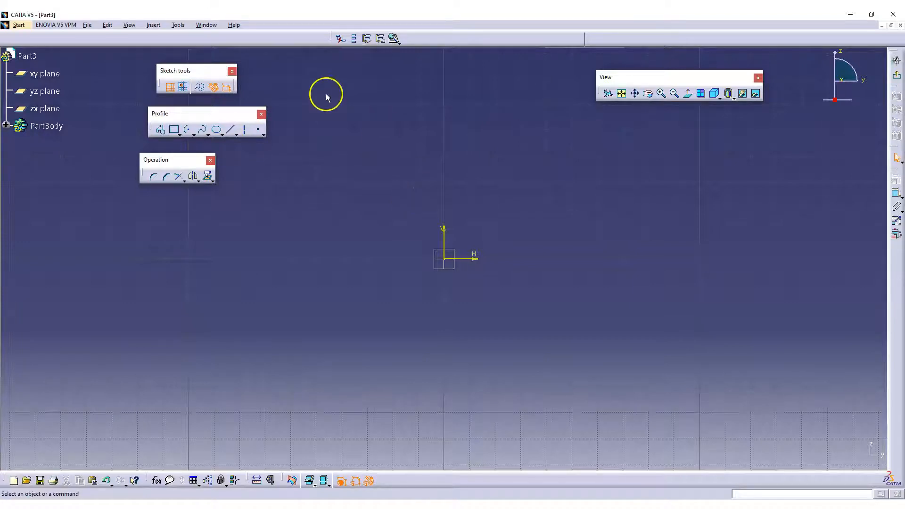
{"action": "left_click_drag", "start_coordinate": [216, 116], "coordinate": [155, 108]}
{"action": "left_click_drag", "start_coordinate": [193, 70], "coordinate": [138, 61]}
{"action": "left_click_drag", "start_coordinate": [181, 159], "coordinate": [142, 147]}
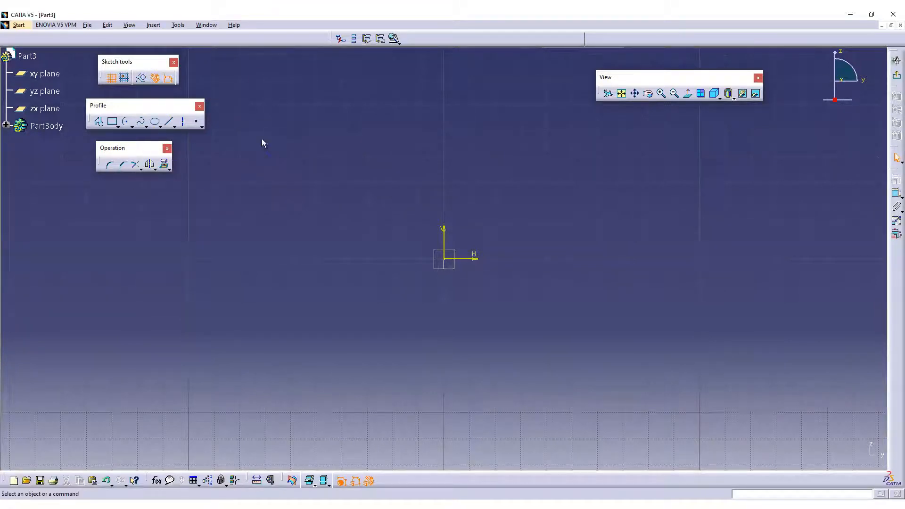
Step: Start a profile at the sketch origin with a horizontal line about 117 mm long and a tangent end arc of about 12 mm radius
{"action": "left_click", "coordinate": [100, 123]}
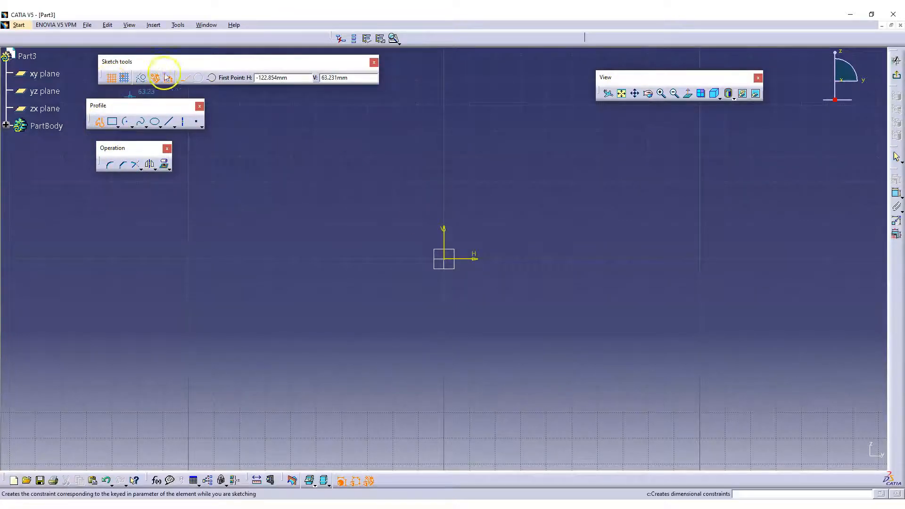
{"action": "left_click", "coordinate": [446, 263]}
{"action": "middle_click_drag", "start_coordinate": [551, 247], "coordinate": [339, 263]}
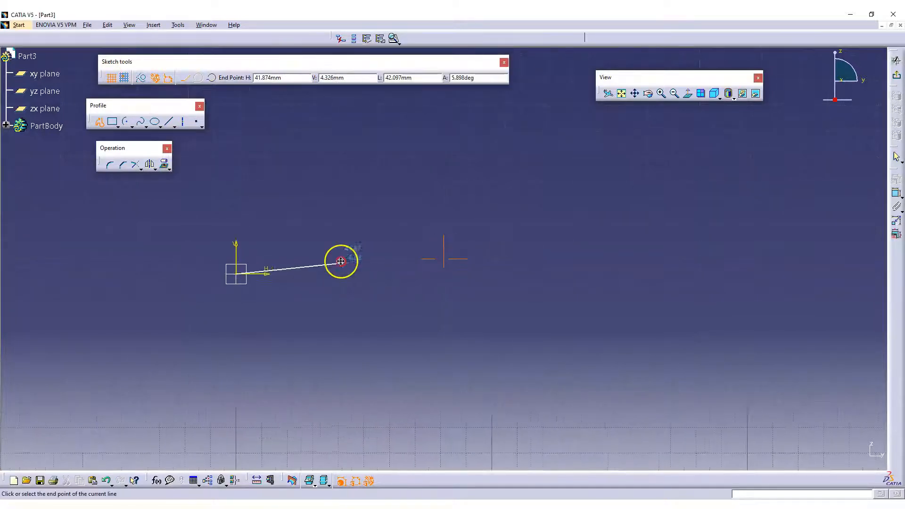
{"action": "left_click", "coordinate": [531, 272]}
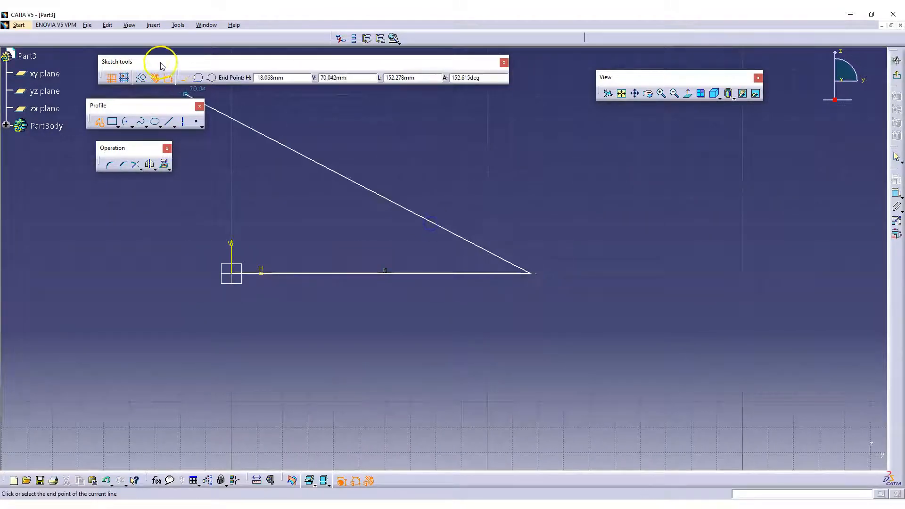
{"action": "left_click", "coordinate": [198, 79]}
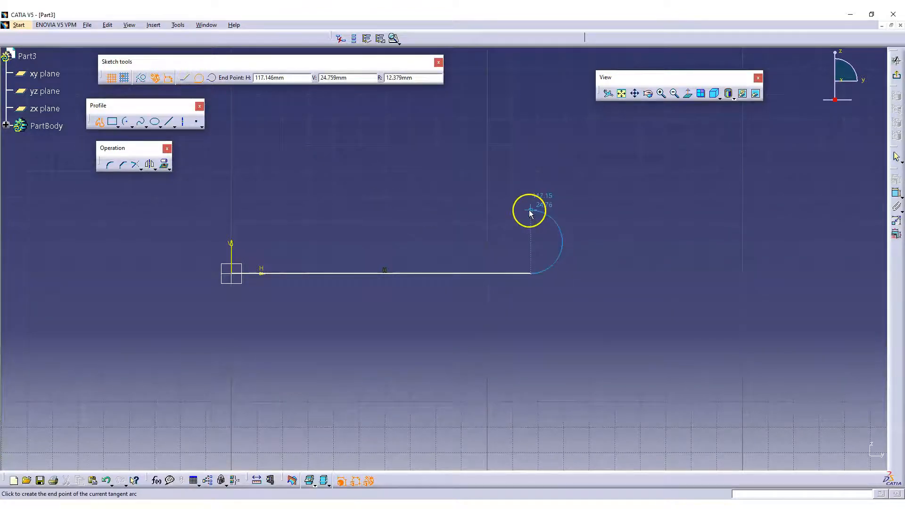
{"action": "left_click", "coordinate": [529, 211]}
Step: Continue the profile from the end arc with a shallow three-point arc over the origin and a tangent arc extending it beyond the vertical axis
{"action": "left_click", "coordinate": [213, 79]}
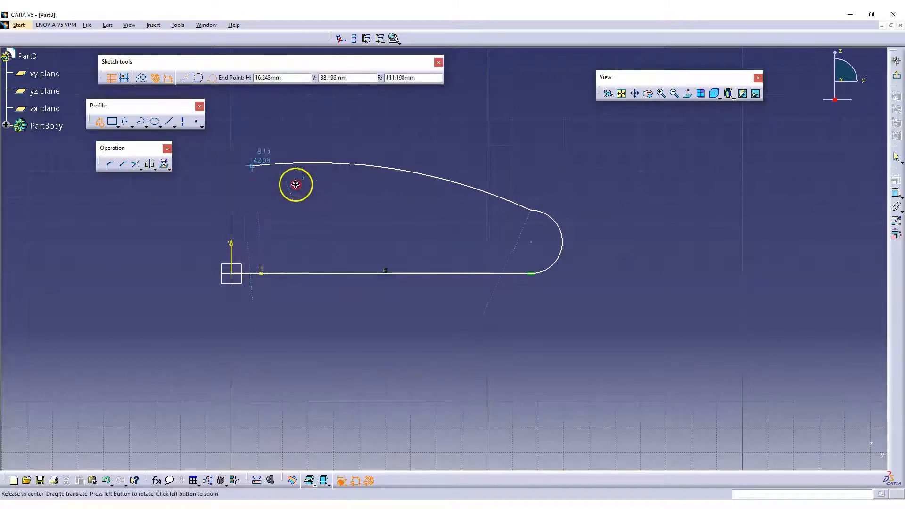
{"action": "middle_click_drag", "start_coordinate": [297, 184], "coordinate": [490, 170]}
{"action": "left_click", "coordinate": [393, 157]}
{"action": "left_click", "coordinate": [266, 78]}
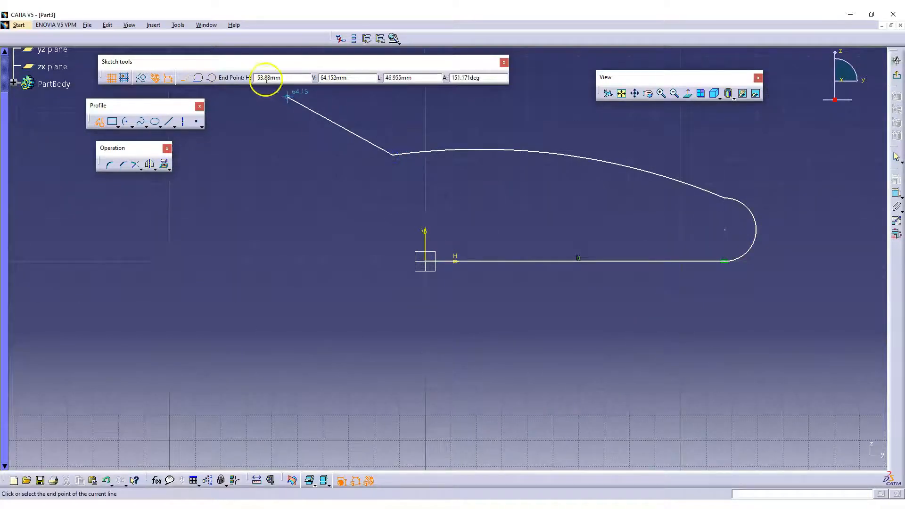
{"action": "left_click", "coordinate": [181, 83]}
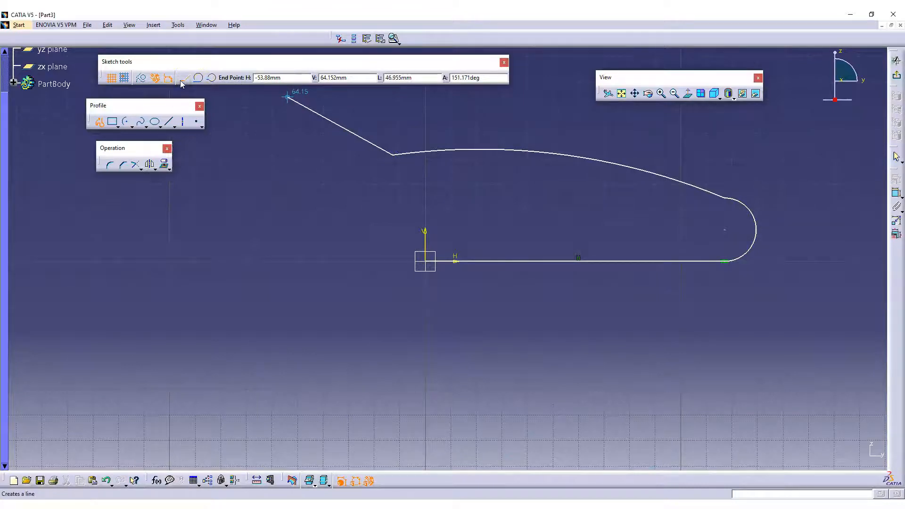
{"action": "left_click", "coordinate": [198, 77]}
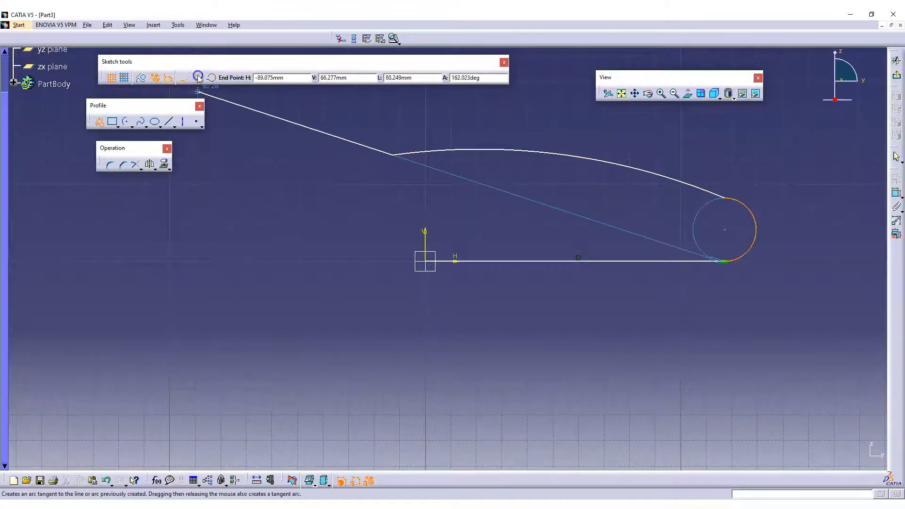
{"action": "left_click", "coordinate": [238, 196]}
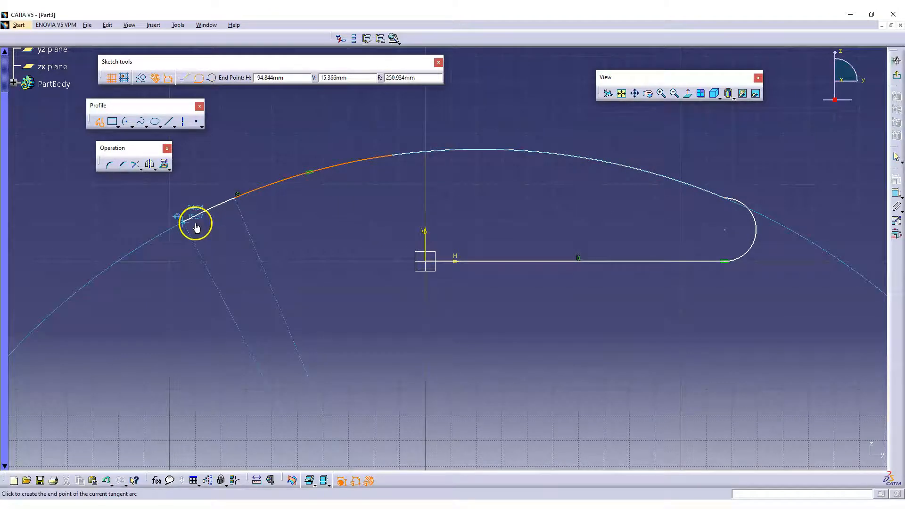
Step: Close the profile at the origin with a rounded end of three-point and tangent arcs plus a base line, and undo the whole profile
{"action": "left_click", "coordinate": [212, 78]}
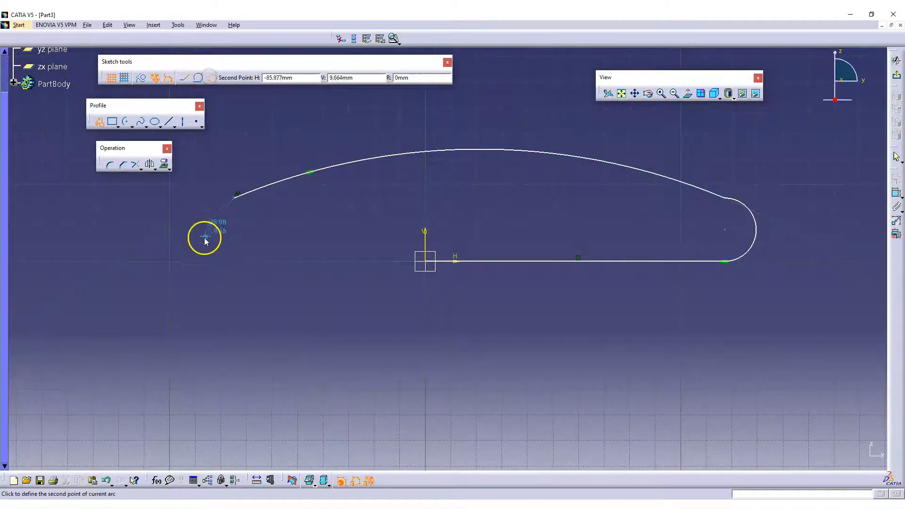
{"action": "left_click", "coordinate": [190, 224]}
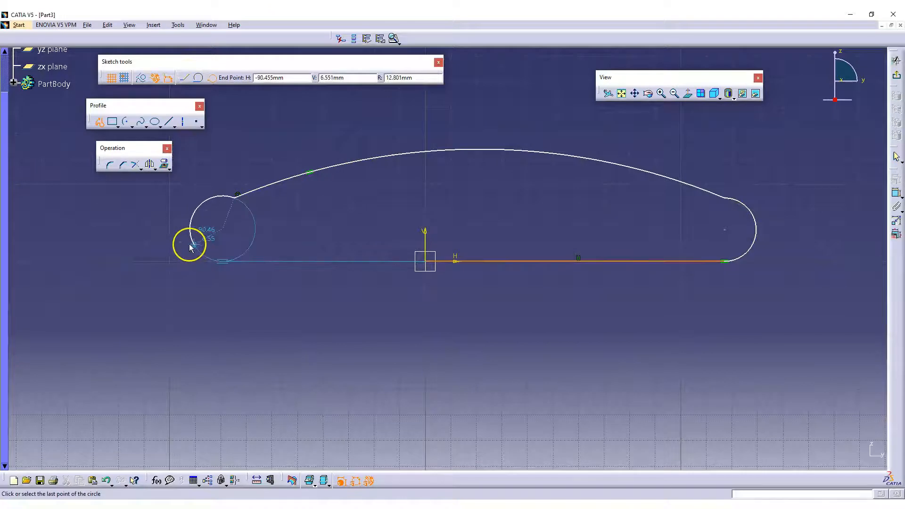
{"action": "left_click", "coordinate": [190, 247]}
{"action": "left_click", "coordinate": [198, 78]}
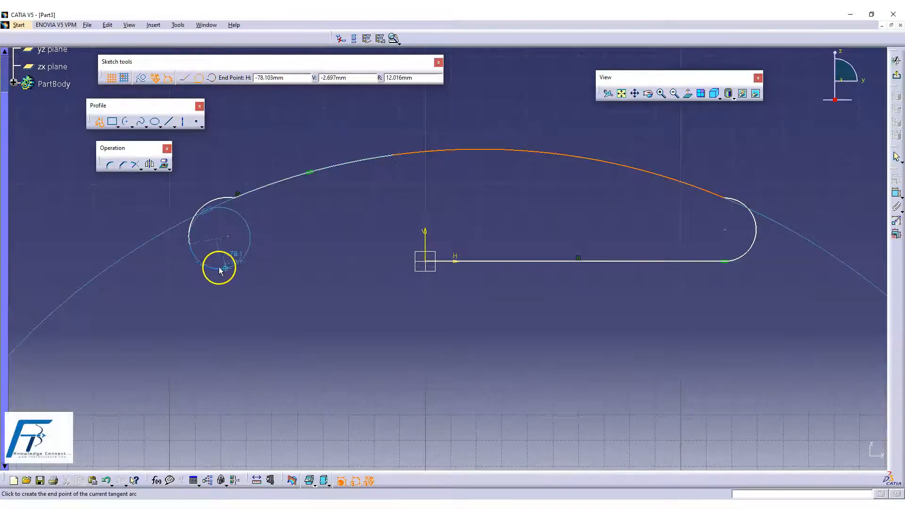
{"action": "left_click", "coordinate": [208, 261]}
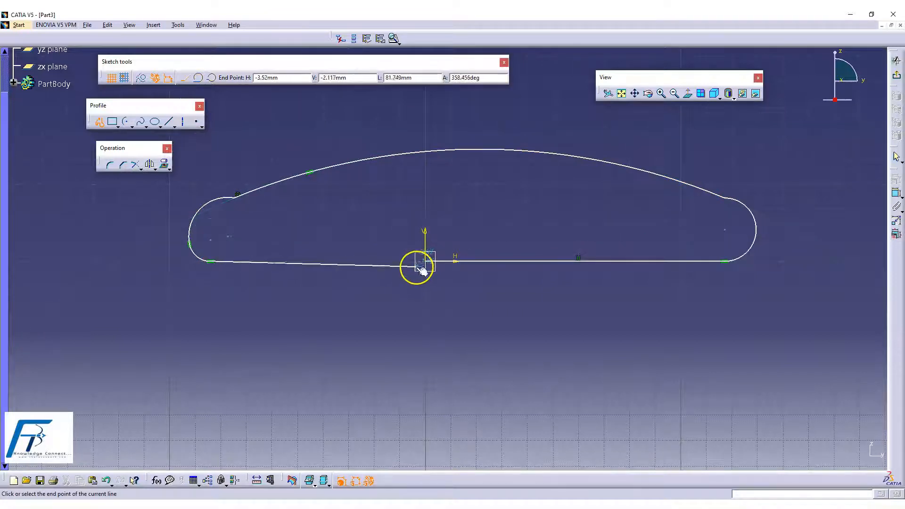
{"action": "left_click", "coordinate": [425, 266]}
{"action": "left_click", "coordinate": [535, 196]}
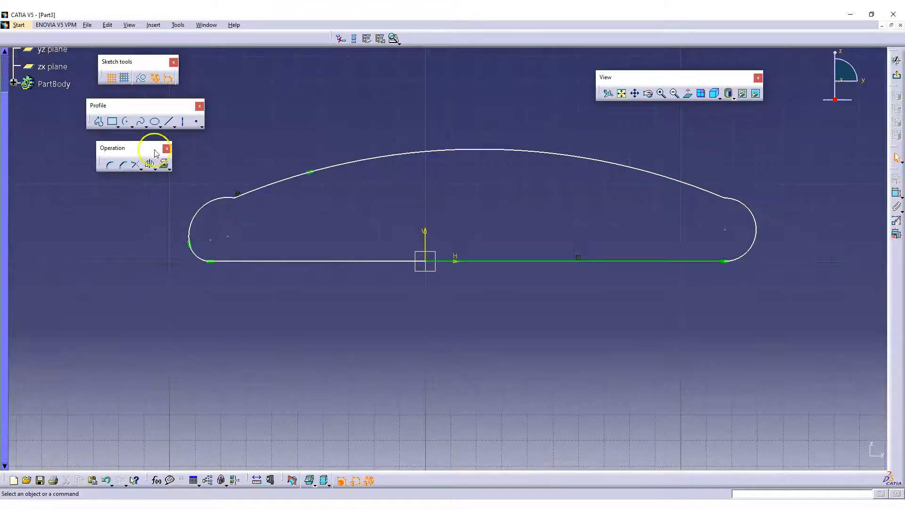
{"action": "key", "text": "ctrl+z"}
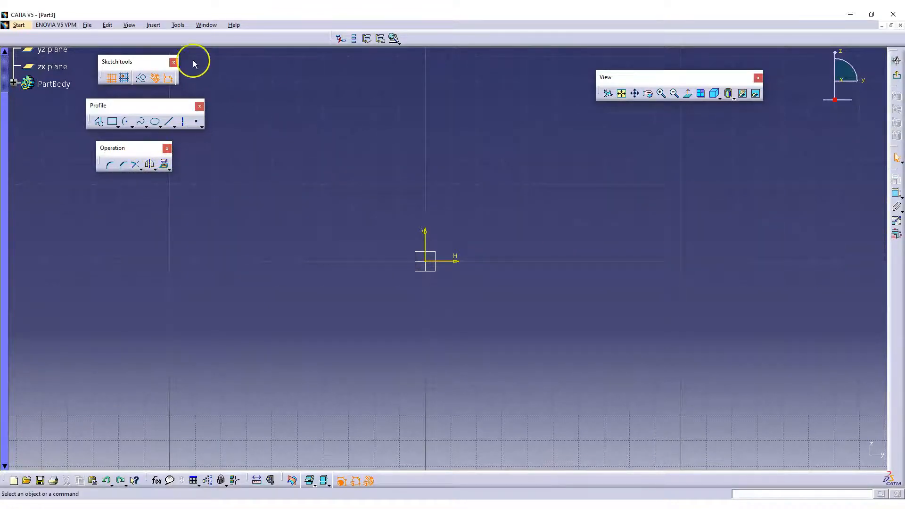
Step: Try starting a profile with a three-point arc above the origin followed by a straight line, and undo it
{"action": "left_click", "coordinate": [100, 123]}
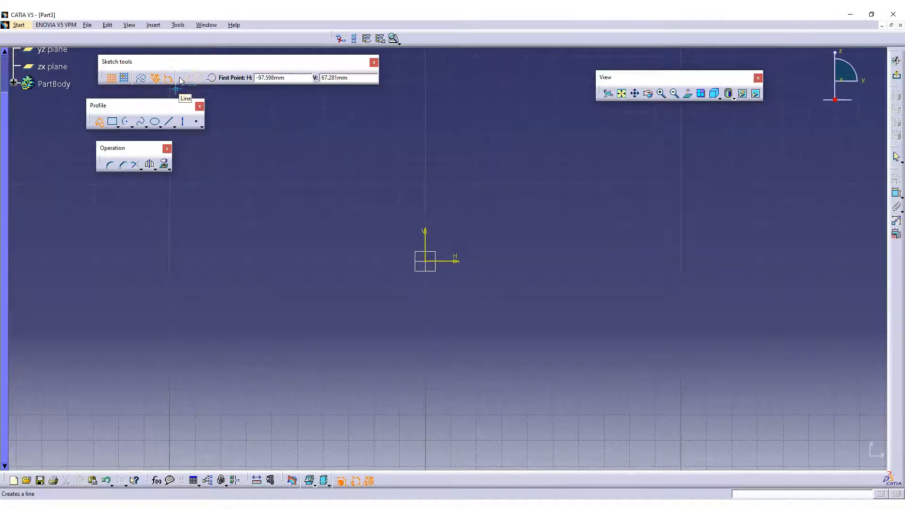
{"action": "left_click", "coordinate": [212, 81]}
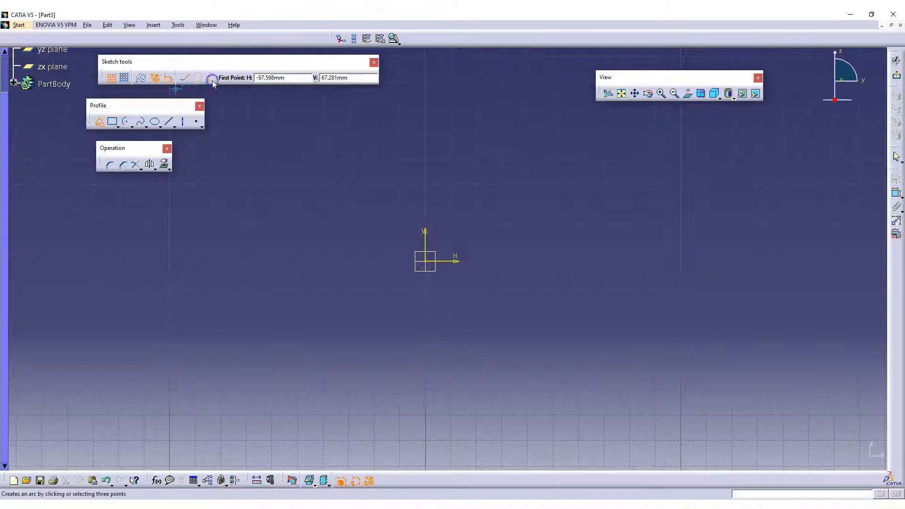
{"action": "left_click", "coordinate": [428, 165]}
{"action": "left_click", "coordinate": [579, 172]}
{"action": "left_click", "coordinate": [703, 285]}
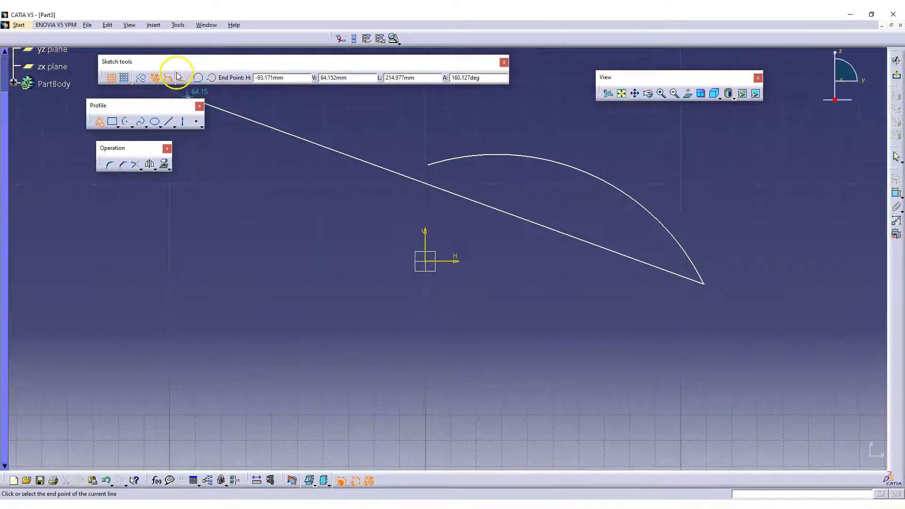
{"action": "left_click", "coordinate": [503, 375]}
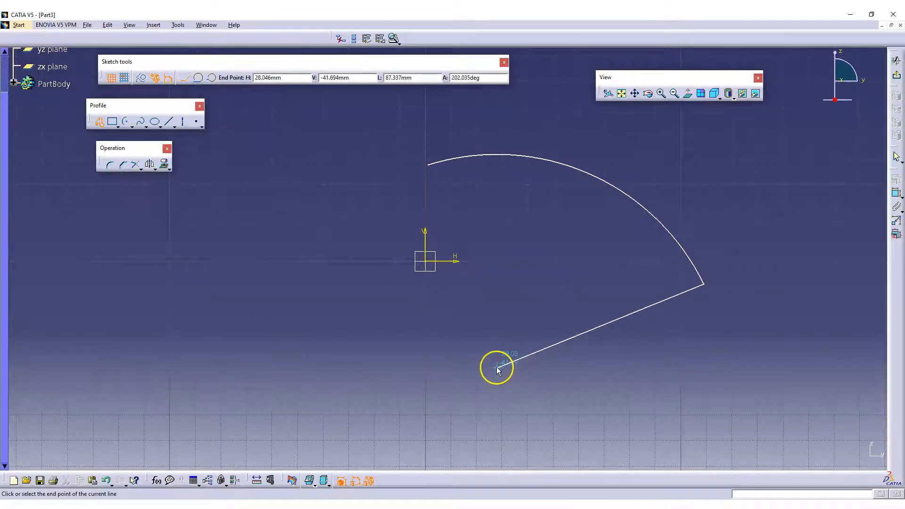
{"action": "key", "text": "ctrl+z"}
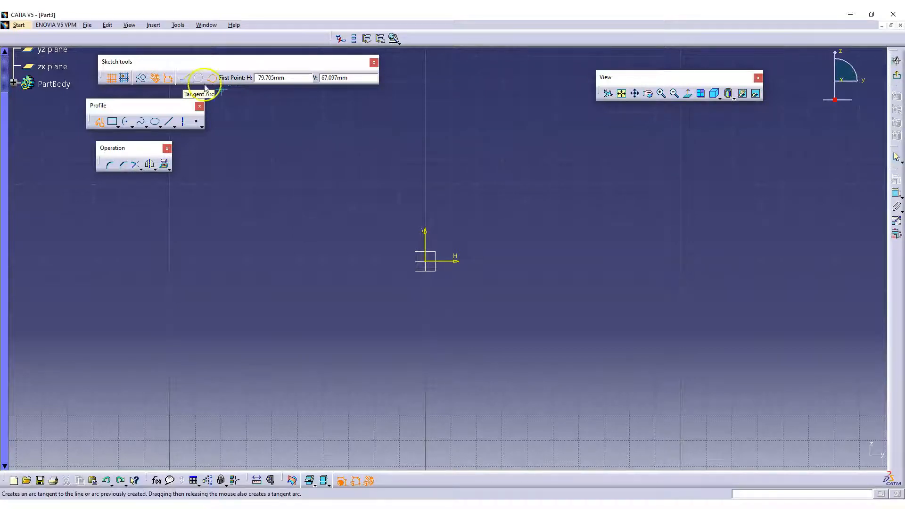
Step: Start a profile at the origin with a horizontal line along the H axis, continued by two tangent arcs forming an S-curve
{"action": "middle_click_drag", "start_coordinate": [486, 242], "coordinate": [400, 226]}
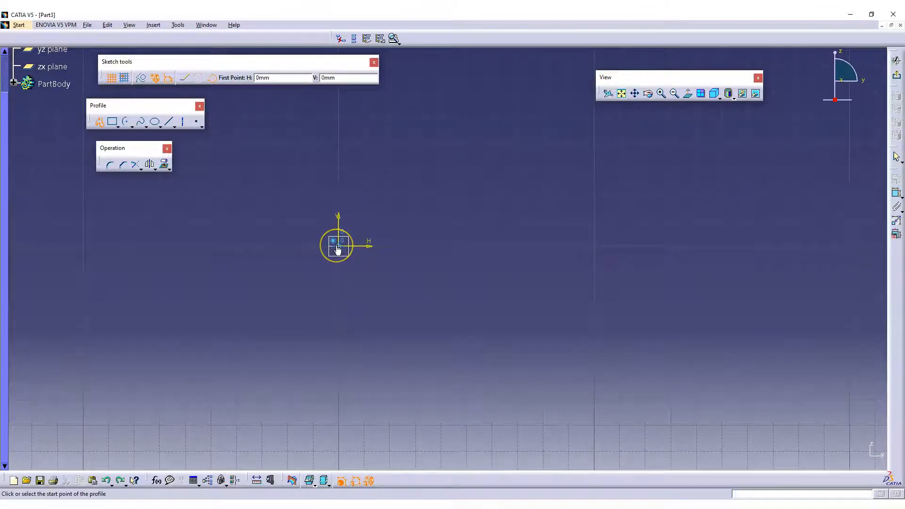
{"action": "left_click", "coordinate": [337, 245]}
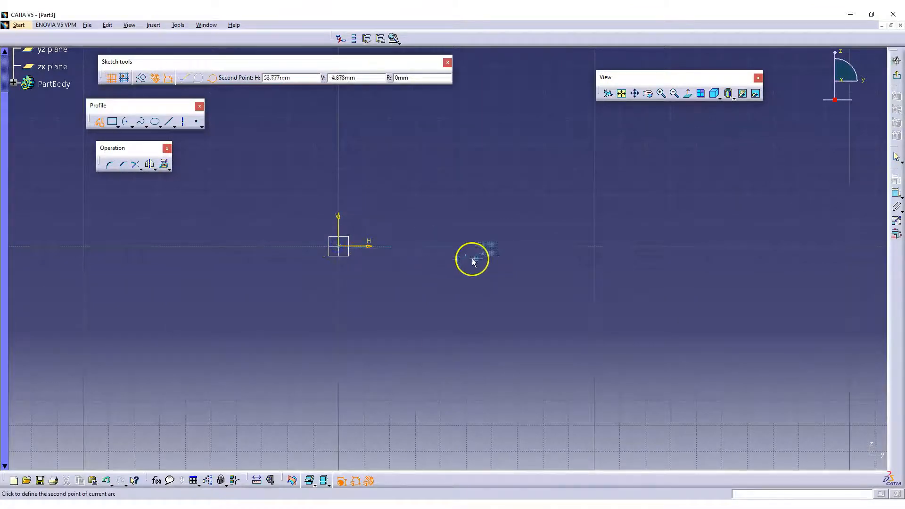
{"action": "left_click", "coordinate": [184, 77]}
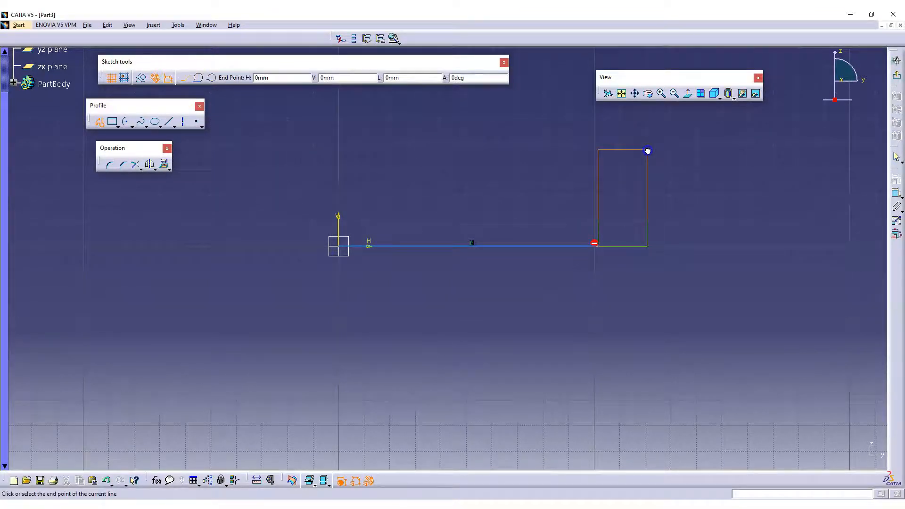
{"action": "left_click_drag", "start_coordinate": [647, 150], "coordinate": [733, 133]}
{"action": "middle_click_drag", "start_coordinate": [730, 134], "coordinate": [544, 267]}
{"action": "left_click_drag", "start_coordinate": [581, 241], "coordinate": [510, 155]}
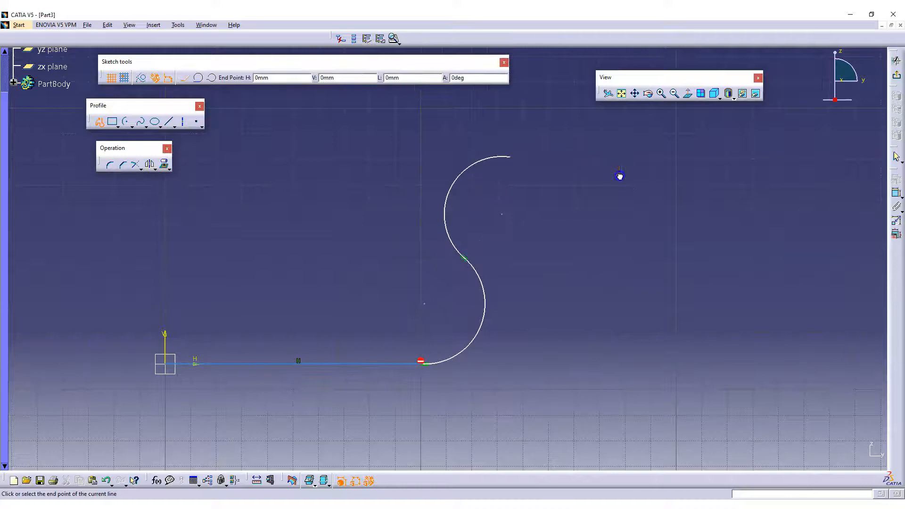
Step: Loop the profile around and back with successive tangent arcs, ending with a horizontal line to a point directly below the origin
{"action": "left_click_drag", "start_coordinate": [620, 175], "coordinate": [620, 176]}
{"action": "left_click", "coordinate": [667, 199]}
{"action": "left_click_drag", "start_coordinate": [827, 262], "coordinate": [72, 238]}
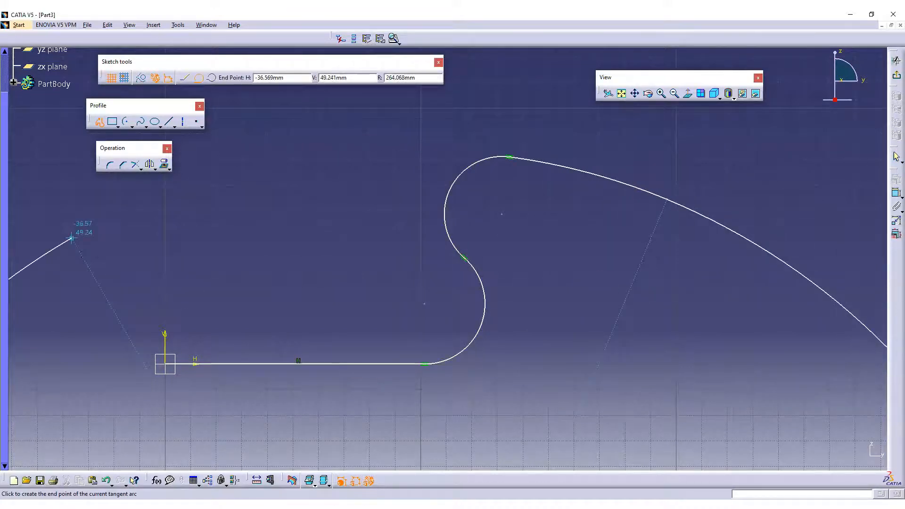
{"action": "left_click", "coordinate": [620, 321]}
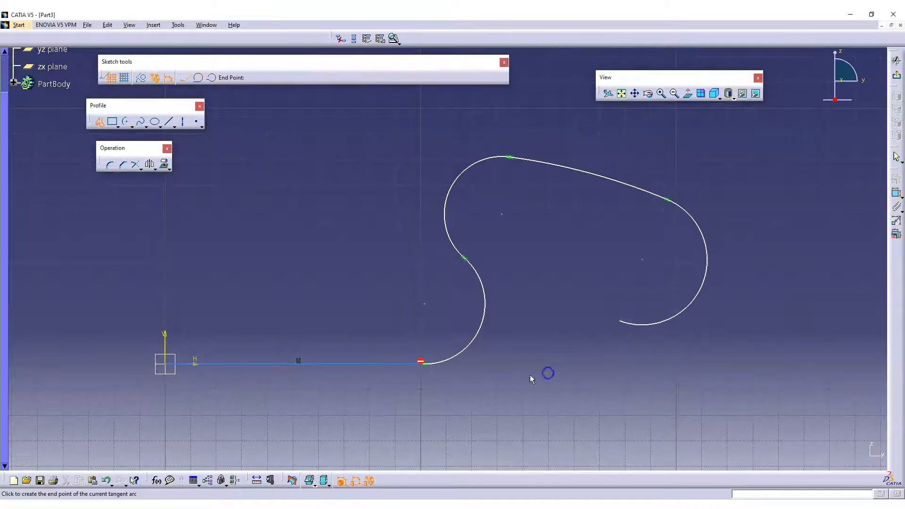
{"action": "left_click_drag", "start_coordinate": [531, 357], "coordinate": [601, 268]}
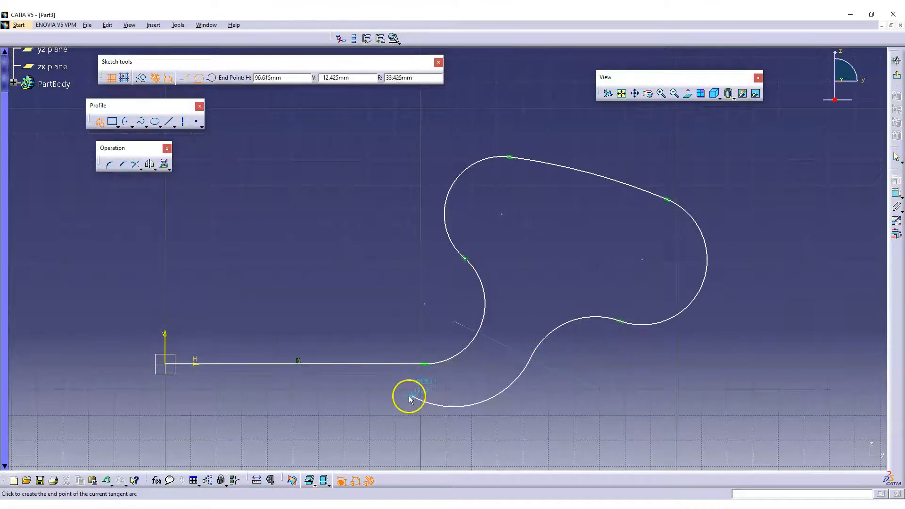
{"action": "left_click", "coordinate": [431, 415]}
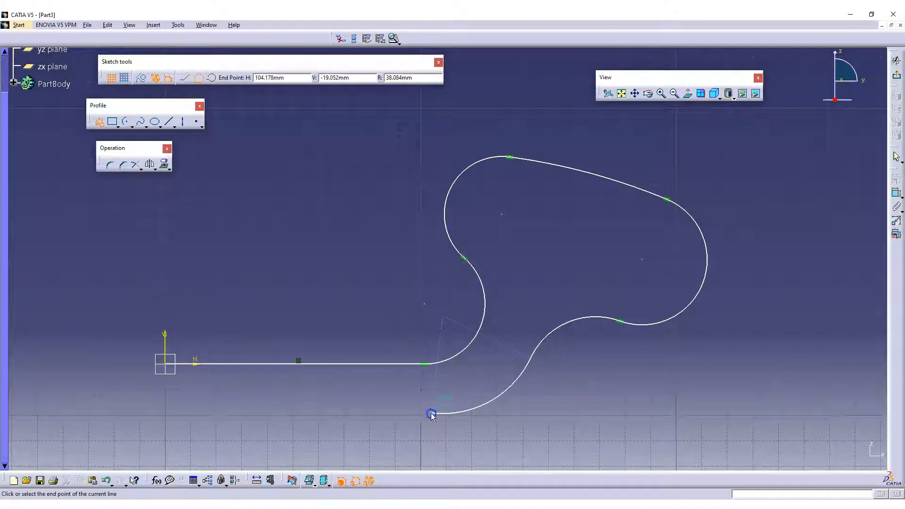
{"action": "left_click", "coordinate": [166, 412]}
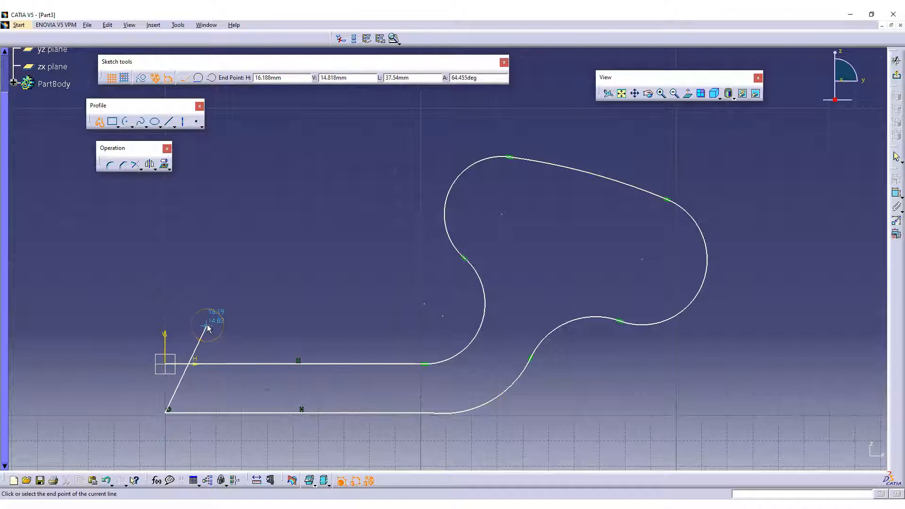
Step: Undo all lines and tangent arcs of the profile and leave the Profile command
{"action": "key", "text": "ctrl+z"}
{"action": "key", "text": "ctrl+z"}
{"action": "key", "text": "ctrl+z"}
{"action": "key", "text": "ctrl+z"}
{"action": "key", "text": "ctrl+z"}
{"action": "key", "text": "ctrl+z"}
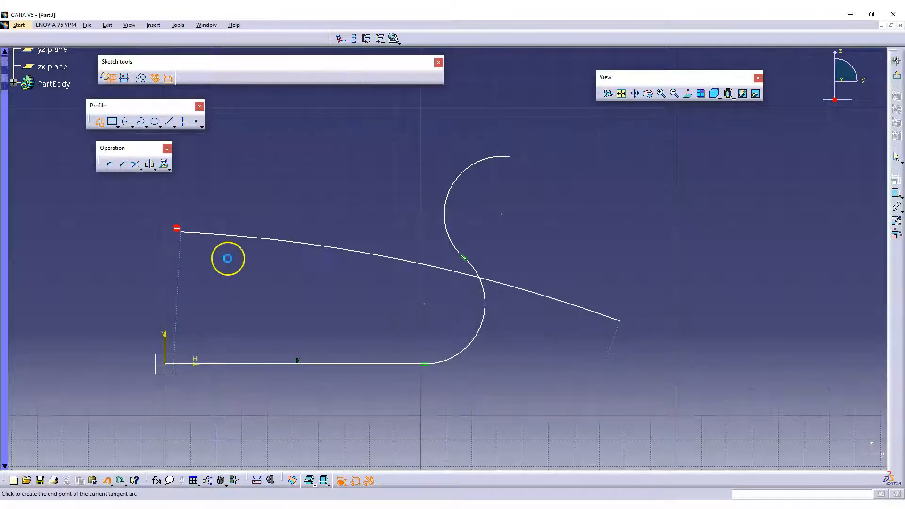
{"action": "key", "text": "ctrl+z"}
{"action": "key", "text": "ctrl+z"}
{"action": "key", "text": "ctrl+z"}
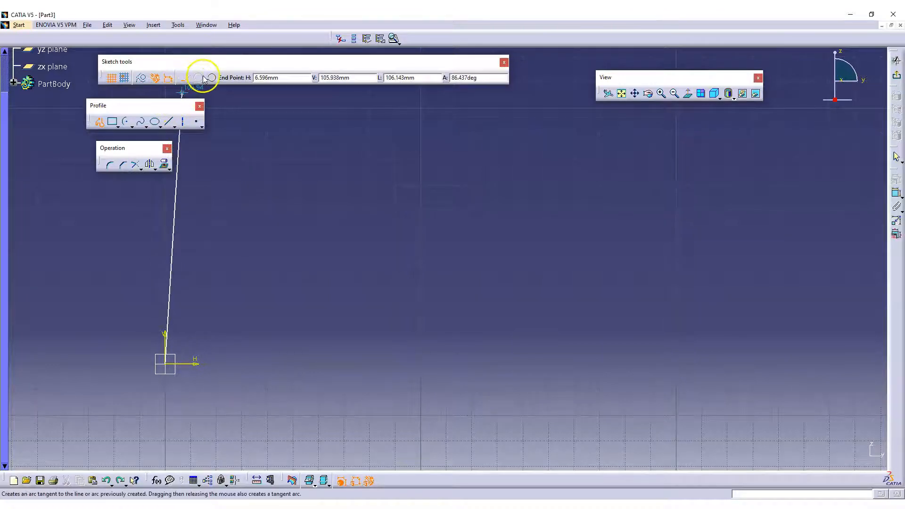
{"action": "key", "text": "Escape"}
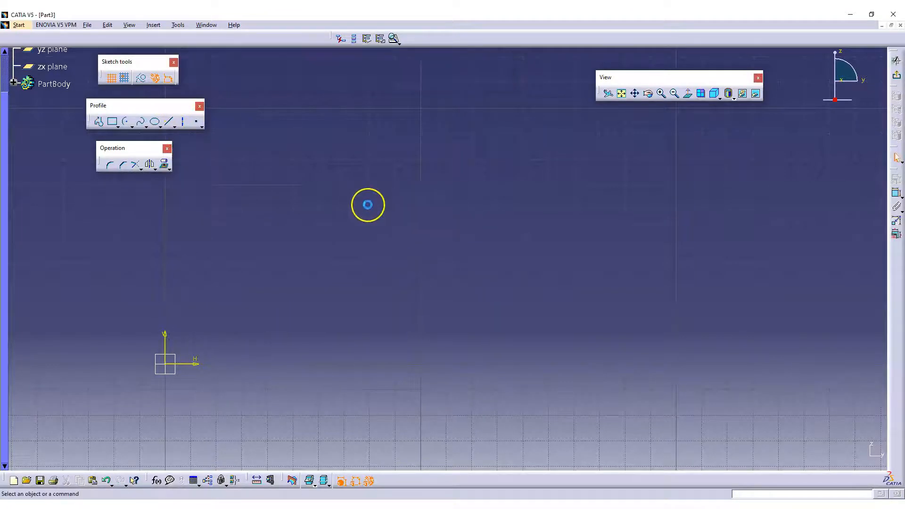
{"action": "left_click", "coordinate": [118, 125]}
{"action": "left_click", "coordinate": [127, 138]}
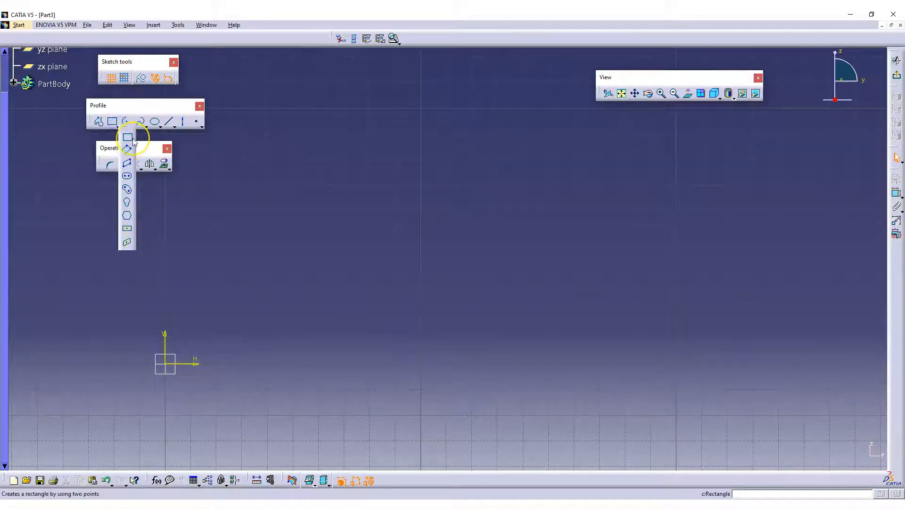
{"action": "left_click", "coordinate": [127, 150]}
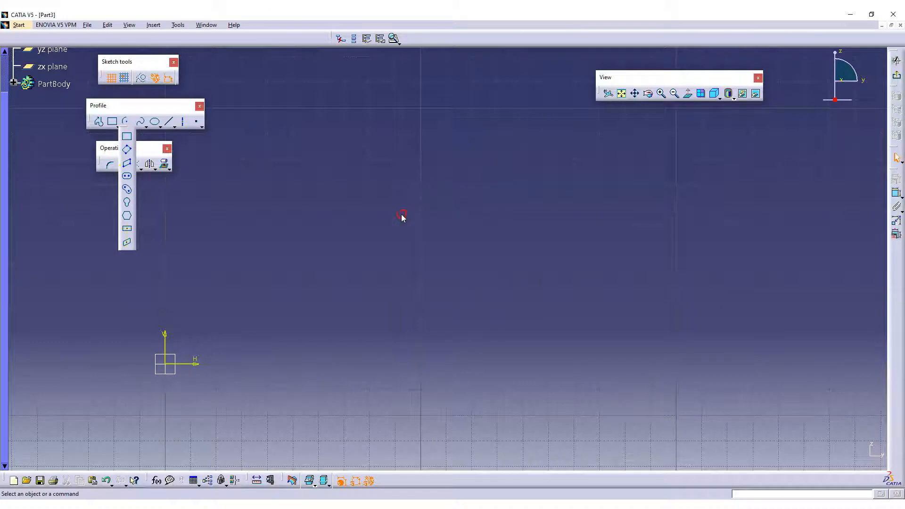
Step: Dock the Visualization toolbar in the toolbar row above the sketch area
{"action": "middle_click_drag", "start_coordinate": [410, 244], "coordinate": [578, 188]}
{"action": "mouse_move", "coordinate": [493, 228]}
{"action": "middle_mouse_down"}
{"action": "mouse_move", "coordinate": [499, 197]}
{"action": "mouse_move", "coordinate": [480, 151]}
{"action": "middle_mouse_up"}
{"action": "middle_click_drag", "start_coordinate": [407, 177], "coordinate": [548, 146]}
{"action": "mouse_move", "coordinate": [463, 186]}
{"action": "middle_mouse_down"}
{"action": "mouse_move", "coordinate": [509, 193]}
{"action": "mouse_move", "coordinate": [347, 226]}
{"action": "mouse_move", "coordinate": [316, 218]}
{"action": "middle_mouse_up"}
{"action": "left_click", "coordinate": [113, 122]}
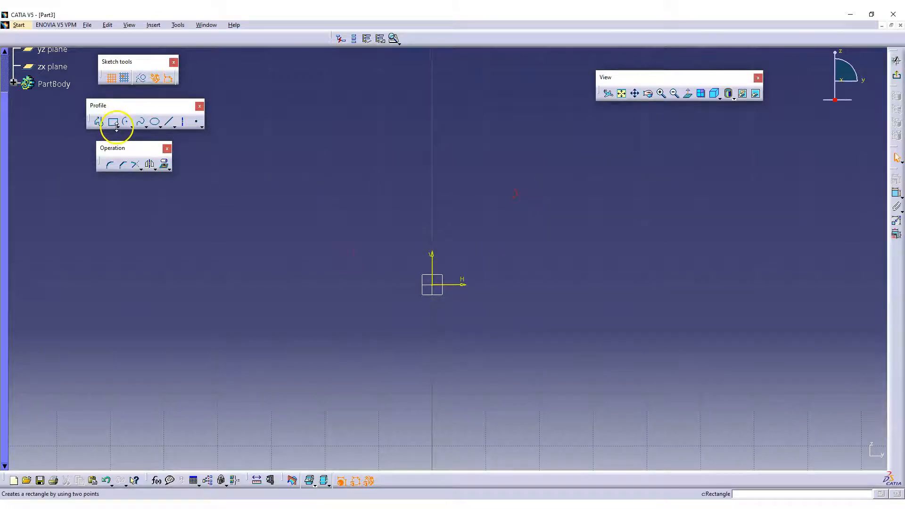
{"action": "left_click_drag", "start_coordinate": [286, 479], "coordinate": [222, 67]}
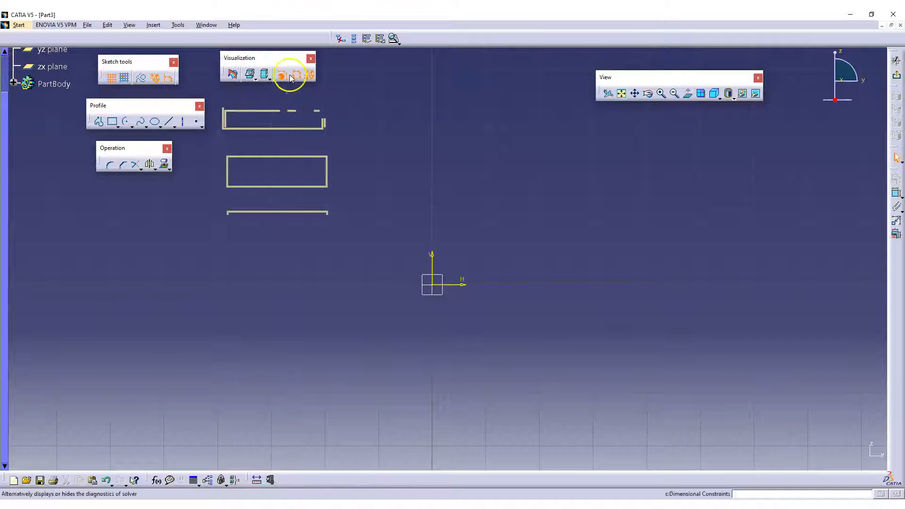
{"action": "left_click_drag", "start_coordinate": [278, 58], "coordinate": [264, 30]}
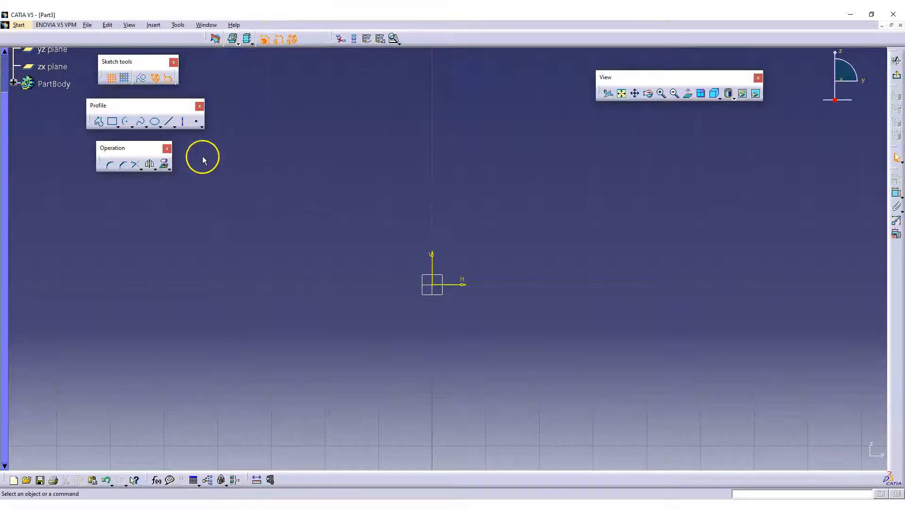
Step: Draw a horizontal elongated hole along the H axis across the origin, with centres about 49 mm apart and a radius of about 7.5 mm
{"action": "left_click", "coordinate": [117, 126]}
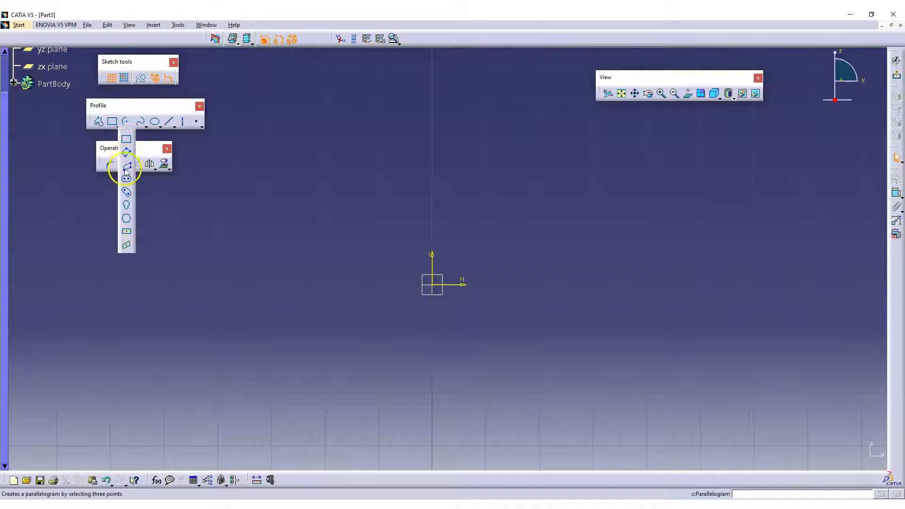
{"action": "left_click", "coordinate": [126, 181]}
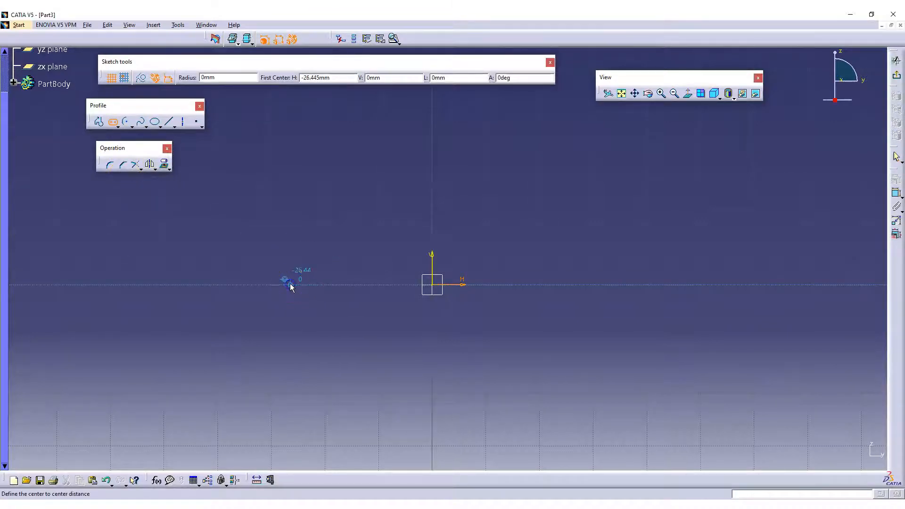
{"action": "left_click", "coordinate": [290, 285]}
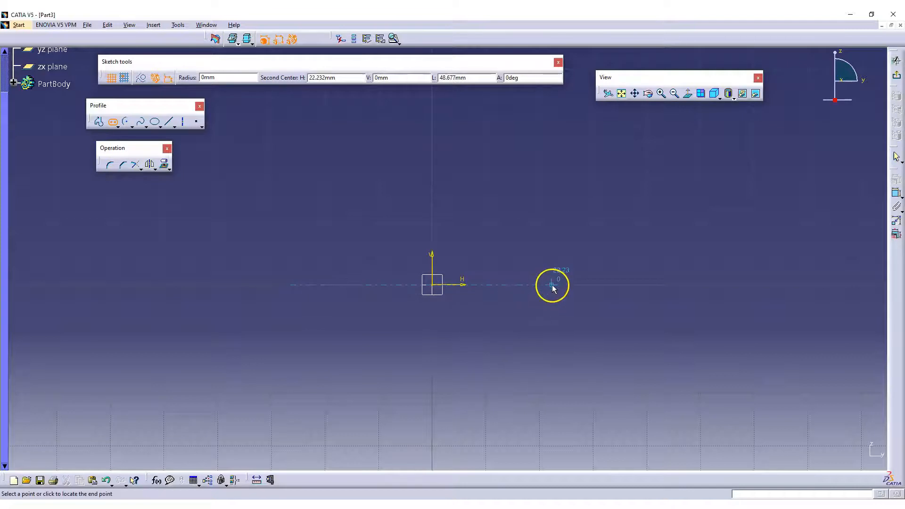
{"action": "left_click", "coordinate": [551, 286]}
{"action": "left_click", "coordinate": [548, 324]}
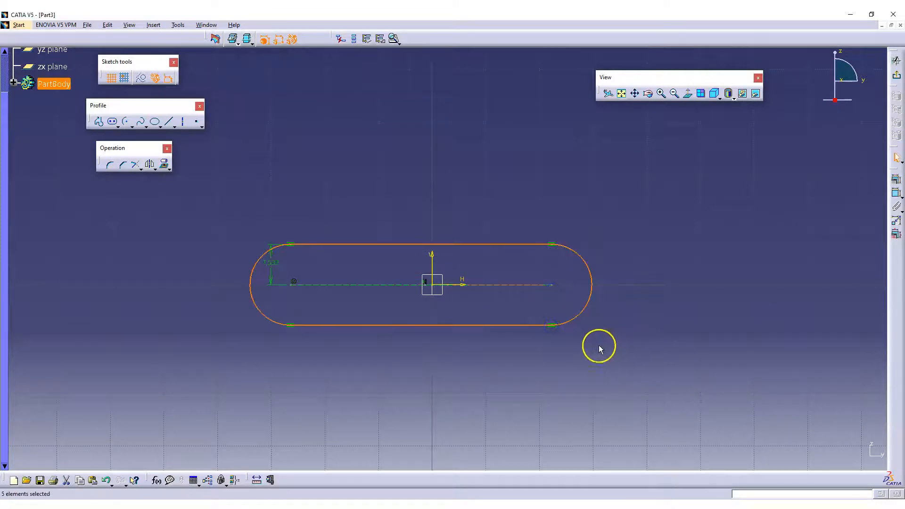
Step: Float the Constraint toolbar over the sketch area and dock the View toolbar in the row above it
{"action": "left_click", "coordinate": [275, 263]}
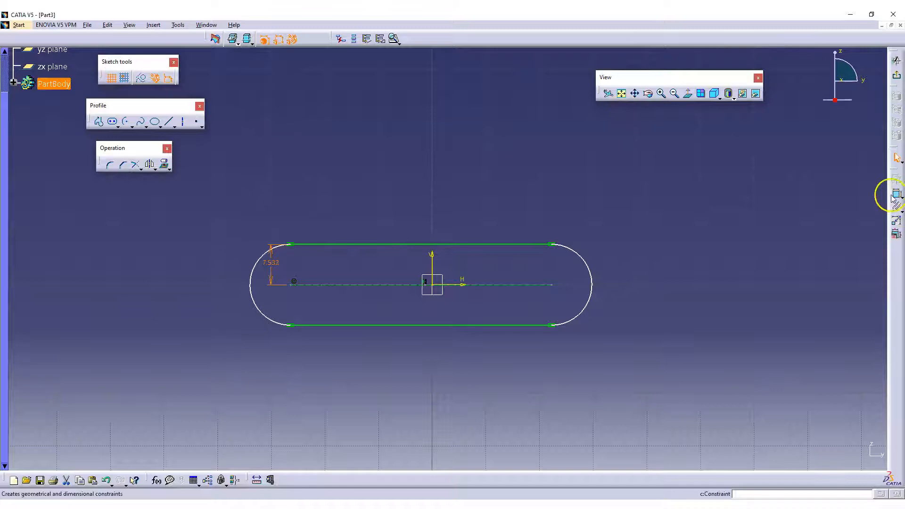
{"action": "left_click_drag", "start_coordinate": [893, 175], "coordinate": [793, 171]}
{"action": "left_click_drag", "start_coordinate": [688, 79], "coordinate": [657, 26]}
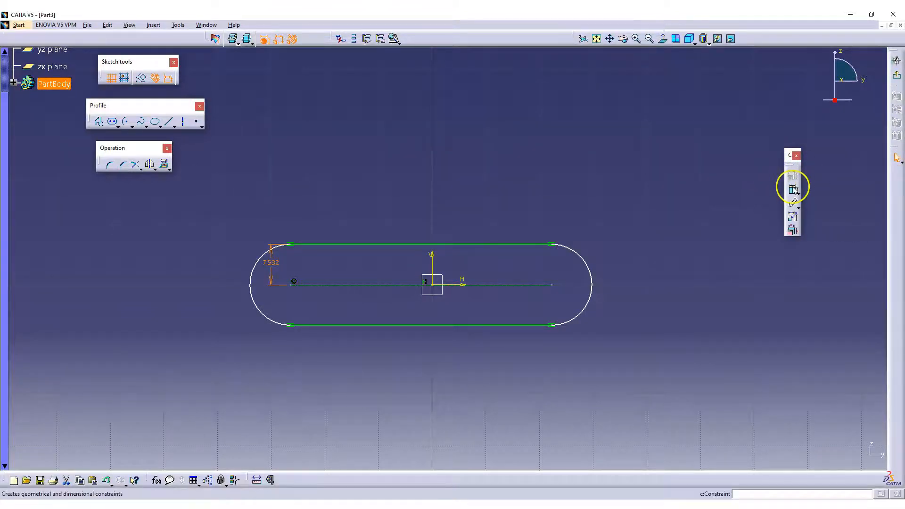
Step: Delete the elongated hole's radius dimension and clear the remaining slot geometry
{"action": "double_click", "coordinate": [274, 262]}
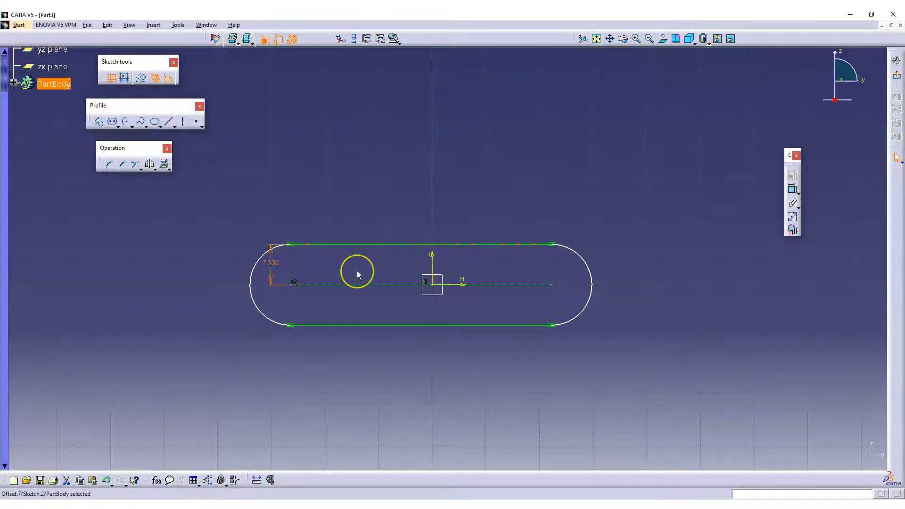
{"action": "key", "text": "Delete"}
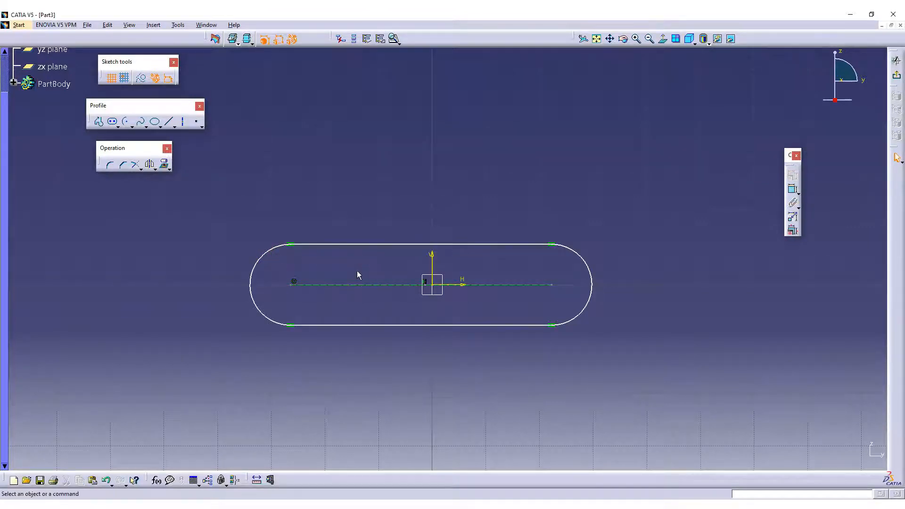
{"action": "mouse_move", "coordinate": [186, 222]}
{"action": "left_mouse_down"}
{"action": "mouse_move", "coordinate": [479, 337]}
{"action": "mouse_move", "coordinate": [620, 363]}
{"action": "left_mouse_up"}
{"action": "key", "text": "Delete"}
Step: Draw an elongated hole along the H axis with centres about 62 mm apart, and undo it
{"action": "left_click", "coordinate": [113, 122]}
{"action": "left_click", "coordinate": [265, 284]}
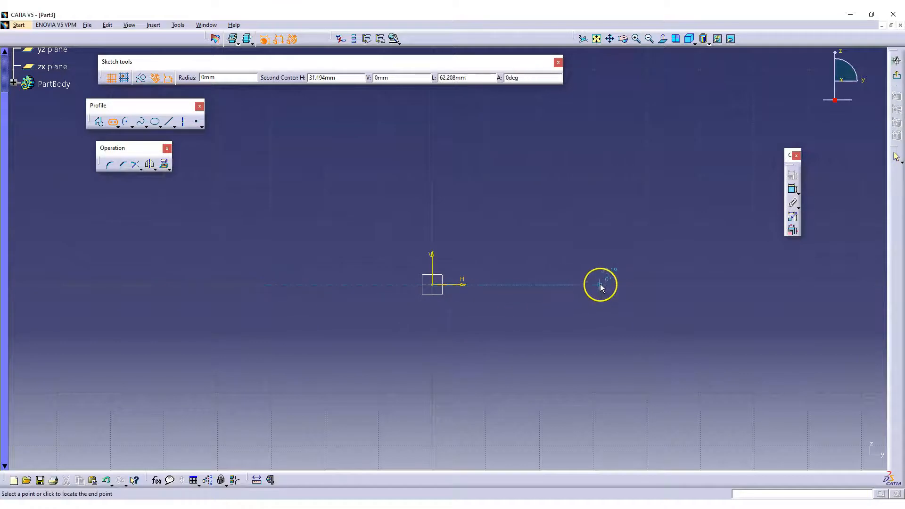
{"action": "left_click", "coordinate": [600, 285]}
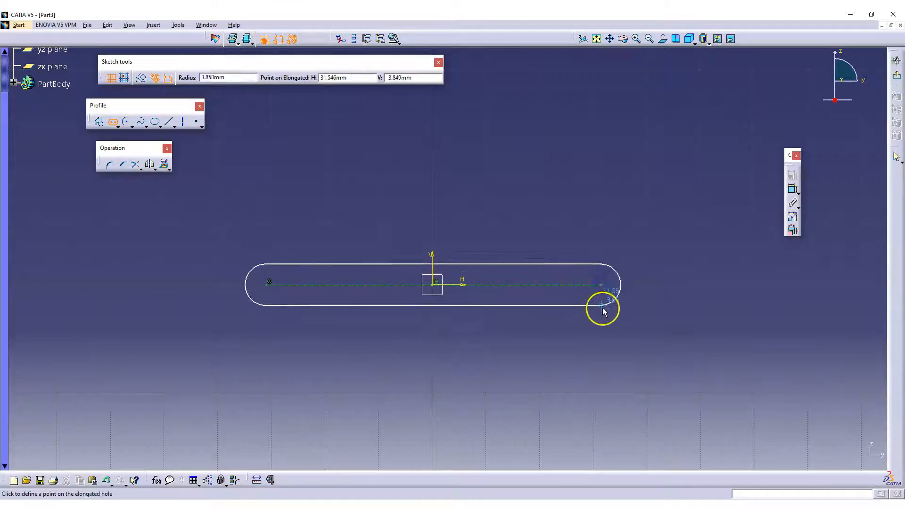
{"action": "left_click", "coordinate": [618, 345]}
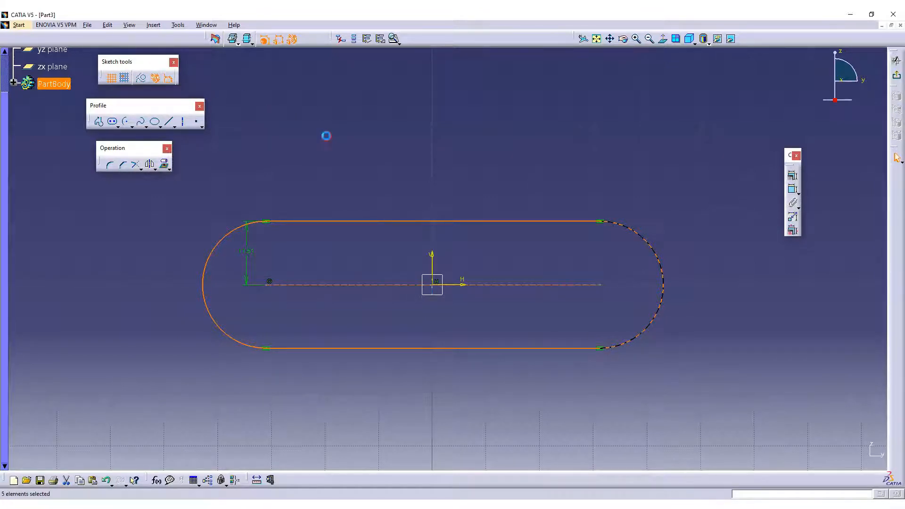
{"action": "key", "text": "ctrl+z"}
Step: Turn off Dimensional Constraints and draw an elongated hole along the H axis spanning both sides of the origin
{"action": "left_click", "coordinate": [168, 78]}
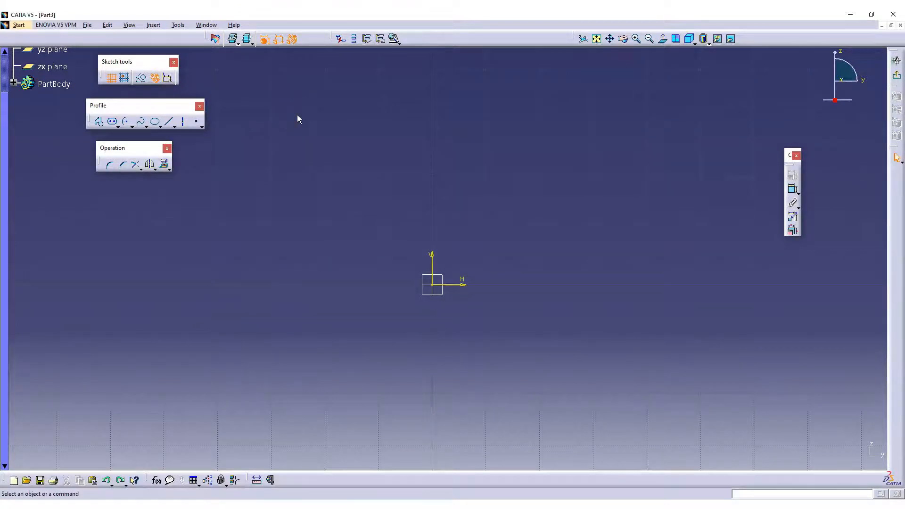
{"action": "left_click", "coordinate": [170, 80]}
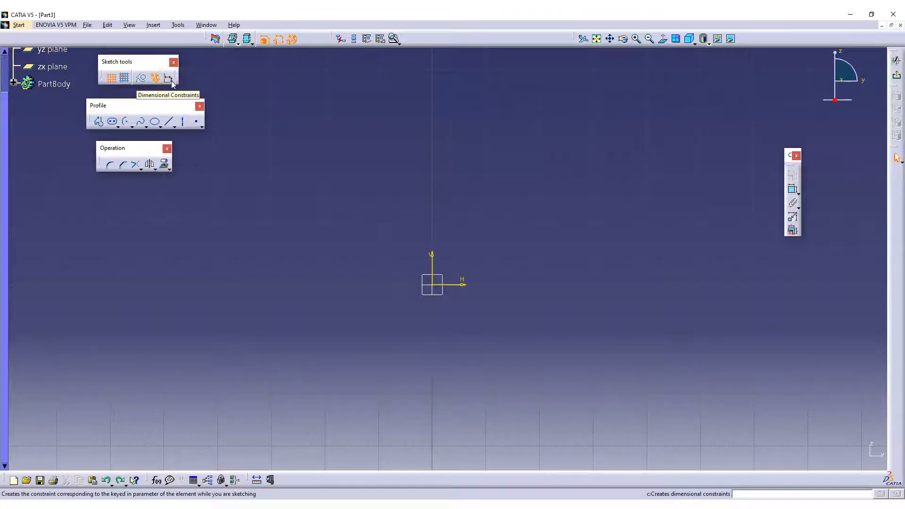
{"action": "left_click", "coordinate": [112, 123]}
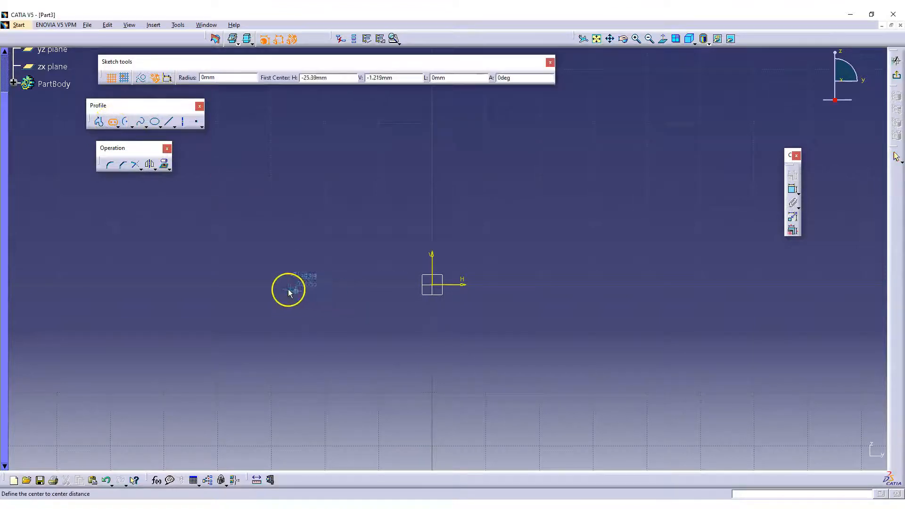
{"action": "left_click", "coordinate": [257, 286]}
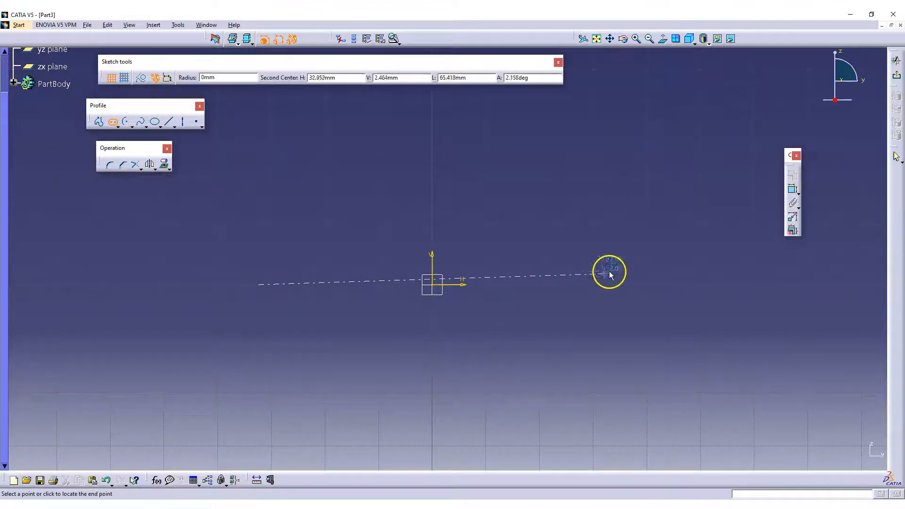
{"action": "left_click", "coordinate": [616, 286]}
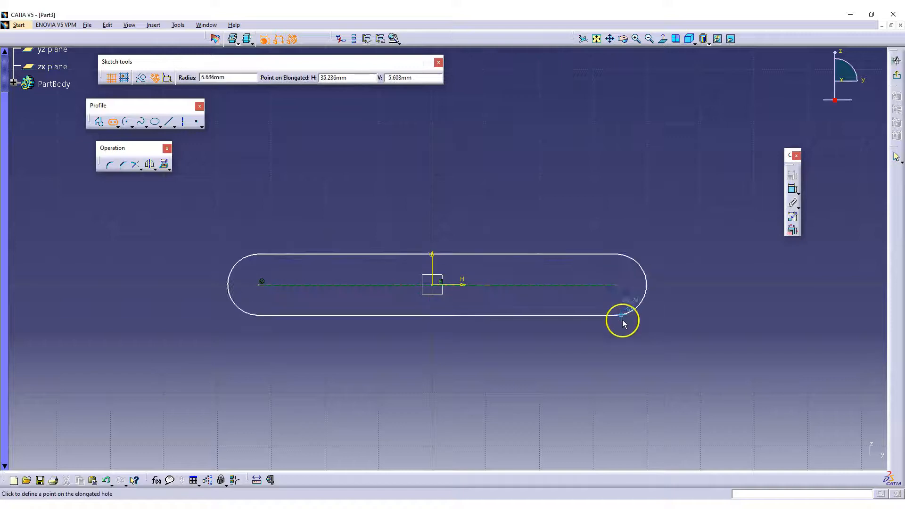
{"action": "left_click", "coordinate": [627, 321]}
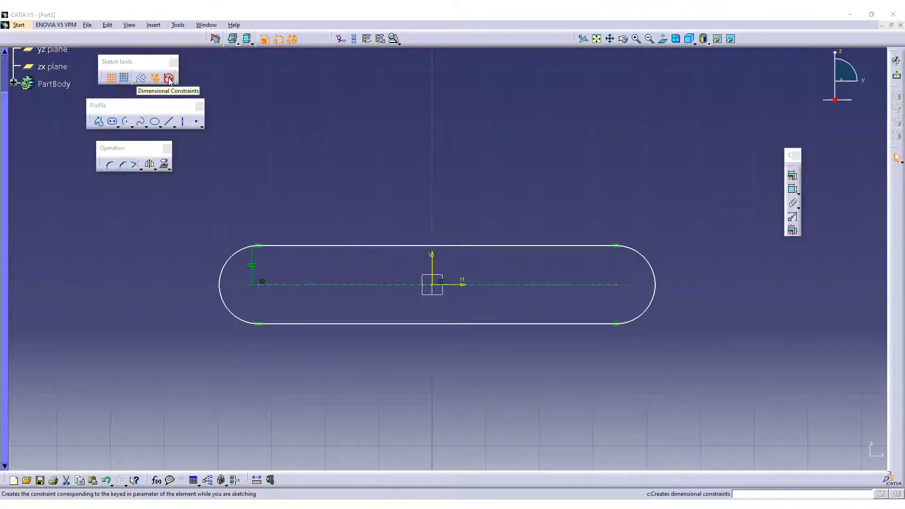
Step: Clear the slot and, with Dimensional Constraints on, draw an elongated hole along the H axis from about -38.5 mm, radius about 10.7 mm
{"action": "mouse_move", "coordinate": [173, 203]}
{"action": "left_mouse_down"}
{"action": "mouse_move", "coordinate": [279, 294]}
{"action": "mouse_move", "coordinate": [680, 396]}
{"action": "mouse_move", "coordinate": [699, 387]}
{"action": "left_mouse_up"}
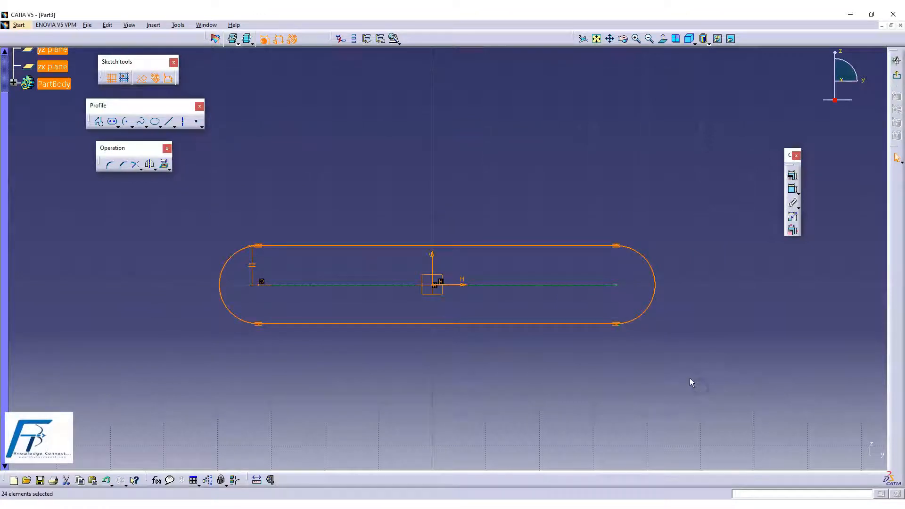
{"action": "key", "text": "Delete"}
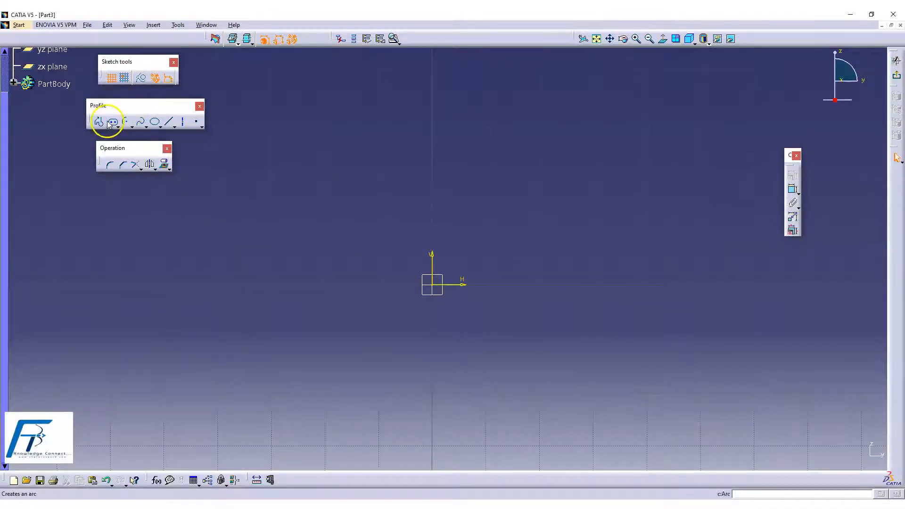
{"action": "left_click", "coordinate": [111, 122]}
{"action": "left_click", "coordinate": [225, 285]}
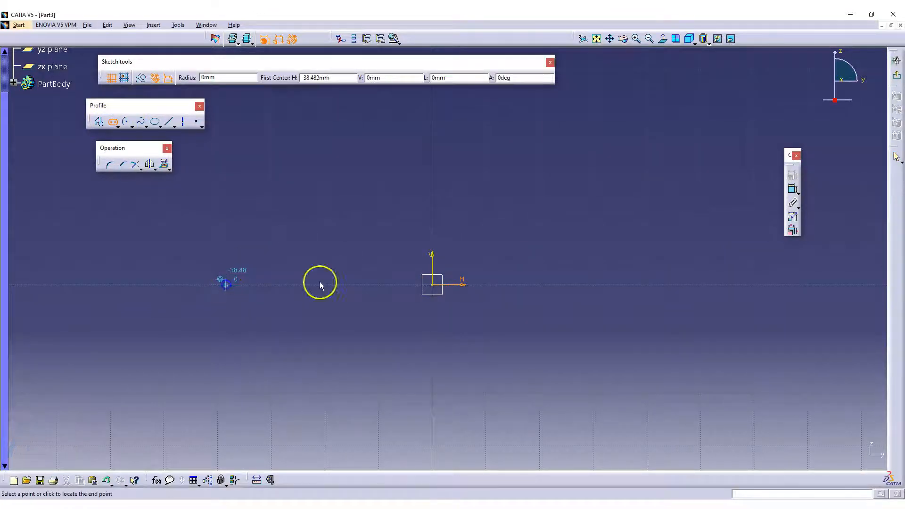
{"action": "left_click", "coordinate": [693, 285]}
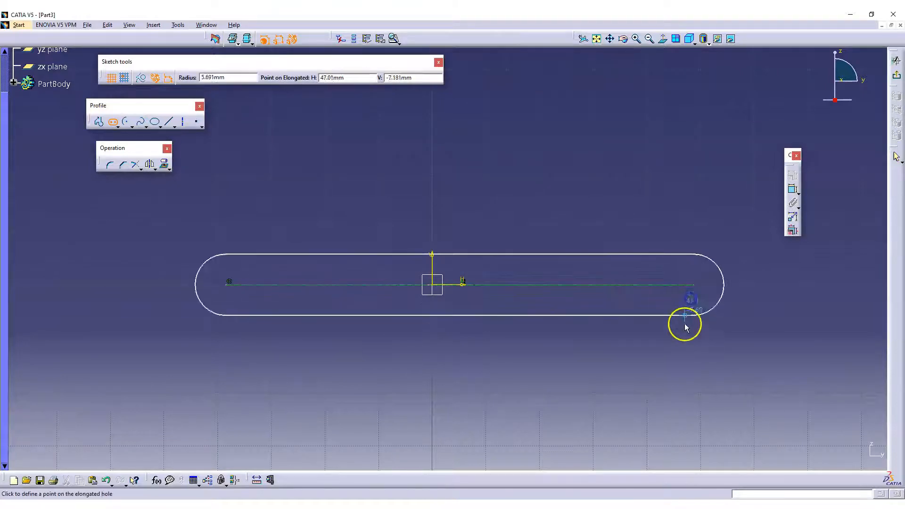
{"action": "left_click", "coordinate": [687, 343]}
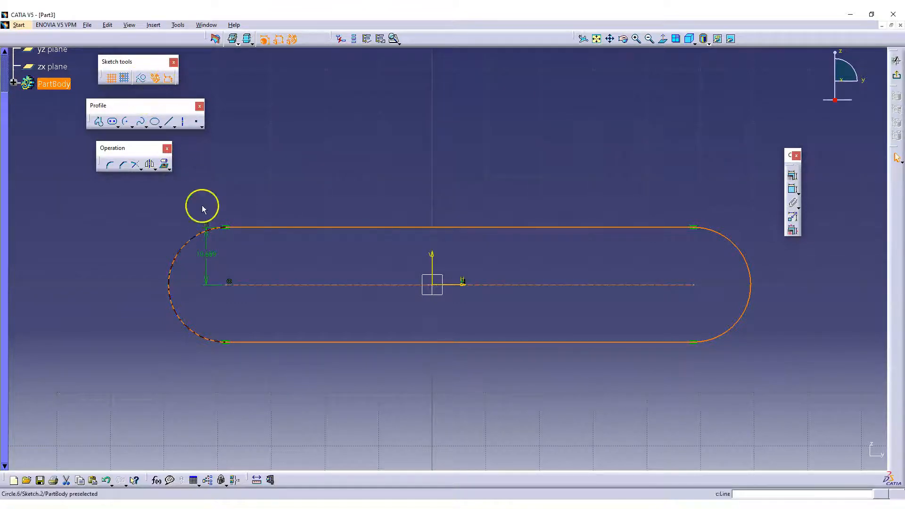
Step: Turn off Geometrical Constraints and delete the whole elongated hole
{"action": "left_click", "coordinate": [153, 76]}
{"action": "left_click_drag", "start_coordinate": [137, 204], "coordinate": [885, 377]}
{"action": "key", "text": "Delete"}
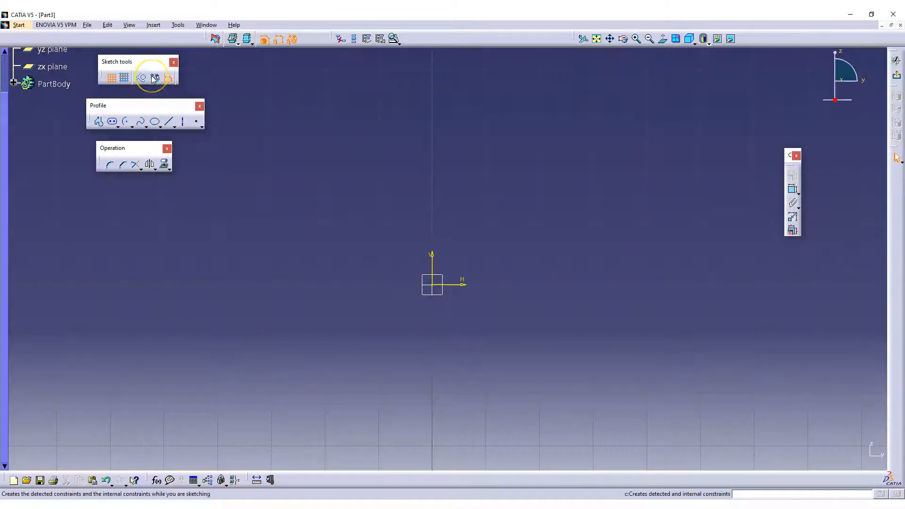
{"action": "left_click", "coordinate": [113, 122]}
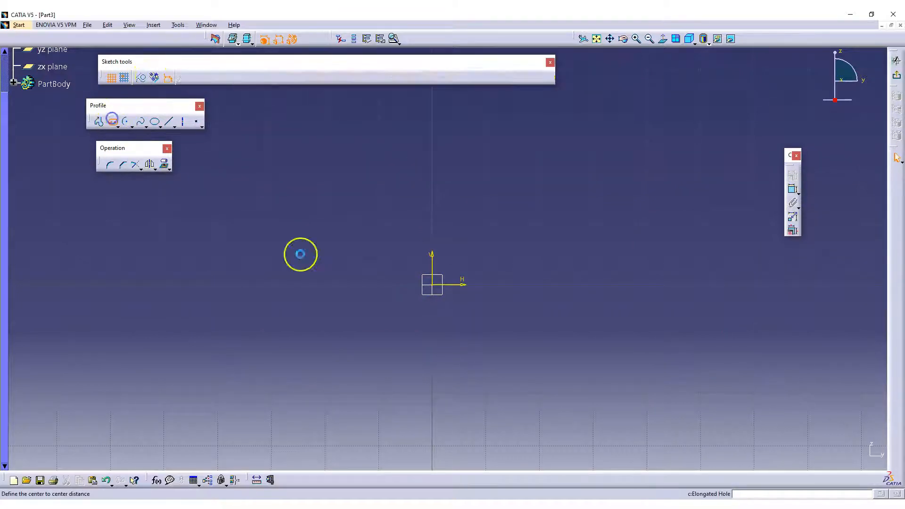
{"action": "left_click", "coordinate": [241, 284]}
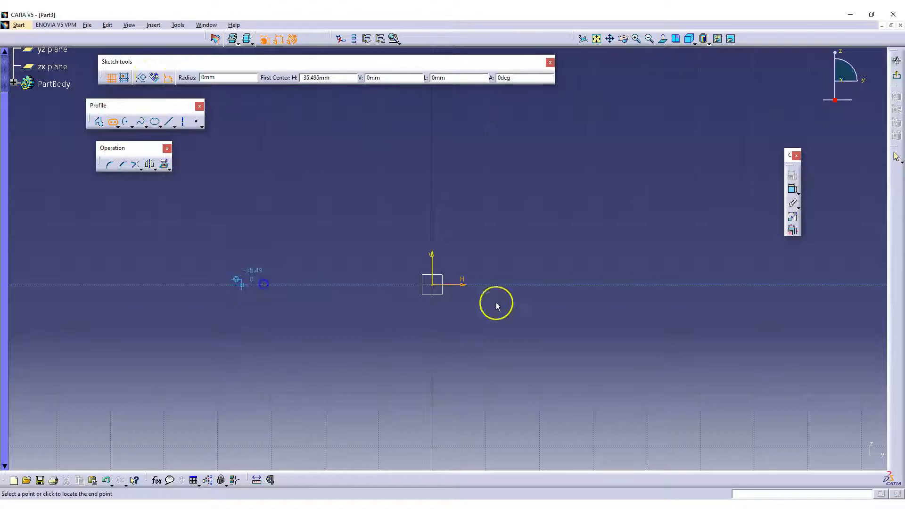
{"action": "left_click", "coordinate": [687, 287]}
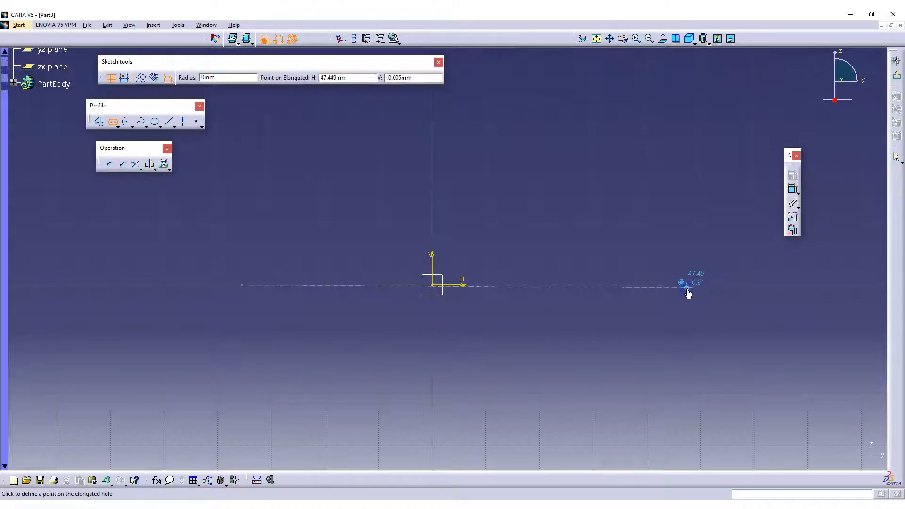
{"action": "key", "text": "ctrl+z"}
{"action": "key", "text": "ctrl+z"}
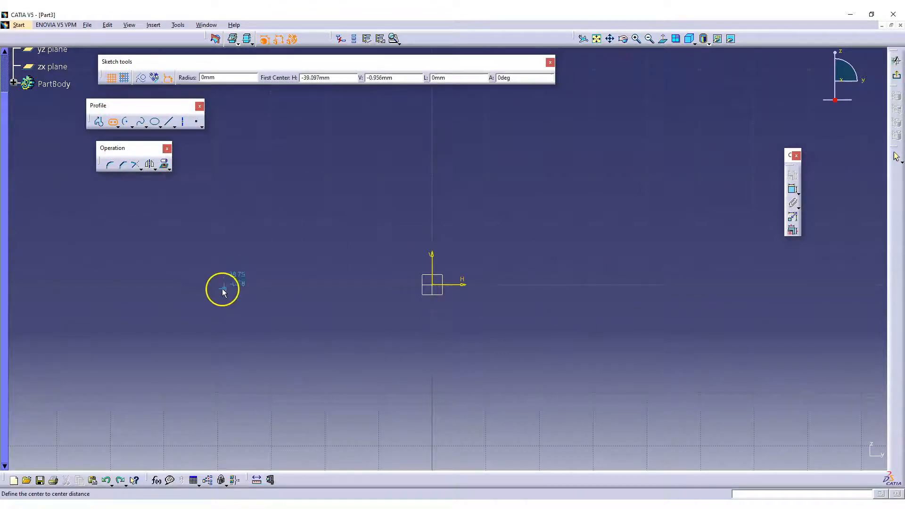
Step: Draw an elongated hole along the H axis across the origin, with centres about 91 mm apart and a radius of about 12.1 mm
{"action": "left_click", "coordinate": [220, 286]}
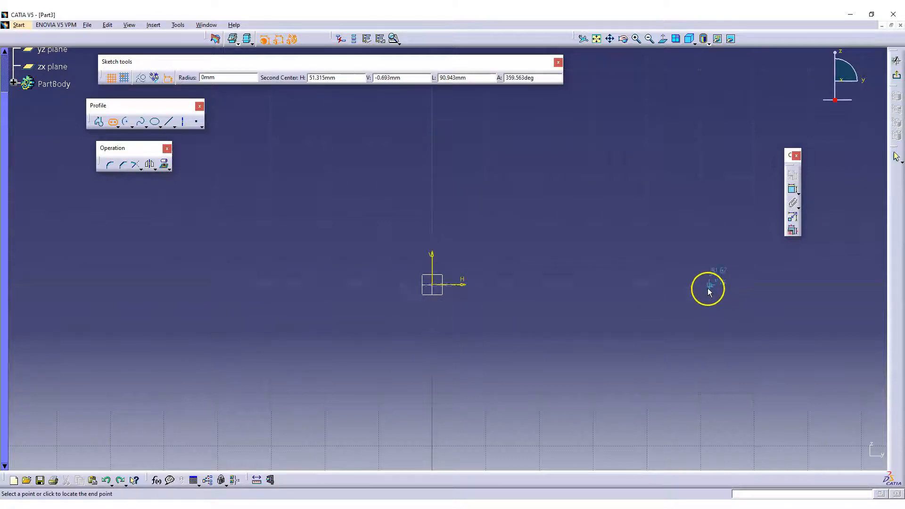
{"action": "left_click", "coordinate": [709, 287]}
{"action": "left_click", "coordinate": [721, 347]}
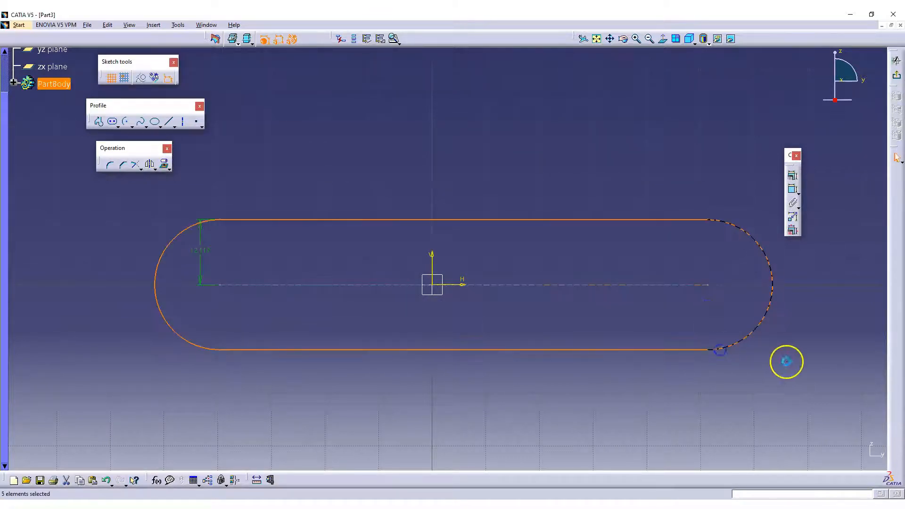
{"action": "left_click", "coordinate": [709, 192]}
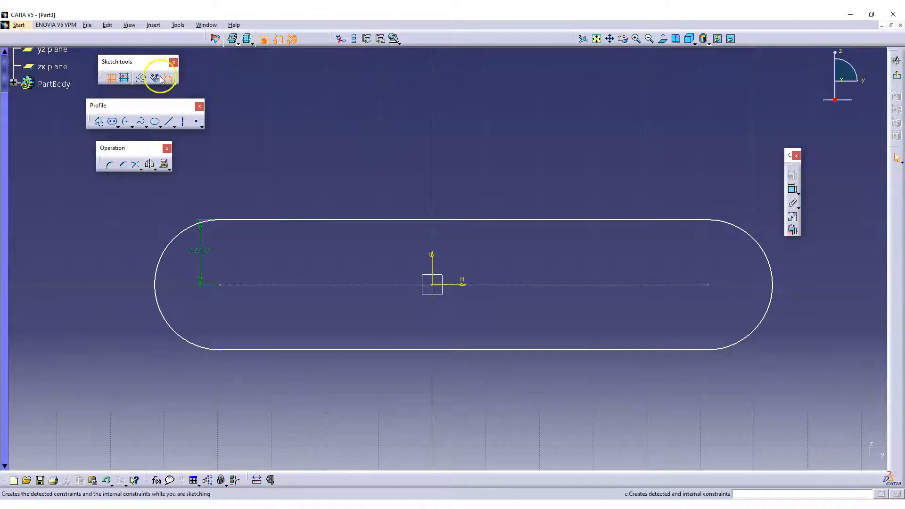
Step: Delete the entire elongated hole together with its radius dimension
{"action": "mouse_move", "coordinate": [110, 194]}
{"action": "left_mouse_down"}
{"action": "mouse_move", "coordinate": [168, 239]}
{"action": "mouse_move", "coordinate": [881, 407]}
{"action": "mouse_move", "coordinate": [814, 411]}
{"action": "left_mouse_up"}
{"action": "key", "text": "Delete"}
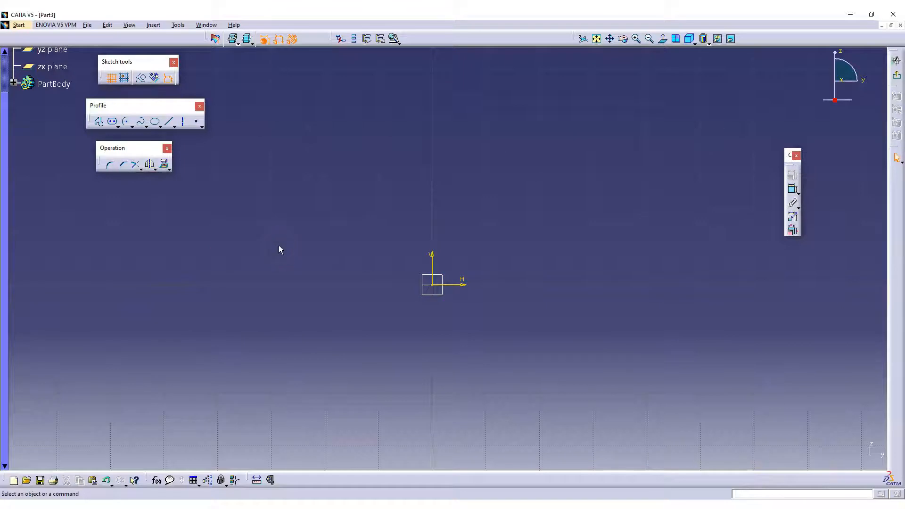
{"action": "left_click", "coordinate": [112, 122]}
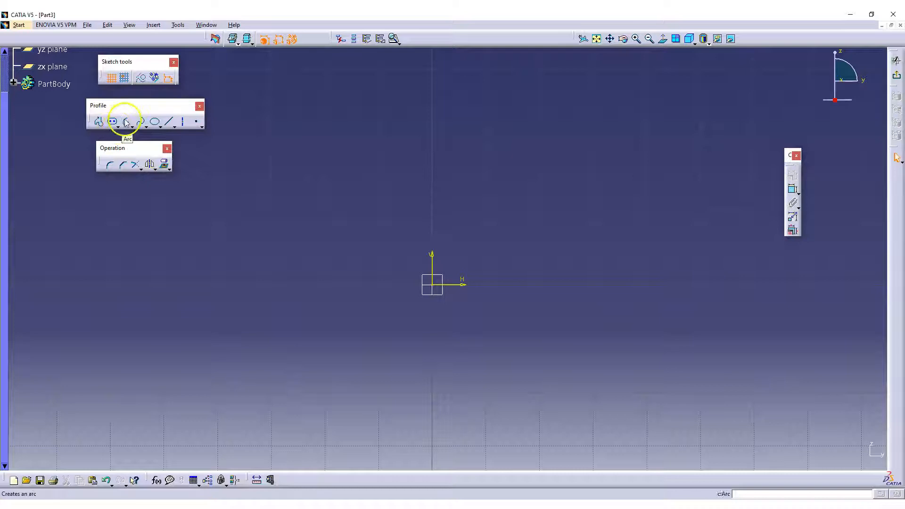
Step: Turn Geometrical Constraints back on for the sketch
{"action": "left_click", "coordinate": [118, 126]}
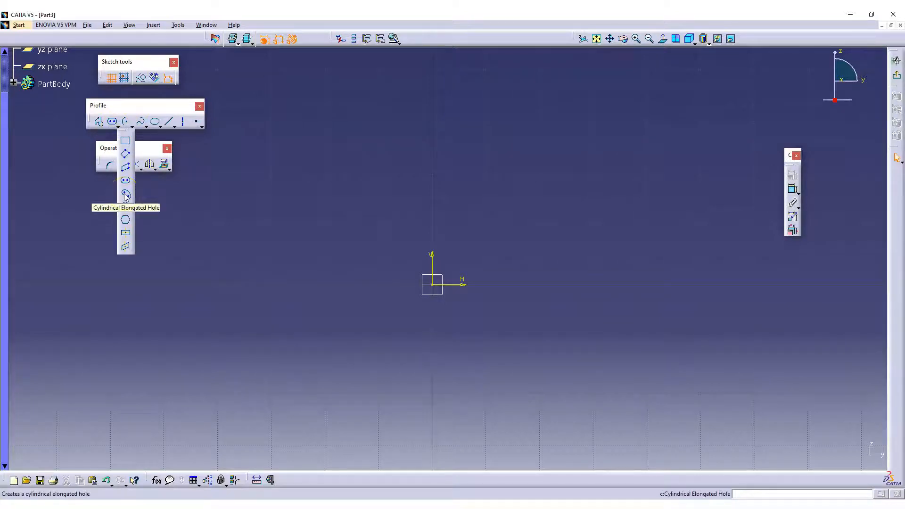
{"action": "left_click", "coordinate": [270, 168]}
{"action": "left_click", "coordinate": [154, 76]}
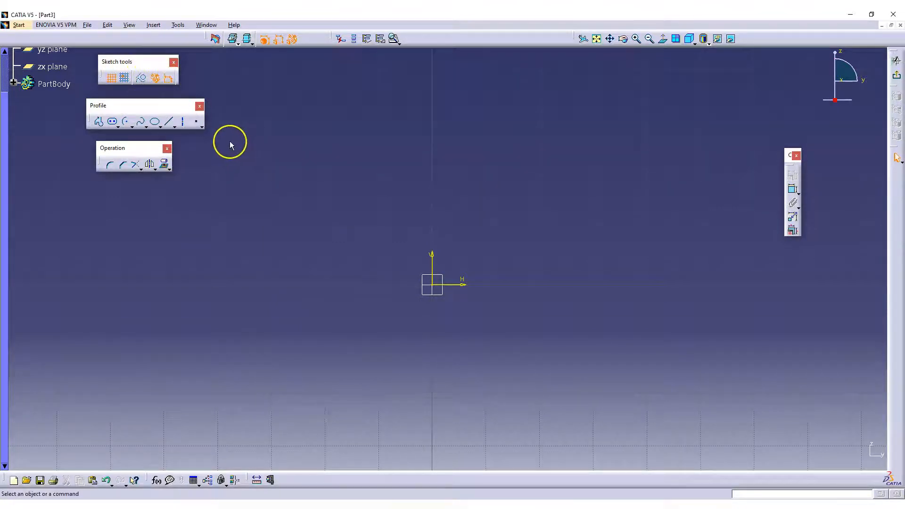
Step: Create a circle by coordinates, centred at H 150 mm and V 200 mm, with a 50 mm radius
{"action": "left_click", "coordinate": [132, 126]}
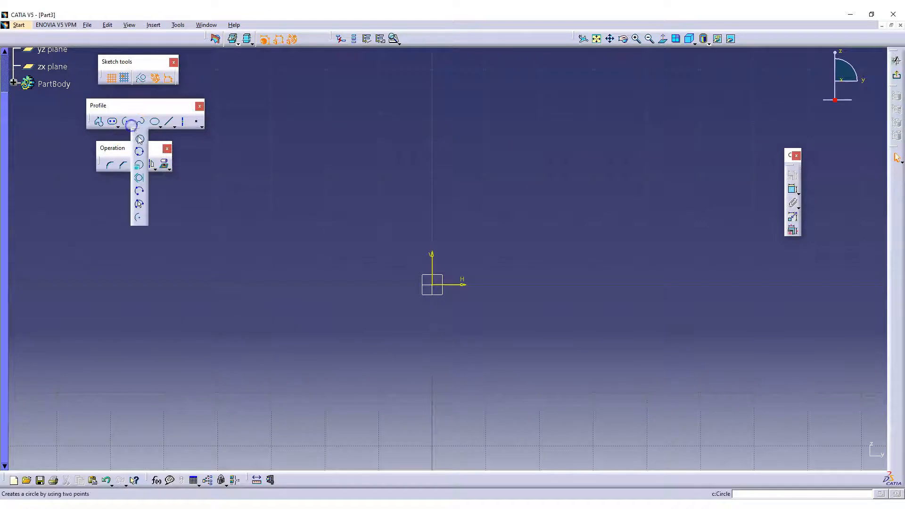
{"action": "left_click", "coordinate": [140, 166]}
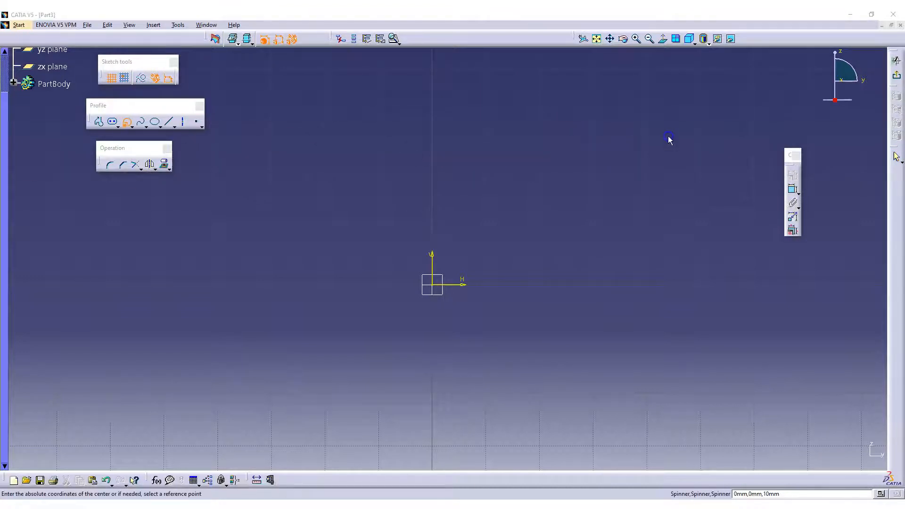
{"action": "left_click_drag", "start_coordinate": [32, 156], "coordinate": [616, 78]}
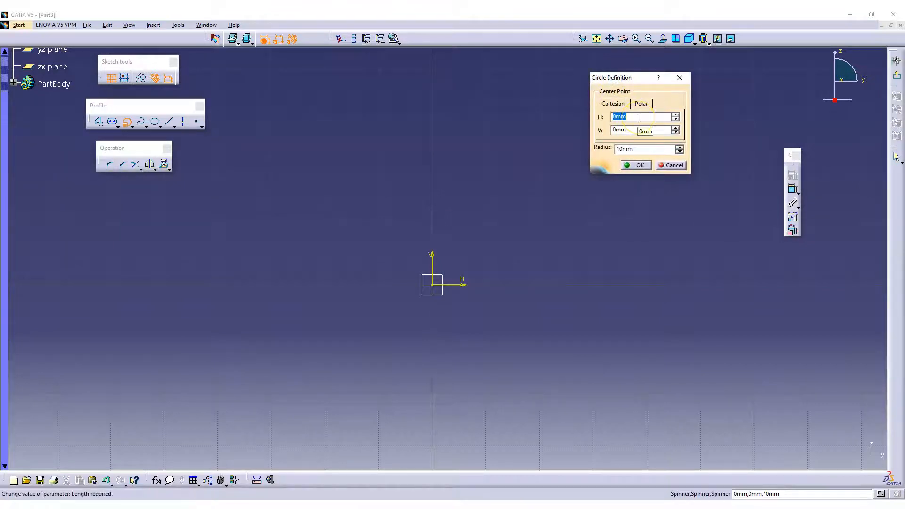
{"action": "type", "text": "50"}
{"action": "key", "text": "Tab"}
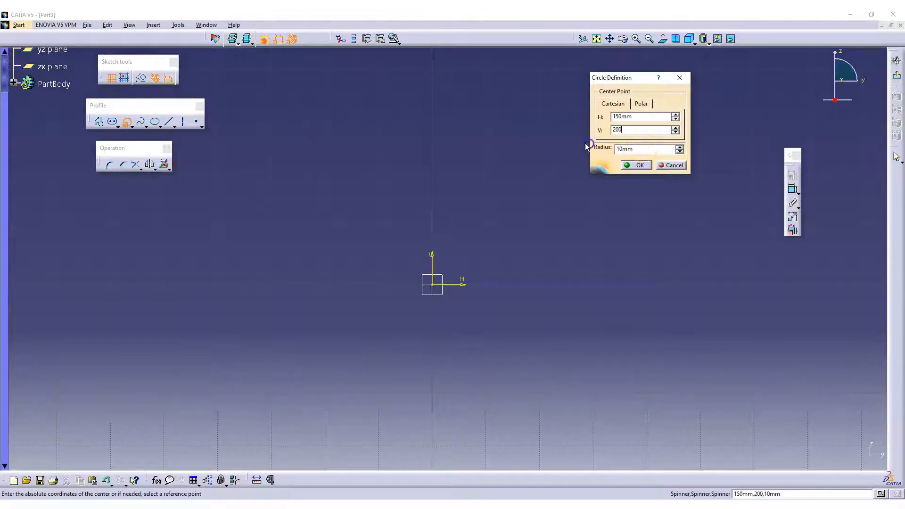
{"action": "key", "text": "Tab"}
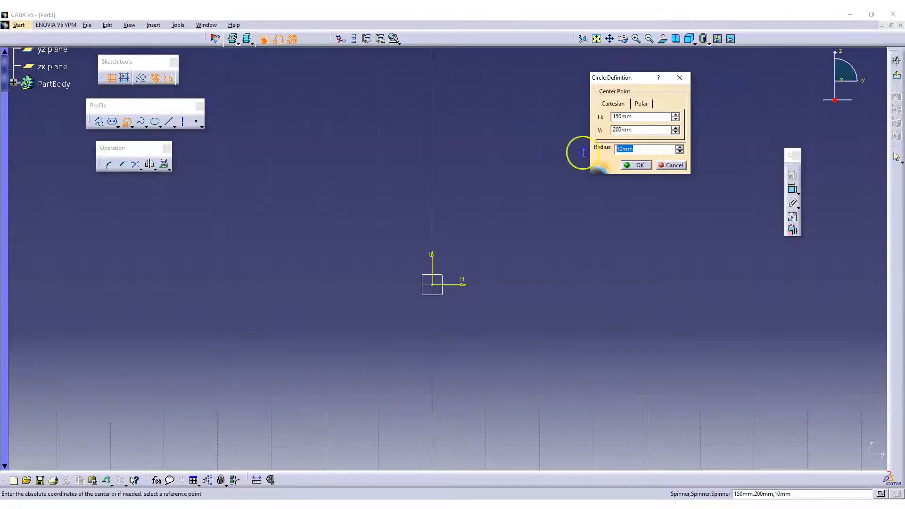
{"action": "left_click", "coordinate": [627, 167]}
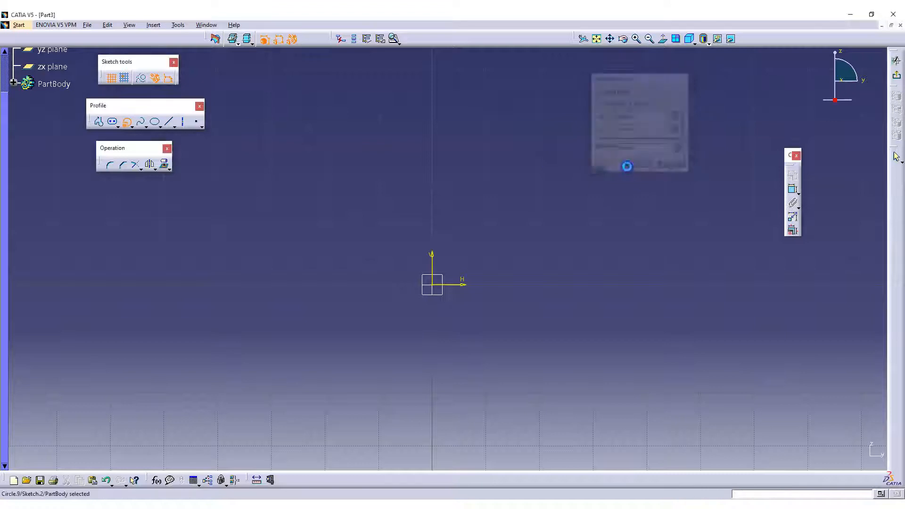
{"action": "mouse_move", "coordinate": [554, 175]}
{"action": "middle_mouse_down"}
{"action": "mouse_move", "coordinate": [637, 307]}
{"action": "mouse_move", "coordinate": [637, 328]}
{"action": "middle_mouse_up"}
{"action": "mouse_move", "coordinate": [596, 216]}
{"action": "middle_mouse_down"}
{"action": "mouse_move", "coordinate": [540, 237]}
{"action": "mouse_move", "coordinate": [537, 190]}
{"action": "mouse_move", "coordinate": [523, 169]}
{"action": "middle_mouse_up"}
{"action": "middle_click_drag", "start_coordinate": [523, 169], "coordinate": [490, 289]}
{"action": "left_click", "coordinate": [618, 238]}
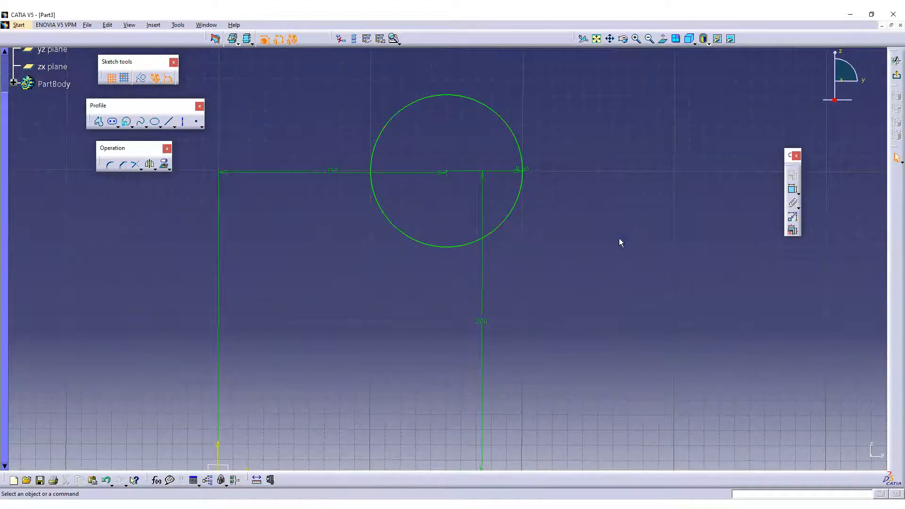
Step: Undo the circle with its dimensions and turn off Dimensional Constraints
{"action": "key", "text": "ctrl+z"}
{"action": "key", "text": "ctrl+z"}
{"action": "left_click", "coordinate": [169, 78]}
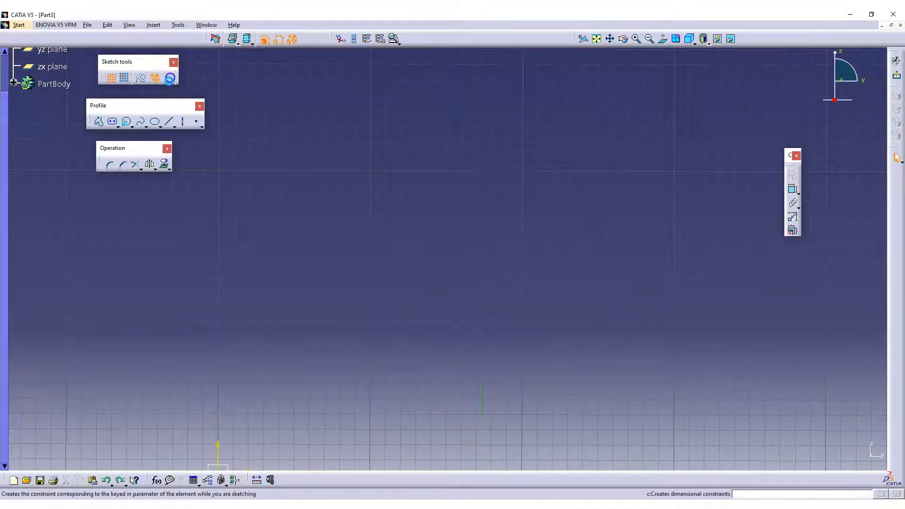
{"action": "middle_click_drag", "start_coordinate": [479, 187], "coordinate": [501, 234]}
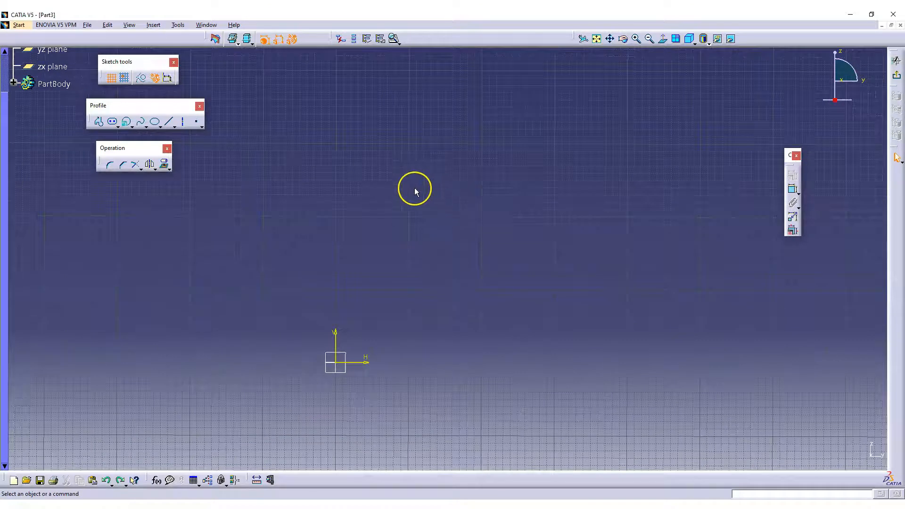
Step: Create the coordinate circle again at H 150 mm, V 200 mm, radius 50 mm, without automatic dimensions
{"action": "left_click", "coordinate": [126, 121]}
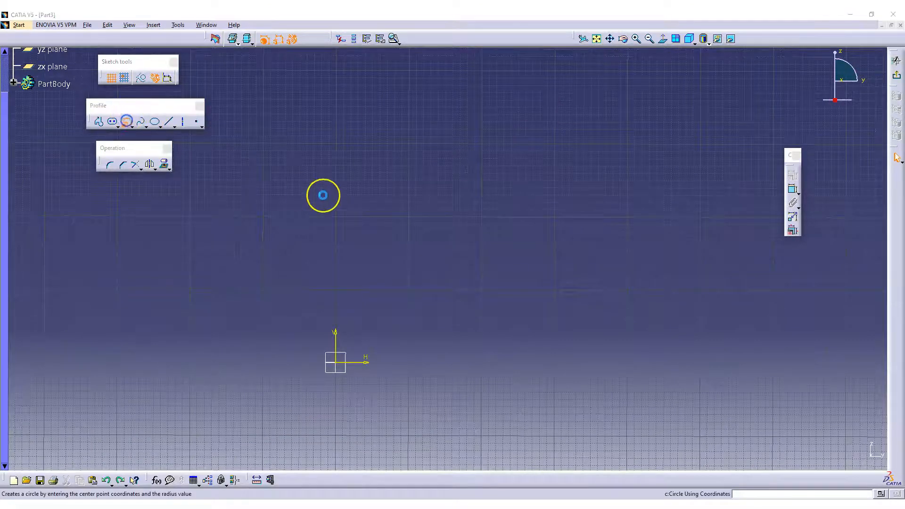
{"action": "left_click", "coordinate": [620, 164]}
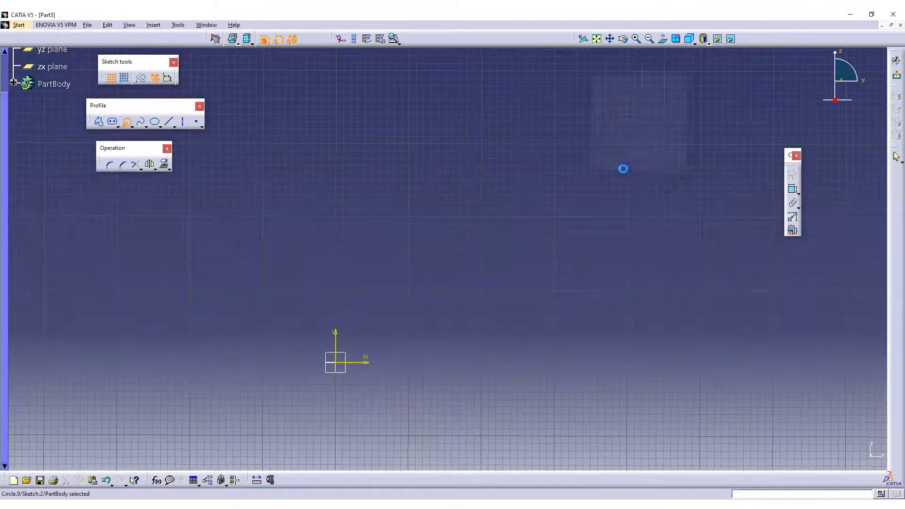
{"action": "mouse_move", "coordinate": [587, 196]}
{"action": "middle_mouse_down"}
{"action": "mouse_move", "coordinate": [482, 298]}
{"action": "mouse_move", "coordinate": [505, 216]}
{"action": "mouse_move", "coordinate": [566, 151]}
{"action": "mouse_move", "coordinate": [570, 204]}
{"action": "middle_mouse_up"}
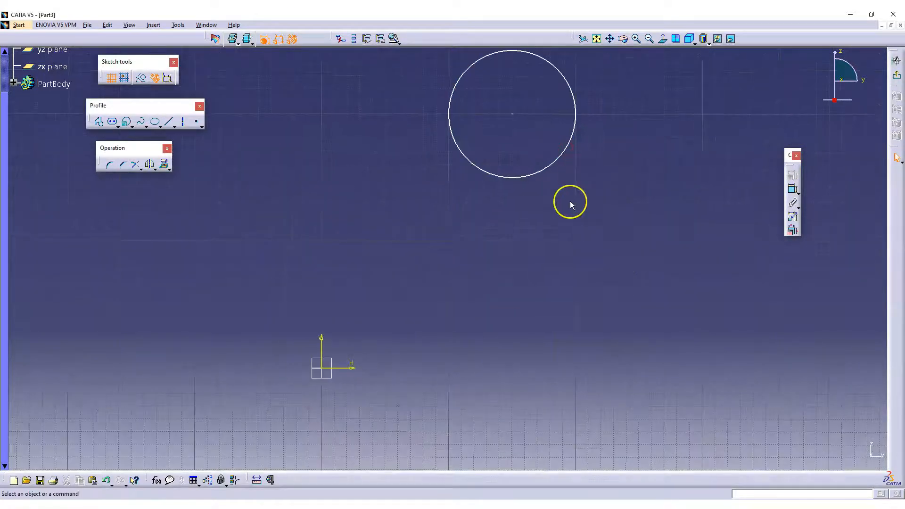
Step: Turn Dimensional Constraints back on and delete the undimensioned circle
{"action": "left_click", "coordinate": [168, 80]}
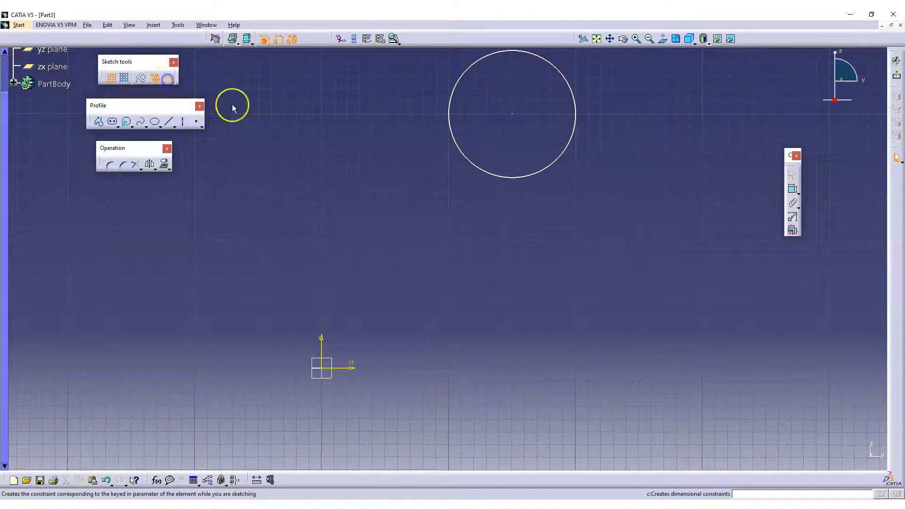
{"action": "left_click", "coordinate": [455, 146]}
{"action": "key", "text": "Delete"}
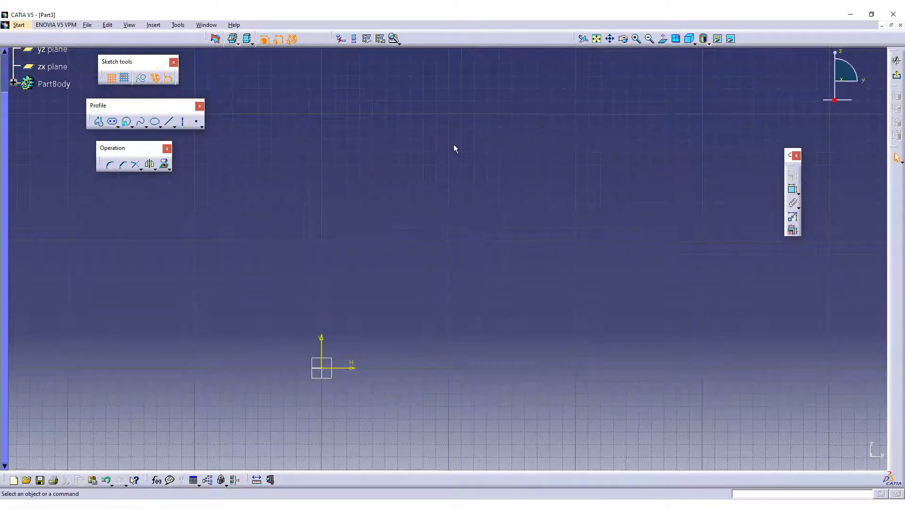
Step: Create the same circle by coordinates with Dimensional Constraints on, and delete it together with its dimensions
{"action": "left_click", "coordinate": [127, 124]}
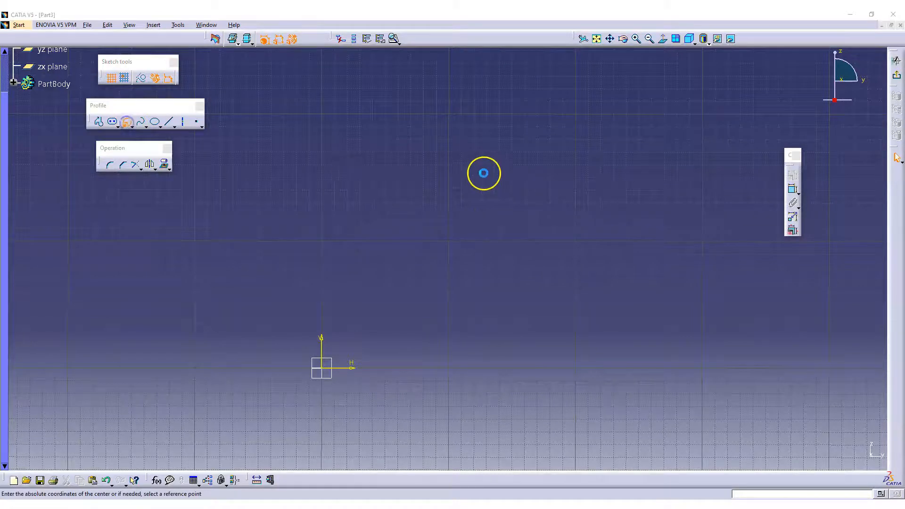
{"action": "left_click", "coordinate": [636, 165]}
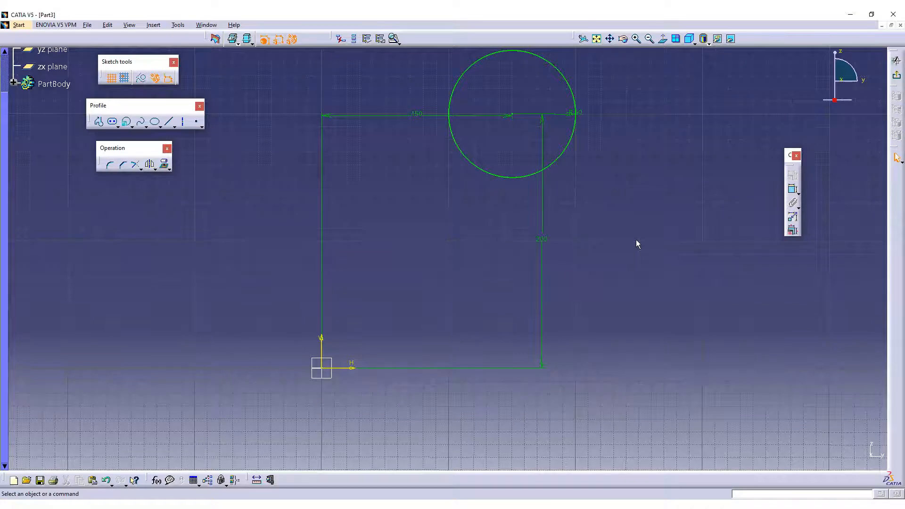
{"action": "key", "text": "ctrl+a"}
{"action": "key", "text": "Delete"}
{"action": "mouse_move", "coordinate": [384, 364]}
{"action": "middle_mouse_down"}
{"action": "mouse_move", "coordinate": [661, 179]}
{"action": "mouse_move", "coordinate": [510, 242]}
{"action": "middle_mouse_up"}
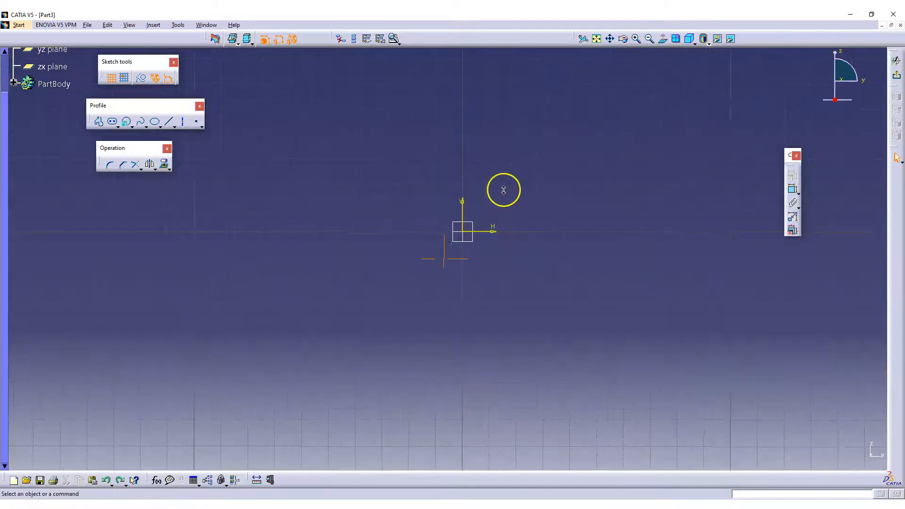
Step: Draw a cylindrical elongated hole arching above the origin, with its arc centre there, centreline radius about 93 mm and end radius about 14.7 mm
{"action": "left_click", "coordinate": [118, 127]}
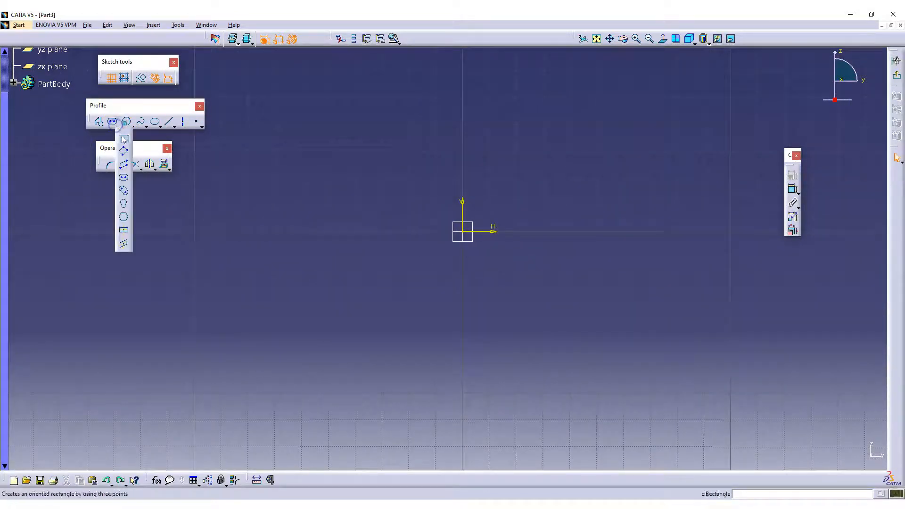
{"action": "left_click", "coordinate": [124, 192]}
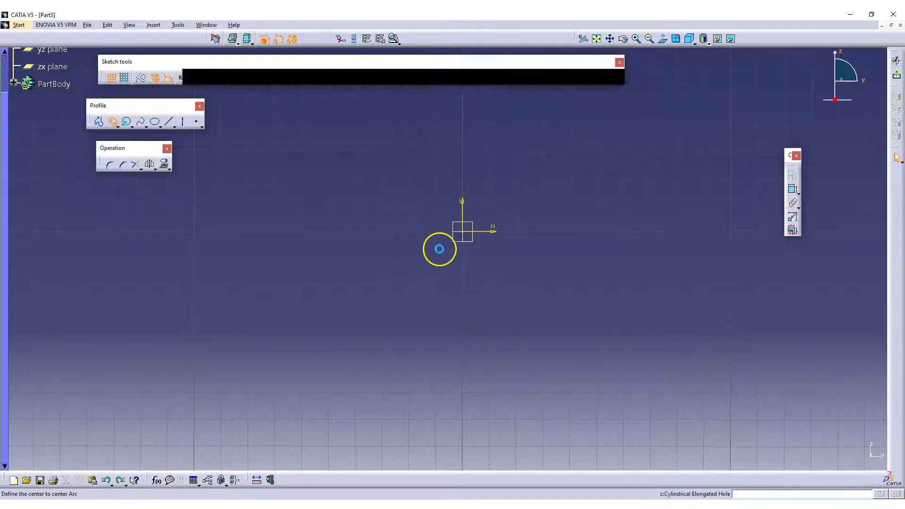
{"action": "middle_click_drag", "start_coordinate": [385, 282], "coordinate": [380, 302]}
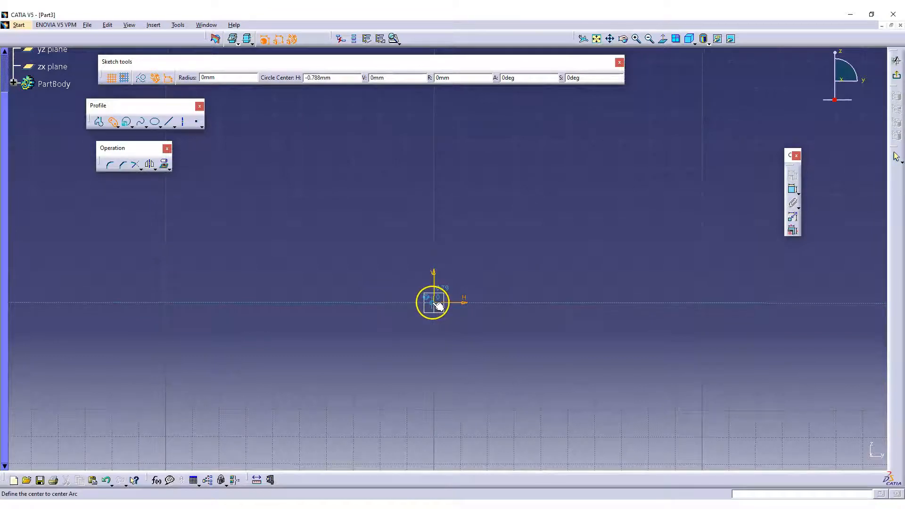
{"action": "middle_click_drag", "start_coordinate": [470, 308], "coordinate": [470, 292]}
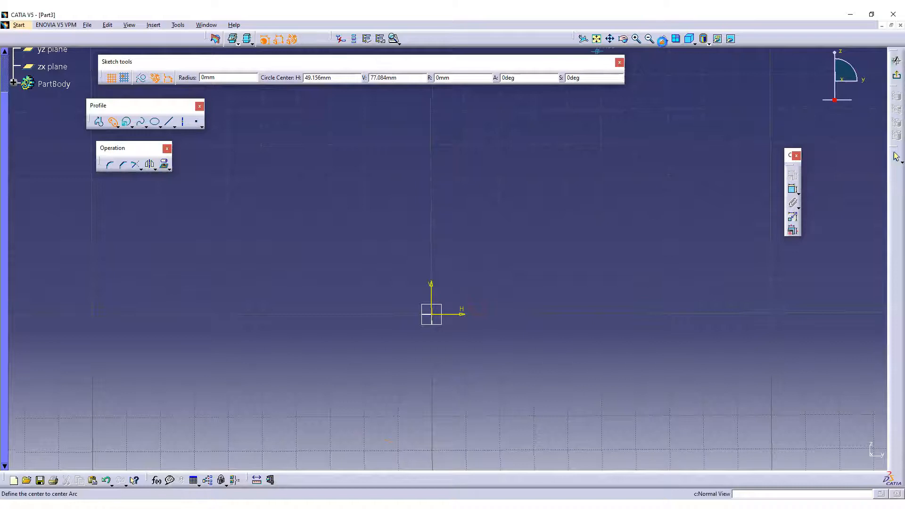
{"action": "left_click", "coordinate": [431, 314]}
{"action": "middle_click_drag", "start_coordinate": [534, 175], "coordinate": [551, 204]}
{"action": "left_click", "coordinate": [583, 177]}
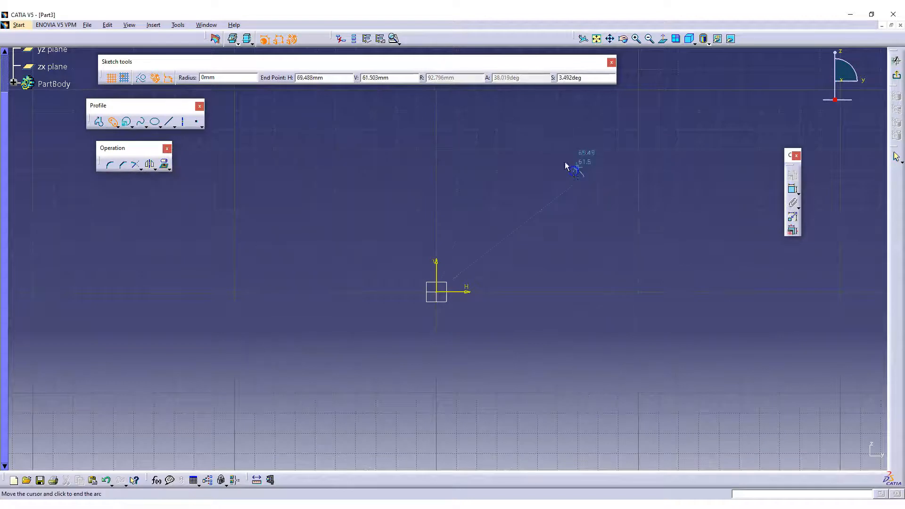
{"action": "left_click", "coordinate": [300, 191]}
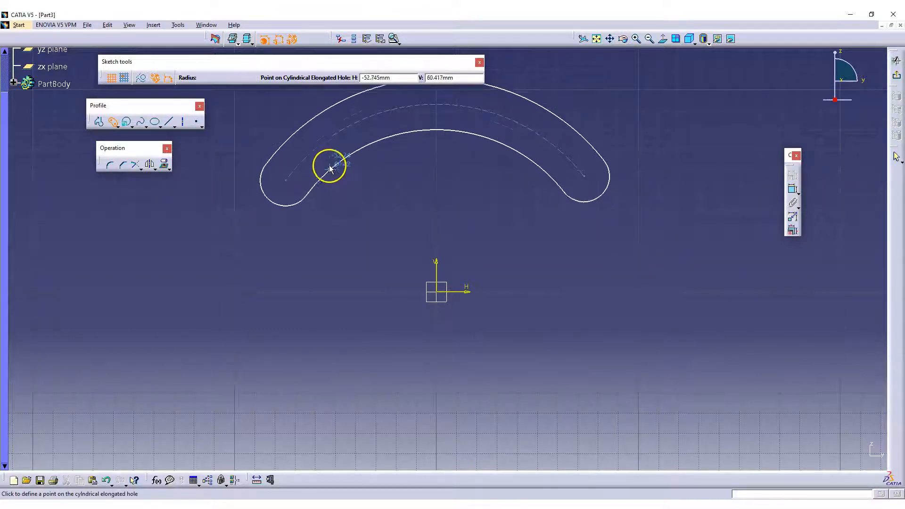
{"action": "left_click", "coordinate": [329, 172]}
Step: Examine the radius dimension at the left end of the cylindrical elongated hole
{"action": "middle_click_drag", "start_coordinate": [399, 227], "coordinate": [452, 216]}
{"action": "left_click", "coordinate": [312, 176]}
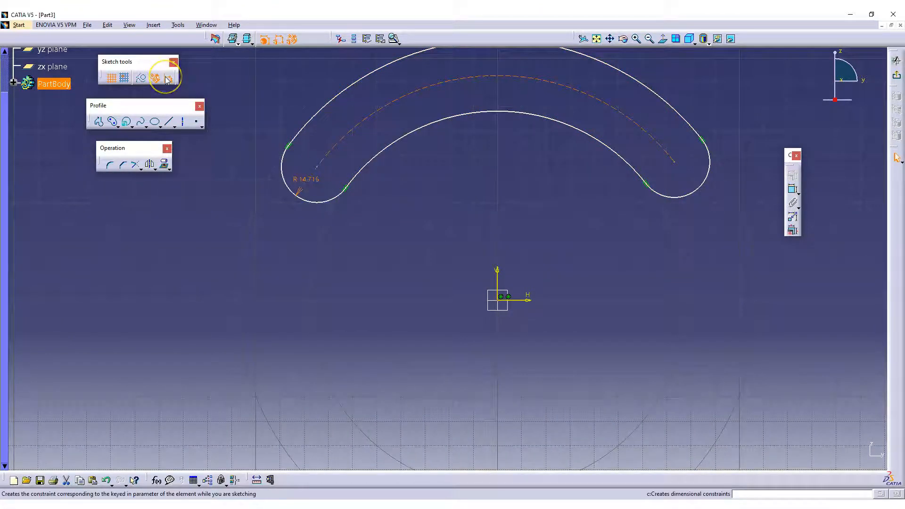
{"action": "left_click", "coordinate": [311, 185]}
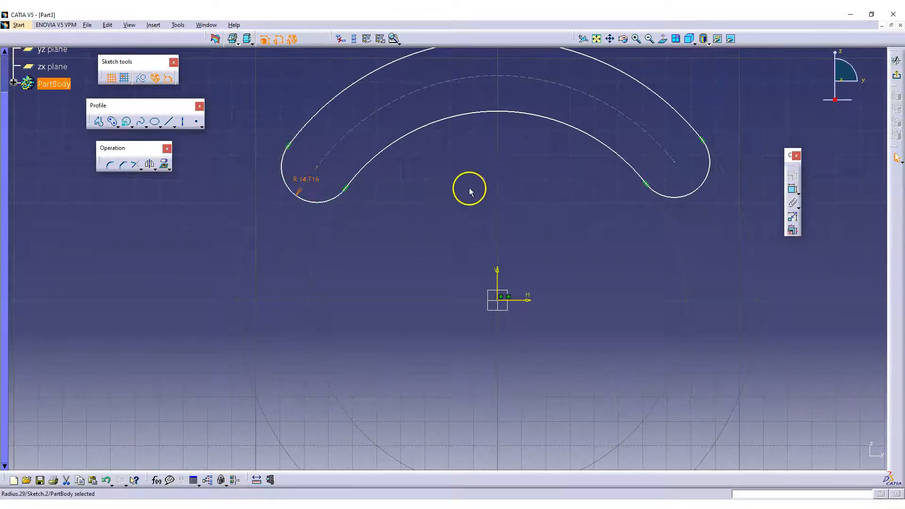
{"action": "middle_click_drag", "start_coordinate": [529, 210], "coordinate": [474, 265]}
{"action": "left_click", "coordinate": [508, 255]}
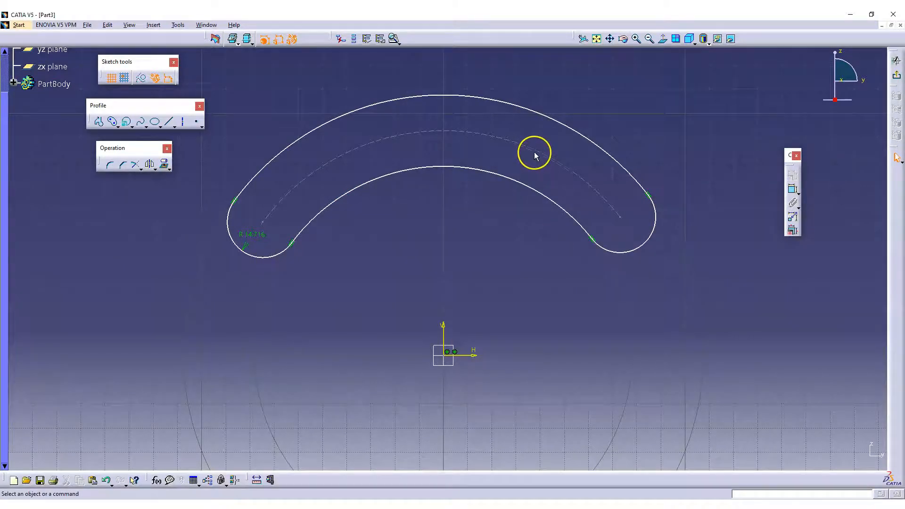
Step: Move the cylindrical elongated hole by its centreline arc so its arc centre lies above the origin
{"action": "mouse_move", "coordinate": [536, 156]}
{"action": "middle_mouse_down"}
{"action": "mouse_move", "coordinate": [507, 190]}
{"action": "mouse_move", "coordinate": [574, 87]}
{"action": "mouse_move", "coordinate": [529, 99]}
{"action": "mouse_move", "coordinate": [543, 103]}
{"action": "middle_mouse_up"}
{"action": "left_click_drag", "start_coordinate": [543, 103], "coordinate": [540, 86]}
{"action": "left_click", "coordinate": [542, 204]}
{"action": "middle_click_drag", "start_coordinate": [553, 221], "coordinate": [552, 206]}
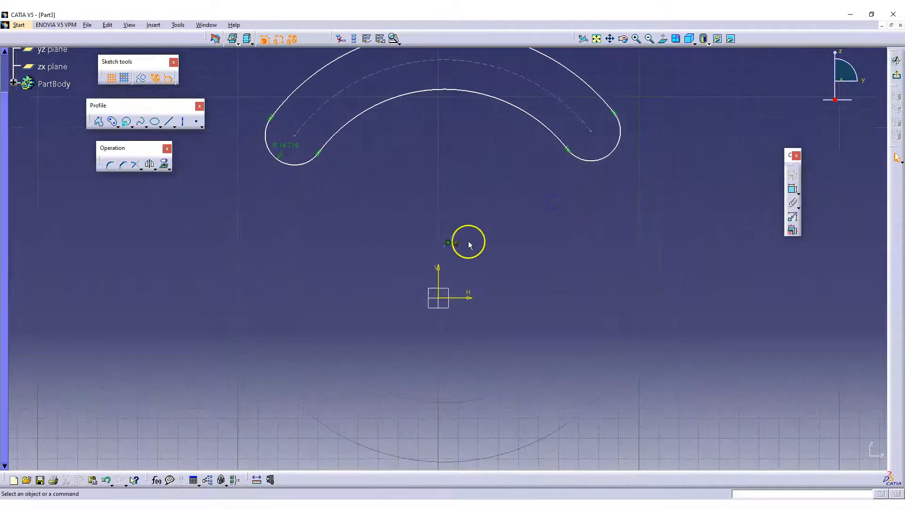
Step: Try to define a constraint for the hole's arc centre relative to the sketch origin
{"action": "left_click", "coordinate": [446, 245]}
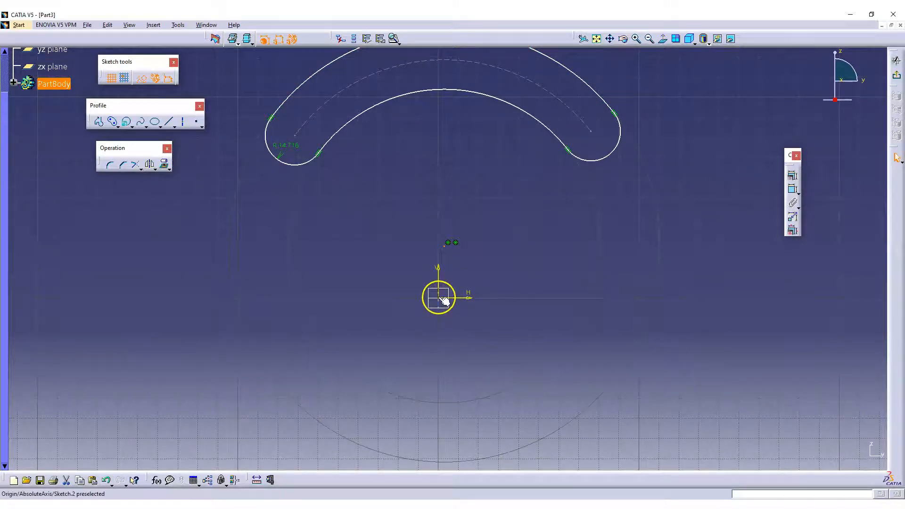
{"action": "left_click", "coordinate": [788, 174]}
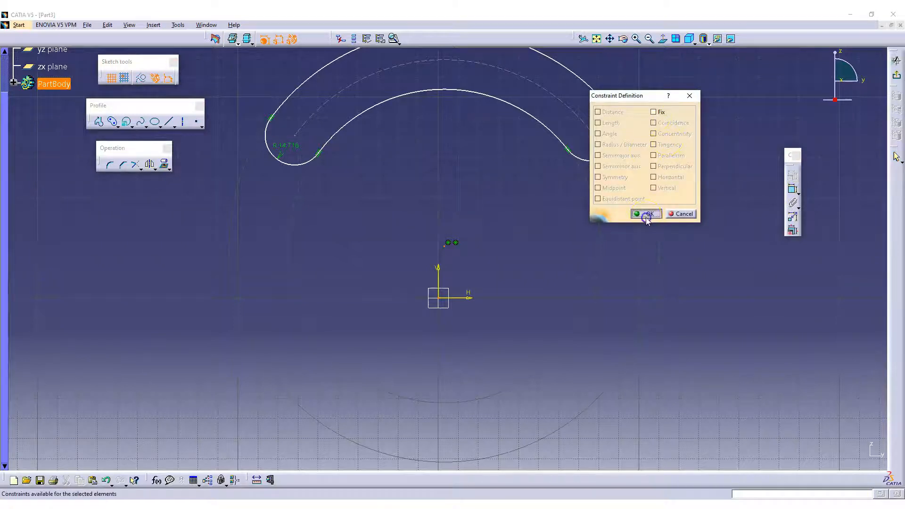
{"action": "left_click", "coordinate": [646, 217]}
{"action": "middle_click_drag", "start_coordinate": [559, 181], "coordinate": [560, 211], "text": "ctrl"}
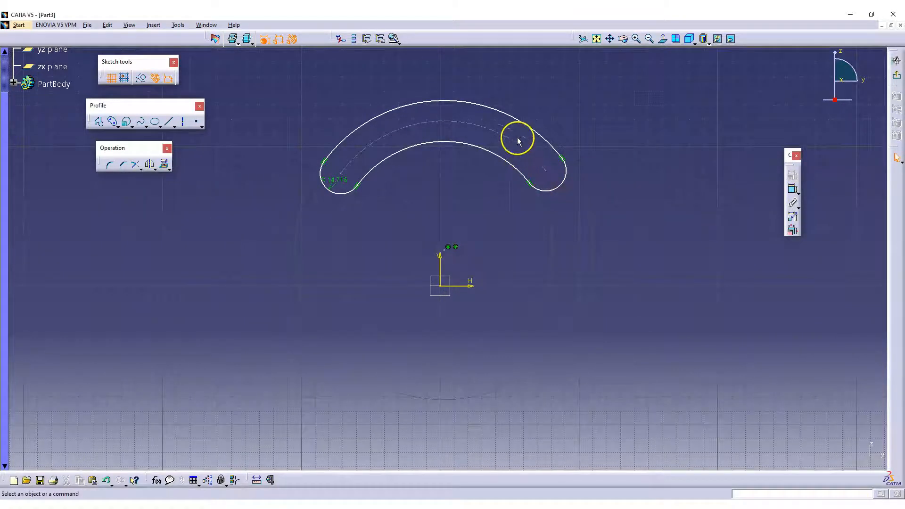
Step: Move the cylindrical elongated hole further up and right by its centreline arc, and undo both moves of the hole
{"action": "mouse_move", "coordinate": [512, 144]}
{"action": "left_mouse_down"}
{"action": "mouse_move", "coordinate": [490, 149]}
{"action": "mouse_move", "coordinate": [491, 197]}
{"action": "mouse_move", "coordinate": [542, 127]}
{"action": "left_mouse_up"}
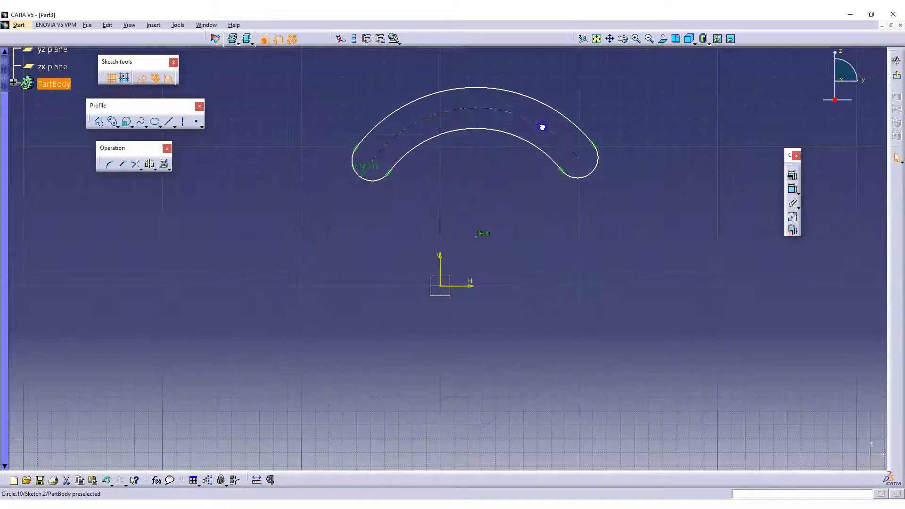
{"action": "key", "text": "ctrl+z"}
{"action": "key", "text": "ctrl+z"}
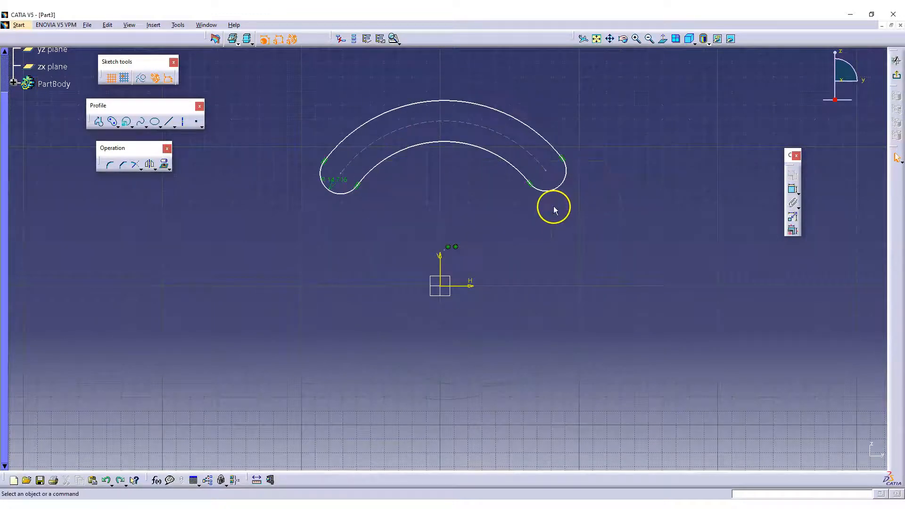
{"action": "left_click", "coordinate": [579, 230]}
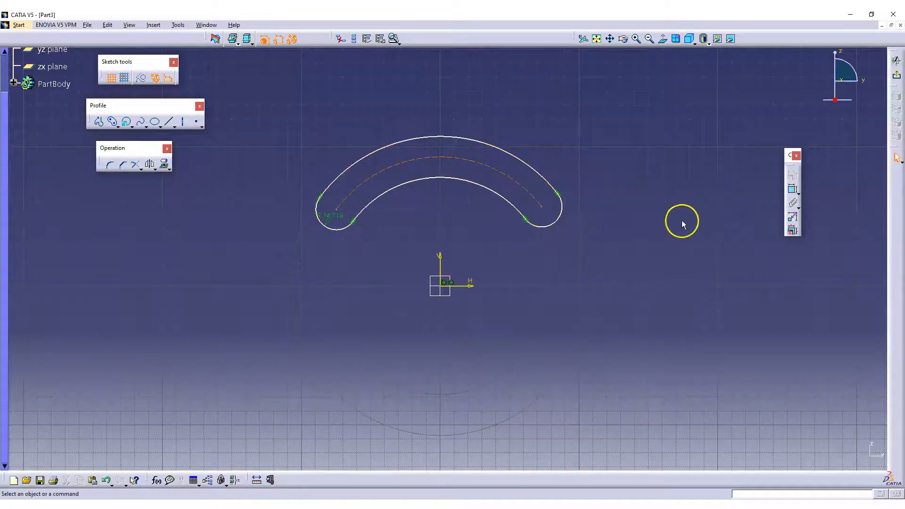
Step: Dimension the radius of the hole's centreline arc, and move the hole up and right by its right end centre
{"action": "left_click", "coordinate": [790, 201]}
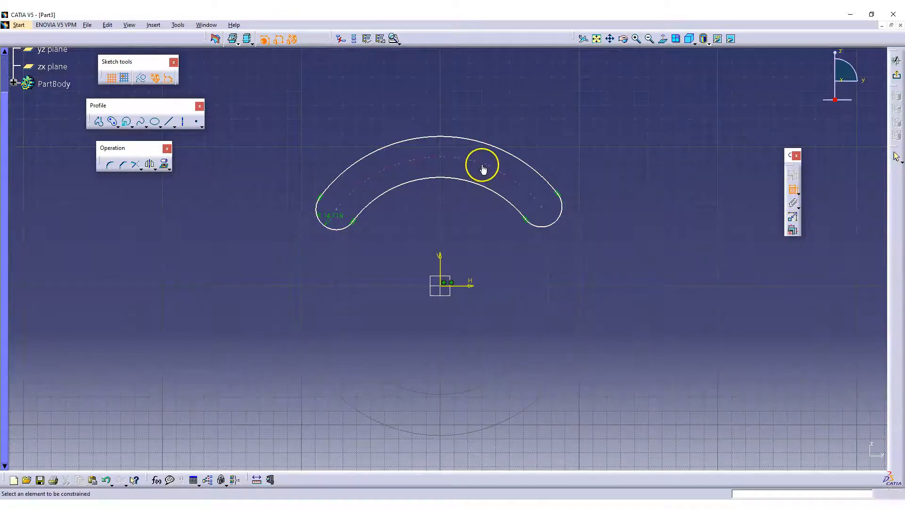
{"action": "left_click", "coordinate": [490, 170]}
{"action": "left_click", "coordinate": [534, 116]}
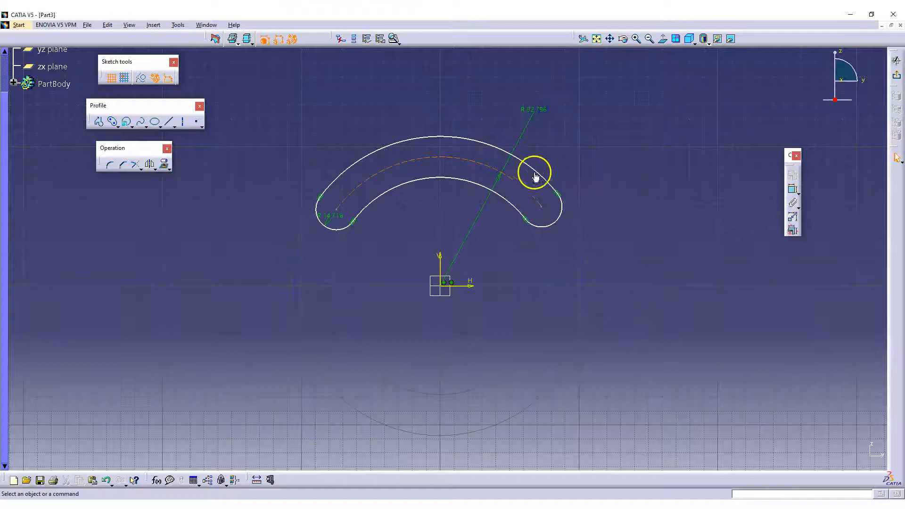
{"action": "left_click_drag", "start_coordinate": [543, 208], "coordinate": [568, 173]}
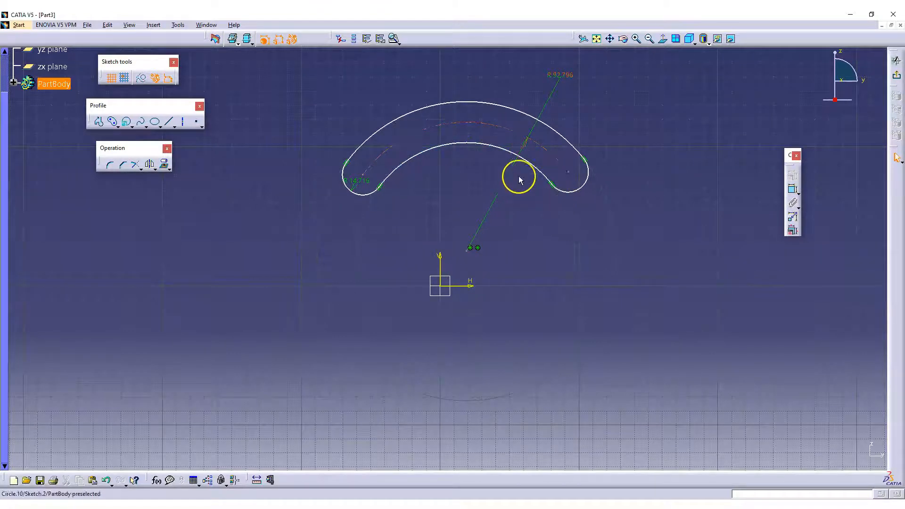
{"action": "mouse_move", "coordinate": [471, 117]}
{"action": "middle_mouse_down"}
{"action": "mouse_move", "coordinate": [464, 176]}
{"action": "mouse_move", "coordinate": [466, 166]}
{"action": "mouse_move", "coordinate": [538, 220]}
{"action": "middle_mouse_up"}
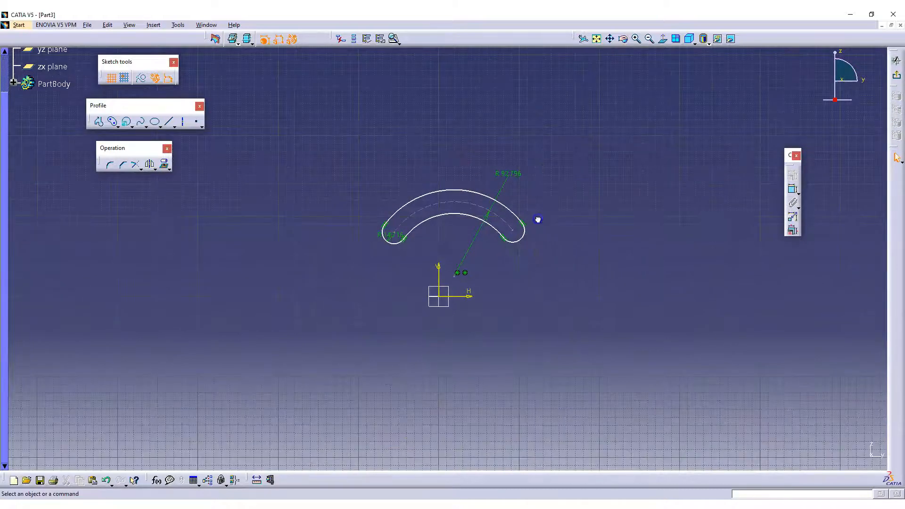
{"action": "mouse_move", "coordinate": [535, 258]}
{"action": "middle_mouse_down"}
{"action": "mouse_move", "coordinate": [537, 212]}
{"action": "mouse_move", "coordinate": [501, 232]}
{"action": "middle_mouse_up"}
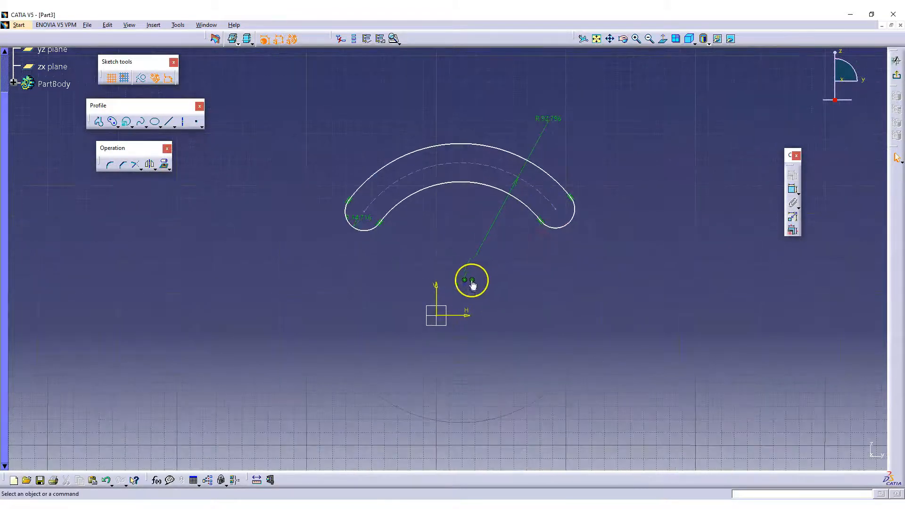
Step: Delete one of the constraints at the hole's arc centre, and remove the whole cylindrical elongated hole
{"action": "left_click", "coordinate": [625, 266]}
{"action": "left_click", "coordinate": [472, 280]}
{"action": "key", "text": "Delete"}
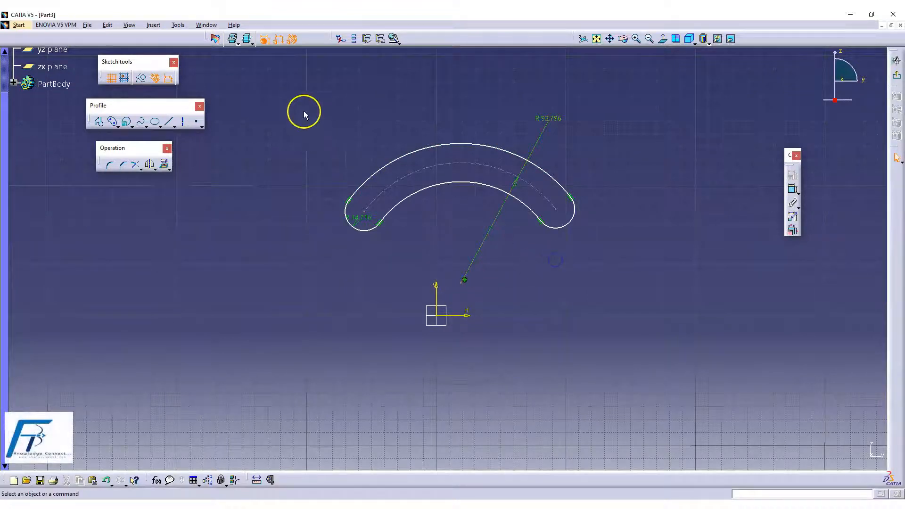
{"action": "left_click_drag", "start_coordinate": [273, 104], "coordinate": [701, 380]}
{"action": "key", "text": "Delete"}
Step: Draw a narrow cylindrical elongated hole with its arc centre at the origin and a centreline radius of about 63 mm
{"action": "middle_click_drag", "start_coordinate": [694, 374], "coordinate": [663, 236]}
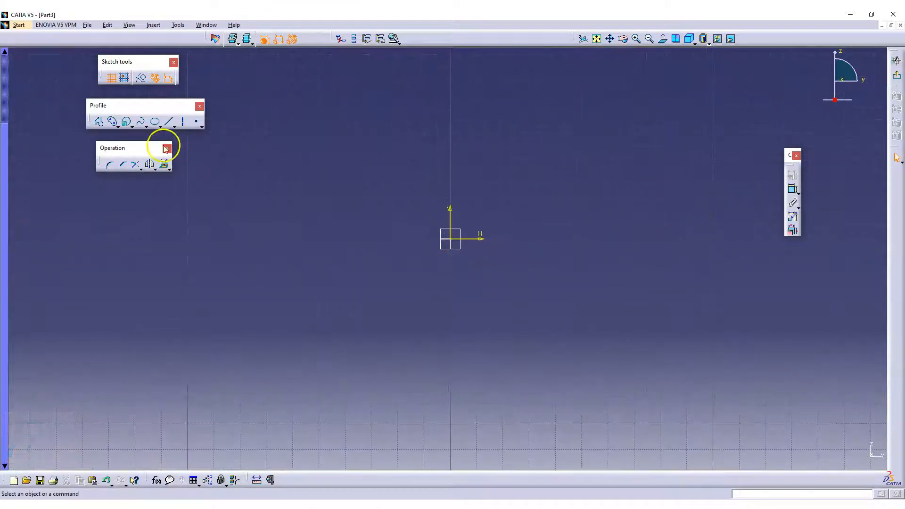
{"action": "left_click", "coordinate": [112, 126]}
{"action": "left_click", "coordinate": [450, 238]}
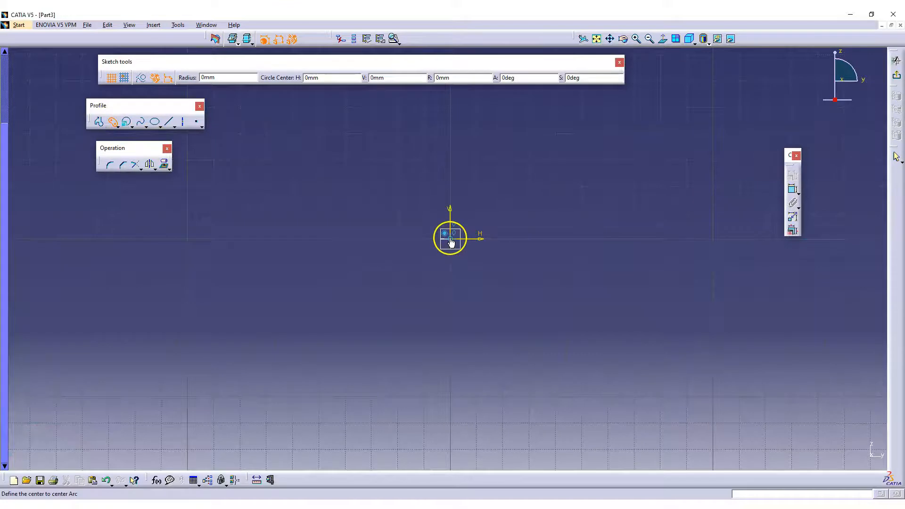
{"action": "middle_click_drag", "start_coordinate": [554, 178], "coordinate": [513, 278]}
{"action": "left_click", "coordinate": [536, 260]}
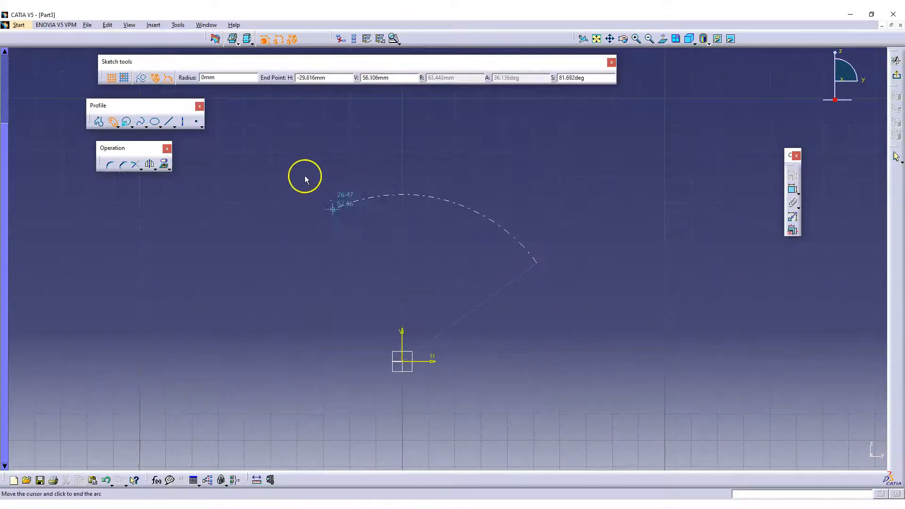
{"action": "left_click", "coordinate": [264, 219]}
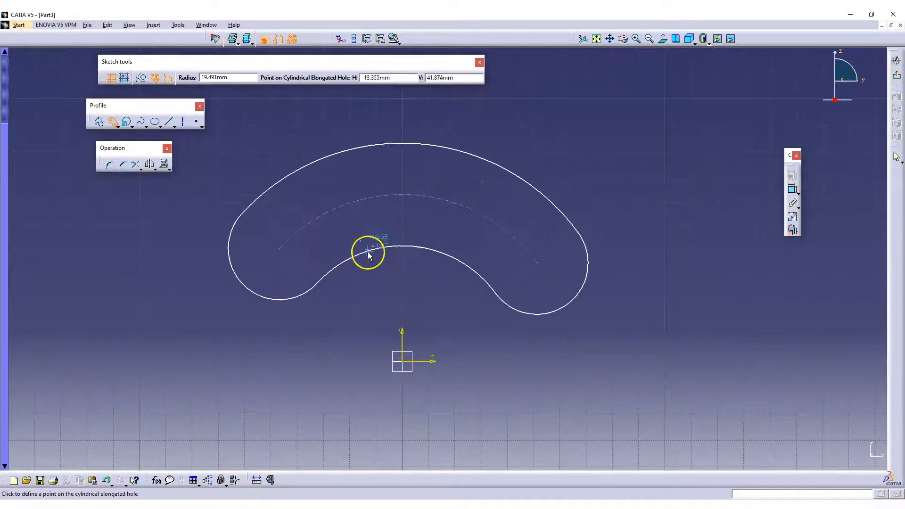
{"action": "left_click", "coordinate": [350, 223]}
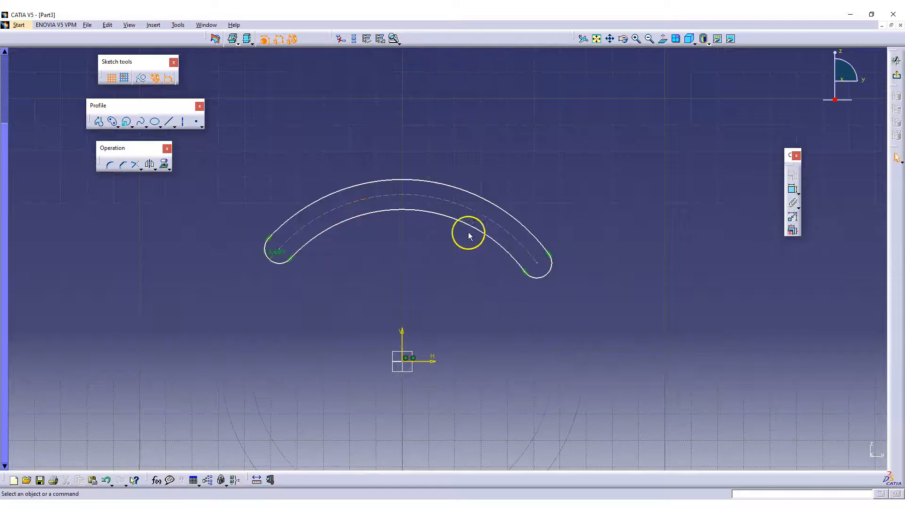
Step: Move the new cylindrical elongated hole straight up so its arc centre lies above the origin
{"action": "middle_click_drag", "start_coordinate": [461, 221], "coordinate": [460, 141]}
{"action": "left_click_drag", "start_coordinate": [459, 142], "coordinate": [465, 138]}
{"action": "left_click", "coordinate": [475, 210]}
Step: Constrain the hole's arc centre to be coincident with the horizontal axis
{"action": "left_click", "coordinate": [402, 291]}
{"action": "left_click", "coordinate": [419, 361], "text": "ctrl"}
{"action": "left_click", "coordinate": [792, 175]}
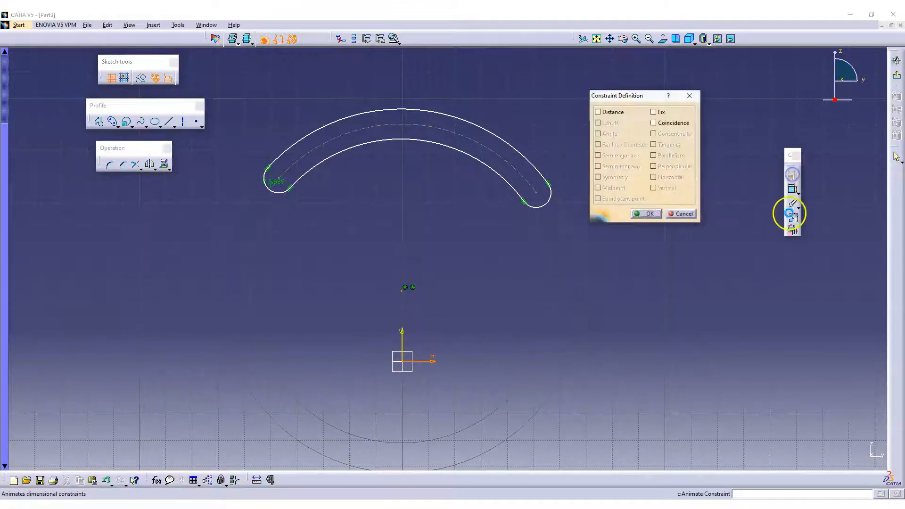
{"action": "left_click", "coordinate": [672, 124]}
{"action": "left_click", "coordinate": [596, 273]}
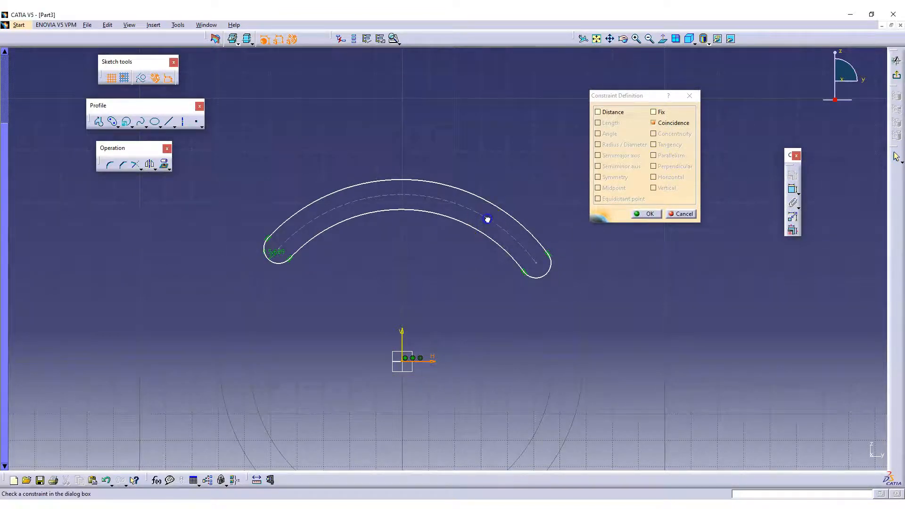
{"action": "left_click", "coordinate": [649, 214]}
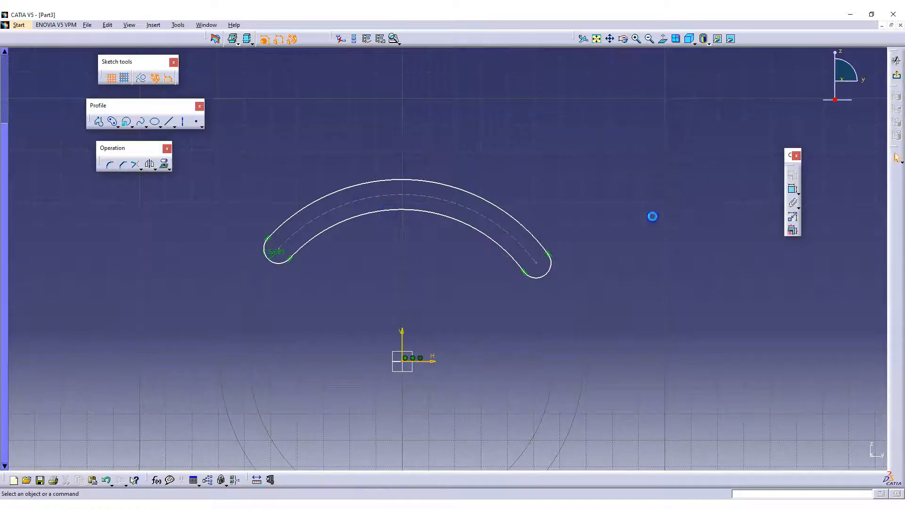
Step: Move the hole left and up by its centreline arc, and try to constrain it with the vertical axis
{"action": "left_click_drag", "start_coordinate": [488, 222], "coordinate": [432, 167]}
{"action": "left_click", "coordinate": [432, 168]}
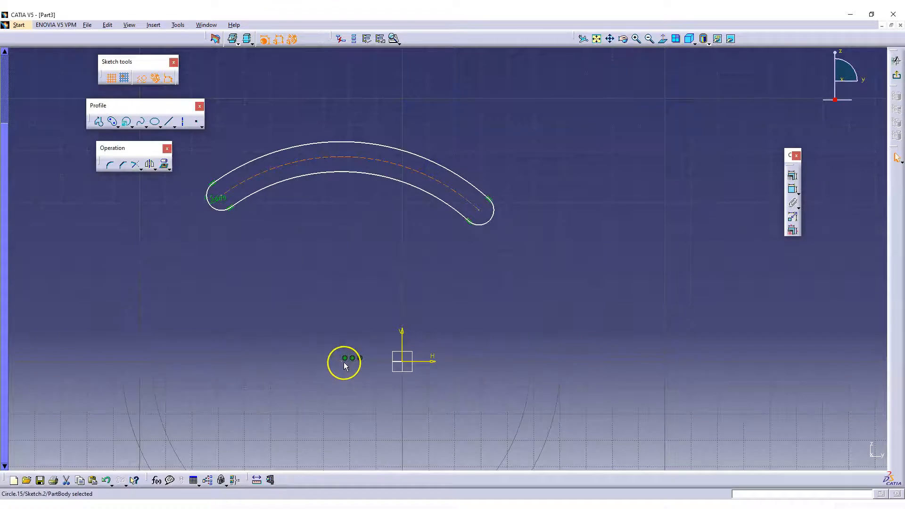
{"action": "left_click", "coordinate": [401, 342], "text": "ctrl"}
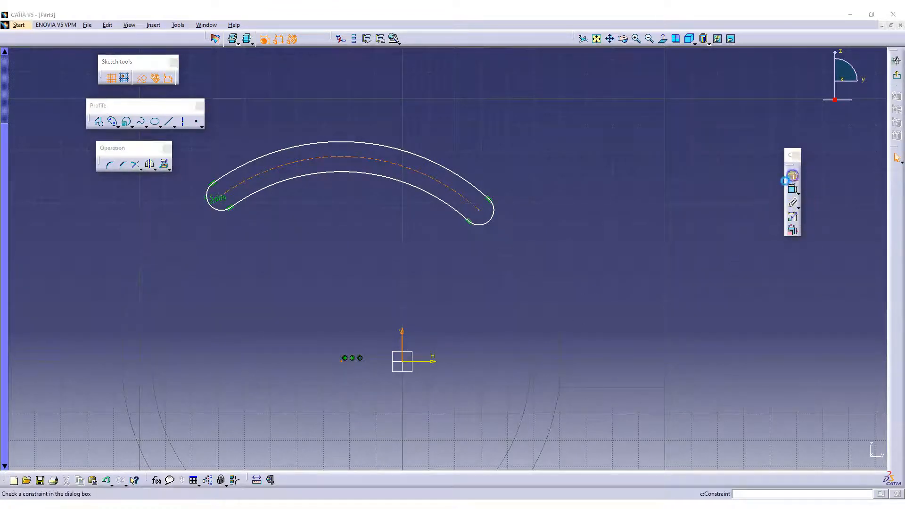
{"action": "left_click", "coordinate": [791, 175]}
{"action": "left_click", "coordinate": [627, 145]}
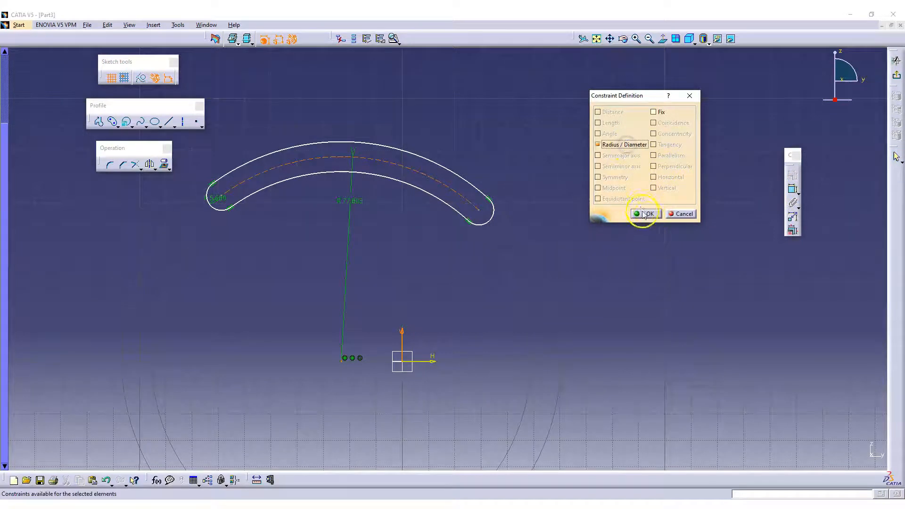
{"action": "left_click", "coordinate": [683, 214]}
Step: Remove the cylindrical elongated hole from the sketch
{"action": "left_click", "coordinate": [666, 193]}
{"action": "key", "text": "Delete"}
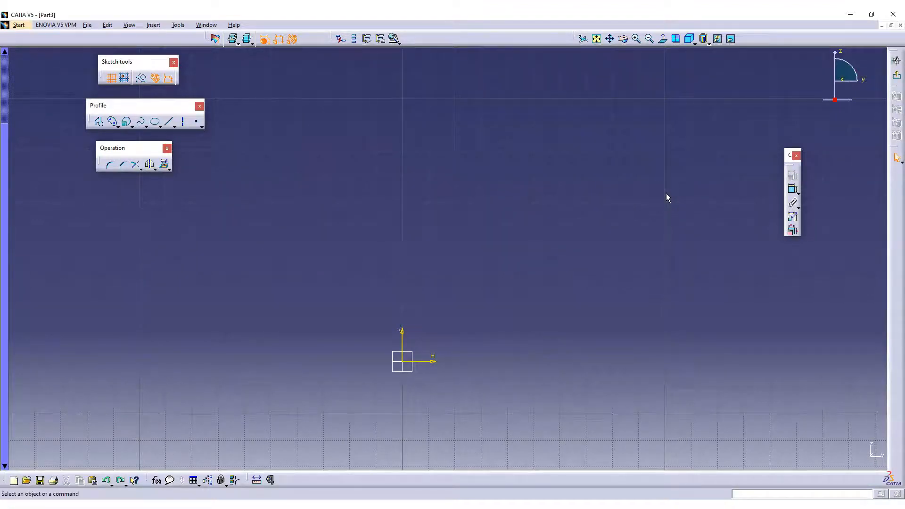
Step: Draw a keyhole profile with its large end above and its small end centred on the origin, and undo it
{"action": "left_click", "coordinate": [117, 123]}
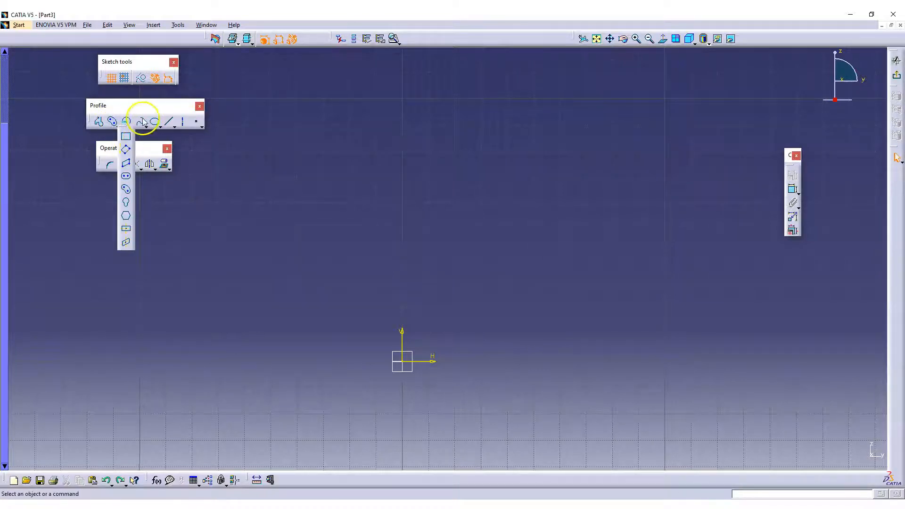
{"action": "left_click", "coordinate": [126, 204]}
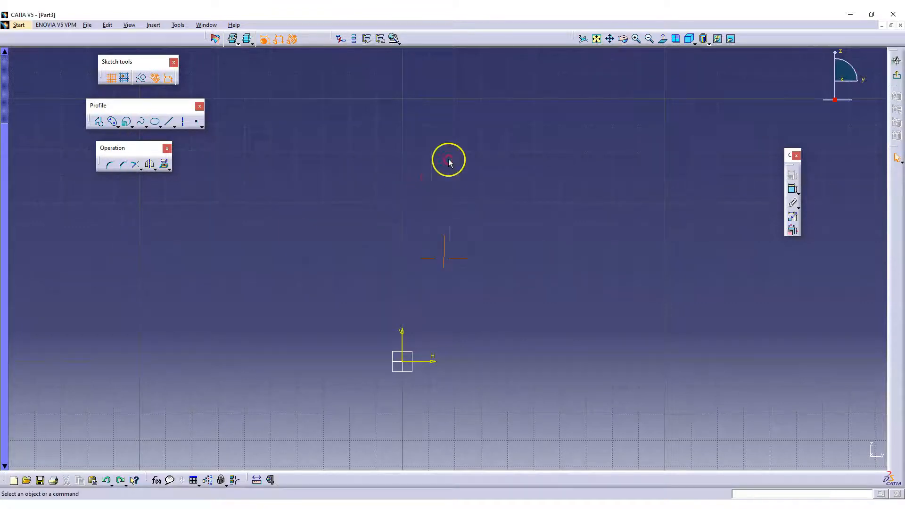
{"action": "middle_click_drag", "start_coordinate": [448, 160], "coordinate": [472, 128]}
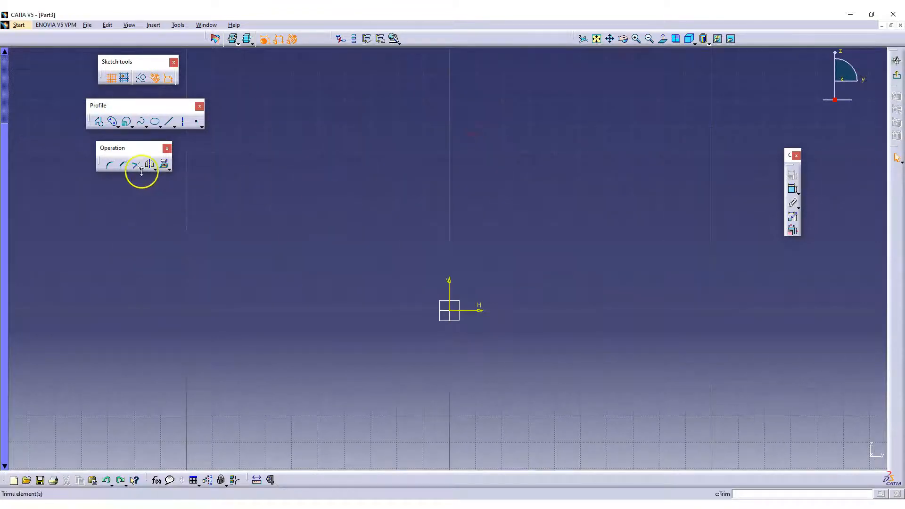
{"action": "left_click", "coordinate": [118, 126]}
{"action": "left_click", "coordinate": [126, 202]}
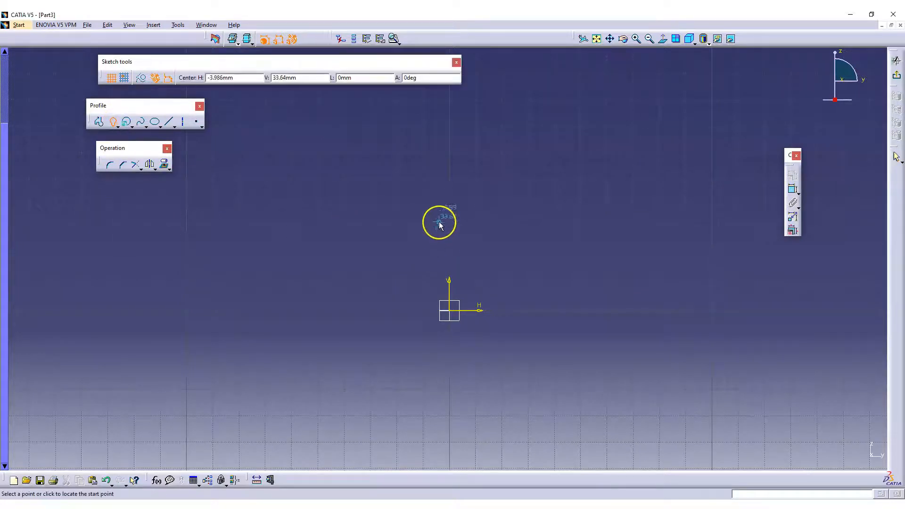
{"action": "left_click", "coordinate": [449, 186]}
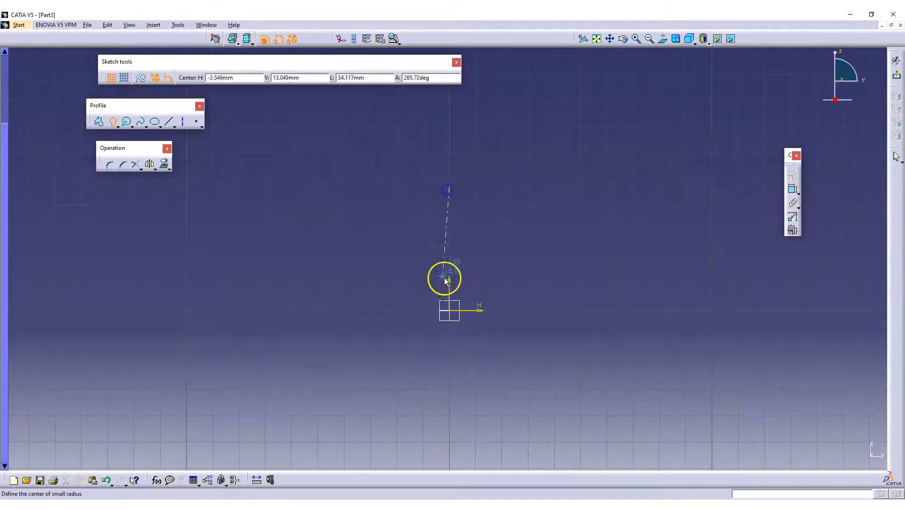
{"action": "left_click", "coordinate": [449, 310]}
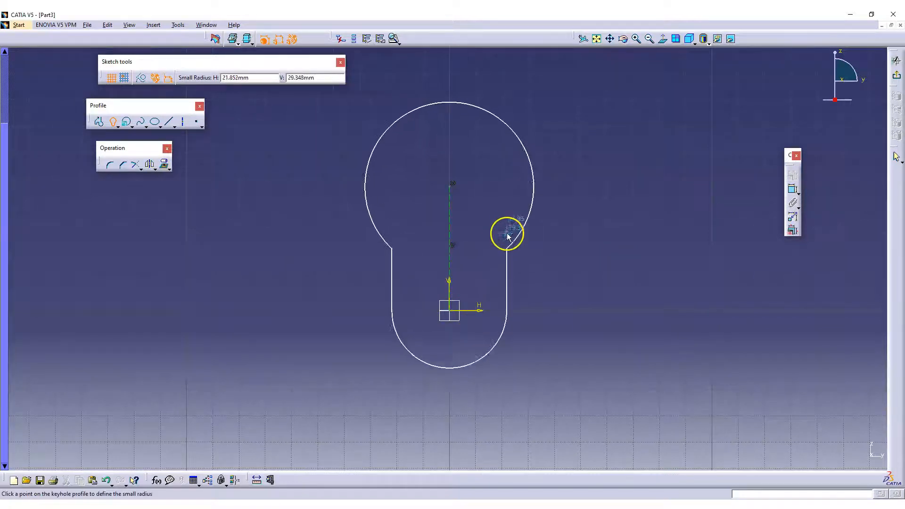
{"action": "left_click", "coordinate": [498, 212]}
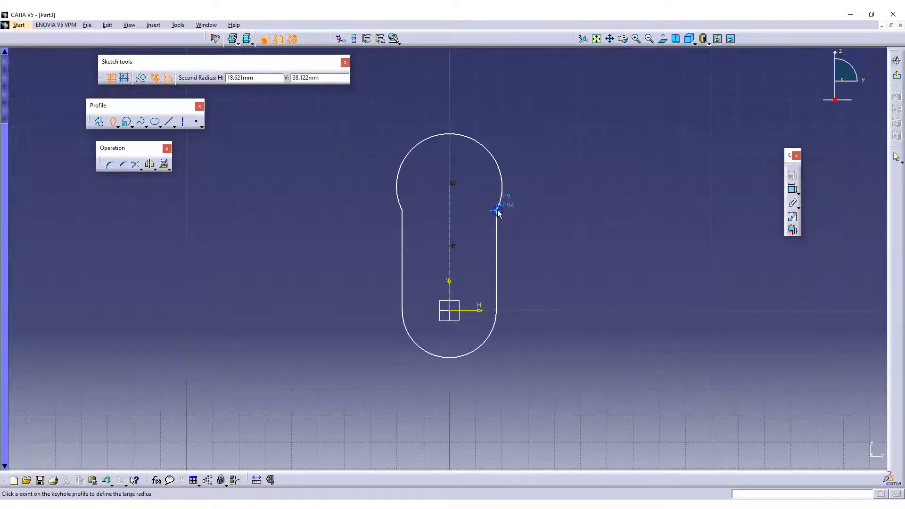
{"action": "left_click", "coordinate": [592, 204]}
{"action": "key", "text": "ctrl+z"}
Step: Draw a keyhole profile with its large end centred on the origin and a small end of about 10 mm radius above it
{"action": "left_click", "coordinate": [113, 122]}
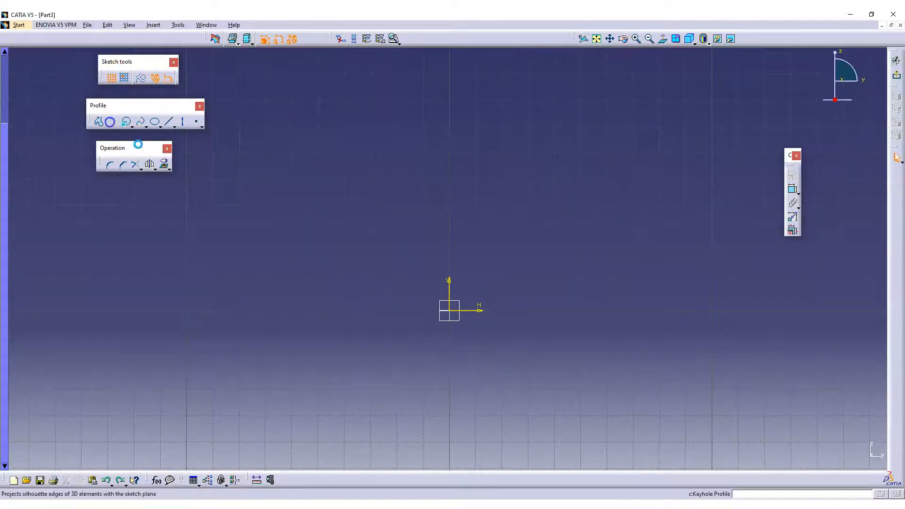
{"action": "left_click", "coordinate": [449, 311]}
{"action": "left_click", "coordinate": [449, 181]}
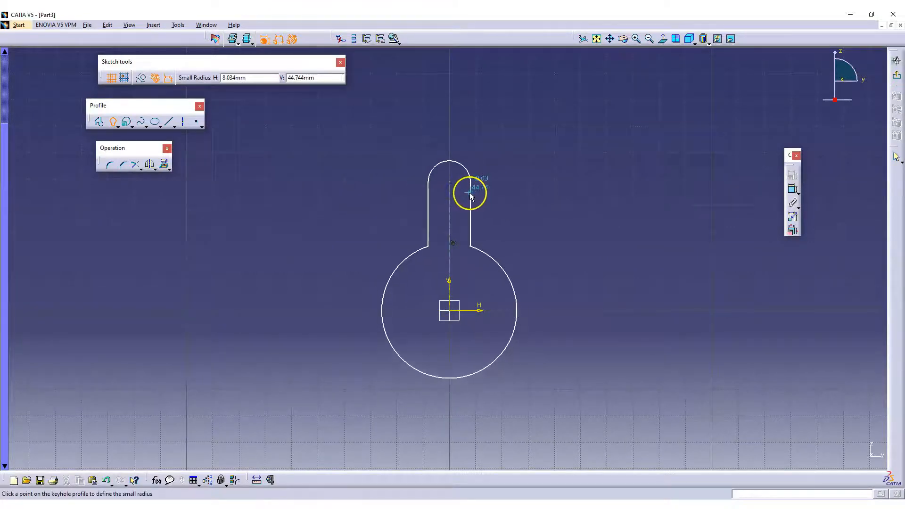
{"action": "left_click", "coordinate": [477, 188]}
{"action": "left_click", "coordinate": [479, 259]}
{"action": "left_click", "coordinate": [551, 210]}
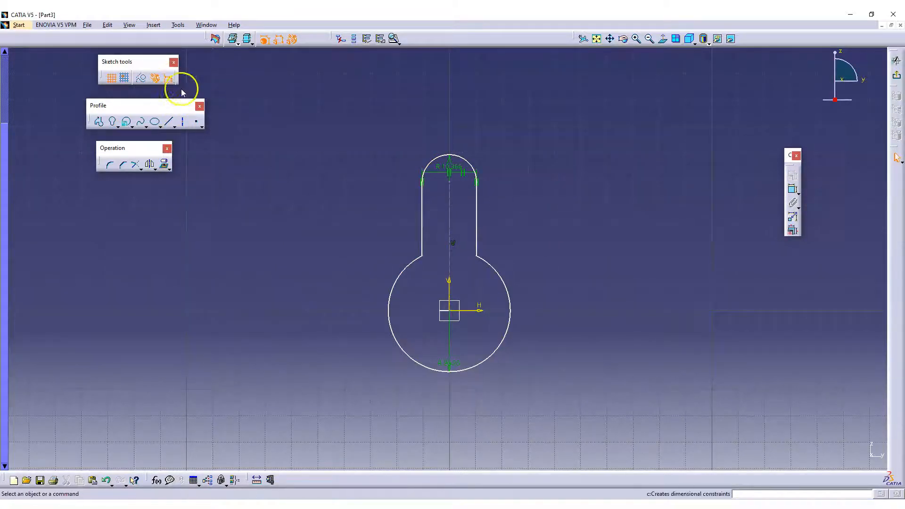
Step: Remove the keyhole profile from the sketch
{"action": "key", "text": "ctrl+a"}
{"action": "key", "text": "Delete"}
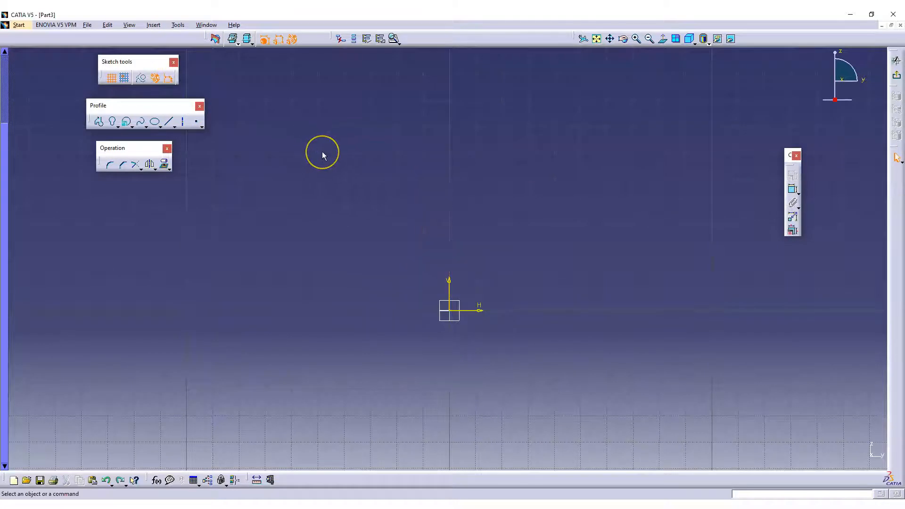
Step: Draw an arc of about 71.6 mm radius centred on the origin, spanning from upper right to upper left
{"action": "left_click", "coordinate": [132, 126]}
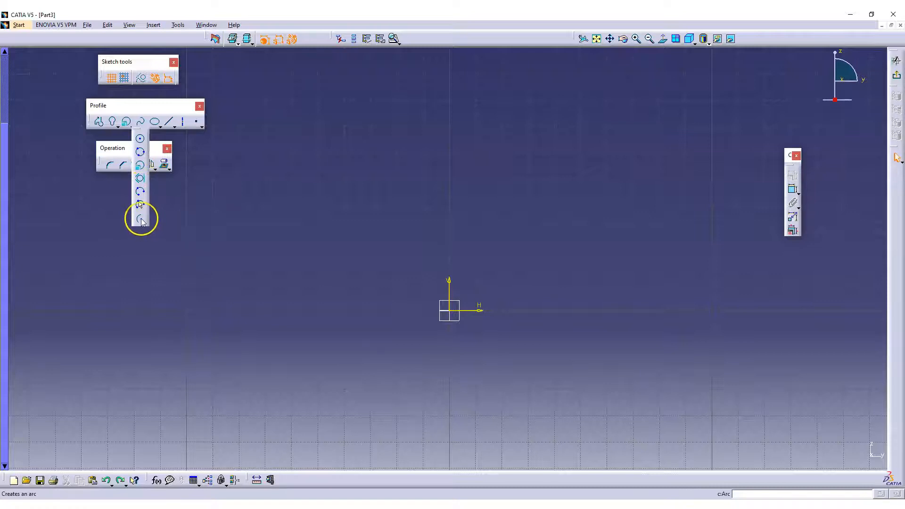
{"action": "left_click", "coordinate": [140, 219]}
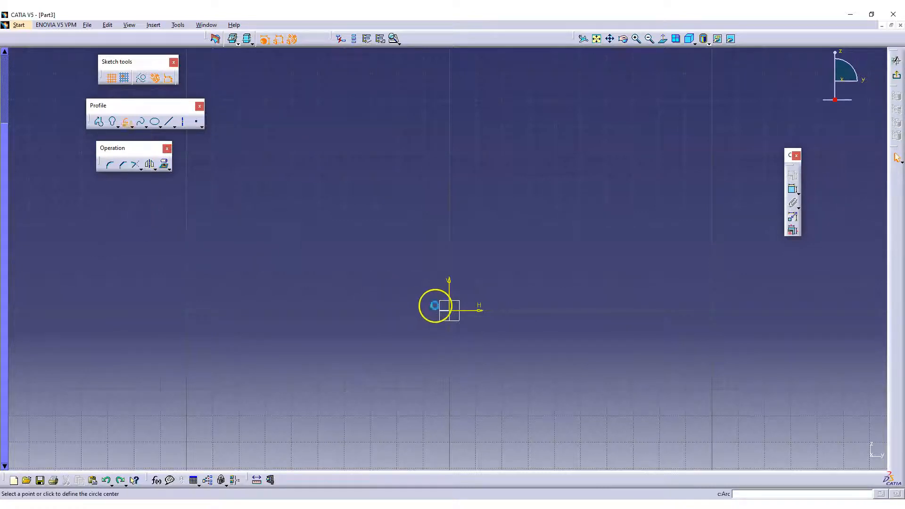
{"action": "left_click", "coordinate": [449, 311]}
{"action": "left_click", "coordinate": [597, 194]}
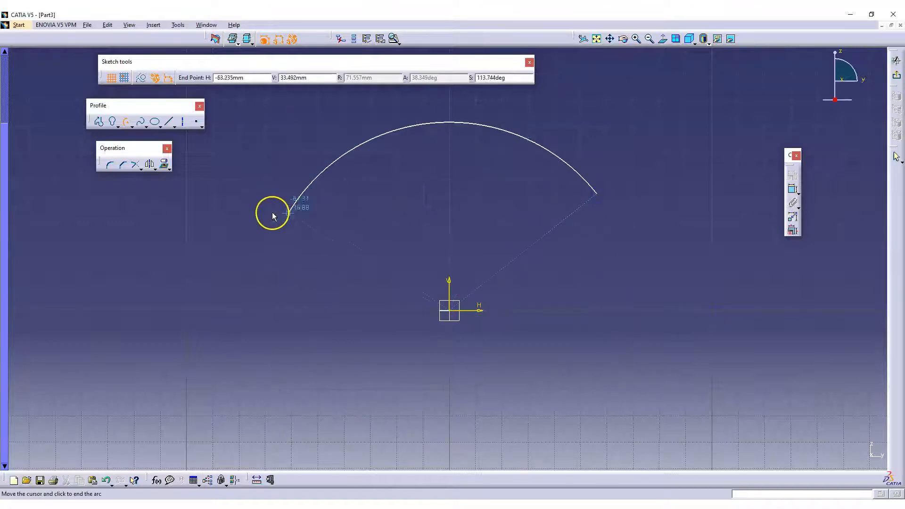
{"action": "left_click", "coordinate": [265, 224]}
{"action": "left_click", "coordinate": [504, 193]}
Step: Reshape the arc by moving its right endpoint up and outward and adjusting the curve itself
{"action": "left_click_drag", "start_coordinate": [595, 192], "coordinate": [616, 141]}
{"action": "mouse_move", "coordinate": [572, 104]}
{"action": "left_mouse_down"}
{"action": "mouse_move", "coordinate": [598, 198]}
{"action": "mouse_move", "coordinate": [547, 68]}
{"action": "mouse_move", "coordinate": [572, 122]}
{"action": "left_mouse_up"}
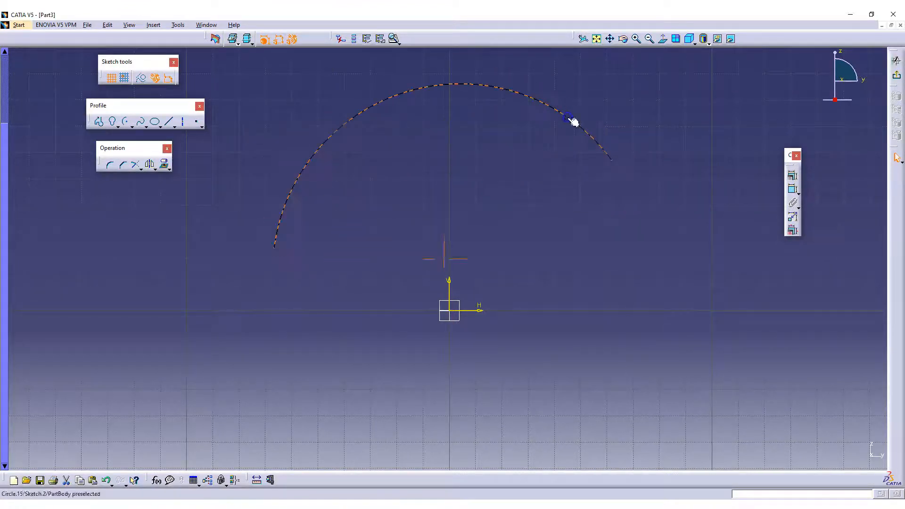
{"action": "middle_click_drag", "start_coordinate": [572, 121], "coordinate": [615, 198]}
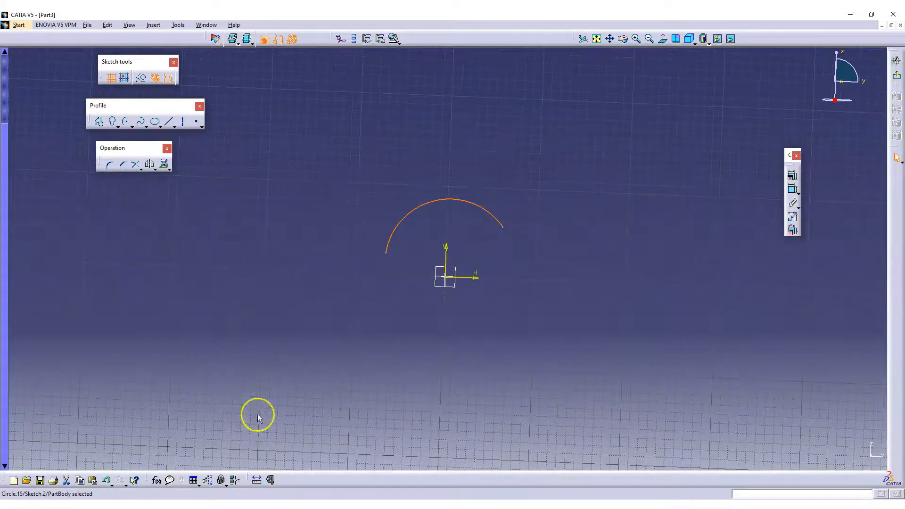
{"action": "left_click", "coordinate": [663, 38]}
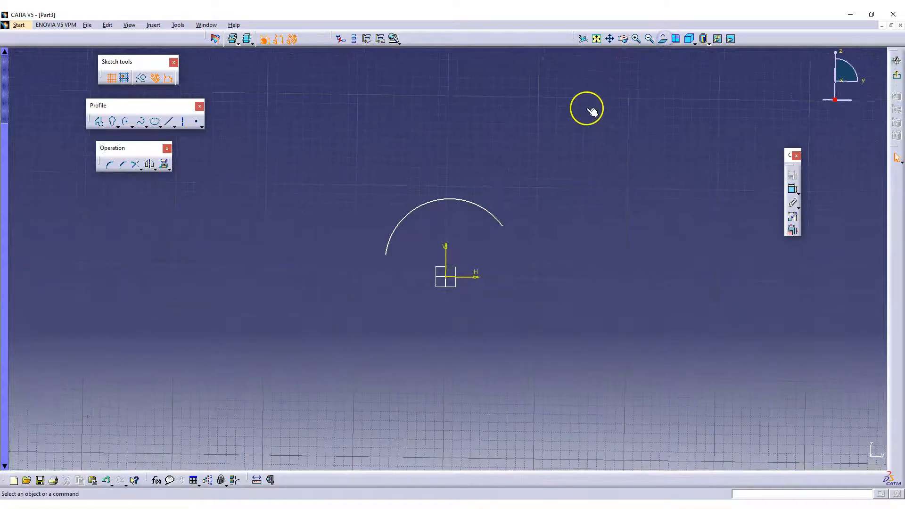
Step: Remove the arc from the sketch
{"action": "left_click", "coordinate": [481, 204]}
{"action": "key", "text": "Delete"}
{"action": "left_click", "coordinate": [477, 171]}
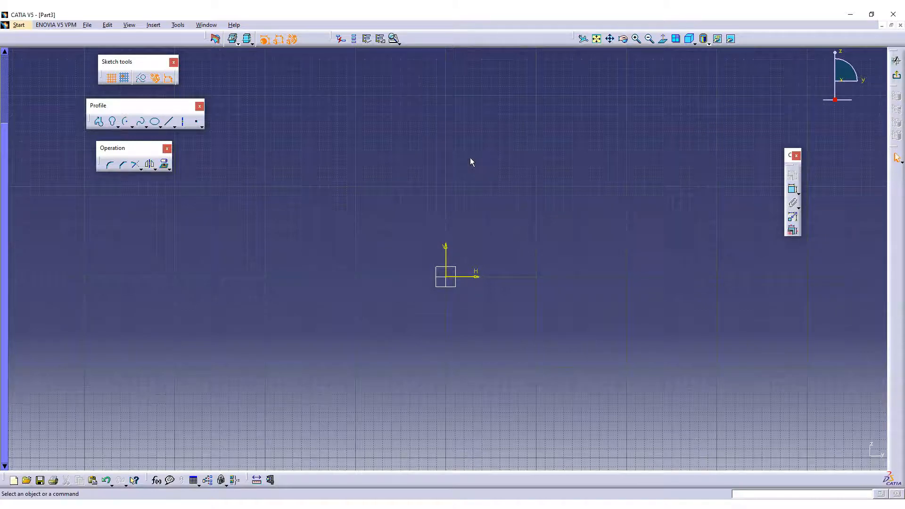
Step: Draw a wavy open spline through five control points, running from left to right above the origin
{"action": "left_click", "coordinate": [141, 122]}
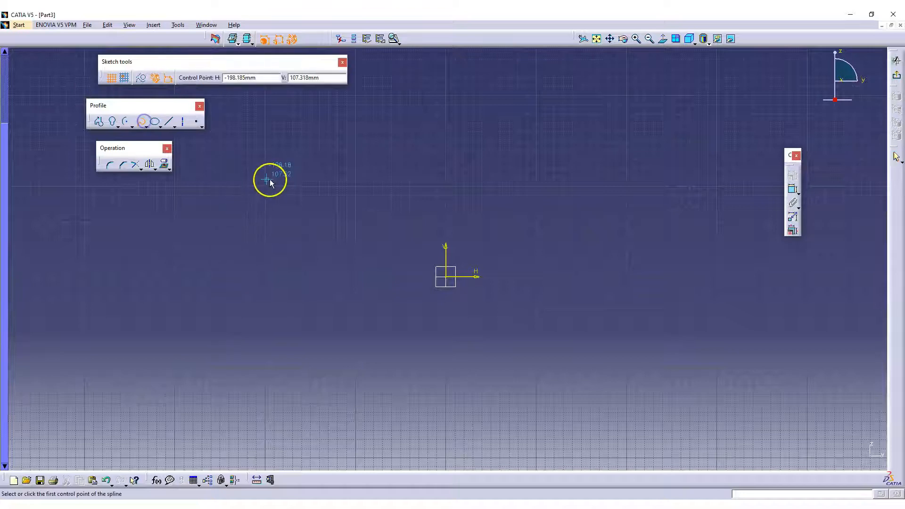
{"action": "left_click", "coordinate": [243, 197]}
{"action": "mouse_move", "coordinate": [351, 187]}
{"action": "middle_mouse_down"}
{"action": "mouse_move", "coordinate": [333, 166]}
{"action": "mouse_move", "coordinate": [391, 244]}
{"action": "middle_mouse_up"}
{"action": "left_click", "coordinate": [386, 186]}
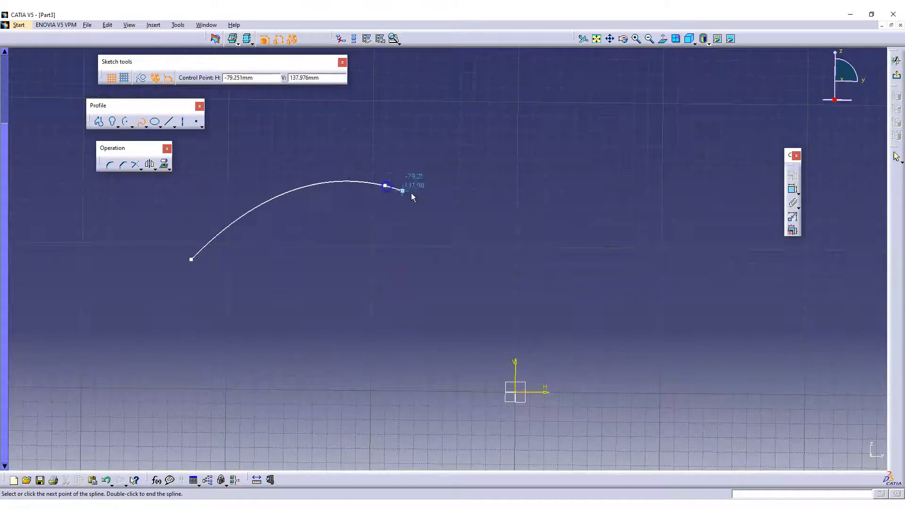
{"action": "left_click", "coordinate": [598, 247]}
{"action": "middle_click_drag", "start_coordinate": [658, 244], "coordinate": [434, 273]}
{"action": "left_click", "coordinate": [584, 227]}
{"action": "left_click", "coordinate": [760, 305]}
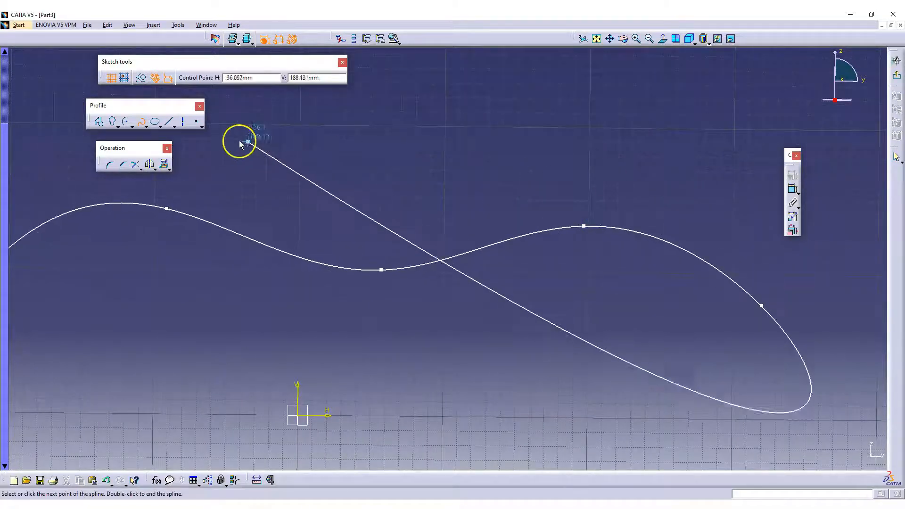
{"action": "left_click", "coordinate": [140, 122]}
Step: Reshape the spline by slightly shifting its second control point and moving its middle control point down and to the left
{"action": "mouse_move", "coordinate": [329, 195]}
{"action": "middle_mouse_down"}
{"action": "mouse_move", "coordinate": [448, 169]}
{"action": "mouse_move", "coordinate": [487, 169]}
{"action": "middle_mouse_up"}
{"action": "mouse_move", "coordinate": [326, 185]}
{"action": "left_mouse_down"}
{"action": "mouse_move", "coordinate": [323, 230]}
{"action": "mouse_move", "coordinate": [355, 305]}
{"action": "mouse_move", "coordinate": [342, 141]}
{"action": "mouse_move", "coordinate": [372, 200]}
{"action": "mouse_move", "coordinate": [355, 185]}
{"action": "mouse_move", "coordinate": [224, 208]}
{"action": "mouse_move", "coordinate": [314, 184]}
{"action": "left_mouse_up"}
{"action": "mouse_move", "coordinate": [649, 203]}
{"action": "middle_mouse_down"}
{"action": "mouse_move", "coordinate": [447, 216]}
{"action": "mouse_move", "coordinate": [622, 240]}
{"action": "middle_mouse_up"}
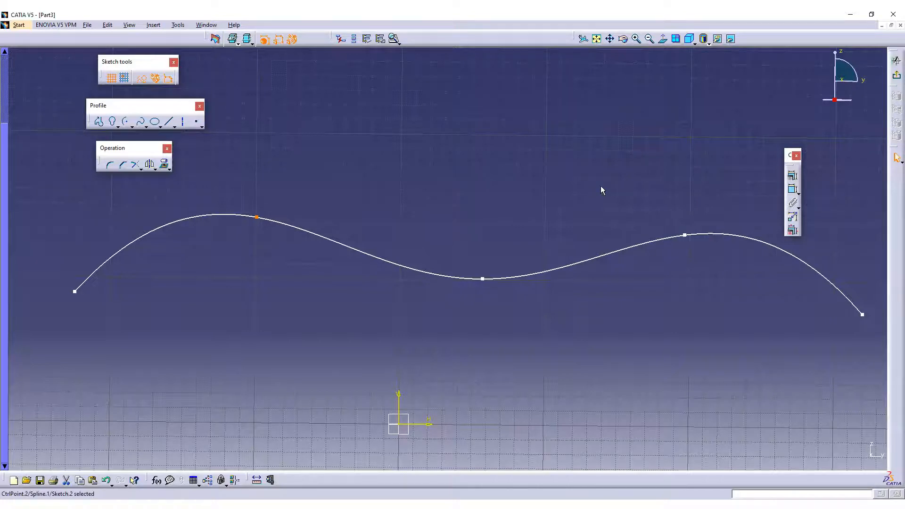
{"action": "mouse_move", "coordinate": [485, 280]}
{"action": "left_mouse_down"}
{"action": "mouse_move", "coordinate": [446, 149]}
{"action": "mouse_move", "coordinate": [472, 286]}
{"action": "left_mouse_up"}
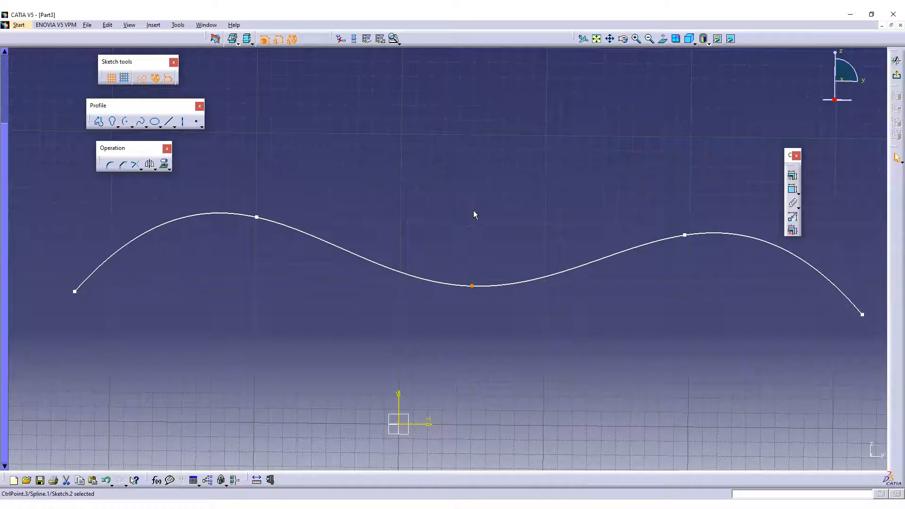
Step: Place a row of separate points at varying heights above the spline
{"action": "left_click", "coordinate": [196, 121]}
{"action": "left_click", "coordinate": [321, 117]}
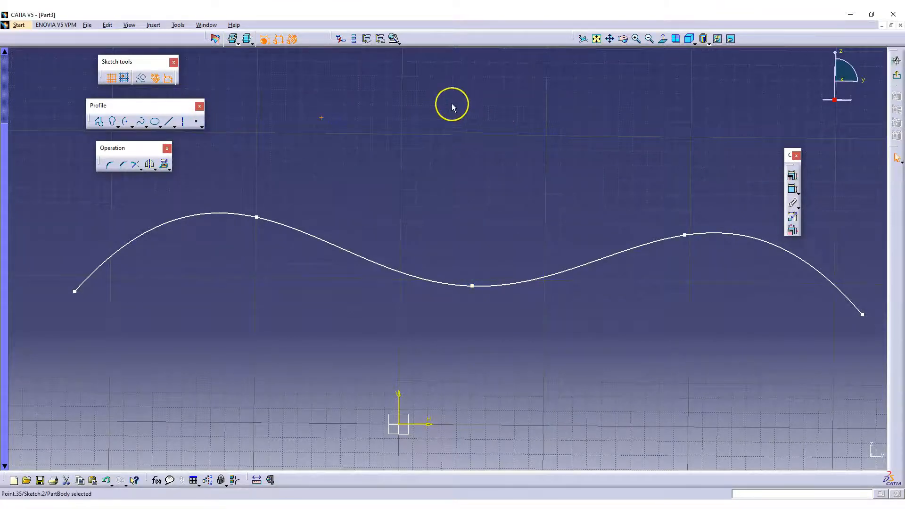
{"action": "left_click", "coordinate": [196, 122]}
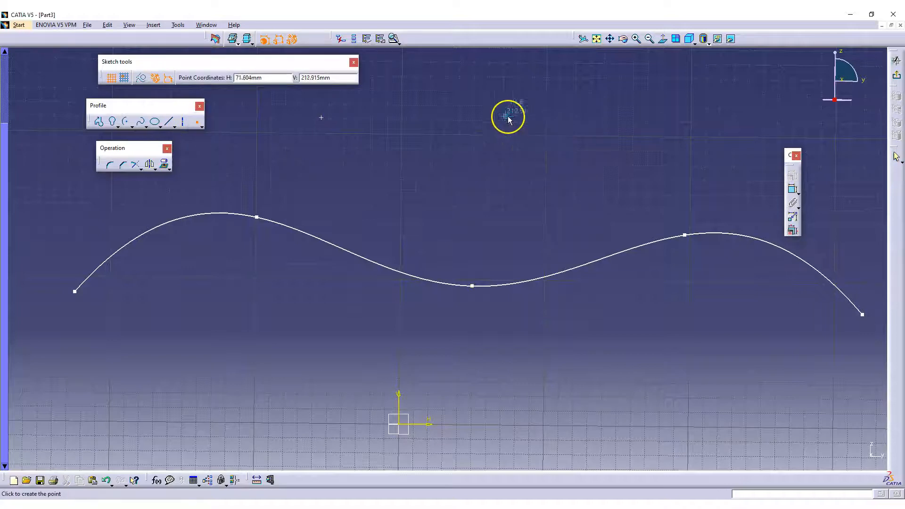
{"action": "left_click", "coordinate": [626, 126]}
{"action": "left_click", "coordinate": [729, 169]}
{"action": "middle_click_drag", "start_coordinate": [730, 170], "coordinate": [519, 212]}
{"action": "left_click", "coordinate": [665, 165]}
{"action": "left_click", "coordinate": [198, 123]}
Step: Draw a second spline through four of the existing points and move its third control point well above the others
{"action": "left_click", "coordinate": [141, 121]}
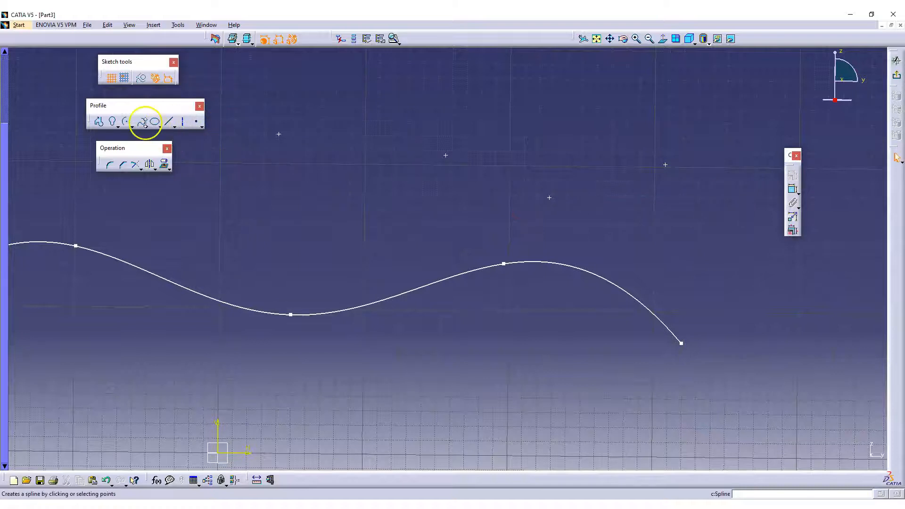
{"action": "left_click", "coordinate": [278, 134]}
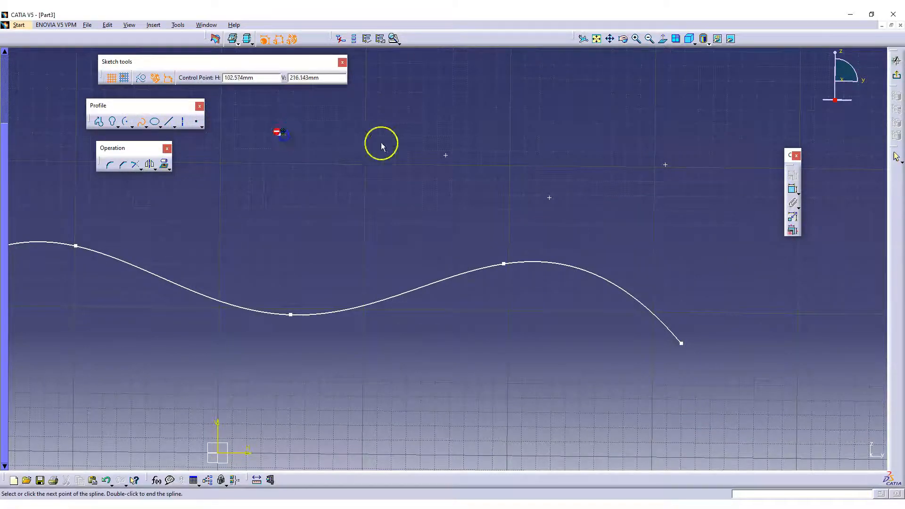
{"action": "left_click", "coordinate": [446, 155]}
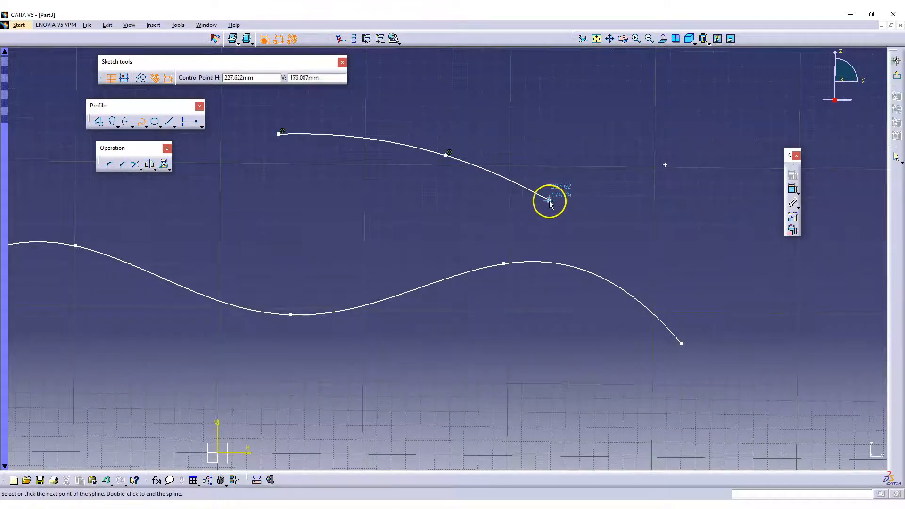
{"action": "left_click", "coordinate": [550, 197]}
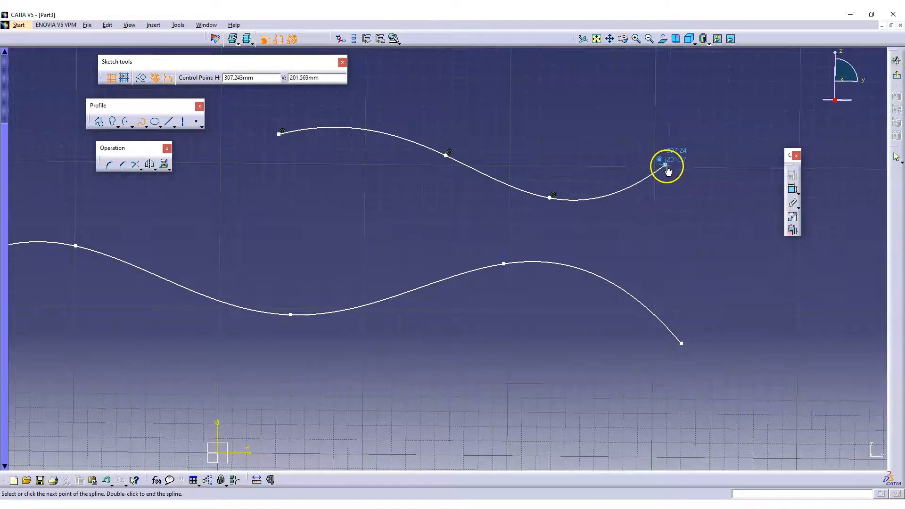
{"action": "left_click", "coordinate": [664, 165]}
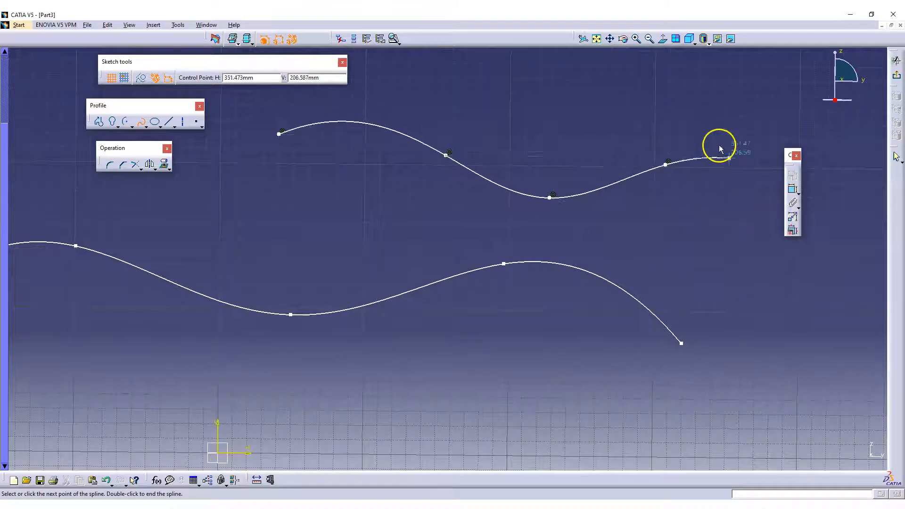
{"action": "key", "text": "Escape"}
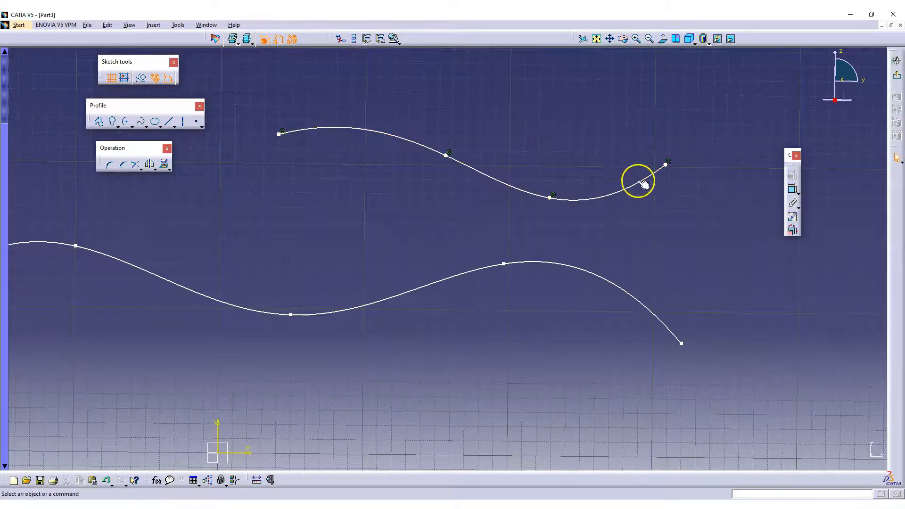
{"action": "left_click_drag", "start_coordinate": [553, 195], "coordinate": [592, 83]}
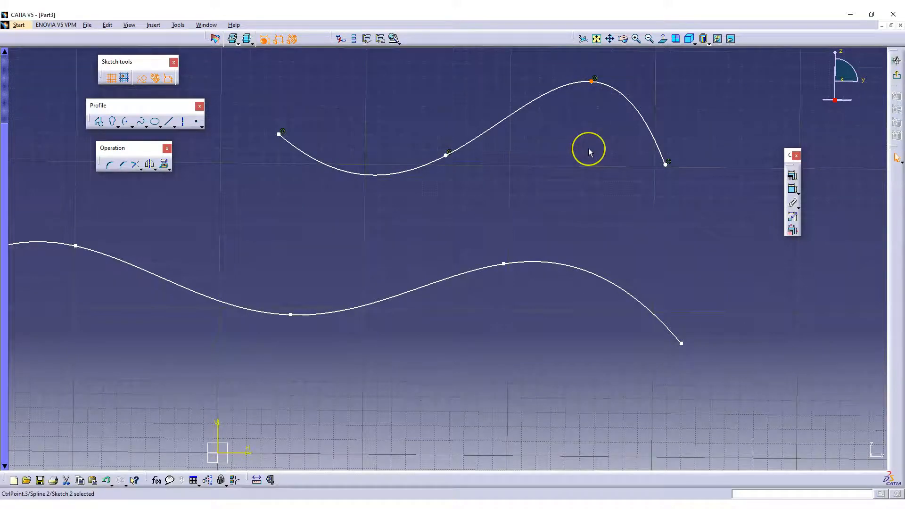
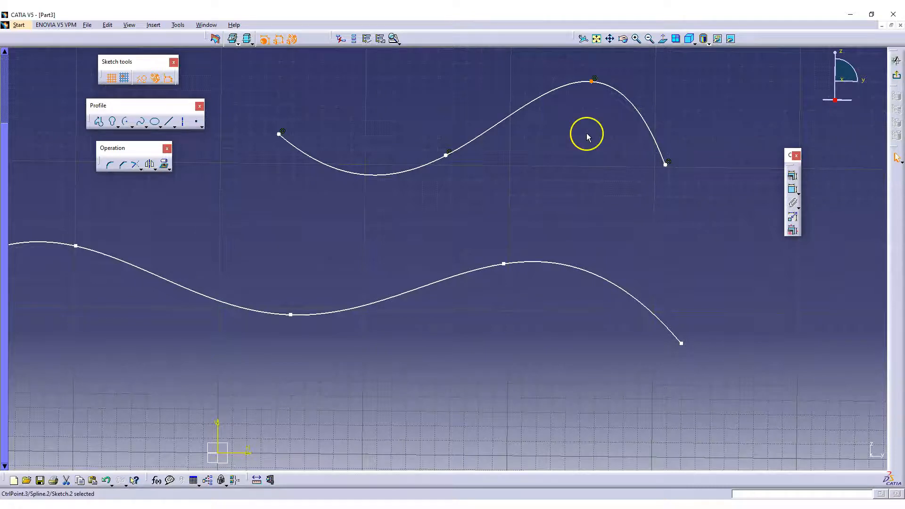
Step: Undo the last changes to the upper spline and clear all splines and points from the sketch
{"action": "key", "text": "ctrl+z"}
{"action": "key", "text": "ctrl+z"}
{"action": "mouse_move", "coordinate": [543, 149]}
{"action": "middle_mouse_down"}
{"action": "mouse_move", "coordinate": [603, 135]}
{"action": "mouse_move", "coordinate": [655, 186]}
{"action": "middle_mouse_up"}
{"action": "left_click", "coordinate": [603, 134]}
{"action": "left_click_drag", "start_coordinate": [201, 137], "coordinate": [749, 353]}
{"action": "key", "text": "Delete"}
{"action": "mouse_move", "coordinate": [686, 297]}
{"action": "middle_mouse_down"}
{"action": "mouse_move", "coordinate": [646, 244]}
{"action": "mouse_move", "coordinate": [557, 214]}
{"action": "mouse_move", "coordinate": [486, 219]}
{"action": "mouse_move", "coordinate": [467, 179]}
{"action": "middle_mouse_up"}
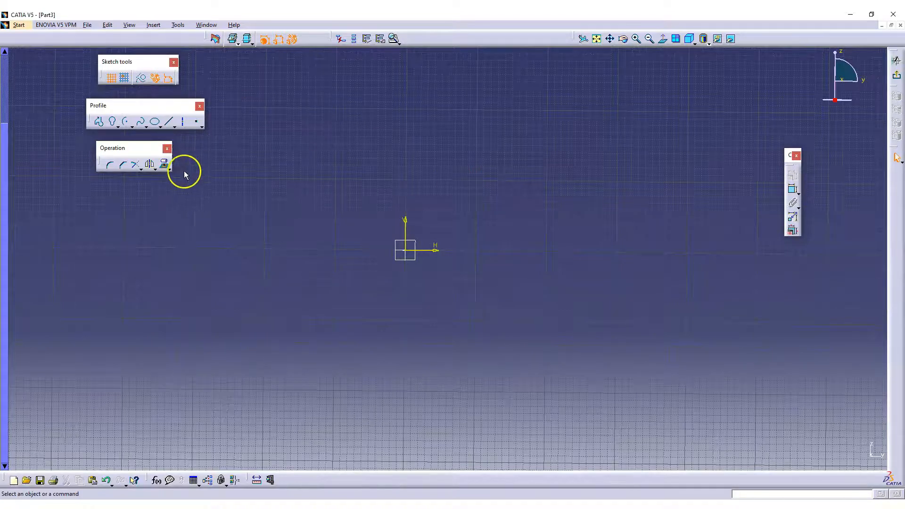
{"action": "left_click", "coordinate": [158, 125]}
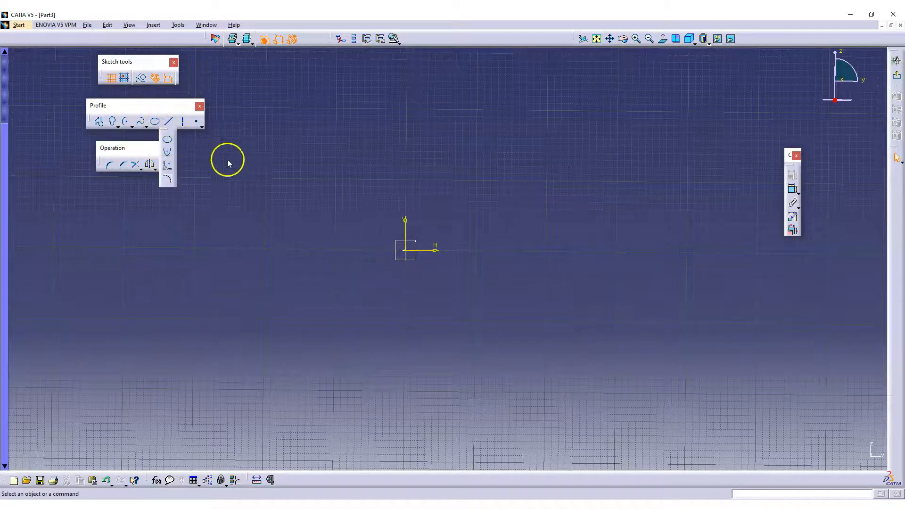
{"action": "left_click", "coordinate": [202, 126]}
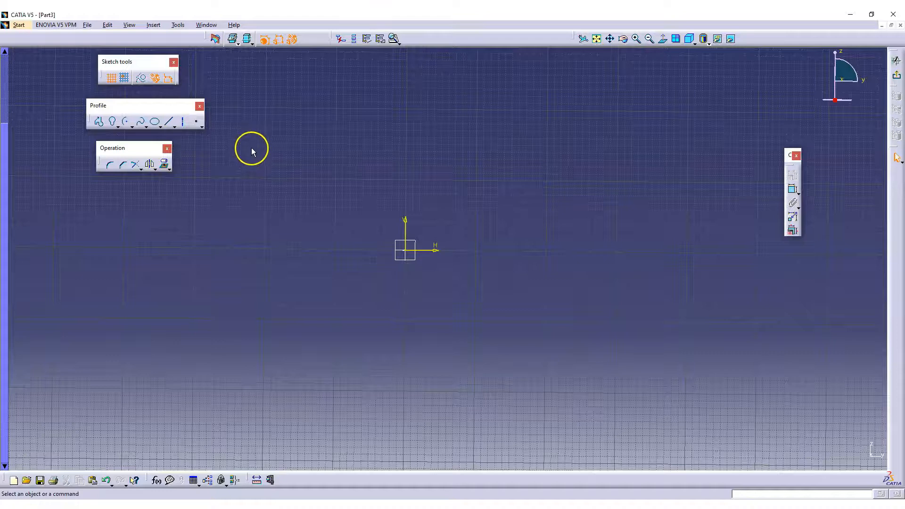
Step: Draw a wide centered rectangle with its centre on the sketch origin
{"action": "left_click", "coordinate": [132, 126]}
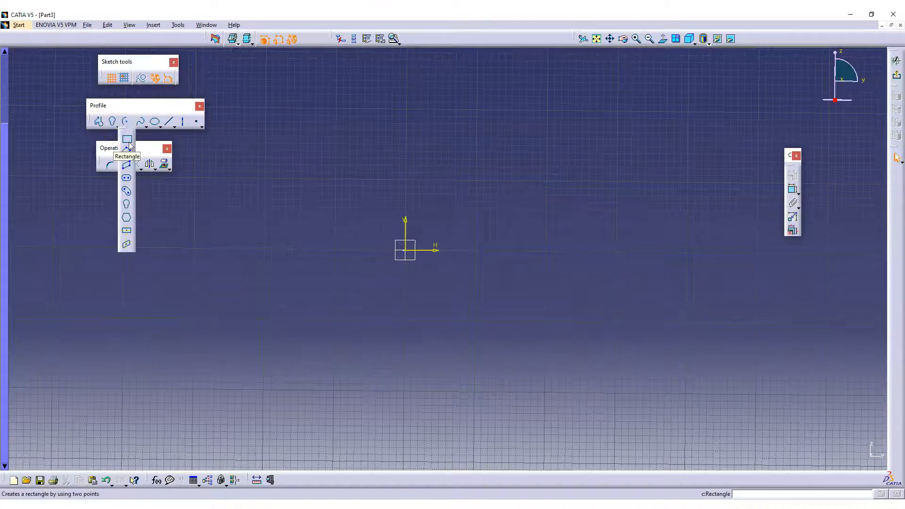
{"action": "left_click", "coordinate": [128, 139]}
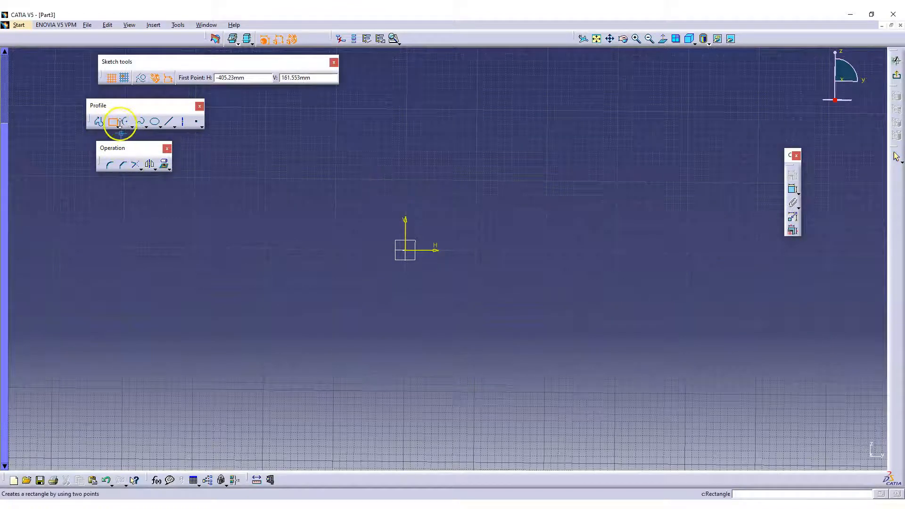
{"action": "left_click", "coordinate": [119, 124]}
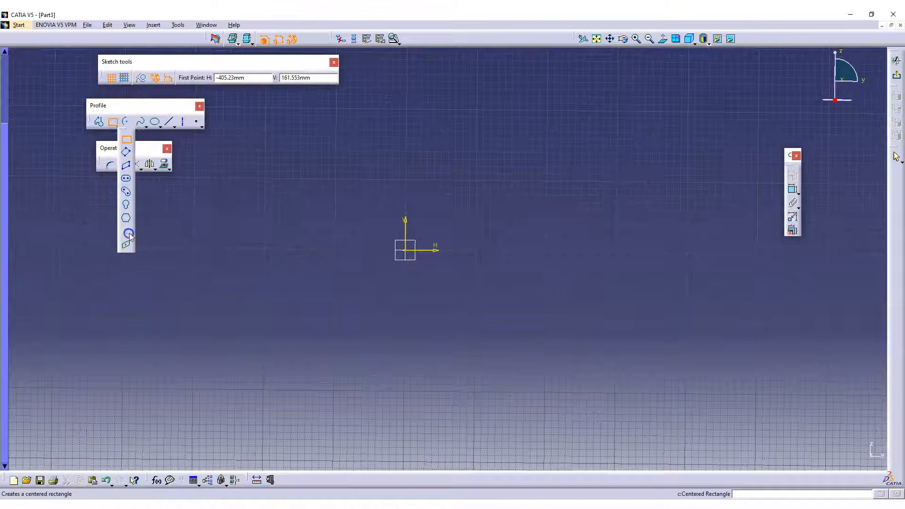
{"action": "left_click", "coordinate": [129, 235]}
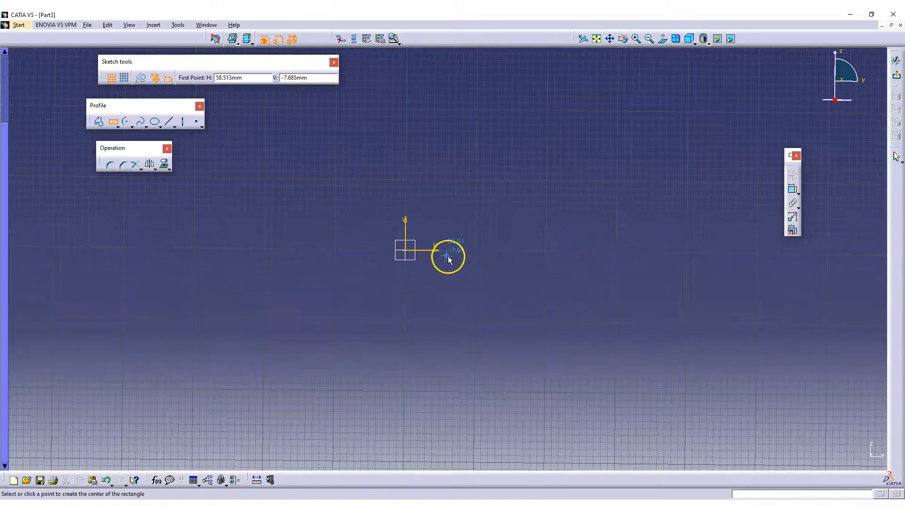
{"action": "left_click", "coordinate": [664, 40]}
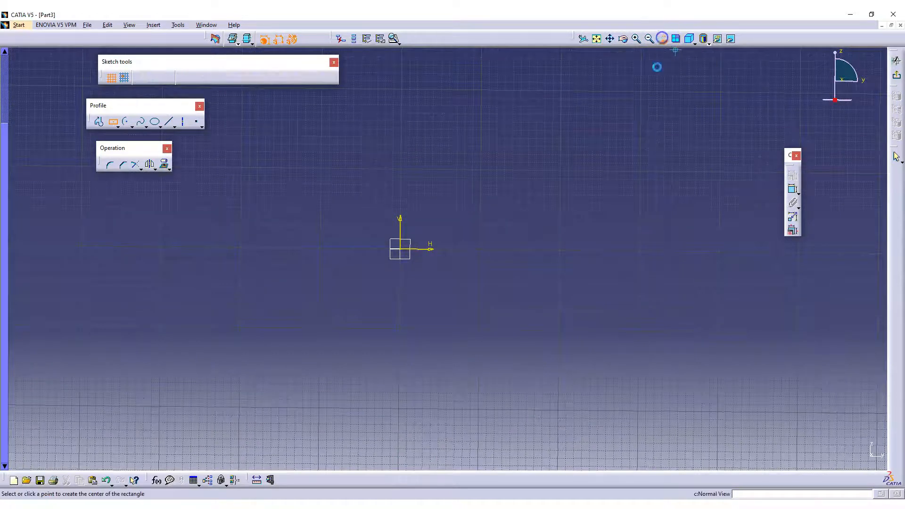
{"action": "middle_click_drag", "start_coordinate": [475, 278], "coordinate": [488, 198]}
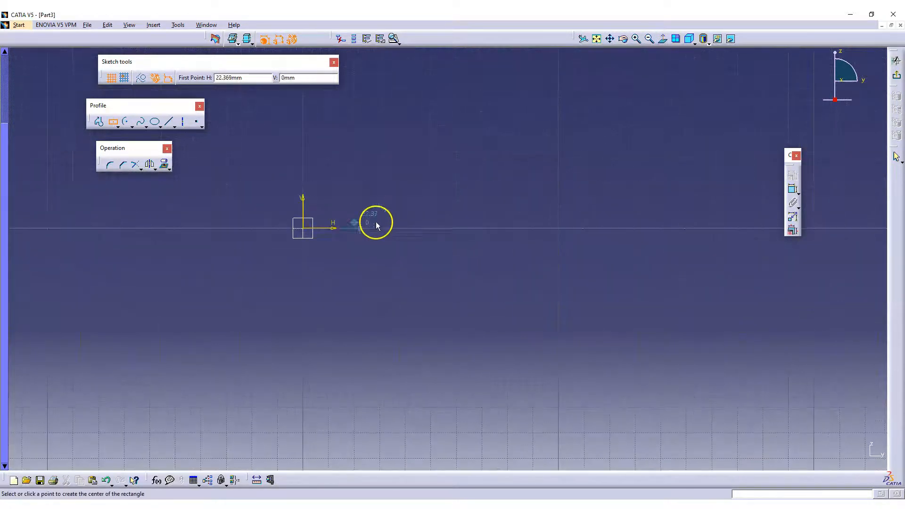
{"action": "left_click", "coordinate": [302, 230]}
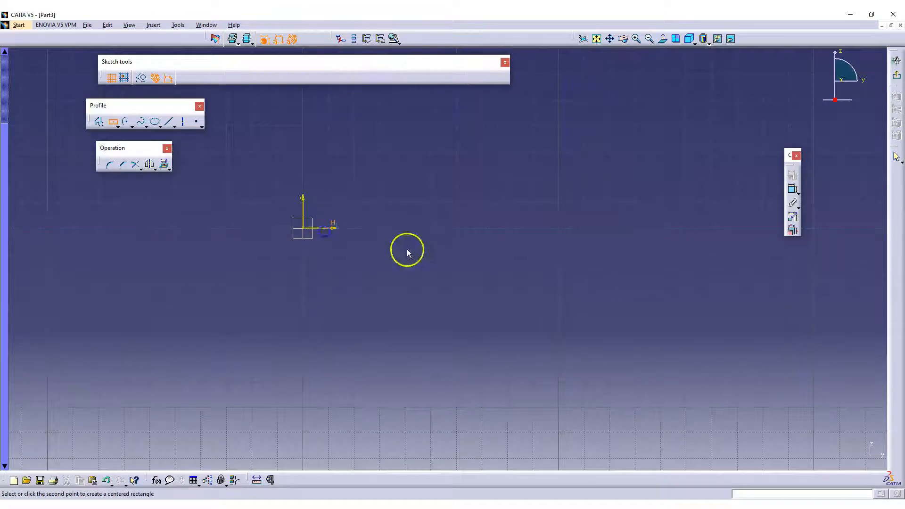
{"action": "left_click", "coordinate": [595, 343]}
Step: Shift the rectangle to the right of the origin by its top edge and raise its bottom edge close to the horizontal axis
{"action": "mouse_move", "coordinate": [623, 234]}
{"action": "middle_mouse_down"}
{"action": "mouse_move", "coordinate": [628, 222]}
{"action": "mouse_move", "coordinate": [552, 226]}
{"action": "middle_mouse_up"}
{"action": "left_click", "coordinate": [661, 38]}
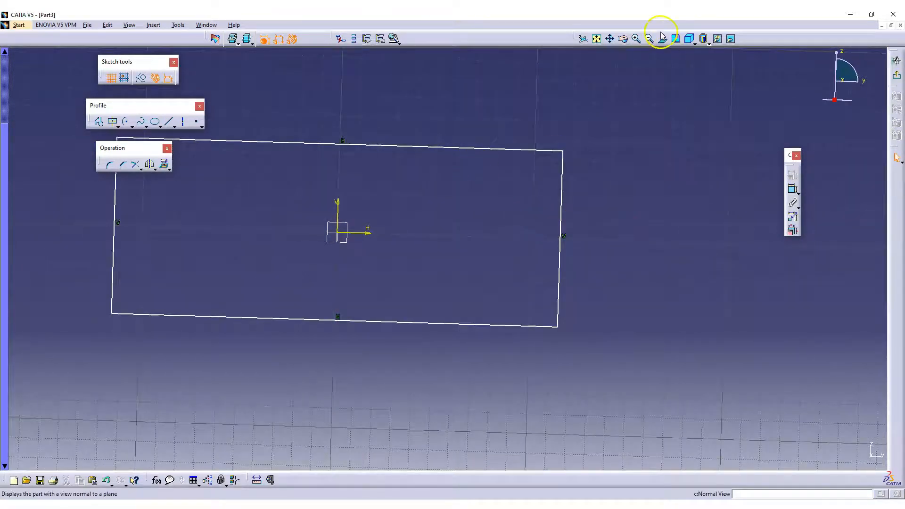
{"action": "left_click_drag", "start_coordinate": [444, 152], "coordinate": [716, 117]}
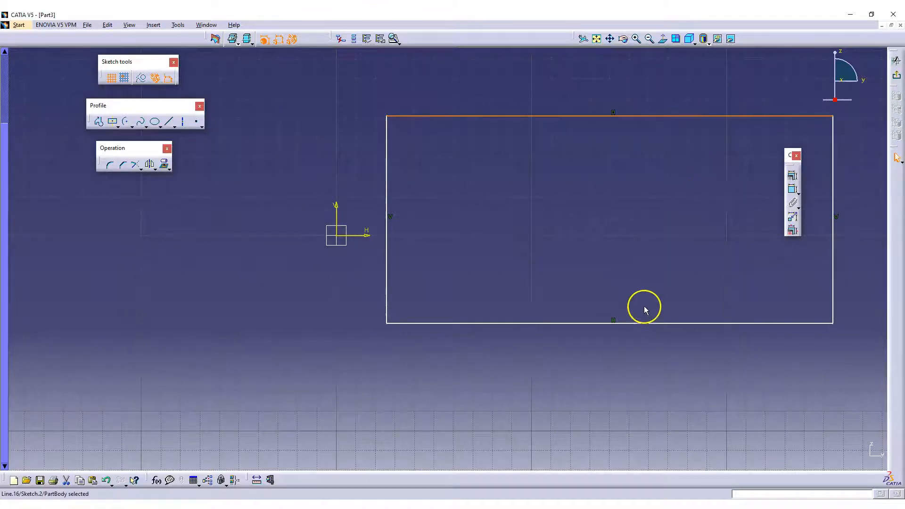
{"action": "left_click_drag", "start_coordinate": [645, 325], "coordinate": [629, 238]}
Step: Constrain the rectangle's bottom edge with Coincidence to the horizontal axis
{"action": "left_click", "coordinate": [599, 233]}
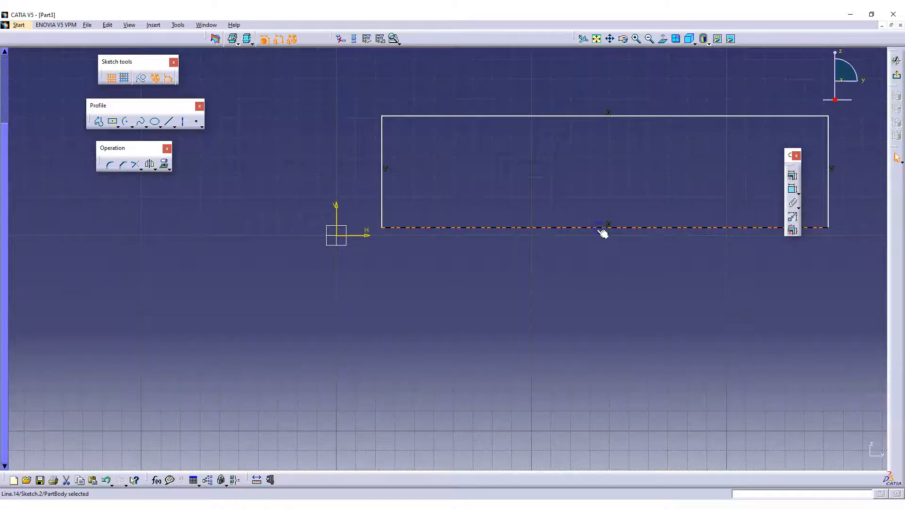
{"action": "left_click", "coordinate": [349, 235], "text": "ctrl"}
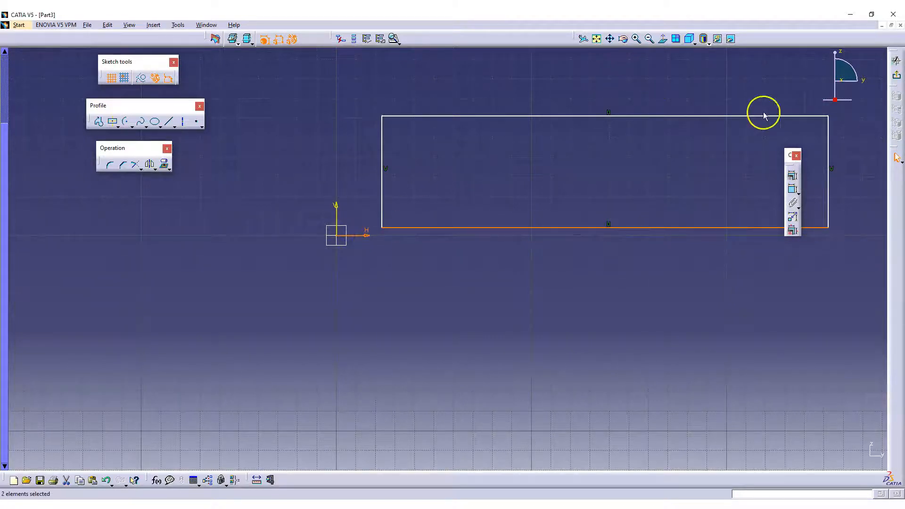
{"action": "left_click", "coordinate": [791, 176]}
{"action": "left_click", "coordinate": [670, 123]}
{"action": "left_click", "coordinate": [645, 213]}
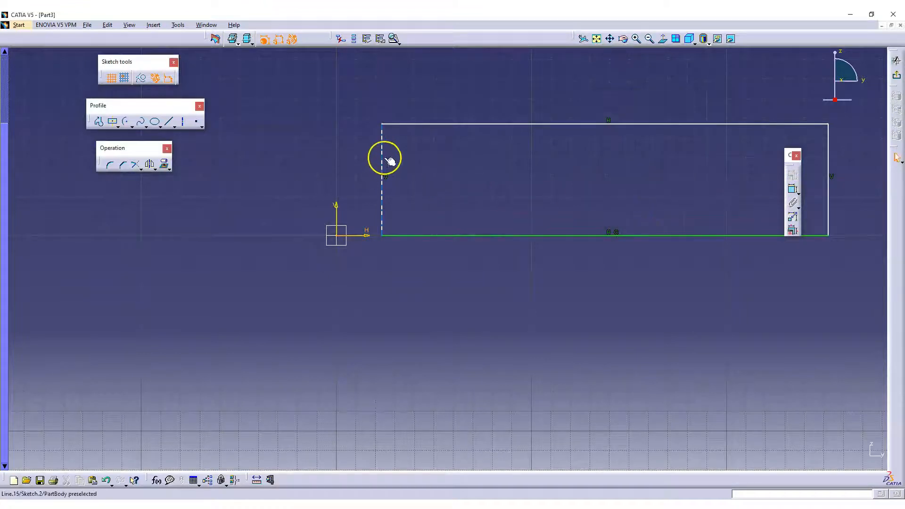
Step: Constrain the rectangle's left edge with Coincidence to the vertical axis
{"action": "left_click", "coordinate": [382, 162]}
{"action": "left_click", "coordinate": [338, 206], "text": "ctrl"}
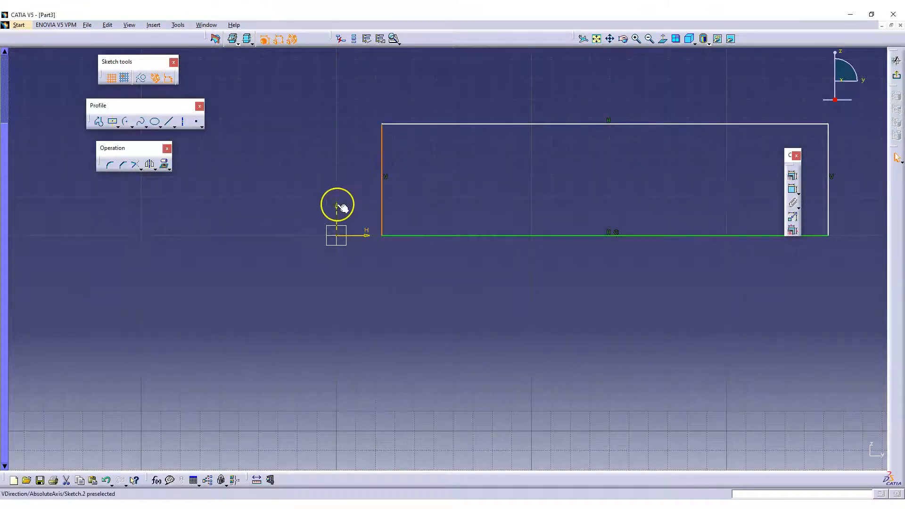
{"action": "left_click", "coordinate": [792, 175]}
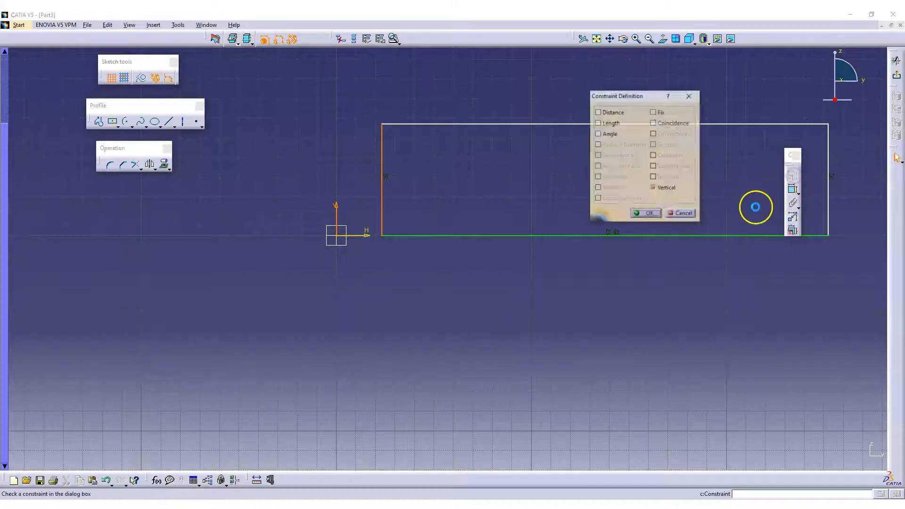
{"action": "left_click", "coordinate": [670, 125]}
{"action": "left_click", "coordinate": [645, 213]}
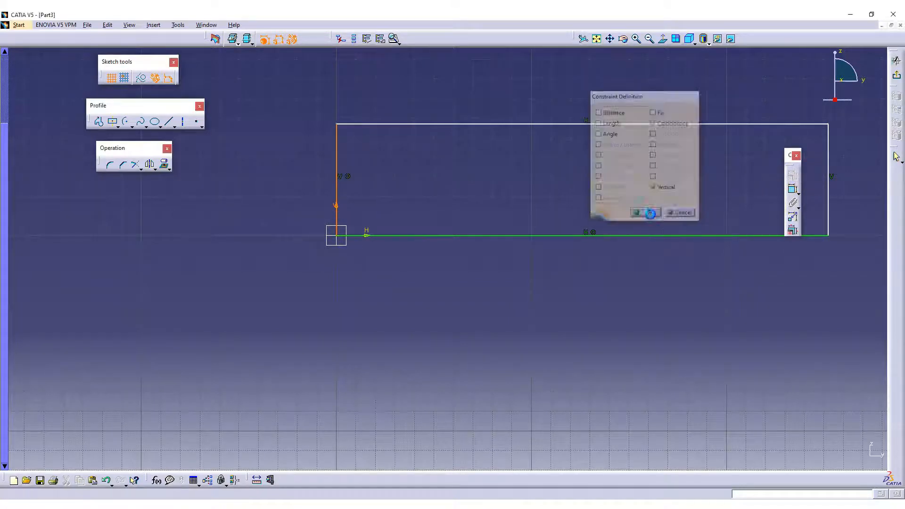
Step: Raise the rectangle's top edge to make the profile taller
{"action": "left_click_drag", "start_coordinate": [586, 125], "coordinate": [582, 71]}
{"action": "middle_click_drag", "start_coordinate": [624, 100], "coordinate": [517, 161]}
{"action": "left_click", "coordinate": [625, 184]}
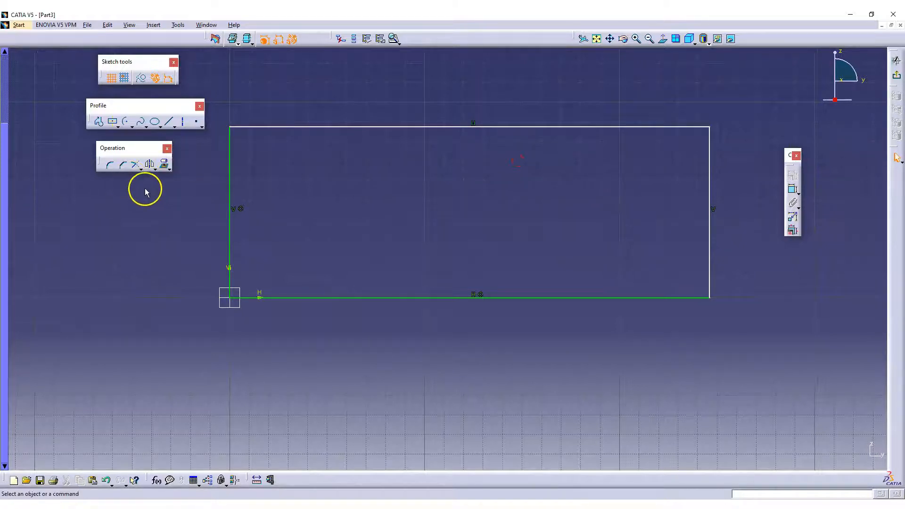
Step: Round the rectangle's upper-left corner with the Corner tool at a radius of about 15 mm
{"action": "left_click", "coordinate": [109, 165]}
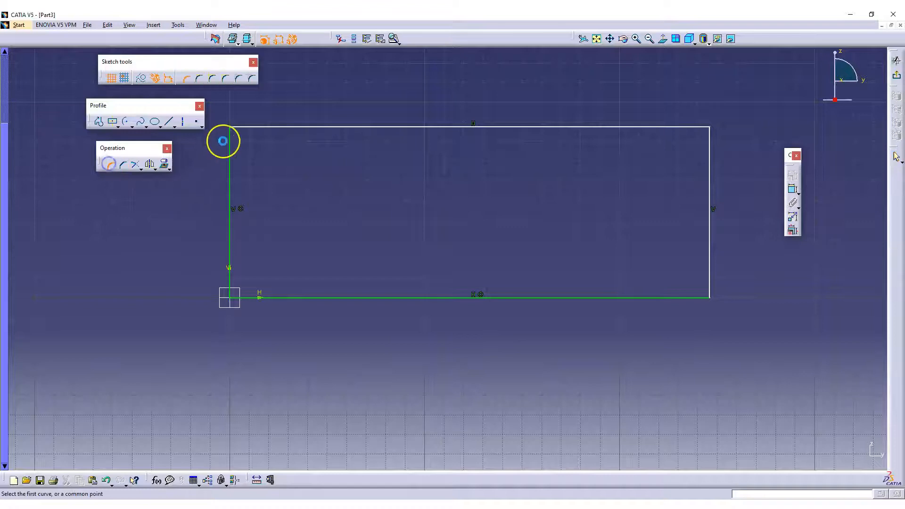
{"action": "left_click", "coordinate": [254, 127]}
{"action": "left_click", "coordinate": [228, 144]}
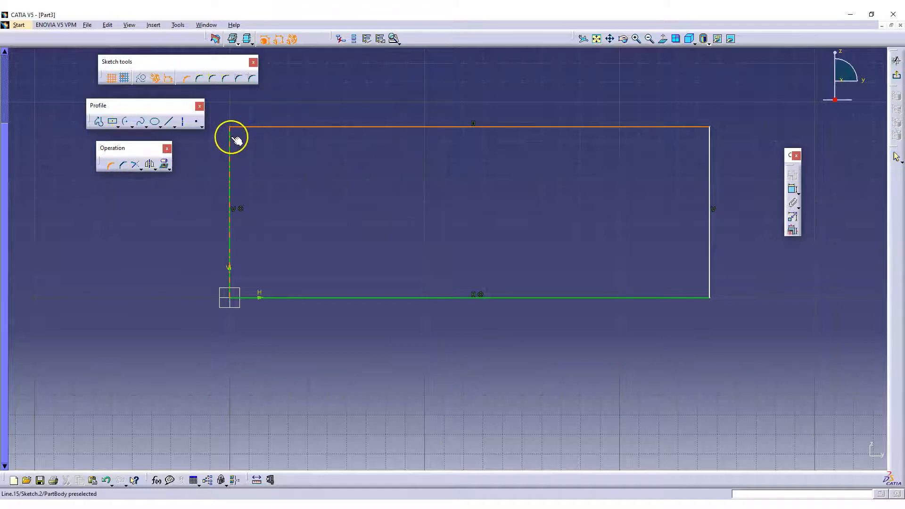
{"action": "left_click", "coordinate": [241, 142]}
{"action": "left_click", "coordinate": [323, 177]}
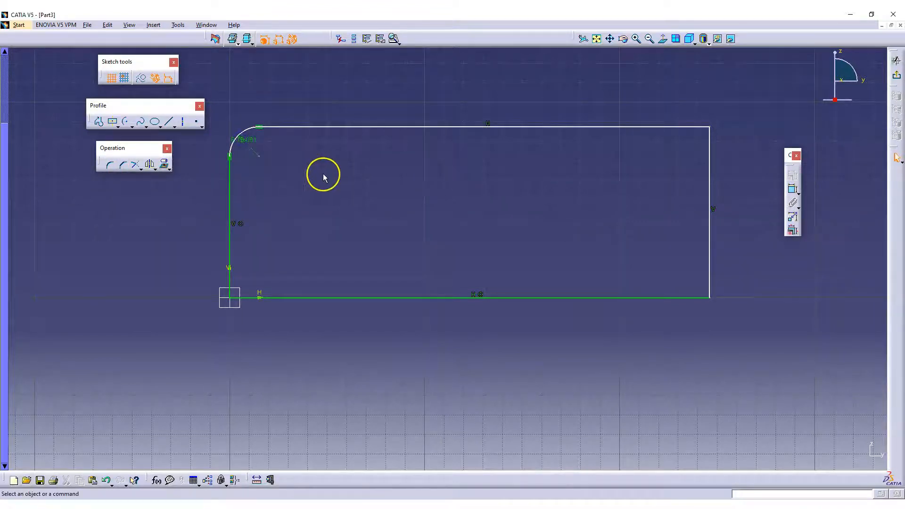
Step: Round the rectangle's upper-right corner with the Corner tool at a radius of about 26 mm
{"action": "left_click", "coordinate": [110, 164]}
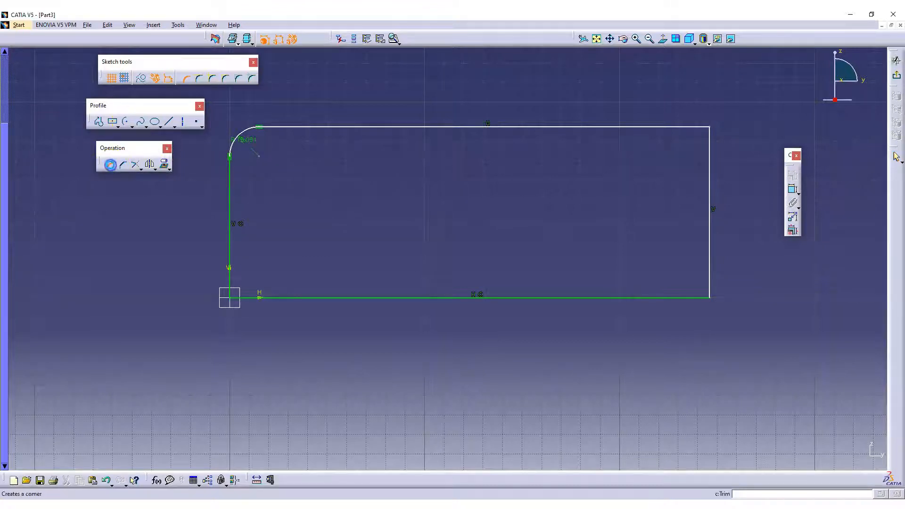
{"action": "left_click", "coordinate": [666, 127]}
{"action": "left_click", "coordinate": [709, 138]}
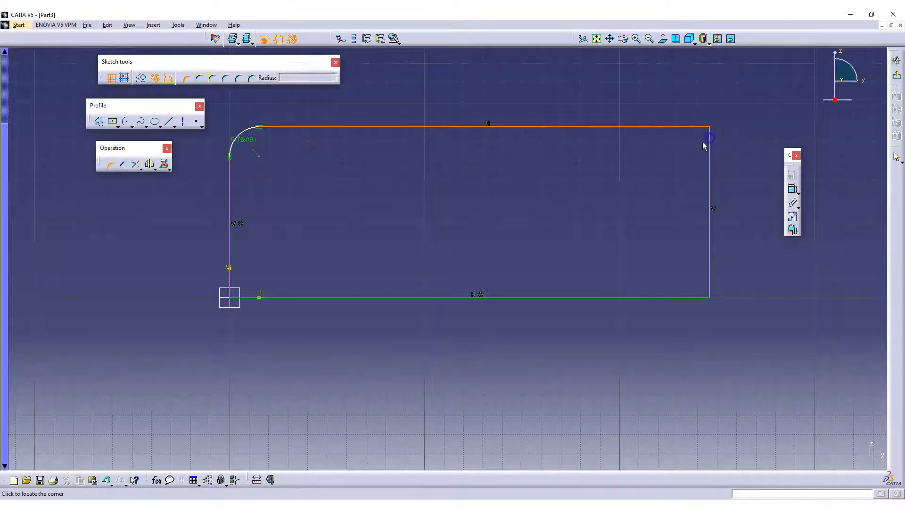
{"action": "left_click", "coordinate": [696, 156]}
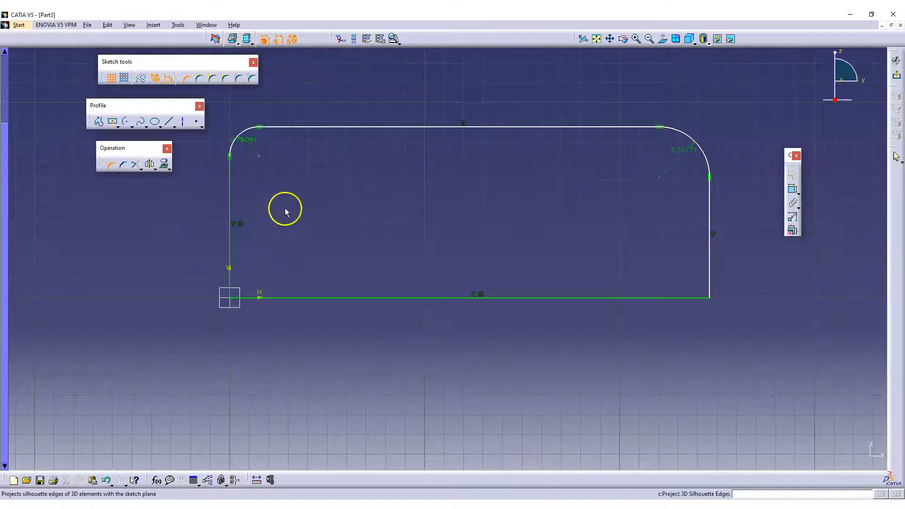
Step: Round the rectangle's lower-right corner to a radius of about 27 mm and its lower-left corner to about 23 mm
{"action": "left_click", "coordinate": [669, 297]}
{"action": "left_click", "coordinate": [709, 272]}
{"action": "left_click", "coordinate": [693, 283]}
{"action": "left_click", "coordinate": [280, 297]}
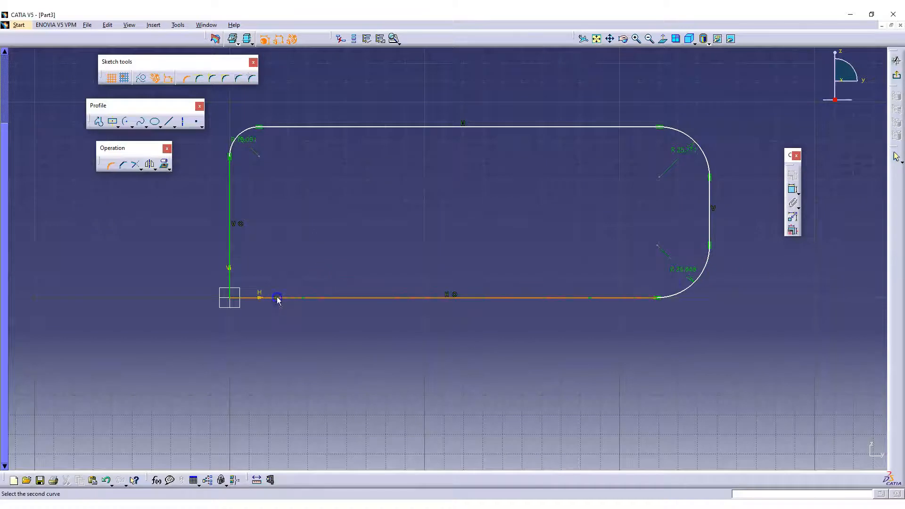
{"action": "left_click", "coordinate": [231, 279]}
{"action": "left_click", "coordinate": [237, 272]}
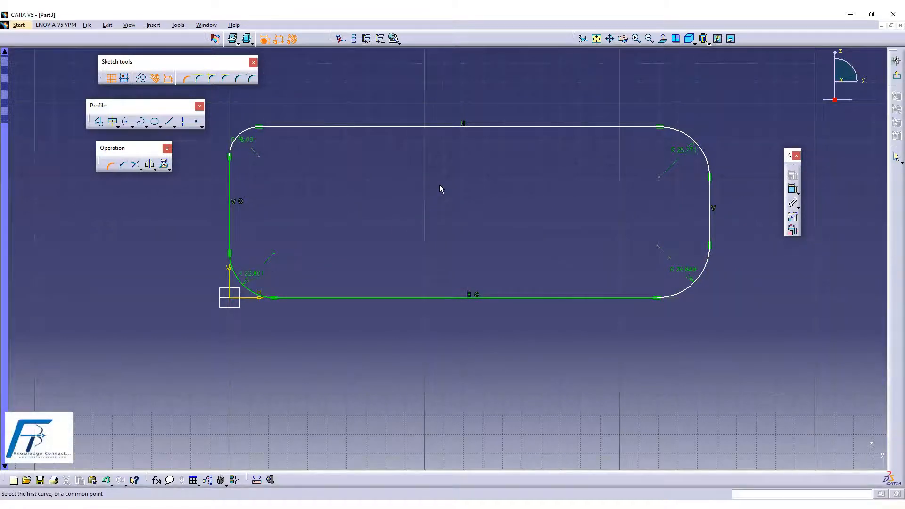
Step: Delete the entire rounded rectangle from the sketch
{"action": "middle_click_drag", "start_coordinate": [503, 161], "coordinate": [499, 210]}
{"action": "left_click_drag", "start_coordinate": [247, 121], "coordinate": [718, 344]}
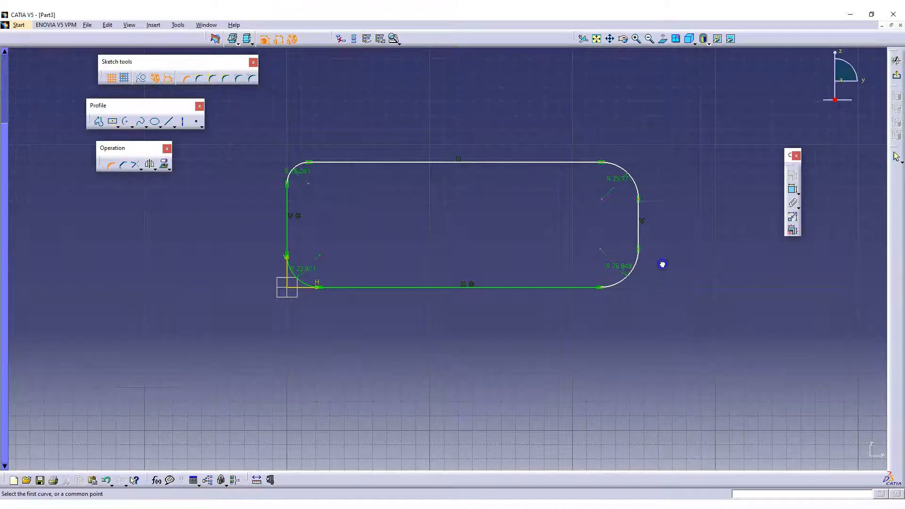
{"action": "left_click", "coordinate": [112, 166]}
{"action": "mouse_move", "coordinate": [244, 126]}
{"action": "left_mouse_down"}
{"action": "mouse_move", "coordinate": [660, 333]}
{"action": "mouse_move", "coordinate": [675, 327]}
{"action": "left_mouse_up"}
{"action": "key", "text": "Delete"}
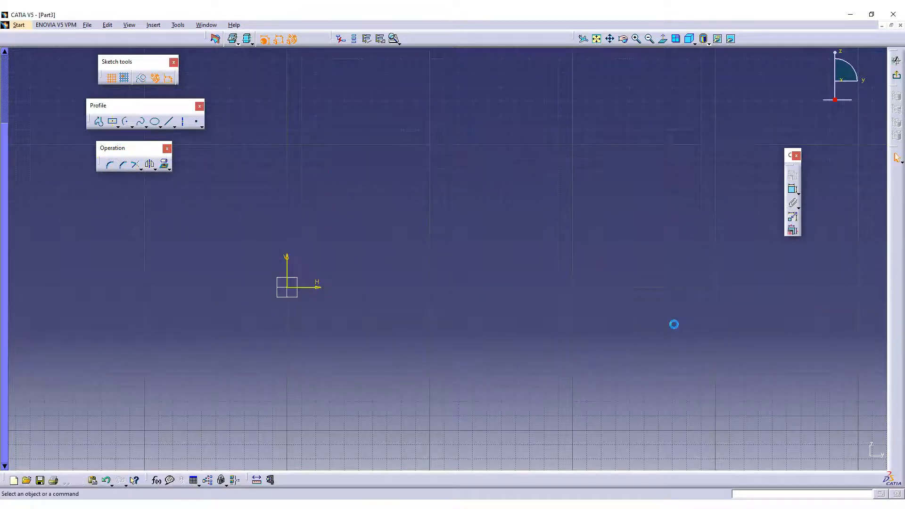
Step: Draw a centered rectangle in the area above and to the right of the sketch origin
{"action": "left_click", "coordinate": [112, 121]}
{"action": "left_click", "coordinate": [446, 172]}
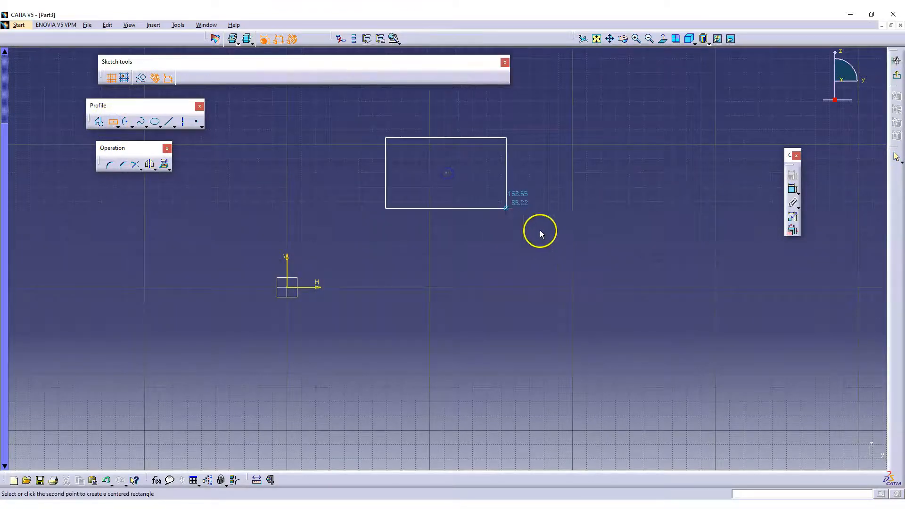
{"action": "left_click", "coordinate": [592, 236]}
{"action": "left_click", "coordinate": [650, 218]}
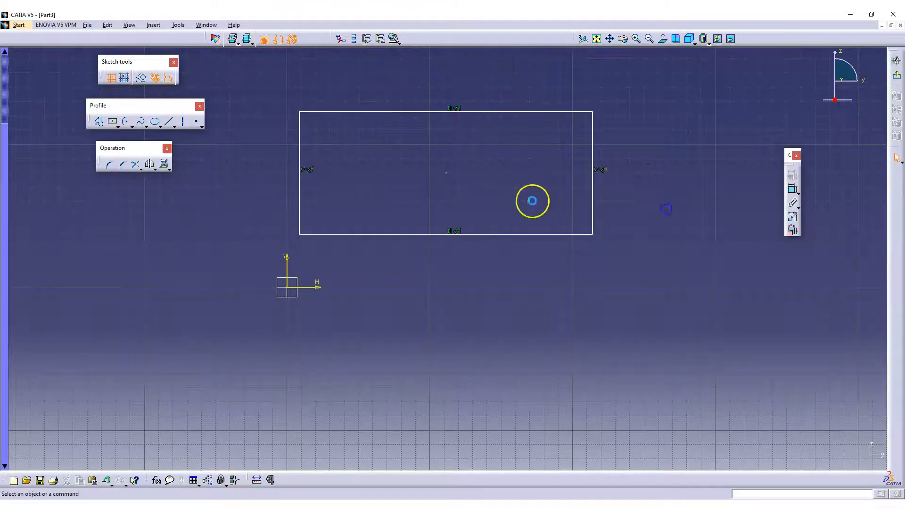
{"action": "left_click", "coordinate": [444, 171]}
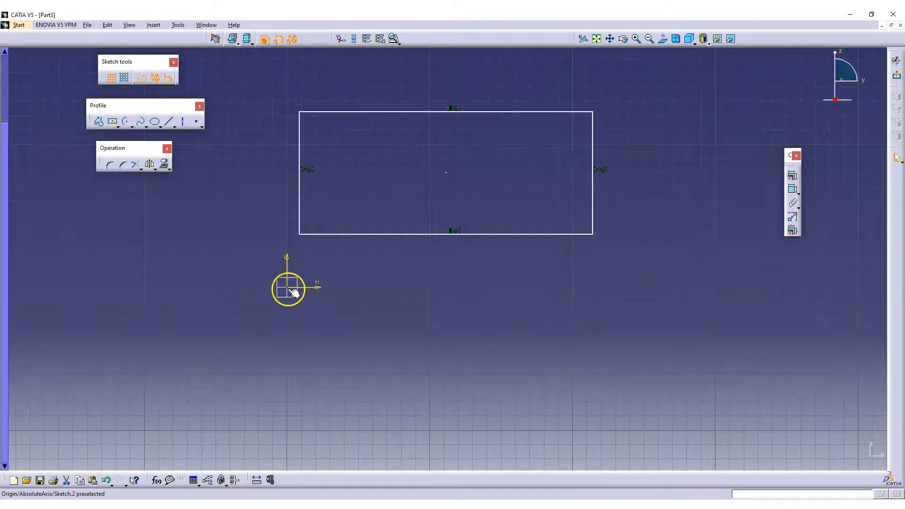
{"action": "left_click", "coordinate": [792, 175]}
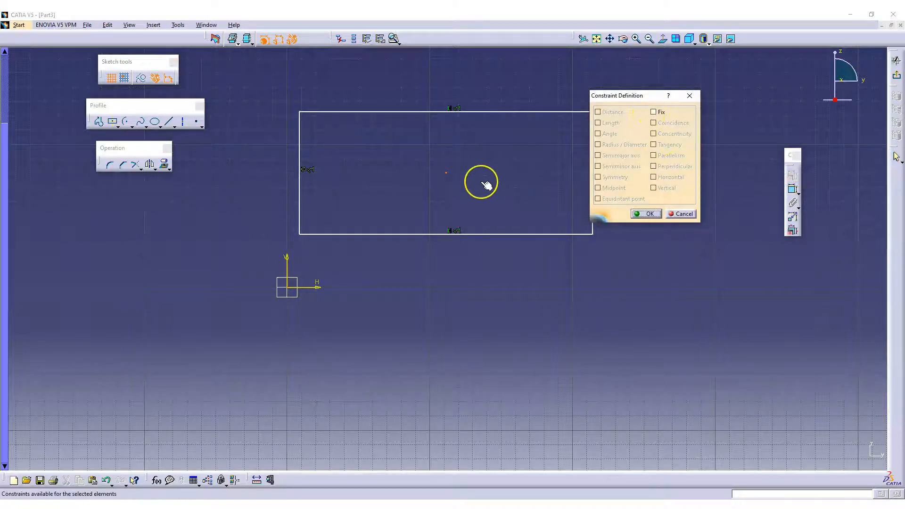
{"action": "left_click", "coordinate": [680, 214]}
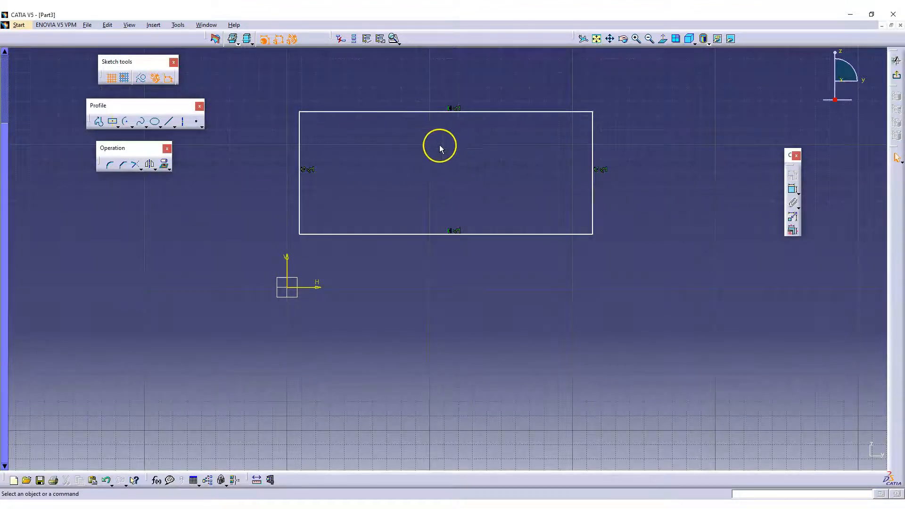
Step: Apply a Fix constraint to the rectangle's center point and enlarge the rectangle slightly by its bottom edge
{"action": "left_click", "coordinate": [446, 173]}
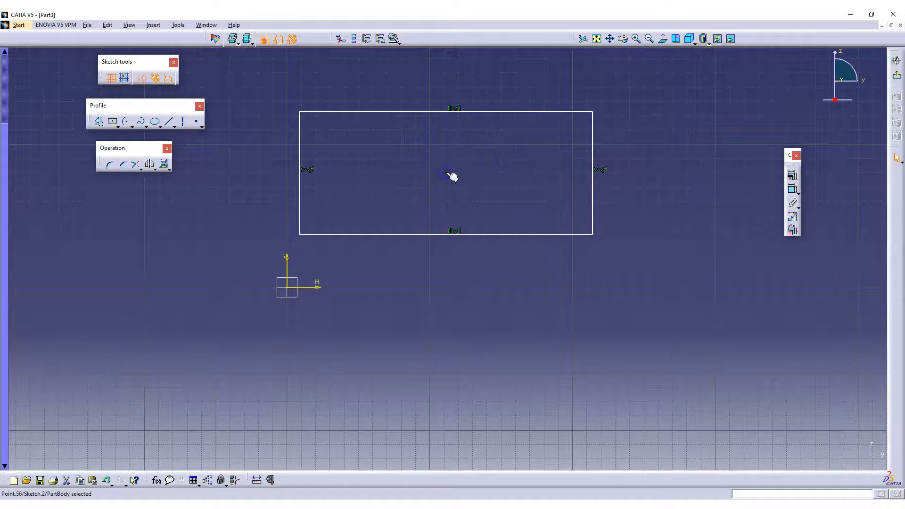
{"action": "left_click", "coordinate": [292, 288], "text": "ctrl"}
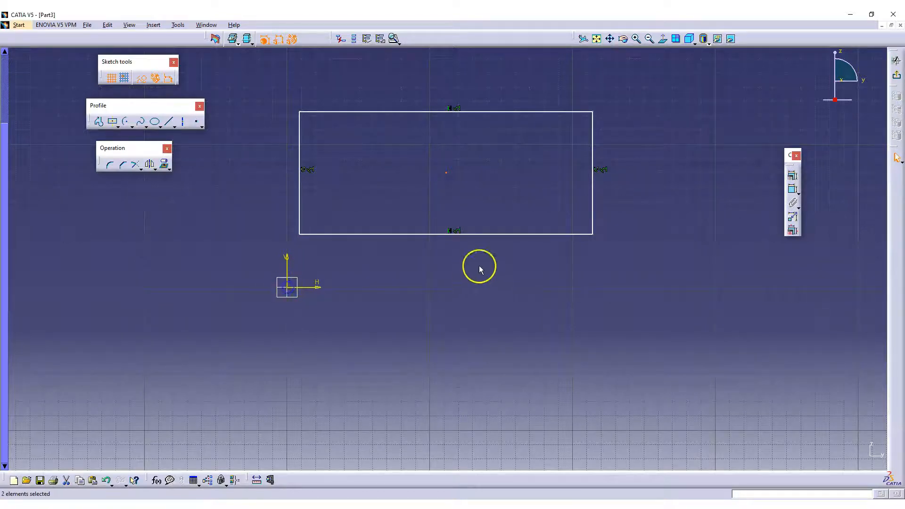
{"action": "left_click", "coordinate": [792, 174]}
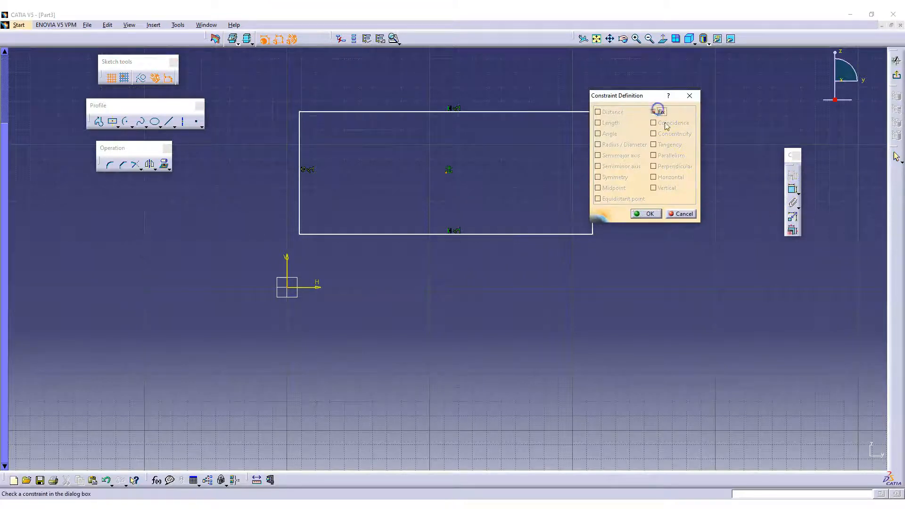
{"action": "left_click", "coordinate": [646, 213]}
{"action": "left_click", "coordinate": [684, 225]}
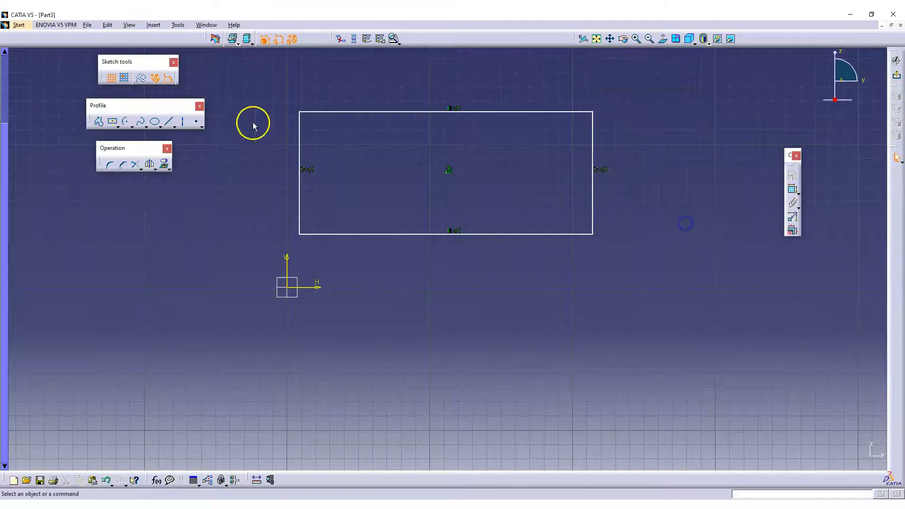
{"action": "mouse_move", "coordinate": [353, 239]}
{"action": "left_mouse_down"}
{"action": "mouse_move", "coordinate": [373, 242]}
{"action": "mouse_move", "coordinate": [362, 248]}
{"action": "mouse_move", "coordinate": [361, 240]}
{"action": "left_mouse_up"}
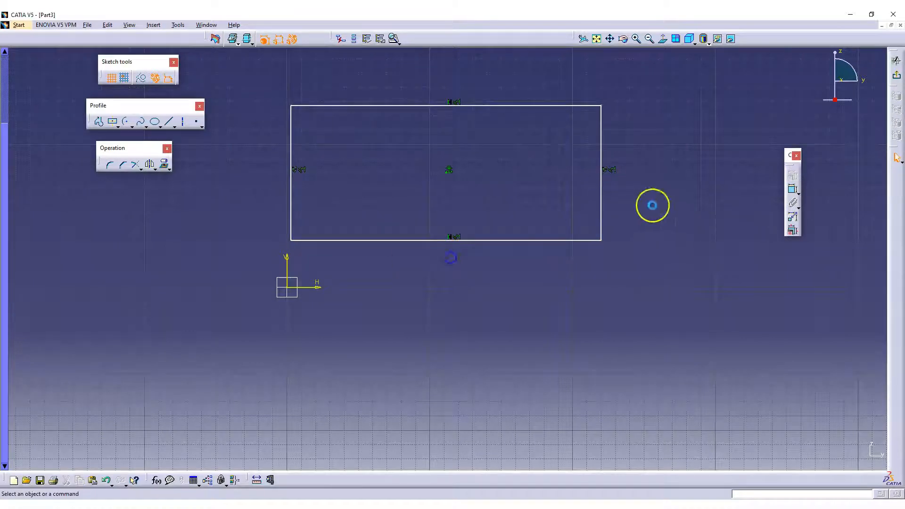
Step: Dimension the rectangle's width below the profile and its height beside the right edge
{"action": "left_click", "coordinate": [792, 189]}
{"action": "left_click", "coordinate": [528, 242]}
{"action": "left_click", "coordinate": [527, 269]}
{"action": "left_click", "coordinate": [792, 188]}
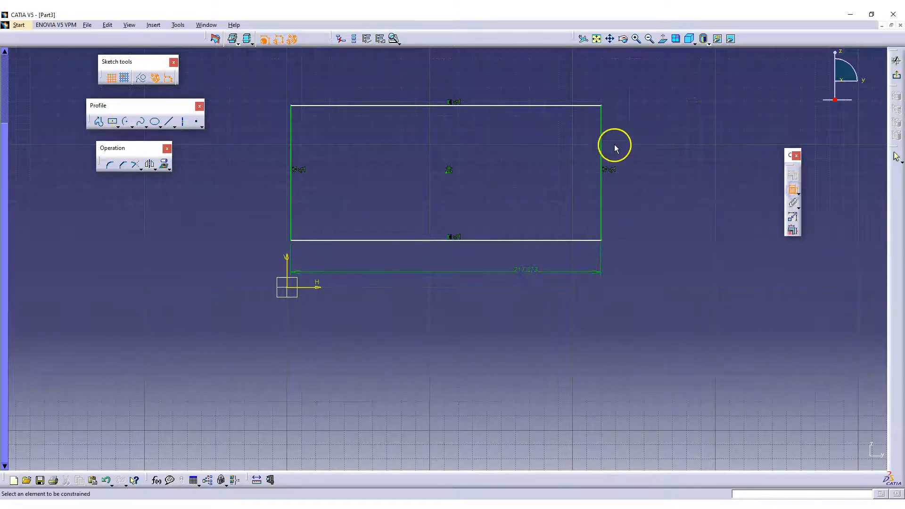
{"action": "left_click", "coordinate": [600, 138]}
{"action": "left_click", "coordinate": [676, 176]}
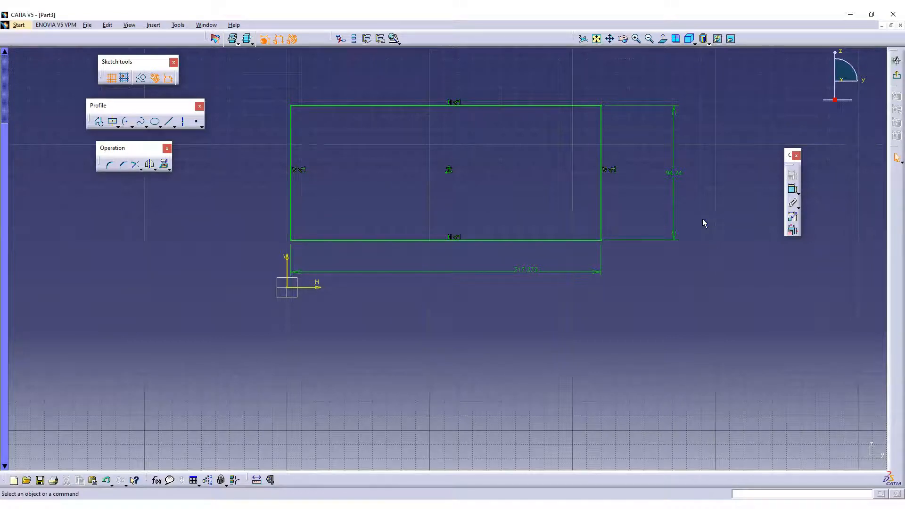
Step: Set the rectangle's height to 100 mm and its width to 200 mm
{"action": "left_click", "coordinate": [673, 173]}
{"action": "double_click", "coordinate": [676, 174]}
{"action": "type", "text": "100"}
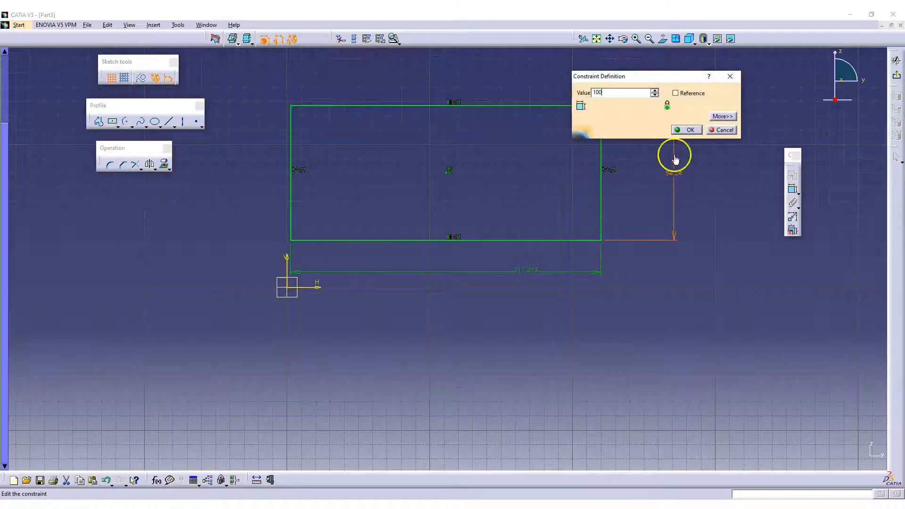
{"action": "key", "text": "Return"}
{"action": "left_click", "coordinate": [532, 275]}
{"action": "double_click", "coordinate": [531, 275]}
{"action": "type", "text": "200"}
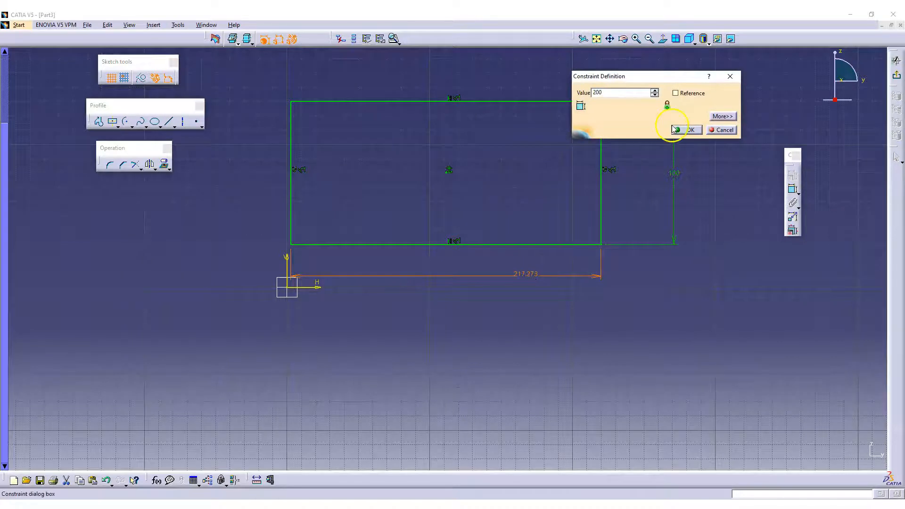
{"action": "left_click", "coordinate": [672, 129]}
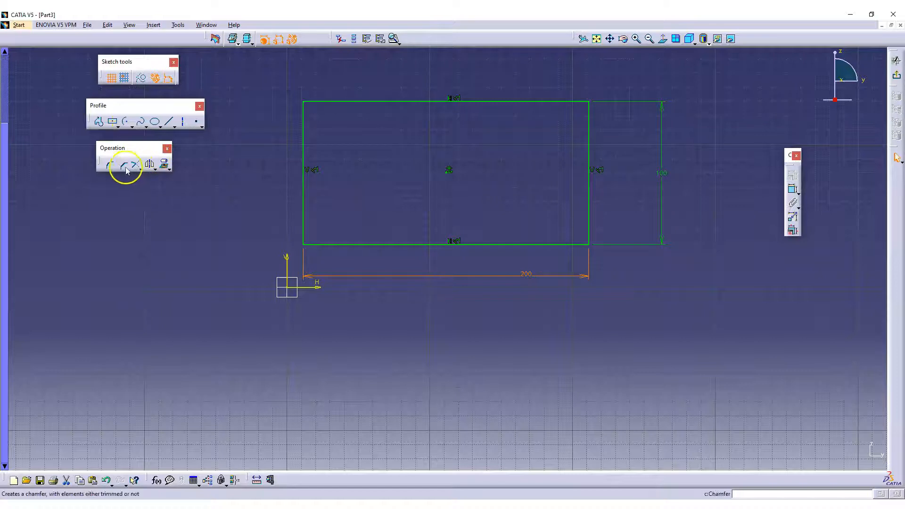
{"action": "left_click", "coordinate": [111, 166]}
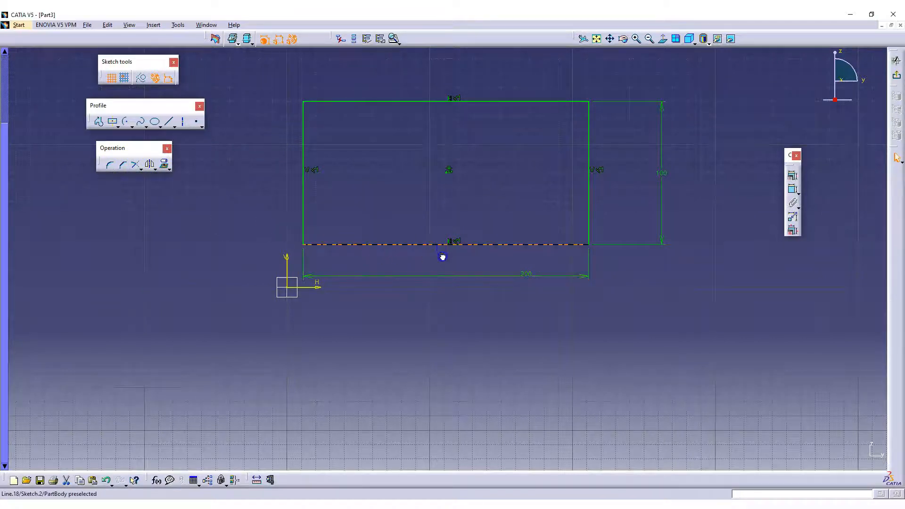
{"action": "left_click", "coordinate": [448, 169]}
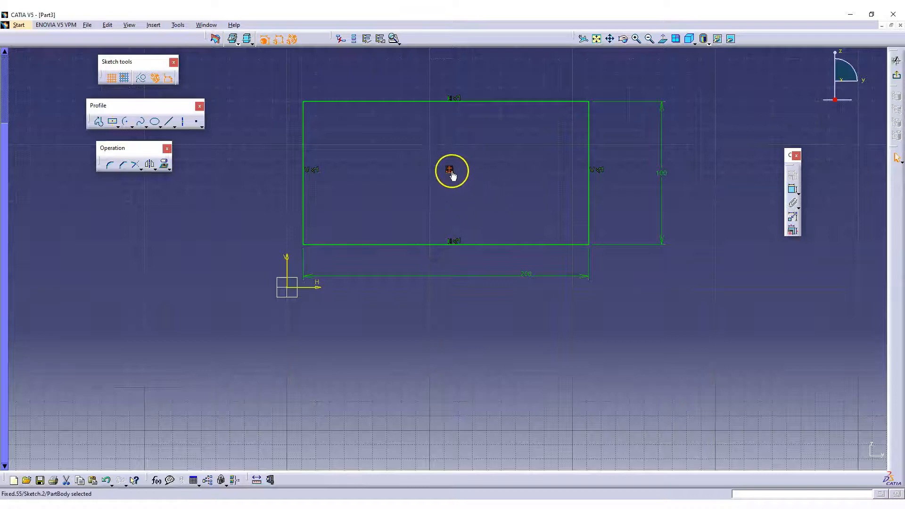
{"action": "left_click", "coordinate": [474, 178]}
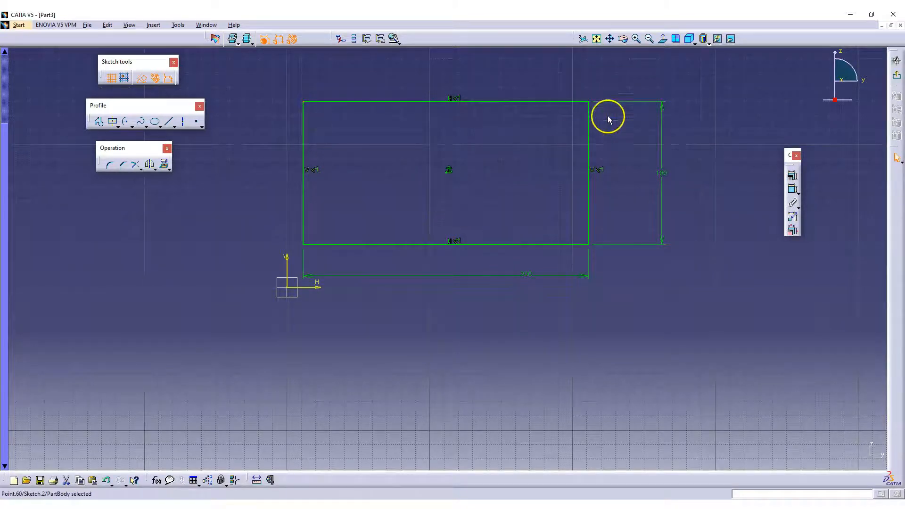
Step: Round all four rectangle corners together with a 15 mm radius, converting the edge length constraints into distances
{"action": "left_click", "coordinate": [589, 244]}
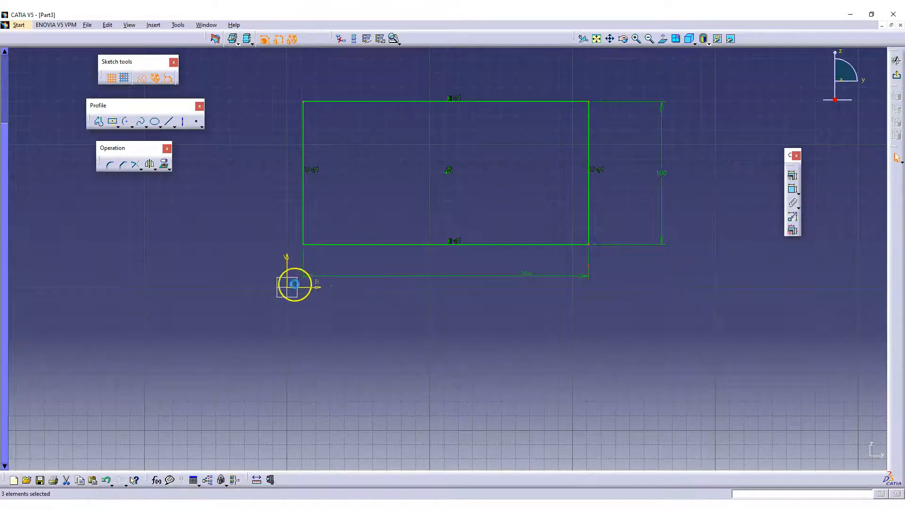
{"action": "left_click", "coordinate": [303, 242], "text": "ctrl"}
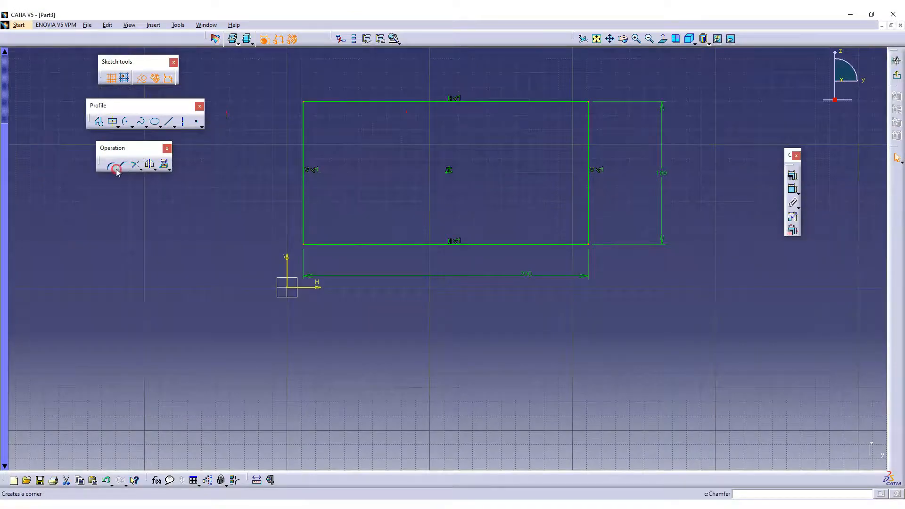
{"action": "left_click", "coordinate": [111, 166]}
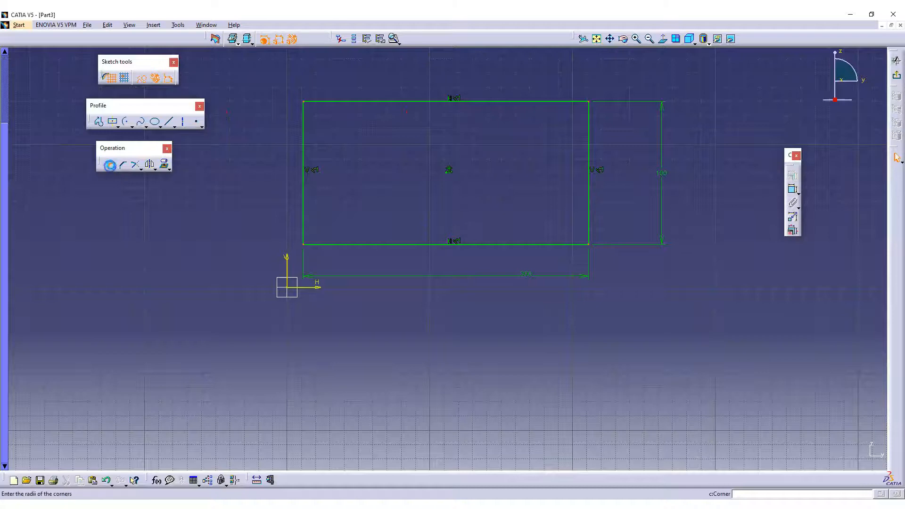
{"action": "left_click", "coordinate": [308, 77]}
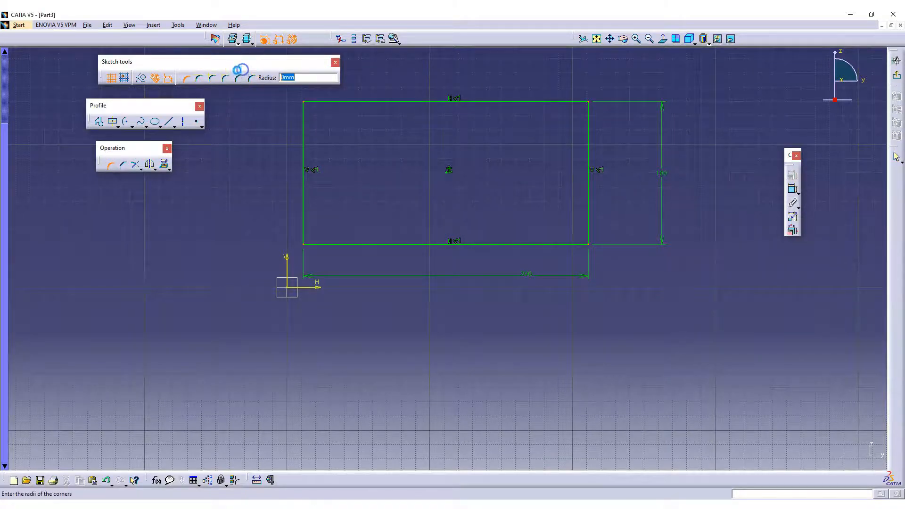
{"action": "key", "text": "Return"}
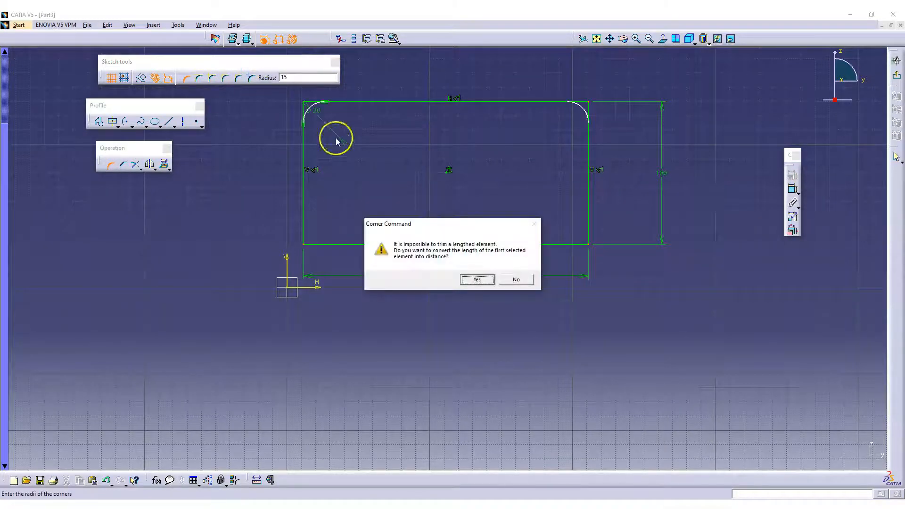
{"action": "left_click", "coordinate": [483, 285]}
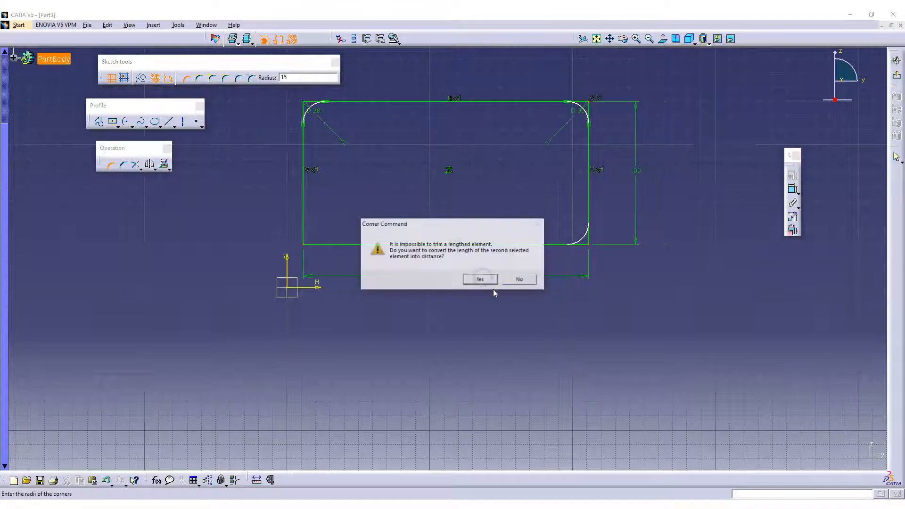
{"action": "left_click", "coordinate": [469, 288]}
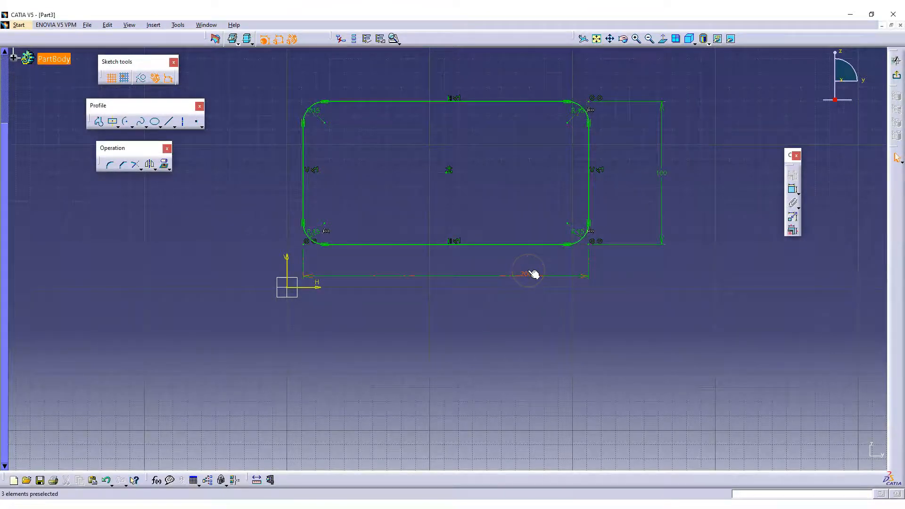
Step: Set the radius of the rectangle's linked rounded corners to 25 mm
{"action": "mouse_move", "coordinate": [433, 182]}
{"action": "middle_mouse_down"}
{"action": "mouse_move", "coordinate": [448, 228]}
{"action": "mouse_move", "coordinate": [429, 169]}
{"action": "middle_mouse_up"}
{"action": "middle_click_drag", "start_coordinate": [398, 202], "coordinate": [471, 304]}
{"action": "middle_click_drag", "start_coordinate": [444, 250], "coordinate": [303, 228]}
{"action": "middle_click_drag", "start_coordinate": [529, 214], "coordinate": [651, 241]}
{"action": "double_click", "coordinate": [238, 135]}
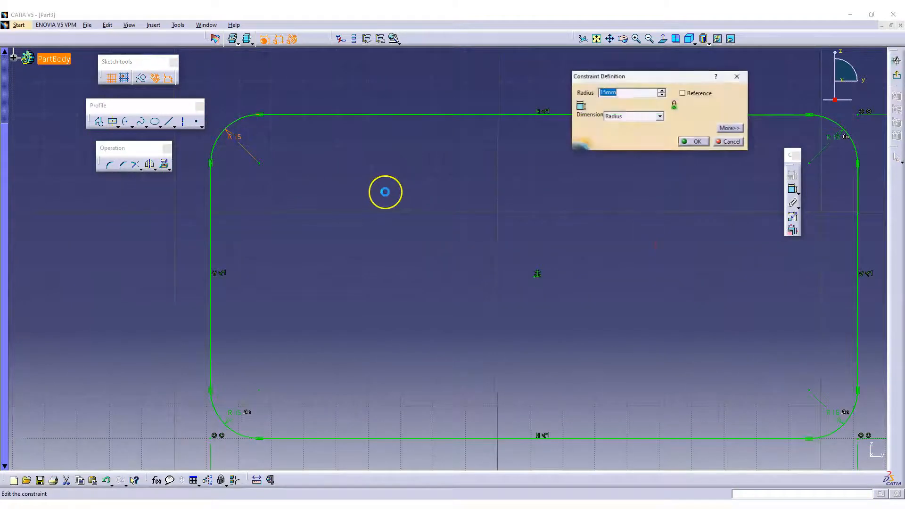
{"action": "type", "text": "25"}
{"action": "key", "text": "Return"}
{"action": "scroll", "coordinate": [448, 228], "scroll_direction": "down", "scroll_amount": 2}
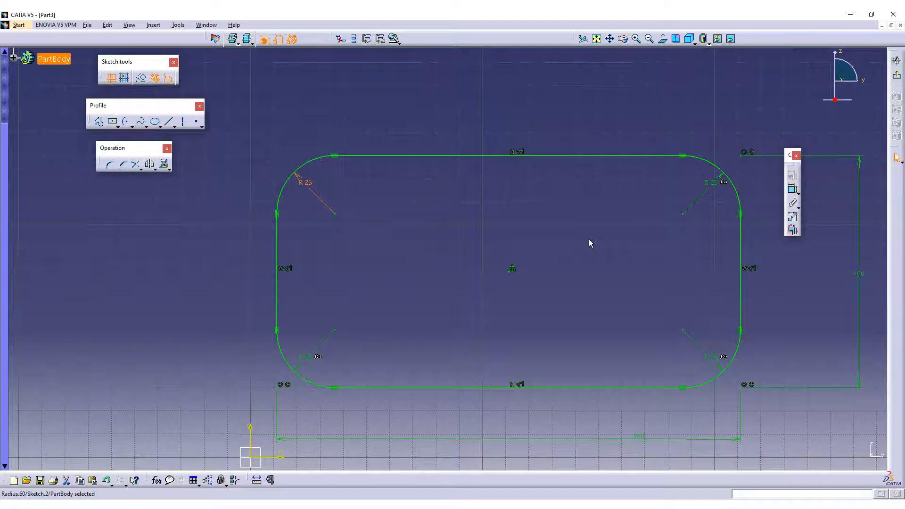
Step: Undo the radius change and corner rounding, and round all four corners together with a 24 mm radius, converting the edge lengths into distances
{"action": "key", "text": "ctrl+z"}
{"action": "key", "text": "ctrl+z"}
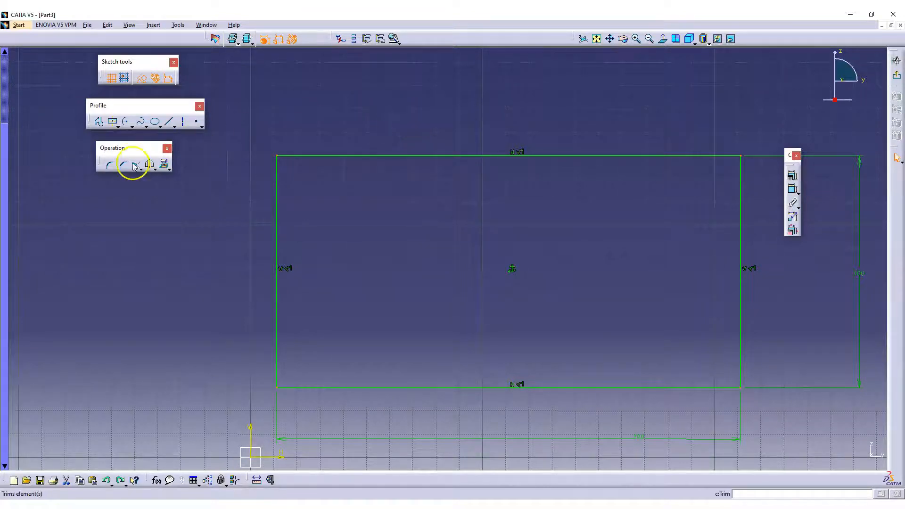
{"action": "left_click", "coordinate": [112, 166]}
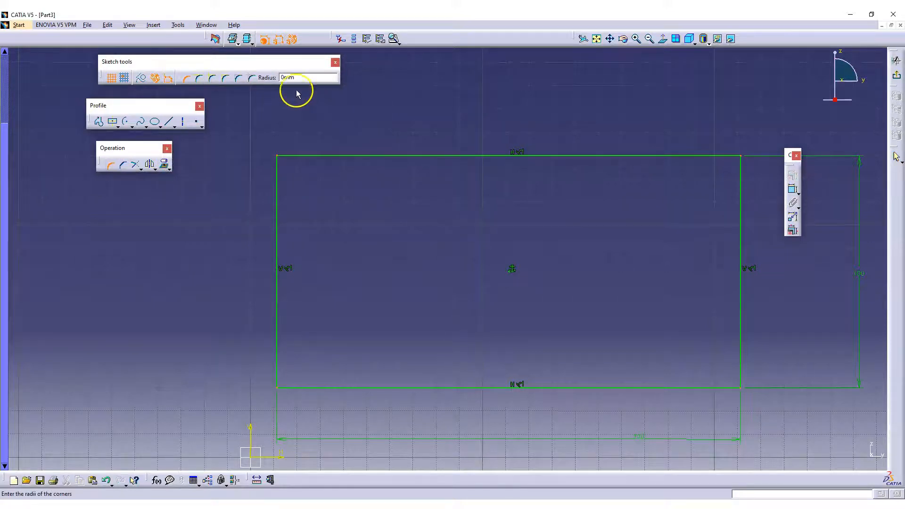
{"action": "left_click_drag", "start_coordinate": [309, 78], "coordinate": [219, 65]}
{"action": "key", "text": "Return"}
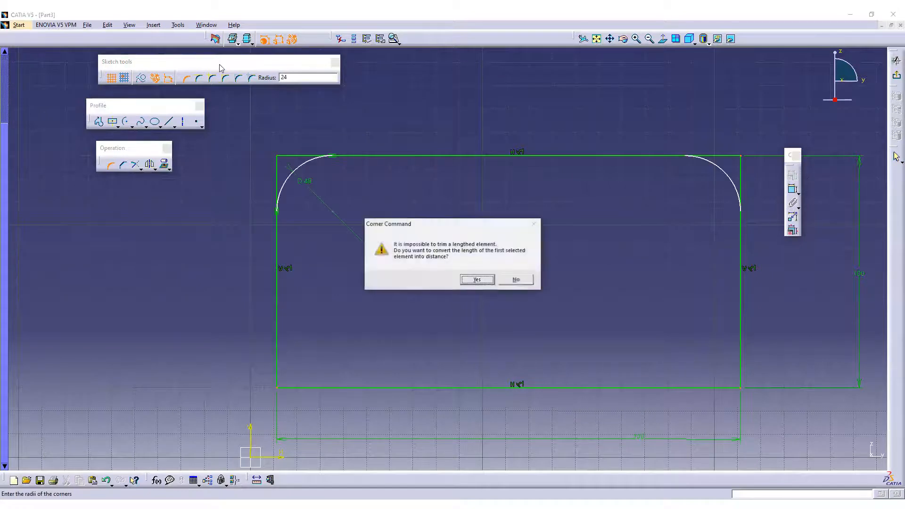
{"action": "left_click", "coordinate": [477, 279]}
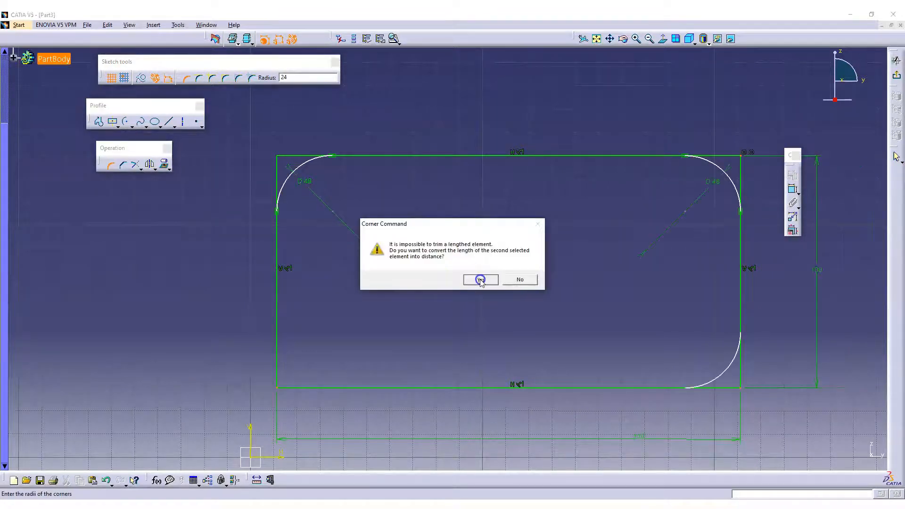
{"action": "left_click", "coordinate": [480, 280]}
{"action": "middle_click_drag", "start_coordinate": [654, 246], "coordinate": [616, 200]}
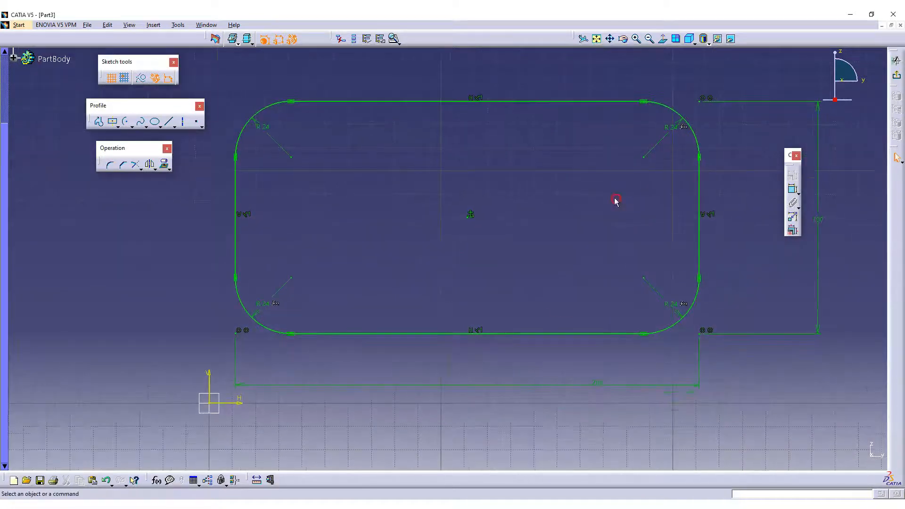
Step: Set the radius of the linked corners to 30 mm and exit the sketch
{"action": "double_click", "coordinate": [265, 127]}
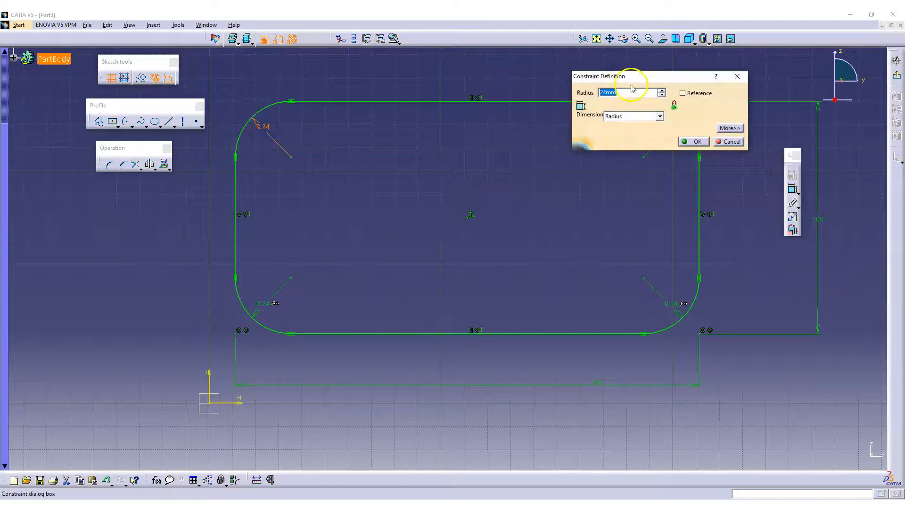
{"action": "type", "text": "30"}
{"action": "key", "text": "Return"}
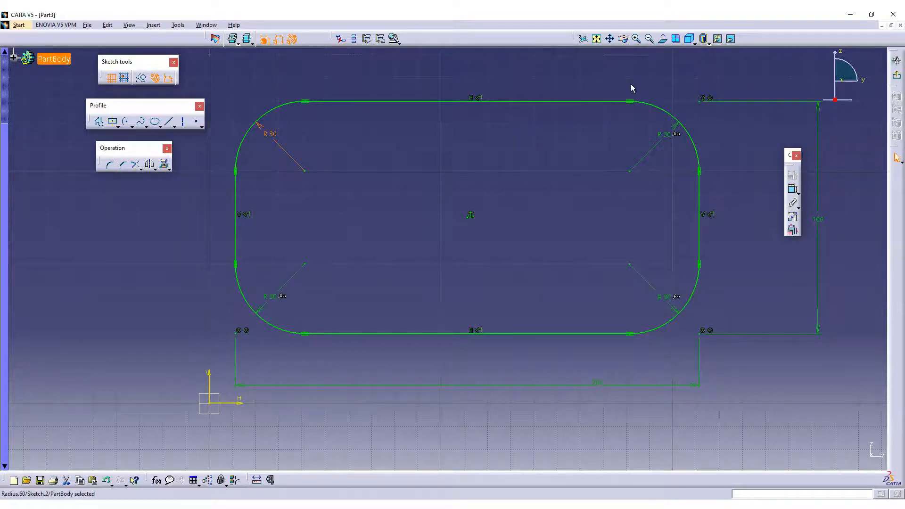
{"action": "left_click", "coordinate": [899, 58]}
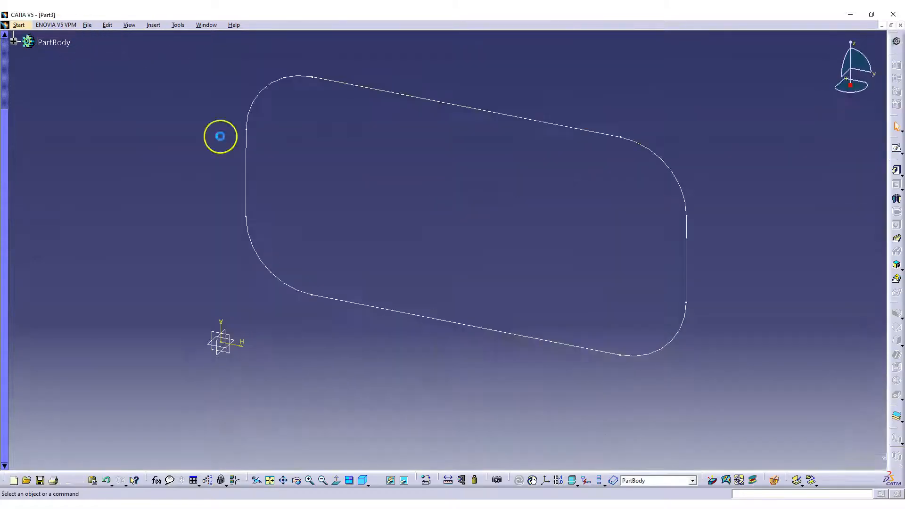
{"action": "left_click", "coordinate": [526, 211]}
Step: Create a new Part document and start a sketch on the yz plane
{"action": "left_click", "coordinate": [87, 25]}
{"action": "left_click", "coordinate": [91, 33]}
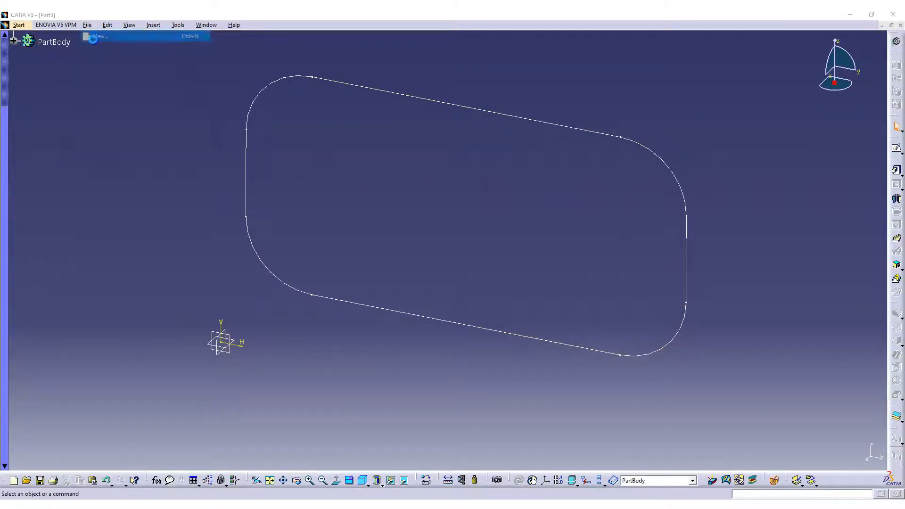
{"action": "left_click", "coordinate": [568, 135]}
{"action": "scroll", "coordinate": [567, 132], "scroll_direction": "down", "scroll_amount": 5}
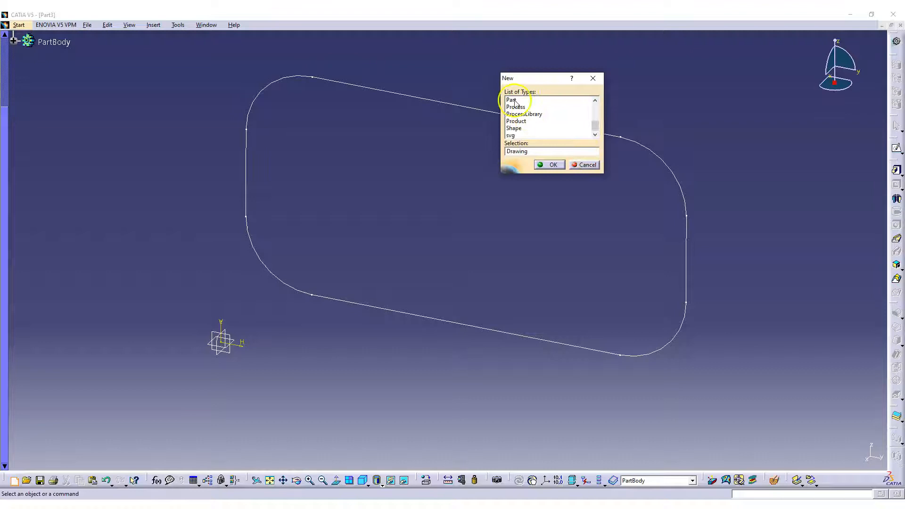
{"action": "left_click", "coordinate": [512, 99]}
{"action": "left_click", "coordinate": [551, 165]}
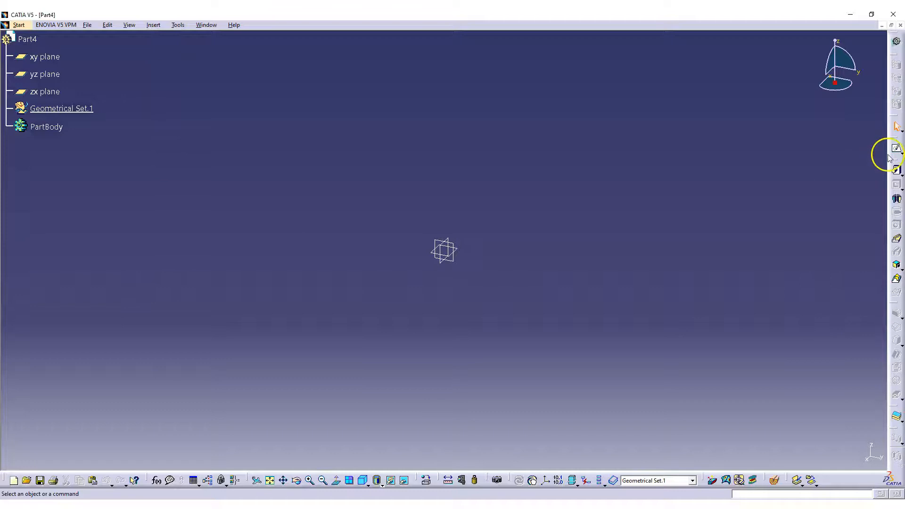
{"action": "left_click", "coordinate": [889, 152]}
{"action": "left_click", "coordinate": [453, 260]}
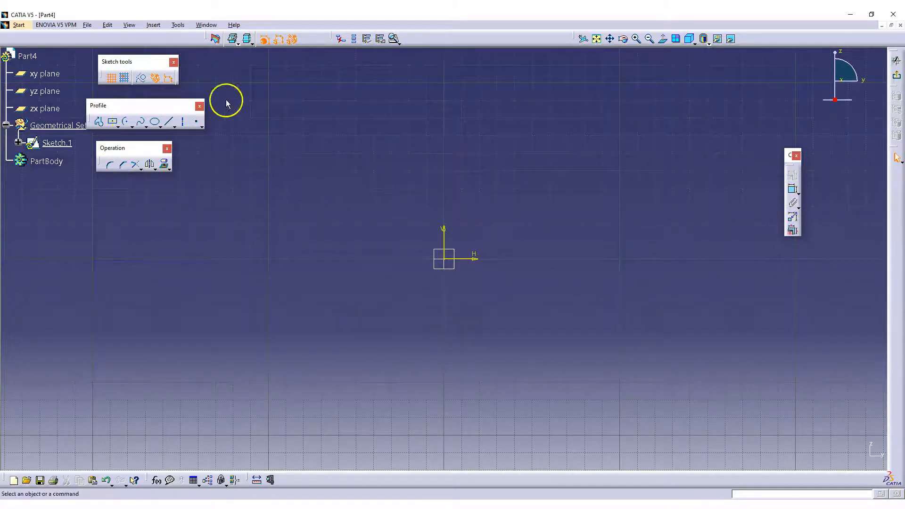
Step: Draw a centered rectangle with its center point above and to the right of the sketch origin
{"action": "left_click", "coordinate": [113, 122]}
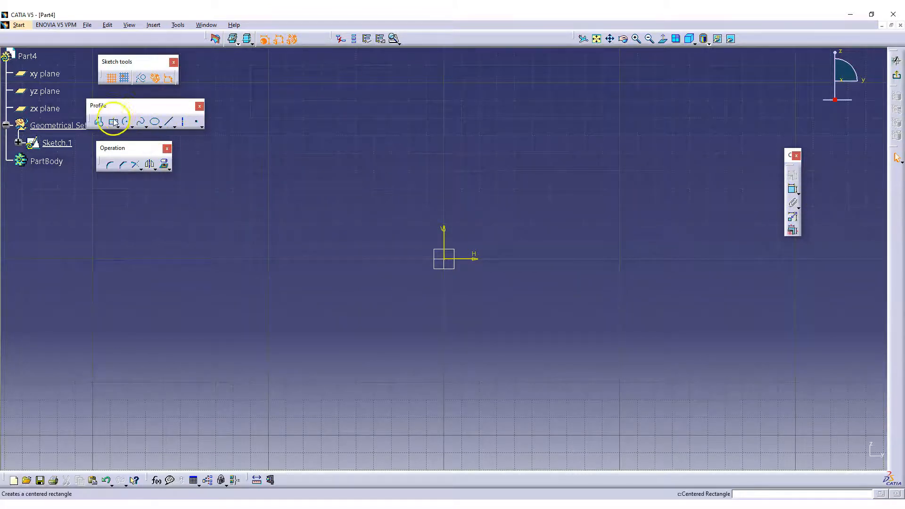
{"action": "left_click", "coordinate": [556, 141]}
{"action": "left_click", "coordinate": [673, 207]}
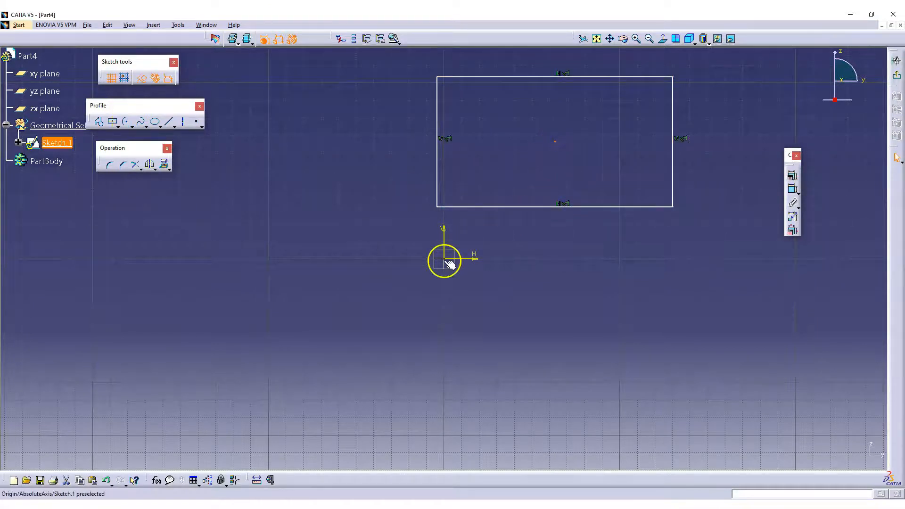
Step: Make the rectangle's center point coincident with the origin and stretch the rectangle to about 216 mm wide and 88 mm high
{"action": "left_click", "coordinate": [792, 176]}
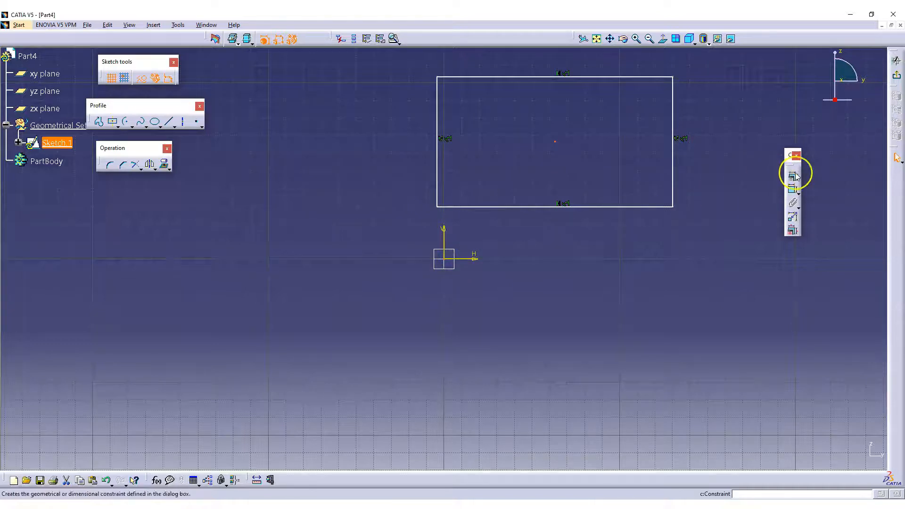
{"action": "left_click", "coordinate": [672, 123]}
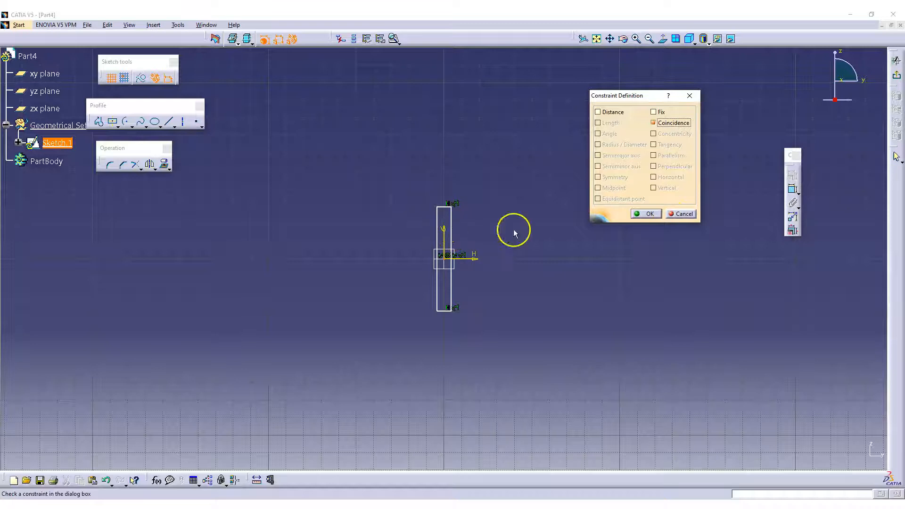
{"action": "left_click", "coordinate": [633, 217]}
{"action": "mouse_move", "coordinate": [450, 231]}
{"action": "left_mouse_down"}
{"action": "mouse_move", "coordinate": [624, 239]}
{"action": "mouse_move", "coordinate": [634, 252]}
{"action": "left_mouse_up"}
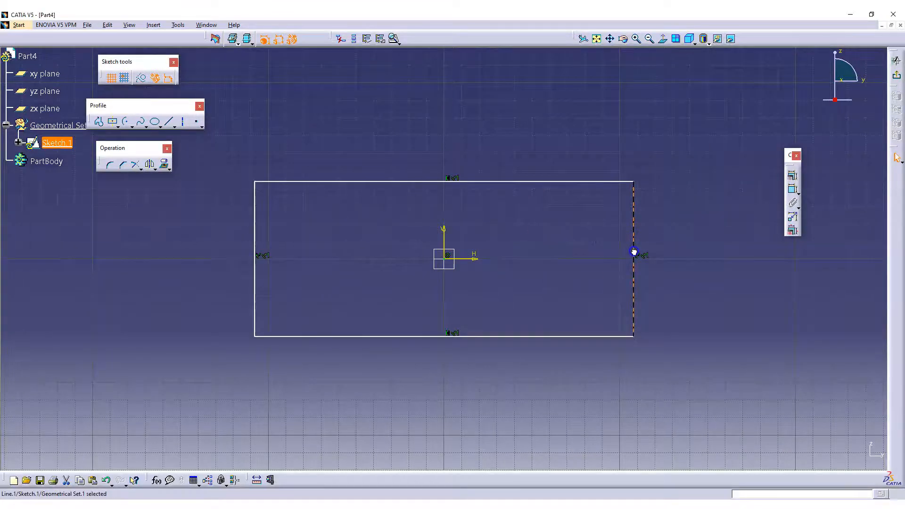
{"action": "middle_click_drag", "start_coordinate": [707, 231], "coordinate": [733, 192]}
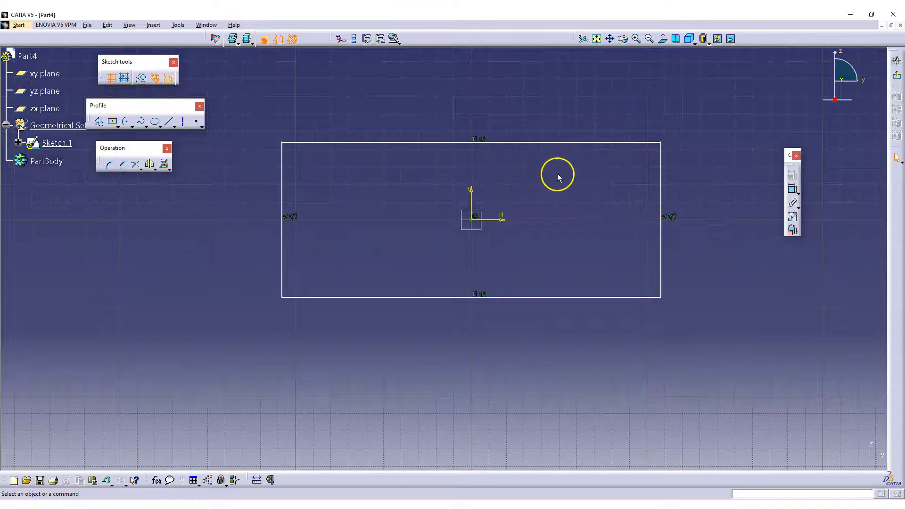
Step: Dimension the rectangle's height beside its right edge and its width below the profile
{"action": "left_click", "coordinate": [792, 188]}
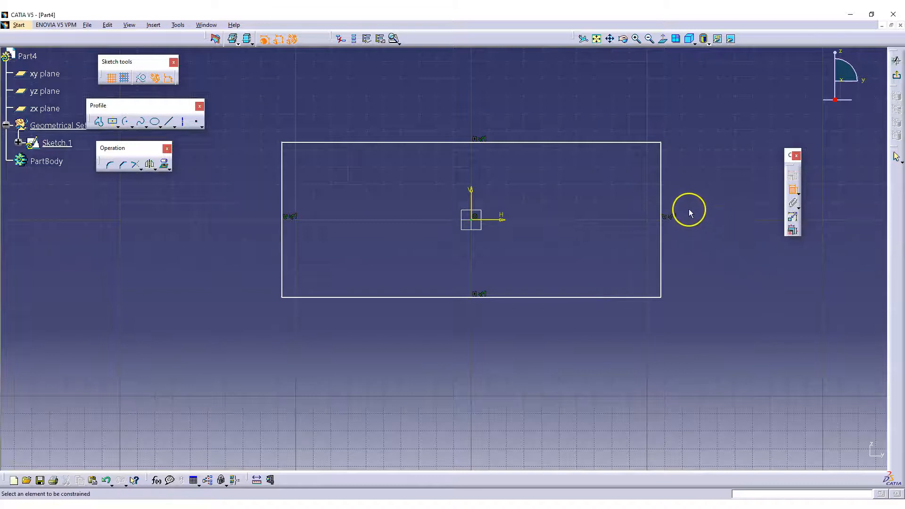
{"action": "left_click", "coordinate": [661, 185]}
{"action": "left_click", "coordinate": [716, 212]}
{"action": "left_click", "coordinate": [790, 191]}
{"action": "left_click", "coordinate": [554, 297]}
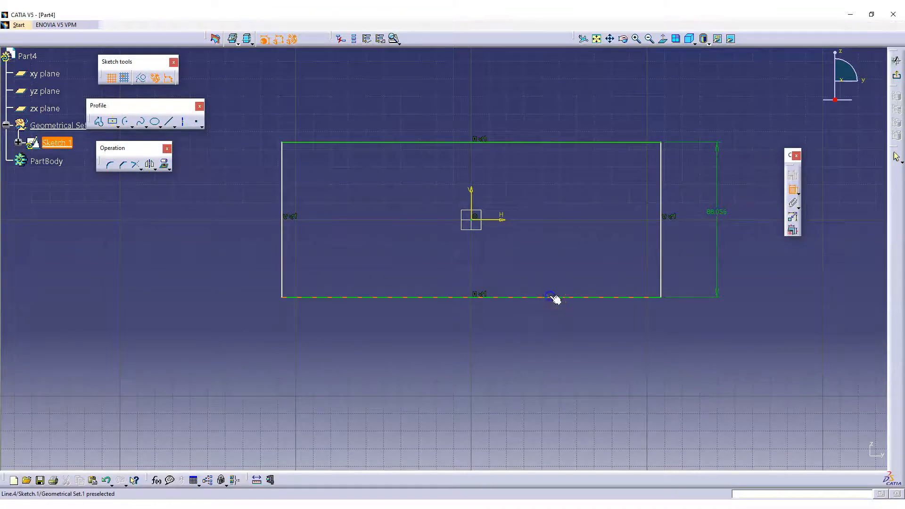
{"action": "left_click", "coordinate": [512, 331]}
Step: Round the four corners of the origin-centered rectangle together with a 25 mm radius, converting the edge lengths into distances
{"action": "left_click", "coordinate": [281, 142]}
{"action": "left_click", "coordinate": [660, 142], "text": "ctrl"}
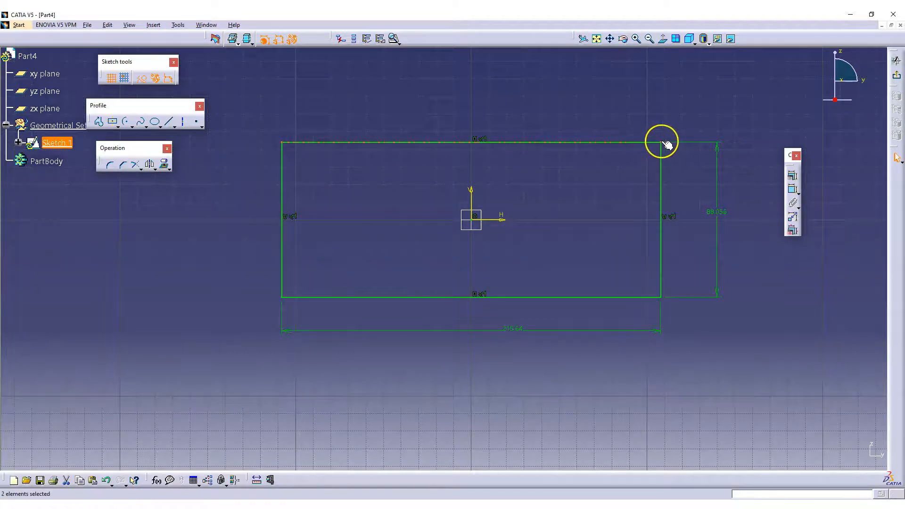
{"action": "left_click", "coordinate": [664, 293], "text": "ctrl"}
{"action": "left_click", "coordinate": [282, 297], "text": "ctrl"}
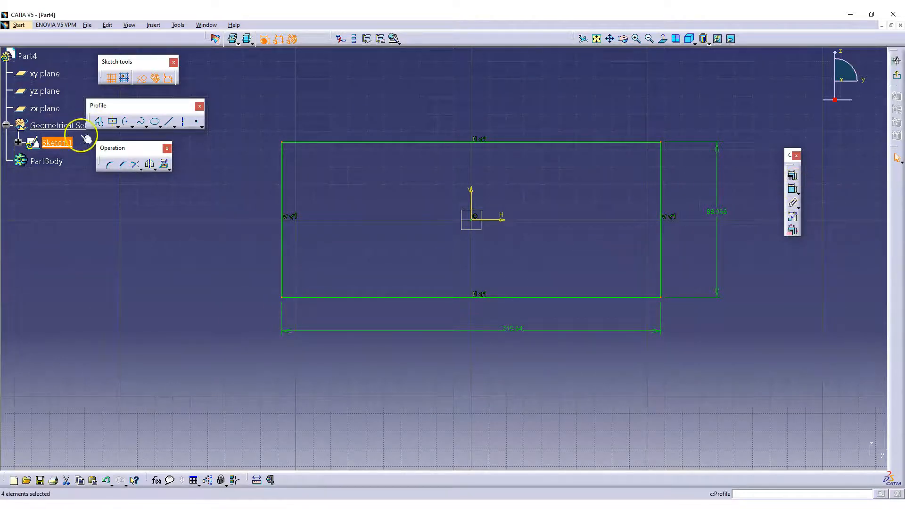
{"action": "left_click", "coordinate": [111, 163]}
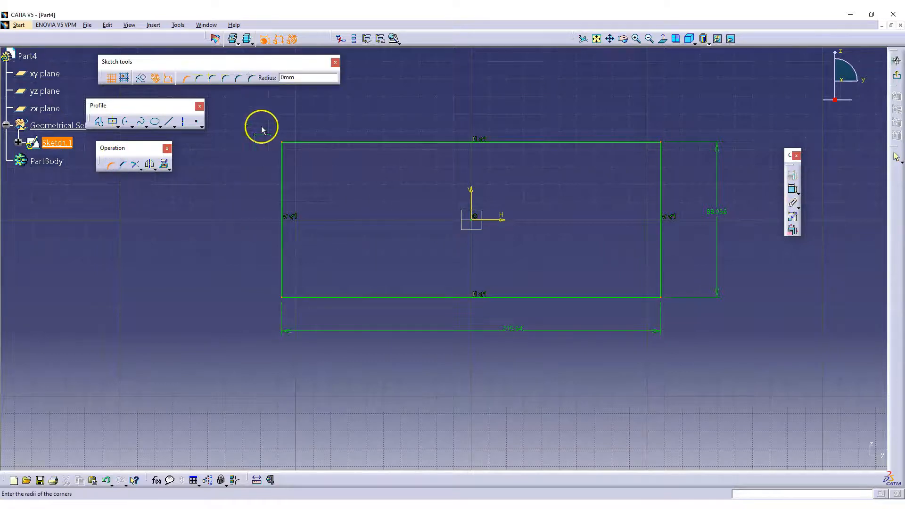
{"action": "left_click", "coordinate": [313, 79]}
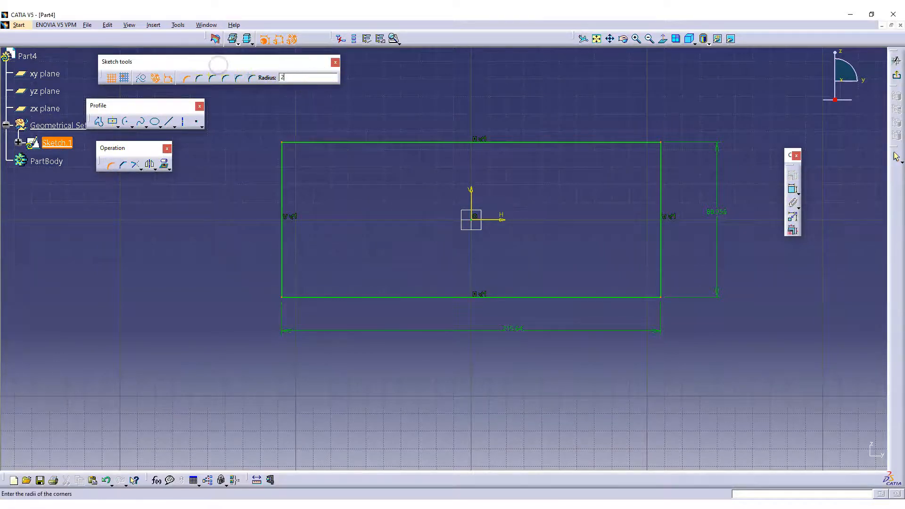
{"action": "left_click", "coordinate": [477, 279]}
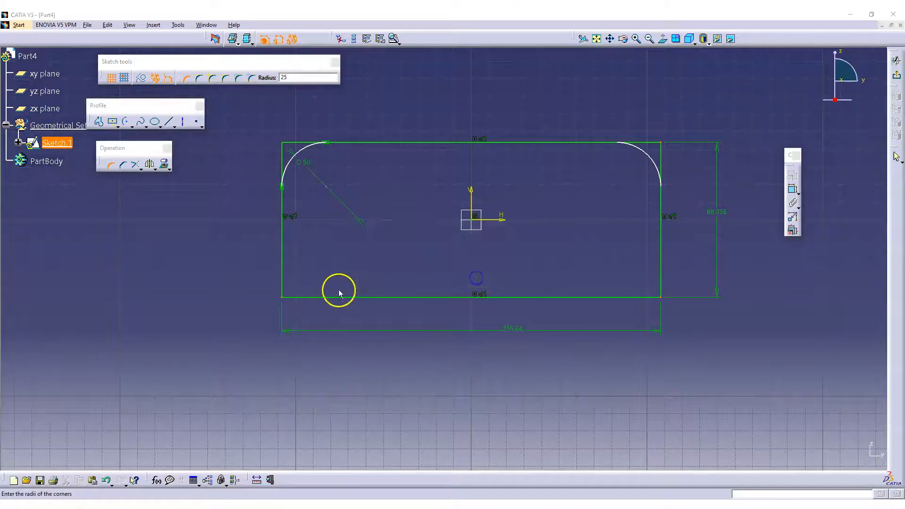
{"action": "left_click", "coordinate": [478, 279]}
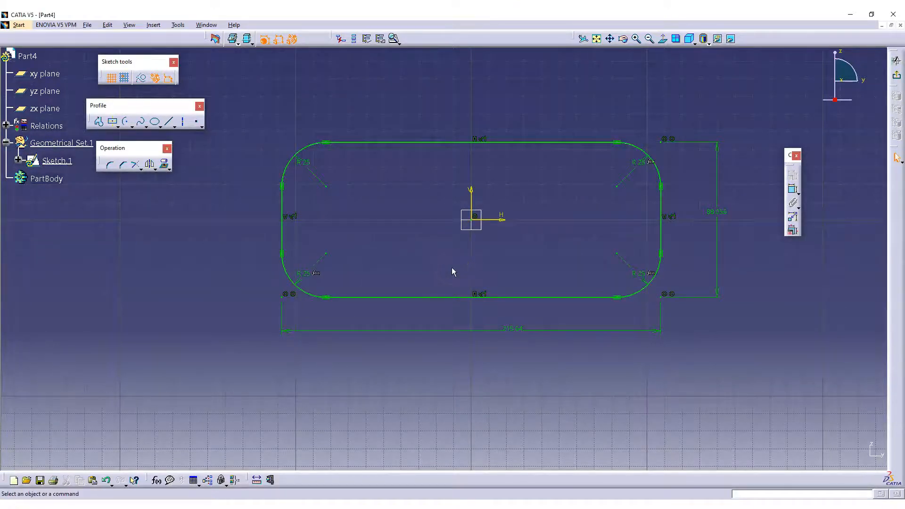
Step: Delete the rounded rectangle with all its constraints from the sketch and dismiss the deletion report
{"action": "mouse_move", "coordinate": [230, 89]}
{"action": "left_mouse_down"}
{"action": "mouse_move", "coordinate": [718, 379]}
{"action": "mouse_move", "coordinate": [760, 371]}
{"action": "left_mouse_up"}
{"action": "key", "text": "Delete"}
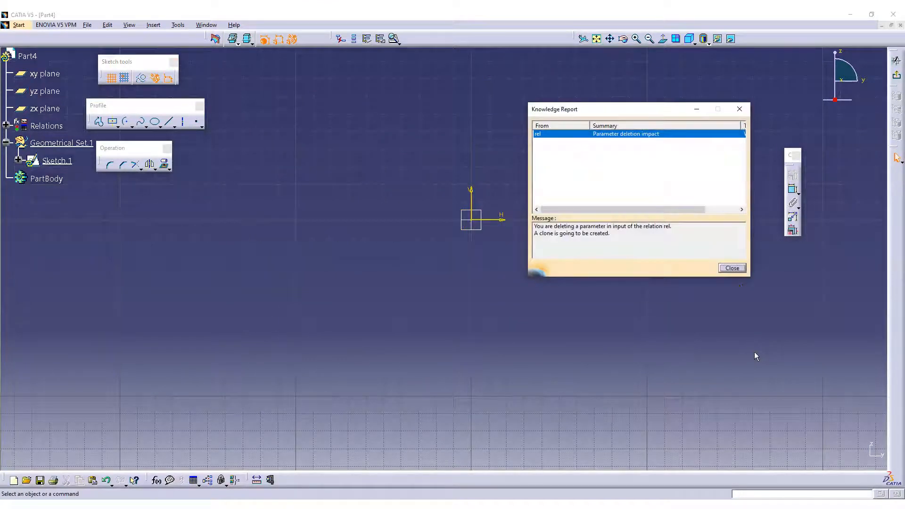
{"action": "left_click", "coordinate": [731, 268]}
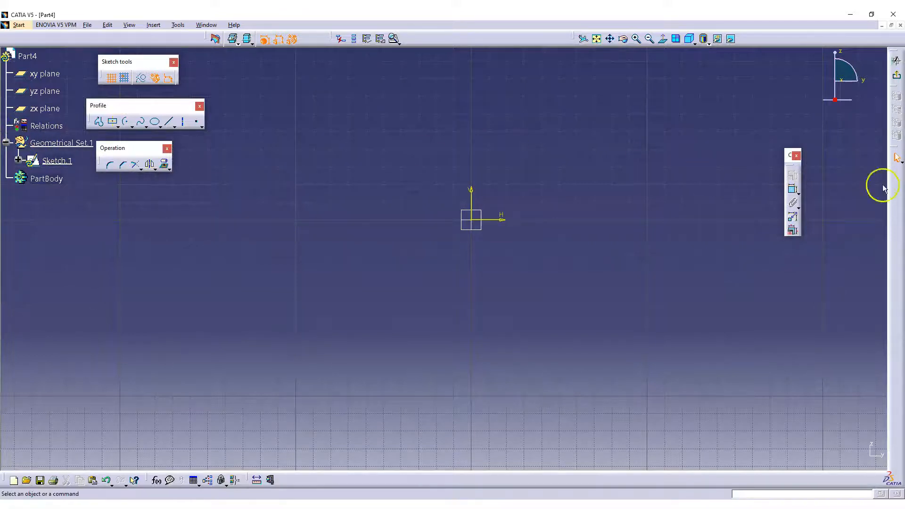
{"action": "left_click", "coordinate": [5, 143]}
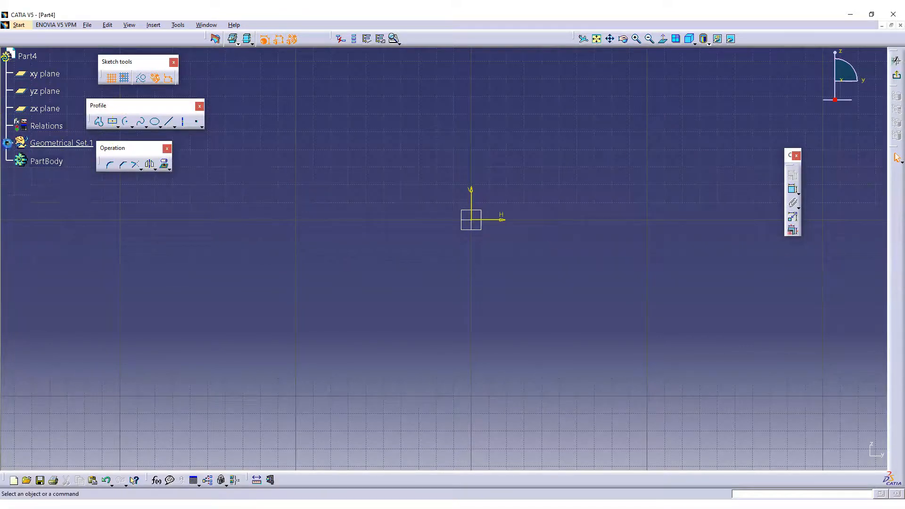
{"action": "left_click", "coordinate": [5, 142]}
{"action": "left_click", "coordinate": [51, 160]}
{"action": "right_click", "coordinate": [50, 155]}
{"action": "left_click", "coordinate": [323, 239]}
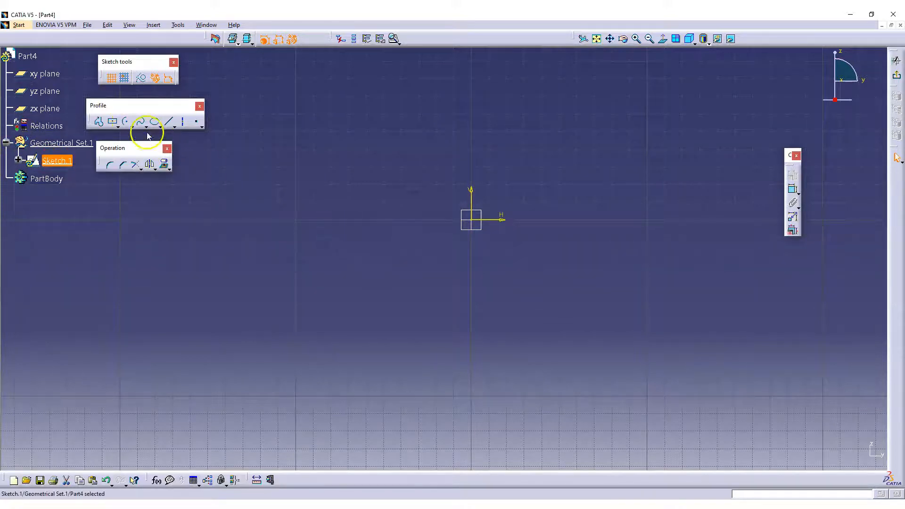
Step: Open the set of predefined profile shapes
{"action": "left_click", "coordinate": [129, 128]}
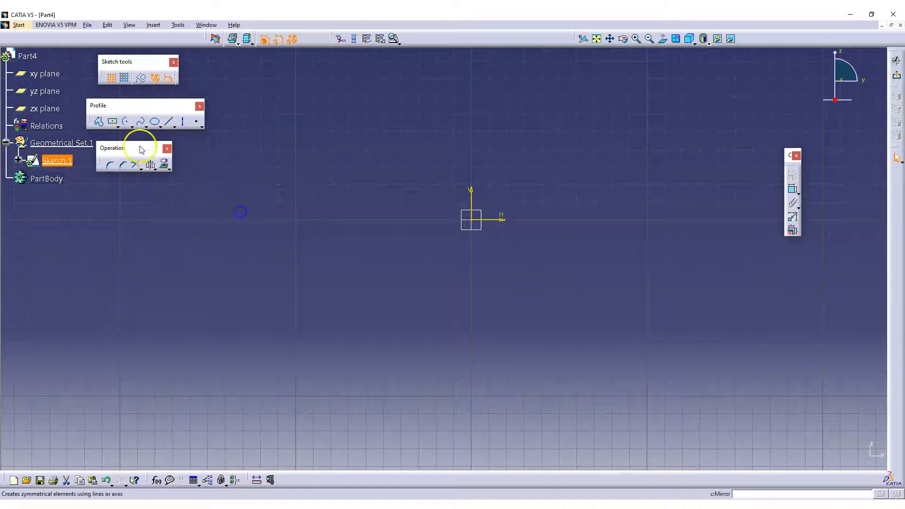
{"action": "left_click", "coordinate": [117, 124]}
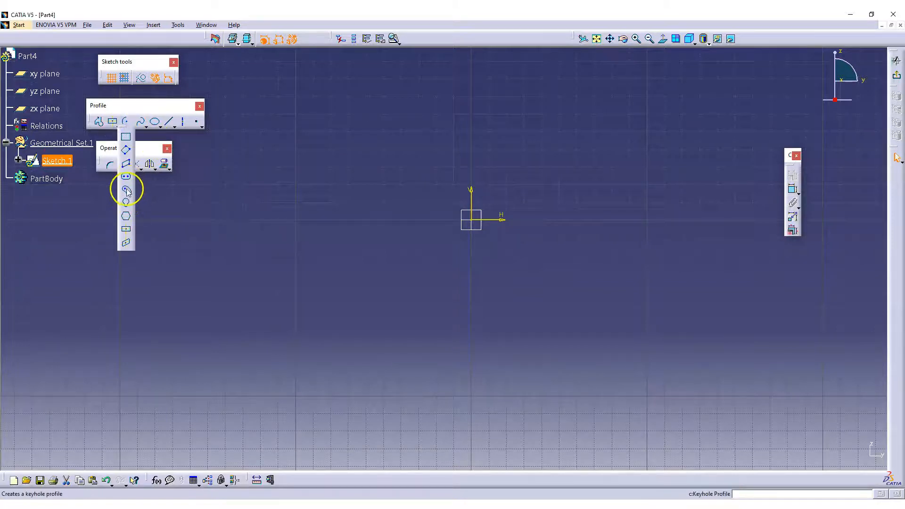
Step: Sketch a cylindrical elongated hole centred on the origin, arching above it, with an end radius of about 16 mm
{"action": "left_click", "coordinate": [126, 189]}
{"action": "left_click", "coordinate": [471, 219]}
{"action": "middle_click_drag", "start_coordinate": [551, 208], "coordinate": [531, 300]}
{"action": "left_click", "coordinate": [593, 172]}
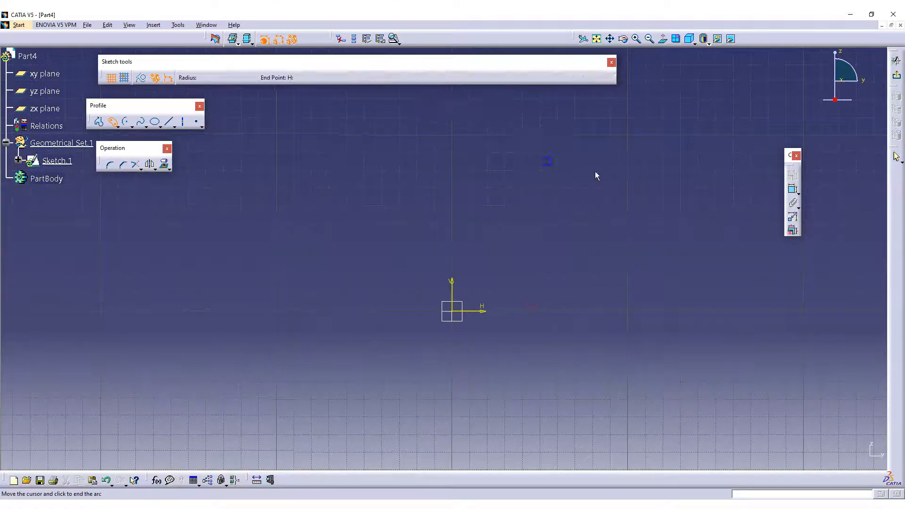
{"action": "left_click", "coordinate": [323, 227]}
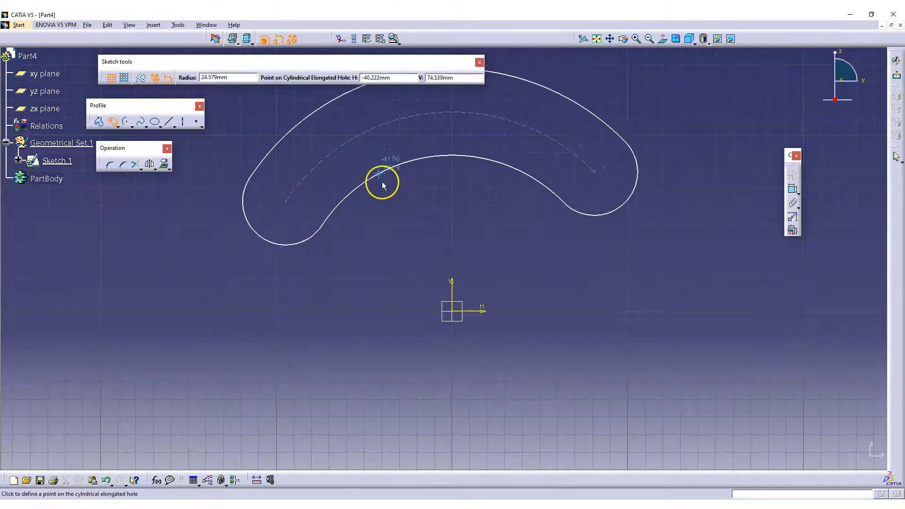
{"action": "left_click", "coordinate": [373, 159]}
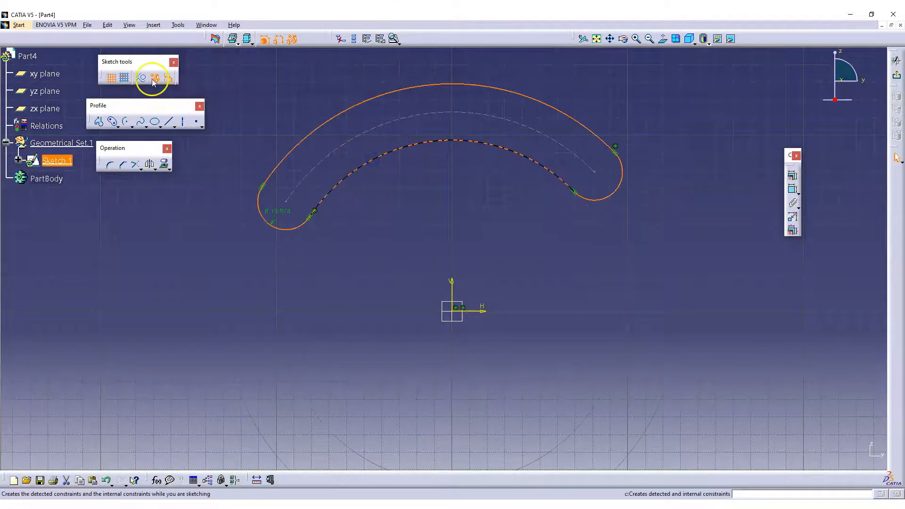
{"action": "left_click", "coordinate": [498, 148]}
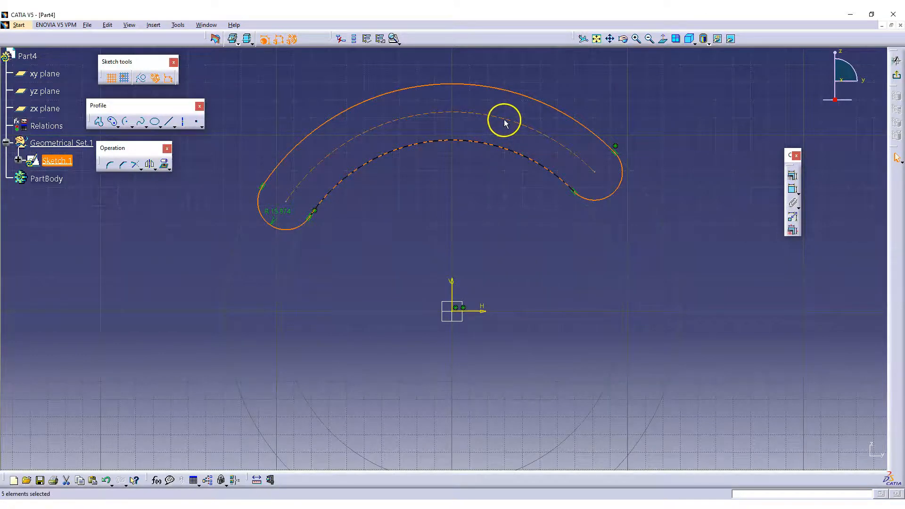
Step: Reshape the curved slot by moving the centre point of its right end arc outward
{"action": "left_click_drag", "start_coordinate": [595, 171], "coordinate": [620, 154]}
{"action": "middle_click_drag", "start_coordinate": [600, 214], "coordinate": [620, 218]}
{"action": "left_click", "coordinate": [617, 229]}
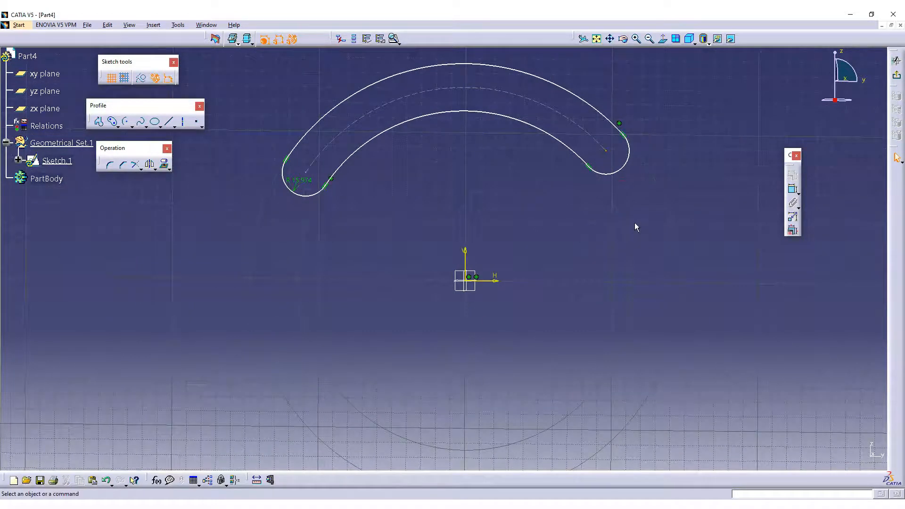
{"action": "mouse_move", "coordinate": [607, 153]}
{"action": "left_mouse_down"}
{"action": "mouse_move", "coordinate": [636, 193]}
{"action": "mouse_move", "coordinate": [622, 160]}
{"action": "left_mouse_up"}
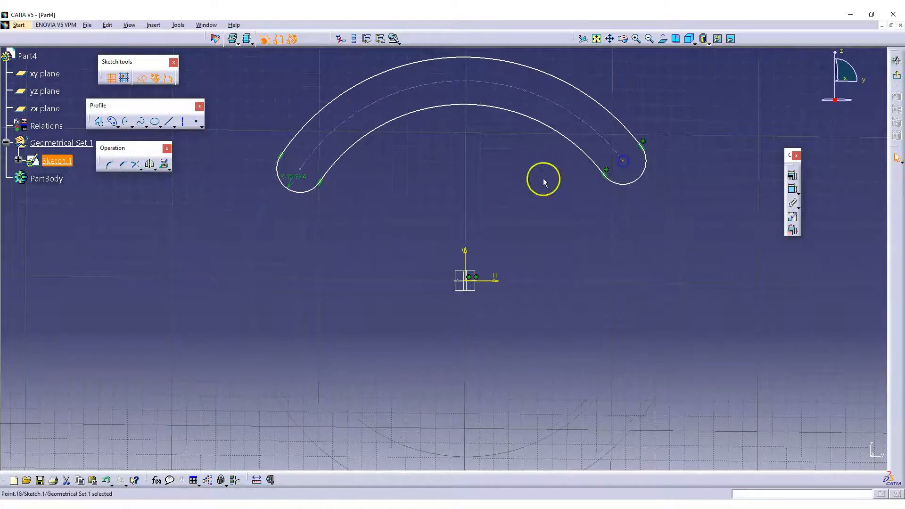
{"action": "left_click", "coordinate": [543, 179]}
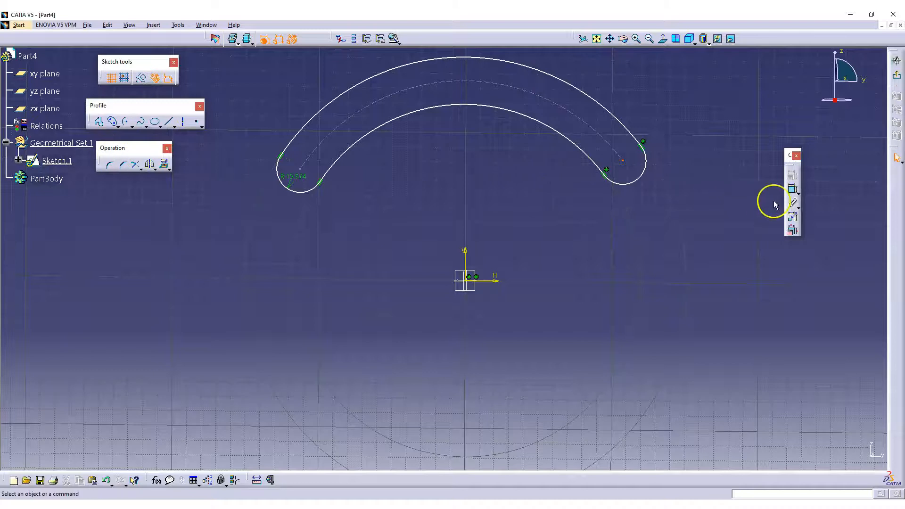
Step: Dimension the slot's dashed centre arc with a radius of 150 mm
{"action": "left_click", "coordinate": [792, 188]}
{"action": "left_click", "coordinate": [596, 124]}
{"action": "left_click", "coordinate": [682, 112]}
{"action": "double_click", "coordinate": [680, 104]}
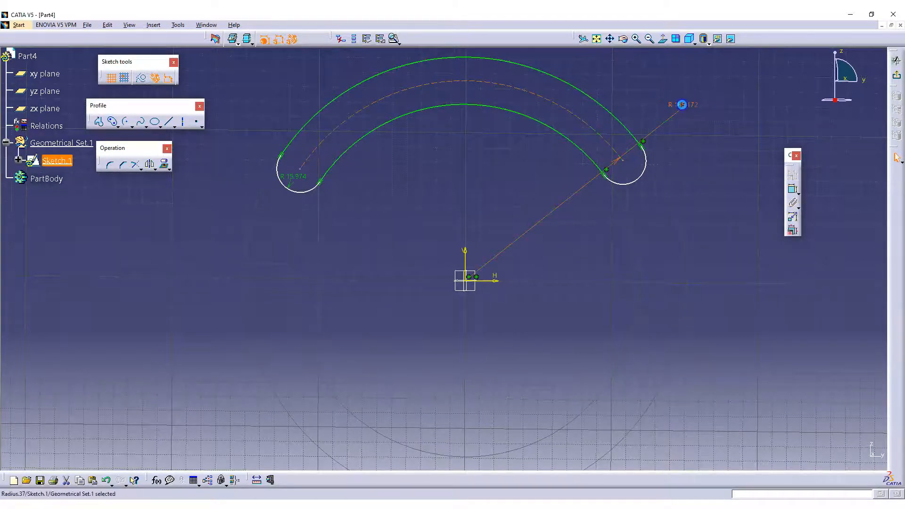
{"action": "type", "text": "150"}
{"action": "key", "text": "Return"}
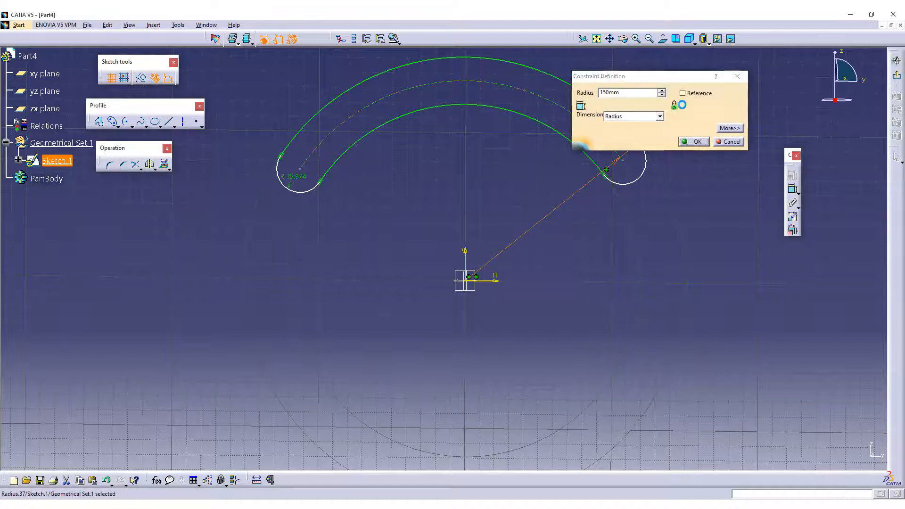
Step: Set the slot's end radius to 25 mm
{"action": "middle_click_drag", "start_coordinate": [643, 203], "coordinate": [656, 242]}
{"action": "double_click", "coordinate": [290, 203]}
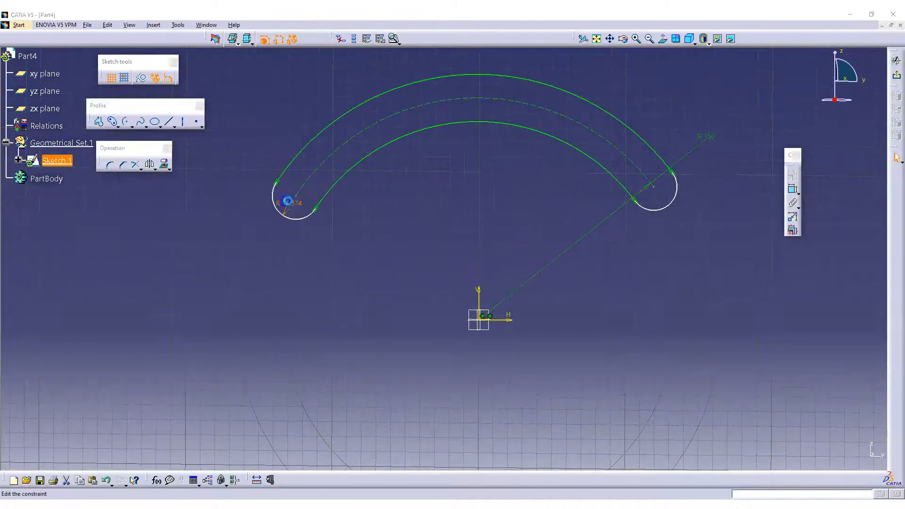
{"action": "type", "text": "25mm"}
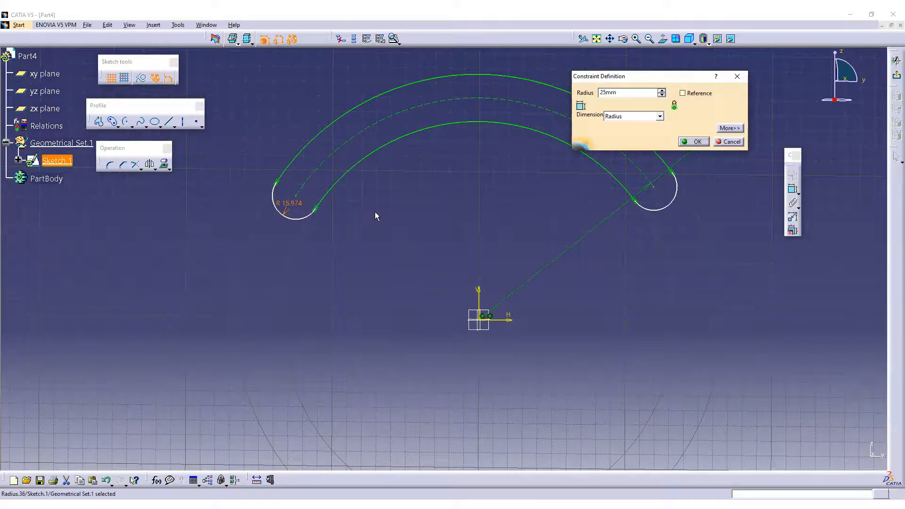
{"action": "key", "text": "Return"}
{"action": "left_click", "coordinate": [511, 228]}
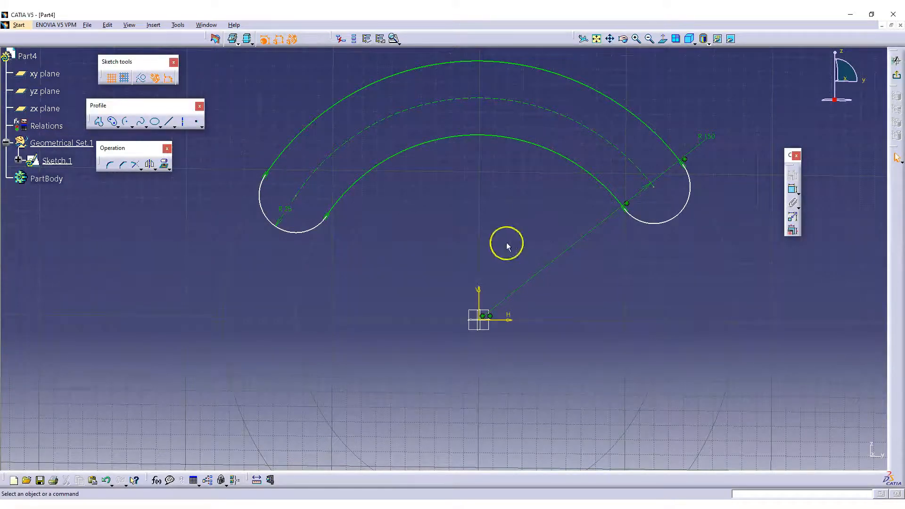
Step: Draw an axis from the origin through the slot's right end-arc centre and swing it downward to lengthen the slot
{"action": "left_click", "coordinate": [183, 122]}
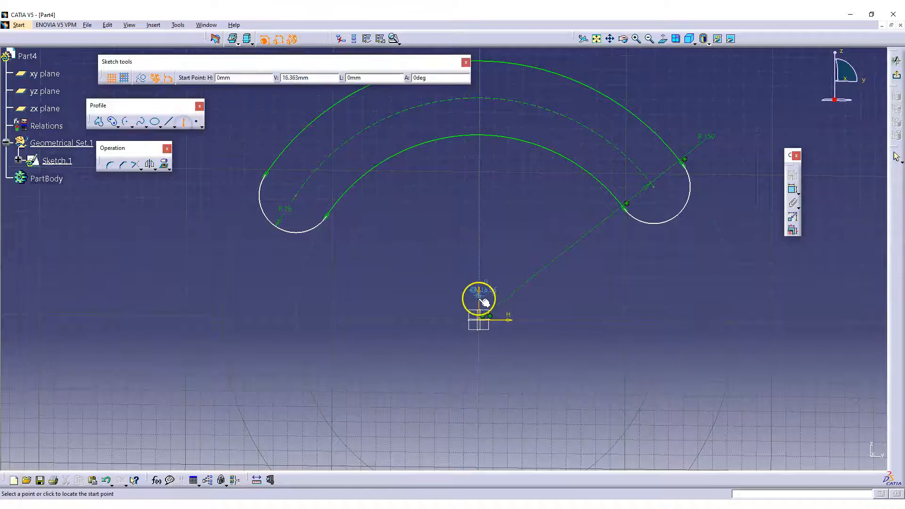
{"action": "left_click", "coordinate": [661, 38]}
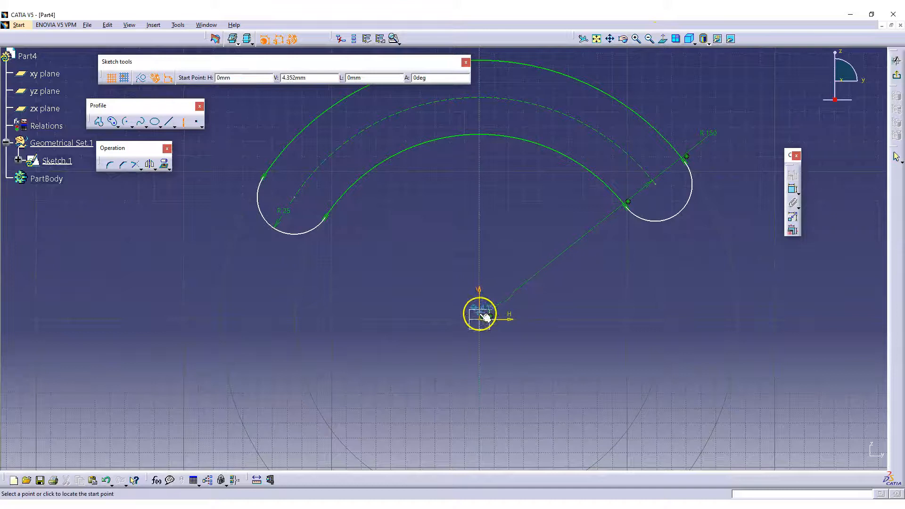
{"action": "left_click", "coordinate": [763, 105]}
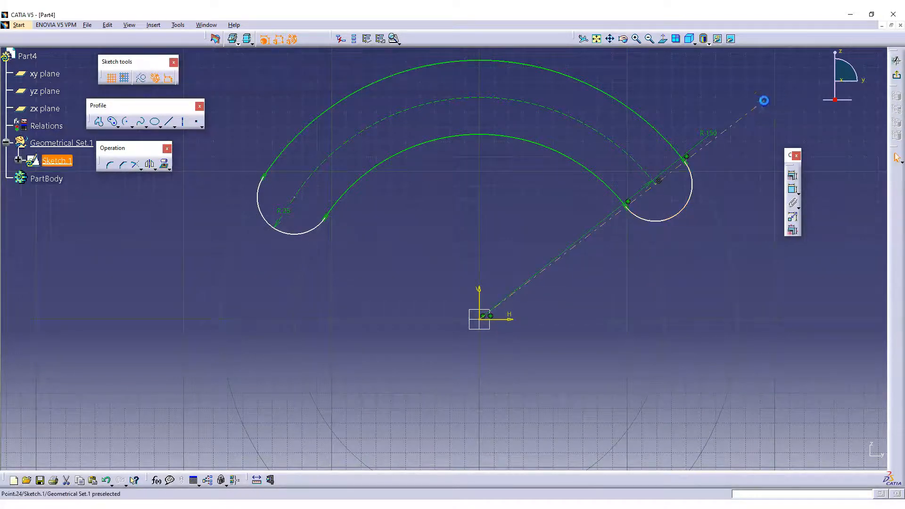
{"action": "left_click", "coordinate": [743, 180]}
{"action": "left_click_drag", "start_coordinate": [752, 120], "coordinate": [748, 207]}
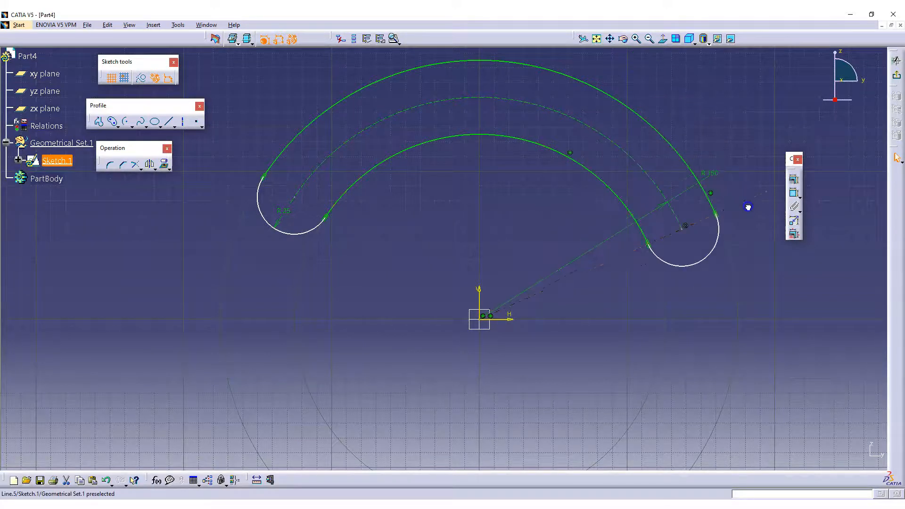
{"action": "left_click", "coordinate": [666, 307]}
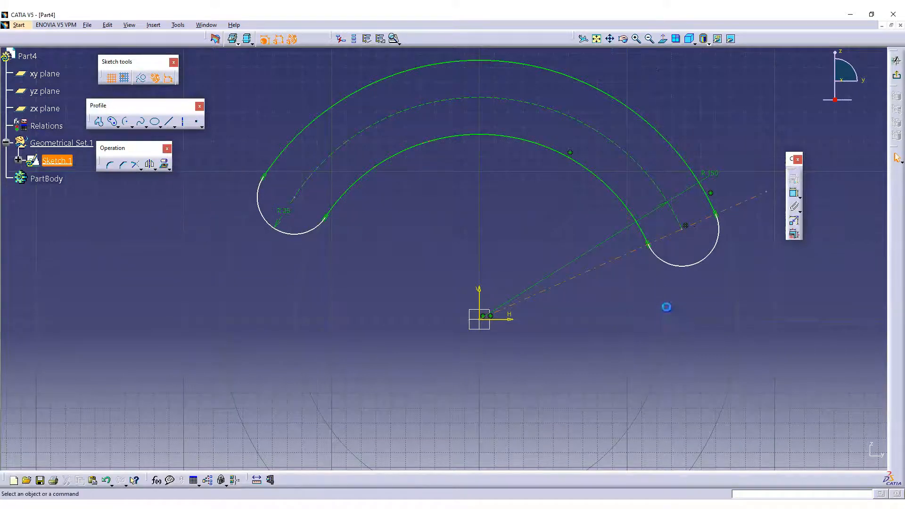
Step: Apply a Symmetry constraint to the two end-arc centres of the slot about the vertical sketch axis
{"action": "left_click", "coordinate": [686, 230]}
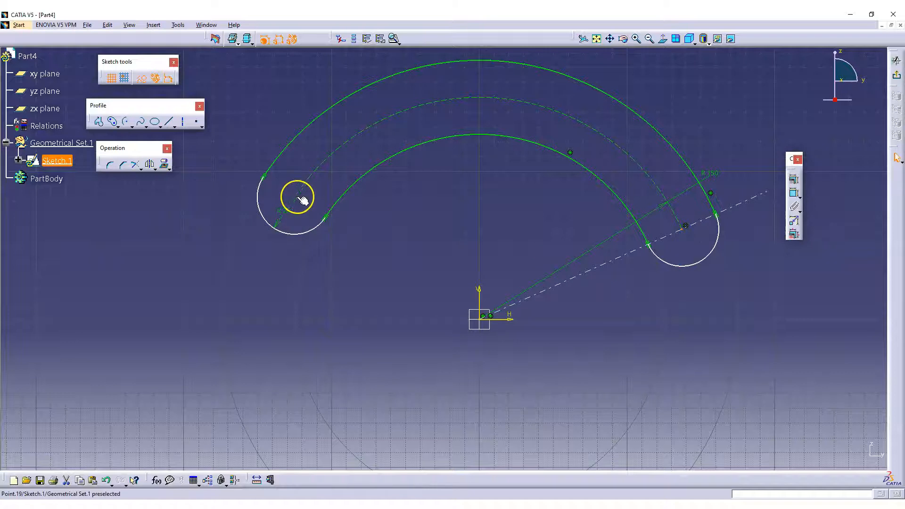
{"action": "left_click", "coordinate": [479, 294], "text": "ctrl"}
{"action": "left_click", "coordinate": [646, 216], "text": "ctrl"}
{"action": "left_click", "coordinate": [793, 179]}
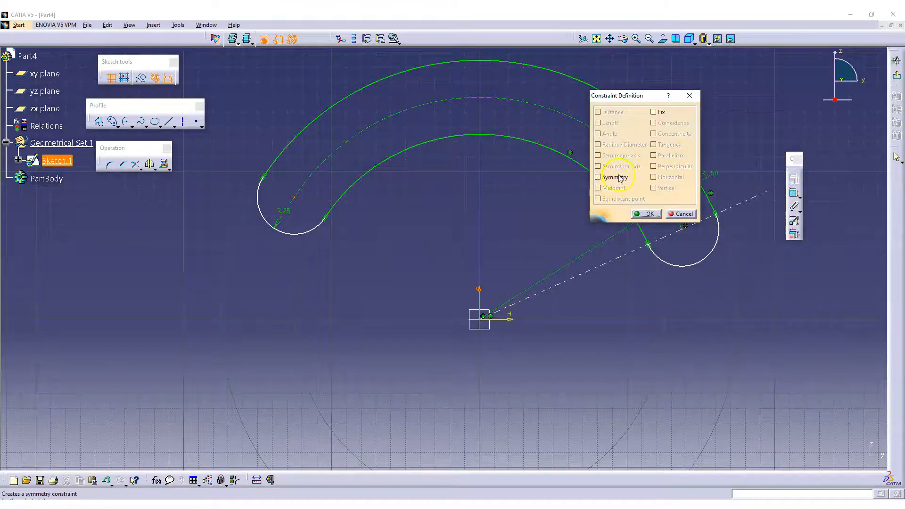
{"action": "left_click", "coordinate": [617, 177]}
{"action": "left_click", "coordinate": [646, 214]}
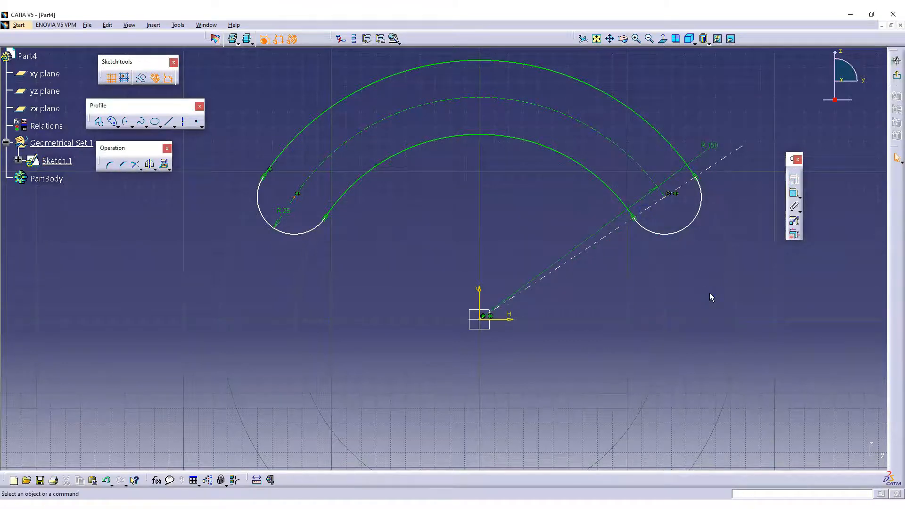
Step: Swing the slot's axis line upward and dimension its angle to the horizontal sketch axis at 40°
{"action": "left_click_drag", "start_coordinate": [729, 156], "coordinate": [657, 180]}
{"action": "left_click", "coordinate": [796, 193]}
{"action": "left_click", "coordinate": [507, 321]}
{"action": "left_click", "coordinate": [508, 319]}
{"action": "left_click", "coordinate": [590, 280]}
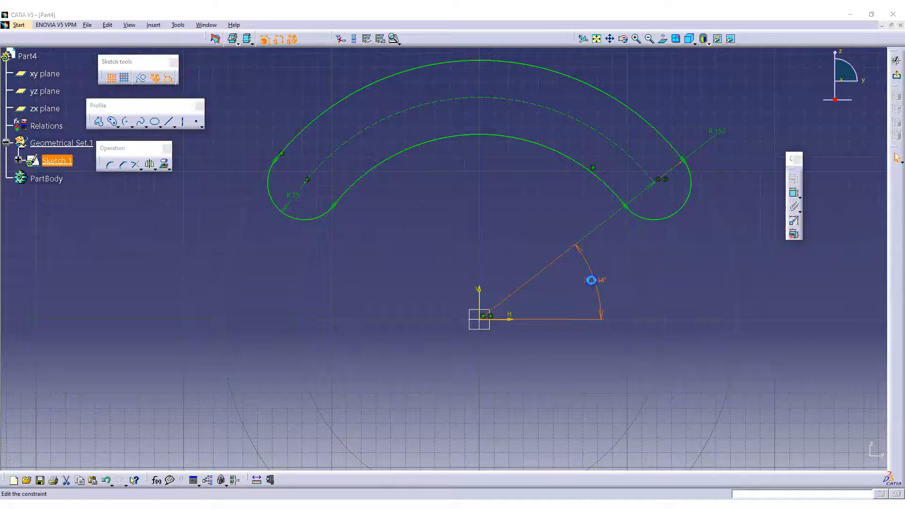
{"action": "double_click", "coordinate": [591, 280]}
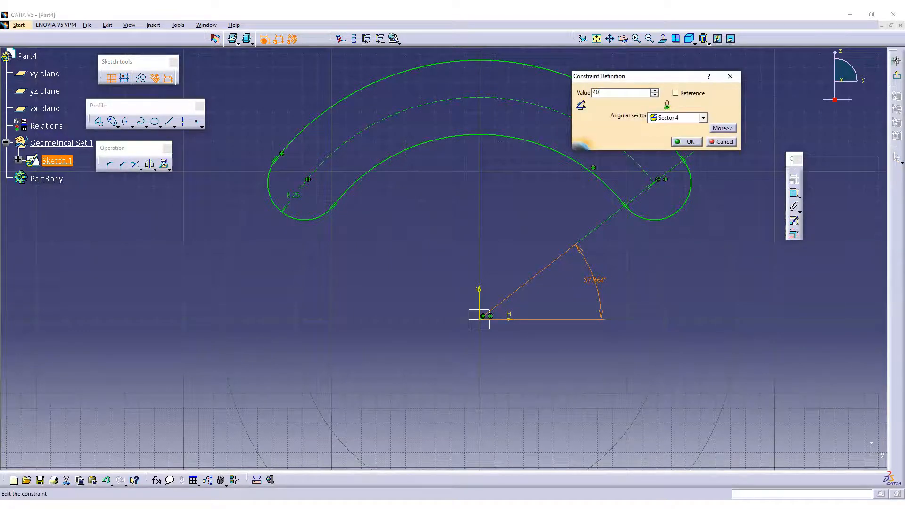
{"action": "key", "text": "Return"}
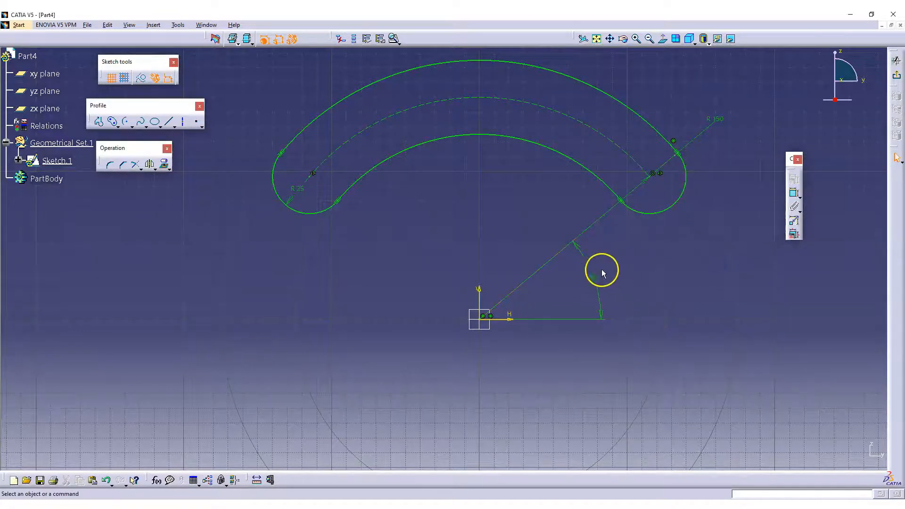
Step: Try larger and smaller values for the slot's axis angle, down to 30°, and cancel the edit
{"action": "double_click", "coordinate": [595, 274]}
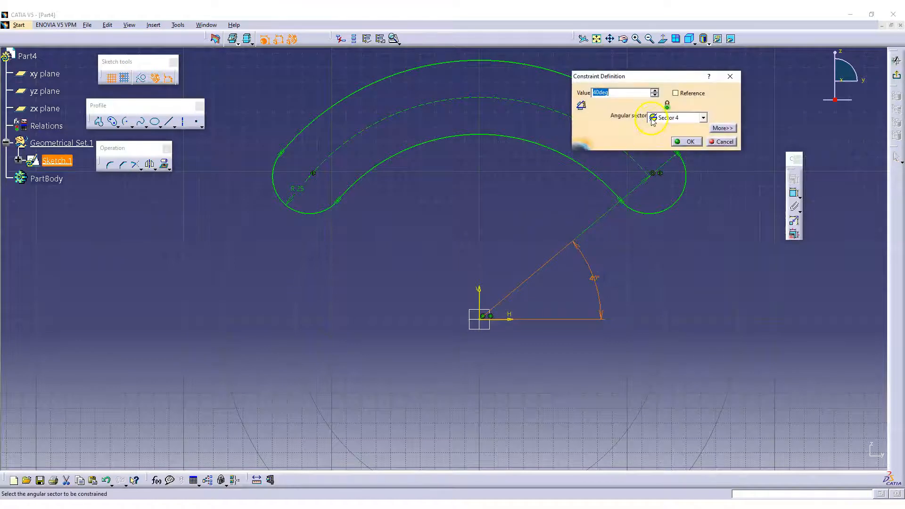
{"action": "left_click", "coordinate": [655, 90]}
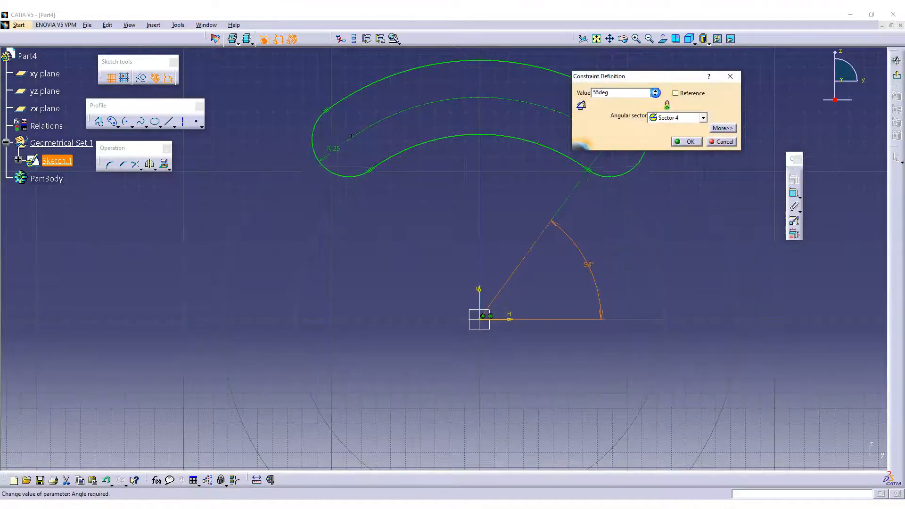
{"action": "left_click", "coordinate": [654, 90]}
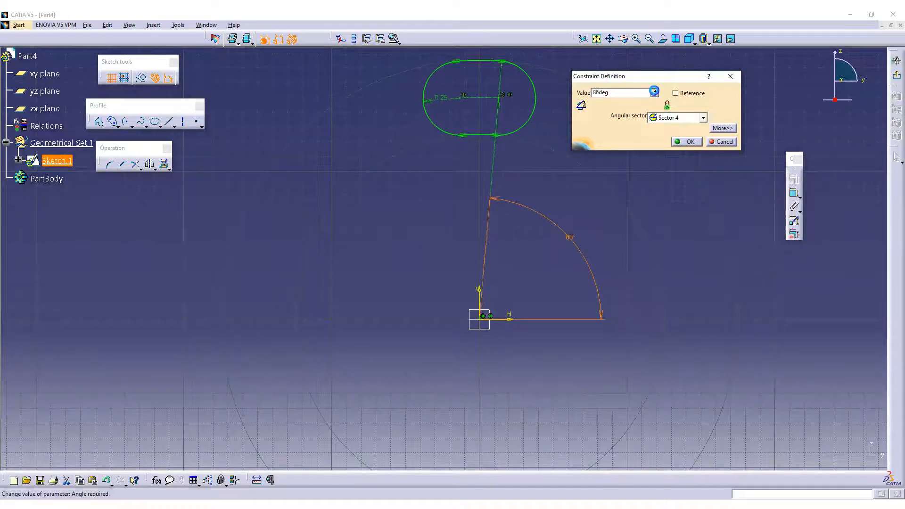
{"action": "left_click", "coordinate": [655, 94]}
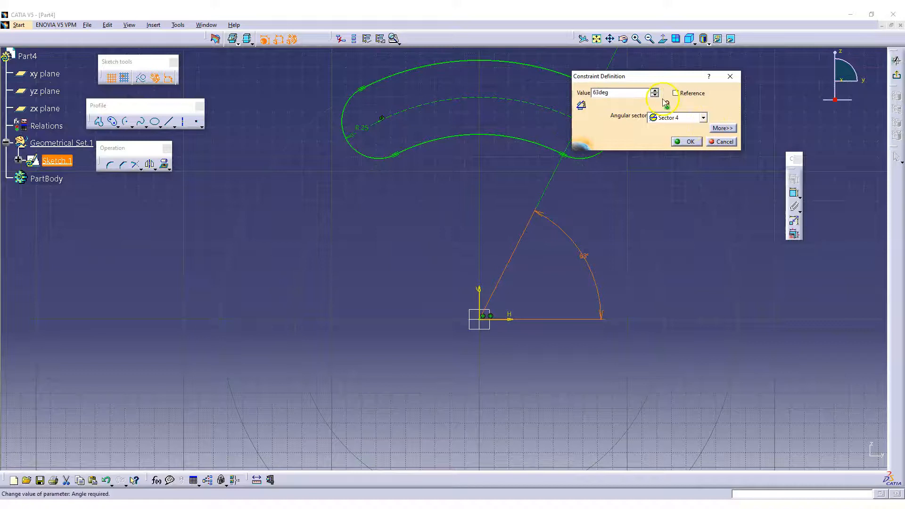
{"action": "left_click", "coordinate": [654, 95]}
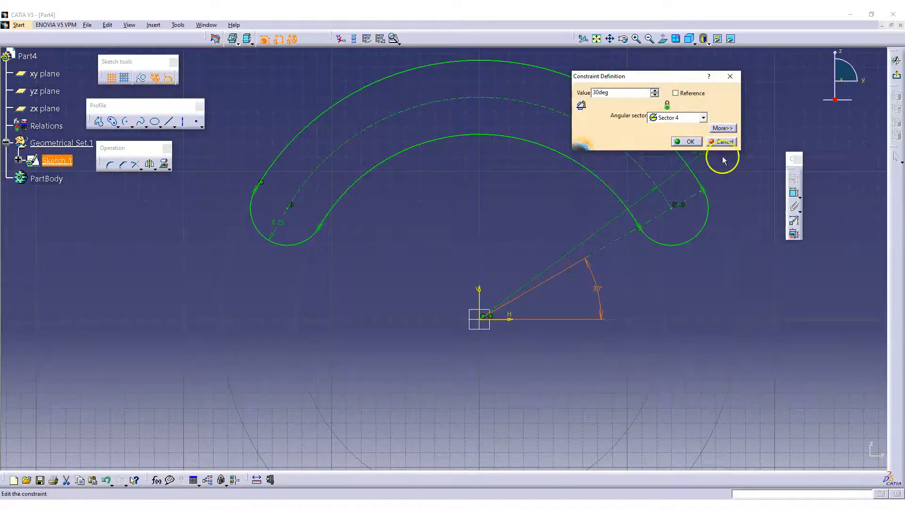
{"action": "left_click", "coordinate": [722, 141]}
Step: Delete the whole curved slot with its axis line and constraints from the sketch
{"action": "middle_click_drag", "start_coordinate": [291, 98], "coordinate": [301, 150]}
{"action": "mouse_move", "coordinate": [248, 63]}
{"action": "left_mouse_down"}
{"action": "mouse_move", "coordinate": [614, 337]}
{"action": "mouse_move", "coordinate": [765, 394]}
{"action": "left_mouse_up"}
{"action": "key", "text": "Delete"}
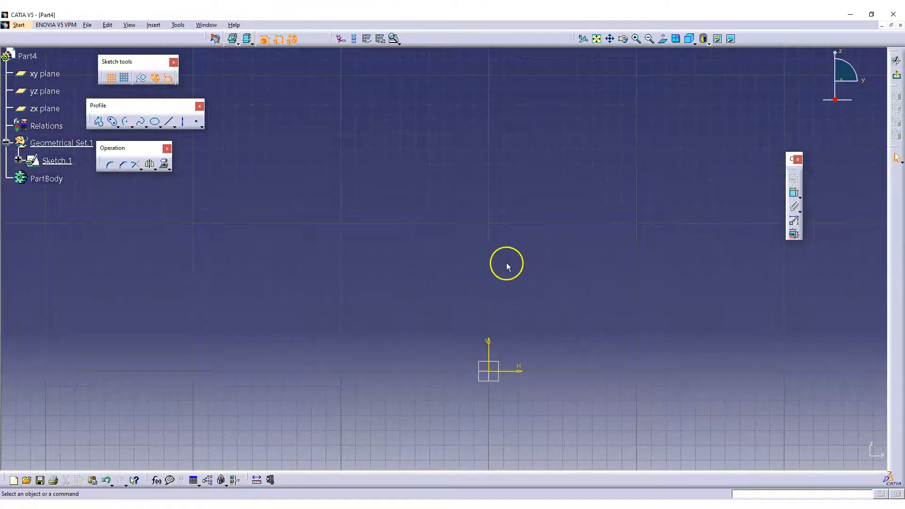
{"action": "left_click", "coordinate": [141, 168]}
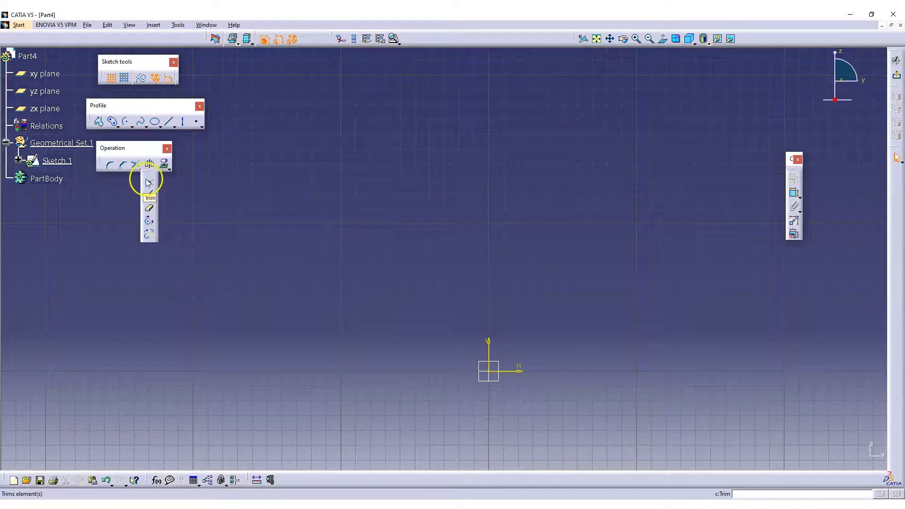
{"action": "left_click", "coordinate": [152, 208]}
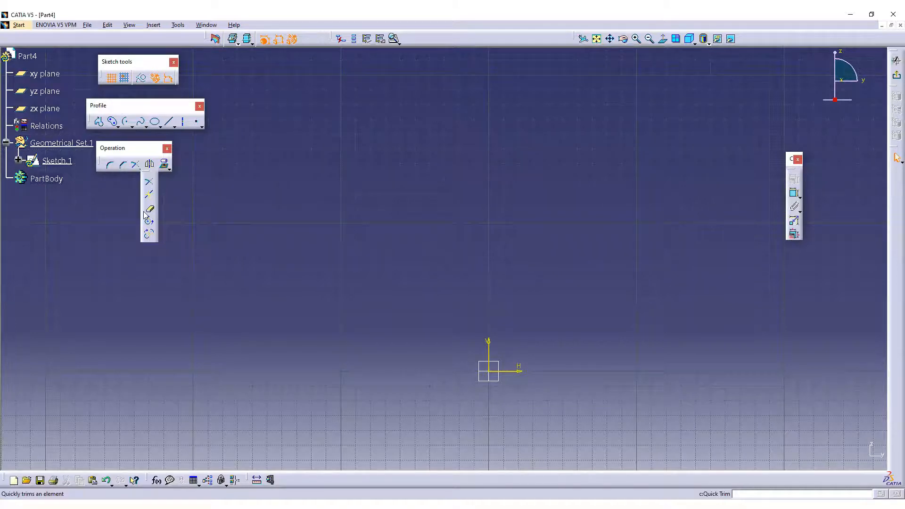
{"action": "left_click", "coordinate": [585, 289]}
{"action": "mouse_move", "coordinate": [555, 228]}
{"action": "middle_mouse_down"}
{"action": "mouse_move", "coordinate": [547, 176]}
{"action": "mouse_move", "coordinate": [479, 132]}
{"action": "middle_mouse_up"}
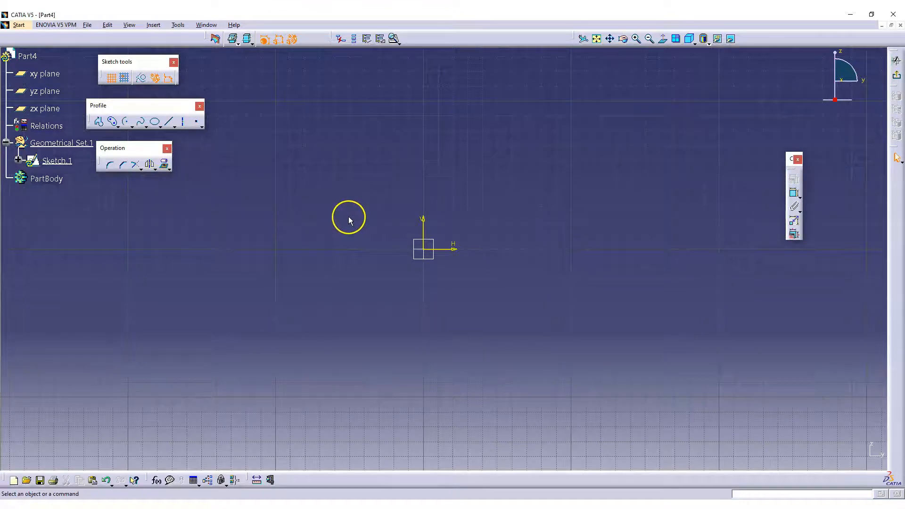
{"action": "left_click", "coordinate": [140, 169]}
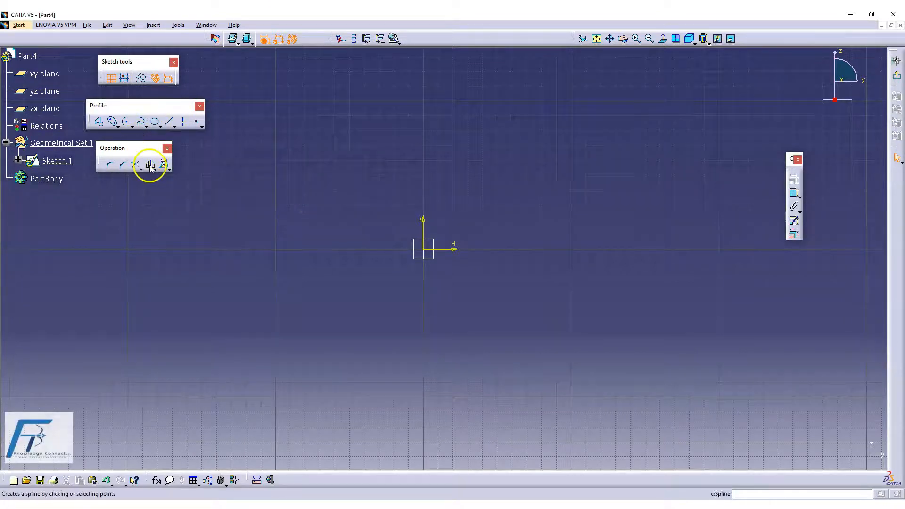
{"action": "left_click", "coordinate": [155, 168]}
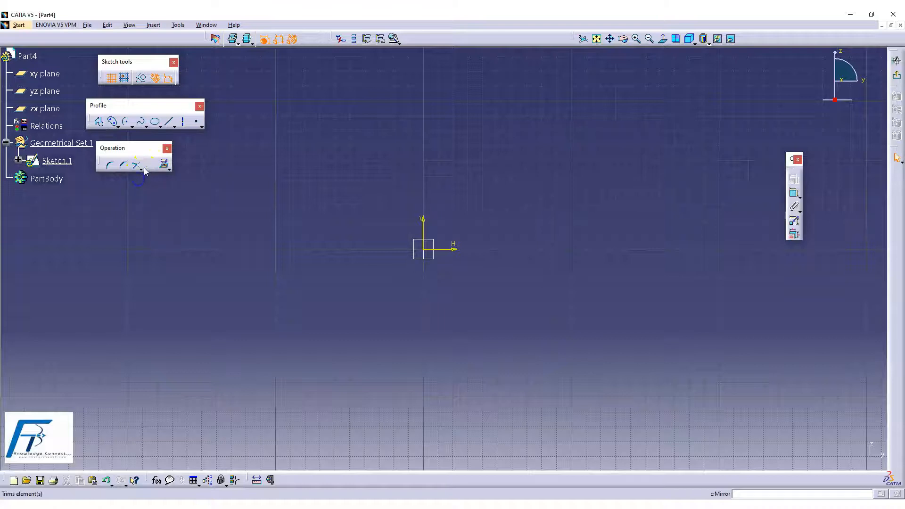
{"action": "left_click", "coordinate": [141, 170]}
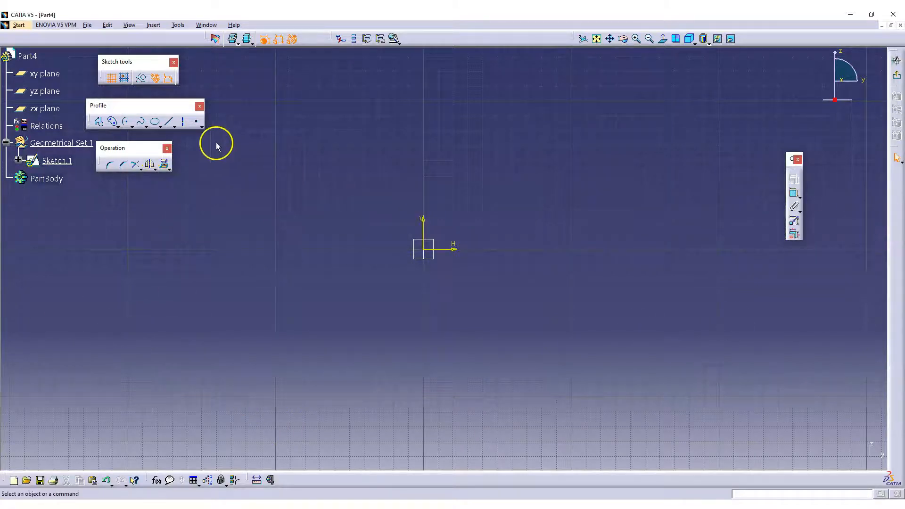
Step: Sketch a horizontal line about 213 mm long above the origin and a near-vertical line crossing it near its right end
{"action": "left_click", "coordinate": [167, 122]}
{"action": "left_click", "coordinate": [375, 189]}
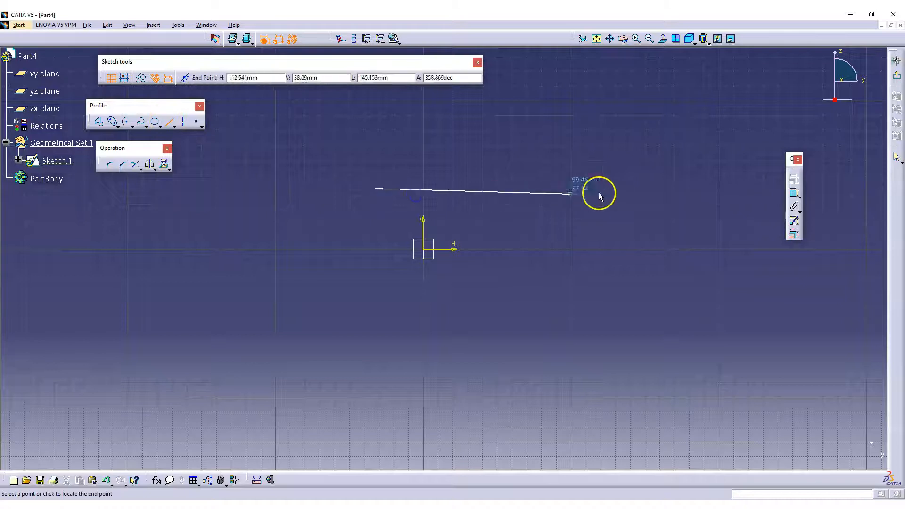
{"action": "left_click", "coordinate": [691, 189]}
{"action": "left_click", "coordinate": [168, 122]}
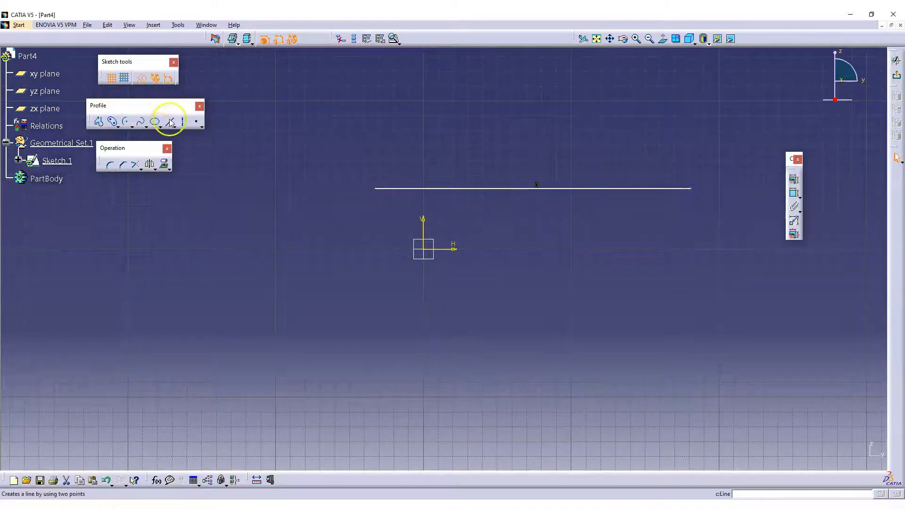
{"action": "left_click", "coordinate": [613, 128]}
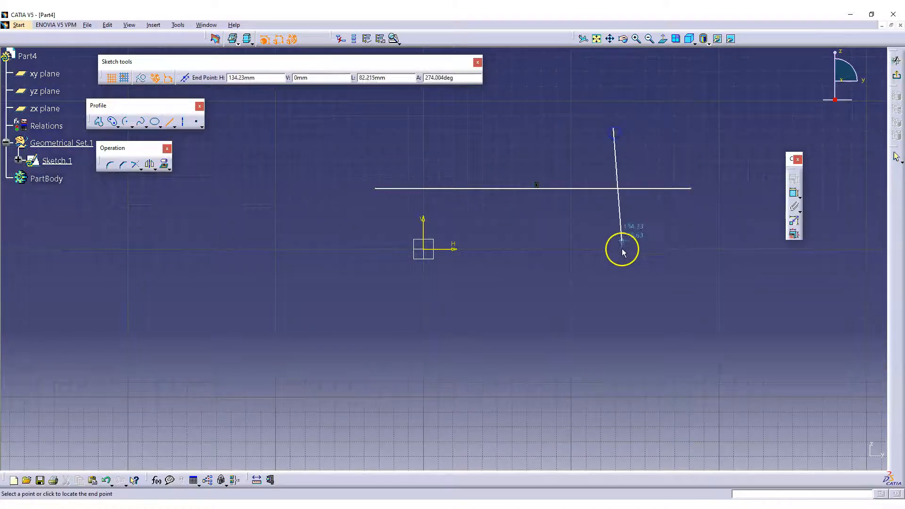
{"action": "left_click", "coordinate": [616, 307]}
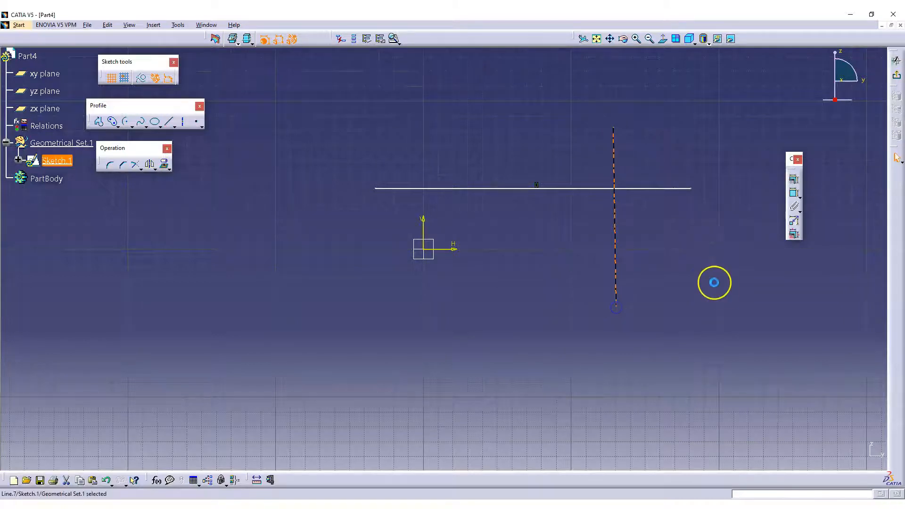
Step: Trim the two crossed lines into a corner, keeping the horizontal line's left part and the near-vertical line's lower part
{"action": "middle_click_drag", "start_coordinate": [683, 264], "coordinate": [621, 278]}
{"action": "middle_click_drag", "start_coordinate": [517, 254], "coordinate": [506, 232]}
{"action": "left_click", "coordinate": [135, 164]}
{"action": "left_click", "coordinate": [519, 184]}
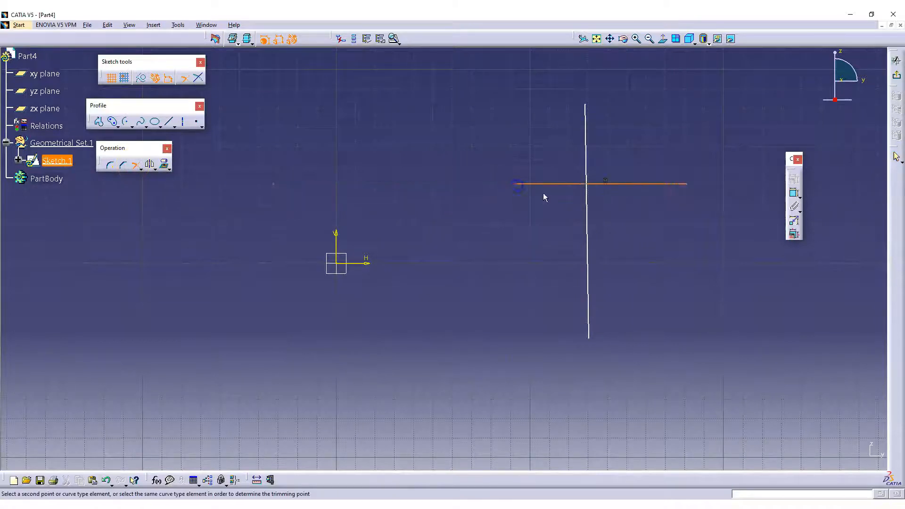
{"action": "left_click", "coordinate": [587, 204]}
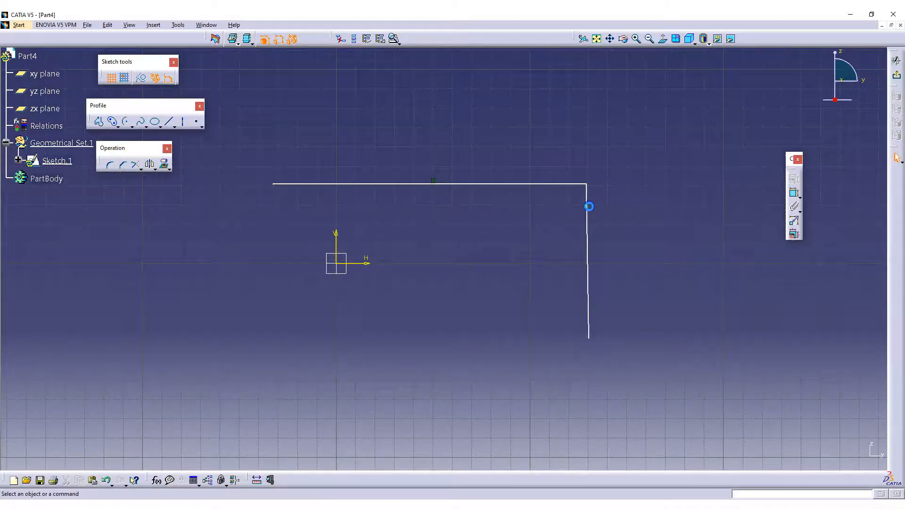
{"action": "left_click", "coordinate": [664, 291]}
Step: Try trimming the crossed lines while keeping the horizontal line's right part with different sides of the near-vertical line, and cancel
{"action": "left_click", "coordinate": [134, 160]}
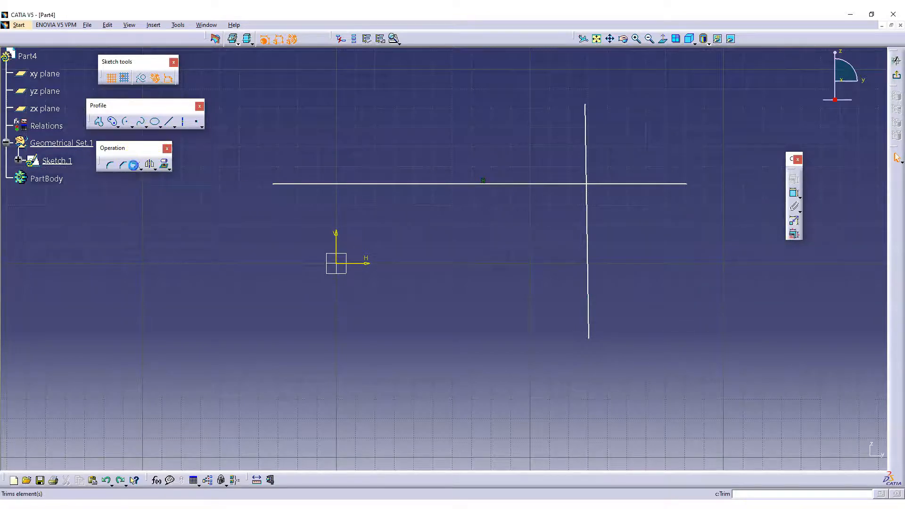
{"action": "left_click", "coordinate": [606, 184]}
{"action": "left_click", "coordinate": [587, 163]}
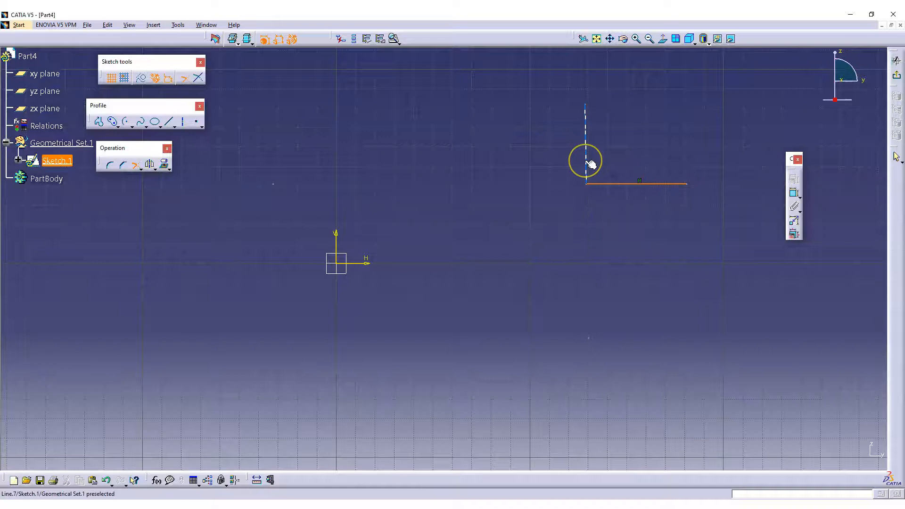
{"action": "left_click", "coordinate": [574, 244]}
{"action": "left_click", "coordinate": [586, 203]}
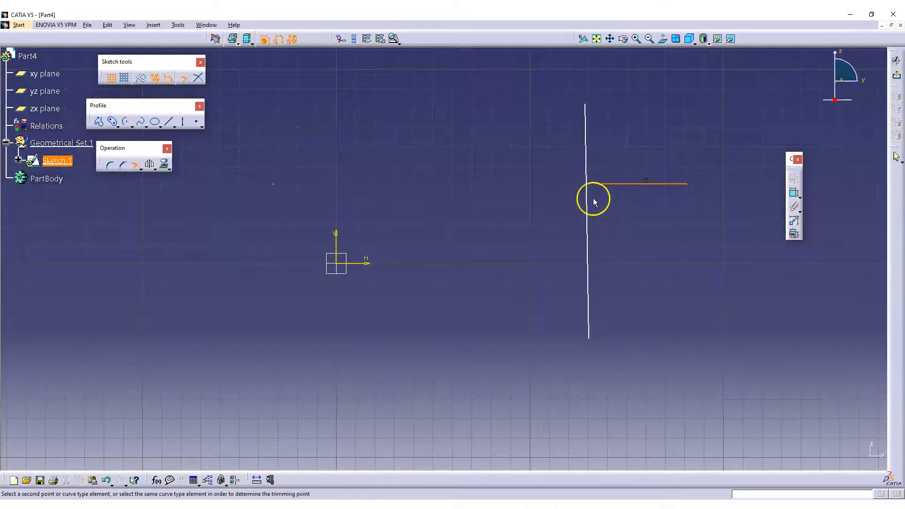
{"action": "left_click", "coordinate": [584, 97]}
{"action": "key", "text": "Escape"}
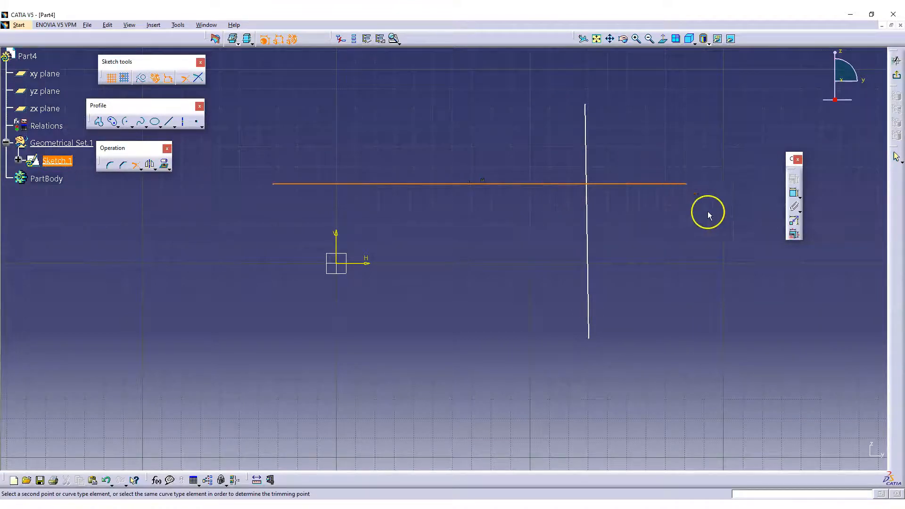
Step: Dimension the horizontal line's length and set it to 200 mm
{"action": "left_click", "coordinate": [142, 169]}
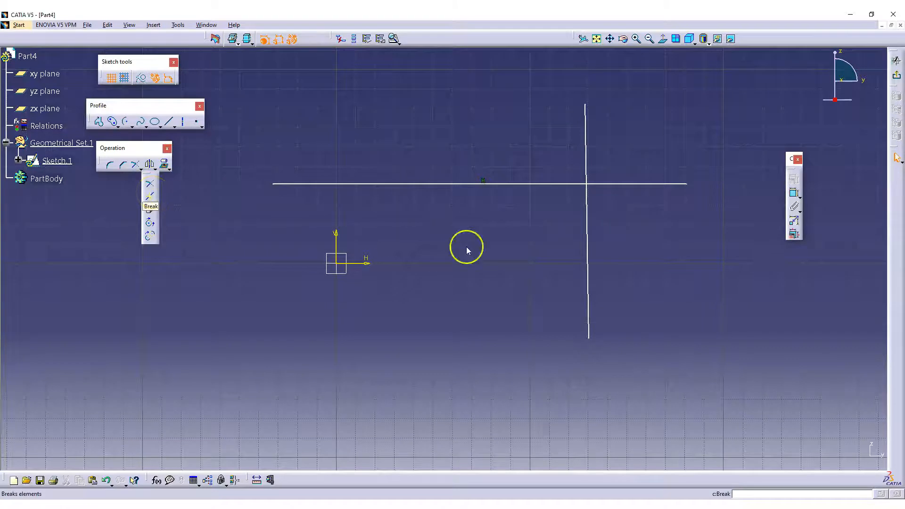
{"action": "left_click", "coordinate": [521, 230]}
{"action": "middle_click_drag", "start_coordinate": [516, 243], "coordinate": [511, 270]}
{"action": "left_click", "coordinate": [517, 212]}
{"action": "left_click", "coordinate": [794, 193]}
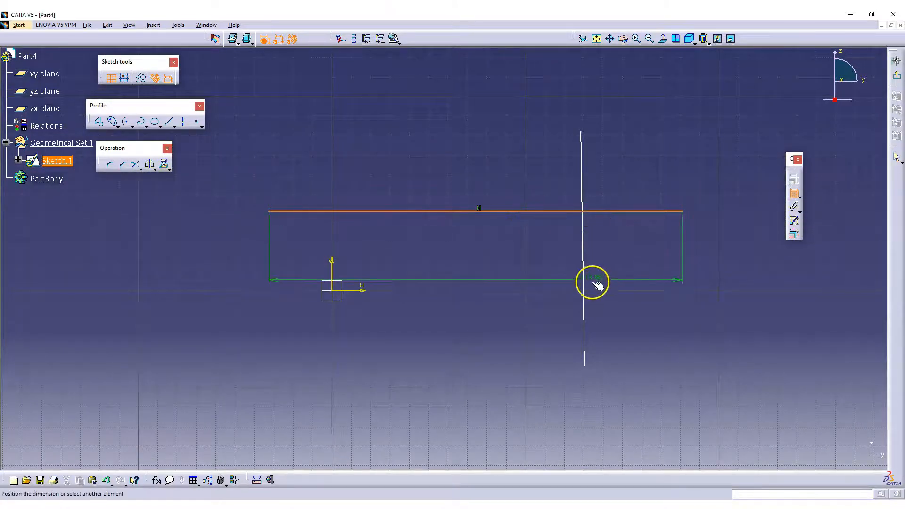
{"action": "left_click", "coordinate": [470, 266]}
{"action": "double_click", "coordinate": [474, 265]}
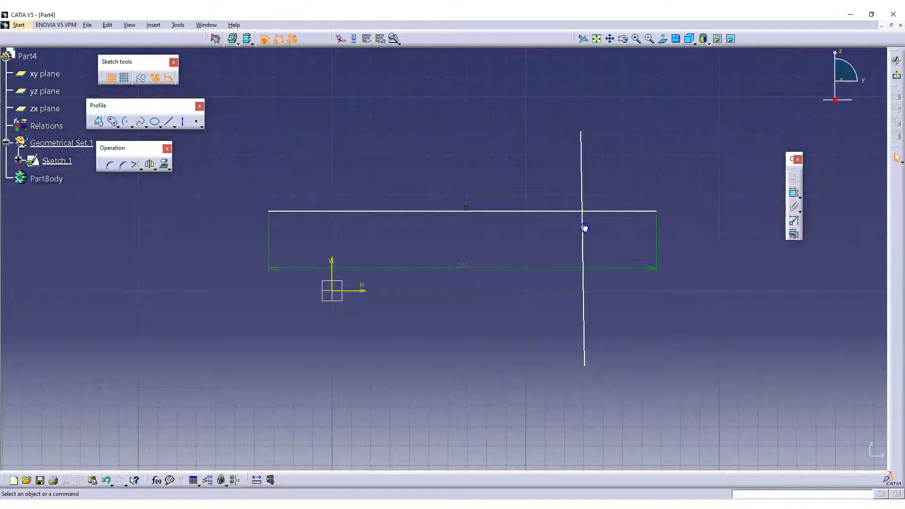
Step: Move the near-vertical line left to cross nearer the horizontal line's middle, and apply a Vertical constraint to it
{"action": "left_click_drag", "start_coordinate": [582, 233], "coordinate": [433, 220]}
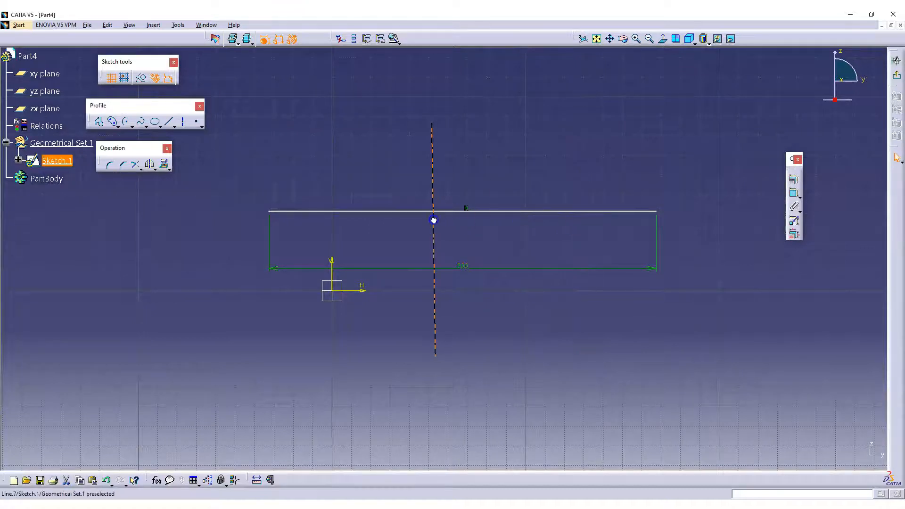
{"action": "left_click", "coordinate": [793, 180]}
{"action": "left_click", "coordinate": [663, 188]}
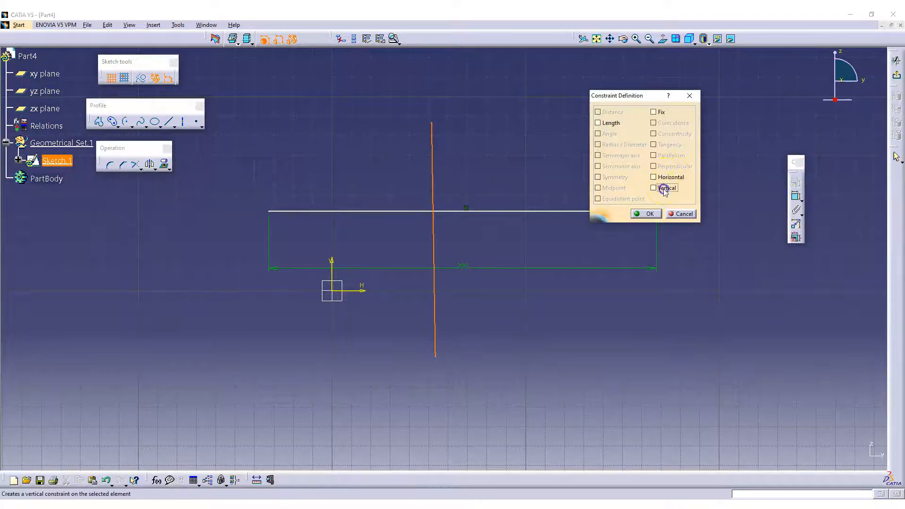
{"action": "left_click", "coordinate": [647, 213]}
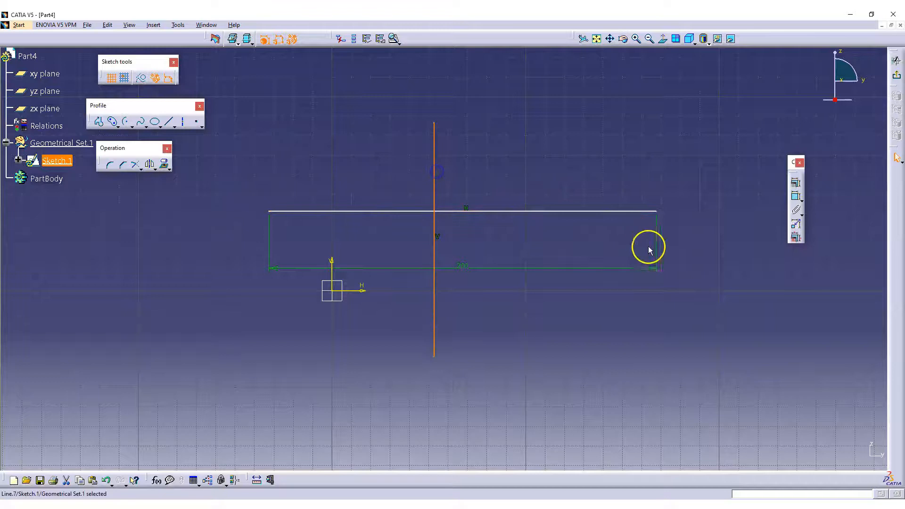
{"action": "left_click", "coordinate": [763, 168]}
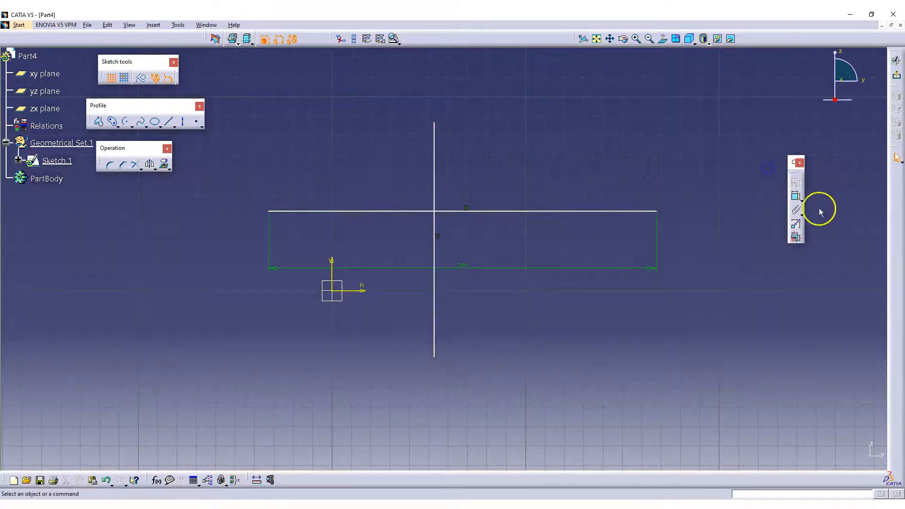
Step: Try to dimension the distance from the horizontal line's right end to the vertical line, and cancel the constraint
{"action": "left_click", "coordinate": [796, 197]}
{"action": "left_click", "coordinate": [658, 210]}
{"action": "left_click", "coordinate": [608, 206]}
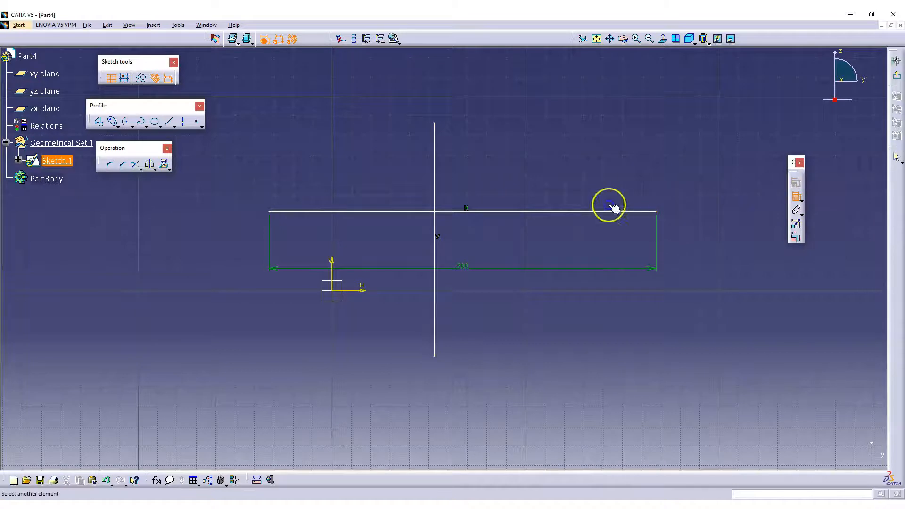
{"action": "left_click", "coordinate": [434, 188]}
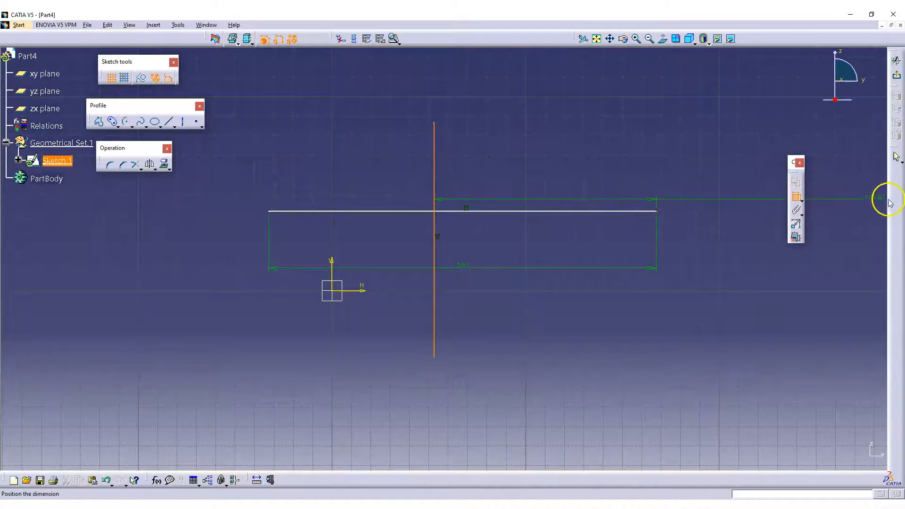
{"action": "left_click", "coordinate": [795, 197]}
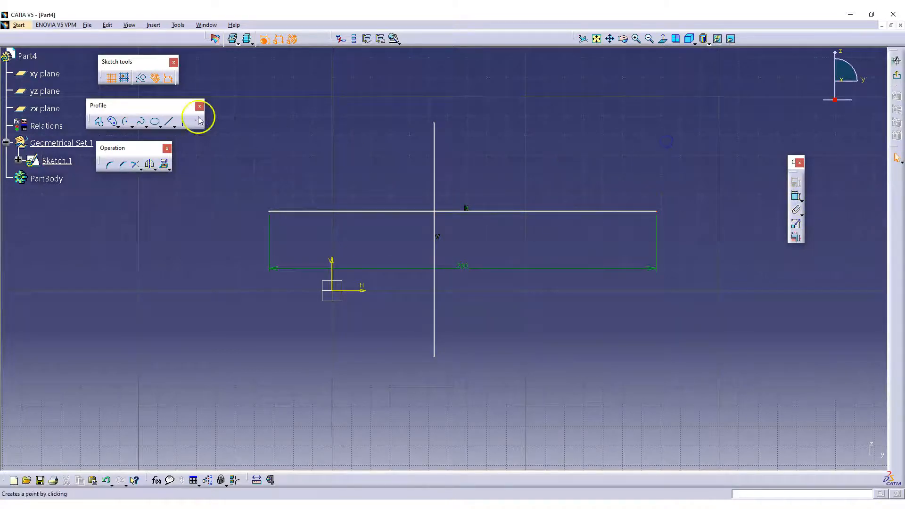
Step: Break the horizontal line at its crossing with the vertical line
{"action": "left_click", "coordinate": [137, 164]}
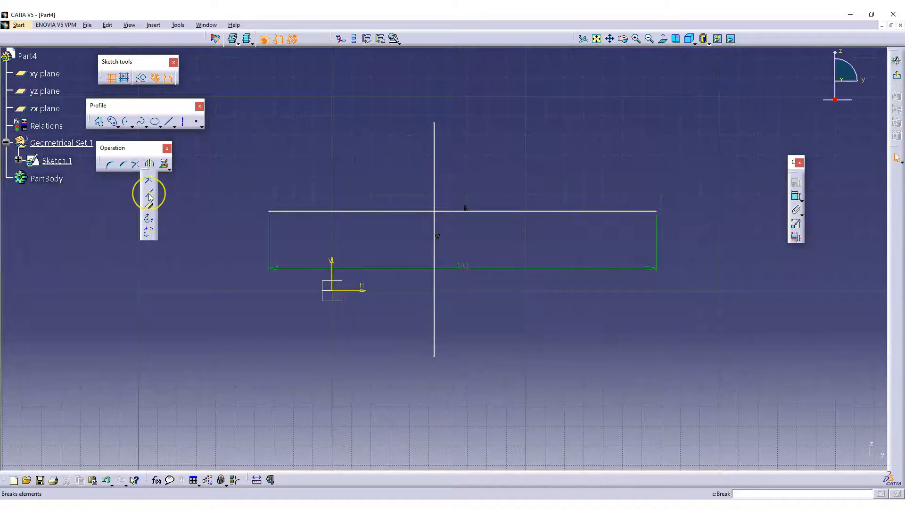
{"action": "left_click", "coordinate": [149, 197]}
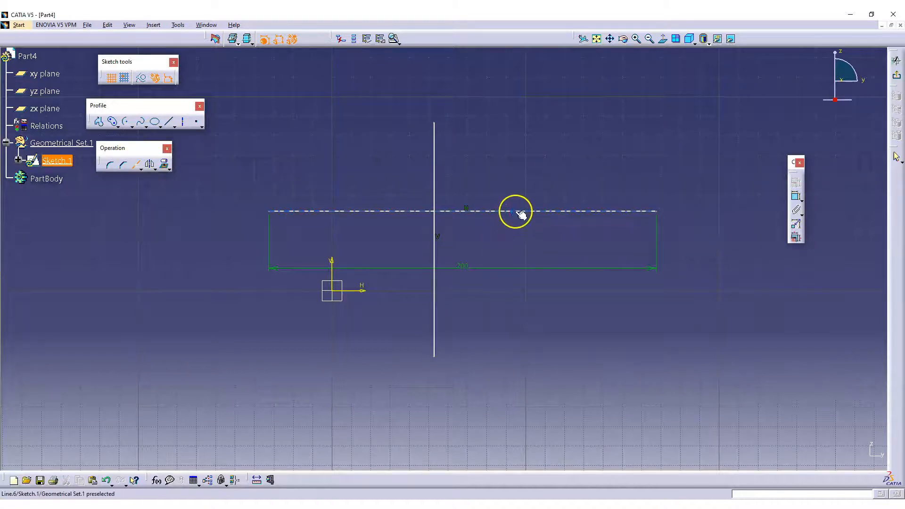
{"action": "left_click", "coordinate": [516, 211]}
{"action": "left_click", "coordinate": [467, 279]}
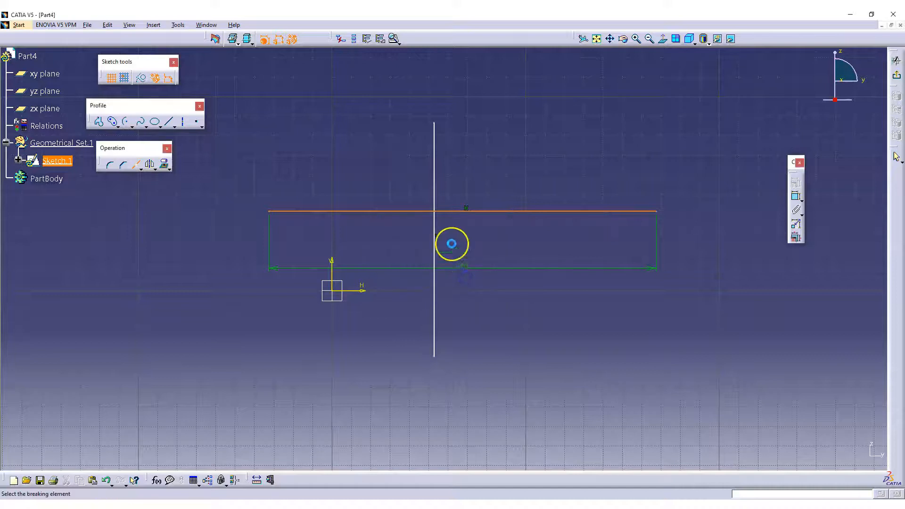
{"action": "left_click", "coordinate": [433, 188]}
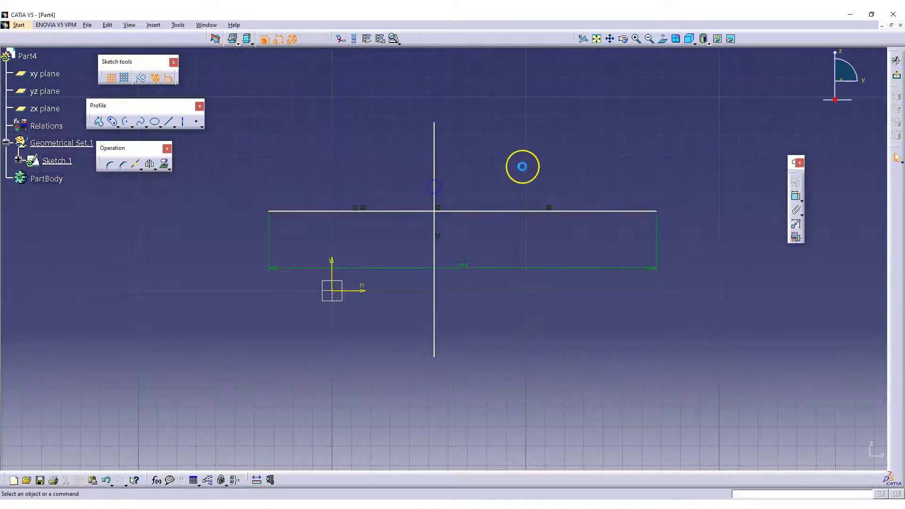
Step: Dimension the length of the horizontal line's right segment, placing the dimension above it
{"action": "left_click", "coordinate": [556, 212]}
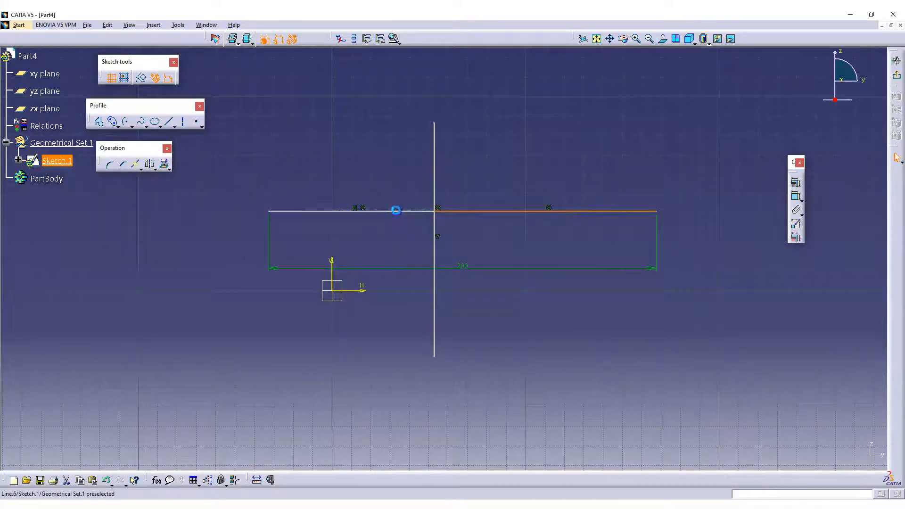
{"action": "left_click", "coordinate": [756, 223]}
{"action": "left_click", "coordinate": [797, 196]}
{"action": "left_click", "coordinate": [642, 212]}
{"action": "left_click", "coordinate": [625, 177]}
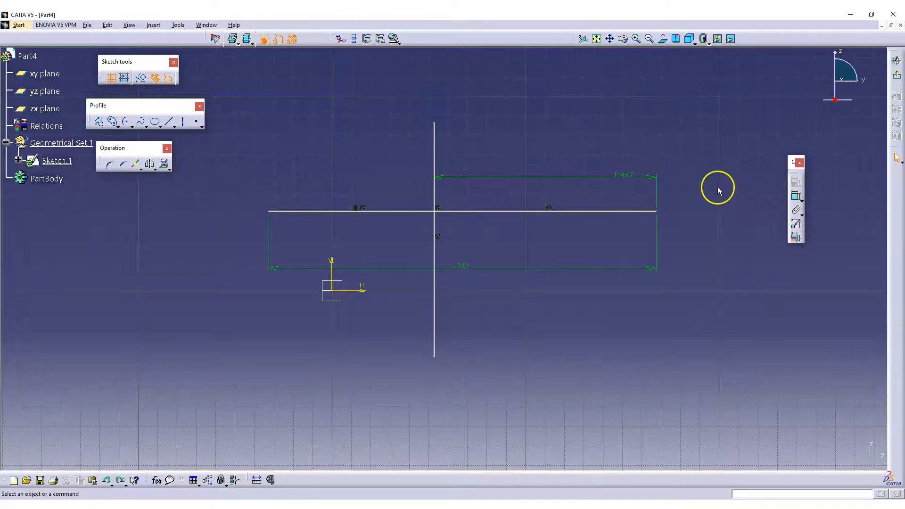
Step: Undo the edits back to before the 200 mm length change, and delete the near-vertical line
{"action": "key", "text": "ctrl+z"}
{"action": "key", "text": "ctrl+z"}
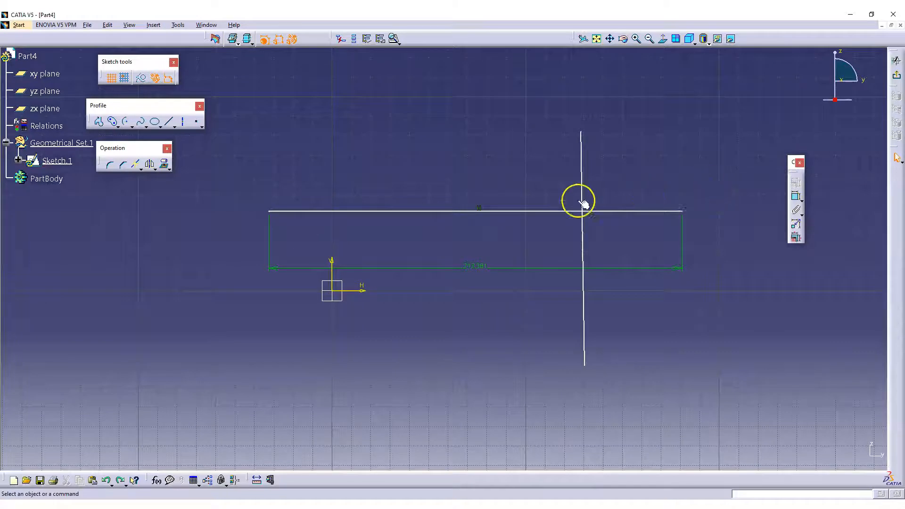
{"action": "left_click", "coordinate": [583, 176]}
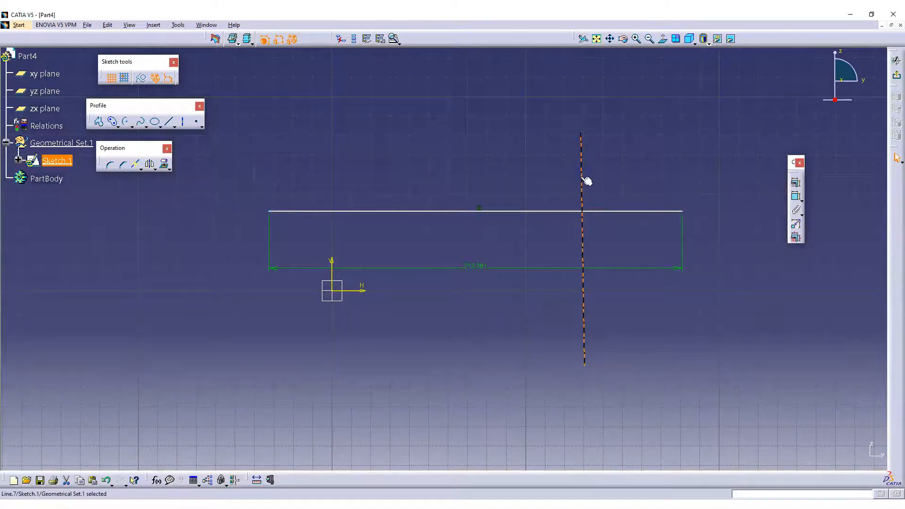
{"action": "key", "text": "Delete"}
Step: Move the dimensioned horizontal line left and slightly up so that it spans both sides of the vertical sketch axis
{"action": "left_click_drag", "start_coordinate": [522, 211], "coordinate": [405, 196]}
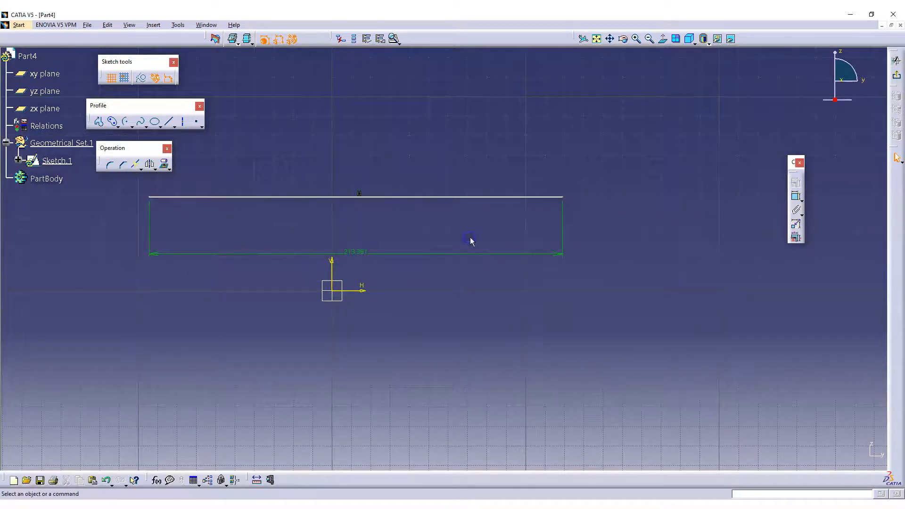
{"action": "left_click", "coordinate": [439, 197]}
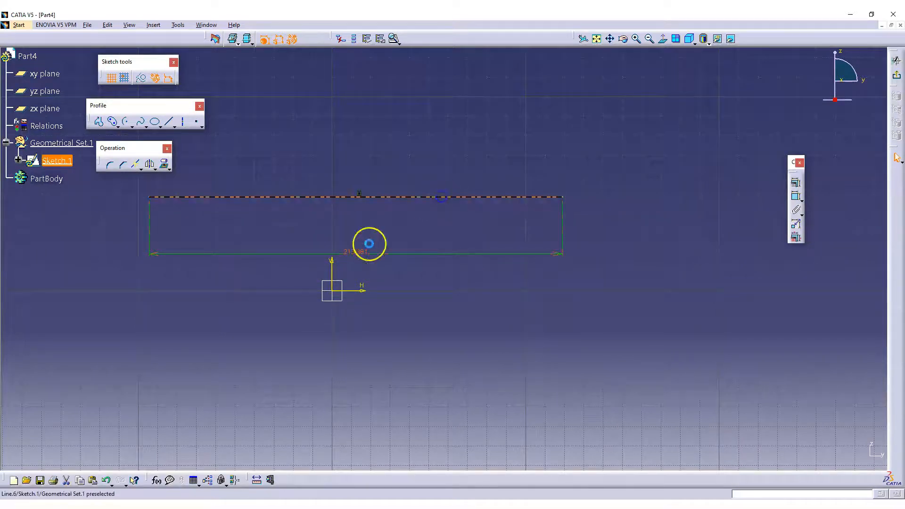
{"action": "left_click", "coordinate": [345, 288]}
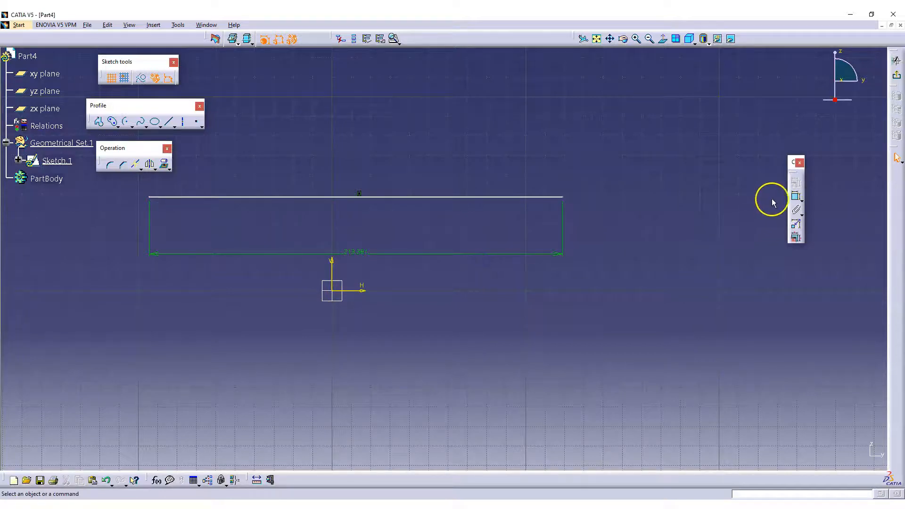
Step: Break the dimensioned horizontal line at the vertical sketch axis, converting its length constraint into a distance, and check the segments
{"action": "left_click", "coordinate": [415, 197]}
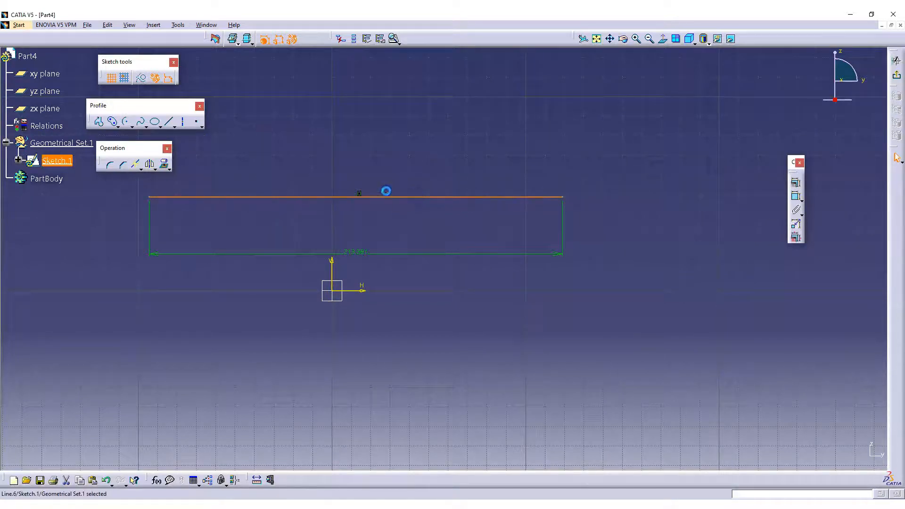
{"action": "left_click", "coordinate": [139, 169]}
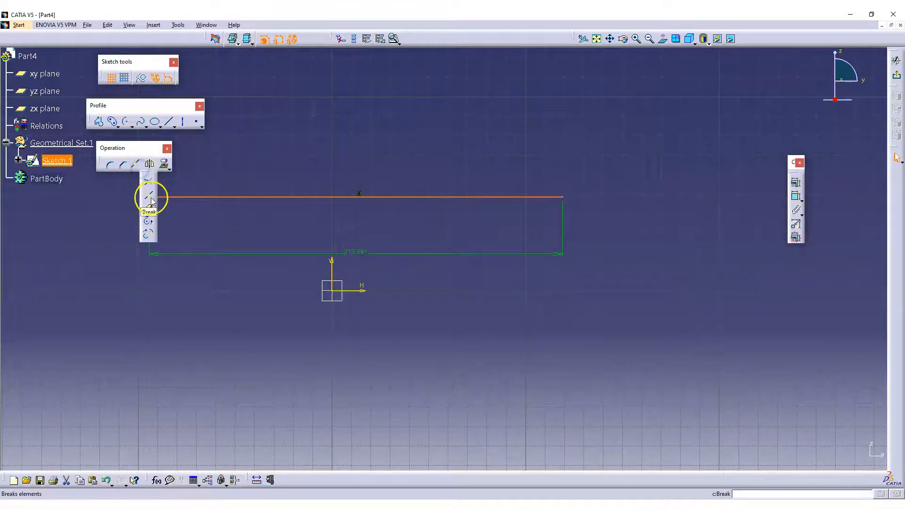
{"action": "left_click", "coordinate": [325, 243]}
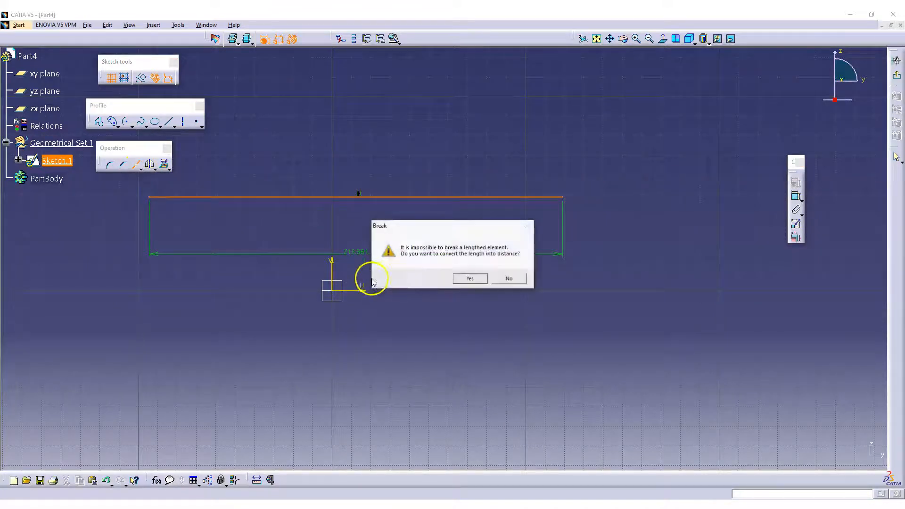
{"action": "left_click", "coordinate": [468, 277]}
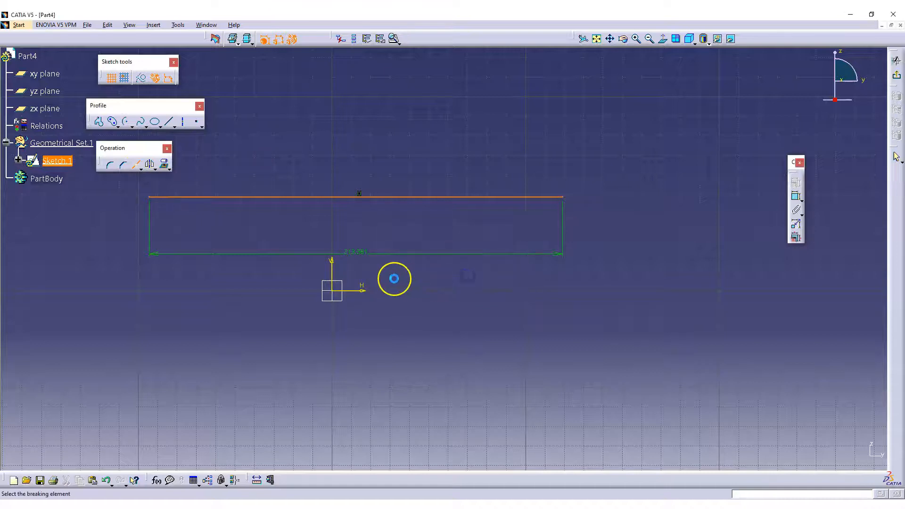
{"action": "left_click", "coordinate": [332, 264]}
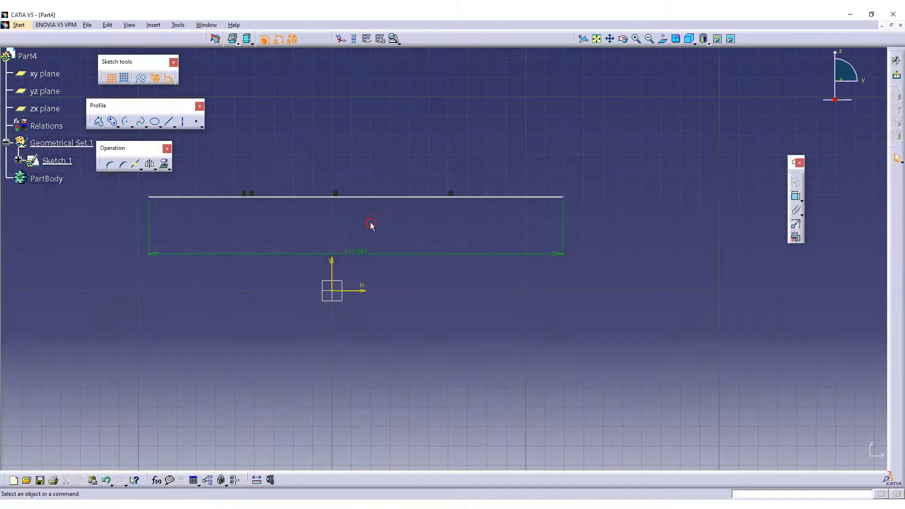
{"action": "left_click", "coordinate": [420, 211]}
{"action": "left_click", "coordinate": [297, 198]}
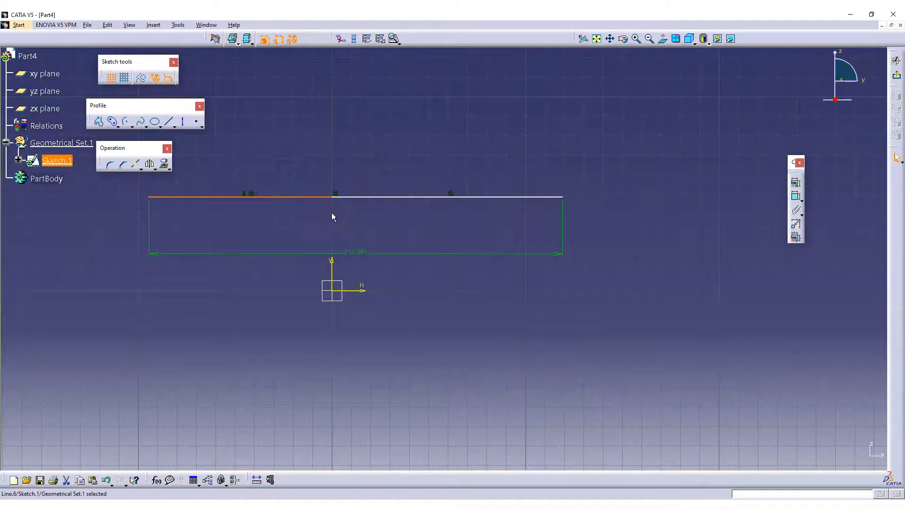
{"action": "mouse_move", "coordinate": [457, 255]}
{"action": "middle_mouse_down"}
{"action": "mouse_move", "coordinate": [503, 272]}
{"action": "mouse_move", "coordinate": [502, 252]}
{"action": "middle_mouse_up"}
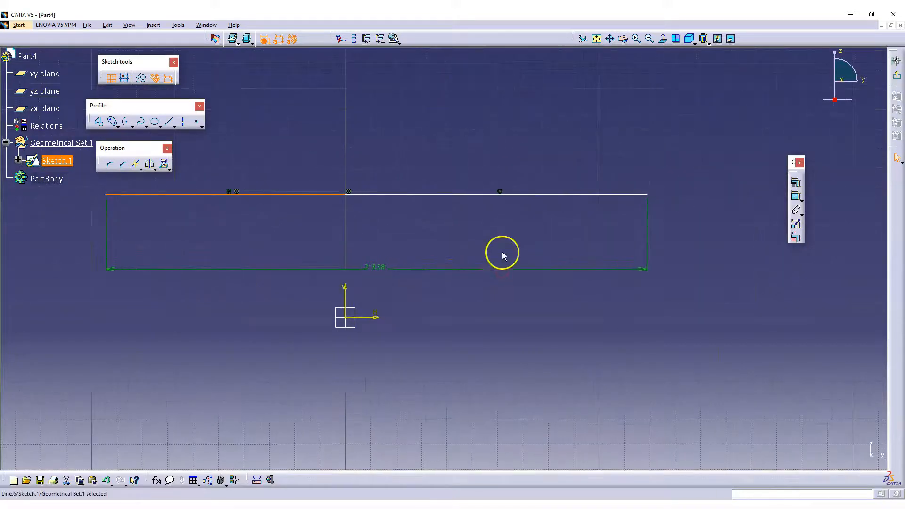
{"action": "left_click", "coordinate": [286, 157]}
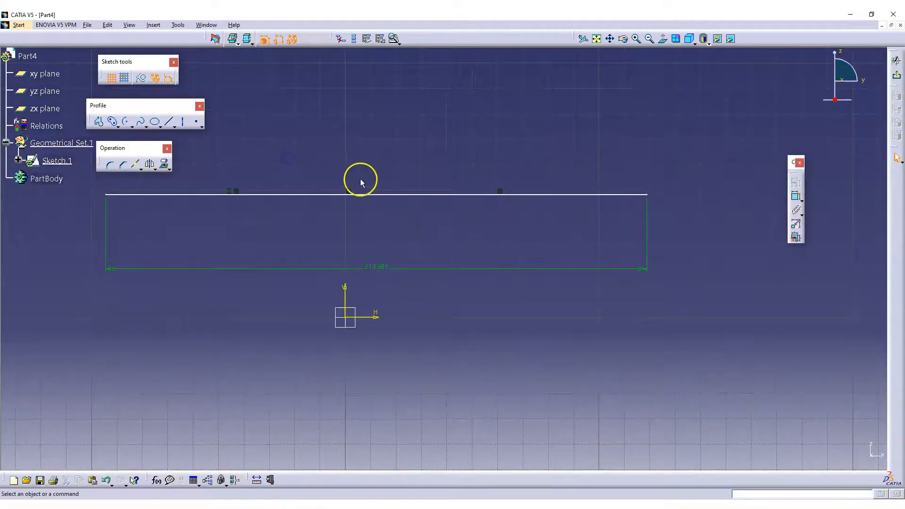
Step: Undo the break, the horizontal line's move and the deletion of the near-vertical line
{"action": "key", "text": "ctrl+z"}
{"action": "key", "text": "ctrl+z"}
{"action": "key", "text": "ctrl+y"}
{"action": "key", "text": "ctrl+y"}
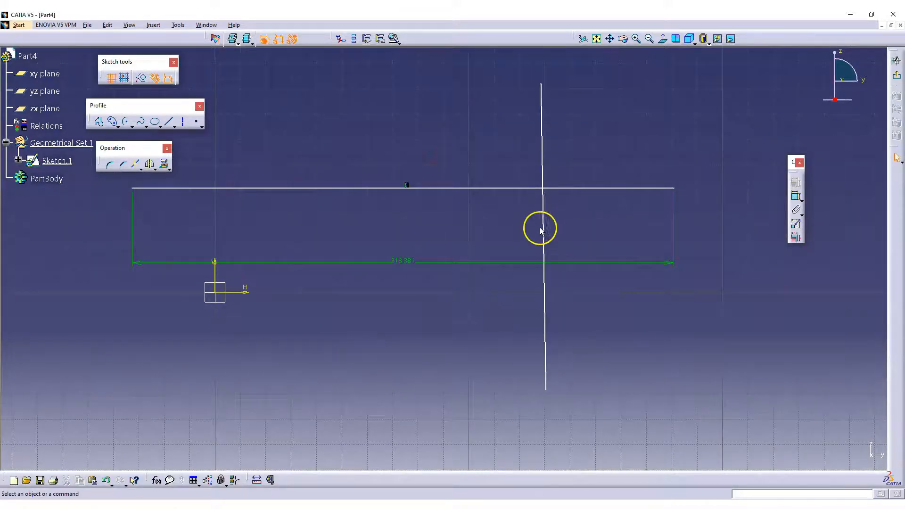
Step: Quick Trim the near-vertical line above the crossing and the horizontal line beyond it, converting the horizontal line's length into a distance
{"action": "left_click", "coordinate": [142, 171]}
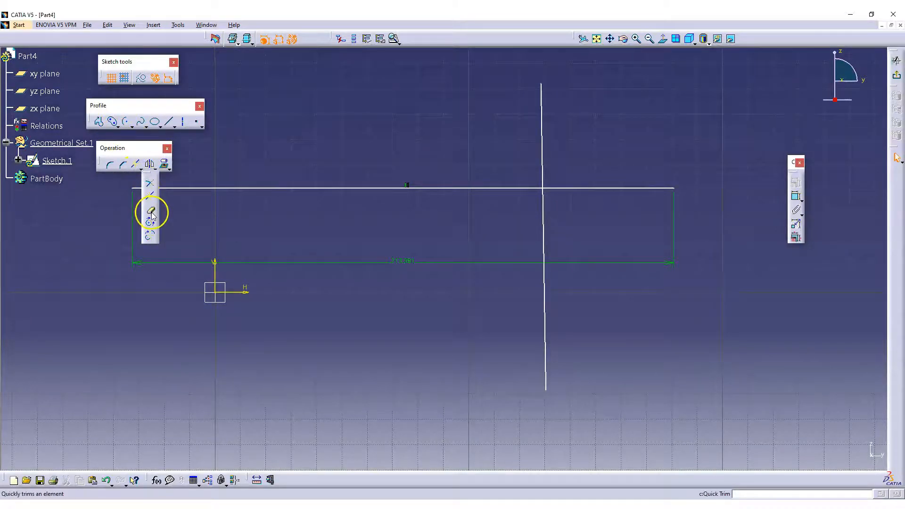
{"action": "left_click", "coordinate": [151, 212]}
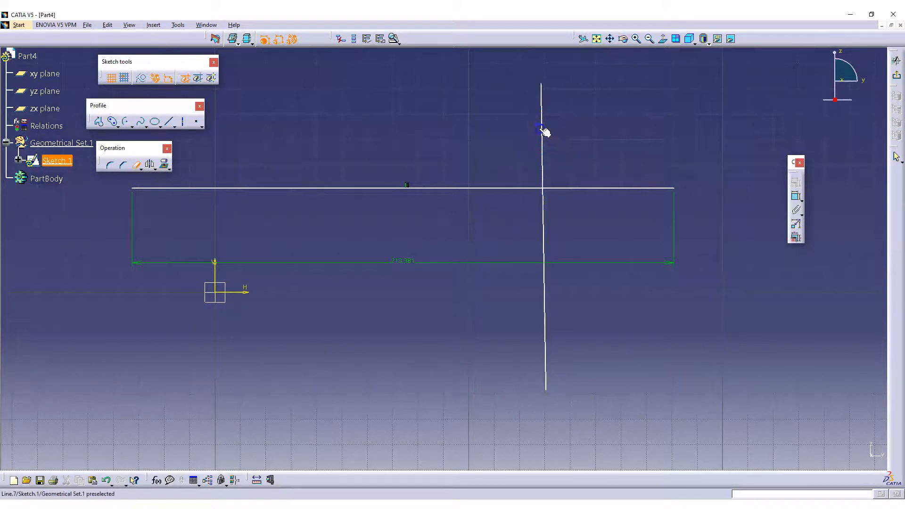
{"action": "left_click", "coordinate": [570, 188]}
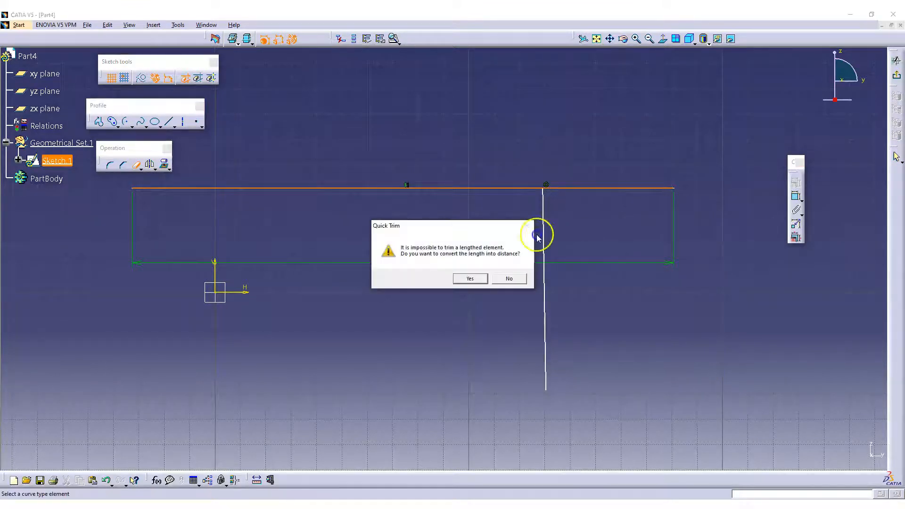
{"action": "left_click", "coordinate": [468, 279]}
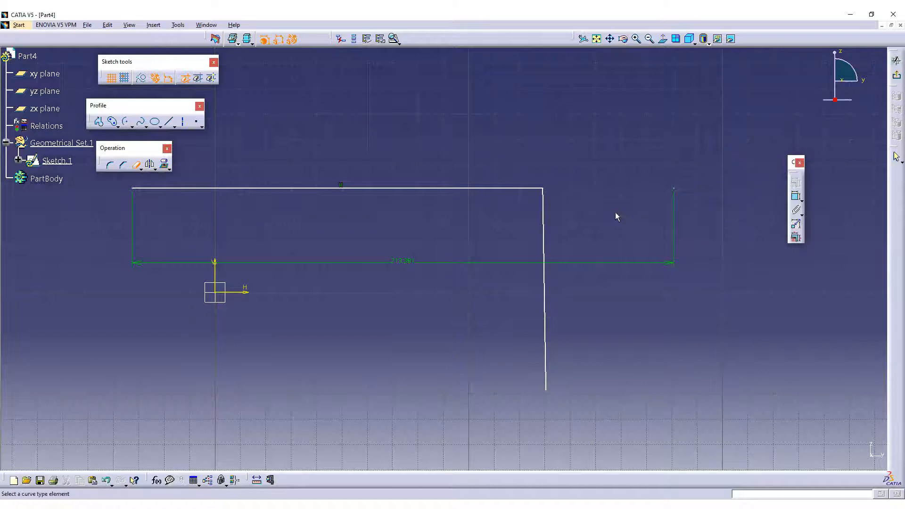
{"action": "left_click", "coordinate": [136, 164]}
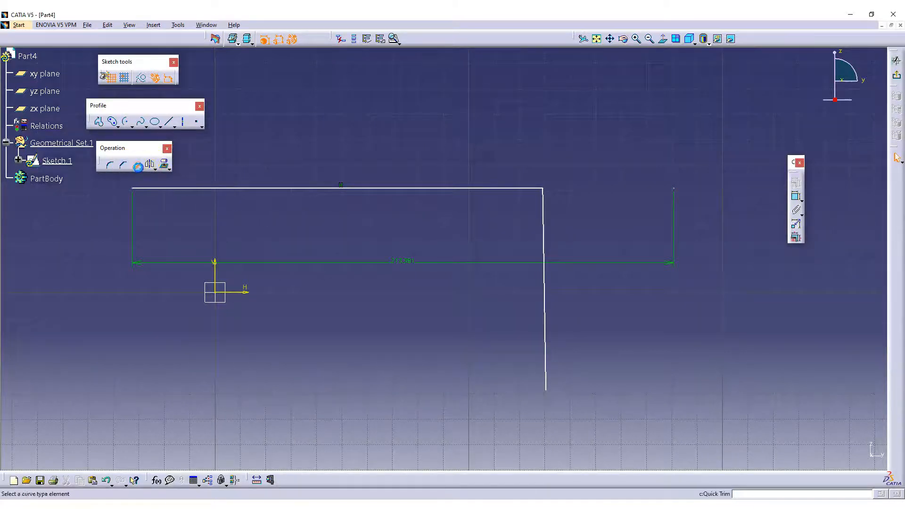
{"action": "left_click", "coordinate": [136, 165]}
{"action": "left_click_drag", "start_coordinate": [138, 168], "coordinate": [154, 225]}
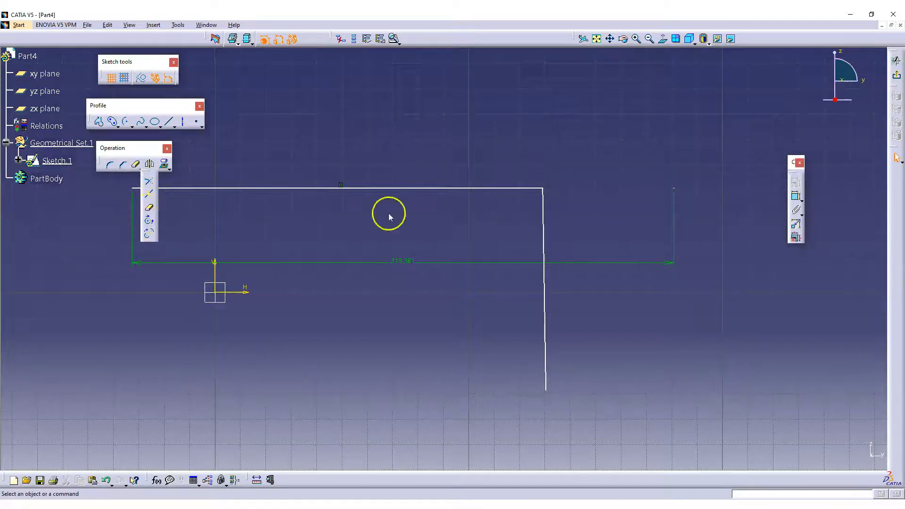
Step: Delete the trimmed lines and their dimension from the sketch
{"action": "left_click", "coordinate": [419, 190]}
{"action": "middle_click_drag", "start_coordinate": [408, 149], "coordinate": [525, 189]}
{"action": "mouse_move", "coordinate": [204, 182]}
{"action": "left_mouse_down"}
{"action": "mouse_move", "coordinate": [620, 390]}
{"action": "mouse_move", "coordinate": [694, 440]}
{"action": "mouse_move", "coordinate": [683, 431]}
{"action": "left_mouse_up"}
{"action": "key", "text": "Delete"}
{"action": "middle_click_drag", "start_coordinate": [543, 238], "coordinate": [627, 172]}
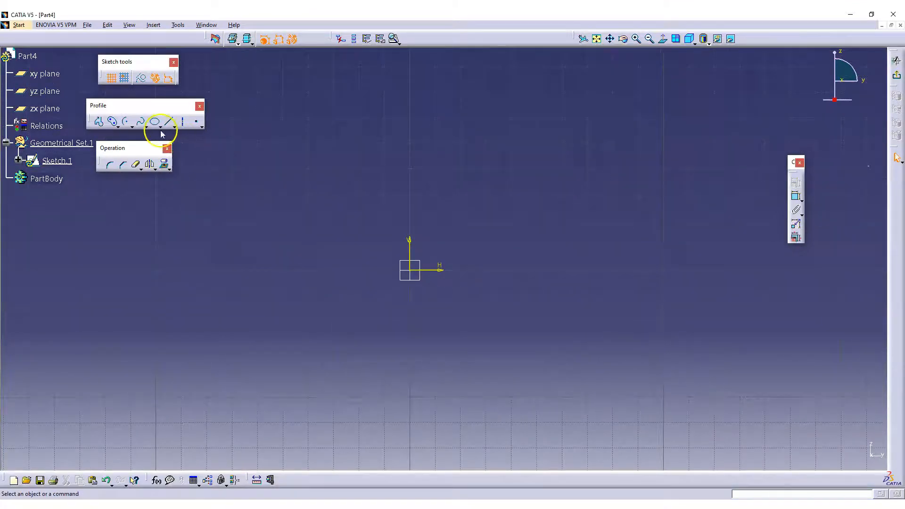
Step: Sketch an almost fully closed arc centred on the sketch origin, with a radius of about 61 mm
{"action": "left_click", "coordinate": [128, 122]}
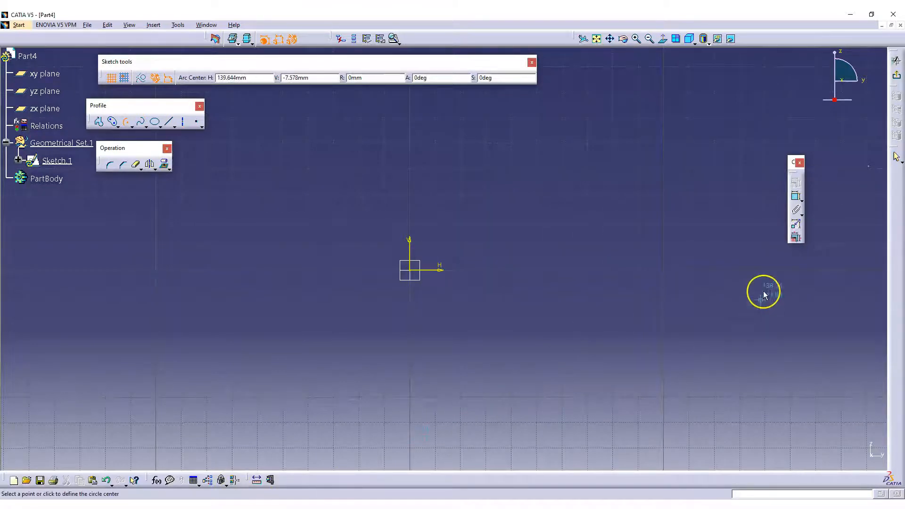
{"action": "left_click", "coordinate": [409, 270]}
{"action": "left_click", "coordinate": [550, 209]}
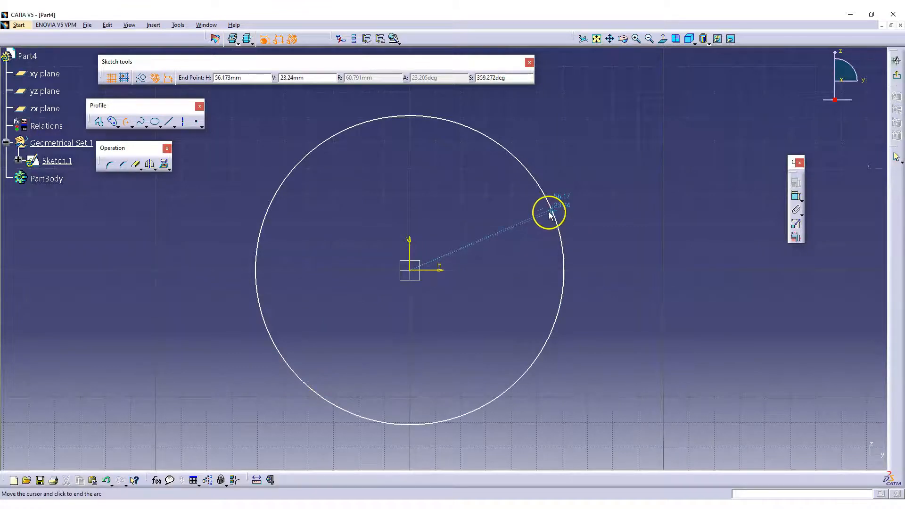
{"action": "left_click", "coordinate": [549, 212]}
{"action": "left_click", "coordinate": [610, 191]}
{"action": "middle_click_drag", "start_coordinate": [640, 183], "coordinate": [638, 161]}
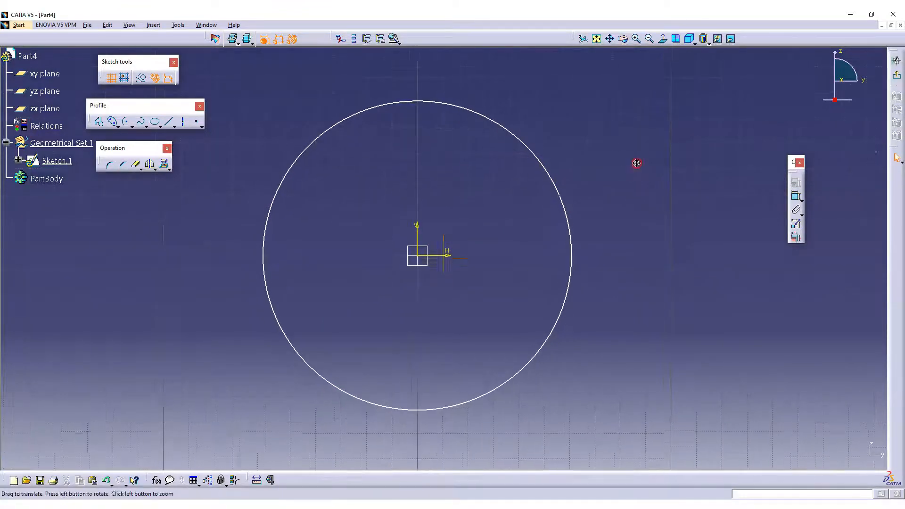
Step: Dimension the arc's radius and set it to 70 mm
{"action": "left_click", "coordinate": [568, 211]}
{"action": "left_click", "coordinate": [795, 196]}
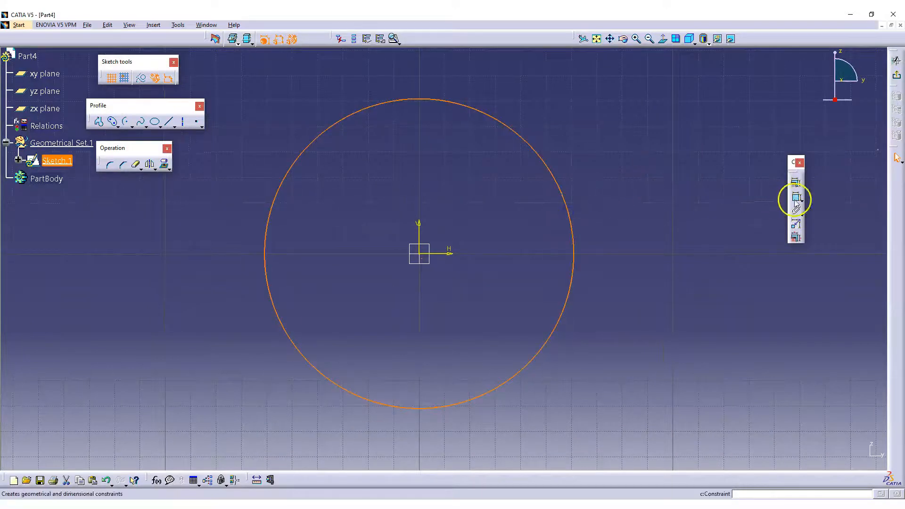
{"action": "left_click", "coordinate": [655, 182]}
{"action": "double_click", "coordinate": [661, 179]}
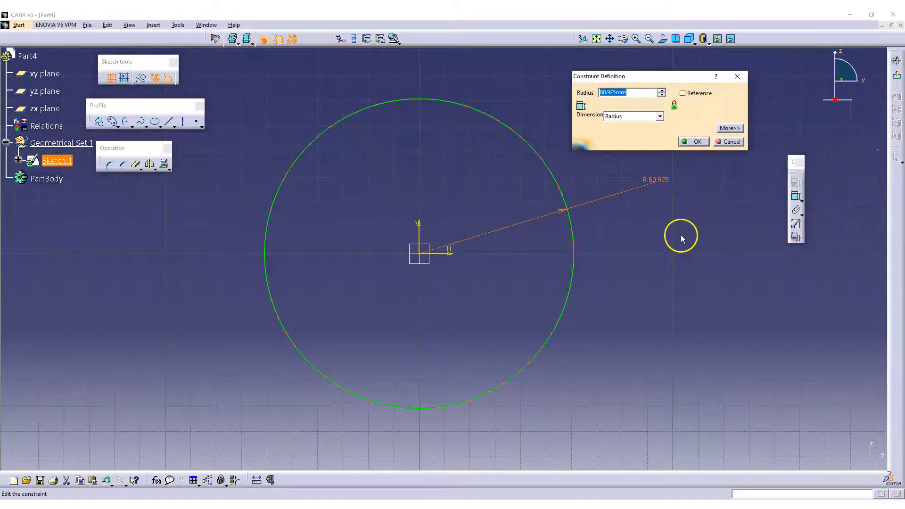
{"action": "key", "text": "Return"}
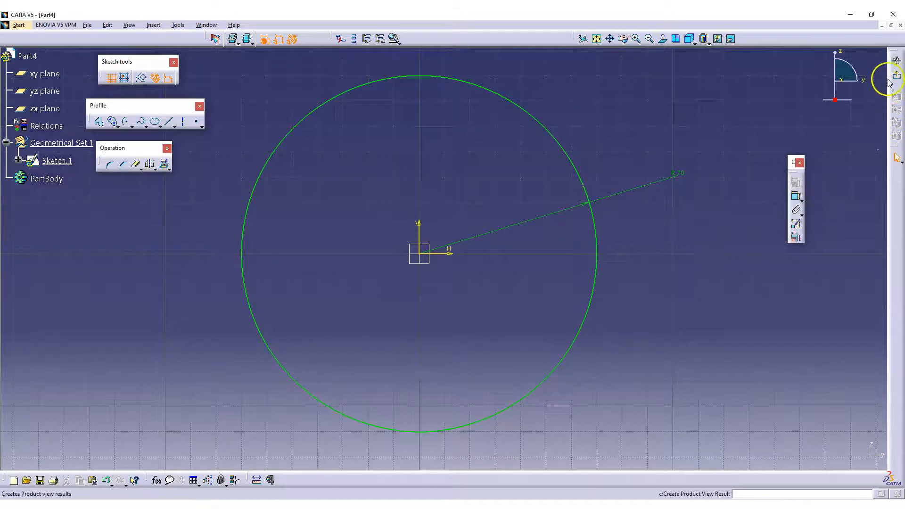
Step: Exit the sketch and try to pad Sketch.1 by 20 mm in the PartBody, accepting the open profile
{"action": "left_click", "coordinate": [896, 60]}
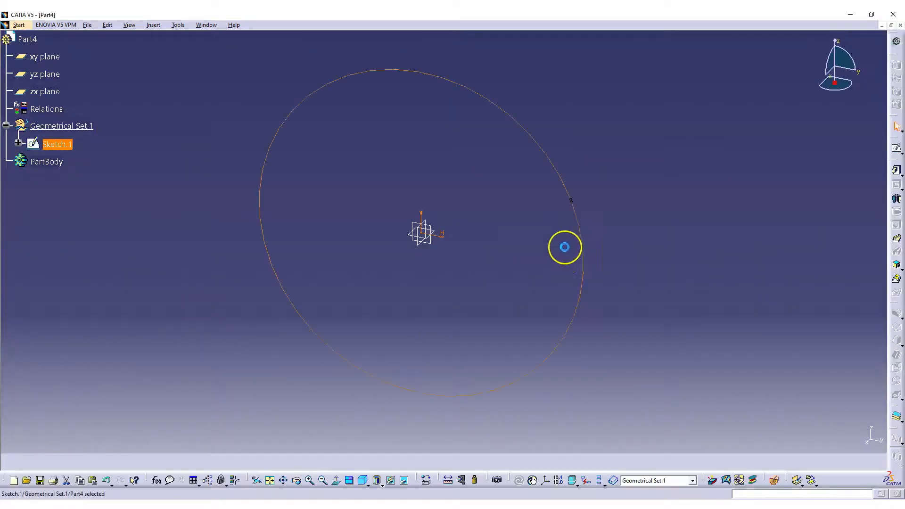
{"action": "left_click", "coordinate": [584, 191]}
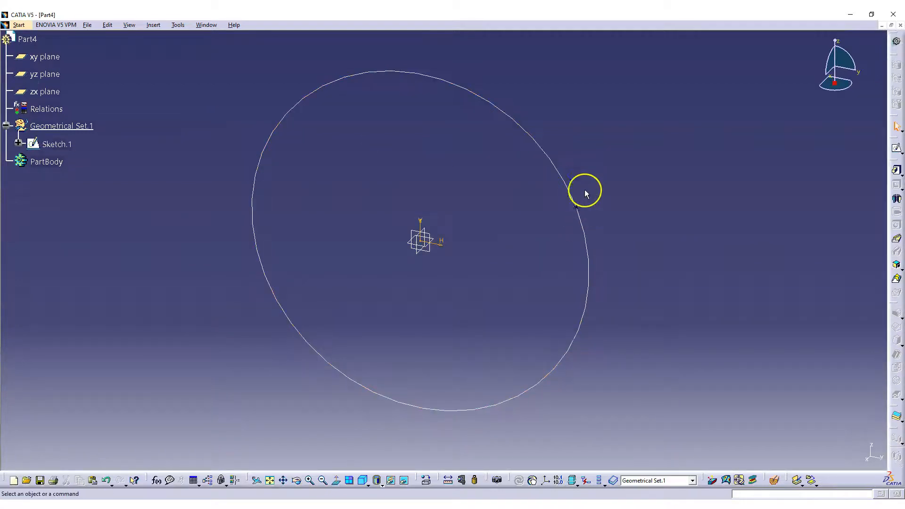
{"action": "left_click", "coordinate": [896, 172]}
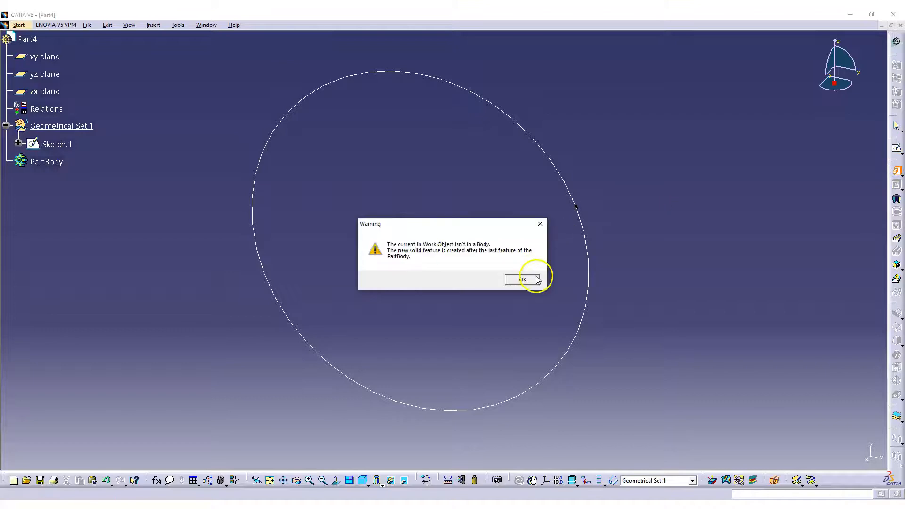
{"action": "left_click_drag", "start_coordinate": [480, 227], "coordinate": [281, 53]}
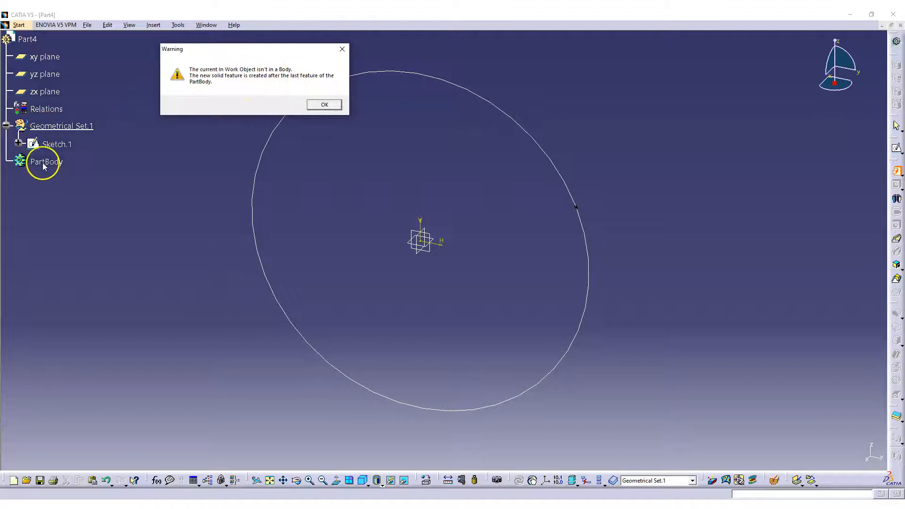
{"action": "left_click", "coordinate": [324, 105]}
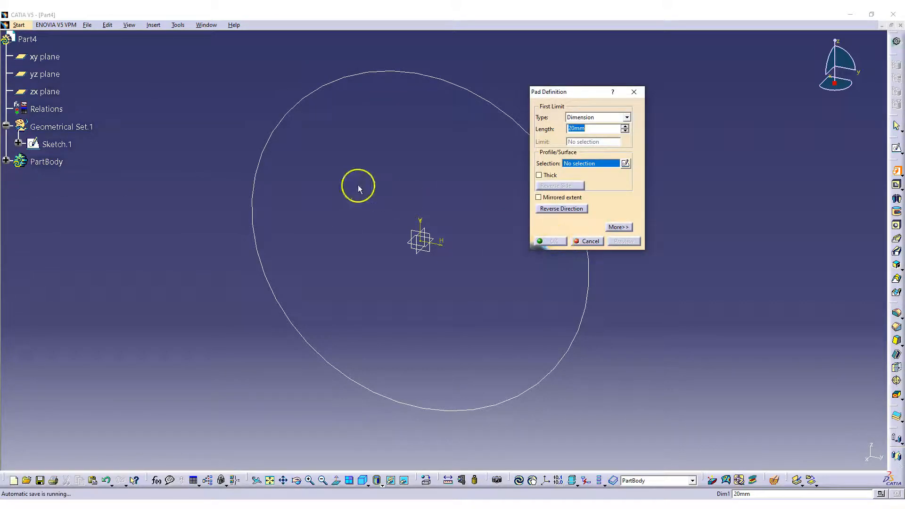
{"action": "left_click", "coordinate": [359, 78]}
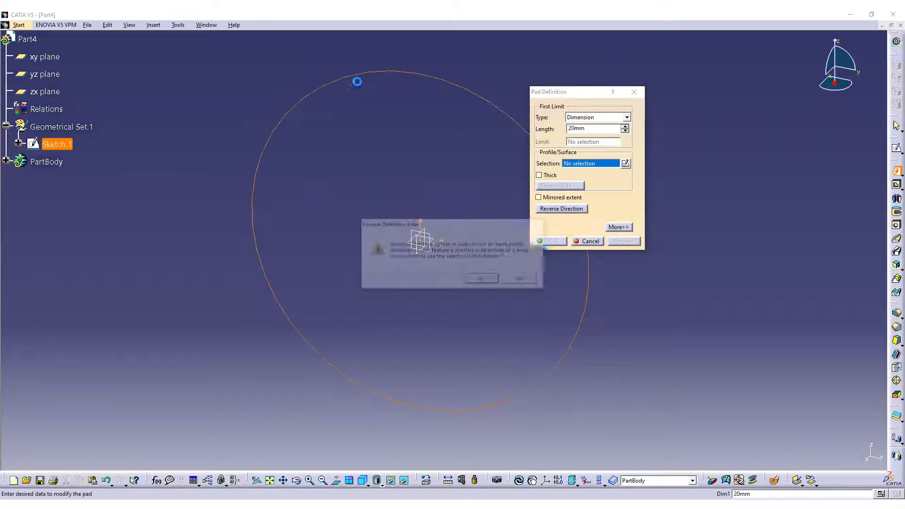
{"action": "left_click", "coordinate": [473, 281]}
Step: Examine the small gap in the arc in the pad preview, and cancel the pad
{"action": "middle_click_drag", "start_coordinate": [430, 218], "coordinate": [324, 185]}
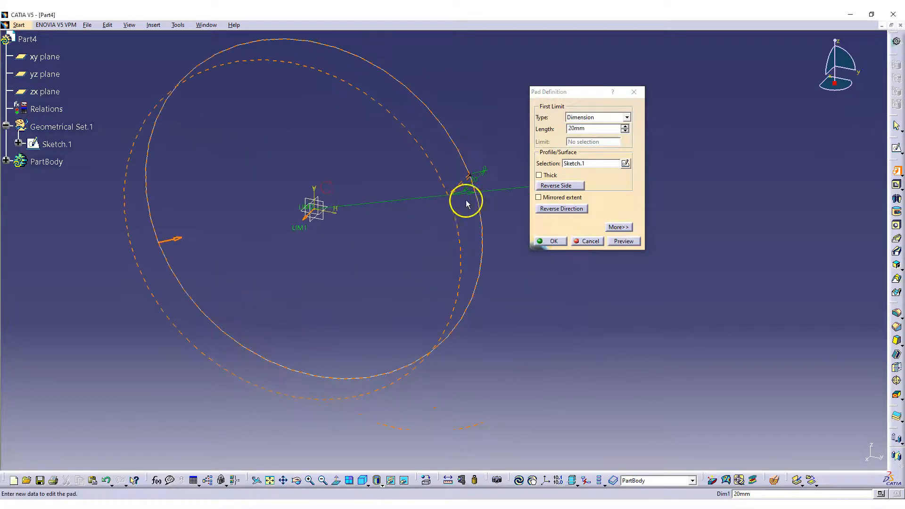
{"action": "middle_click_drag", "start_coordinate": [436, 255], "coordinate": [442, 146], "text": "ctrl"}
{"action": "middle_click_drag", "start_coordinate": [442, 147], "coordinate": [361, 337]}
{"action": "middle_click_drag", "start_coordinate": [491, 190], "coordinate": [390, 207]}
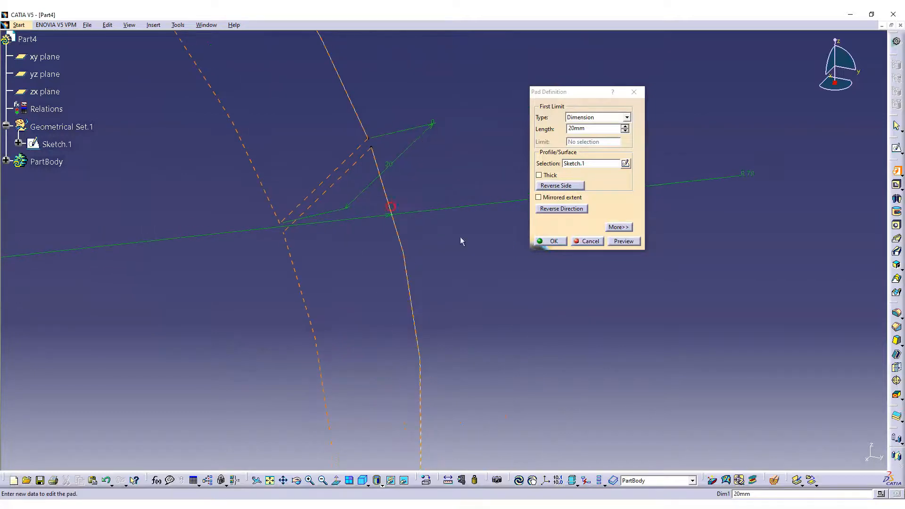
{"action": "left_click", "coordinate": [589, 243]}
{"action": "middle_click_drag", "start_coordinate": [482, 114], "coordinate": [565, 293], "text": "ctrl"}
{"action": "middle_click_drag", "start_coordinate": [546, 232], "coordinate": [558, 204], "text": "ctrl"}
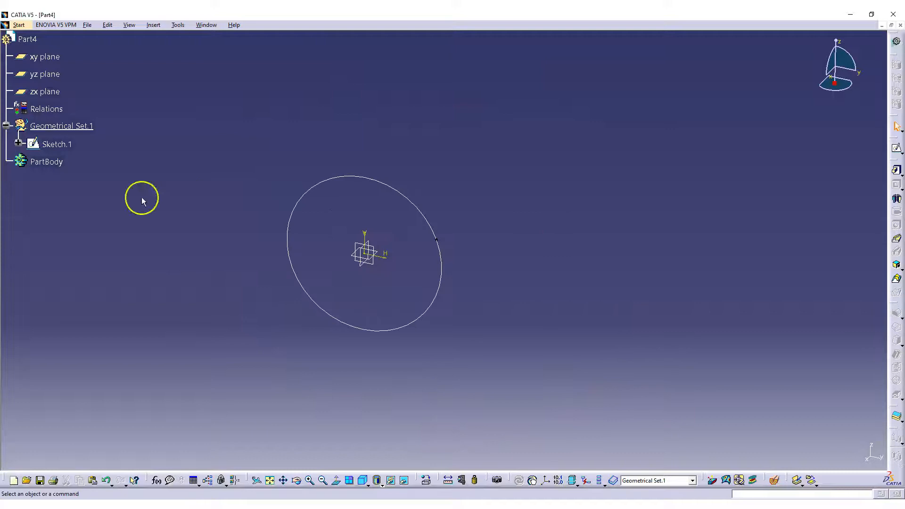
Step: Reopen Sketch.1 for editing and run Sketch Analysis on its geometry
{"action": "left_click", "coordinate": [54, 142]}
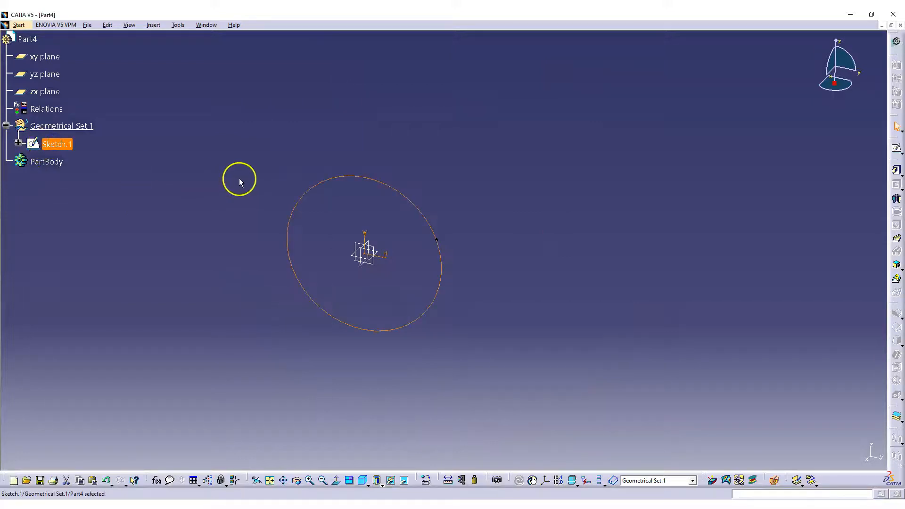
{"action": "double_click", "coordinate": [62, 144]}
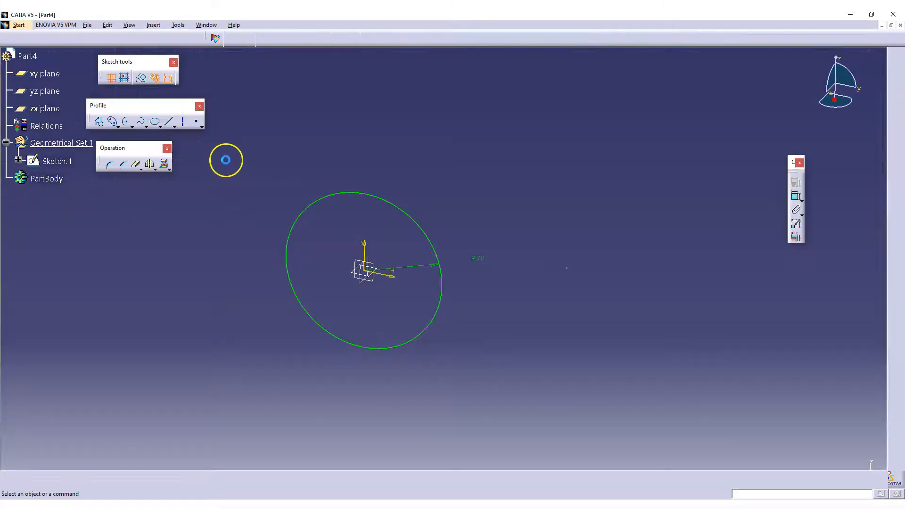
{"action": "middle_click_drag", "start_coordinate": [520, 190], "coordinate": [509, 182]}
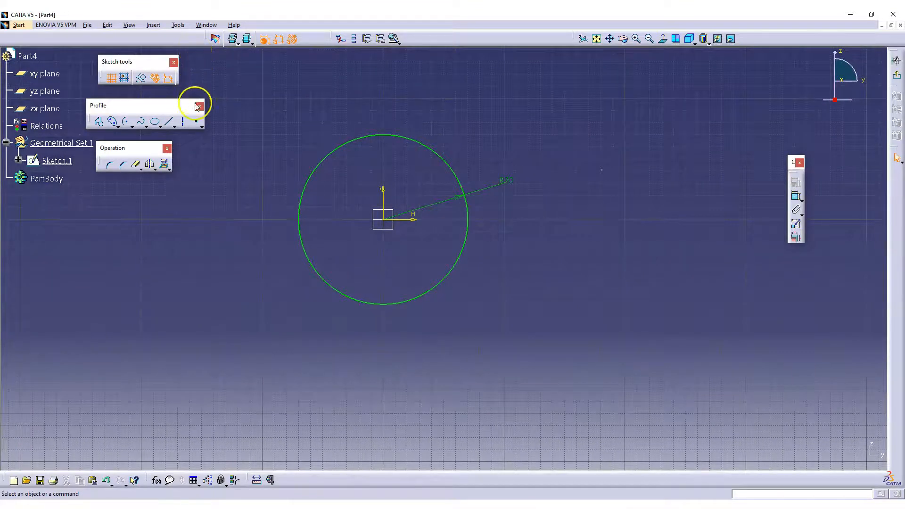
{"action": "left_click", "coordinate": [178, 25]}
{"action": "left_click", "coordinate": [189, 166]}
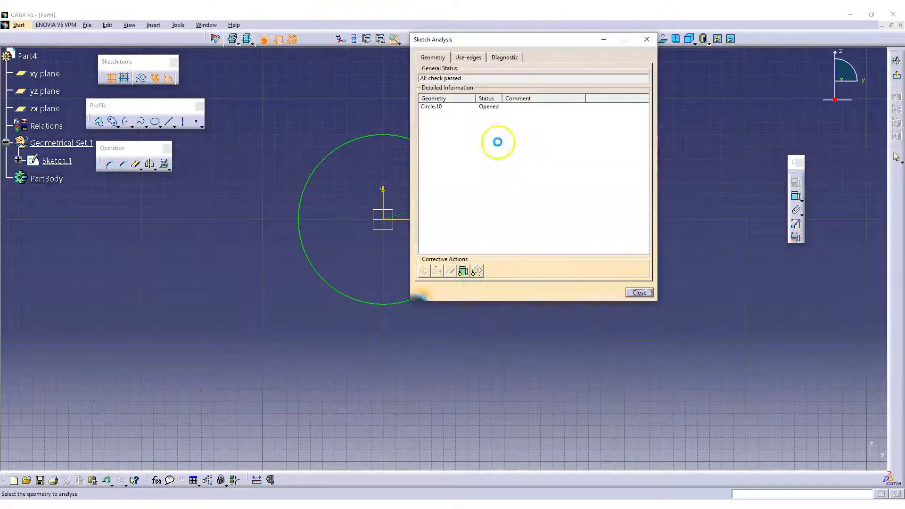
Step: Select the open arc in the Sketch Analysis geometry list and examine the gap between its endpoints
{"action": "left_click", "coordinate": [431, 106]}
{"action": "middle_click_drag", "start_coordinate": [376, 168], "coordinate": [292, 154]}
{"action": "mouse_move", "coordinate": [343, 255]}
{"action": "middle_mouse_down", "text": "ctrl"}
{"action": "mouse_move", "coordinate": [335, 178]}
{"action": "mouse_move", "coordinate": [455, 305]}
{"action": "middle_mouse_up", "text": "ctrl"}
{"action": "middle_click_drag", "start_coordinate": [344, 239], "coordinate": [396, 300]}
{"action": "mouse_move", "coordinate": [360, 271]}
{"action": "middle_mouse_down", "text": "ctrl"}
{"action": "mouse_move", "coordinate": [288, 203]}
{"action": "mouse_move", "coordinate": [499, 301]}
{"action": "middle_mouse_up", "text": "ctrl"}
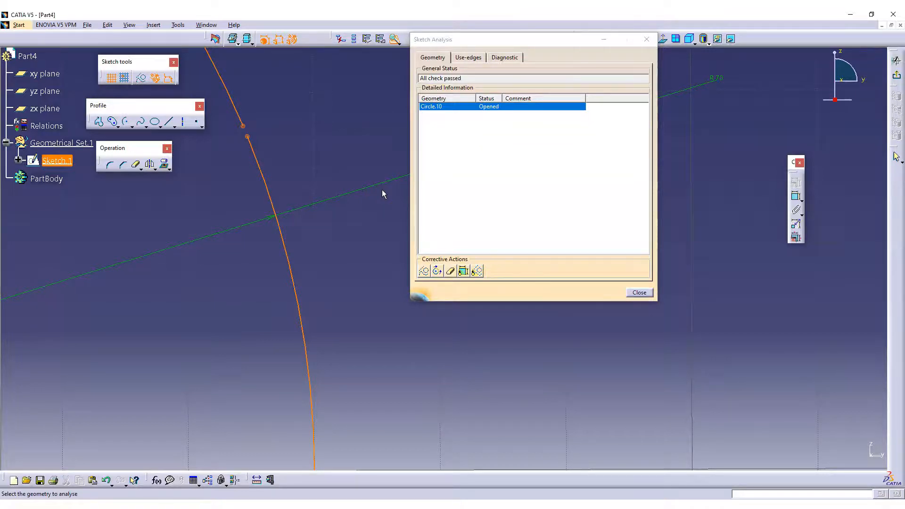
Step: Compare the Close arc sketch operation with the matching corrective action in Sketch Analysis
{"action": "left_click_drag", "start_coordinate": [152, 166], "coordinate": [152, 221]}
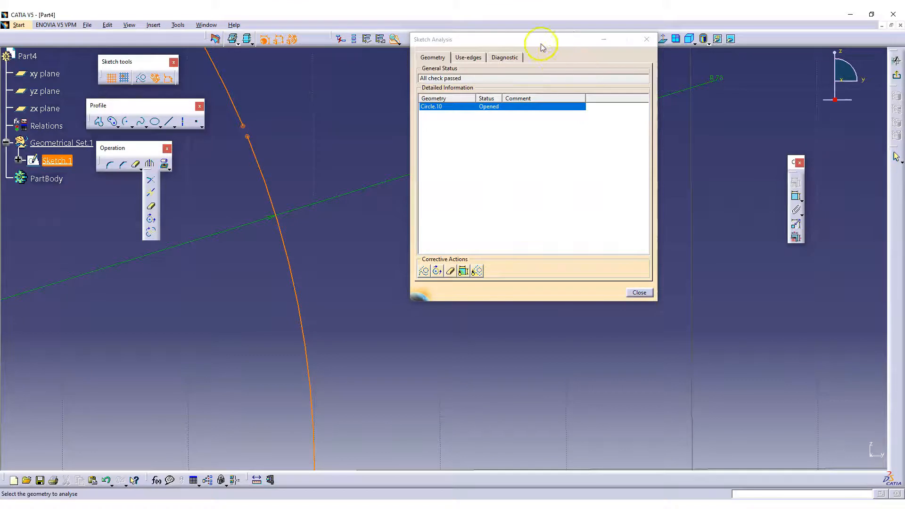
{"action": "left_click_drag", "start_coordinate": [466, 39], "coordinate": [258, 17]}
{"action": "left_click", "coordinate": [141, 167]}
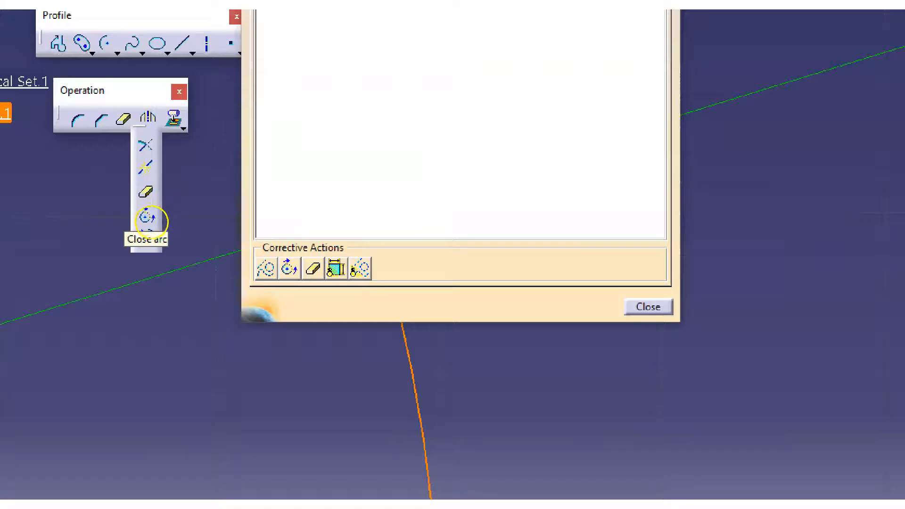
{"action": "left_click", "coordinate": [150, 220]}
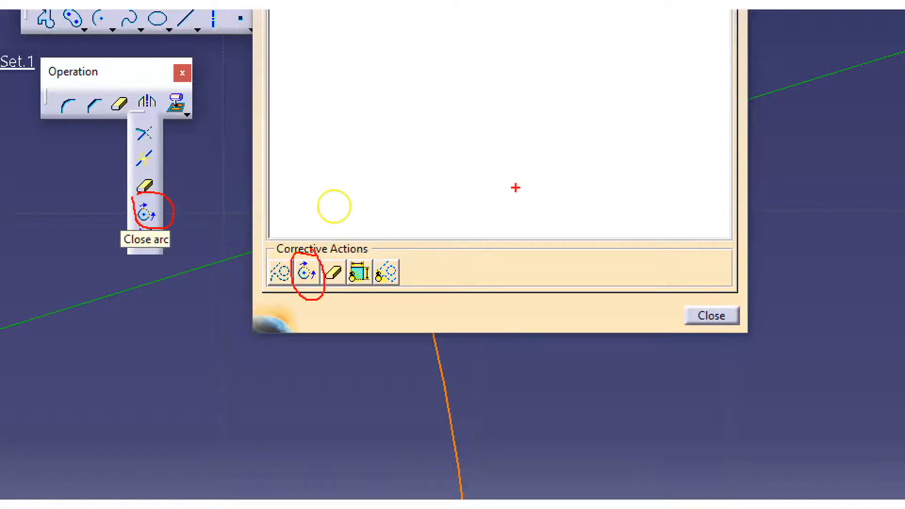
{"action": "right_click", "coordinate": [152, 224]}
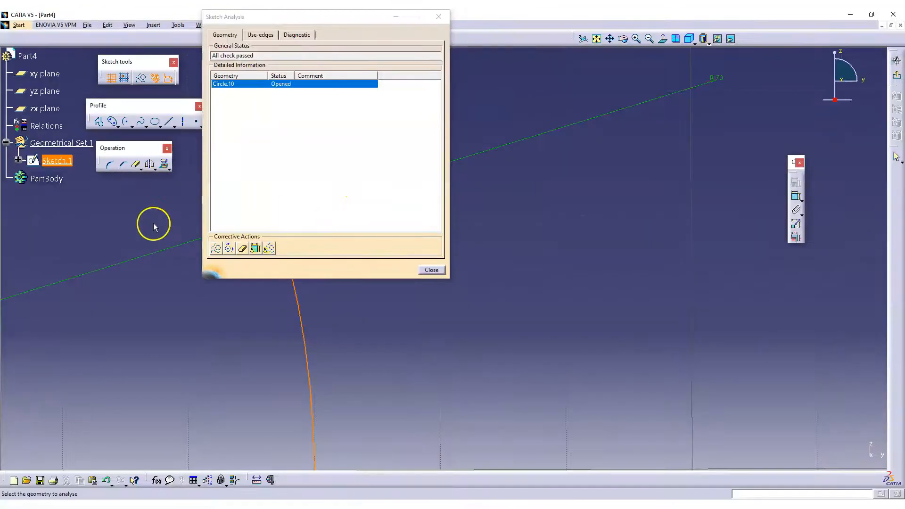
Step: Close the selected open arc with the Close arc corrective action, and finish the Sketch Analysis
{"action": "mouse_move", "coordinate": [270, 20]}
{"action": "left_mouse_down"}
{"action": "mouse_move", "coordinate": [737, 26]}
{"action": "mouse_move", "coordinate": [574, 55]}
{"action": "left_mouse_up"}
{"action": "middle_click_drag", "start_coordinate": [427, 126], "coordinate": [436, 190]}
{"action": "middle_click_drag", "start_coordinate": [450, 243], "coordinate": [394, 220]}
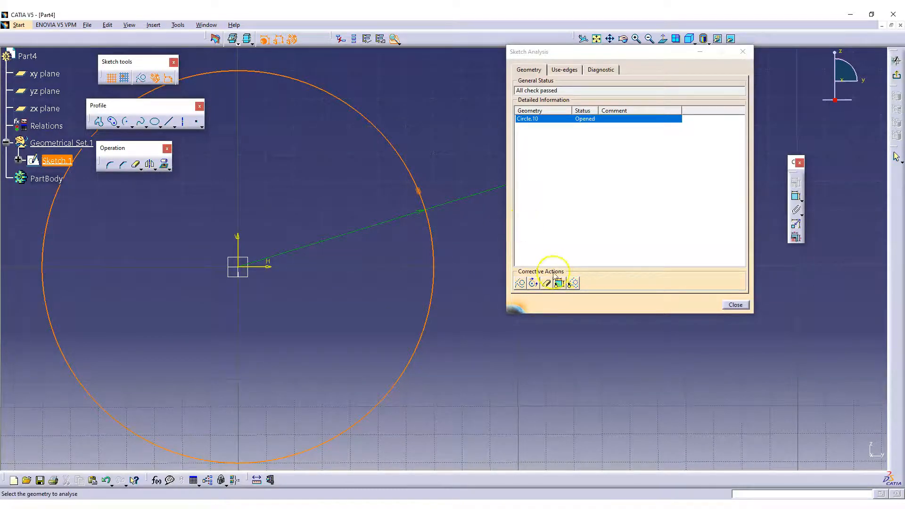
{"action": "mouse_move", "coordinate": [489, 256]}
{"action": "middle_mouse_down"}
{"action": "mouse_move", "coordinate": [476, 299]}
{"action": "mouse_move", "coordinate": [469, 265]}
{"action": "mouse_move", "coordinate": [427, 246]}
{"action": "mouse_move", "coordinate": [457, 289]}
{"action": "mouse_move", "coordinate": [444, 238]}
{"action": "middle_mouse_up"}
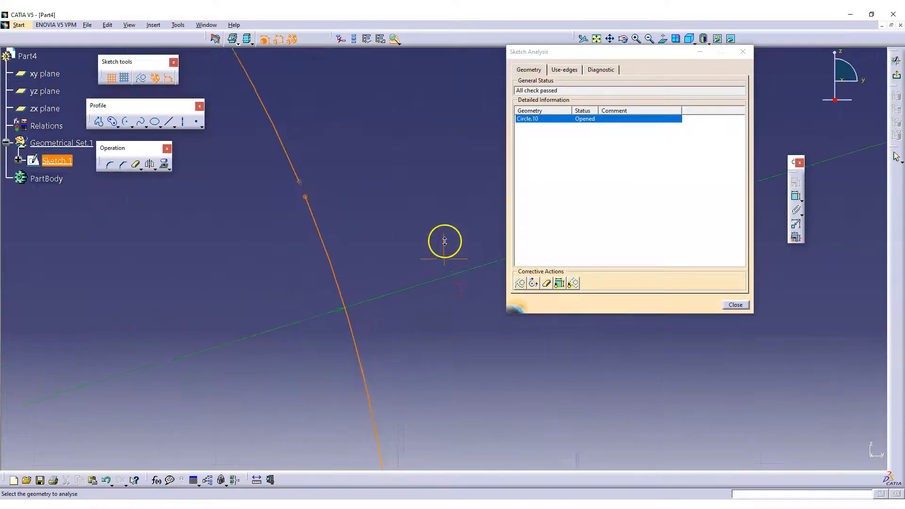
{"action": "left_click", "coordinate": [532, 283]}
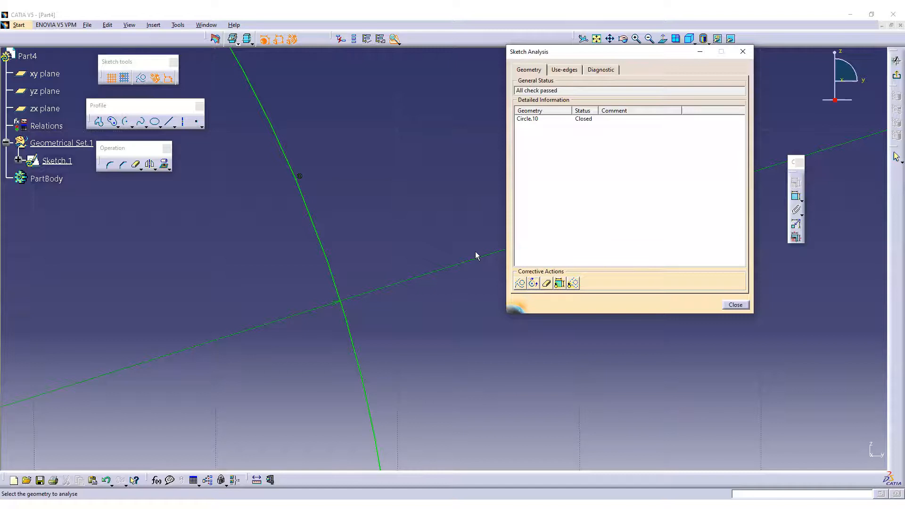
{"action": "left_click", "coordinate": [825, 327]}
{"action": "left_click", "coordinate": [731, 305]}
Step: Exit the sketch and pad Sketch.1 by 20 mm with mirrored extent in the PartBody
{"action": "middle_click_drag", "start_coordinate": [602, 147], "coordinate": [705, 353]}
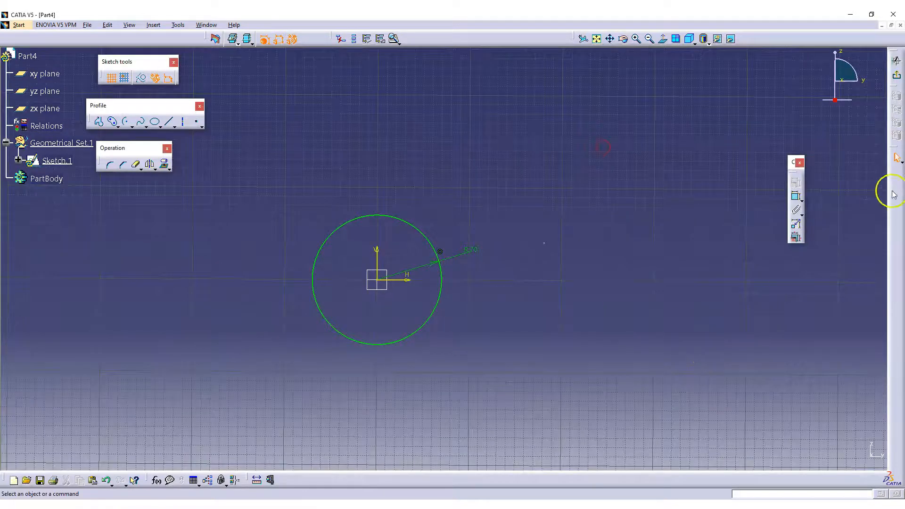
{"action": "left_click", "coordinate": [896, 74]}
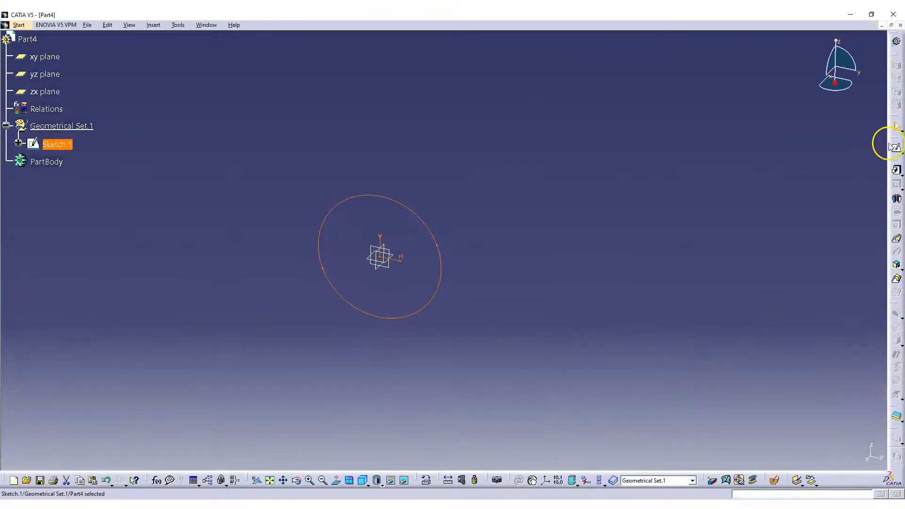
{"action": "left_click", "coordinate": [896, 170]}
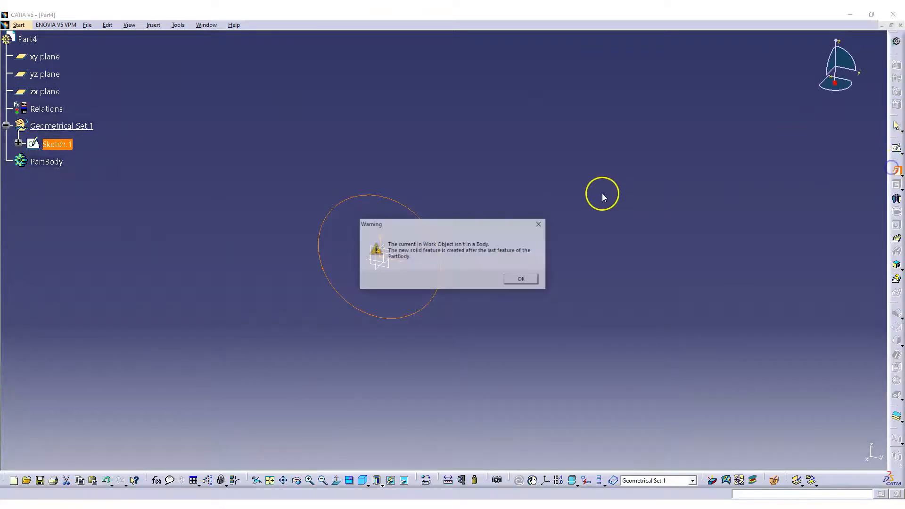
{"action": "left_click", "coordinate": [523, 279]}
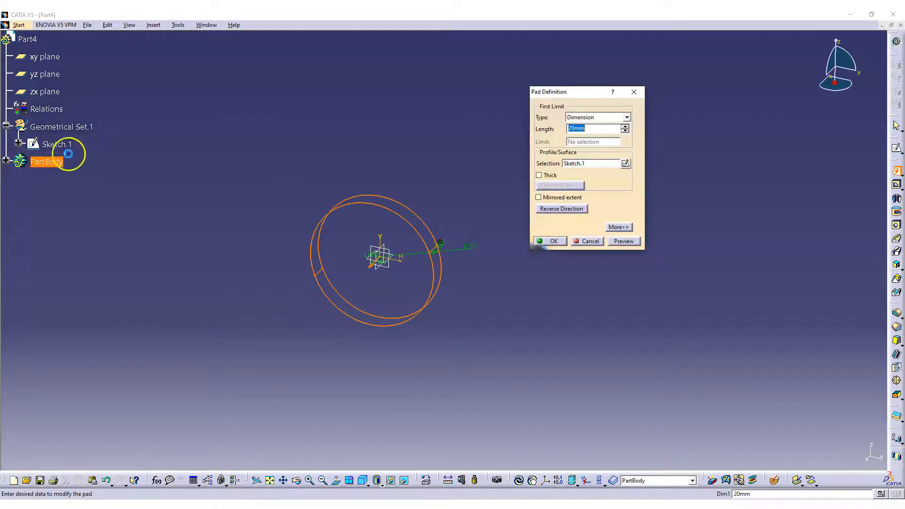
{"action": "left_click", "coordinate": [548, 200]}
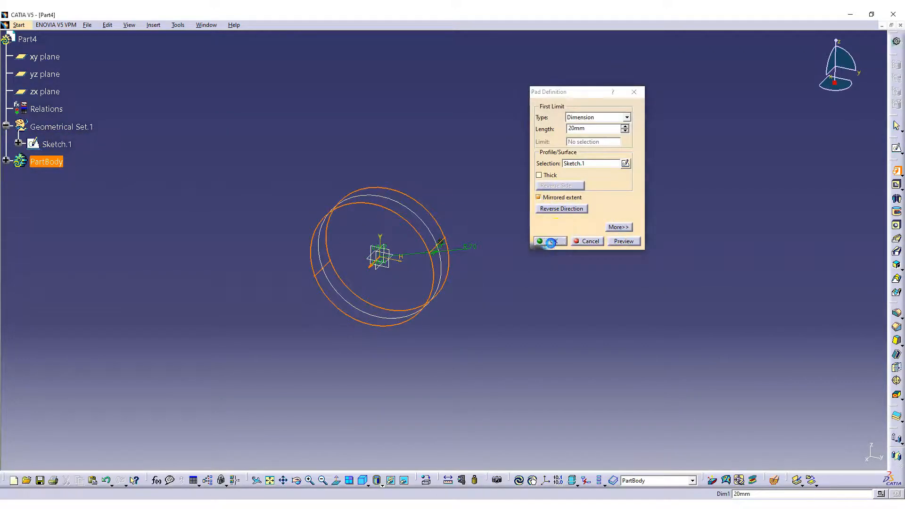
{"action": "left_click", "coordinate": [550, 241]}
{"action": "middle_click_drag", "start_coordinate": [556, 242], "coordinate": [697, 162]}
{"action": "left_click", "coordinate": [541, 182]}
{"action": "left_click", "coordinate": [461, 212]}
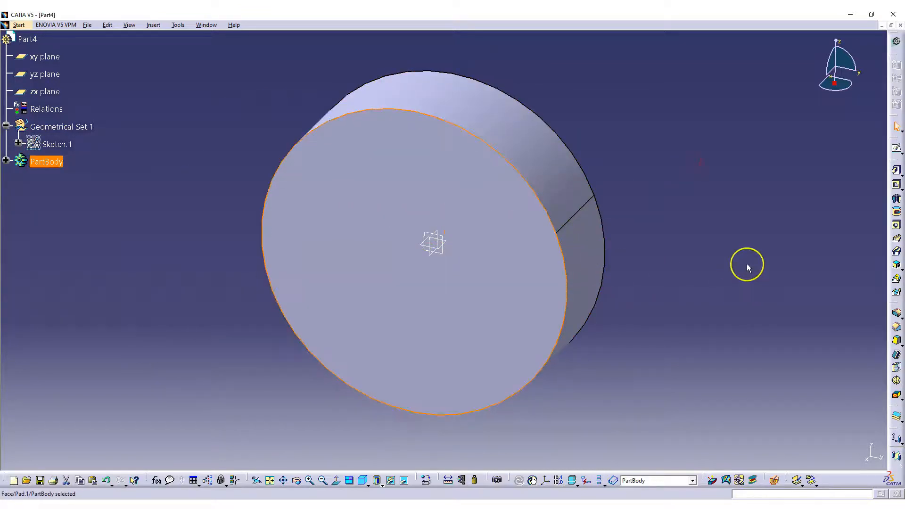
Step: Undo the pad and delete the closed circle from Sketch.1
{"action": "key", "text": "ctrl+z"}
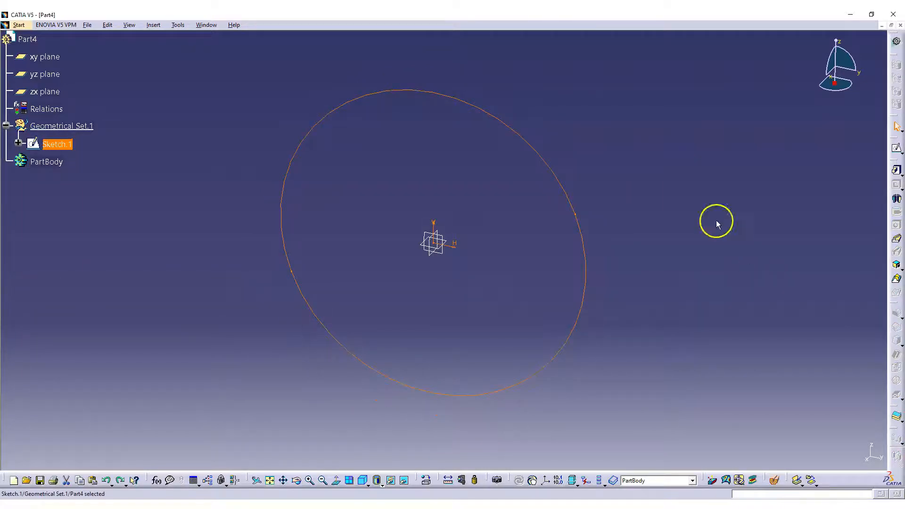
{"action": "left_click", "coordinate": [551, 172]}
{"action": "double_click", "coordinate": [552, 171]}
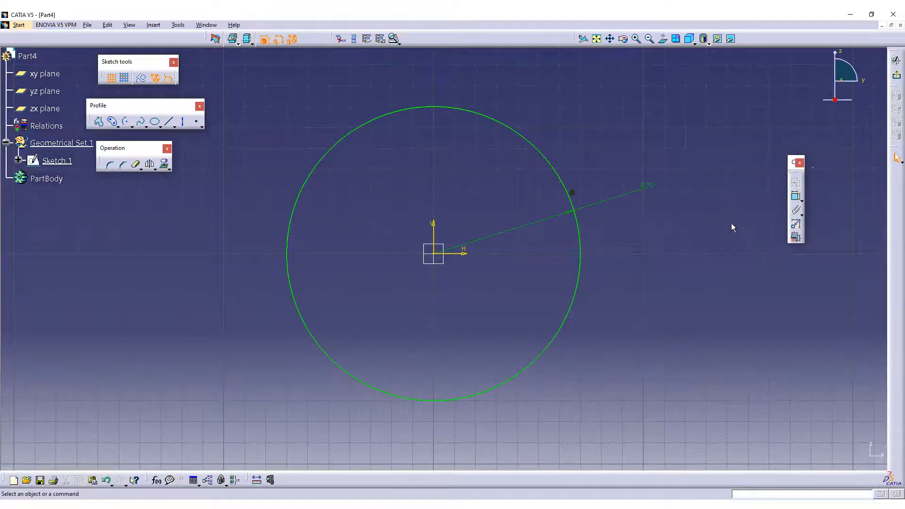
{"action": "left_click", "coordinate": [485, 118]}
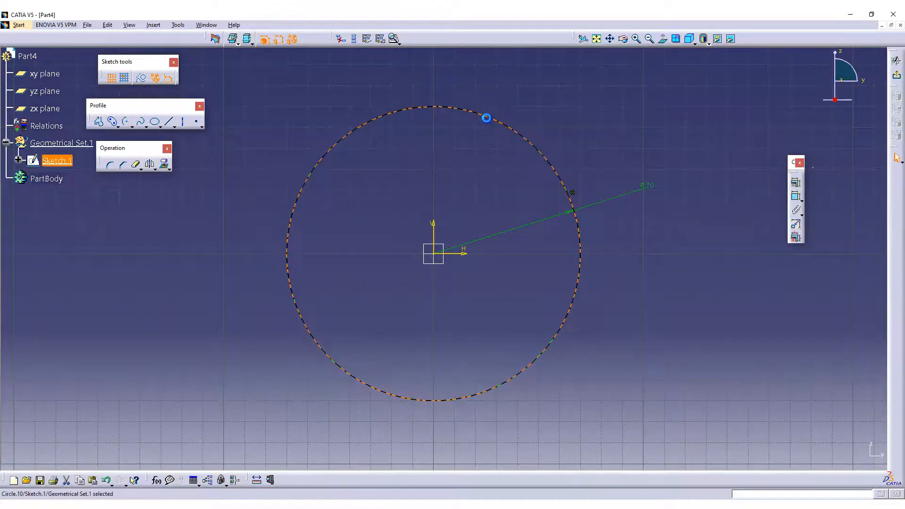
{"action": "key", "text": "Delete"}
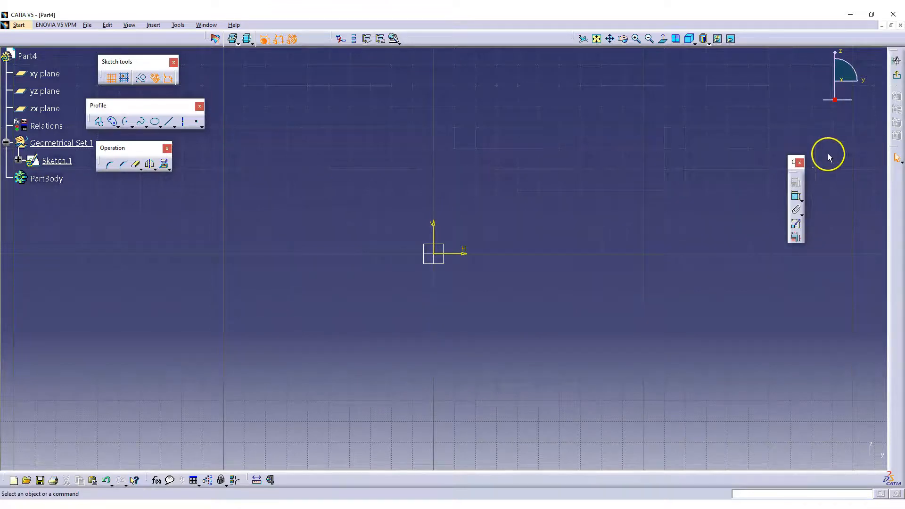
Step: Draw a circle centred on the sketch origin and dimension its diameter to 150 mm
{"action": "left_click", "coordinate": [131, 126]}
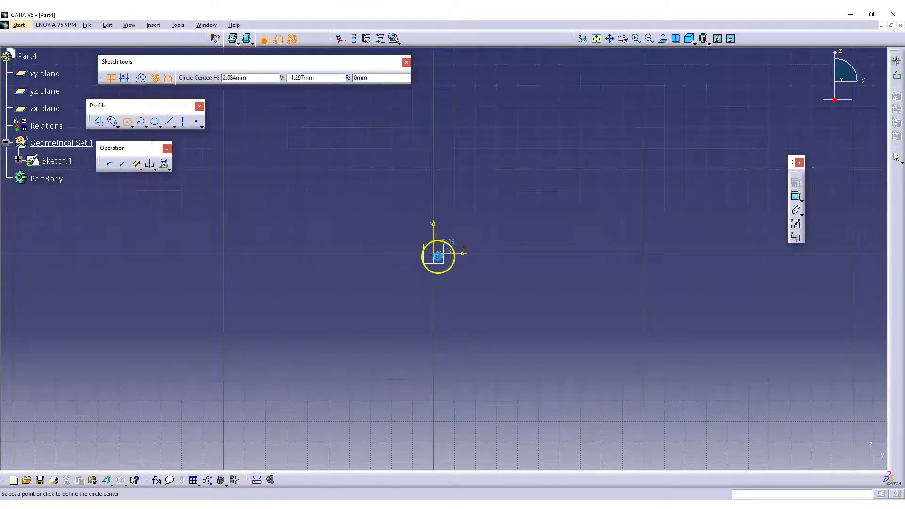
{"action": "left_click", "coordinate": [593, 256]}
{"action": "left_click", "coordinate": [796, 182]}
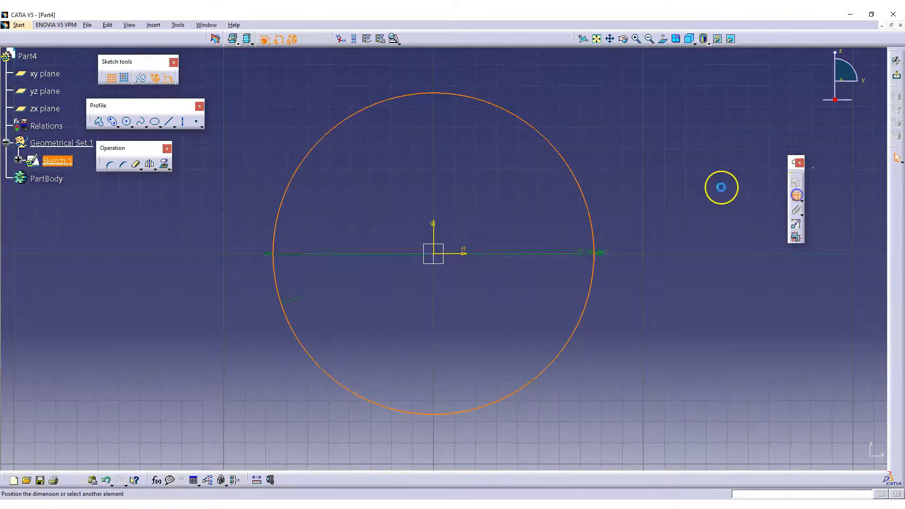
{"action": "double_click", "coordinate": [685, 175]}
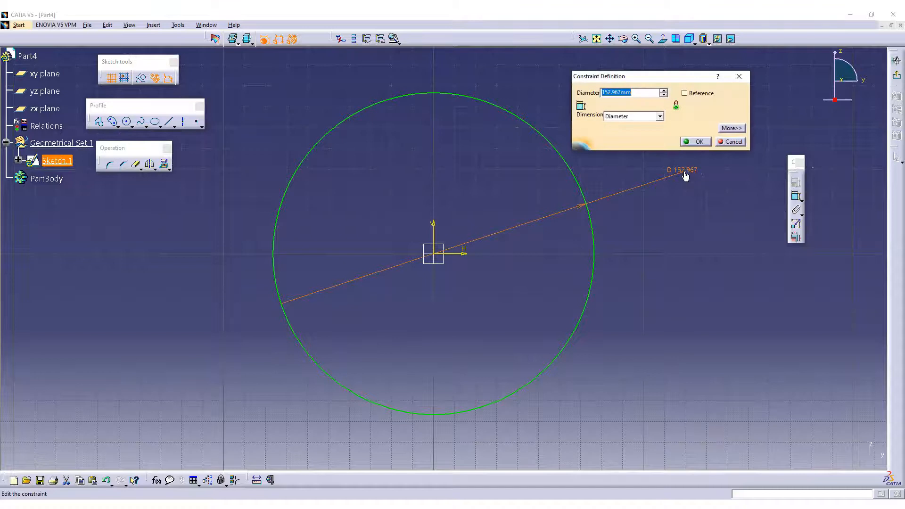
{"action": "type", "text": "150"}
{"action": "key", "text": "Return"}
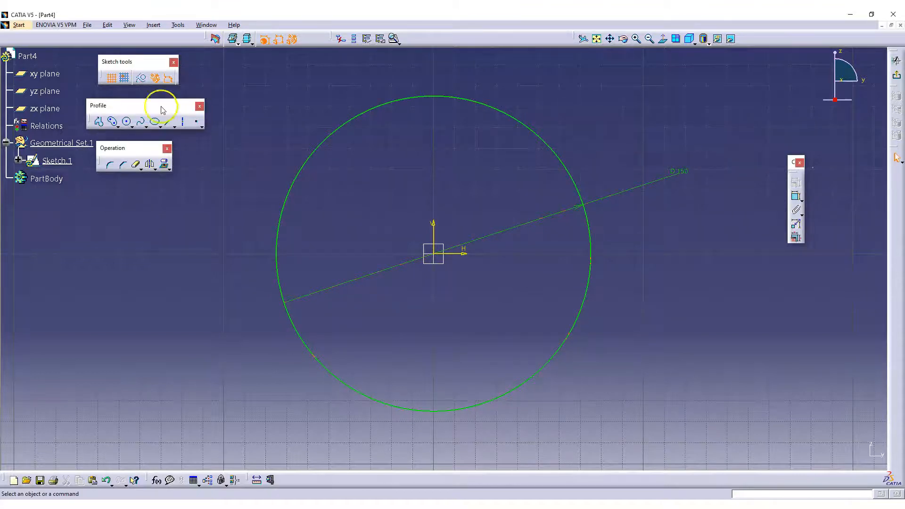
Step: Draw a smaller concentric circle at the origin and dimension its diameter to 100 mm
{"action": "left_click", "coordinate": [127, 122]}
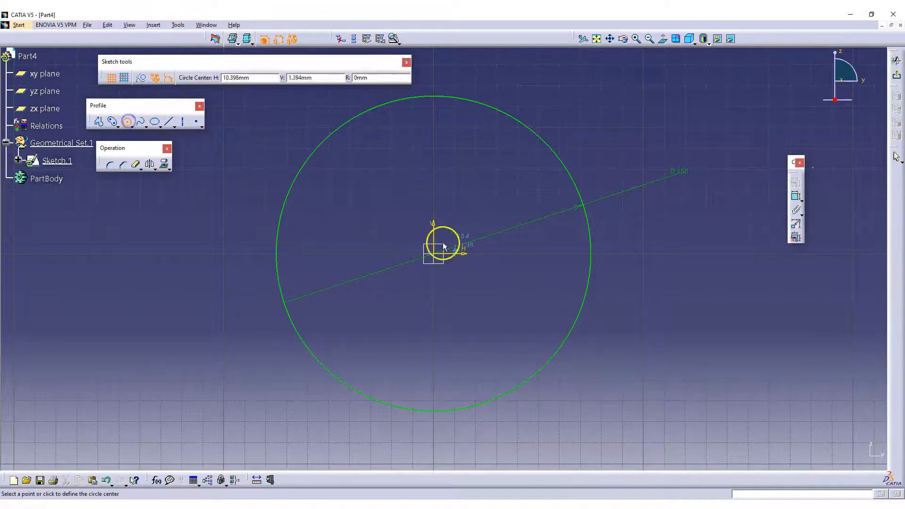
{"action": "left_click", "coordinate": [433, 254]}
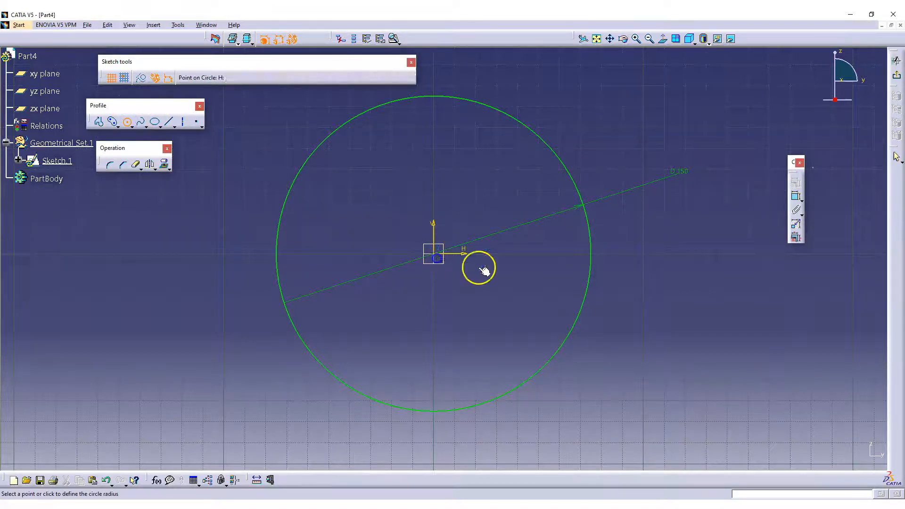
{"action": "left_click", "coordinate": [535, 290]}
{"action": "left_click", "coordinate": [637, 264]}
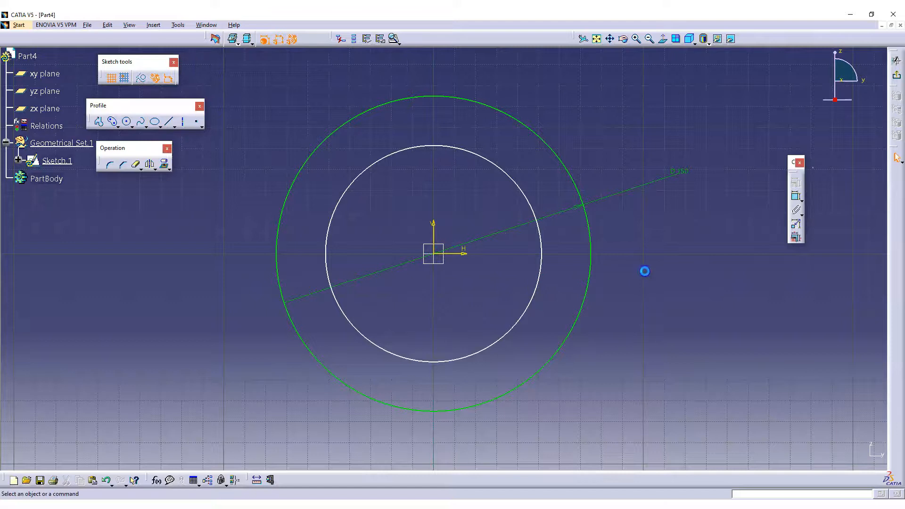
{"action": "left_click", "coordinate": [795, 196]}
{"action": "left_click", "coordinate": [507, 176]}
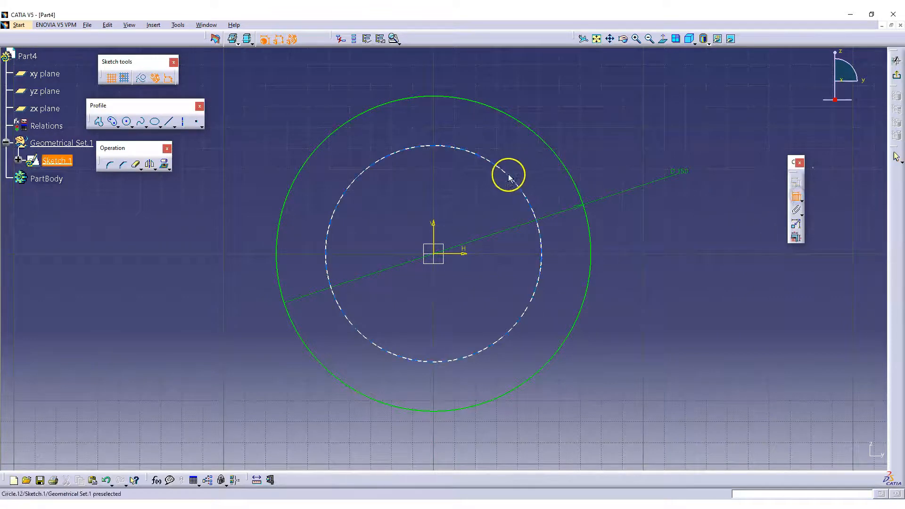
{"action": "left_click", "coordinate": [597, 124]}
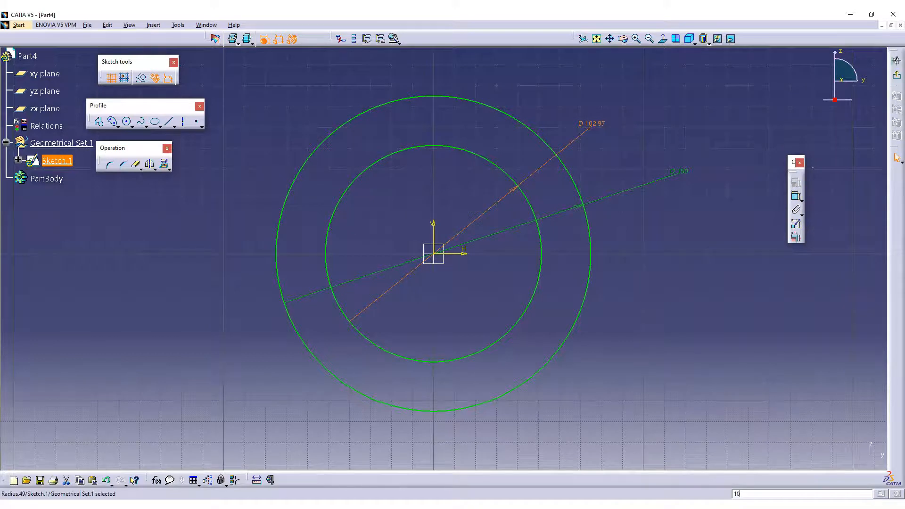
{"action": "double_click", "coordinate": [588, 123]}
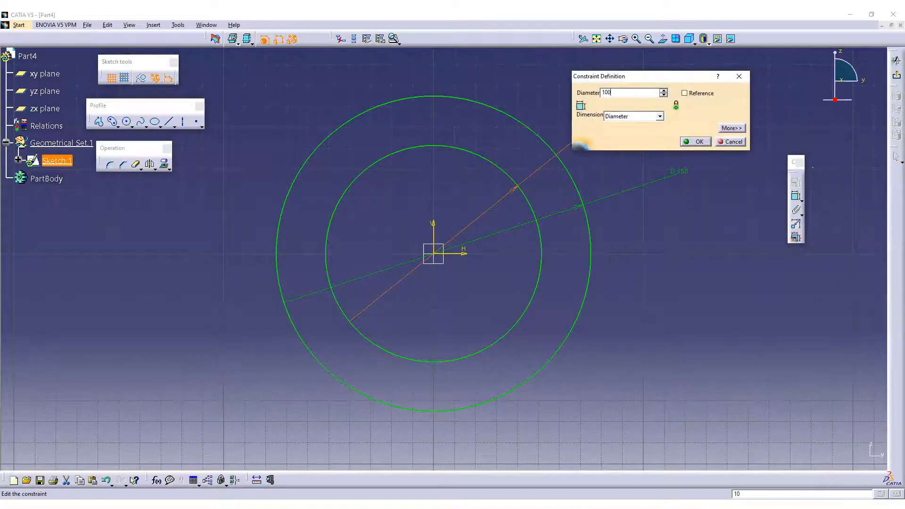
{"action": "key", "text": "Return"}
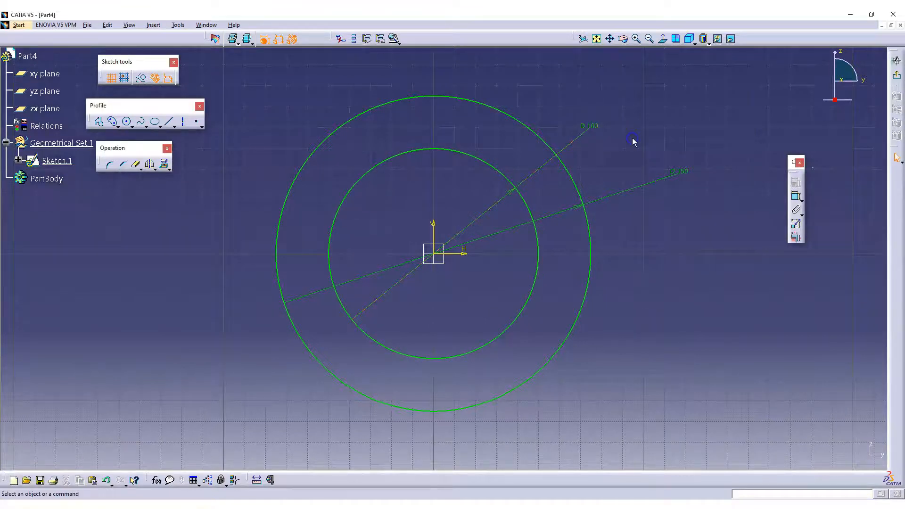
Step: Draw a horizontal axis about 230 mm long through the centre of the circles, extending past the outer circle on both sides
{"action": "left_click", "coordinate": [183, 122]}
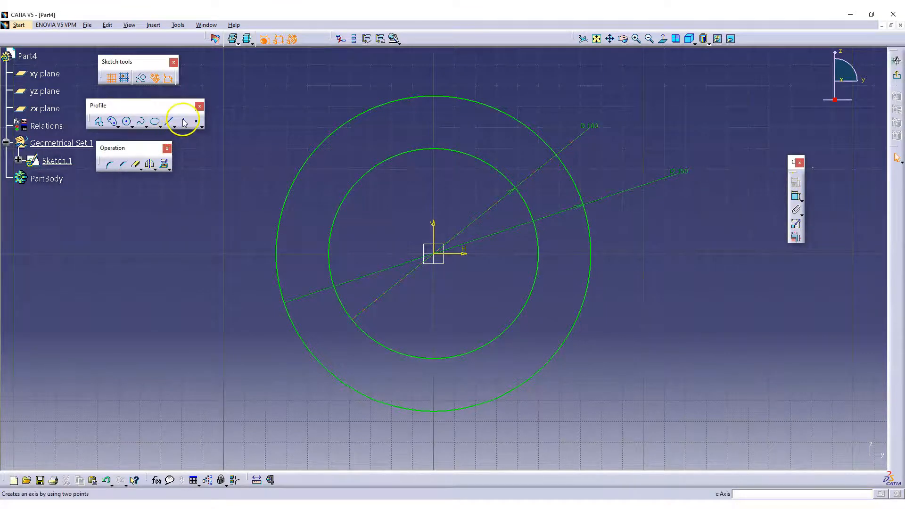
{"action": "left_click", "coordinate": [184, 122]}
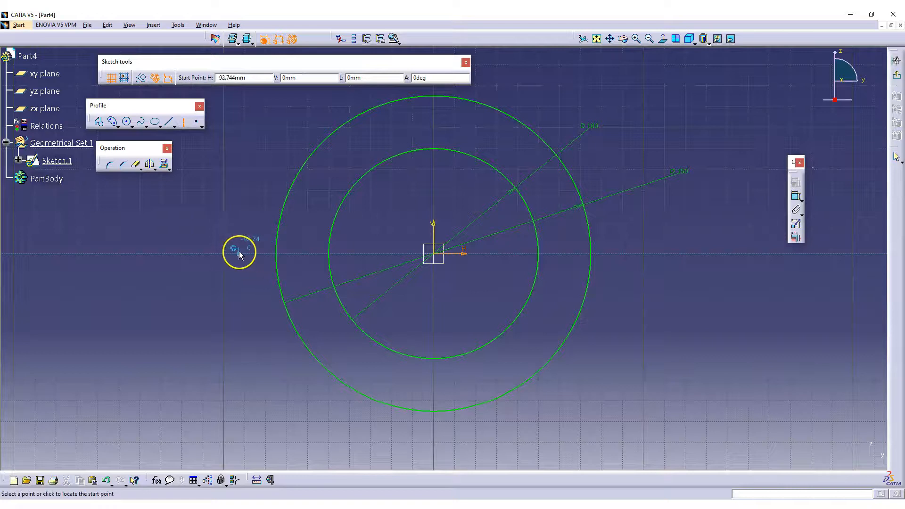
{"action": "left_click", "coordinate": [239, 253]}
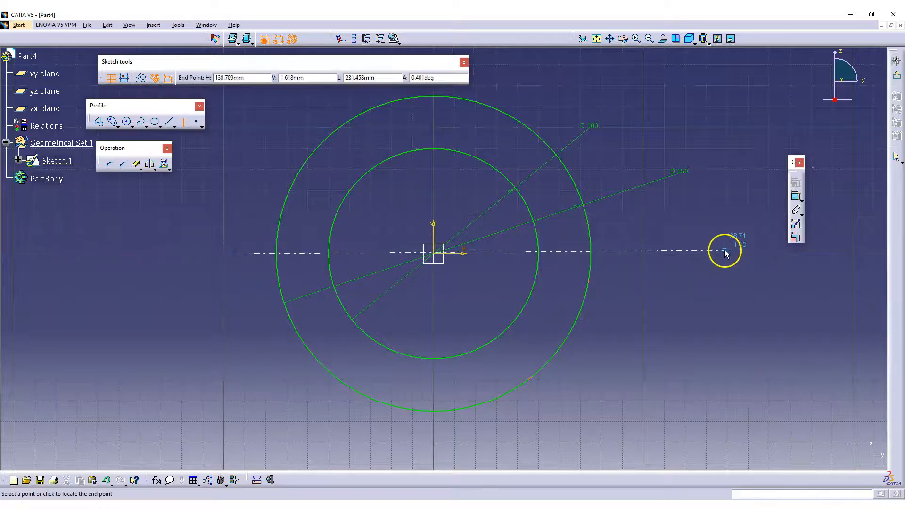
{"action": "left_click", "coordinate": [722, 253]}
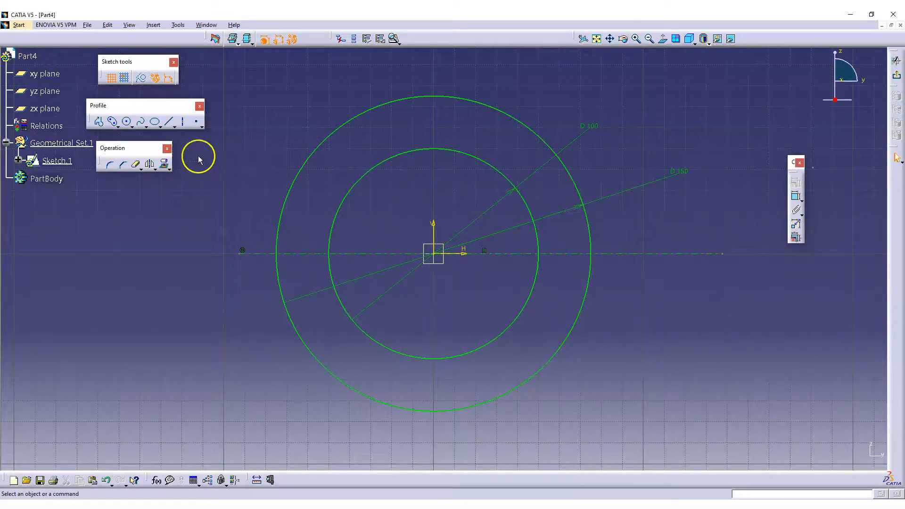
Step: Draw a vertical axis through the centre of the circles, extending past the outer circle at both ends
{"action": "left_click", "coordinate": [185, 121]}
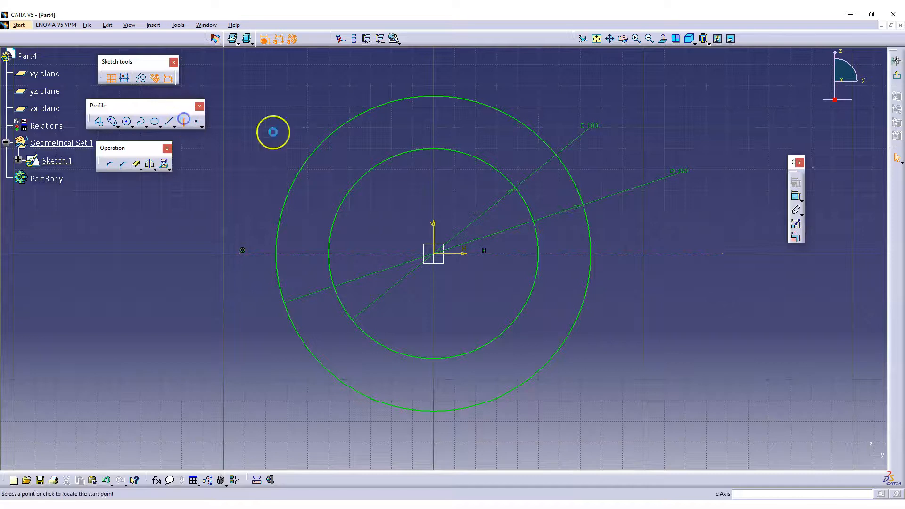
{"action": "left_click", "coordinate": [433, 92]}
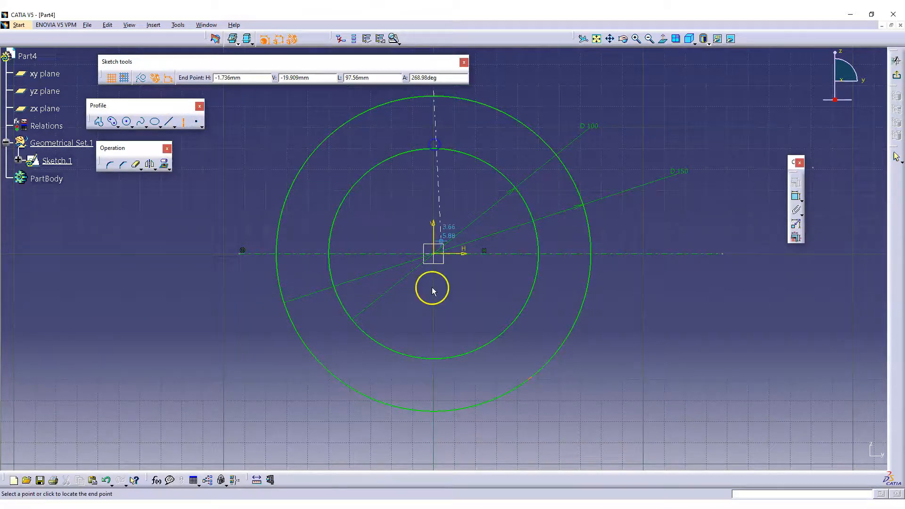
{"action": "left_click", "coordinate": [432, 445]}
{"action": "left_click", "coordinate": [577, 372]}
{"action": "middle_click_drag", "start_coordinate": [630, 218], "coordinate": [615, 275]}
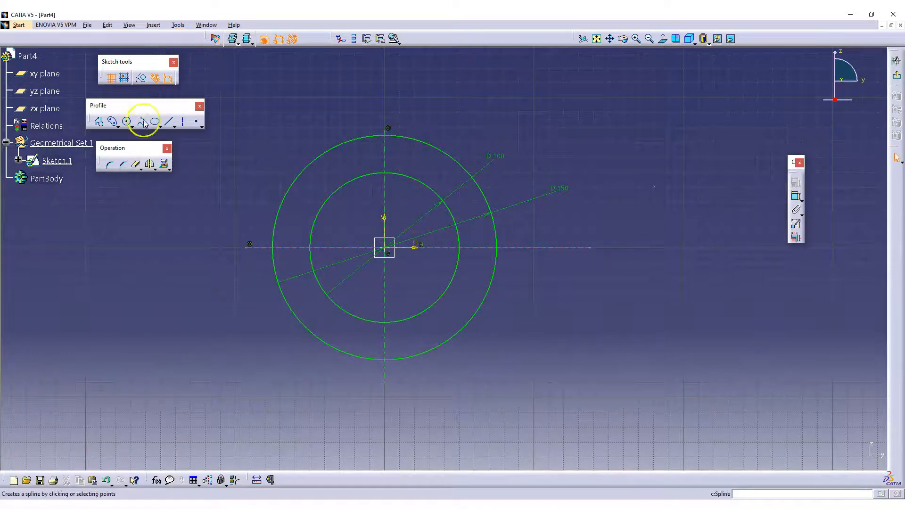
Step: Draw a small circle centred where the vertical axis meets the top of the 100 mm circle and dimension its diameter to 20 mm
{"action": "left_click", "coordinate": [128, 123]}
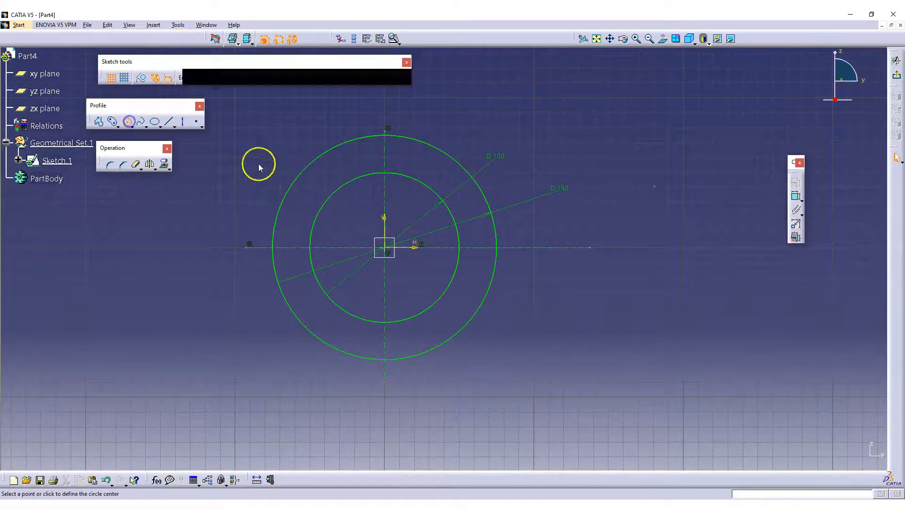
{"action": "left_click", "coordinate": [386, 174]}
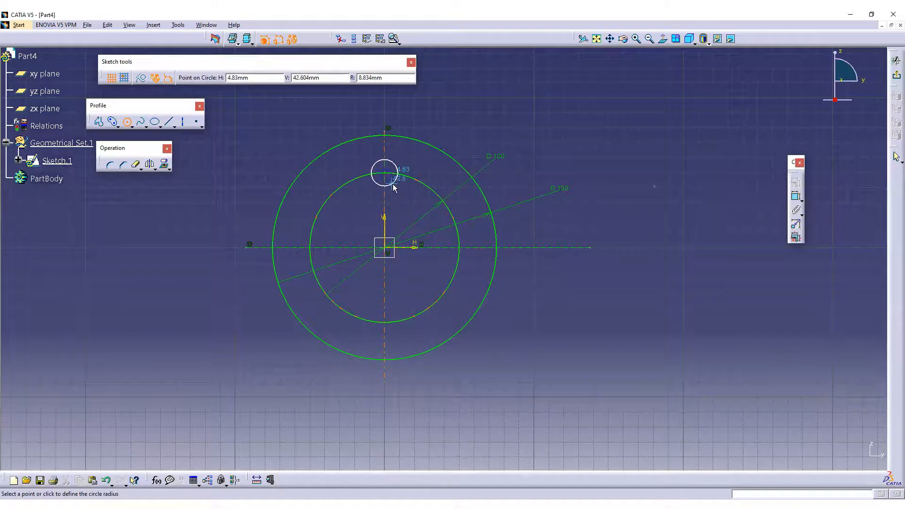
{"action": "left_click", "coordinate": [394, 188]}
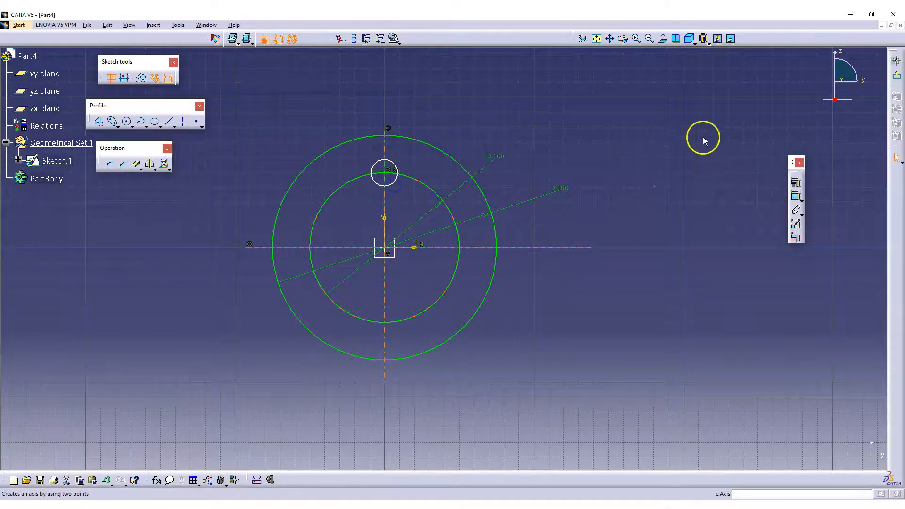
{"action": "left_click", "coordinate": [795, 196]}
{"action": "double_click", "coordinate": [508, 127]}
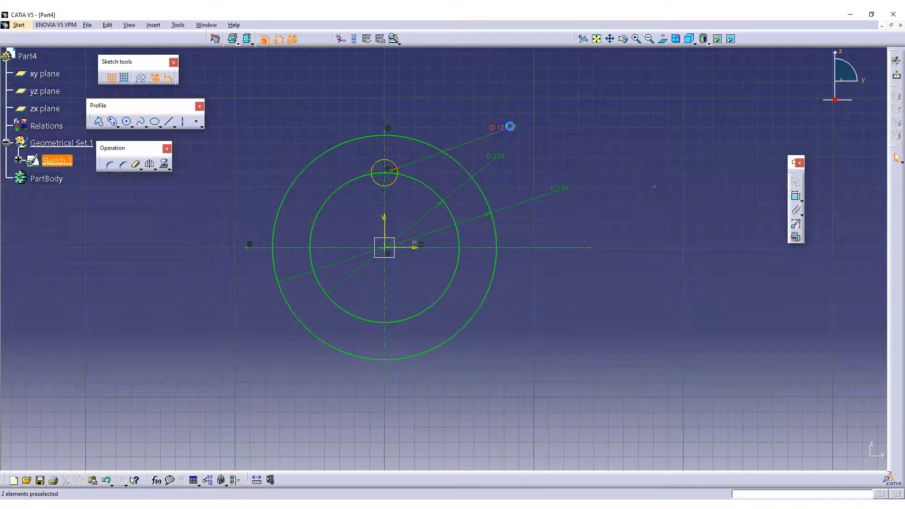
{"action": "type", "text": "2"}
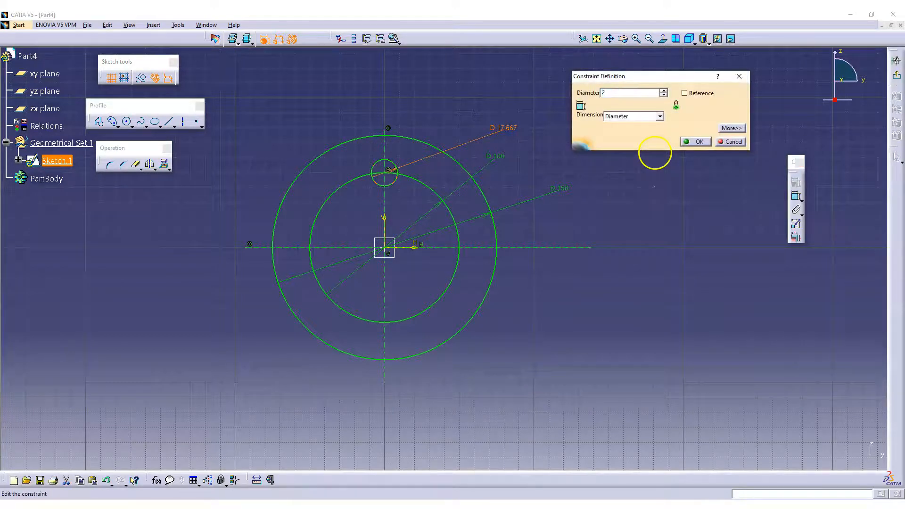
{"action": "type", "text": "0"}
{"action": "key", "text": "Return"}
{"action": "left_click", "coordinate": [655, 153]}
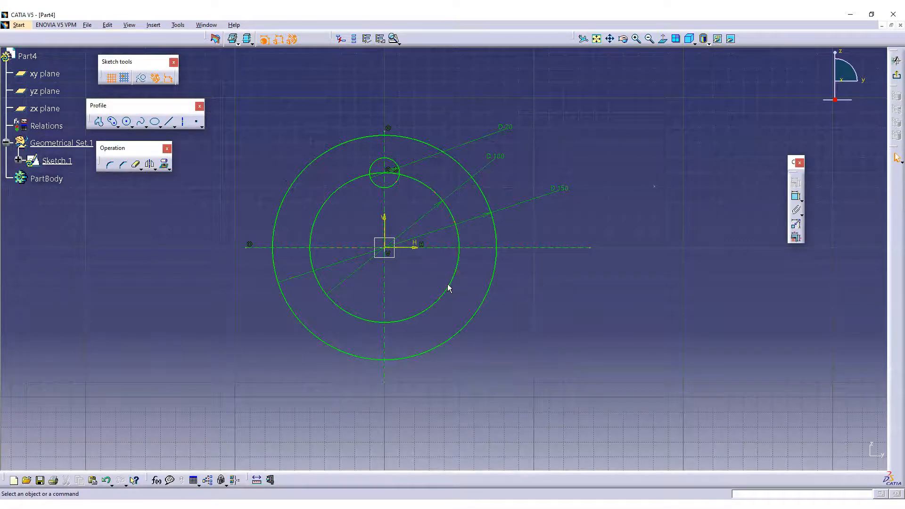
Step: Try to duplicate the 20 mm circle by Rotate about the origin with 4 instances at 90 degrees, and undo the rotation
{"action": "mouse_move", "coordinate": [530, 297]}
{"action": "middle_mouse_down"}
{"action": "mouse_move", "coordinate": [553, 303]}
{"action": "mouse_move", "coordinate": [545, 277]}
{"action": "middle_mouse_up"}
{"action": "left_click", "coordinate": [553, 303]}
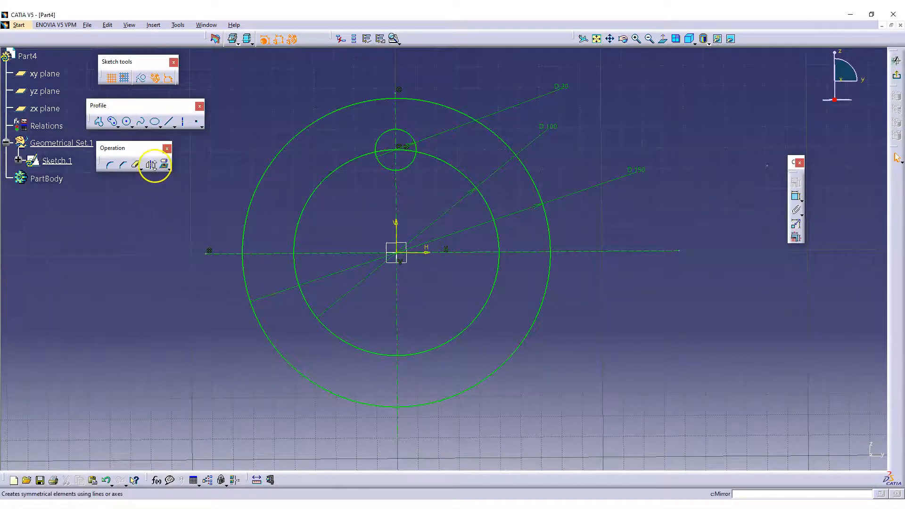
{"action": "left_click", "coordinate": [155, 168]}
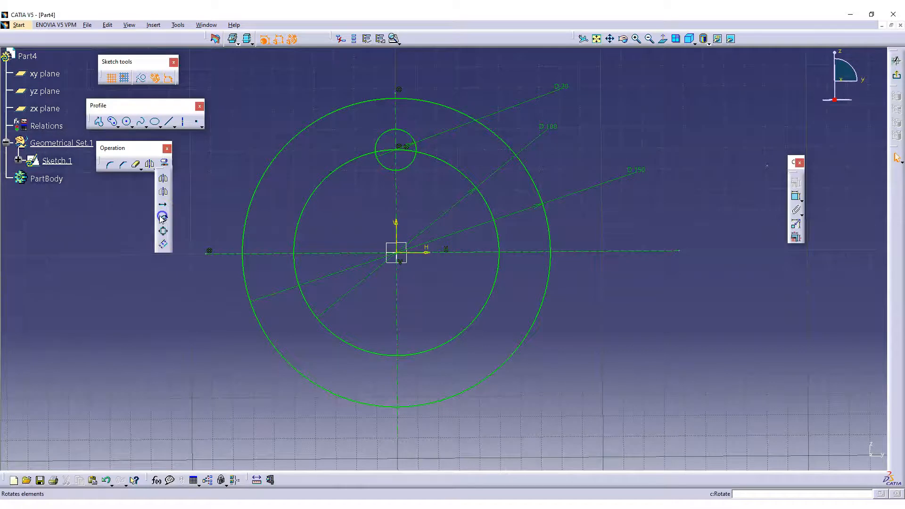
{"action": "left_click", "coordinate": [162, 218]}
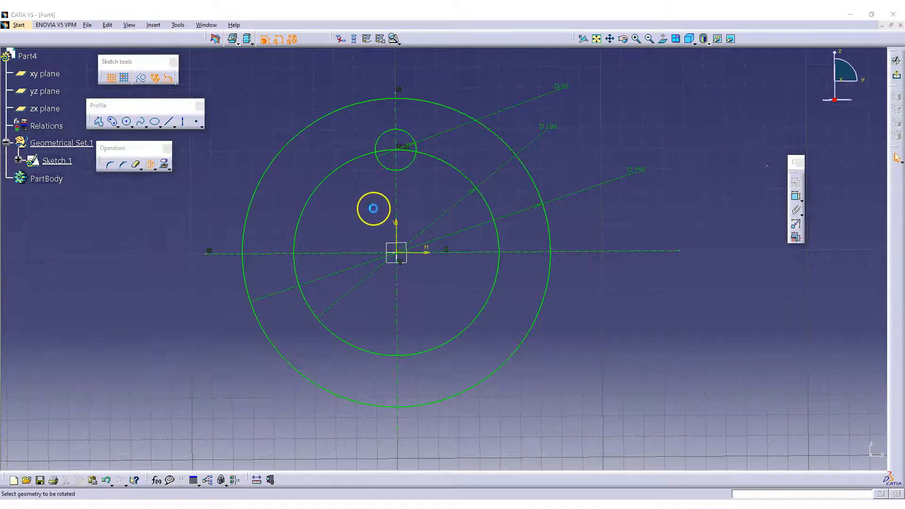
{"action": "left_click", "coordinate": [388, 170]}
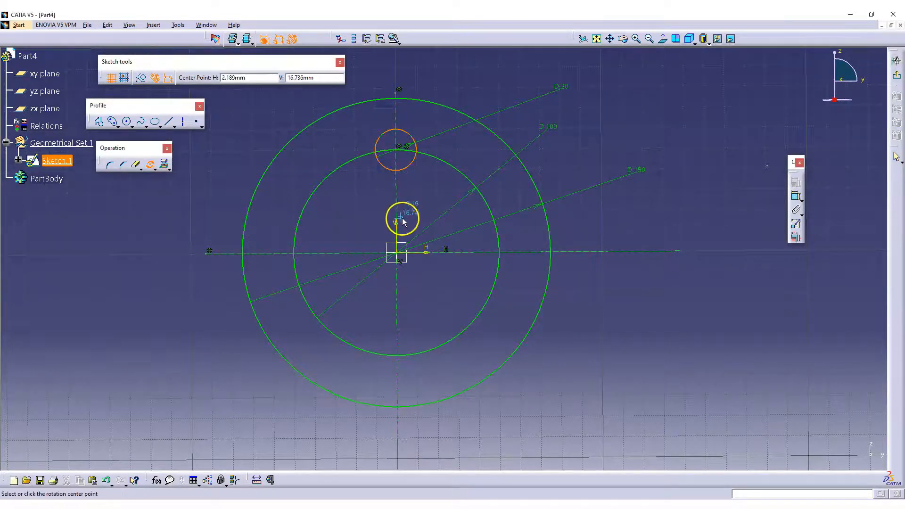
{"action": "left_click", "coordinate": [399, 253]}
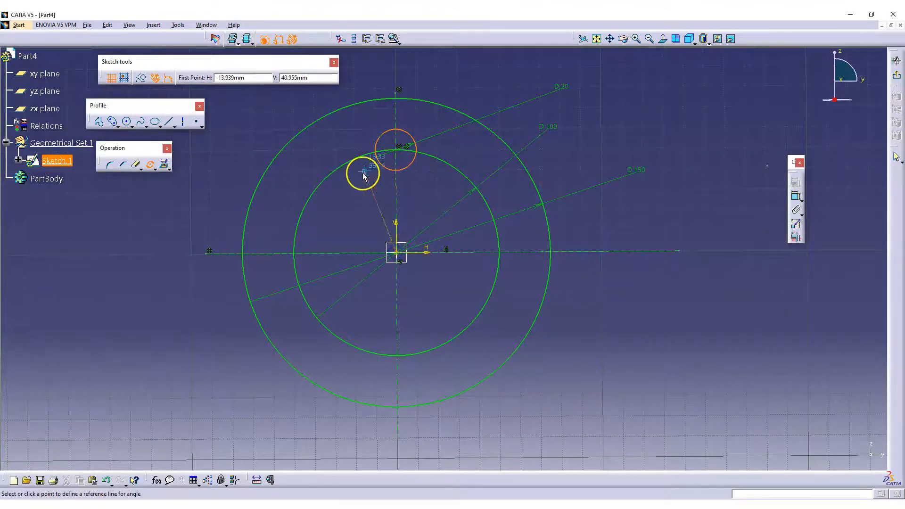
{"action": "left_click", "coordinate": [395, 153]}
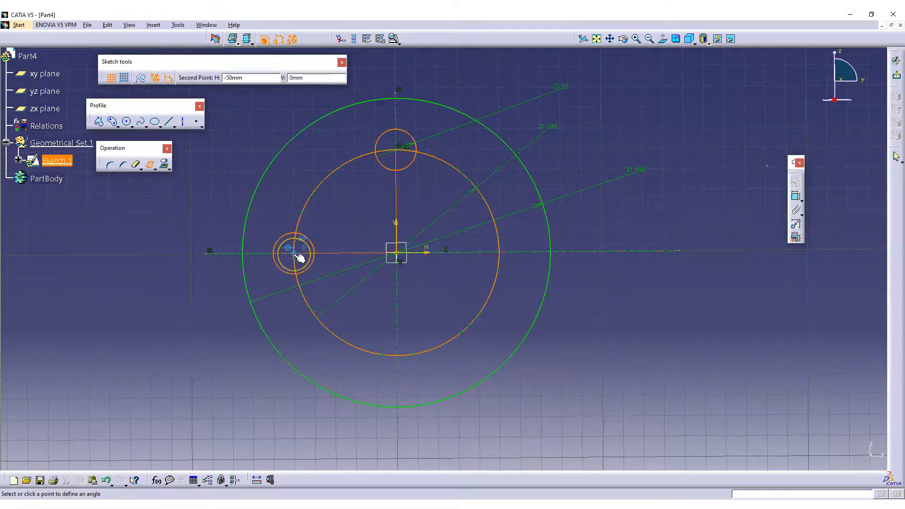
{"action": "left_click_drag", "start_coordinate": [1, 104], "coordinate": [648, 86]}
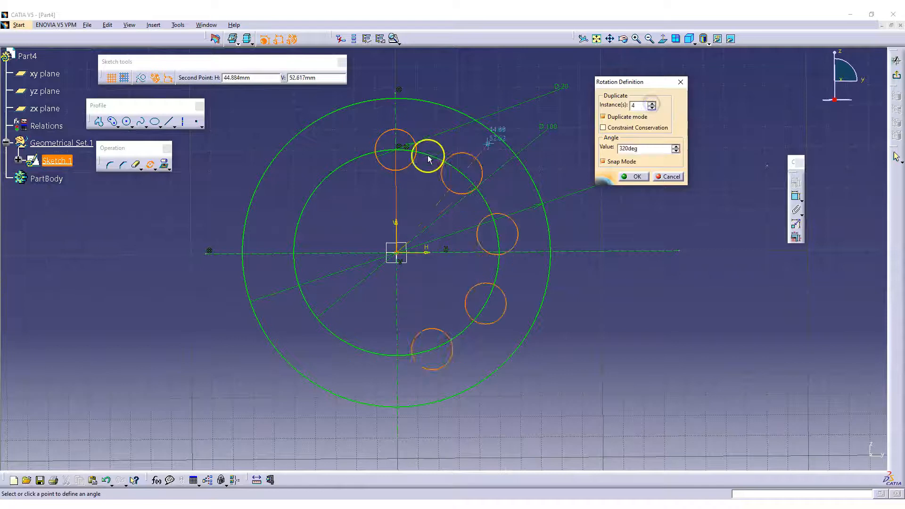
{"action": "left_click", "coordinate": [297, 254]}
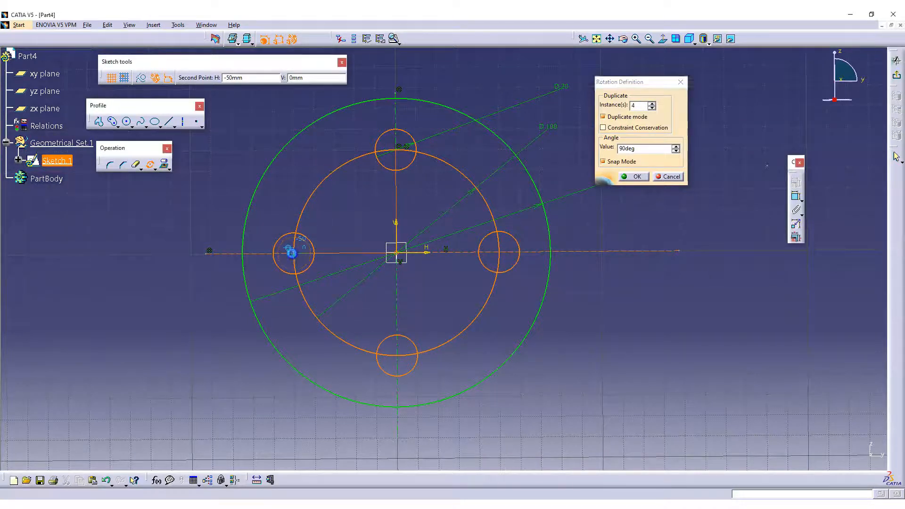
{"action": "left_click", "coordinate": [671, 209]}
{"action": "key", "text": "ctrl+z"}
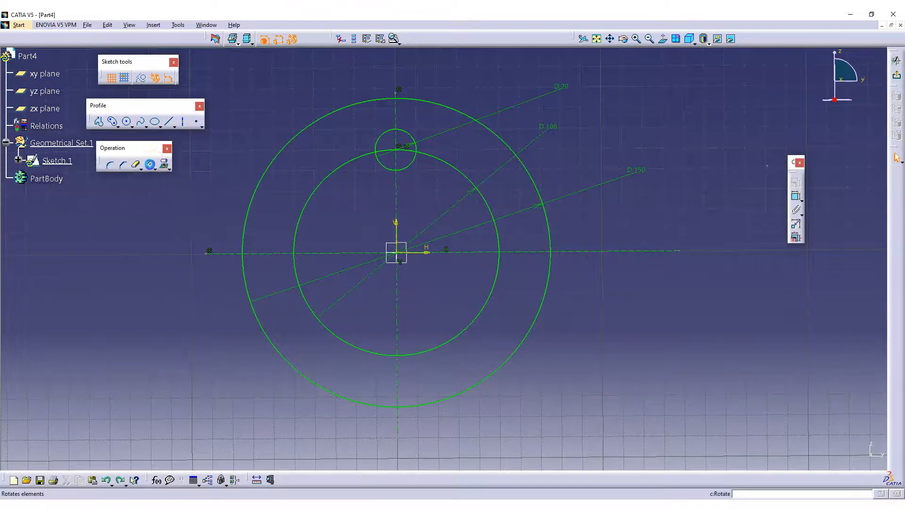
{"action": "left_click", "coordinate": [149, 163]}
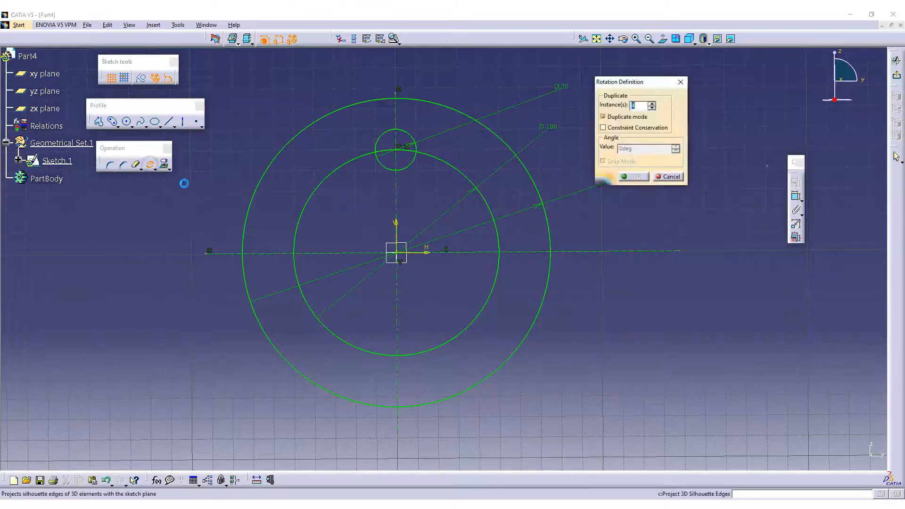
{"action": "left_click", "coordinate": [405, 137]}
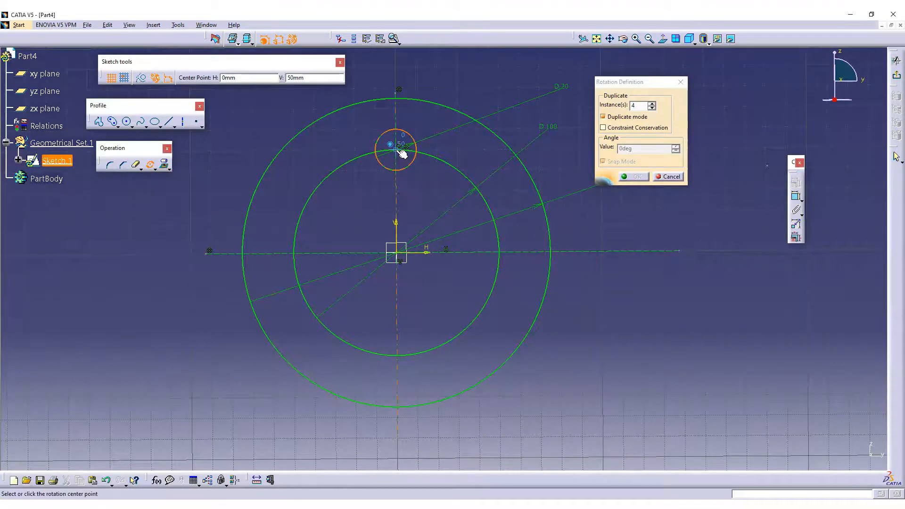
{"action": "left_click", "coordinate": [396, 253]}
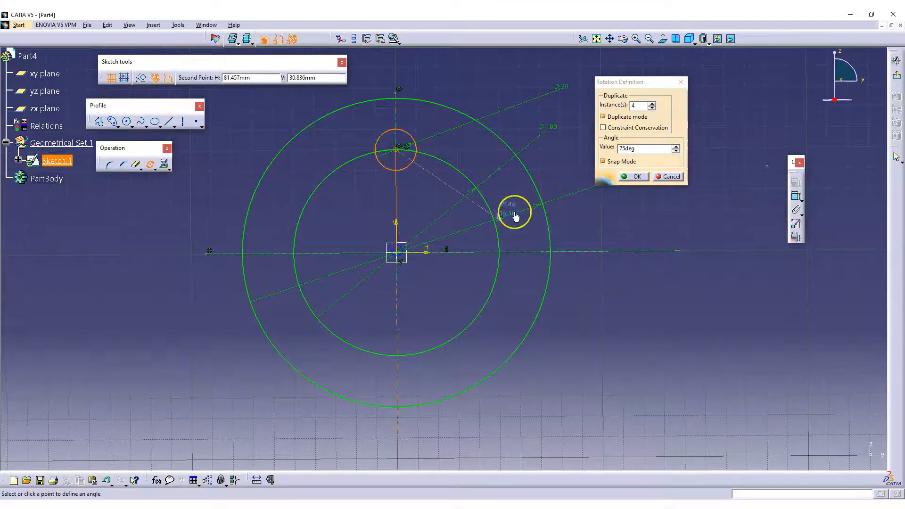
{"action": "left_click", "coordinate": [666, 176]}
Step: Rotate the 20 mm circle about the origin in duplicate mode with 3 instances at 90 degrees
{"action": "left_click", "coordinate": [405, 133]}
{"action": "left_click", "coordinate": [150, 164]}
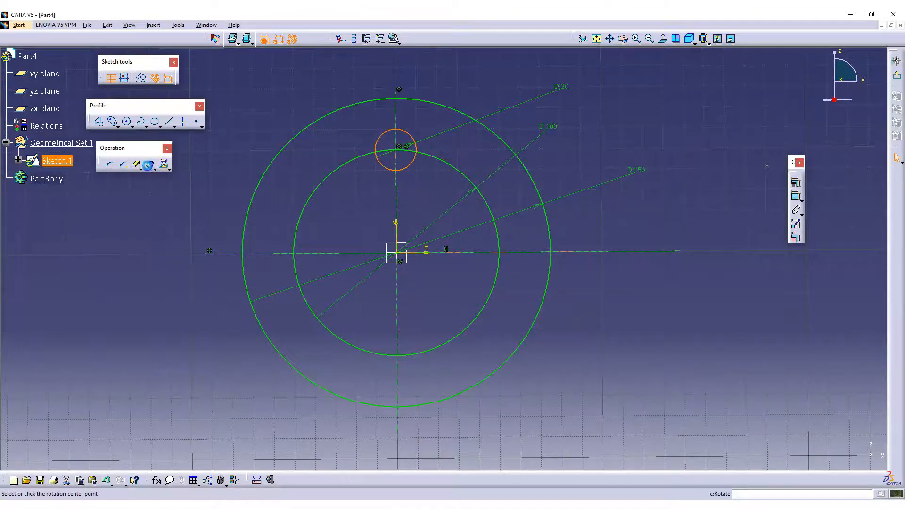
{"action": "left_click", "coordinate": [396, 253]}
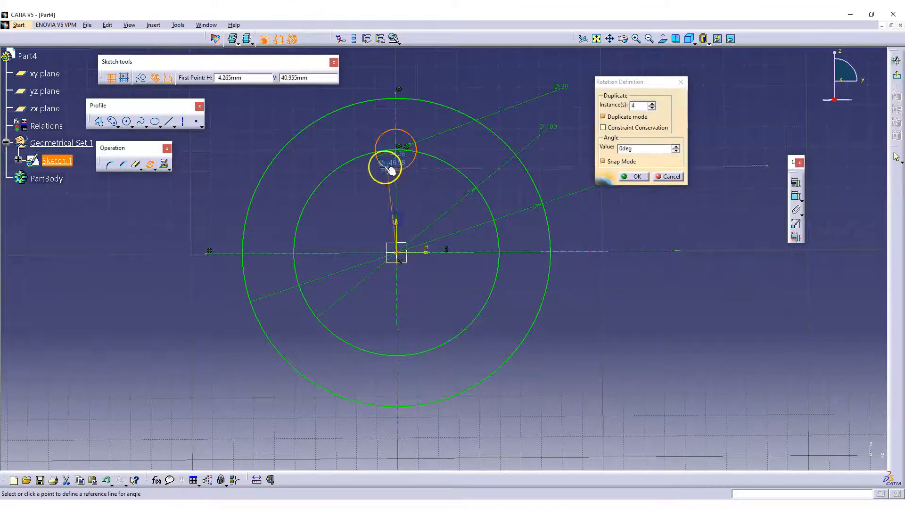
{"action": "left_click", "coordinate": [395, 150]}
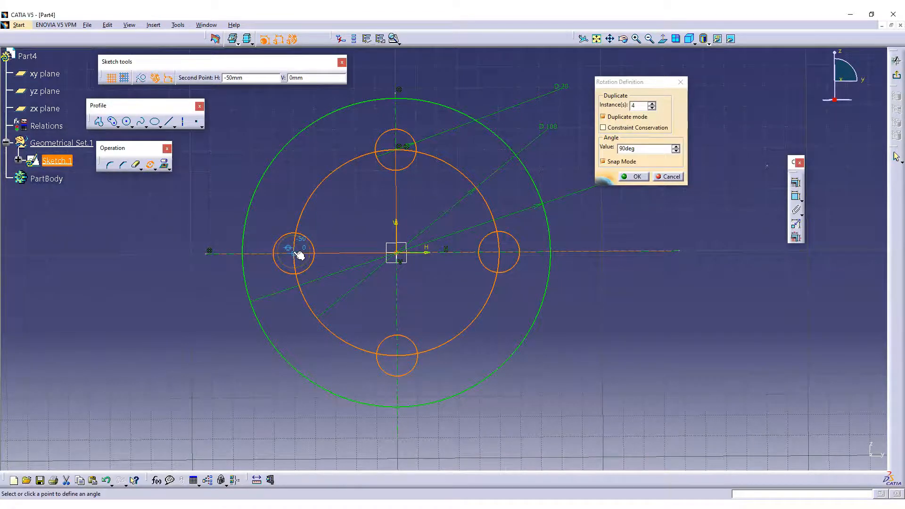
{"action": "left_click", "coordinate": [652, 108]}
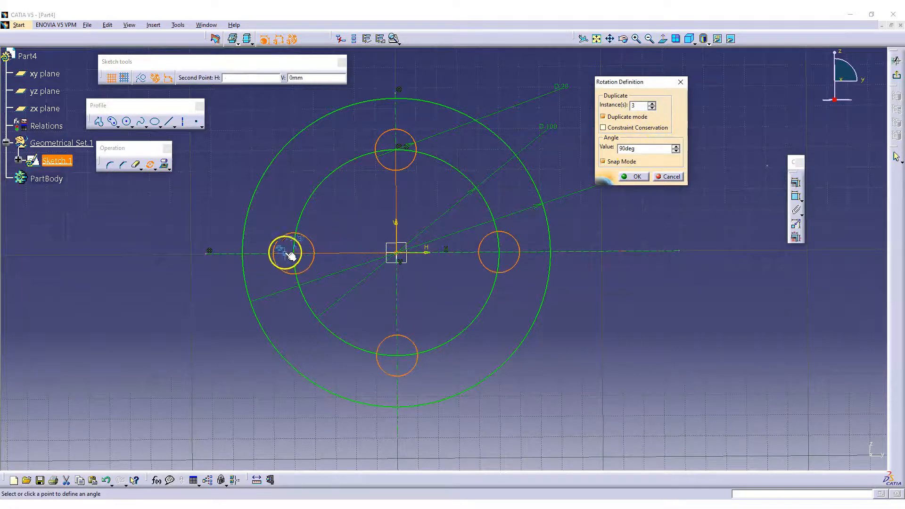
{"action": "left_click", "coordinate": [701, 270]}
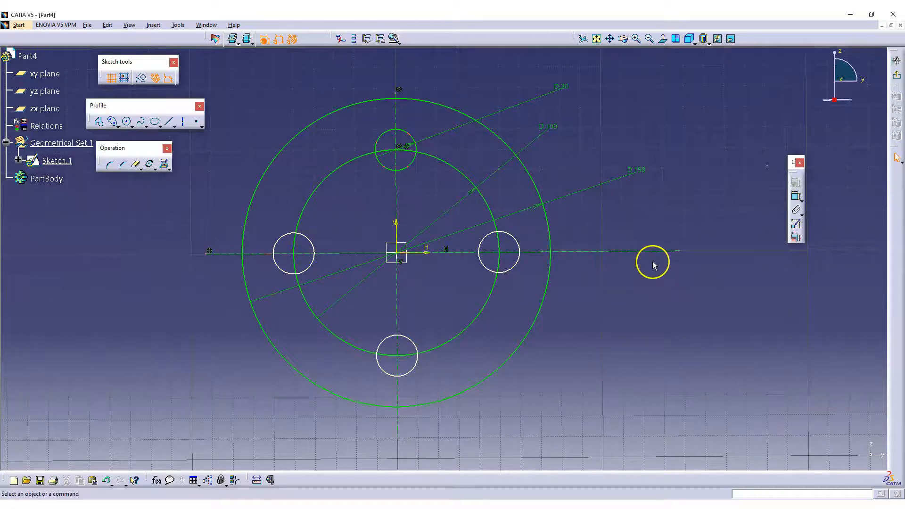
Step: Apply a Fix constraint to each of the two circle copies on the horizontal axis
{"action": "left_click", "coordinate": [795, 195]}
{"action": "left_click", "coordinate": [516, 237]}
{"action": "right_click", "coordinate": [642, 197]}
{"action": "left_click", "coordinate": [665, 240]}
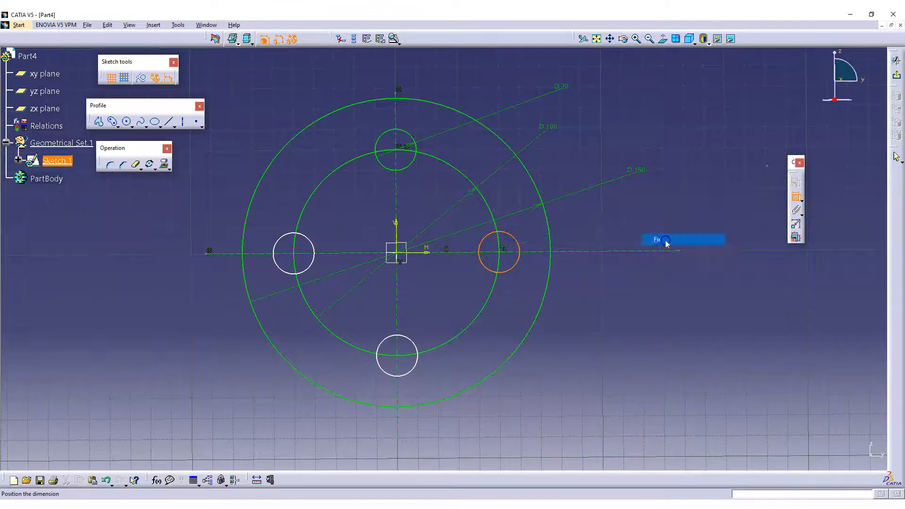
{"action": "left_click", "coordinate": [796, 196]}
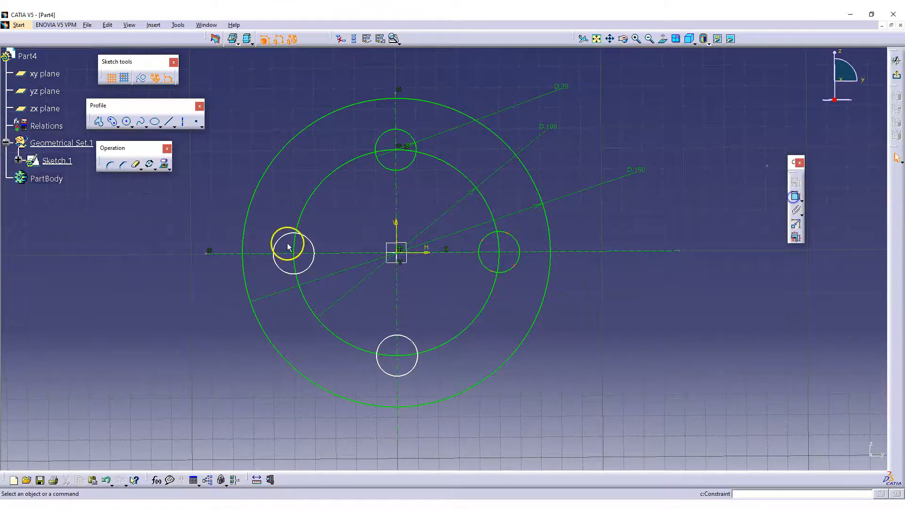
{"action": "left_click", "coordinate": [289, 236]}
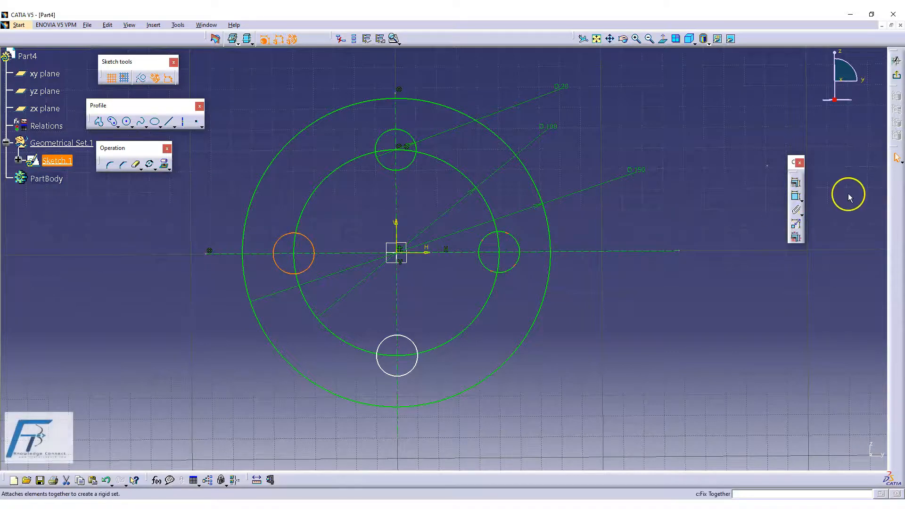
{"action": "left_click", "coordinate": [795, 197]}
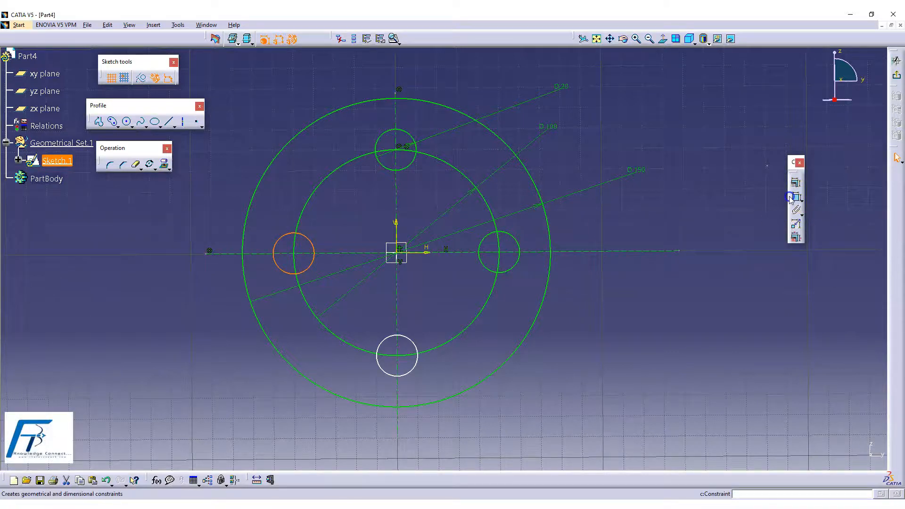
{"action": "right_click", "coordinate": [168, 196]}
{"action": "left_click", "coordinate": [188, 236]}
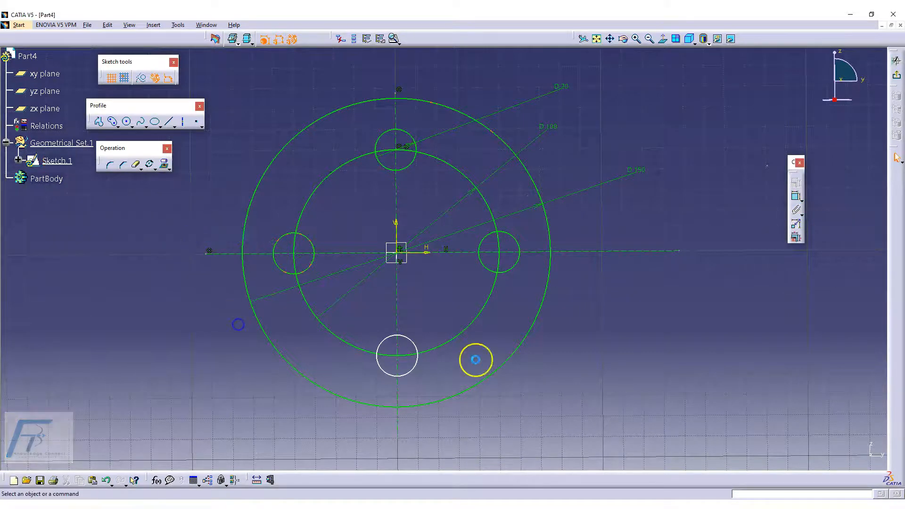
Step: Apply a Fix constraint to the circle copy at the lower crossing of the vertical axis and the 100 mm circle
{"action": "left_click", "coordinate": [795, 197]}
{"action": "left_click", "coordinate": [377, 357]}
{"action": "right_click", "coordinate": [231, 352]}
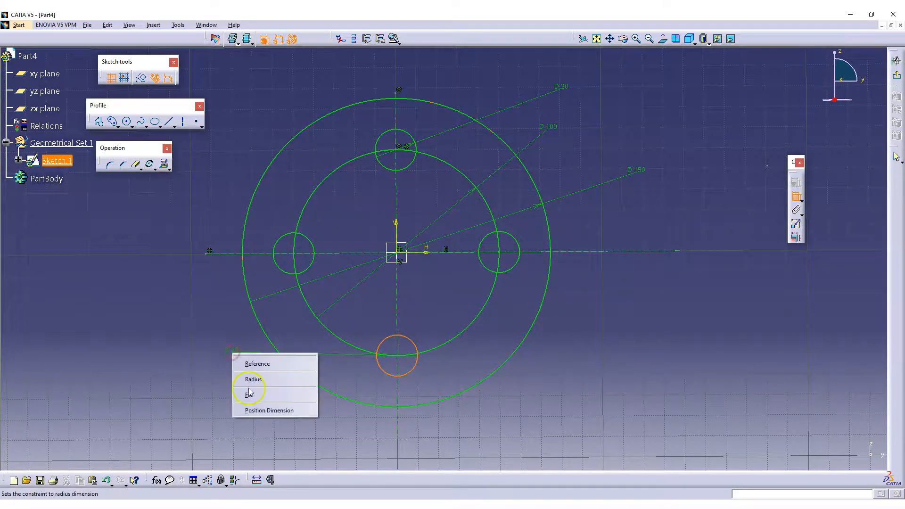
{"action": "left_click", "coordinate": [249, 394]}
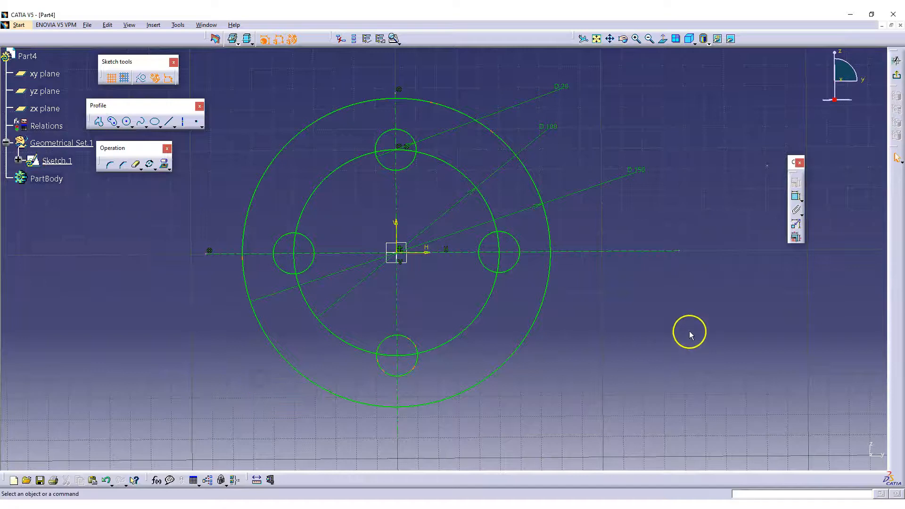
Step: Exit the sketch and try to pad its circles with a length of 20 mm
{"action": "left_click", "coordinate": [896, 75]}
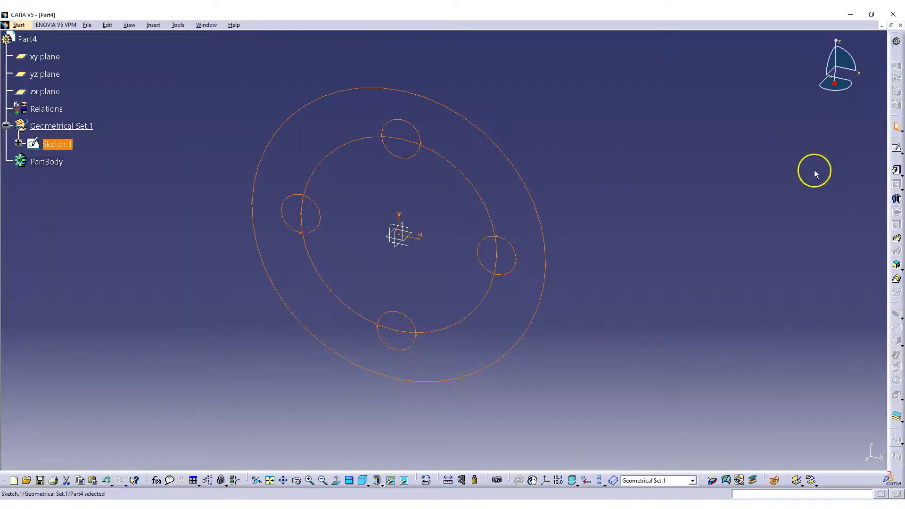
{"action": "left_click", "coordinate": [896, 169]}
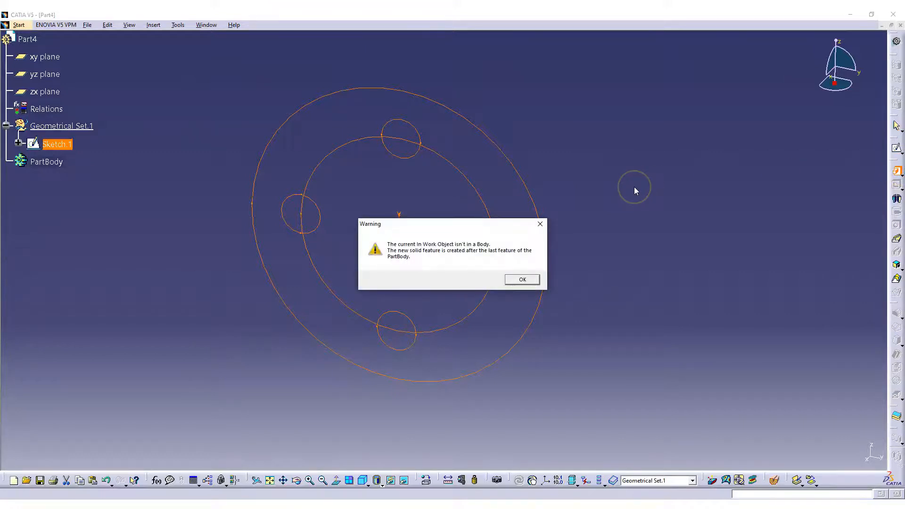
{"action": "left_click", "coordinate": [522, 279]}
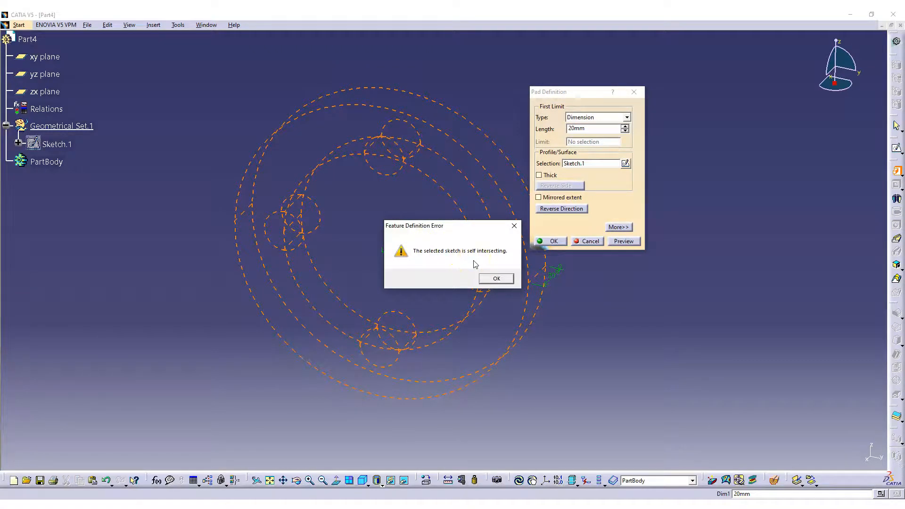
{"action": "left_click", "coordinate": [495, 277]}
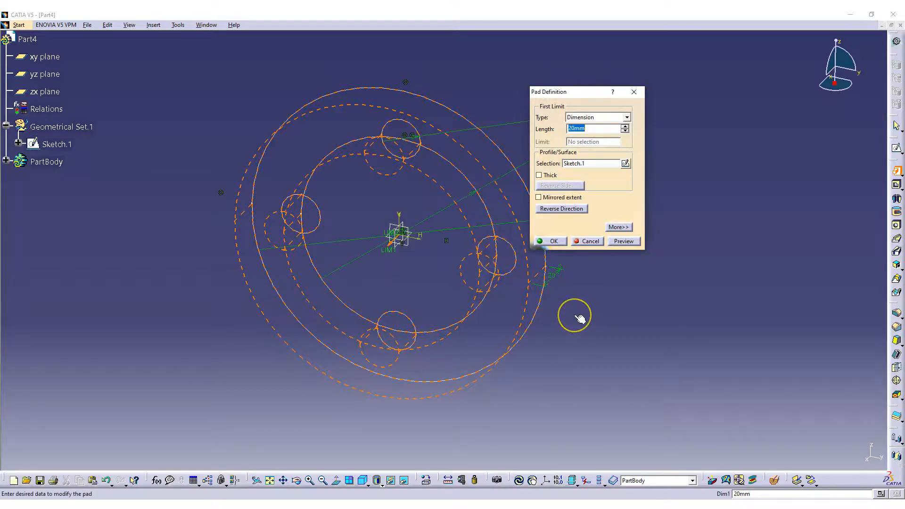
{"action": "left_click", "coordinate": [586, 241]}
{"action": "left_click", "coordinate": [440, 154]}
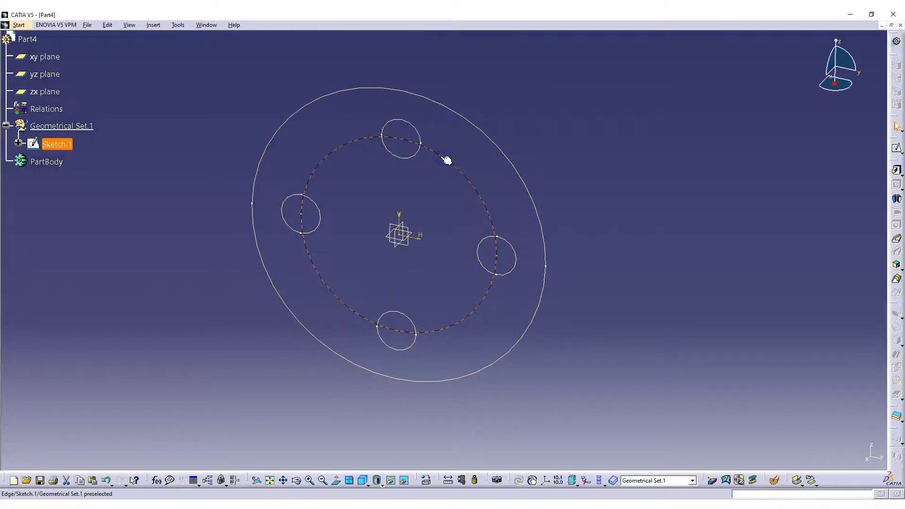
Step: Reopen the sketch and run Sketch Analysis to examine the geometry status of each listed circle
{"action": "double_click", "coordinate": [55, 145]}
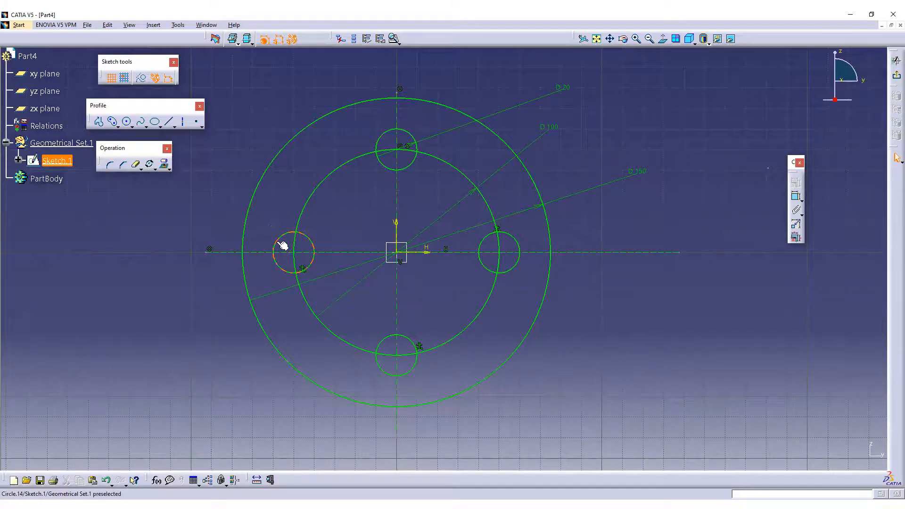
{"action": "left_click", "coordinate": [394, 39]}
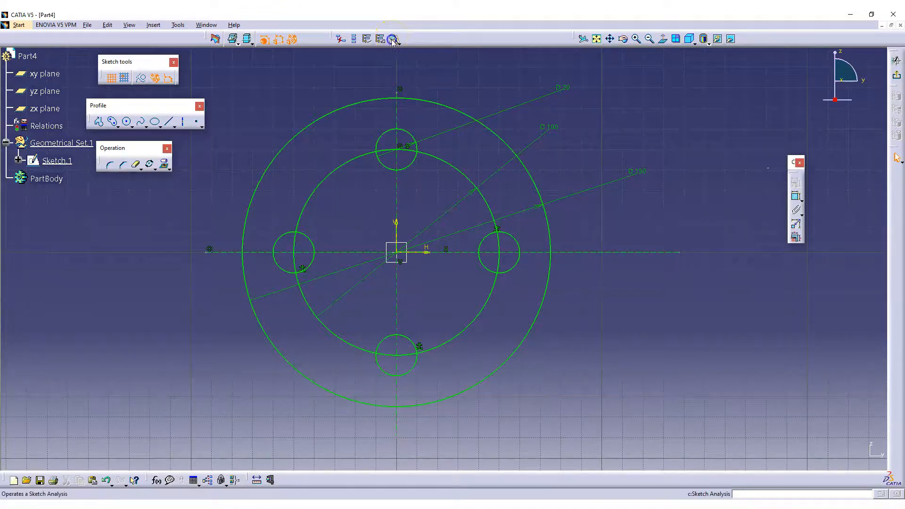
{"action": "middle_click_drag", "start_coordinate": [450, 112], "coordinate": [389, 99]}
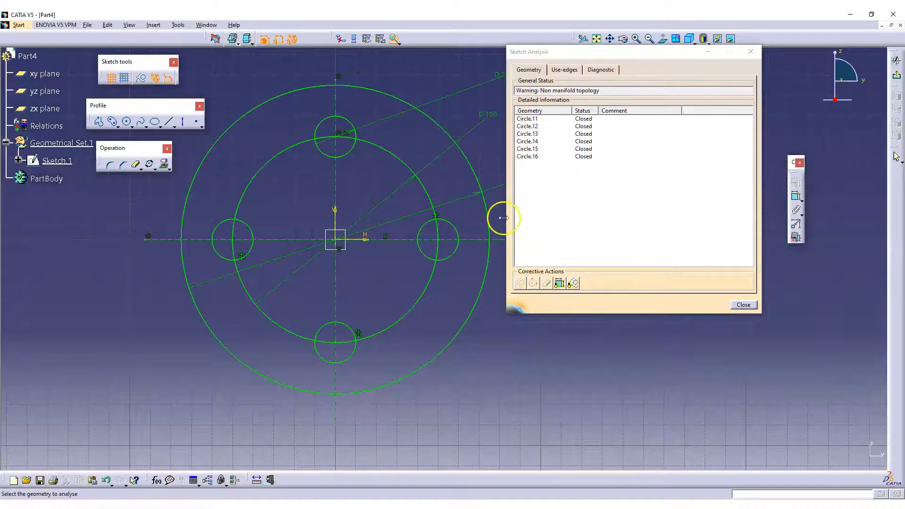
{"action": "left_click", "coordinate": [526, 119]}
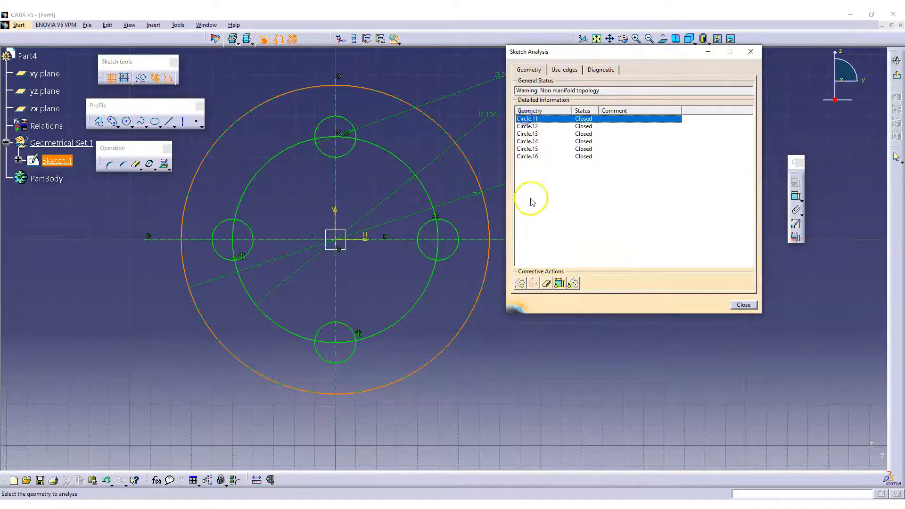
{"action": "left_click", "coordinate": [530, 126]}
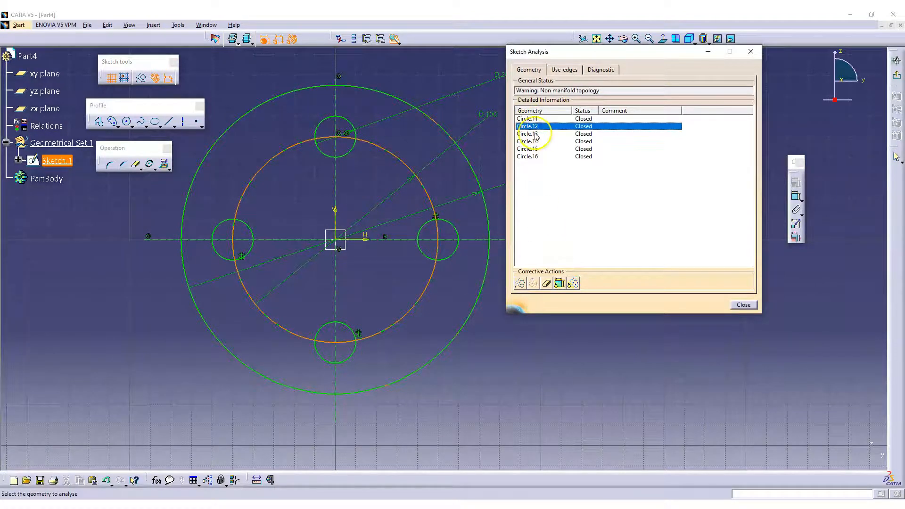
{"action": "left_click", "coordinate": [536, 135]}
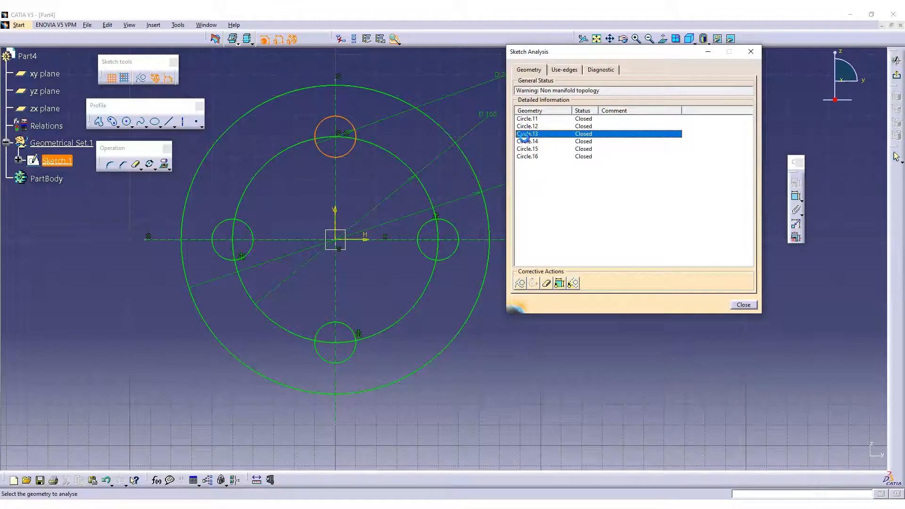
{"action": "left_click", "coordinate": [527, 141]}
{"action": "left_click", "coordinate": [528, 148]}
{"action": "left_click", "coordinate": [530, 156]}
{"action": "left_click", "coordinate": [532, 150]}
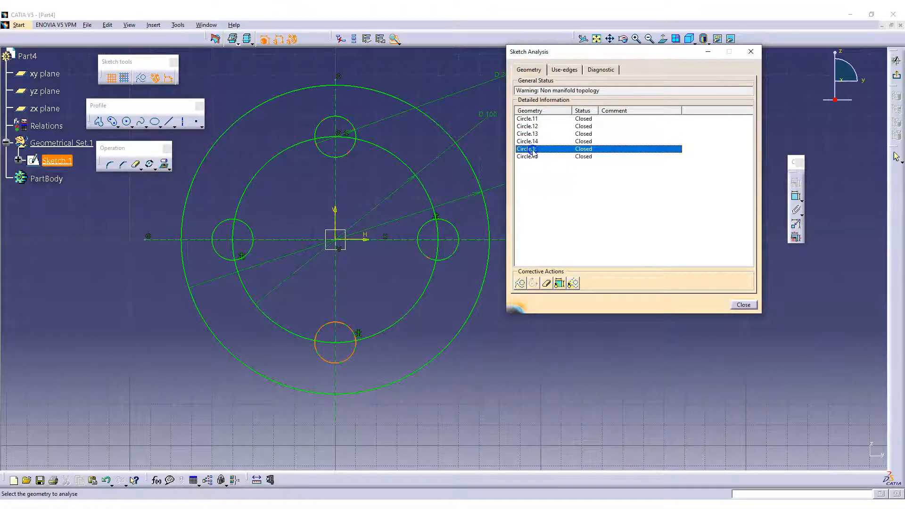
Step: Convert the 100 mm circle to construction geometry from the Sketch Analysis corrective actions and close the analysis
{"action": "left_click", "coordinate": [525, 126]}
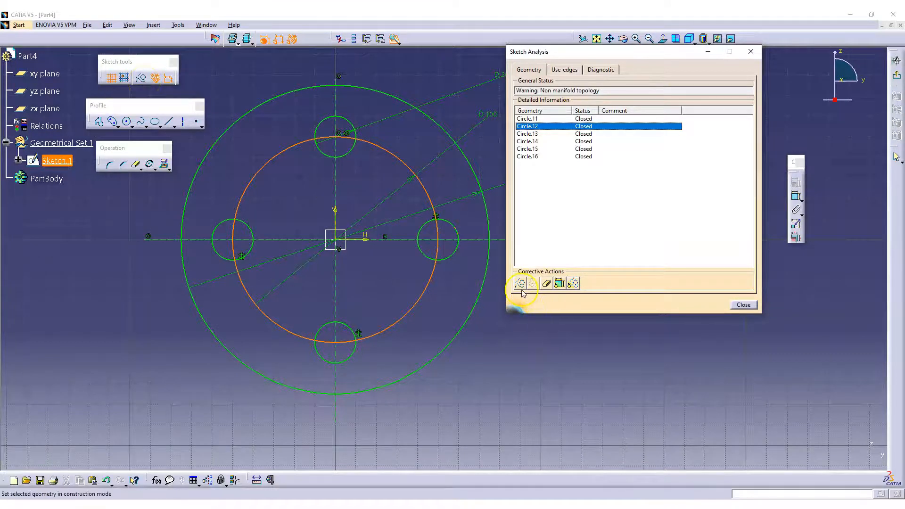
{"action": "mouse_move", "coordinate": [579, 52]}
{"action": "left_mouse_down"}
{"action": "mouse_move", "coordinate": [224, 7]}
{"action": "mouse_move", "coordinate": [253, 16]}
{"action": "left_mouse_up"}
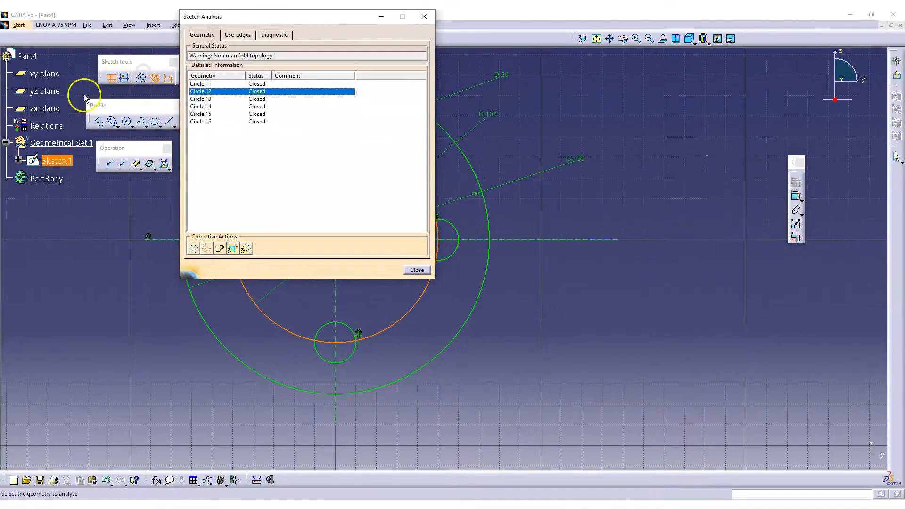
{"action": "mouse_move", "coordinate": [253, 18]}
{"action": "left_mouse_down"}
{"action": "mouse_move", "coordinate": [620, 66]}
{"action": "mouse_move", "coordinate": [629, 55]}
{"action": "left_mouse_up"}
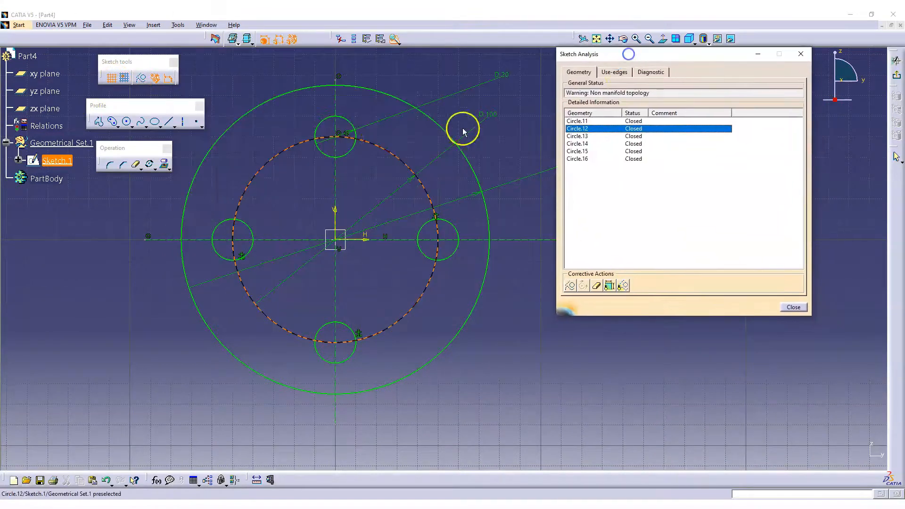
{"action": "left_click", "coordinate": [570, 285]}
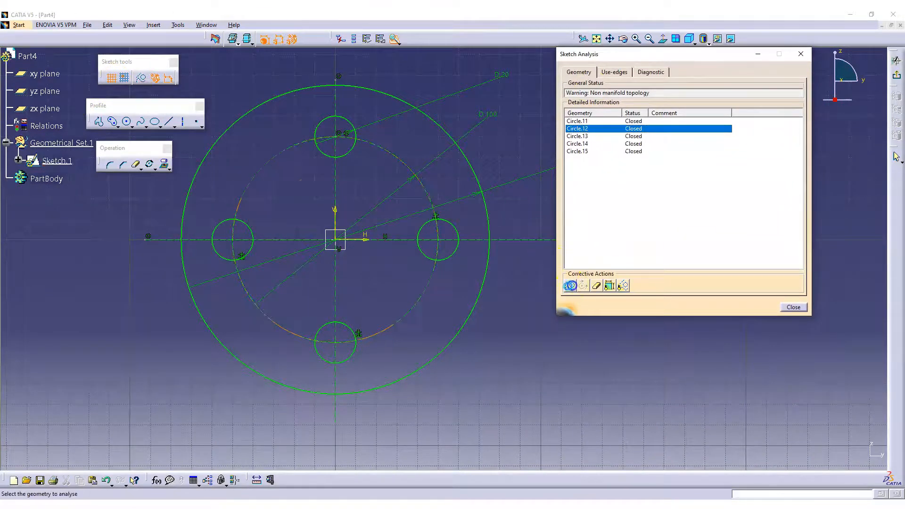
{"action": "left_click", "coordinate": [793, 307]}
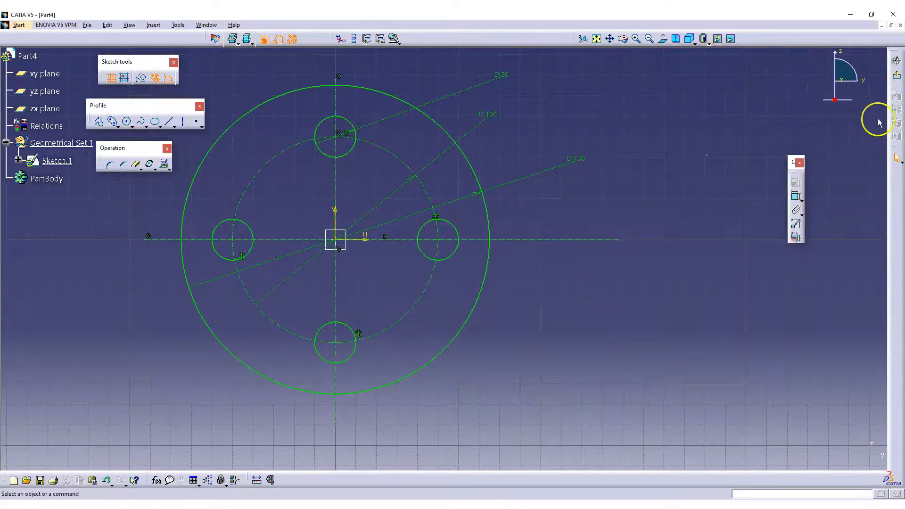
Step: Exit the sketch, try a 20 mm pad with mirrored extent on it, and undo the pad
{"action": "left_click", "coordinate": [896, 74]}
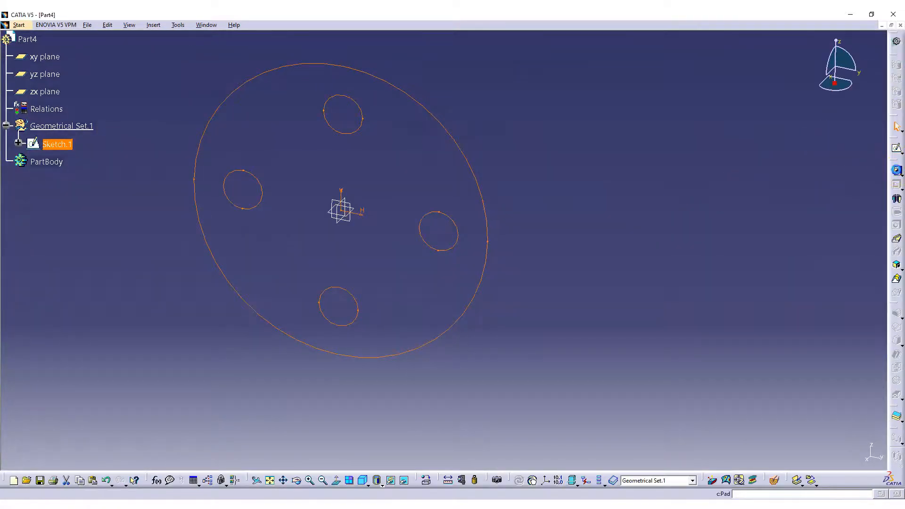
{"action": "left_click", "coordinate": [896, 170]}
{"action": "left_click", "coordinate": [520, 279]}
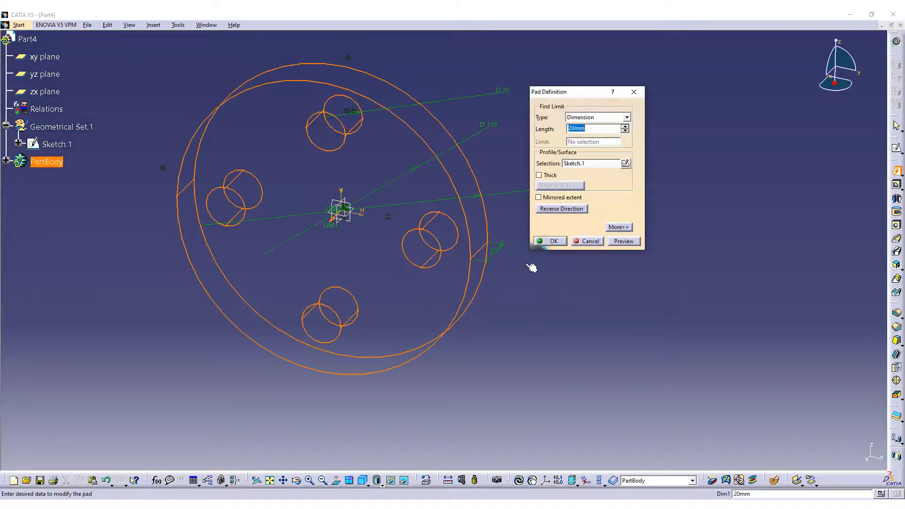
{"action": "left_click", "coordinate": [553, 209]}
{"action": "left_click", "coordinate": [550, 241]}
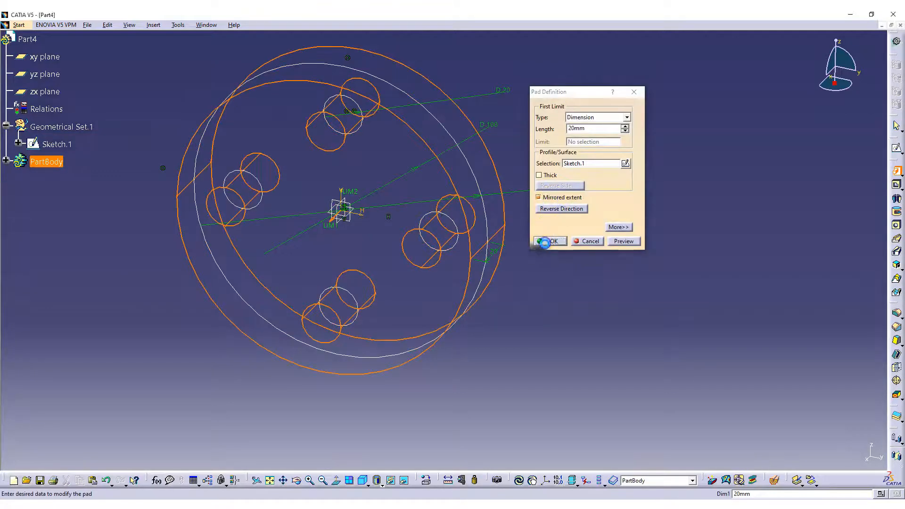
{"action": "left_click", "coordinate": [548, 253]}
{"action": "left_click", "coordinate": [5, 160]}
{"action": "left_click", "coordinate": [52, 179]}
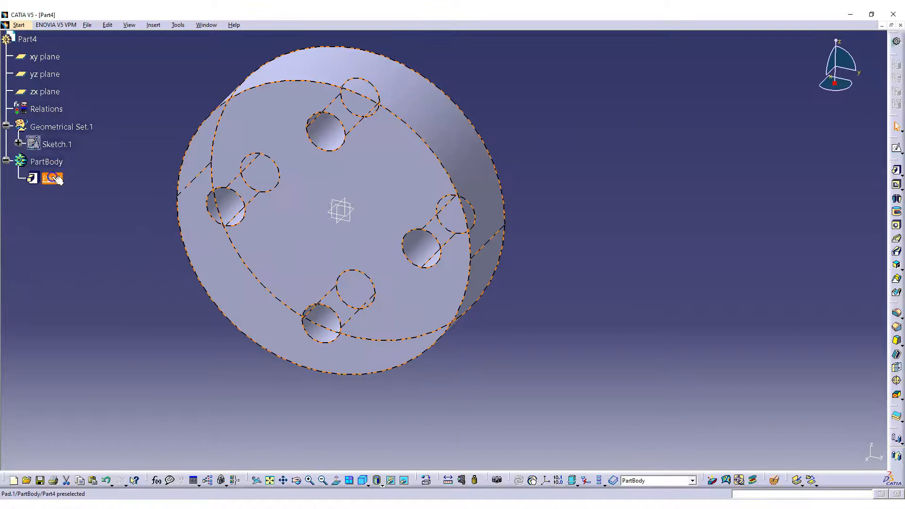
{"action": "left_click", "coordinate": [82, 198]}
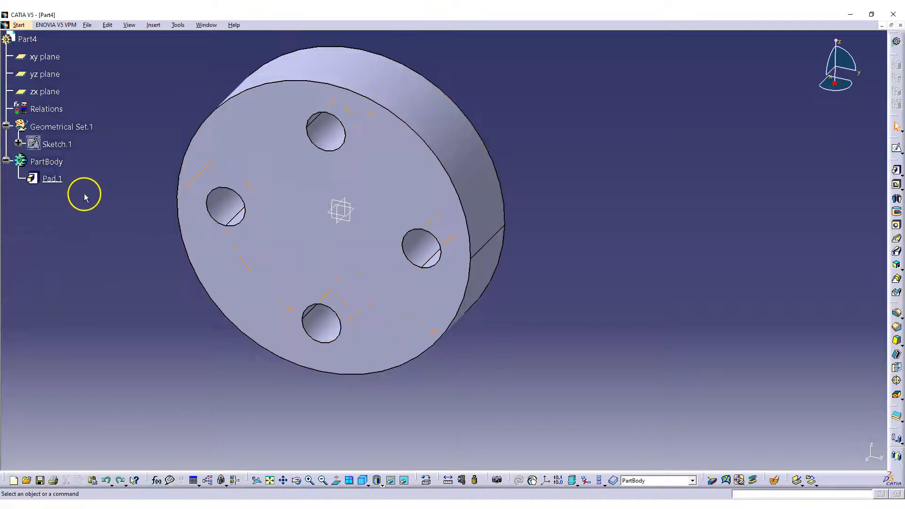
{"action": "key", "text": "ctrl+z"}
{"action": "left_click", "coordinate": [90, 196]}
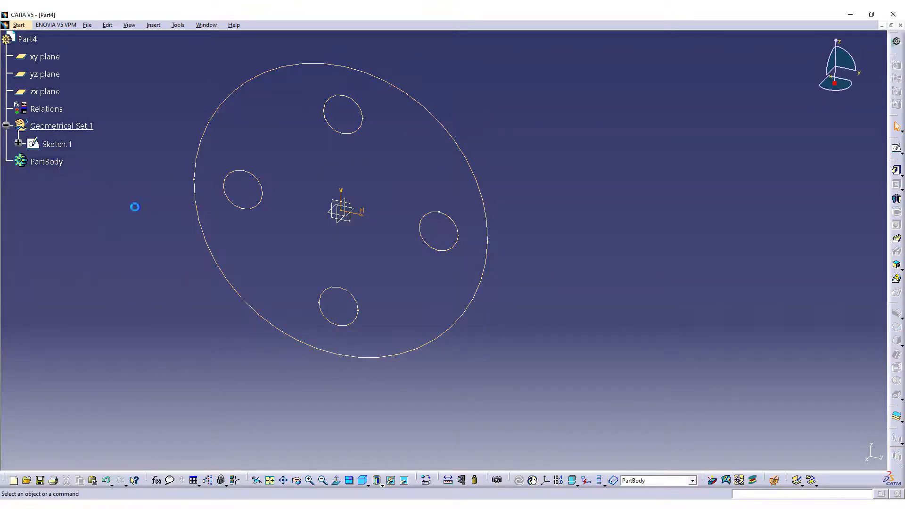
Step: Pad the sketch of the outer circle and four holes with a length of 20 mm, without mirrored extent
{"action": "left_click", "coordinate": [896, 171]}
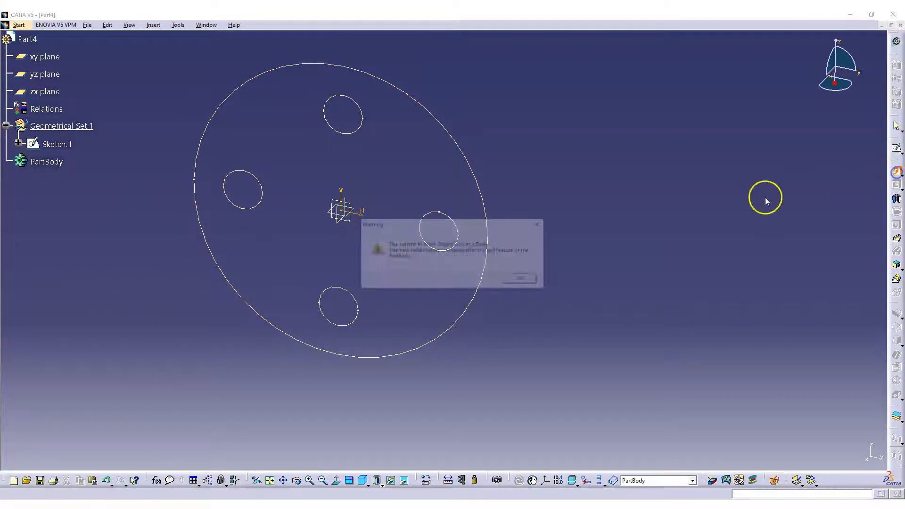
{"action": "left_click_drag", "start_coordinate": [469, 224], "coordinate": [556, 64]}
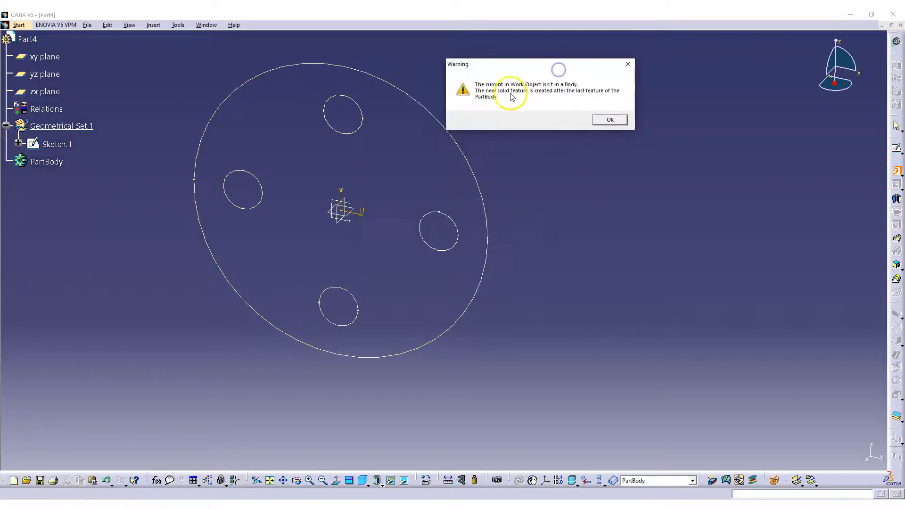
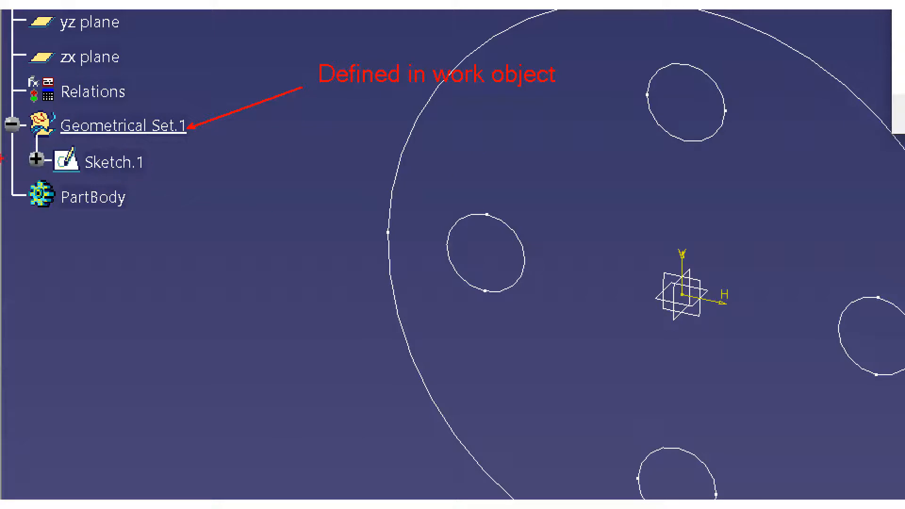
{"action": "left_click_drag", "start_coordinate": [206, 110], "coordinate": [170, 98]}
{"action": "mouse_move", "coordinate": [31, 103]}
{"action": "left_mouse_down"}
{"action": "mouse_move", "coordinate": [34, 134]}
{"action": "mouse_move", "coordinate": [172, 151]}
{"action": "left_mouse_up"}
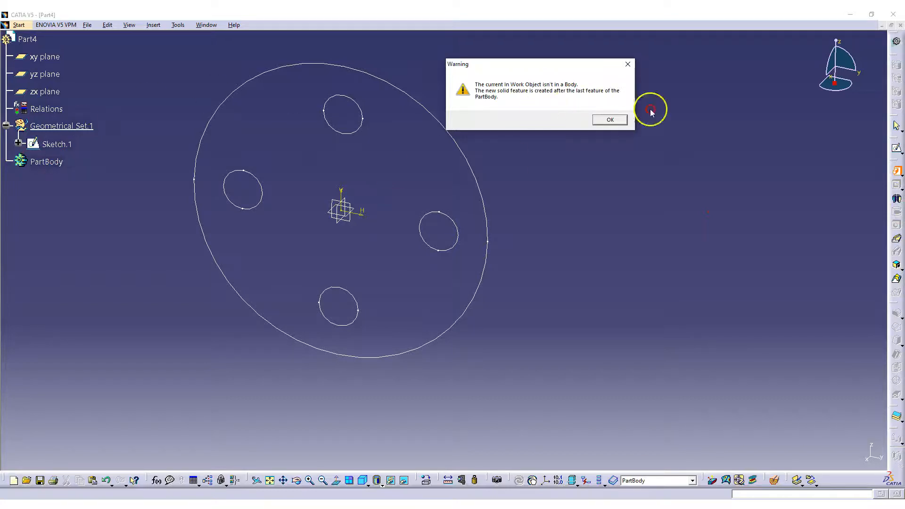
{"action": "left_click", "coordinate": [609, 121]}
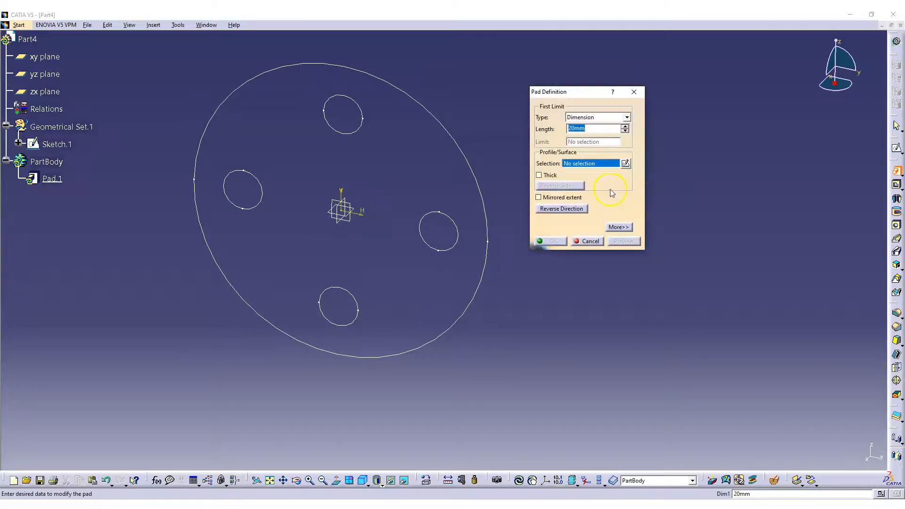
{"action": "left_click", "coordinate": [433, 118]}
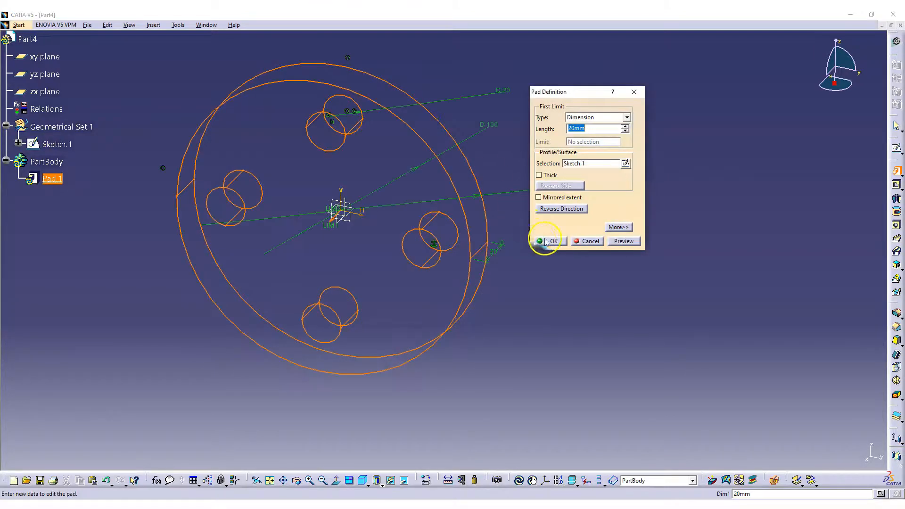
{"action": "left_click", "coordinate": [547, 240]}
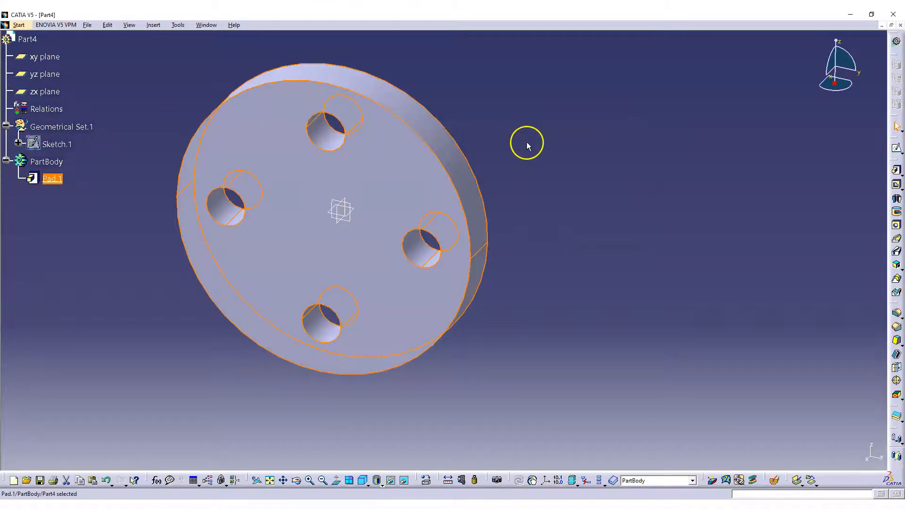
{"action": "left_click", "coordinate": [527, 146]}
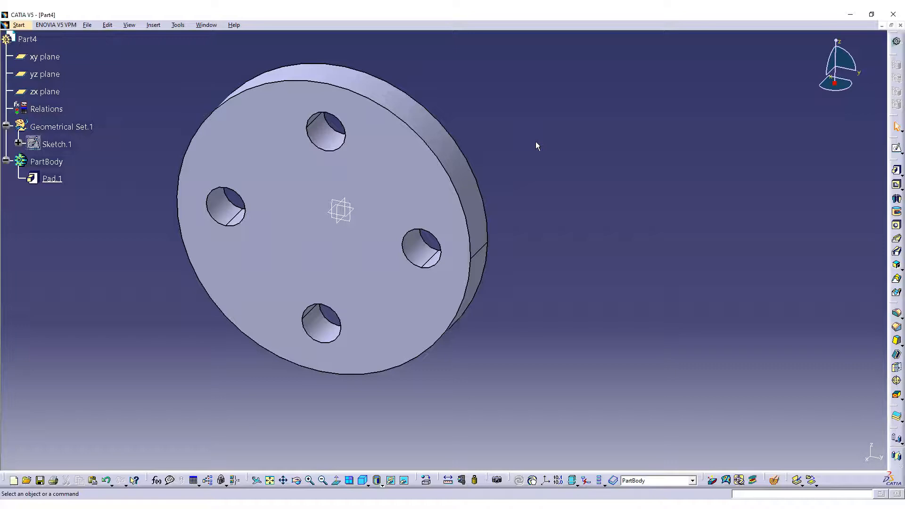
Step: Reopen the padded plate's sketch for editing and move the Operation toolbar clear of the specification tree
{"action": "double_click", "coordinate": [56, 144]}
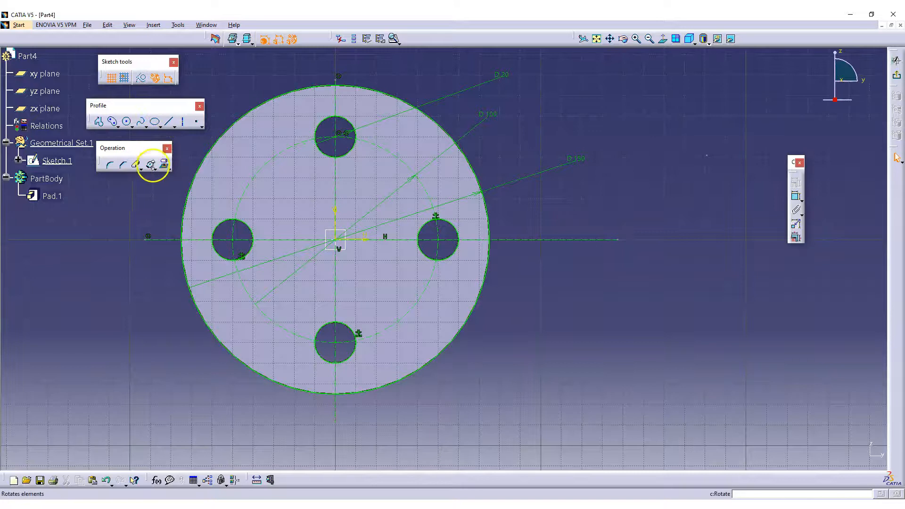
{"action": "left_click_drag", "start_coordinate": [115, 148], "coordinate": [653, 81]}
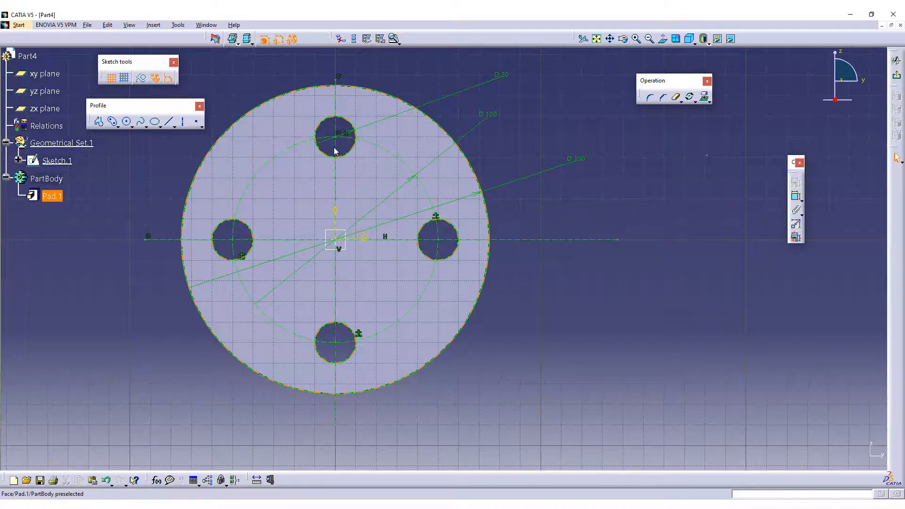
{"action": "left_click", "coordinate": [898, 25]}
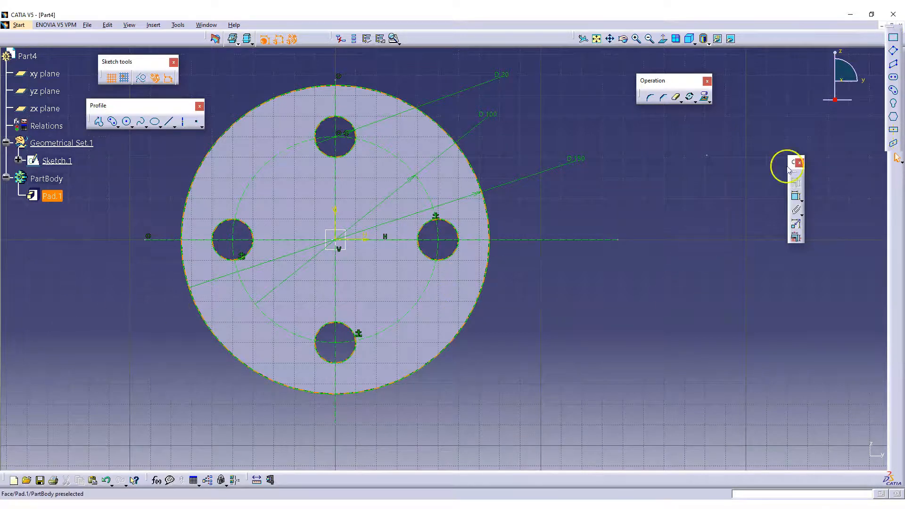
{"action": "left_click", "coordinate": [901, 39]}
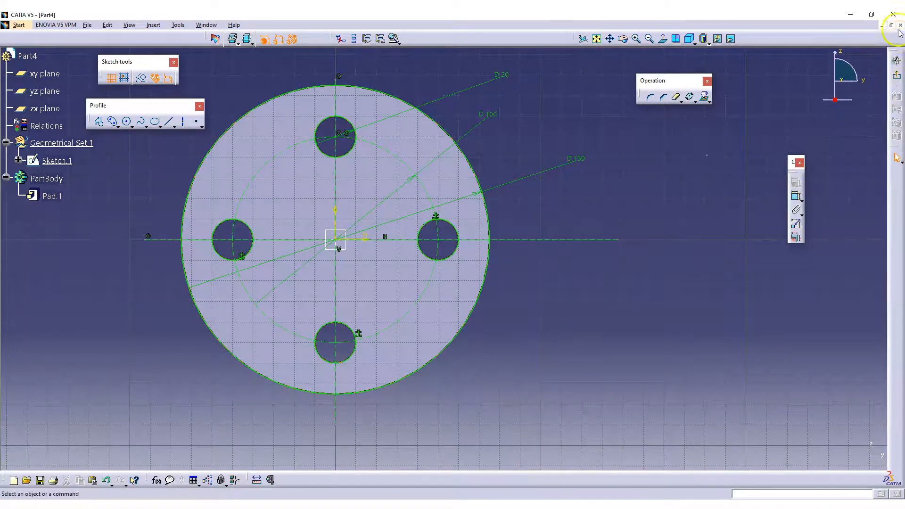
{"action": "left_click", "coordinate": [513, 278]}
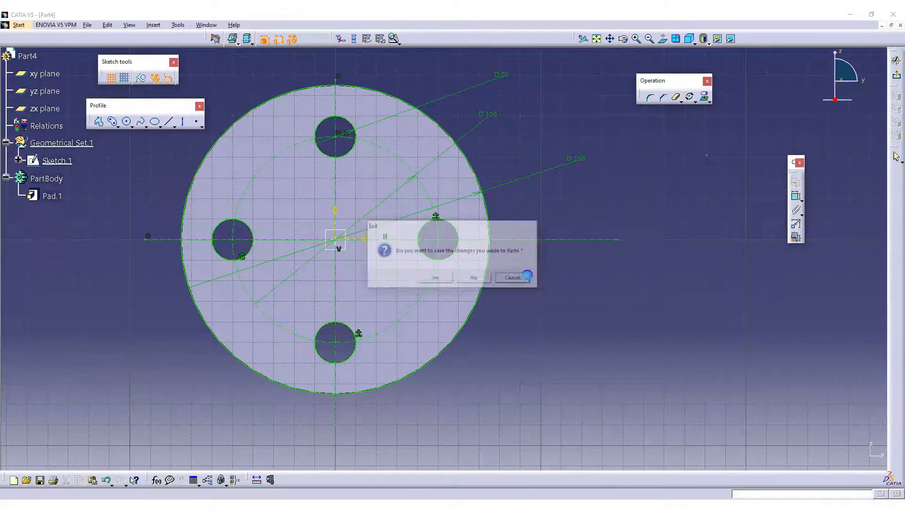
{"action": "left_click", "coordinate": [893, 14]}
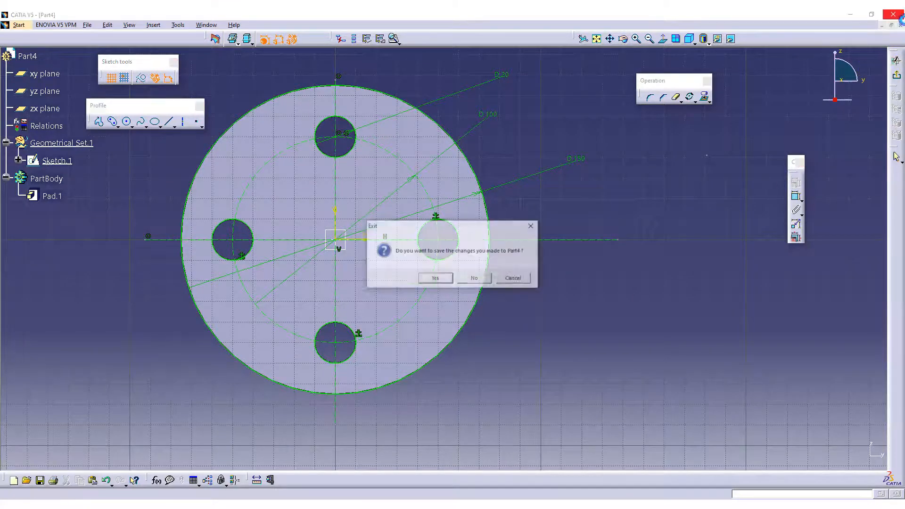
{"action": "left_click", "coordinate": [529, 276]}
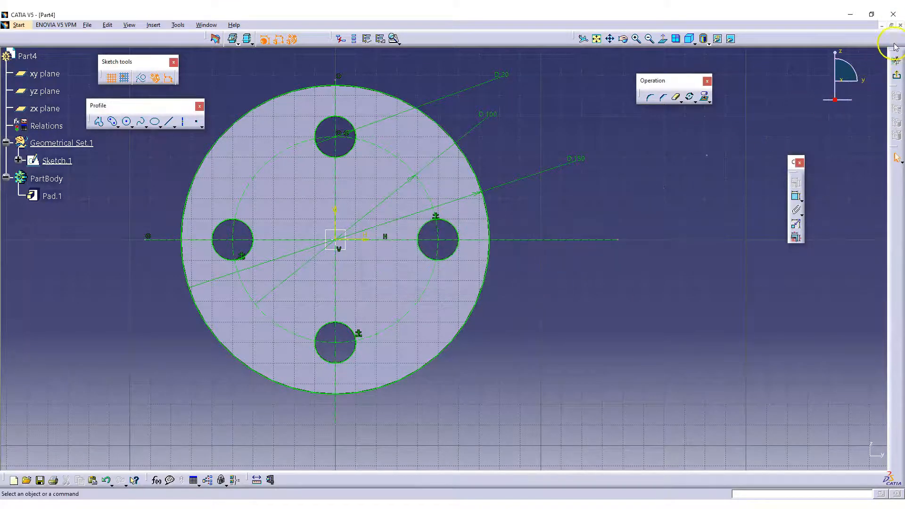
Step: Close the Part4, Part3 and Part2 documents one after another without saving their changes
{"action": "left_click", "coordinate": [900, 24]}
{"action": "left_click", "coordinate": [498, 278]}
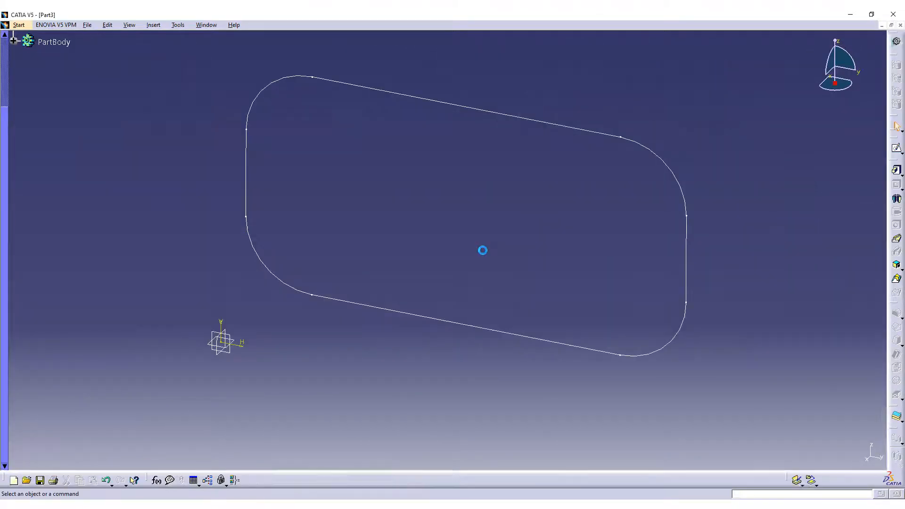
{"action": "left_click", "coordinate": [900, 25]}
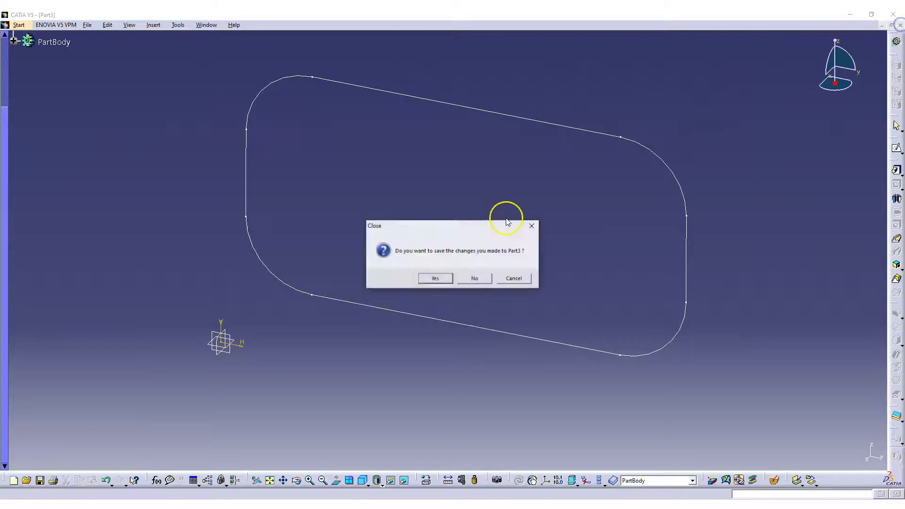
{"action": "left_click", "coordinate": [474, 279]}
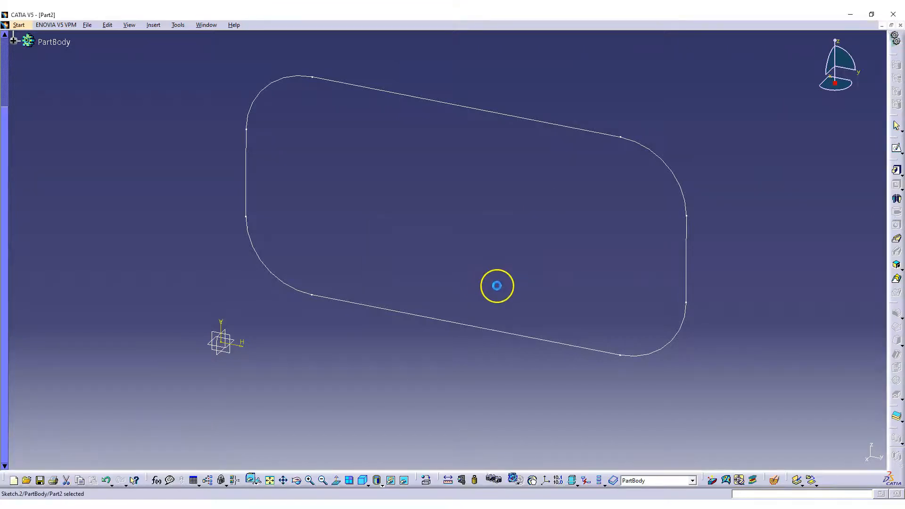
{"action": "left_click", "coordinate": [900, 25]}
{"action": "left_click", "coordinate": [470, 278]}
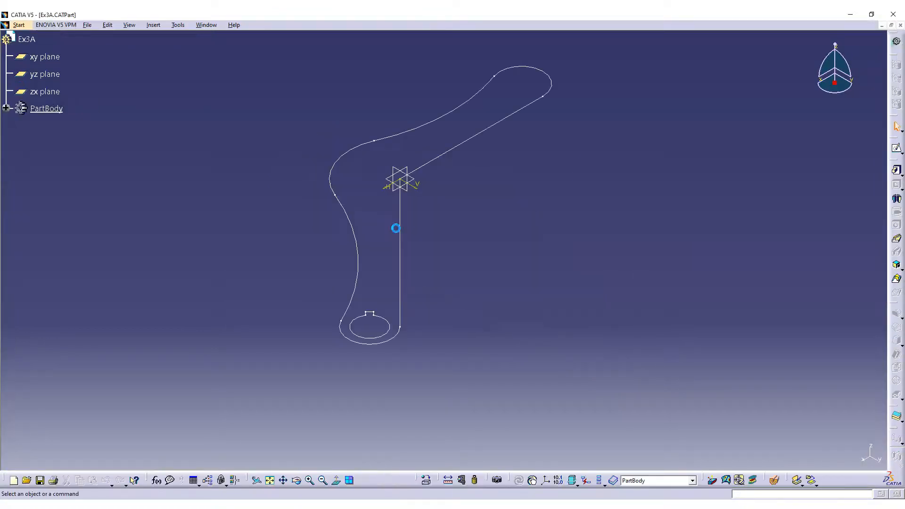
Step: Expand the PartBody of Ex3A and check which geometry belongs to Sketch.1 and which to Sketch.2
{"action": "middle_click_drag", "start_coordinate": [558, 248], "coordinate": [569, 270]}
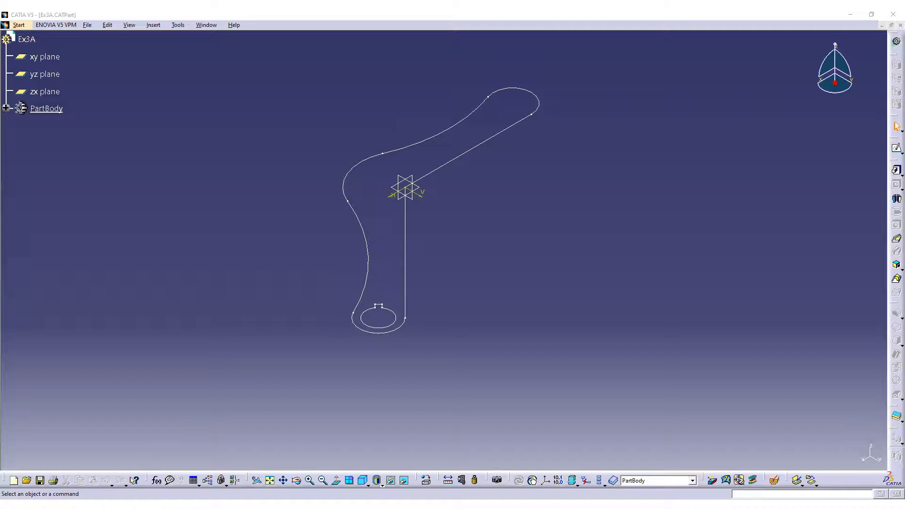
{"action": "mouse_move", "coordinate": [470, 252]}
{"action": "middle_mouse_down"}
{"action": "mouse_move", "coordinate": [454, 275]}
{"action": "mouse_move", "coordinate": [454, 264]}
{"action": "middle_mouse_up"}
{"action": "left_click", "coordinate": [6, 107]}
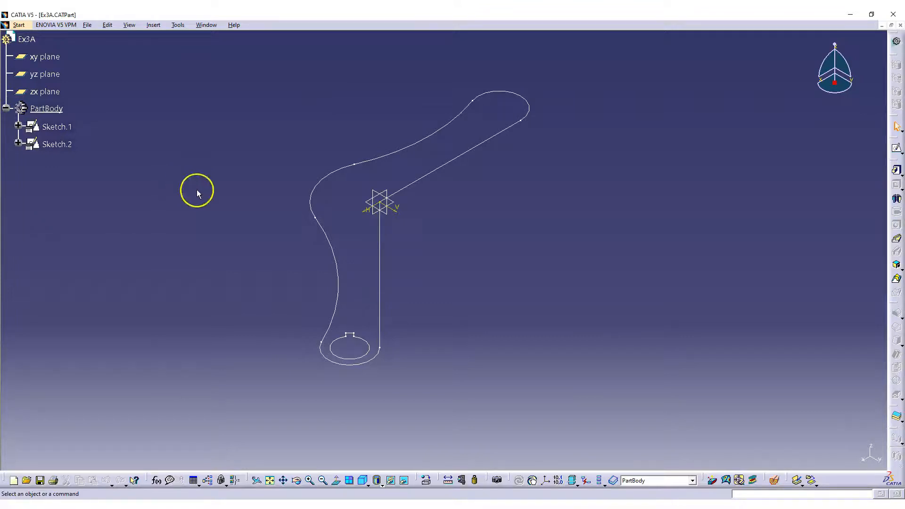
{"action": "left_click", "coordinate": [52, 126]}
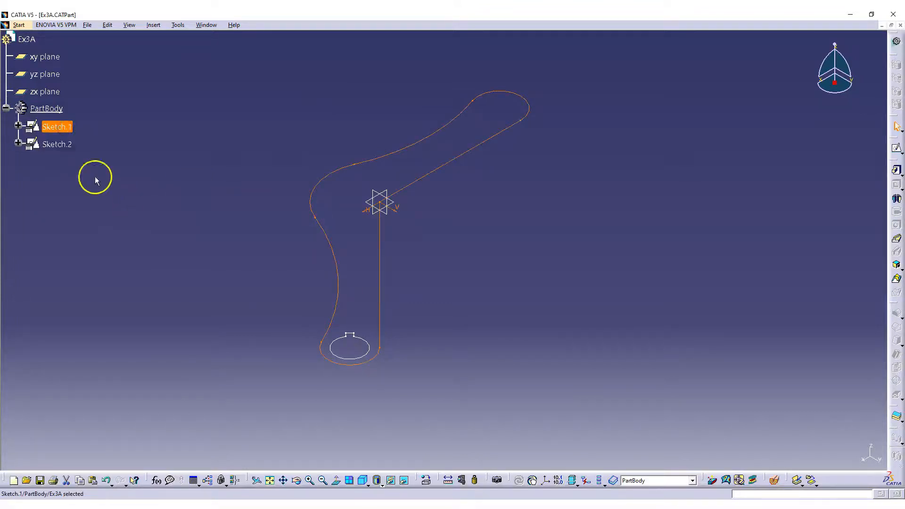
{"action": "left_click", "coordinate": [57, 144]}
{"action": "left_click", "coordinate": [56, 126]}
Step: Open Sketch.1 and Sketch.2 in turn to examine their dimensions and constraints, leaving the Sketcher after each
{"action": "double_click", "coordinate": [322, 186]}
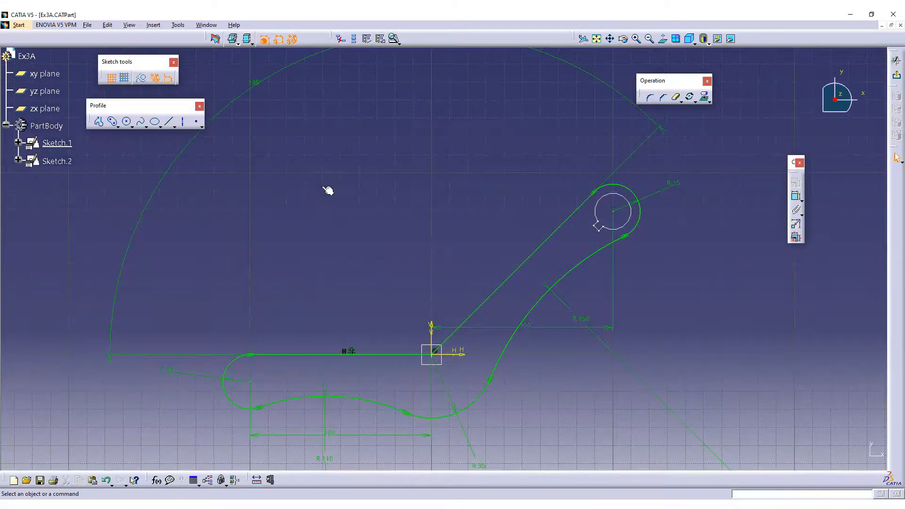
{"action": "left_click", "coordinate": [896, 60]}
{"action": "left_click", "coordinate": [56, 144]}
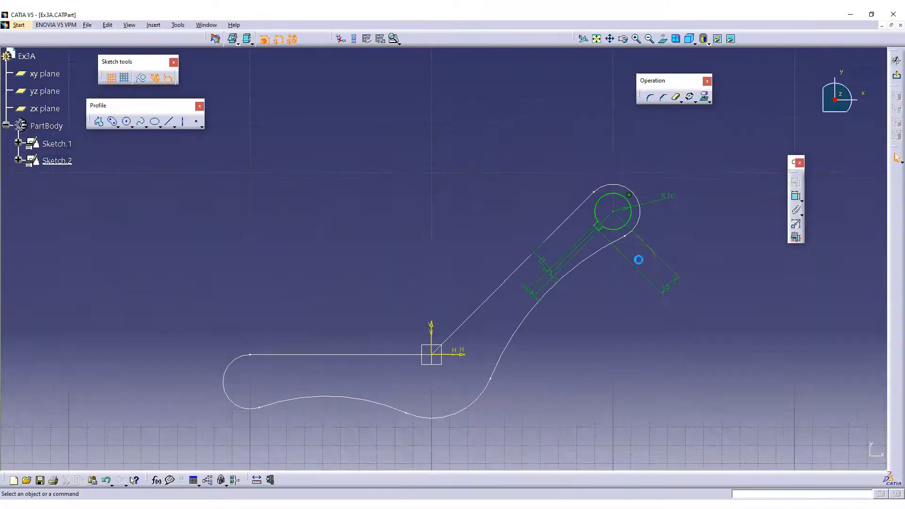
{"action": "left_click", "coordinate": [896, 59]}
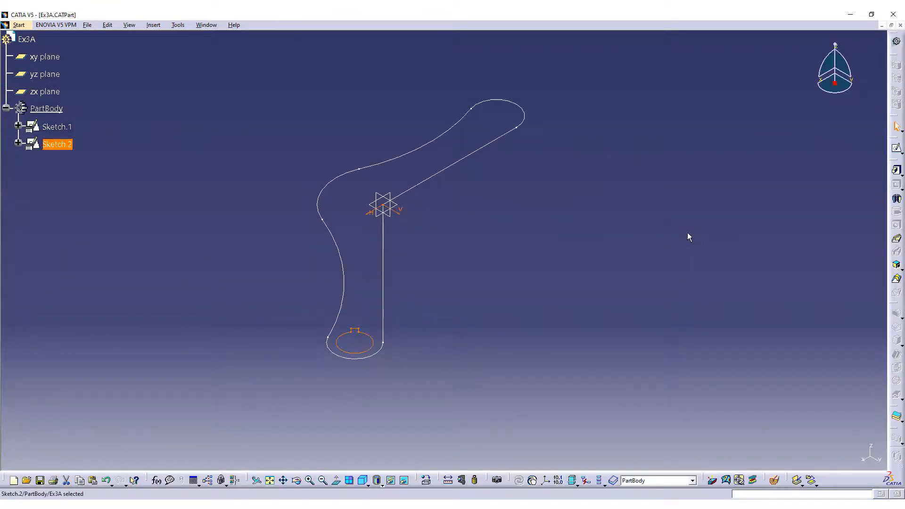
Step: Undock the Sketch-Based Features toolbar, place it horizontally above the model and clear the sketch selection
{"action": "left_click_drag", "start_coordinate": [894, 161], "coordinate": [163, 58]}
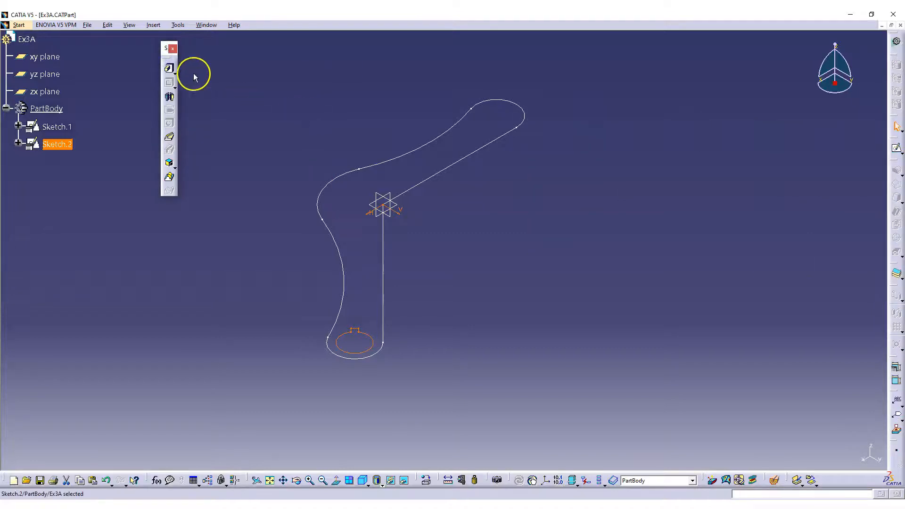
{"action": "mouse_move", "coordinate": [163, 49]}
{"action": "left_mouse_down"}
{"action": "mouse_move", "coordinate": [210, 68]}
{"action": "mouse_move", "coordinate": [264, 59]}
{"action": "left_mouse_up"}
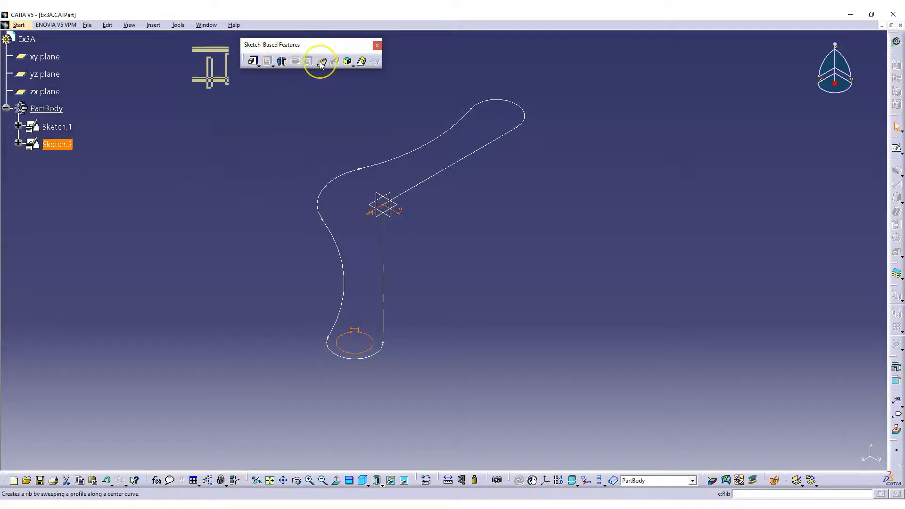
{"action": "left_click", "coordinate": [362, 62]}
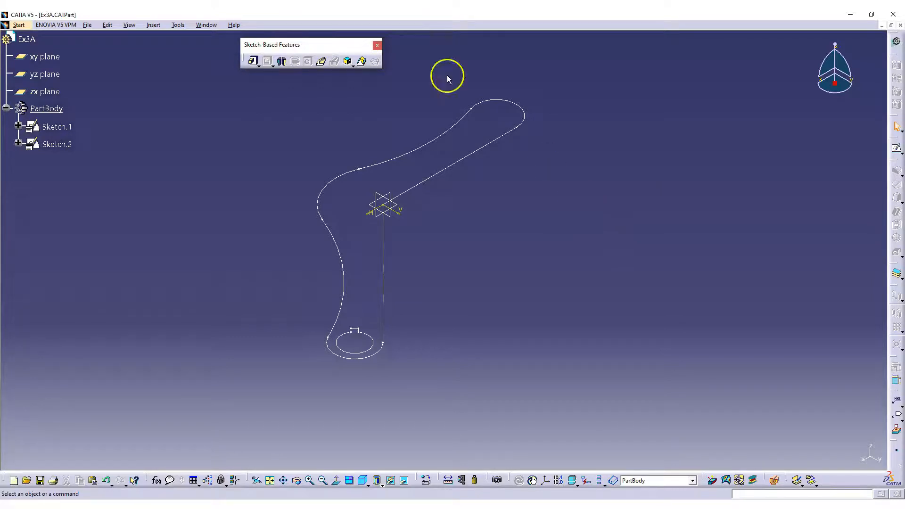
Step: Run Sketch Analysis on Sketch.1, check whether its implicit profile is closed, and leave the sketch
{"action": "double_click", "coordinate": [56, 127]}
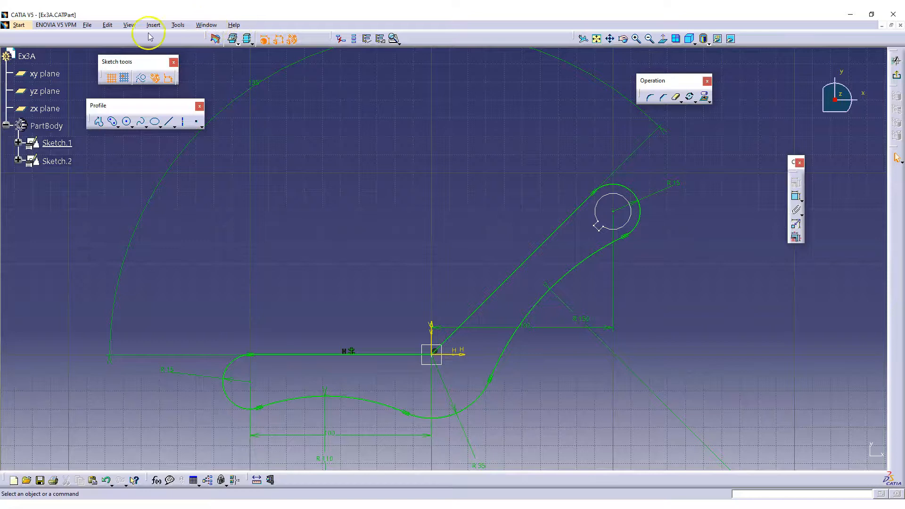
{"action": "left_click", "coordinate": [178, 24]}
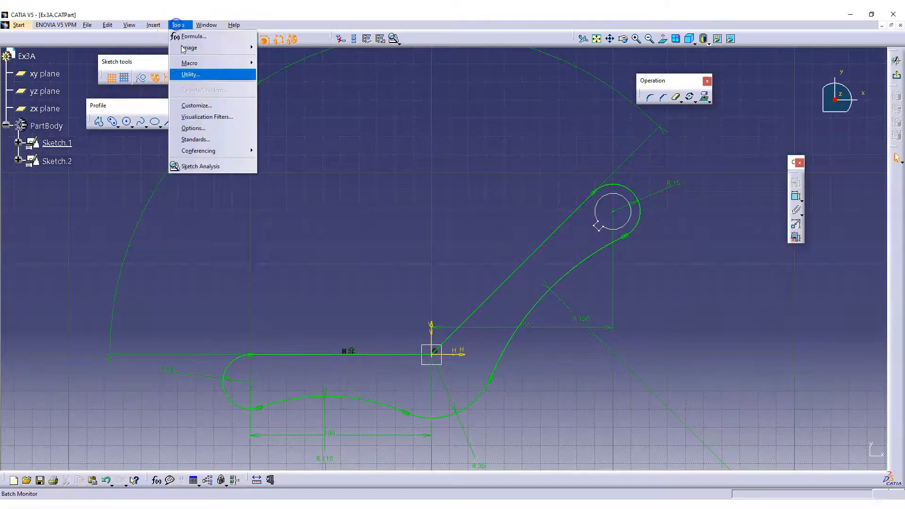
{"action": "left_click", "coordinate": [212, 168]}
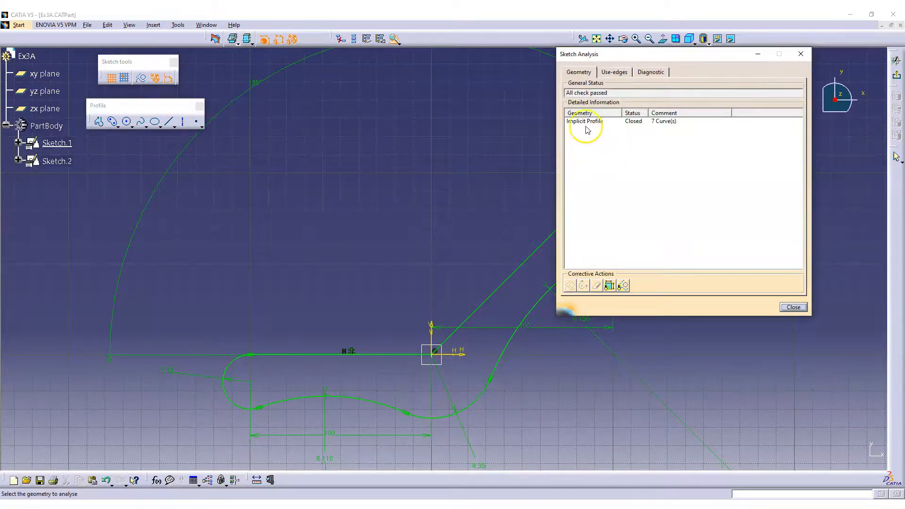
{"action": "left_click", "coordinate": [586, 124]}
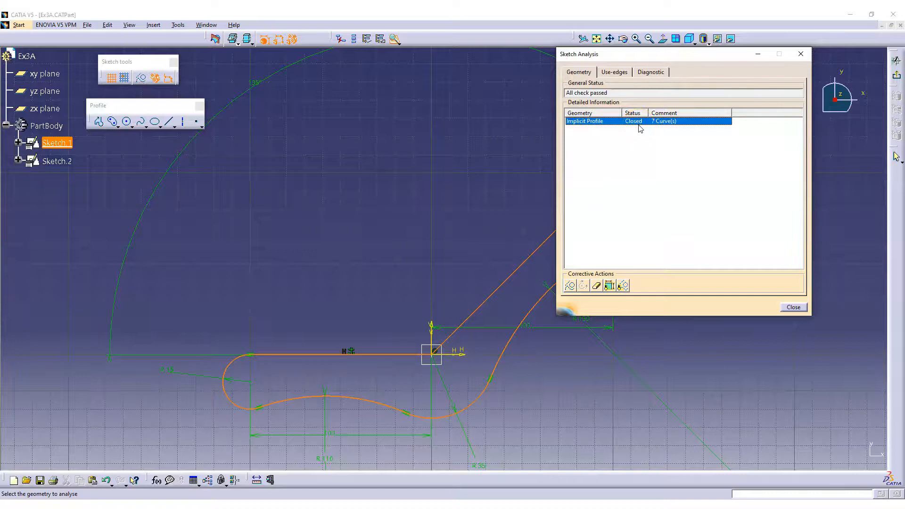
{"action": "left_click", "coordinate": [793, 306]}
{"action": "left_click", "coordinate": [896, 76]}
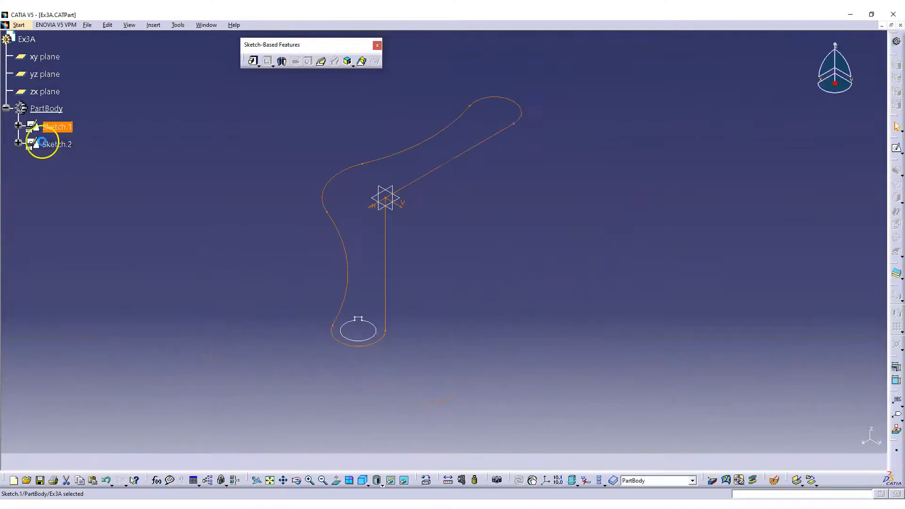
Step: Run Sketch Analysis on Sketch.2, check the status of its implicit profile, leave the sketch and clear the selection
{"action": "double_click", "coordinate": [41, 142]}
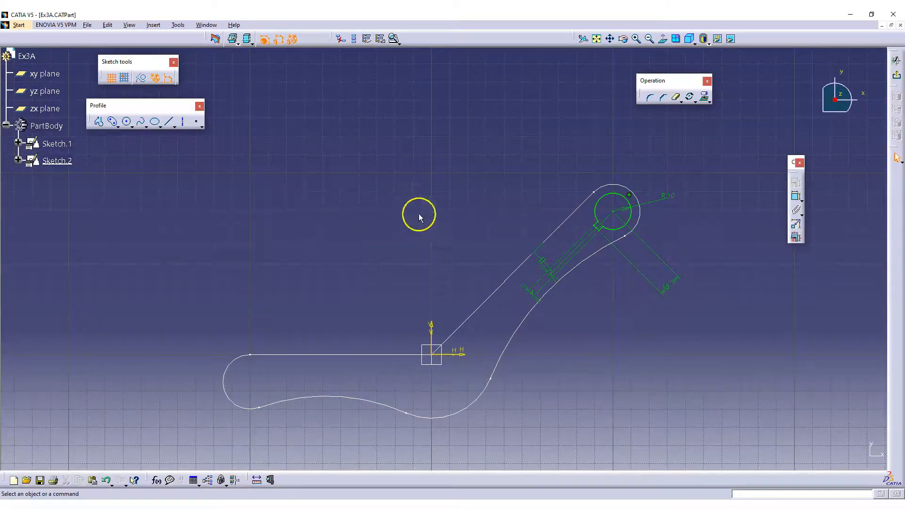
{"action": "left_click", "coordinate": [394, 39]}
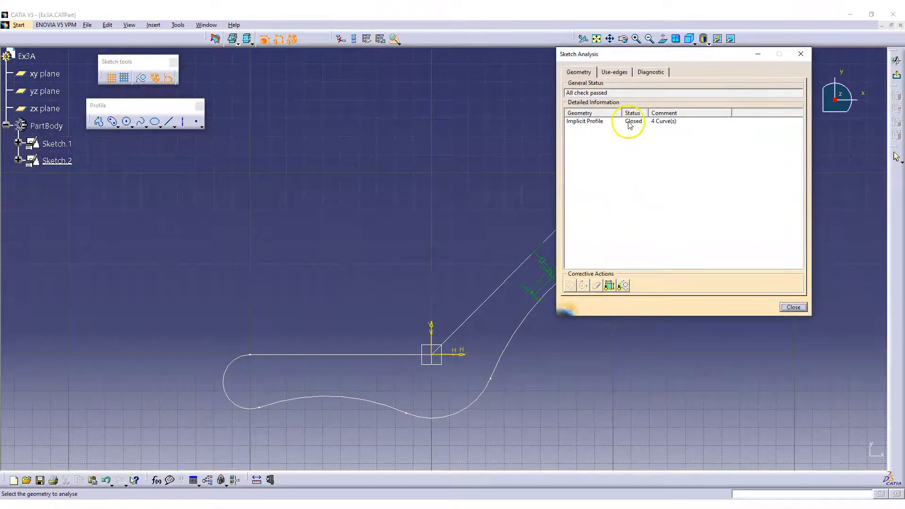
{"action": "left_click", "coordinate": [627, 122]}
{"action": "left_click", "coordinate": [793, 308]}
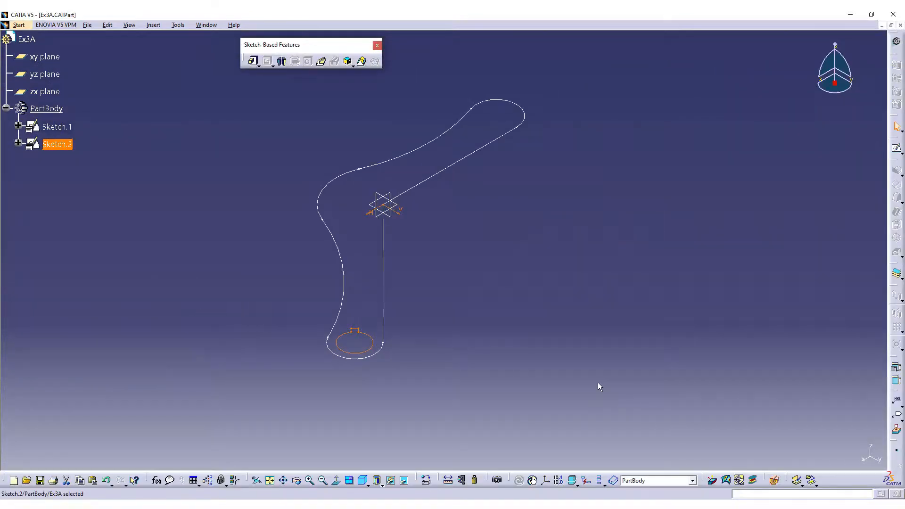
{"action": "left_click", "coordinate": [559, 341]}
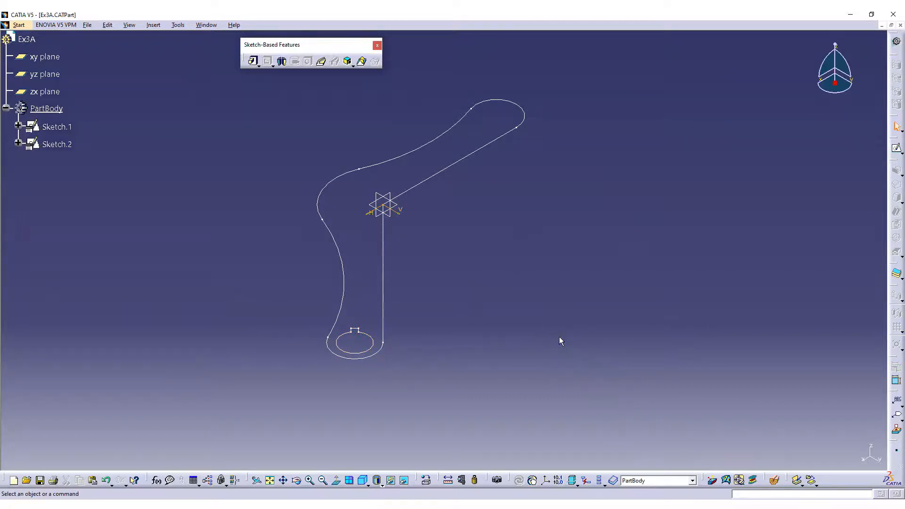
Step: Try a pad on Sketch.1 with a length of 5 mm and mirrored extent
{"action": "left_click", "coordinate": [255, 63]}
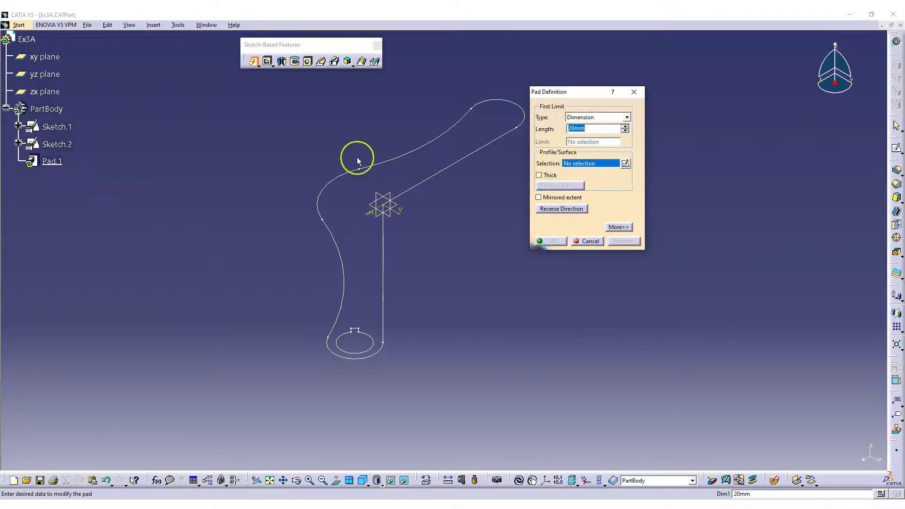
{"action": "left_click", "coordinate": [60, 127]}
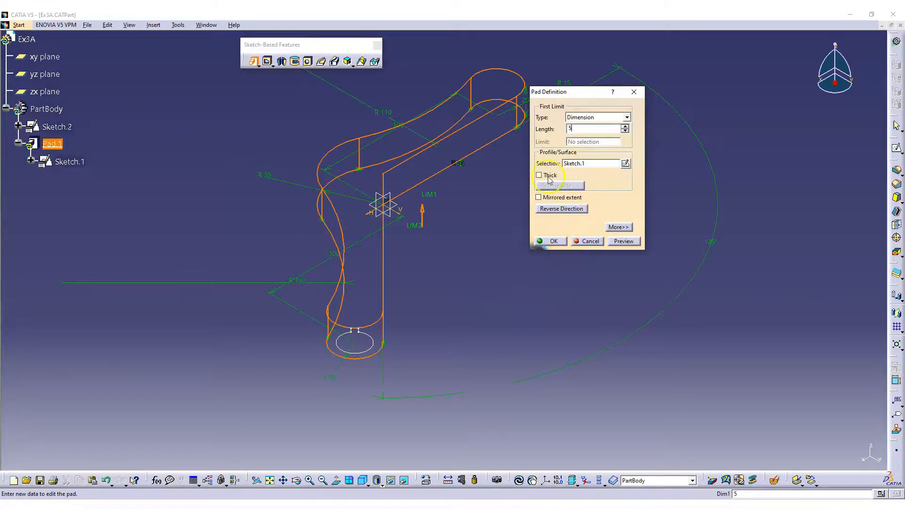
{"action": "left_click", "coordinate": [538, 197]}
{"action": "left_click", "coordinate": [550, 241]}
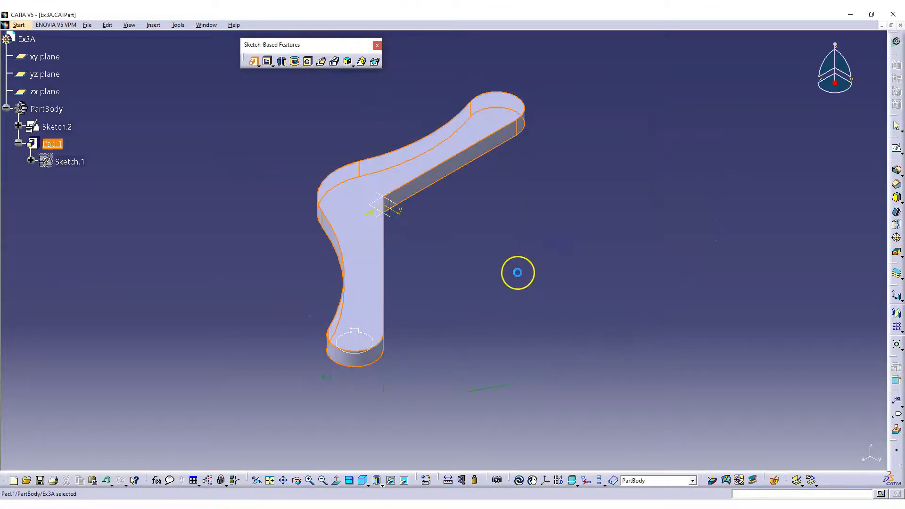
Step: Inspect the padded lever and the sketch nested beneath it from several angles, and undo the pad
{"action": "middle_click_drag", "start_coordinate": [504, 289], "coordinate": [558, 346]}
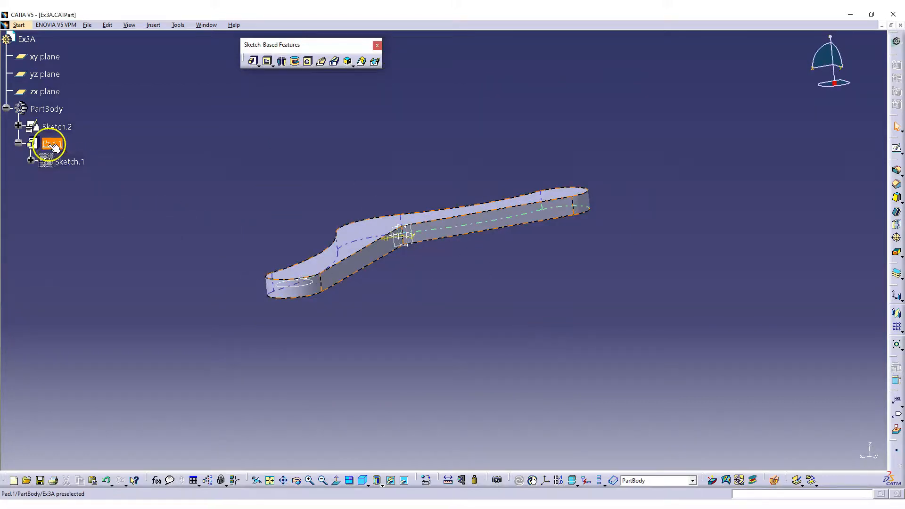
{"action": "middle_click_drag", "start_coordinate": [277, 183], "coordinate": [333, 173]}
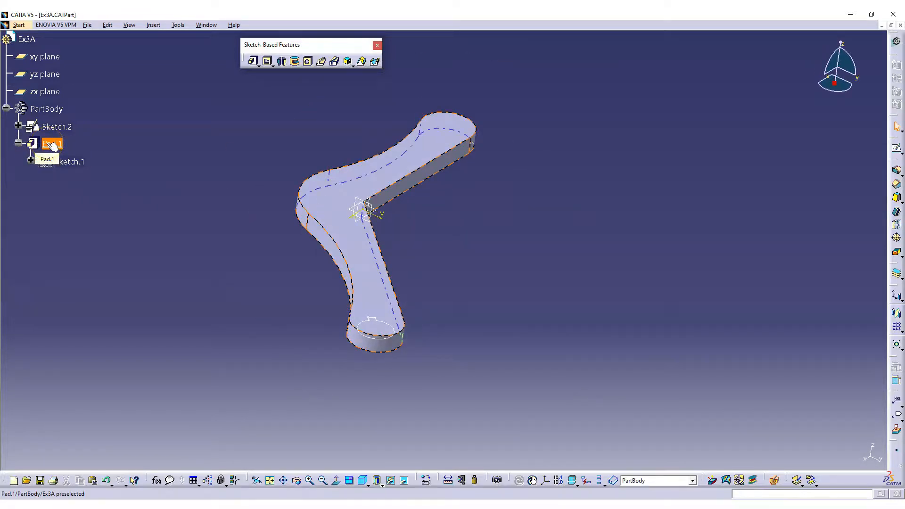
{"action": "scroll", "coordinate": [50, 145], "scroll_direction": "down", "scroll_amount": 1}
{"action": "left_click", "coordinate": [71, 119]}
{"action": "mouse_move", "coordinate": [537, 299]}
{"action": "middle_mouse_down"}
{"action": "mouse_move", "coordinate": [472, 248]}
{"action": "mouse_move", "coordinate": [468, 273]}
{"action": "middle_mouse_up"}
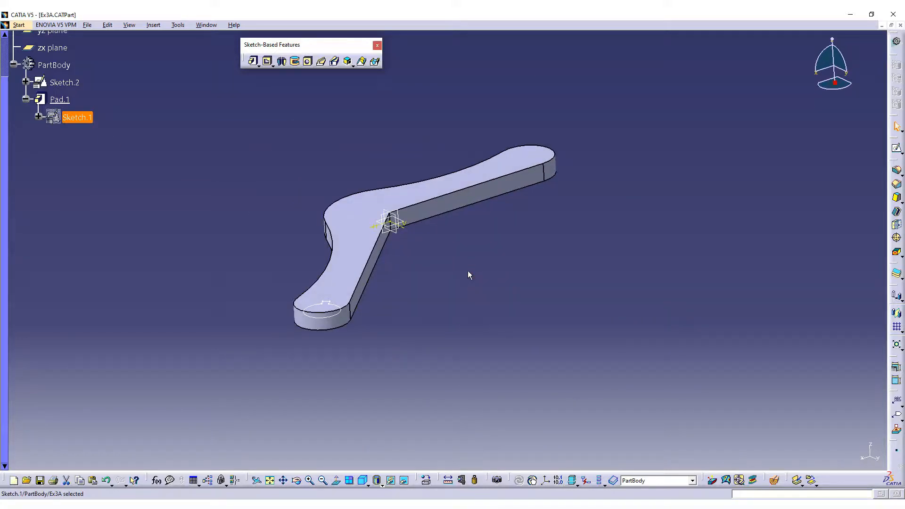
{"action": "key", "text": "ctrl+z"}
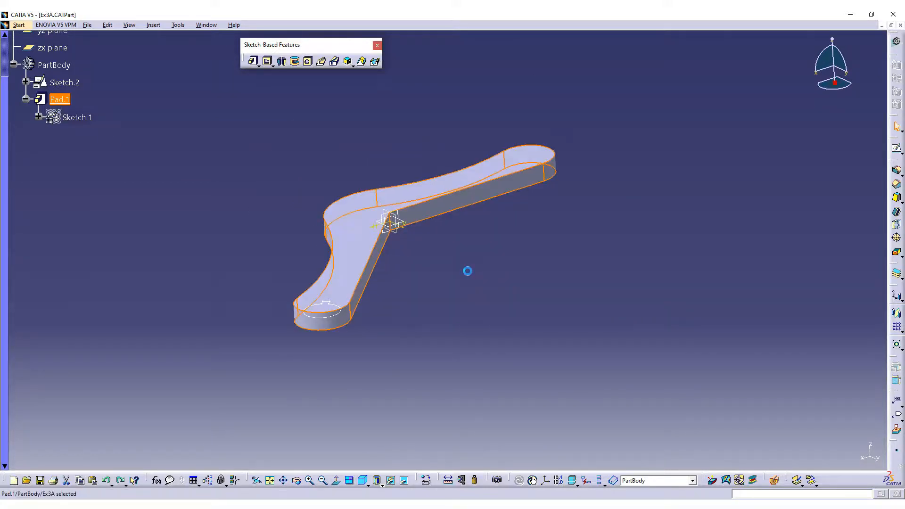
Step: Display the parents and children of Sketch.1 to examine its dependencies
{"action": "middle_click_drag", "start_coordinate": [477, 268], "coordinate": [502, 254]}
{"action": "left_click", "coordinate": [81, 90]}
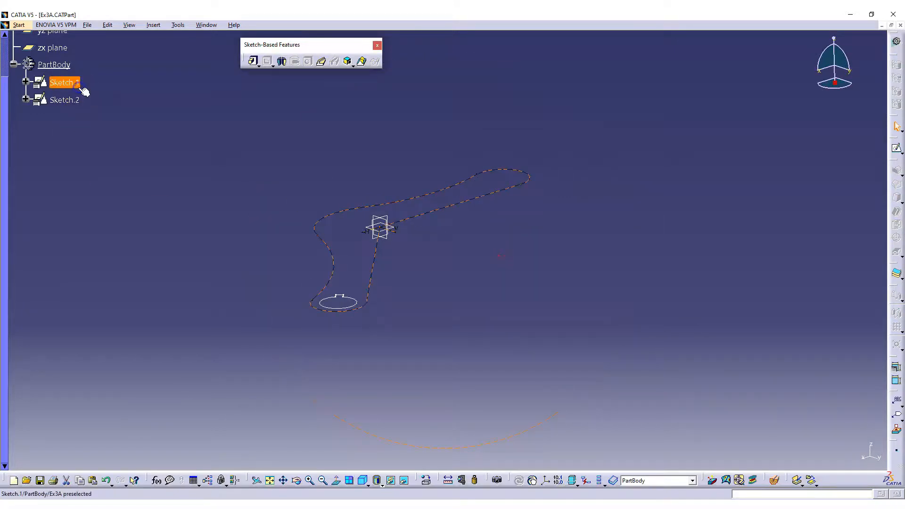
{"action": "right_click", "coordinate": [69, 80]}
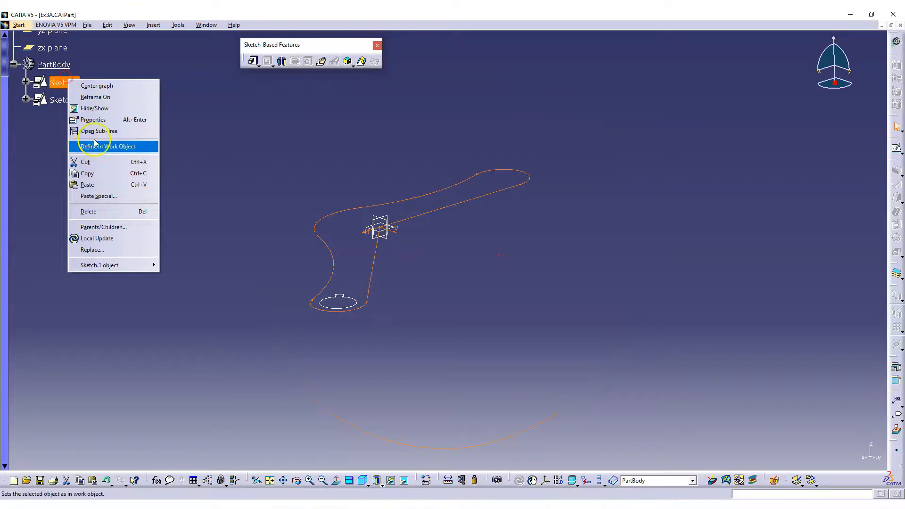
{"action": "left_click", "coordinate": [115, 229]}
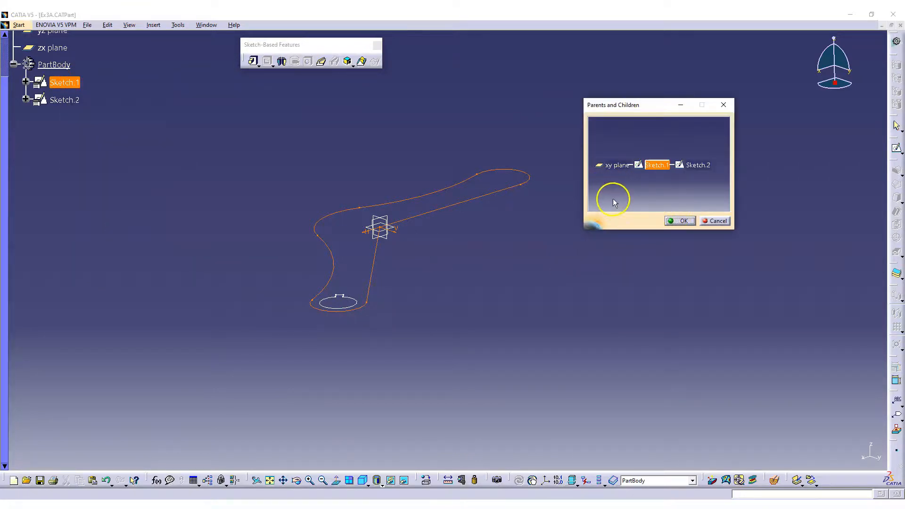
Step: Close the dependency view and pad the lever profile Sketch.1 to a length of 20 mm
{"action": "left_click", "coordinate": [680, 221]}
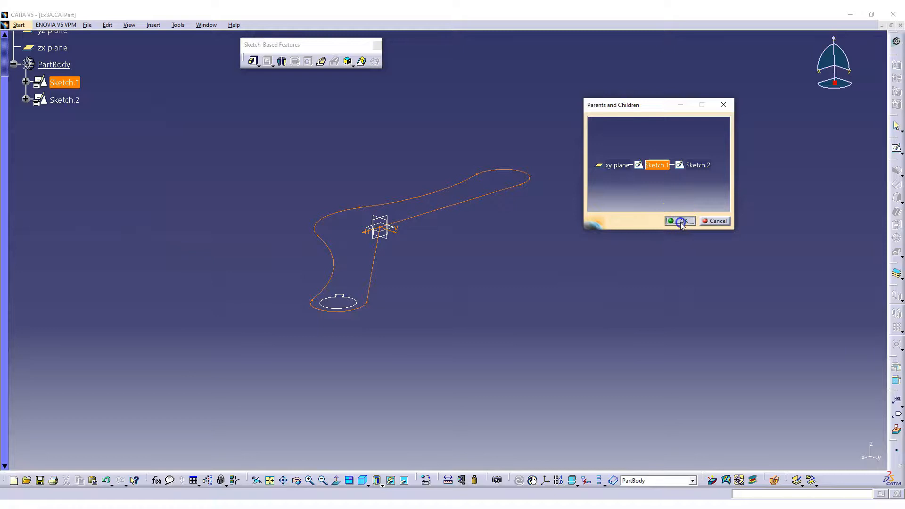
{"action": "left_click", "coordinate": [253, 61]}
{"action": "left_click", "coordinate": [418, 196]}
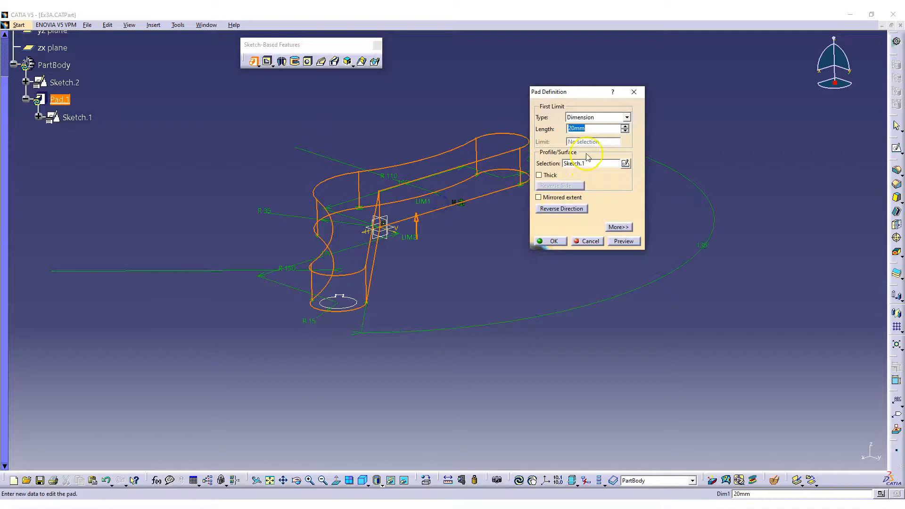
{"action": "left_click", "coordinate": [553, 240]}
{"action": "middle_click_drag", "start_coordinate": [545, 241], "coordinate": [304, 206]}
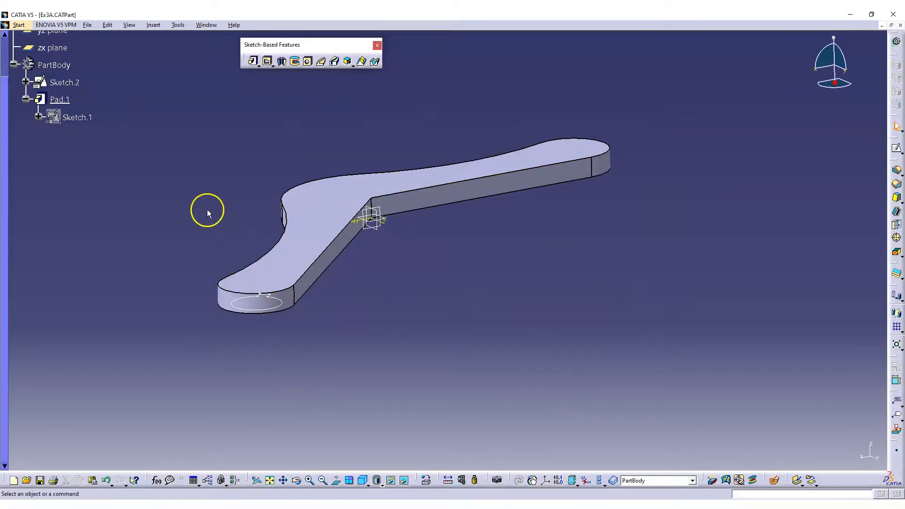
{"action": "mouse_move", "coordinate": [631, 227]}
{"action": "middle_mouse_down"}
{"action": "mouse_move", "coordinate": [600, 265]}
{"action": "mouse_move", "coordinate": [608, 265]}
{"action": "middle_mouse_up"}
Step: Display the parents and children of Pad.1 and expand the graph to the parents of Sketch.1
{"action": "right_click", "coordinate": [56, 99]}
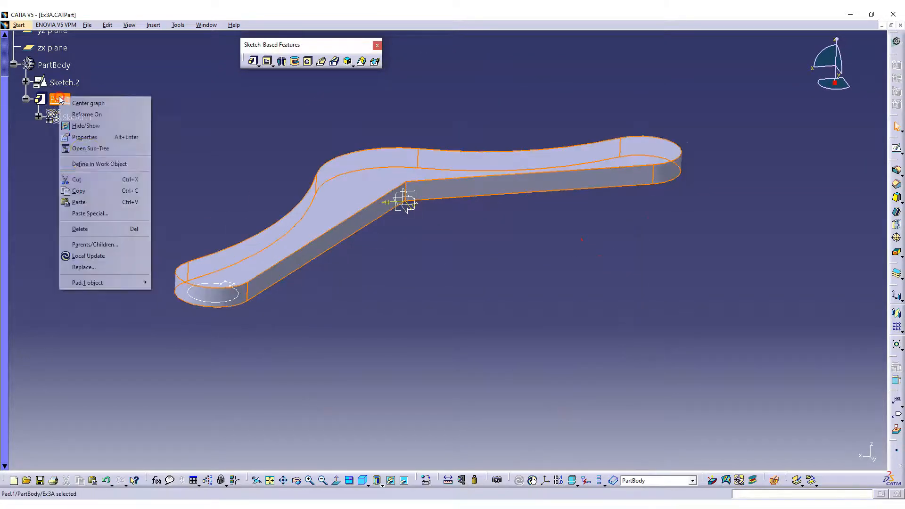
{"action": "left_click", "coordinate": [87, 244]}
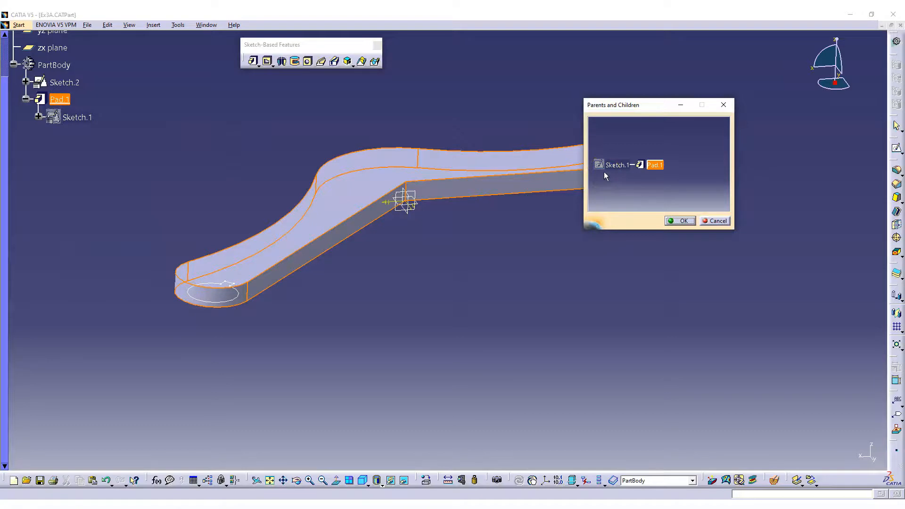
{"action": "mouse_move", "coordinate": [686, 194]}
{"action": "middle_mouse_down"}
{"action": "mouse_move", "coordinate": [684, 171]}
{"action": "mouse_move", "coordinate": [730, 185]}
{"action": "mouse_move", "coordinate": [686, 180]}
{"action": "middle_mouse_up"}
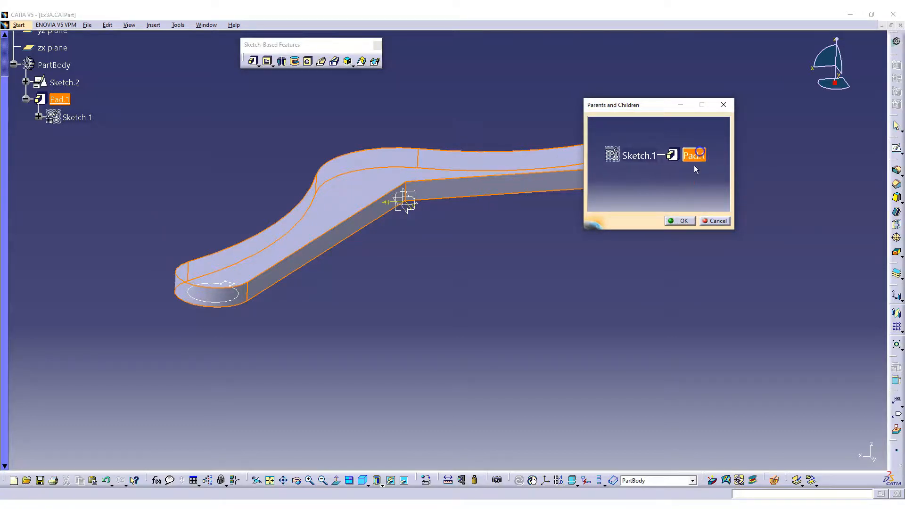
{"action": "right_click", "coordinate": [644, 159]}
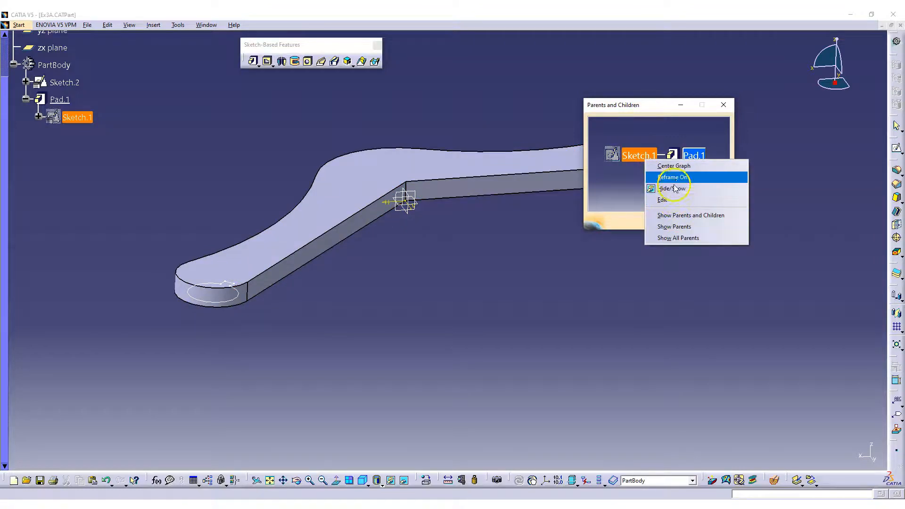
{"action": "left_click", "coordinate": [673, 226]}
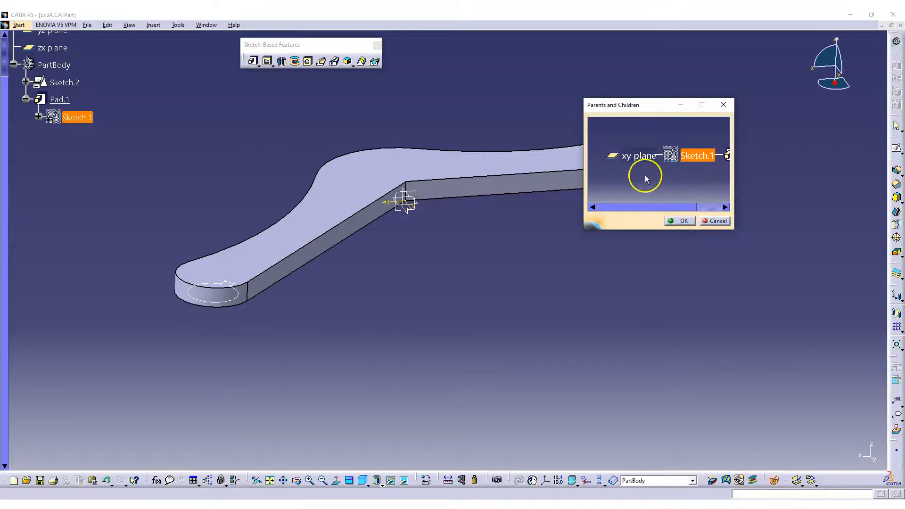
{"action": "middle_click", "coordinate": [515, 219]}
Step: Make the hidden Sketch.1 visible from the dependency graph, check its link to the xy plane and close the graph
{"action": "right_click", "coordinate": [691, 163]}
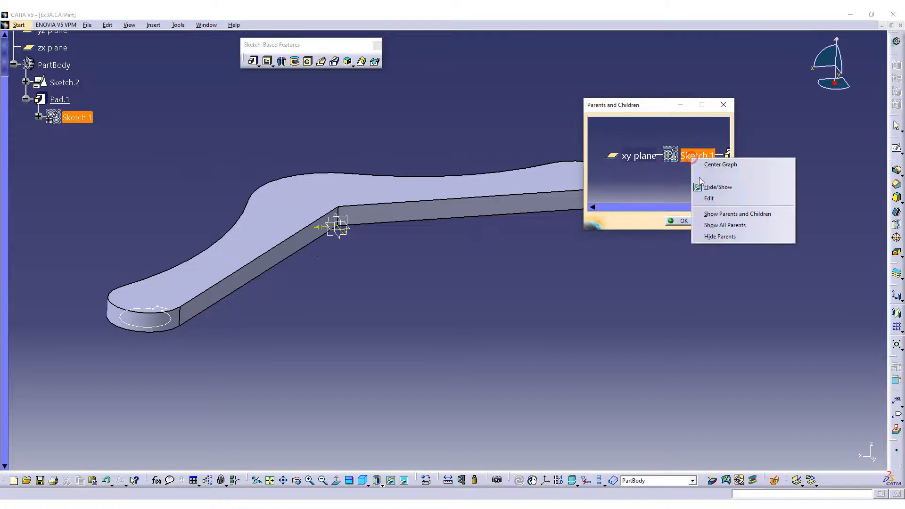
{"action": "left_click", "coordinate": [705, 183]}
{"action": "left_click", "coordinate": [642, 156]}
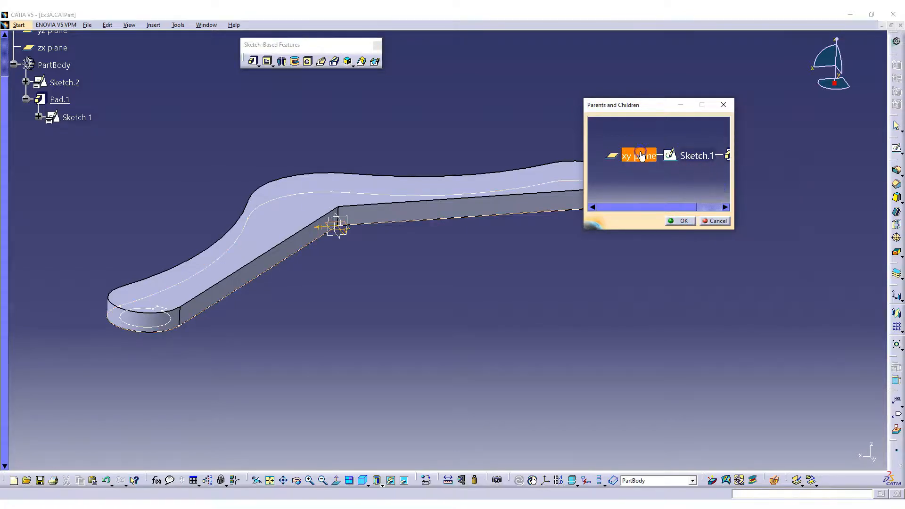
{"action": "left_click", "coordinate": [674, 158]}
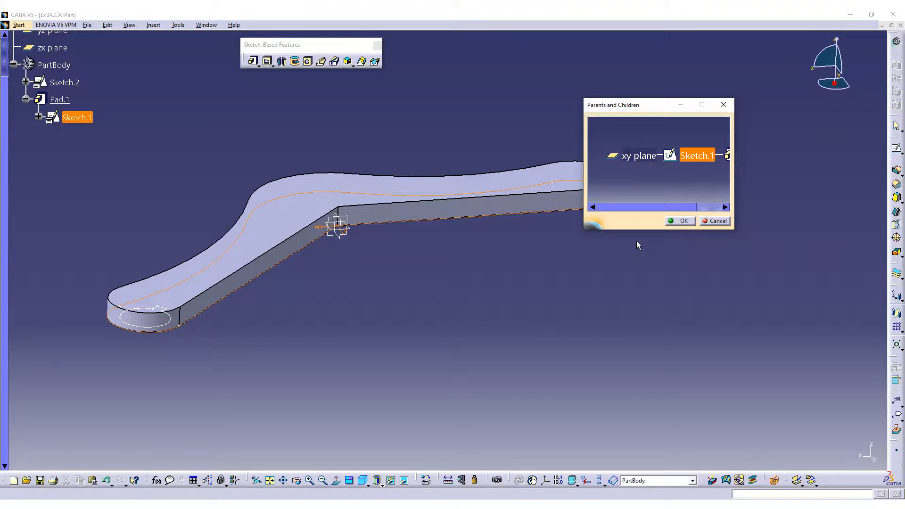
{"action": "left_click", "coordinate": [705, 218]}
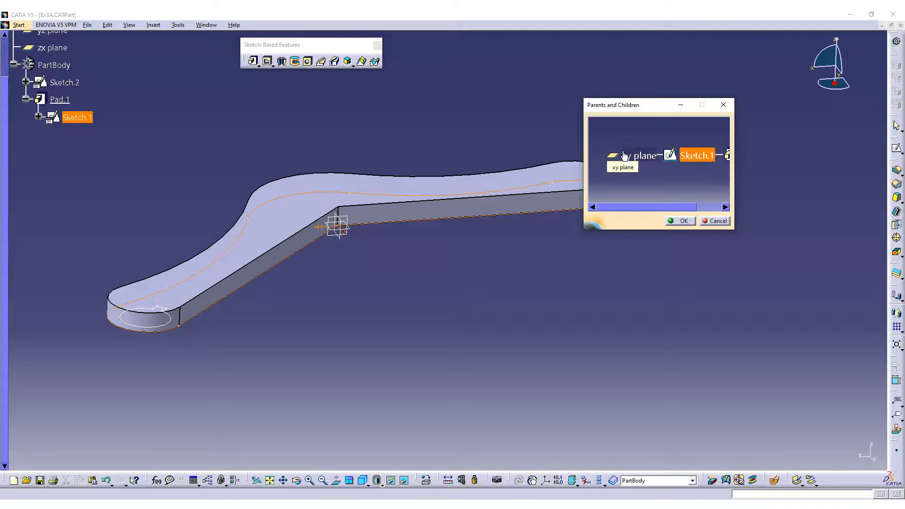
{"action": "left_click", "coordinate": [715, 221]}
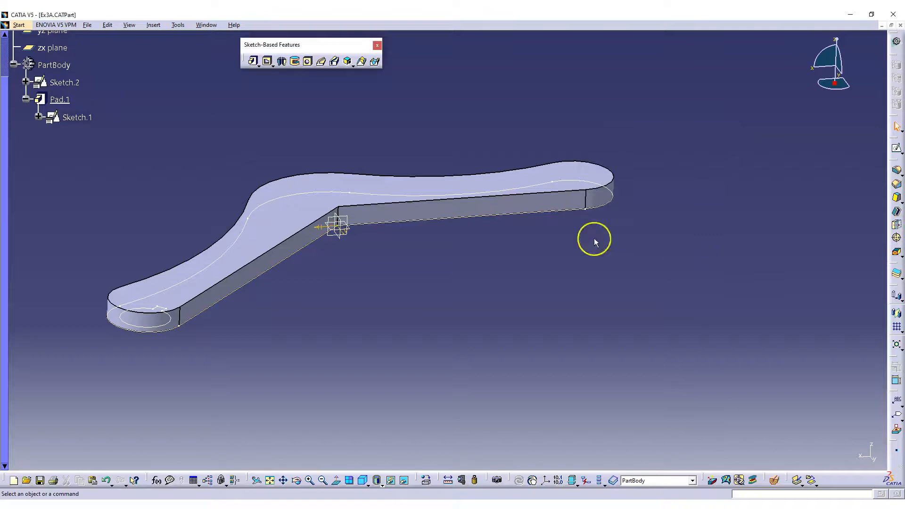
Step: Change the support of Sketch.1 to the zx plane, run a part update and dismiss the update diagnosis
{"action": "right_click", "coordinate": [81, 120]}
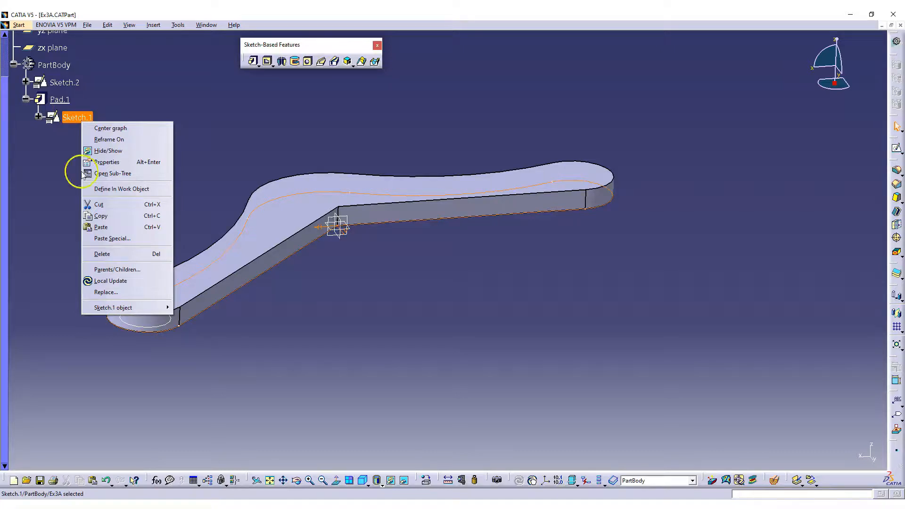
{"action": "mouse_move", "coordinate": [164, 309]}
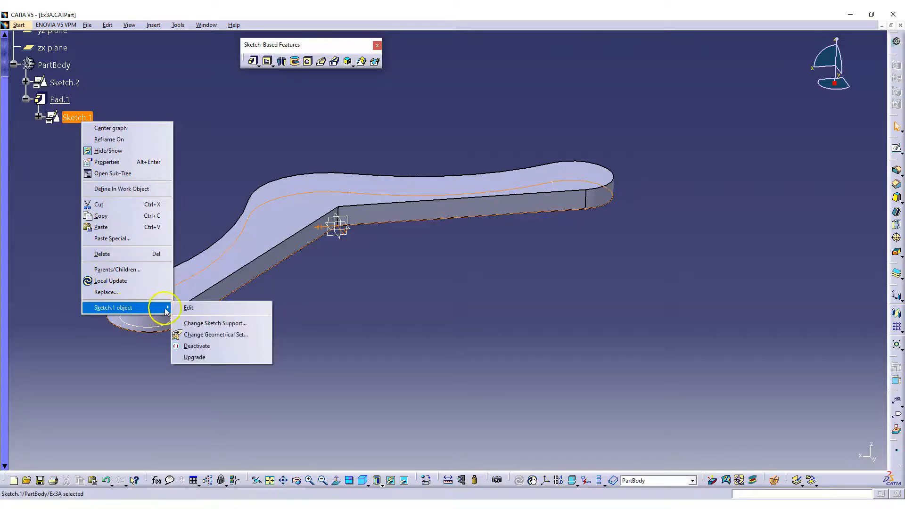
{"action": "left_click", "coordinate": [198, 325]}
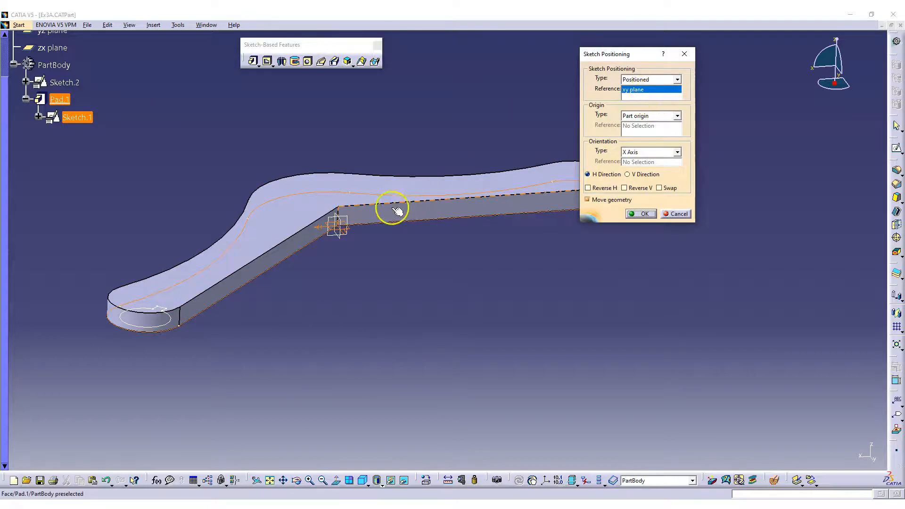
{"action": "left_click", "coordinate": [349, 220]}
{"action": "left_click", "coordinate": [643, 215]}
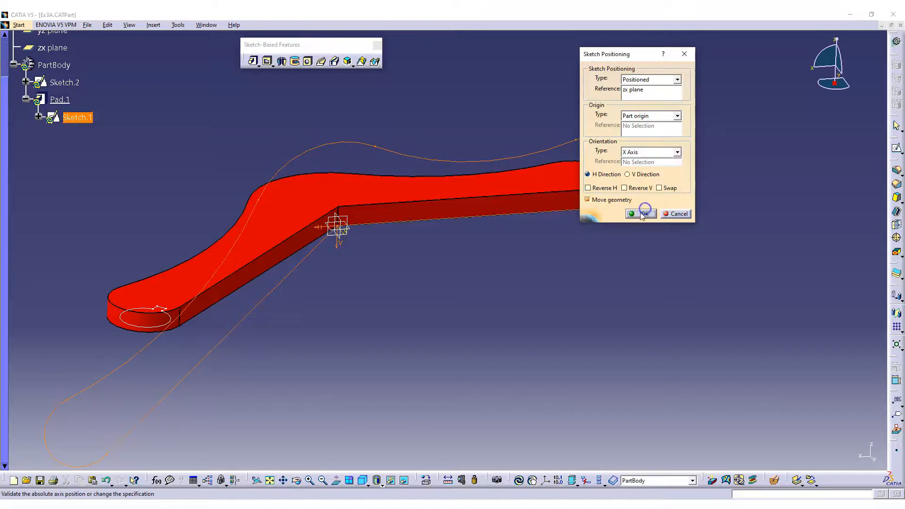
{"action": "mouse_move", "coordinate": [523, 228]}
{"action": "middle_mouse_down"}
{"action": "mouse_move", "coordinate": [424, 272]}
{"action": "mouse_move", "coordinate": [494, 168]}
{"action": "mouse_move", "coordinate": [414, 115]}
{"action": "mouse_move", "coordinate": [365, 203]}
{"action": "mouse_move", "coordinate": [614, 261]}
{"action": "mouse_move", "coordinate": [626, 255]}
{"action": "middle_mouse_up"}
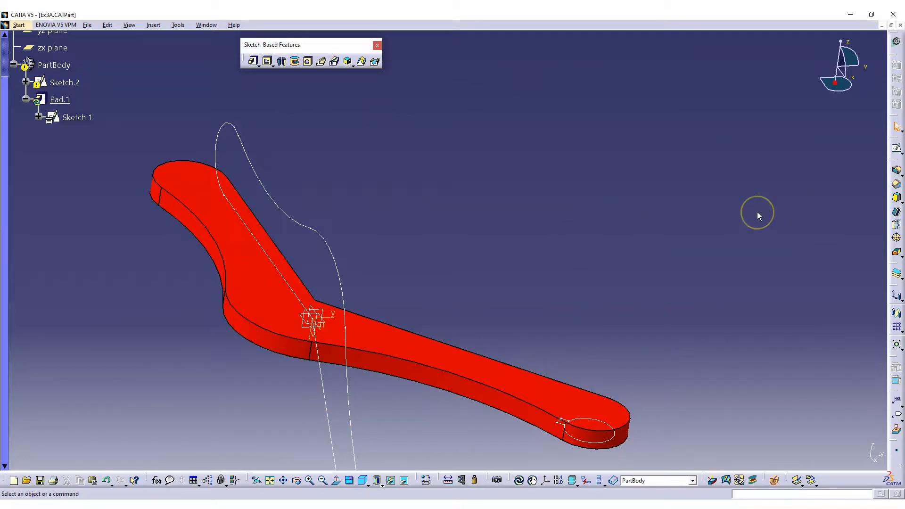
{"action": "key", "text": "ctrl+u"}
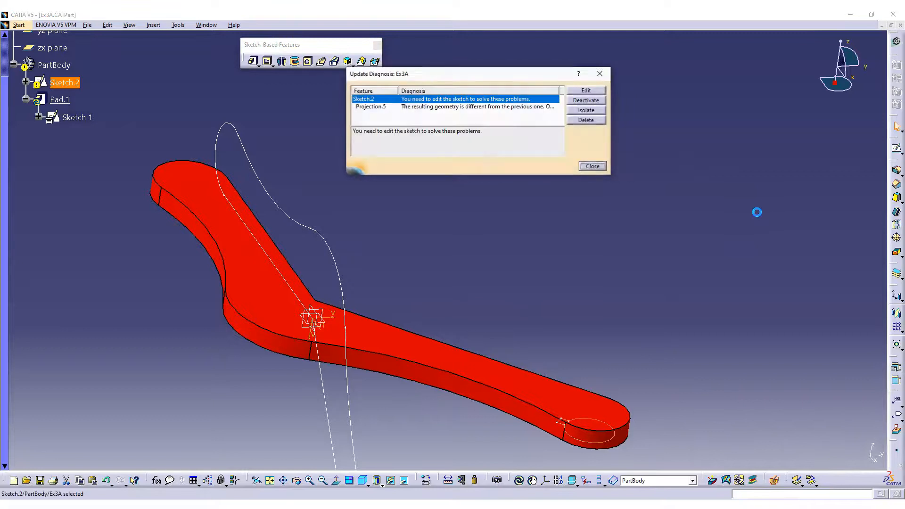
{"action": "left_click", "coordinate": [600, 73]}
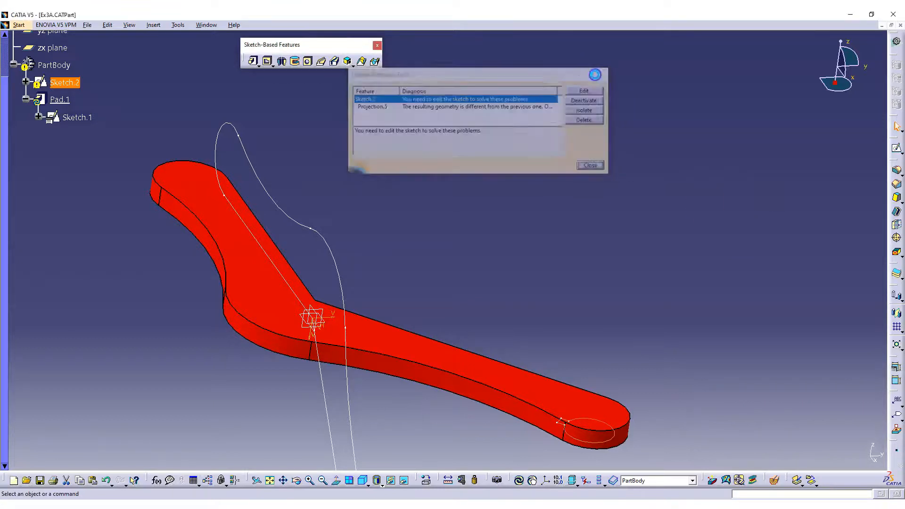
Step: Try deleting Sketch.2 to clear the update error, inspect the reoriented lever and undo the deletion
{"action": "right_click", "coordinate": [64, 79]}
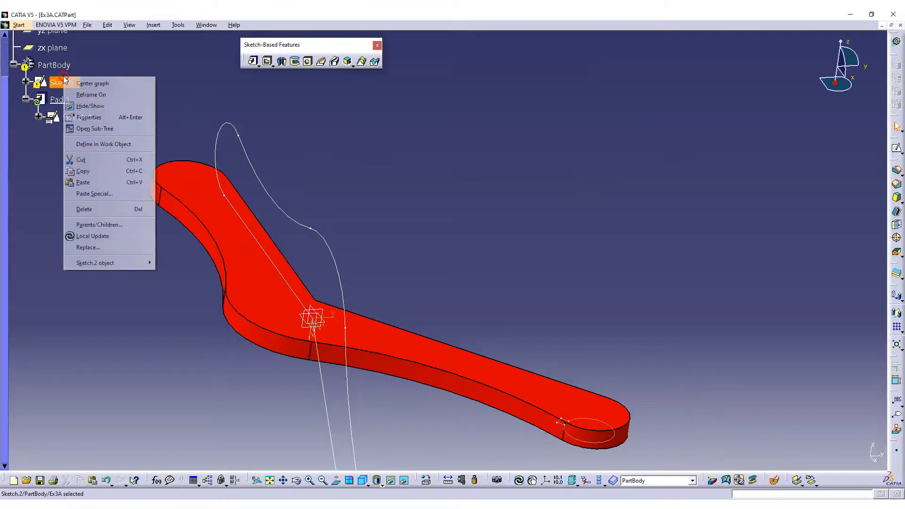
{"action": "left_click", "coordinate": [81, 208]}
{"action": "mouse_move", "coordinate": [445, 245]}
{"action": "middle_mouse_down"}
{"action": "mouse_move", "coordinate": [354, 202]}
{"action": "mouse_move", "coordinate": [313, 75]}
{"action": "mouse_move", "coordinate": [364, 188]}
{"action": "mouse_move", "coordinate": [480, 107]}
{"action": "mouse_move", "coordinate": [375, 277]}
{"action": "mouse_move", "coordinate": [361, 114]}
{"action": "mouse_move", "coordinate": [438, 162]}
{"action": "middle_mouse_up"}
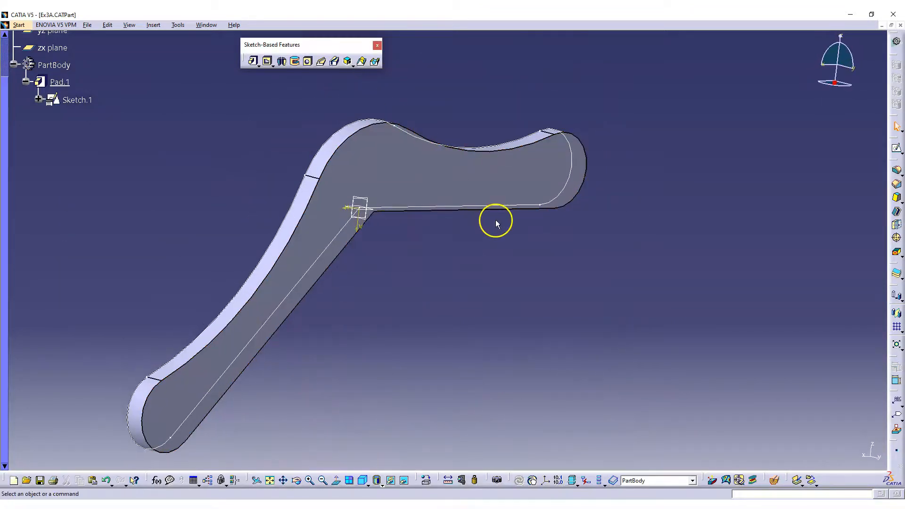
{"action": "key", "text": "ctrl+z"}
{"action": "mouse_move", "coordinate": [481, 255]}
{"action": "middle_mouse_down"}
{"action": "mouse_move", "coordinate": [464, 250]}
{"action": "mouse_move", "coordinate": [375, 157]}
{"action": "mouse_move", "coordinate": [449, 288]}
{"action": "middle_mouse_up"}
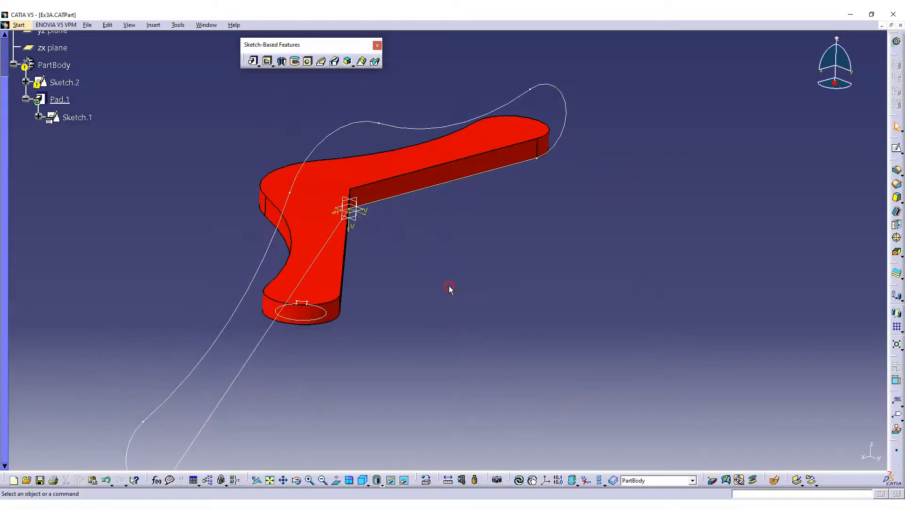
Step: Change the support of Sketch.2 to the zx plane so it follows the reoriented lever
{"action": "right_click", "coordinate": [65, 83]}
{"action": "mouse_move", "coordinate": [122, 274]}
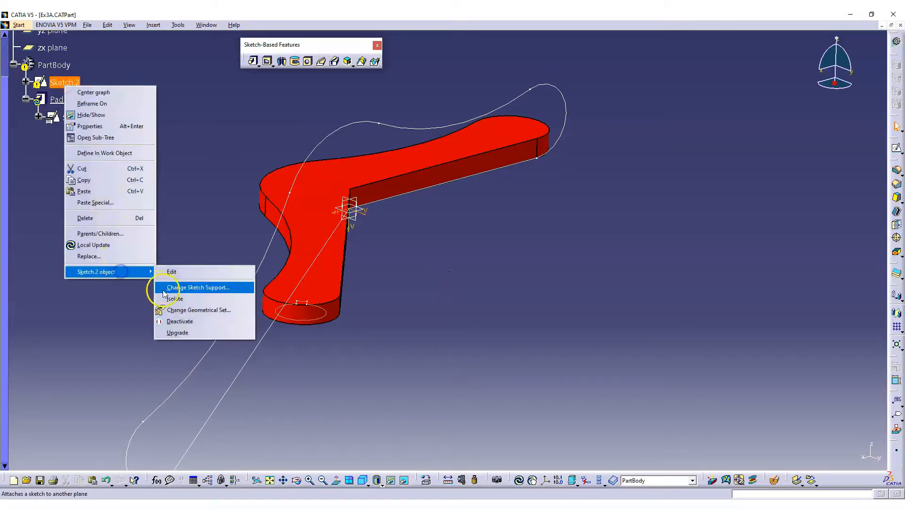
{"action": "left_click", "coordinate": [173, 288]}
{"action": "left_click", "coordinate": [518, 282]}
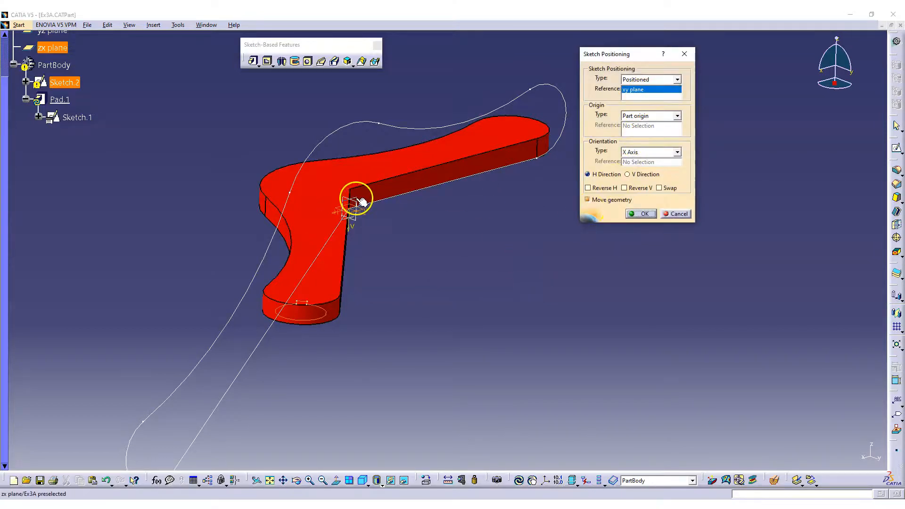
{"action": "left_click", "coordinate": [640, 215]}
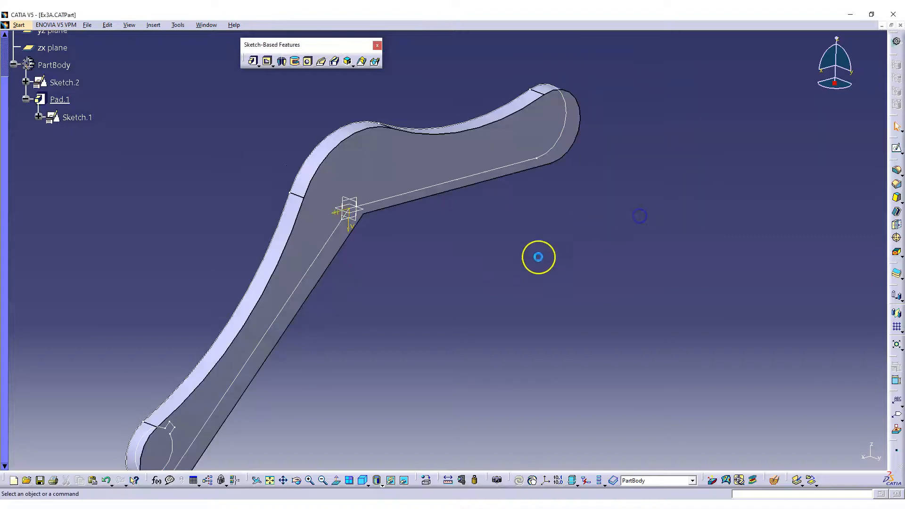
{"action": "mouse_move", "coordinate": [348, 247]}
{"action": "middle_mouse_down"}
{"action": "mouse_move", "coordinate": [355, 228]}
{"action": "mouse_move", "coordinate": [272, 118]}
{"action": "mouse_move", "coordinate": [353, 222]}
{"action": "middle_mouse_up"}
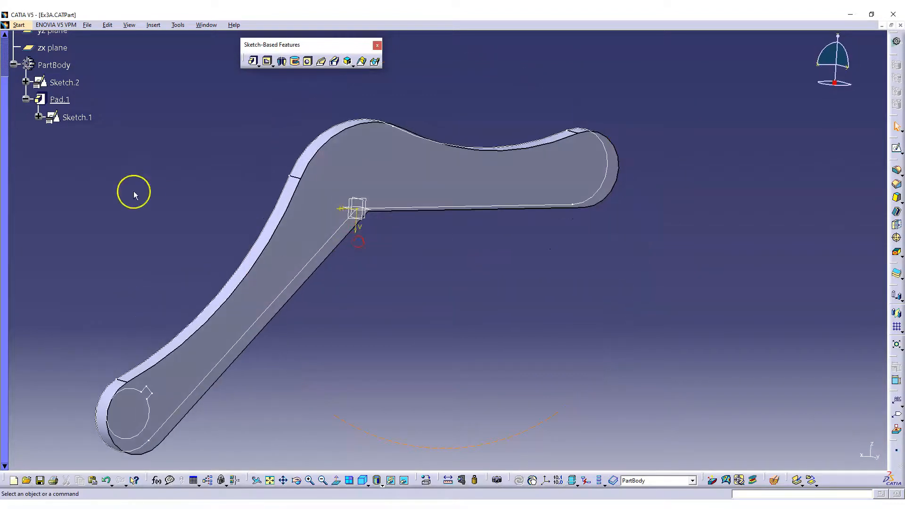
Step: Trace the dependencies of Pad.1 through Sketch.1 to its support plane, then show that plane's parents and children and close the graph
{"action": "right_click", "coordinate": [64, 99]}
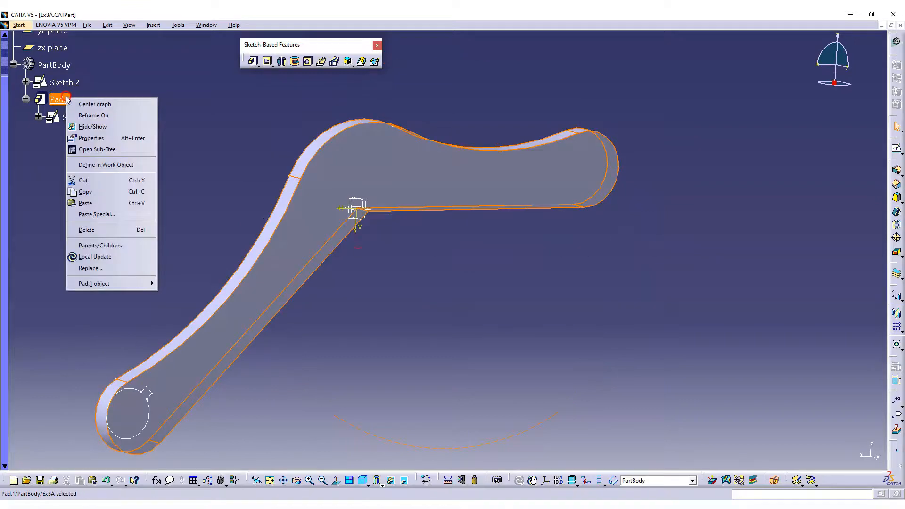
{"action": "left_click", "coordinate": [113, 245]}
{"action": "middle_click_drag", "start_coordinate": [624, 198], "coordinate": [650, 170]}
{"action": "right_click", "coordinate": [688, 140]}
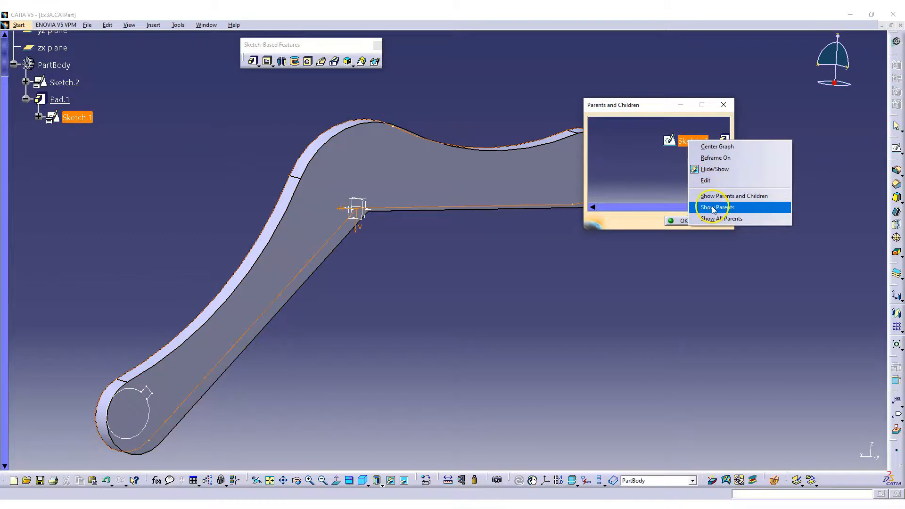
{"action": "left_click", "coordinate": [713, 207]}
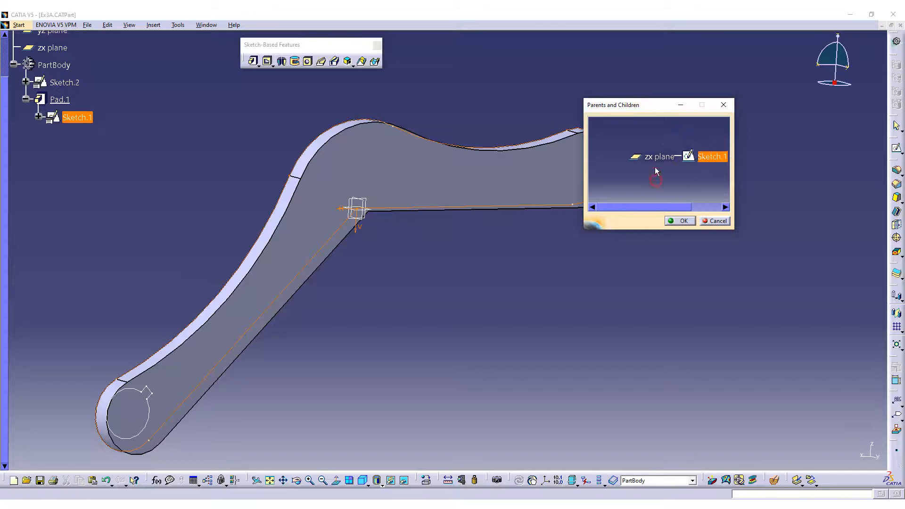
{"action": "right_click", "coordinate": [655, 157]}
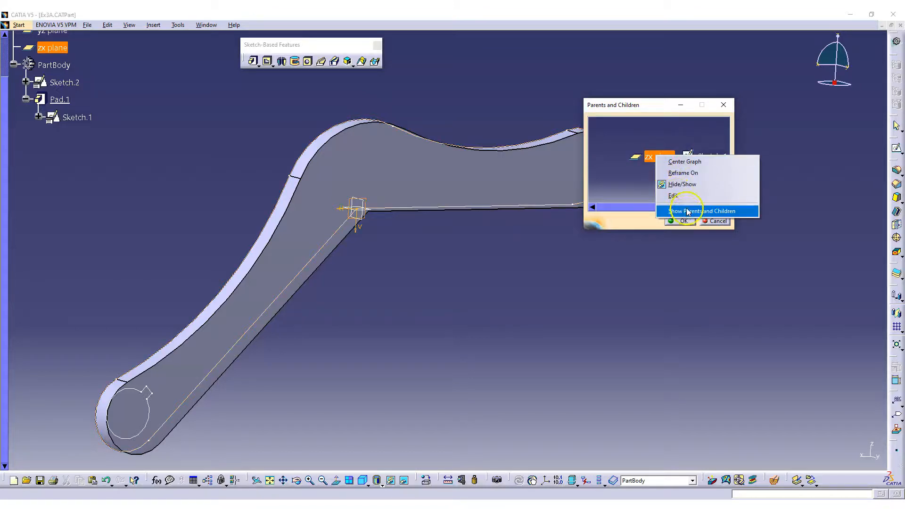
{"action": "left_click", "coordinate": [683, 215]}
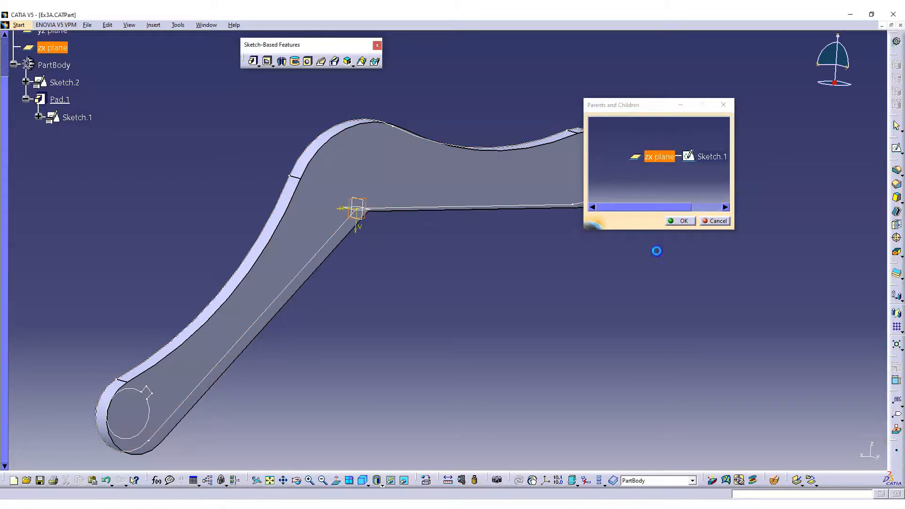
{"action": "left_click", "coordinate": [683, 220]}
Step: Try to change the support of Sketch.1 to the yz plane
{"action": "right_click", "coordinate": [66, 118]}
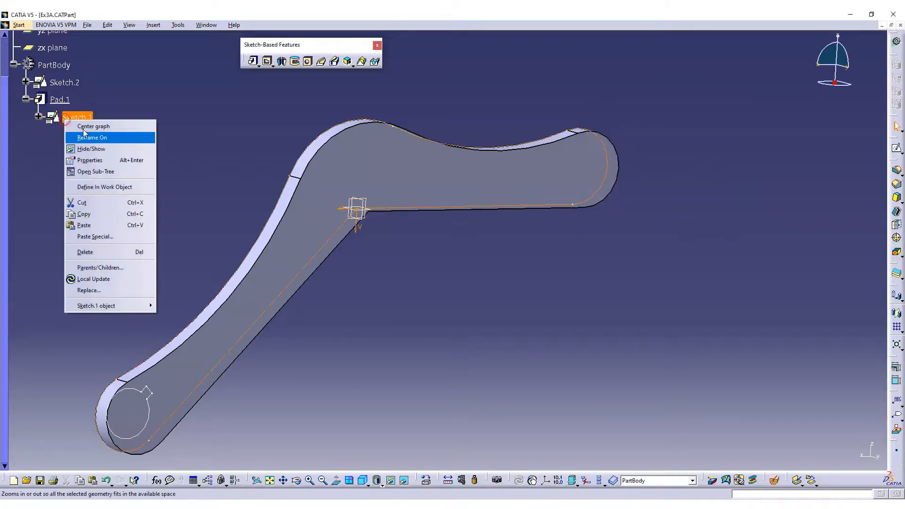
{"action": "mouse_move", "coordinate": [105, 305]}
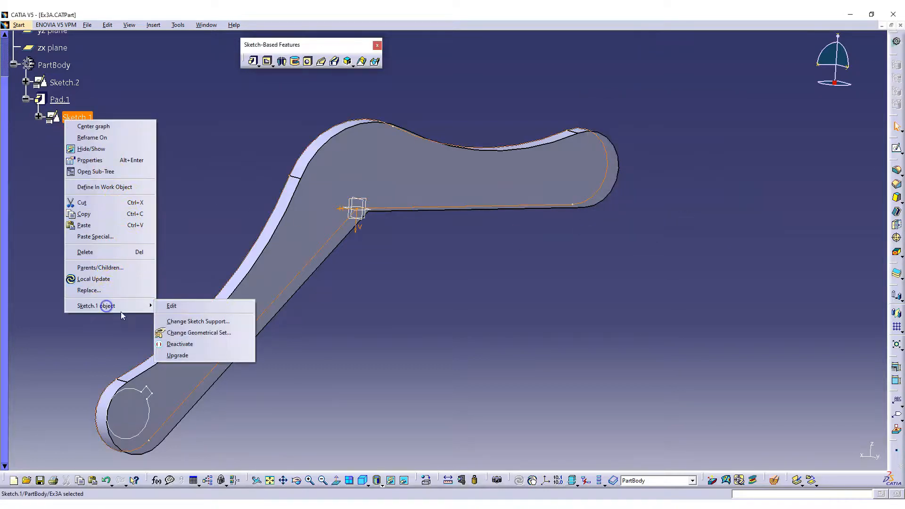
{"action": "left_click", "coordinate": [207, 321]}
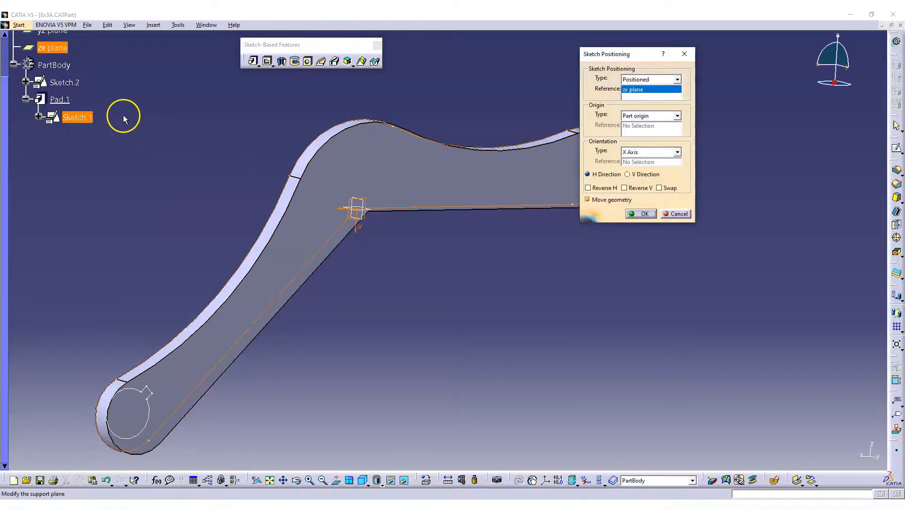
{"action": "scroll", "coordinate": [50, 60], "scroll_direction": "up", "scroll_amount": 3}
{"action": "left_click", "coordinate": [49, 117]}
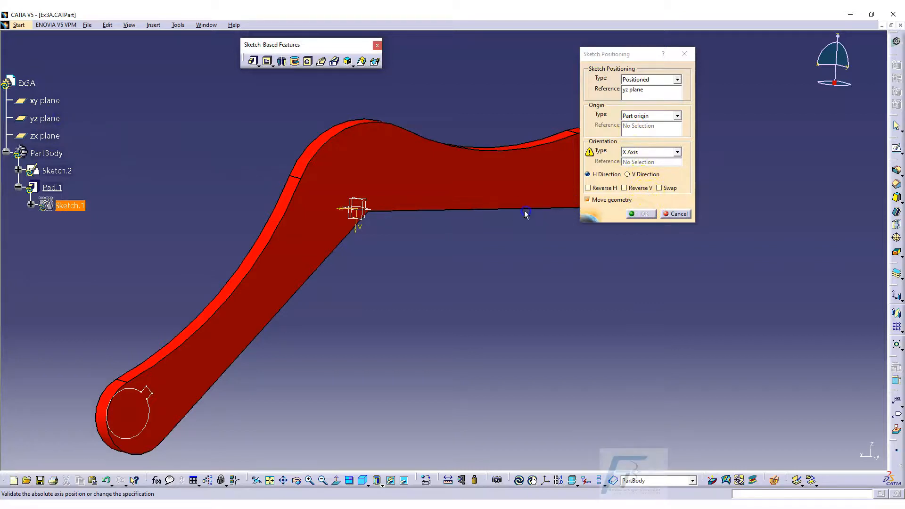
{"action": "middle_click_drag", "start_coordinate": [524, 210], "coordinate": [515, 242]}
{"action": "left_click", "coordinate": [678, 215]}
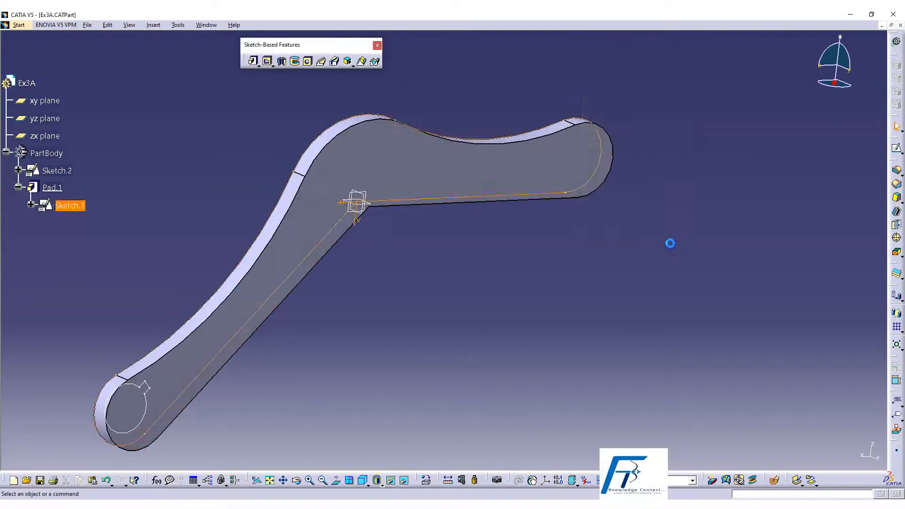
{"action": "middle_click_drag", "start_coordinate": [651, 233], "coordinate": [593, 264]}
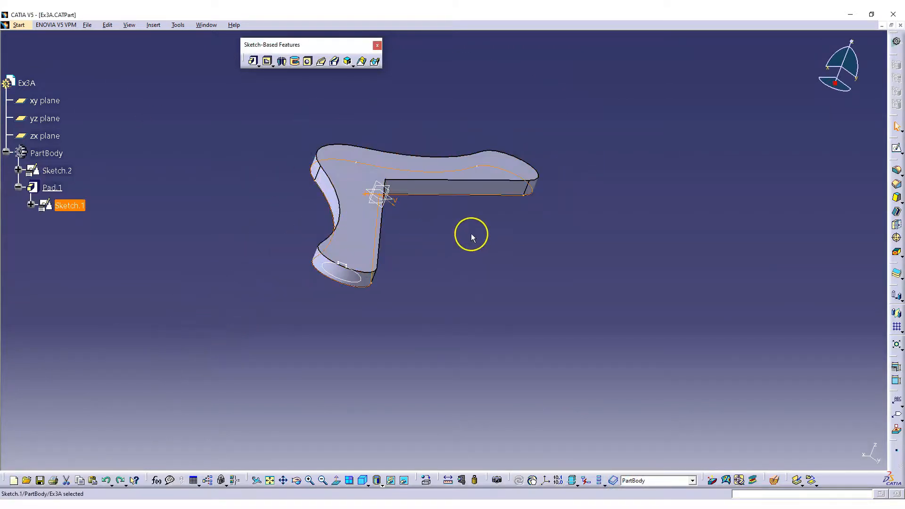
{"action": "mouse_move", "coordinate": [472, 235]}
{"action": "middle_mouse_down"}
{"action": "mouse_move", "coordinate": [396, 218]}
{"action": "mouse_move", "coordinate": [494, 255]}
{"action": "mouse_move", "coordinate": [486, 247]}
{"action": "middle_mouse_up"}
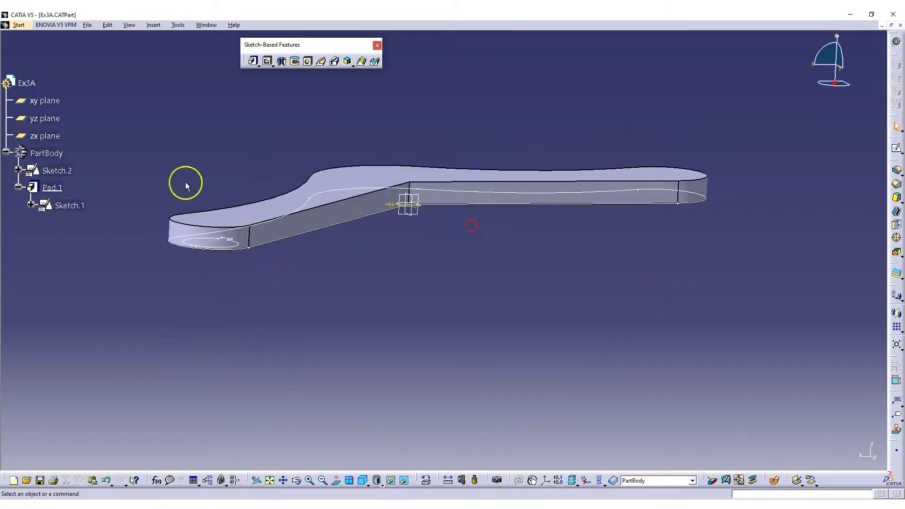
Step: Reverse the extrusion direction of Pad.1 and accept the pad definition
{"action": "double_click", "coordinate": [53, 188]}
{"action": "left_click", "coordinate": [561, 209]}
{"action": "left_click", "coordinate": [550, 241]}
{"action": "middle_click_drag", "start_coordinate": [347, 231], "coordinate": [335, 257]}
{"action": "middle_click_drag", "start_coordinate": [501, 242], "coordinate": [507, 262]}
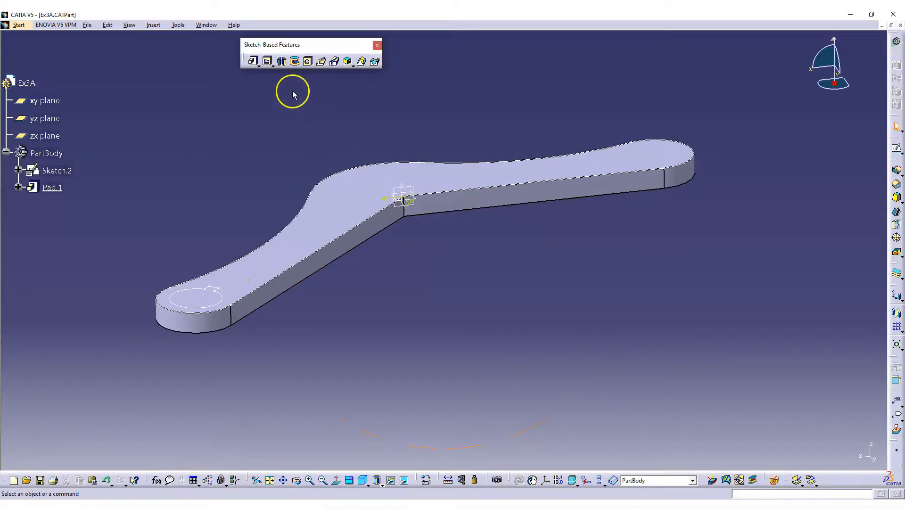
Step: Cut an 8 mm deep pocket into the end of the lever, using the keyed circular profile of Sketch.2
{"action": "left_click", "coordinate": [204, 306]}
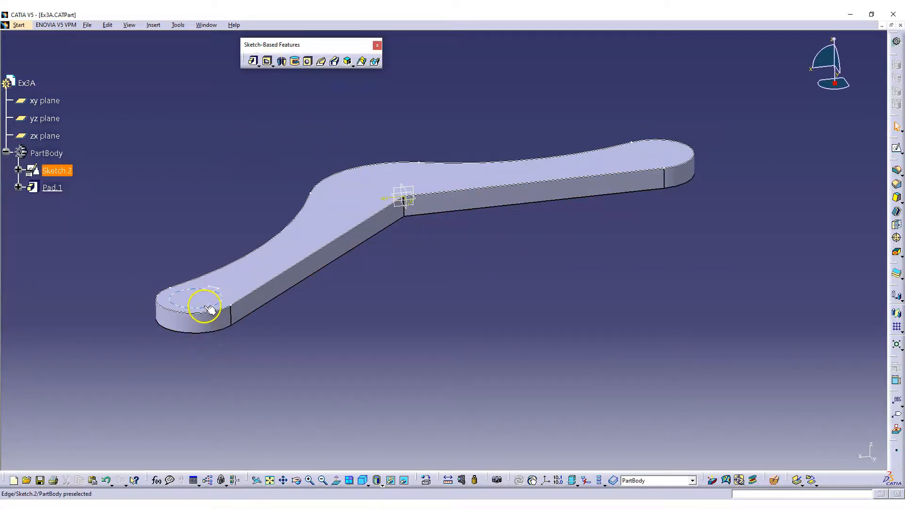
{"action": "left_click", "coordinate": [169, 179]}
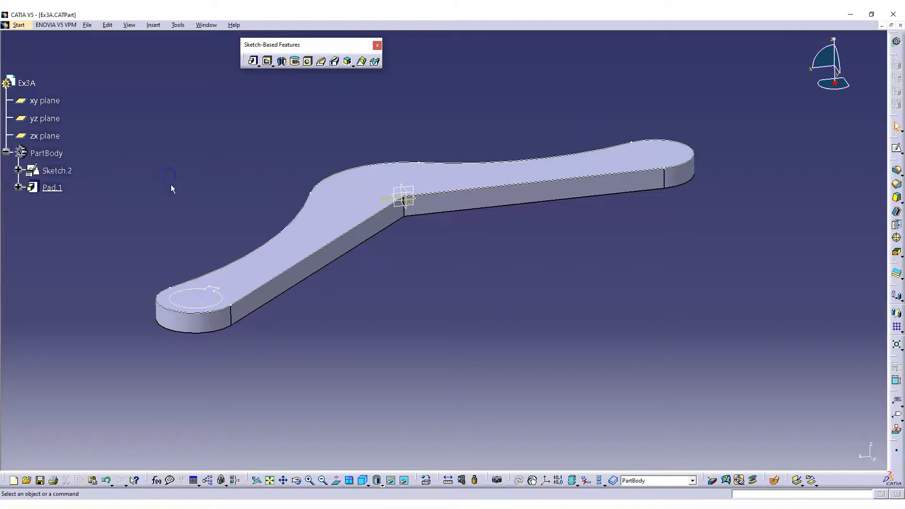
{"action": "left_click", "coordinate": [270, 64]}
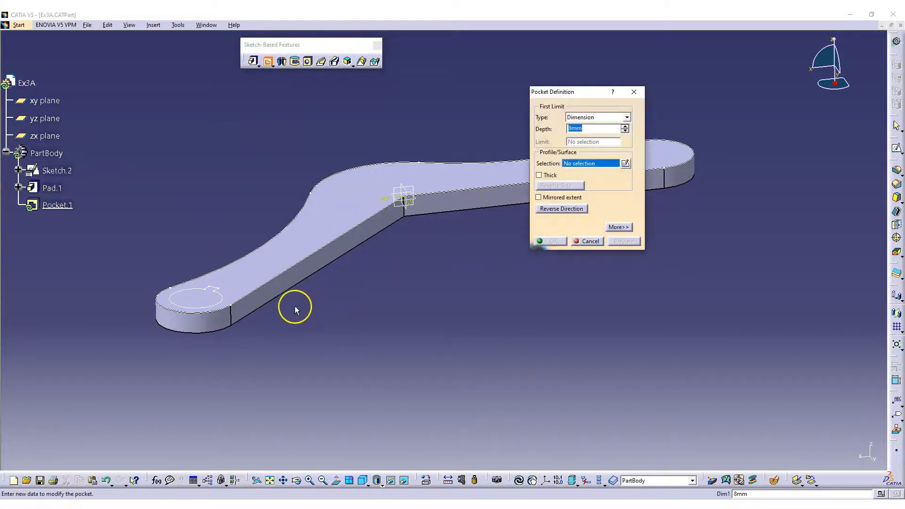
{"action": "left_click", "coordinate": [225, 295]}
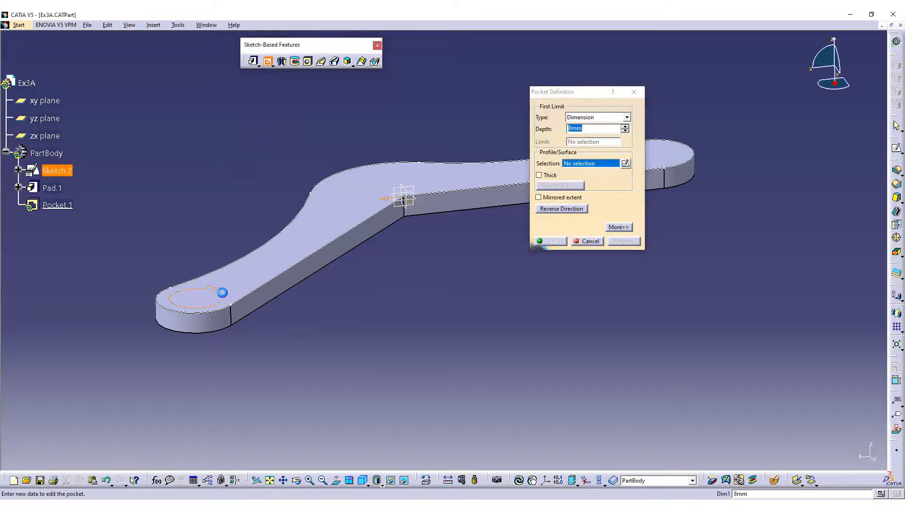
{"action": "left_click", "coordinate": [554, 242]}
{"action": "middle_click_drag", "start_coordinate": [513, 284], "coordinate": [522, 256]}
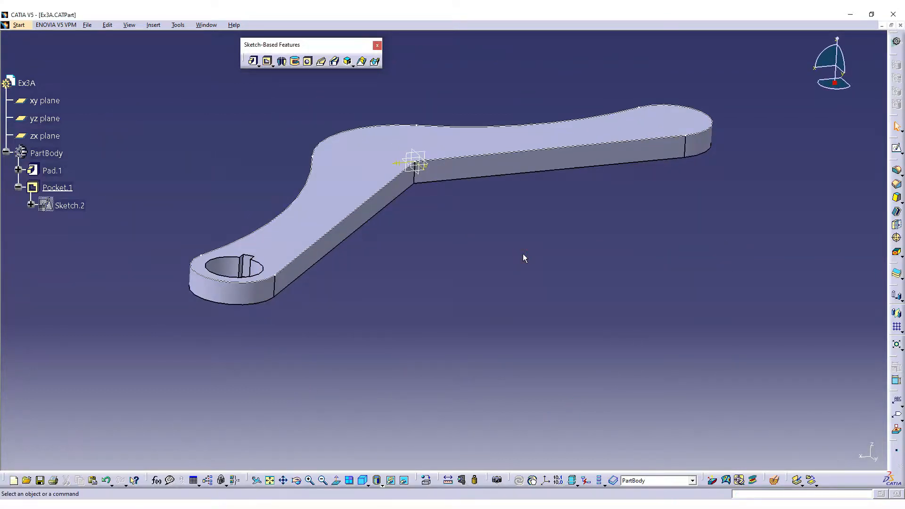
Step: Define Pad.1 as the in-work object to roll the lever back to before the pocket
{"action": "left_click", "coordinate": [18, 169]}
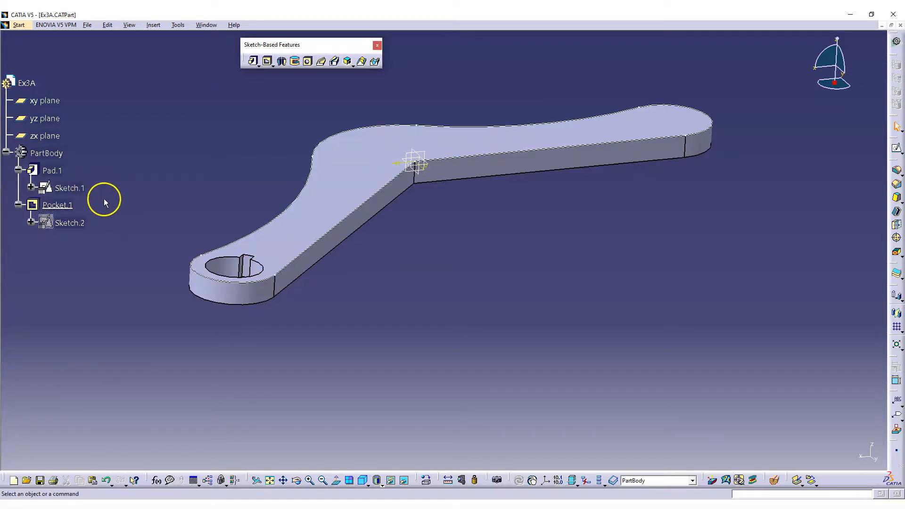
{"action": "right_click", "coordinate": [56, 169]}
{"action": "left_click", "coordinate": [104, 234]}
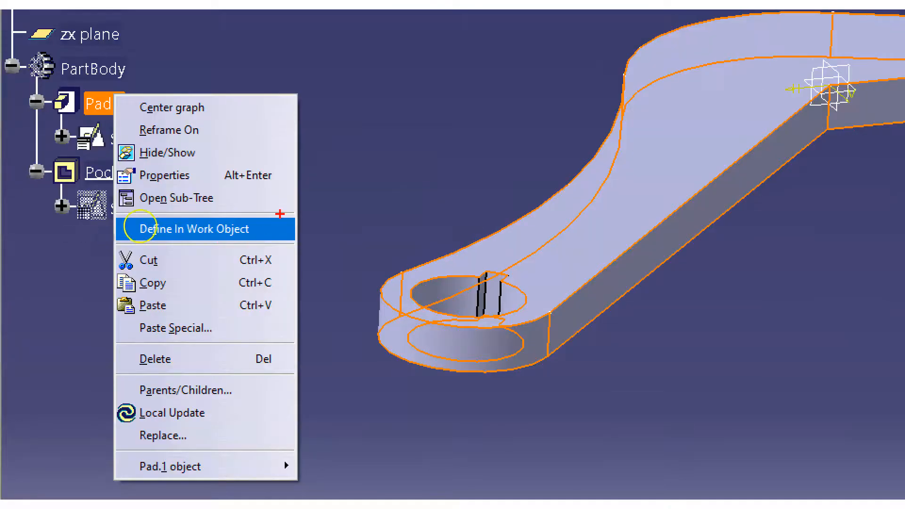
{"action": "left_click_drag", "start_coordinate": [280, 214], "coordinate": [192, 216]}
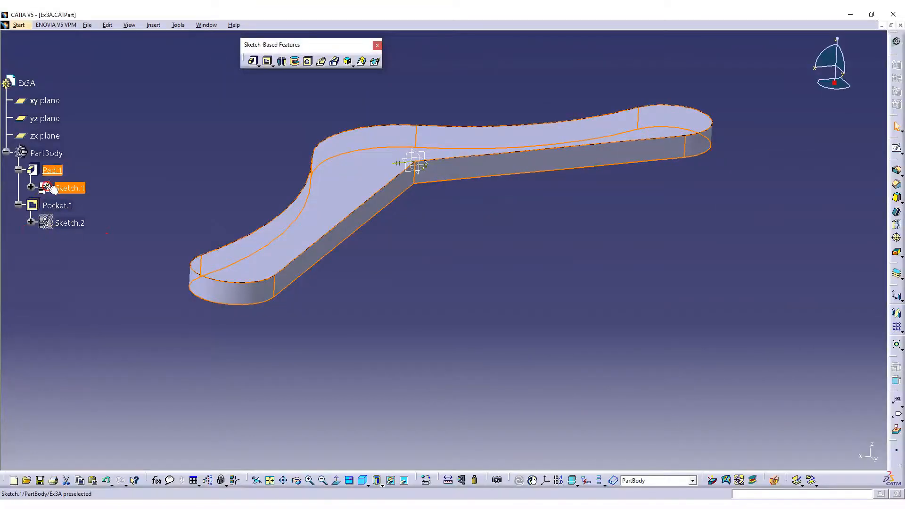
{"action": "right_click", "coordinate": [50, 170]}
{"action": "left_click", "coordinate": [75, 236]}
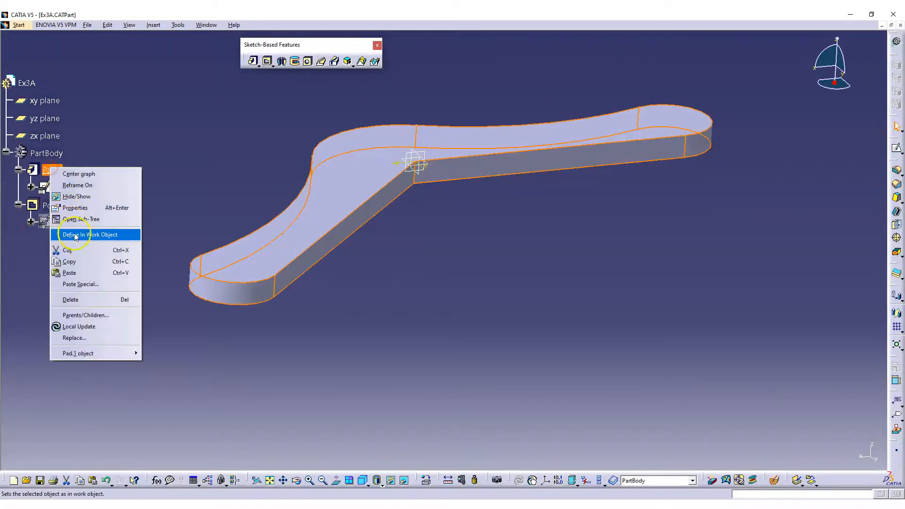
{"action": "left_click", "coordinate": [140, 187]}
{"action": "middle_click_drag", "start_coordinate": [364, 275], "coordinate": [475, 245]}
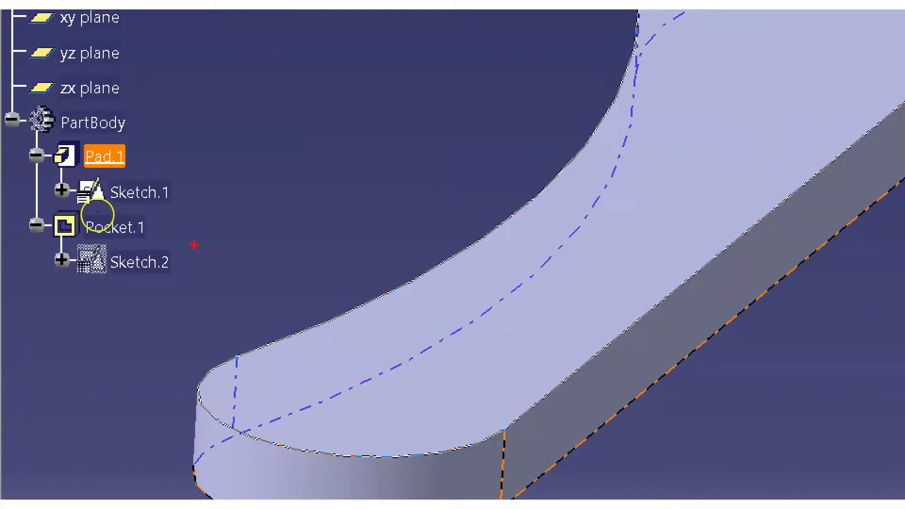
Step: Define Pocket.1 as the in-work object again and highlight Pad.1 and Pocket.1 in turn to compare them
{"action": "mouse_move", "coordinate": [98, 212]}
{"action": "left_mouse_down"}
{"action": "mouse_move", "coordinate": [78, 198]}
{"action": "mouse_move", "coordinate": [148, 261]}
{"action": "mouse_move", "coordinate": [199, 226]}
{"action": "left_mouse_up"}
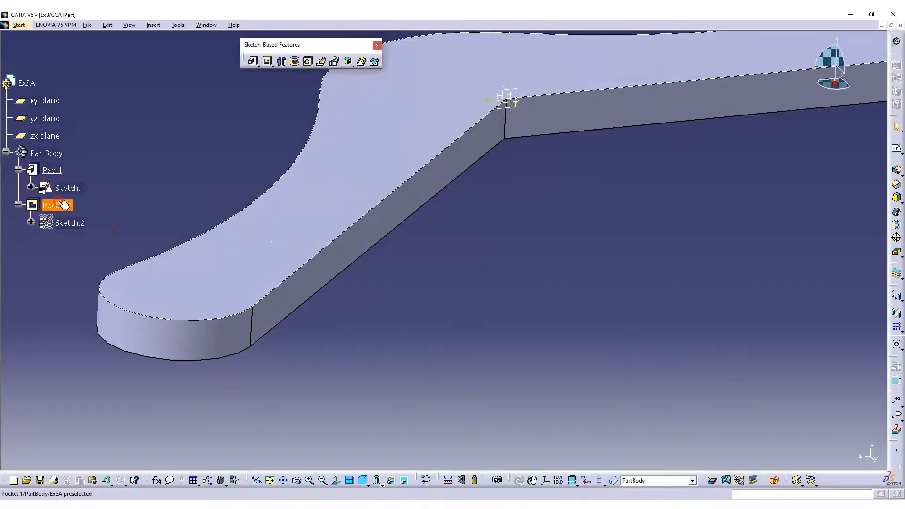
{"action": "right_click", "coordinate": [56, 205]}
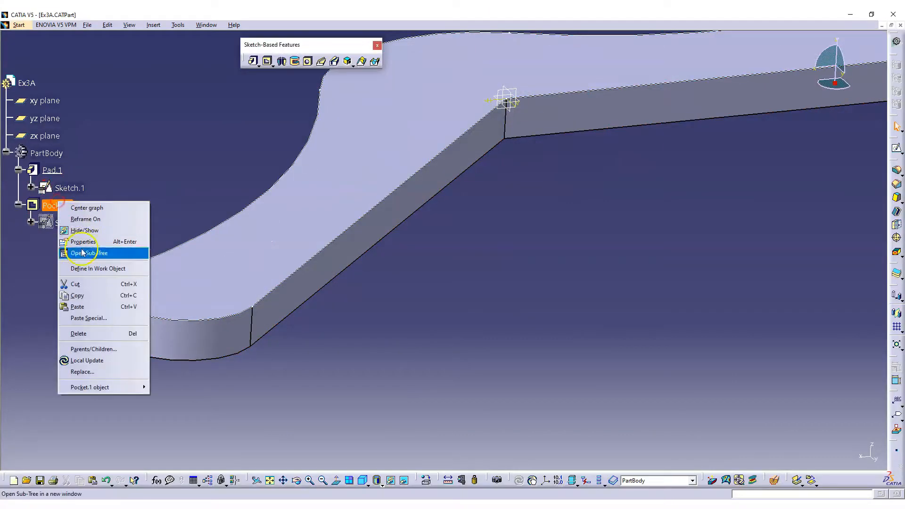
{"action": "left_click", "coordinate": [121, 218]}
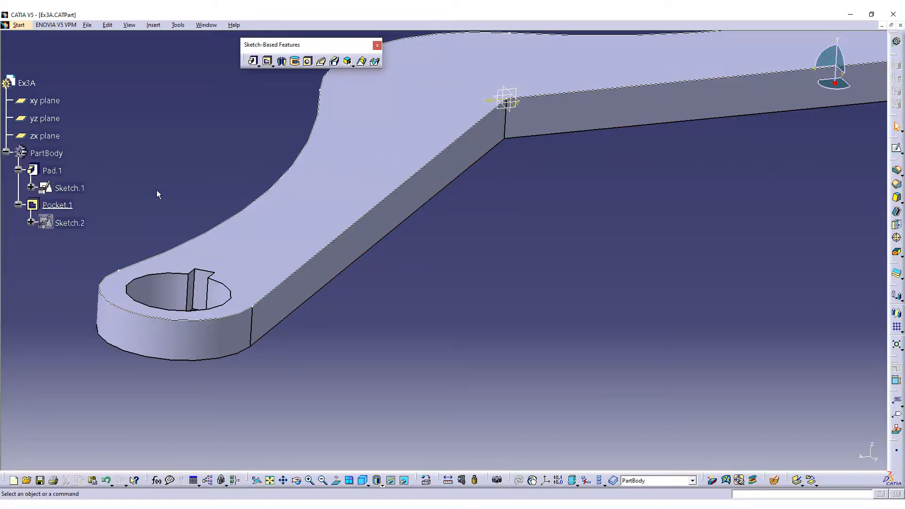
{"action": "left_click", "coordinate": [51, 170]}
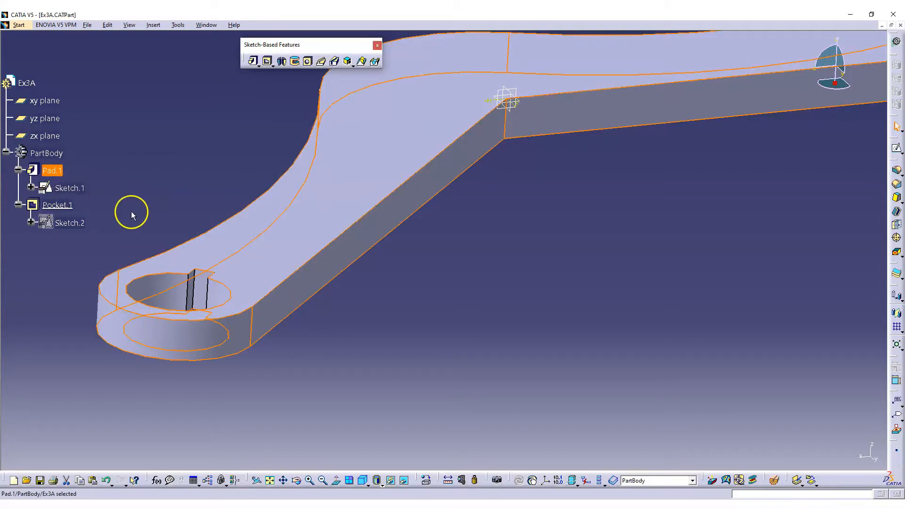
{"action": "left_click", "coordinate": [57, 204]}
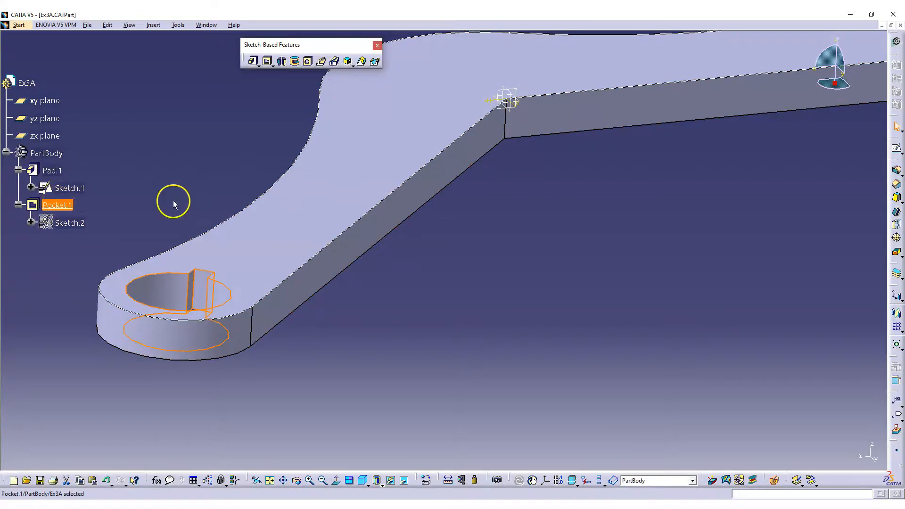
{"action": "left_click", "coordinate": [190, 178]}
{"action": "middle_click_drag", "start_coordinate": [206, 157], "coordinate": [349, 225]}
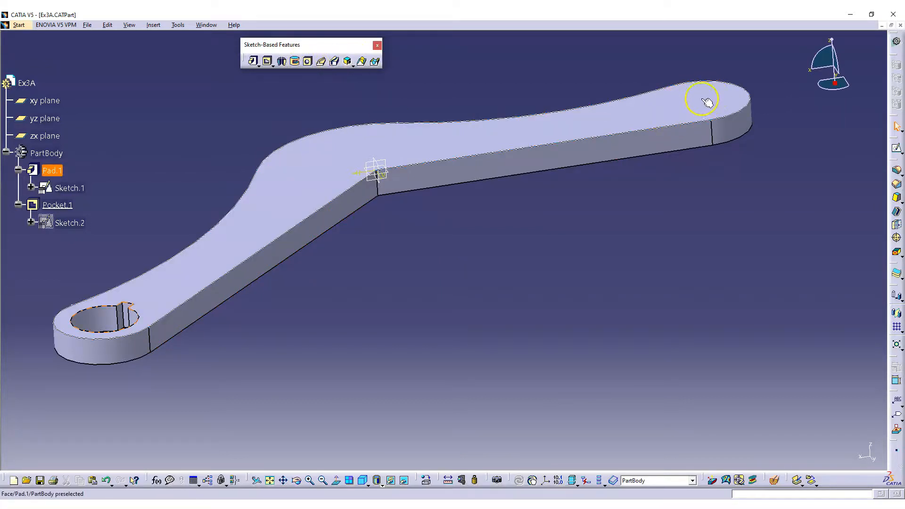
{"action": "middle_click_drag", "start_coordinate": [640, 177], "coordinate": [504, 251]}
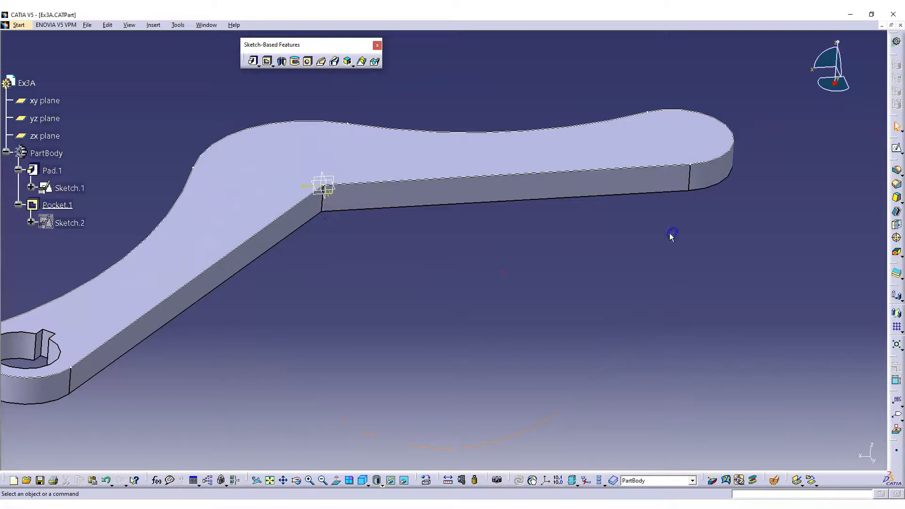
{"action": "left_click", "coordinate": [308, 62]}
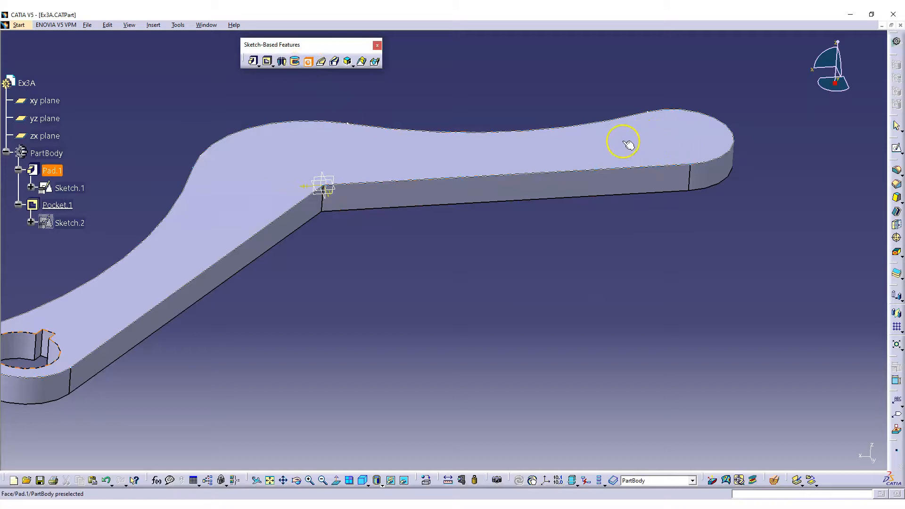
{"action": "left_click", "coordinate": [659, 138]}
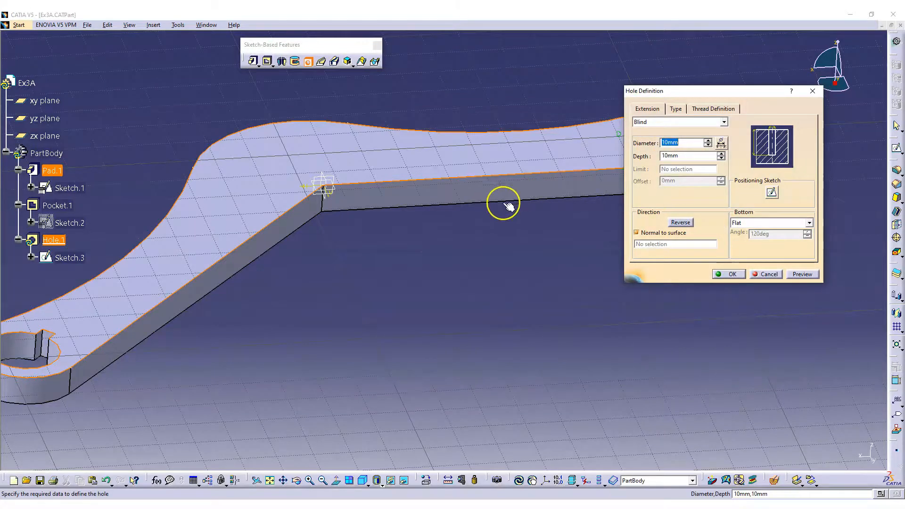
{"action": "middle_click_drag", "start_coordinate": [501, 204], "coordinate": [420, 232]}
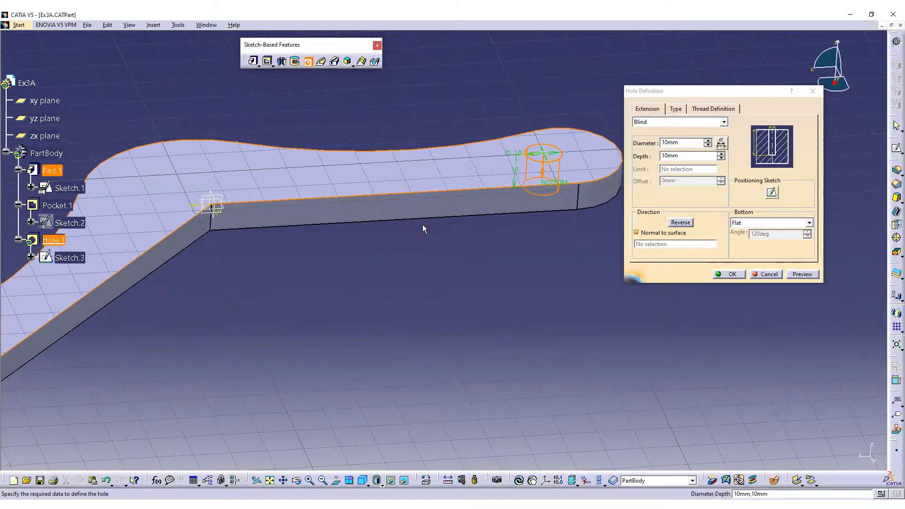
{"action": "left_click", "coordinate": [739, 272]}
{"action": "left_click", "coordinate": [763, 274]}
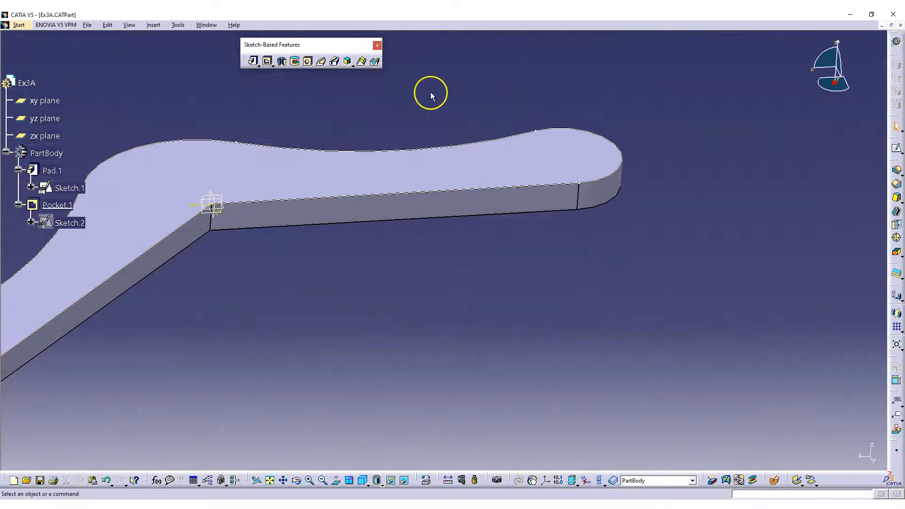
Step: Start a blind hole, 10 mm in diameter and 10 mm deep, on the lever's upper face and shift it inward from the rounded end
{"action": "left_click", "coordinate": [308, 62]}
{"action": "left_click", "coordinate": [570, 154]}
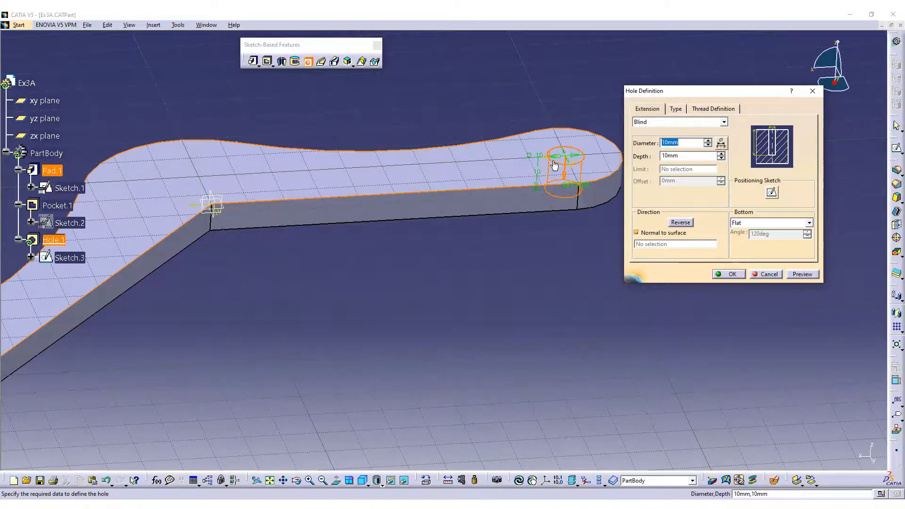
{"action": "left_click_drag", "start_coordinate": [560, 159], "coordinate": [483, 156]}
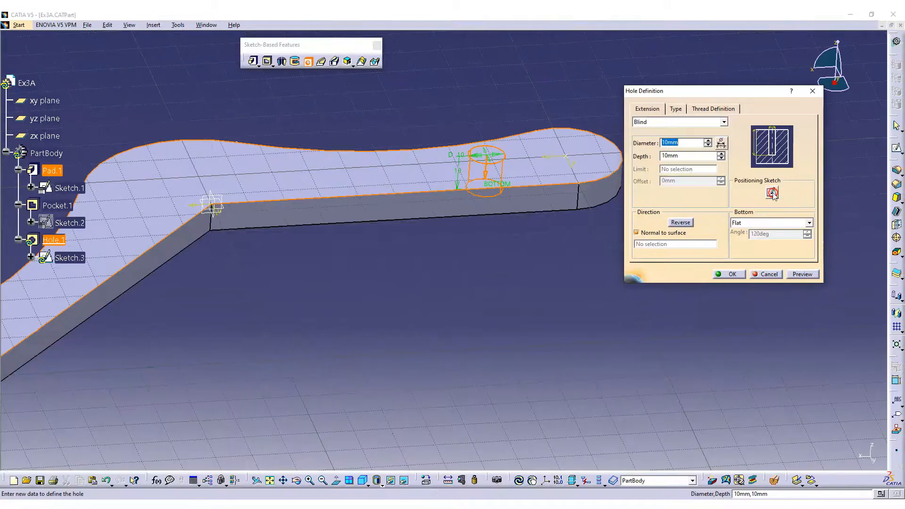
Step: In the hole's positioning sketch, make the centre point concentric with the arc of the lever's rounded end
{"action": "left_click", "coordinate": [772, 194]}
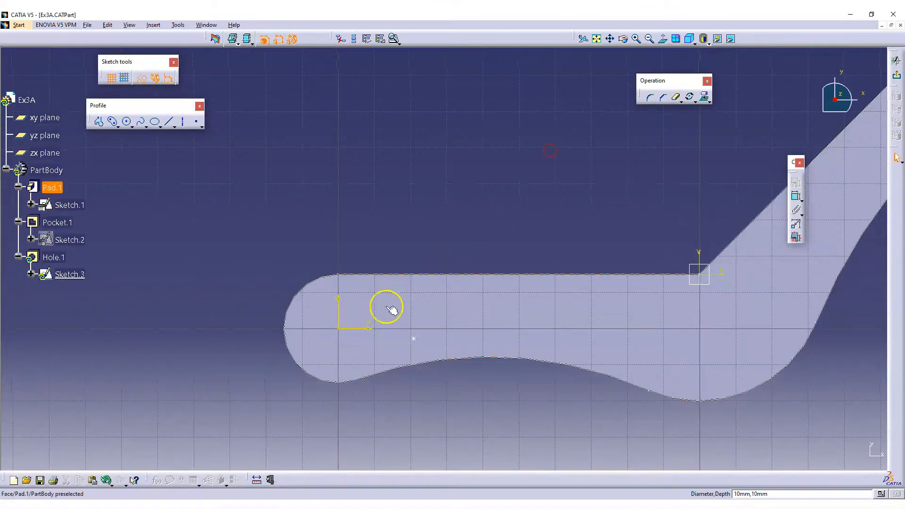
{"action": "left_click", "coordinate": [413, 339]}
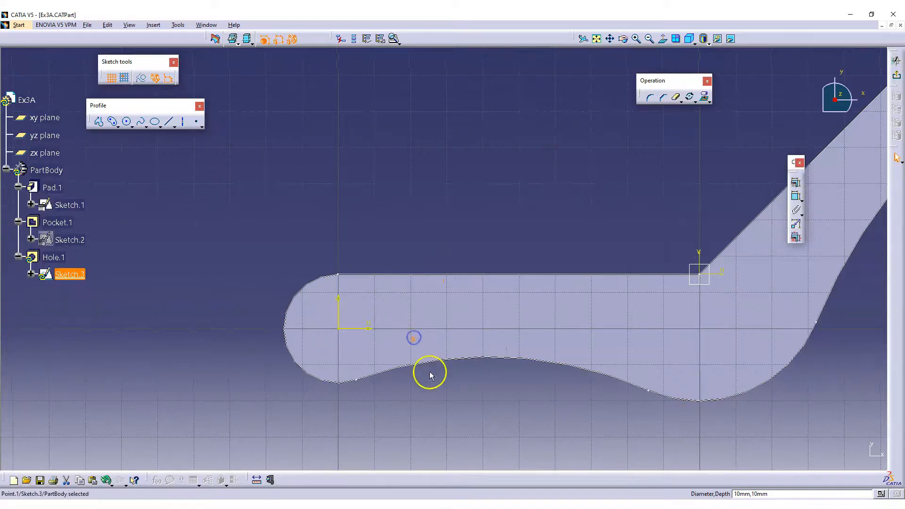
{"action": "middle_click_drag", "start_coordinate": [430, 375], "coordinate": [526, 323]}
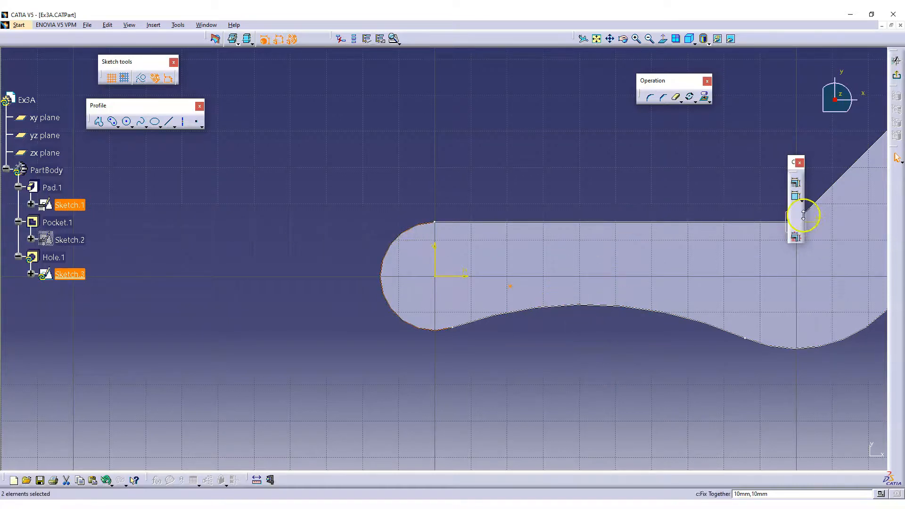
{"action": "left_click_drag", "start_coordinate": [792, 162], "coordinate": [482, 70]}
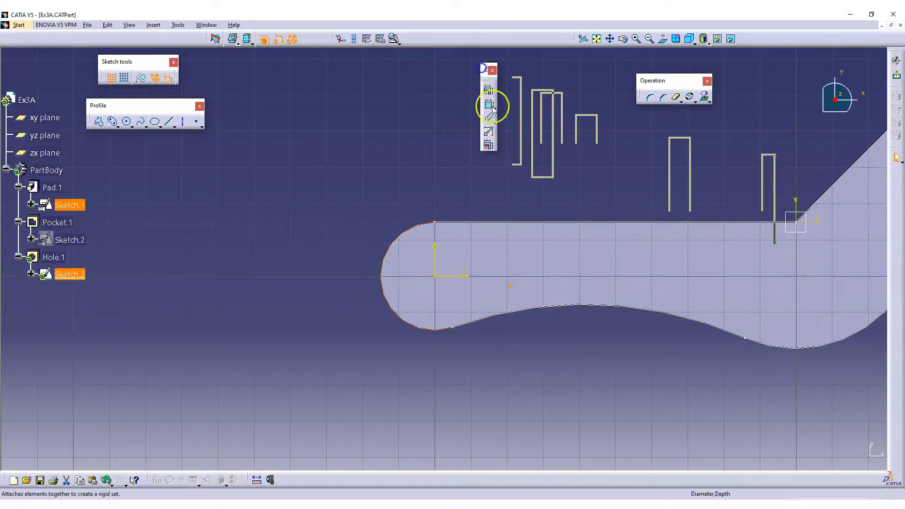
{"action": "left_click", "coordinate": [586, 168]}
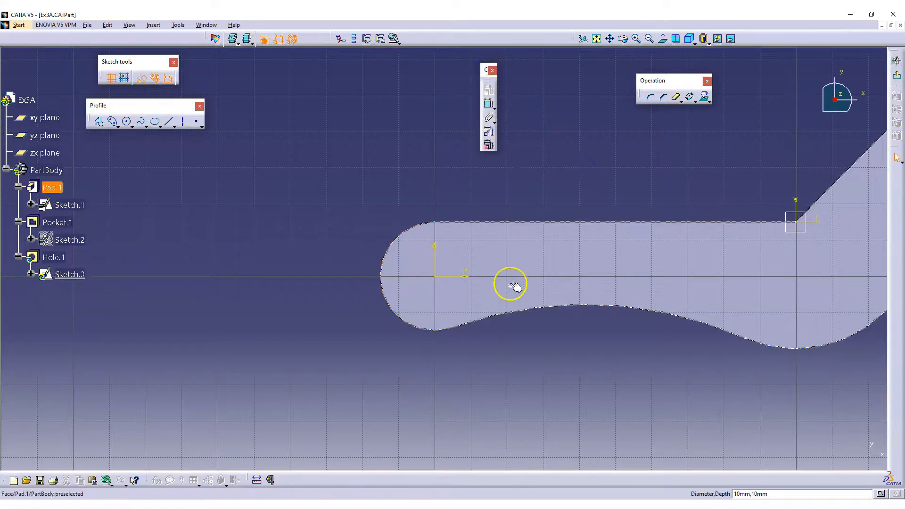
{"action": "left_click", "coordinate": [509, 286]}
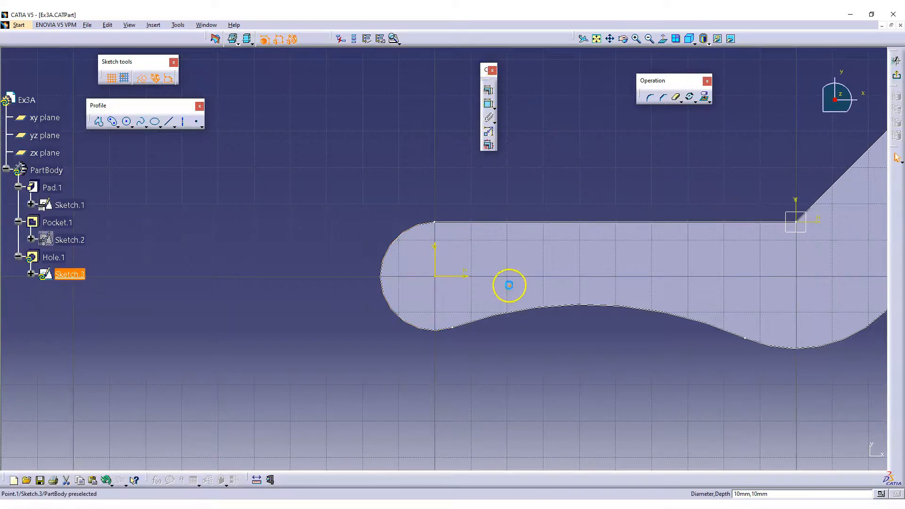
{"action": "left_click", "coordinate": [389, 245], "text": "ctrl"}
{"action": "left_click", "coordinate": [491, 92]}
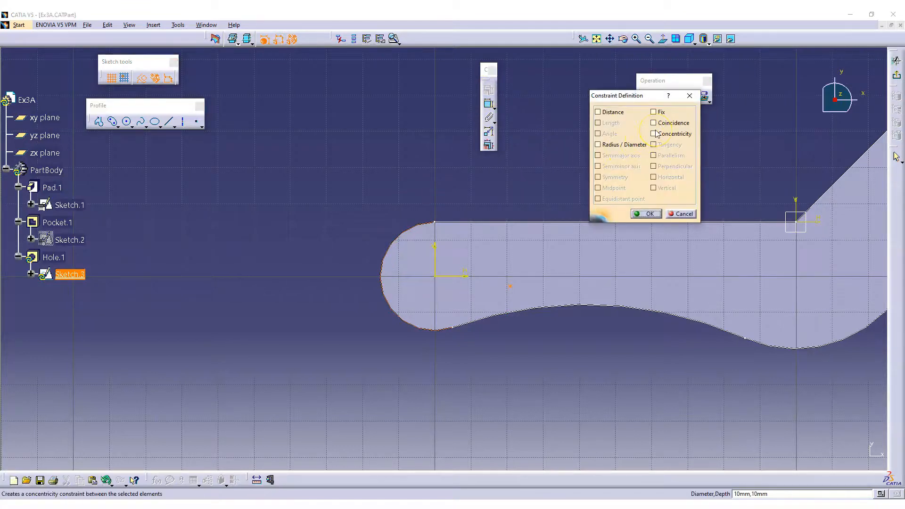
{"action": "left_click", "coordinate": [654, 132]}
{"action": "left_click", "coordinate": [646, 213]}
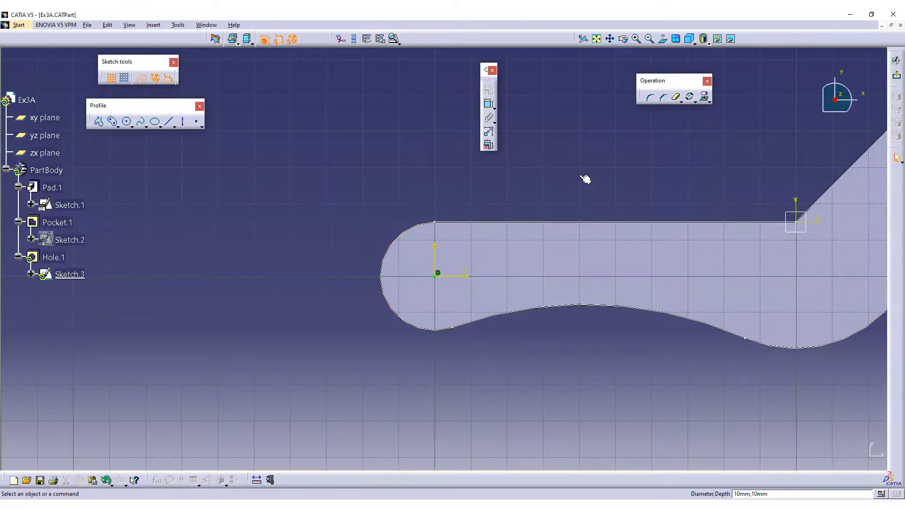
Step: Exit the positioning sketch and create the 10 mm blind hole, and reopen and close Sketch.3 to review its point
{"action": "left_click", "coordinate": [896, 60]}
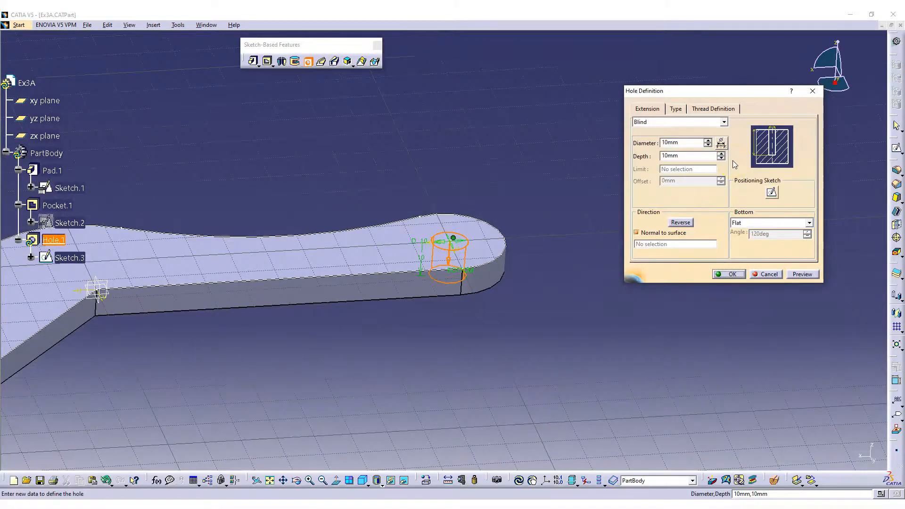
{"action": "left_click", "coordinate": [734, 277]}
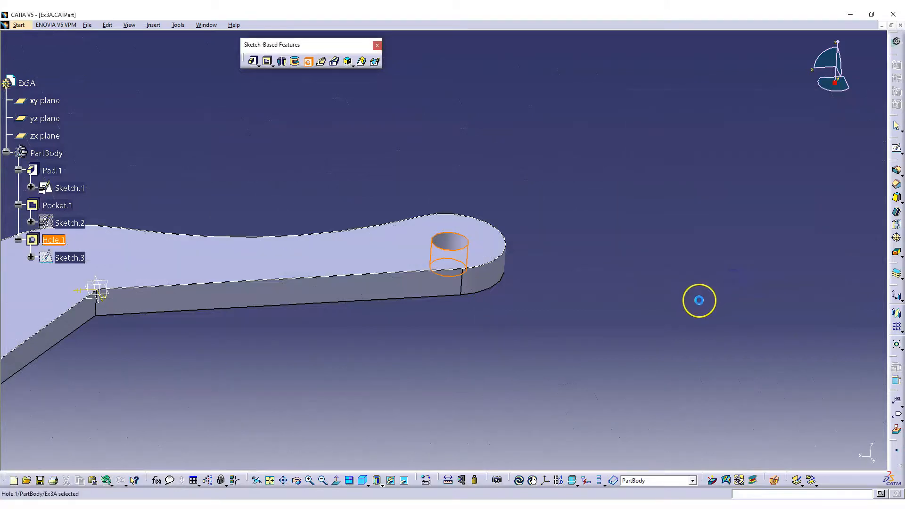
{"action": "double_click", "coordinate": [75, 257]}
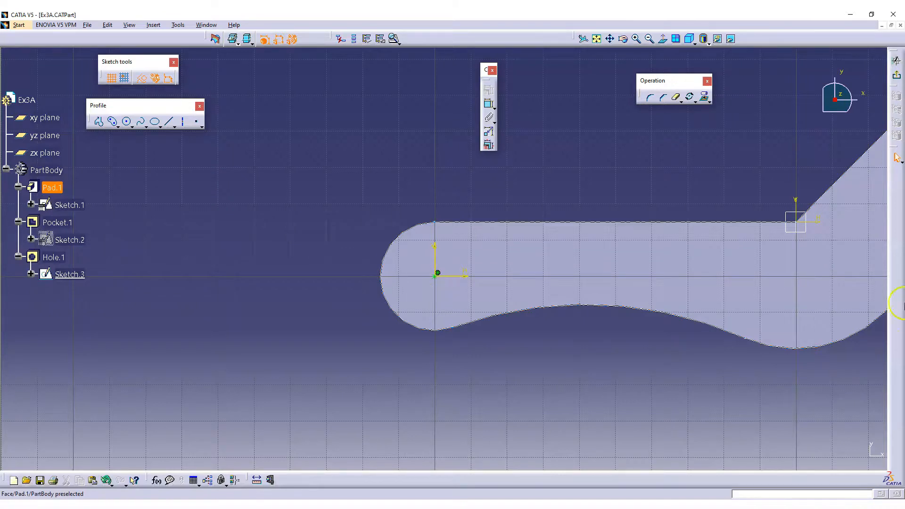
{"action": "left_click", "coordinate": [896, 74]}
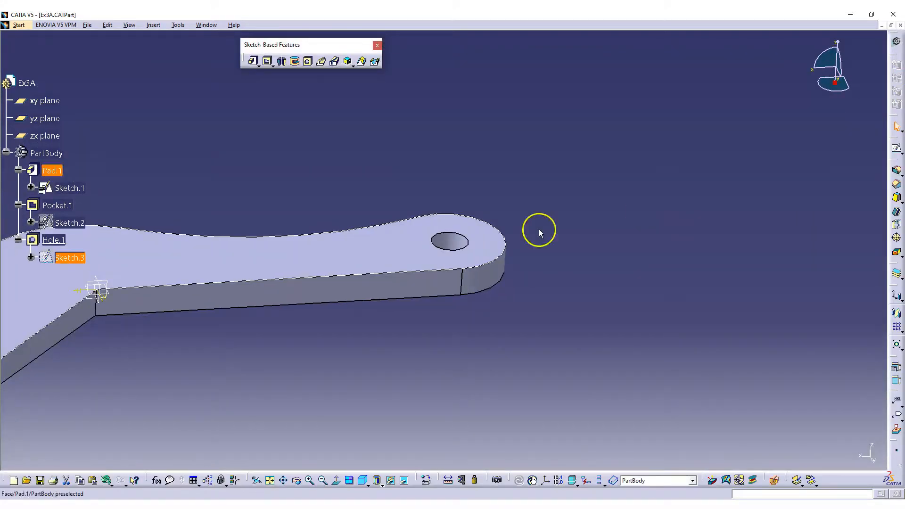
Step: Delete Hole.1 together with its aggregated elements, and hide Sketch.1 under Pad.1
{"action": "left_click", "coordinate": [53, 239]}
{"action": "right_click", "coordinate": [49, 241]}
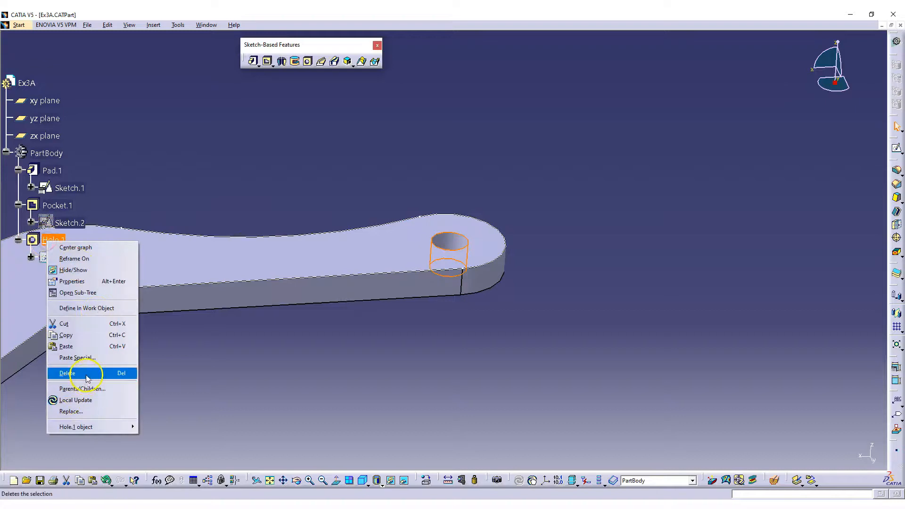
{"action": "left_click", "coordinate": [87, 376]}
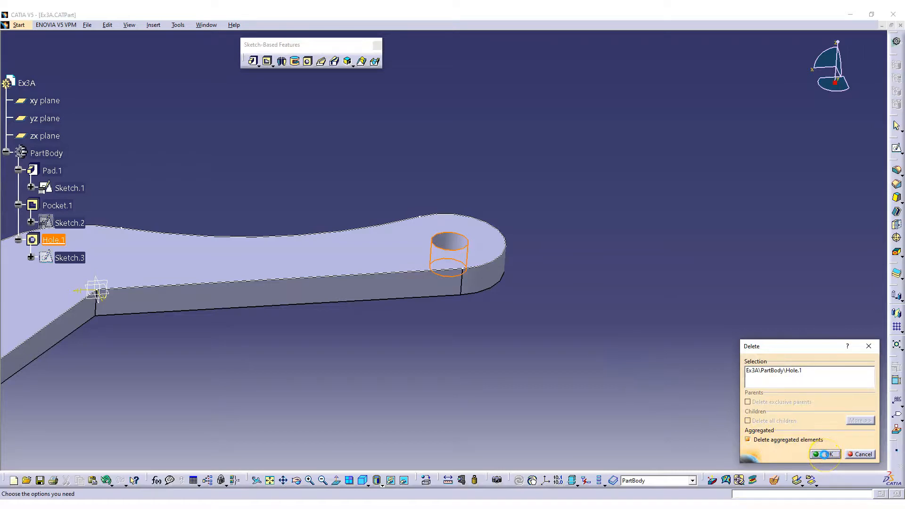
{"action": "left_click", "coordinate": [824, 454]}
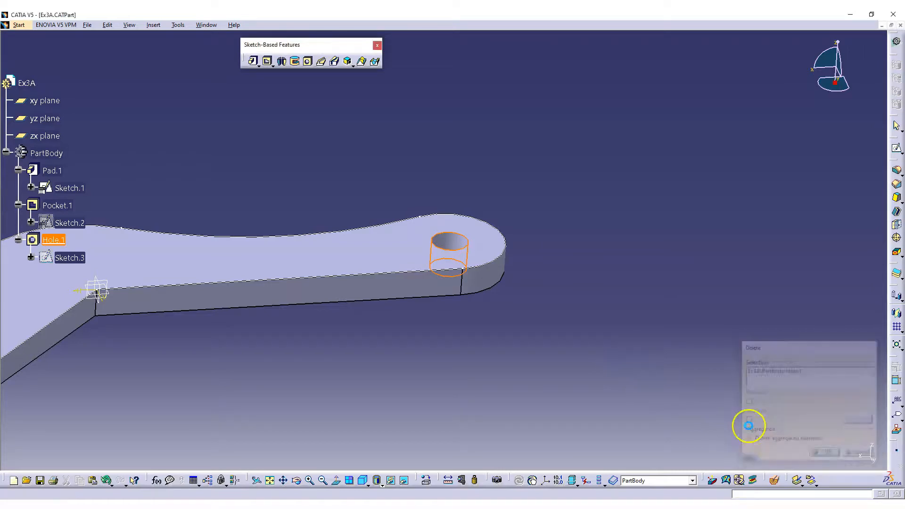
{"action": "right_click", "coordinate": [75, 188]}
{"action": "left_click", "coordinate": [110, 213]}
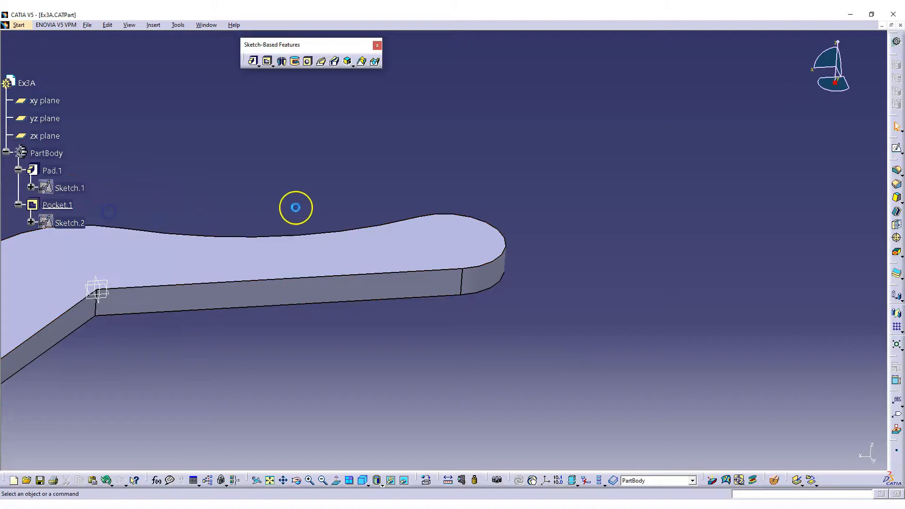
Step: Start a new blind hole, 10 mm in diameter and 10 mm deep, on the lever's upper face near the rounded end
{"action": "middle_click_drag", "start_coordinate": [297, 205], "coordinate": [502, 214]}
{"action": "left_click", "coordinate": [307, 61]}
{"action": "left_click", "coordinate": [605, 241]}
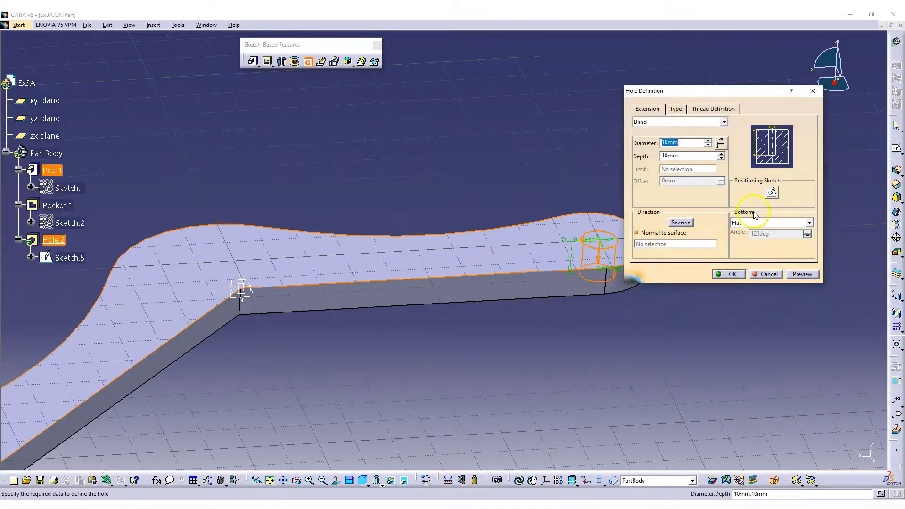
Step: Centre the new hole by constraining its positioning sketch point concentric with the lever's rounded end arc, and return to the hole definition
{"action": "left_click", "coordinate": [769, 194]}
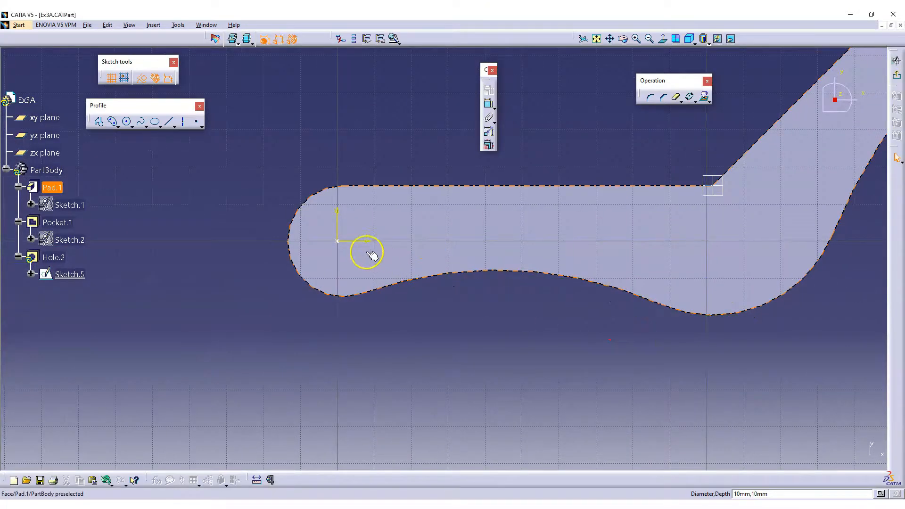
{"action": "left_click", "coordinate": [339, 242]}
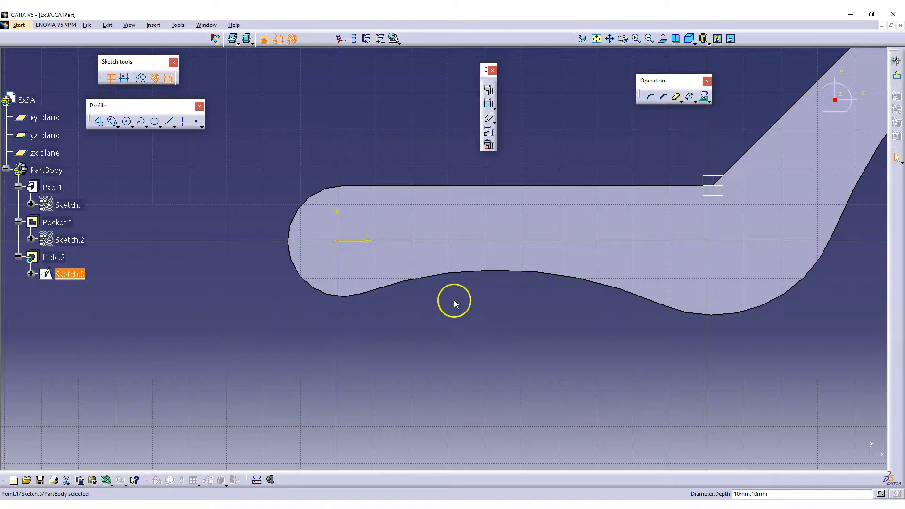
{"action": "left_click", "coordinate": [317, 291], "text": "ctrl"}
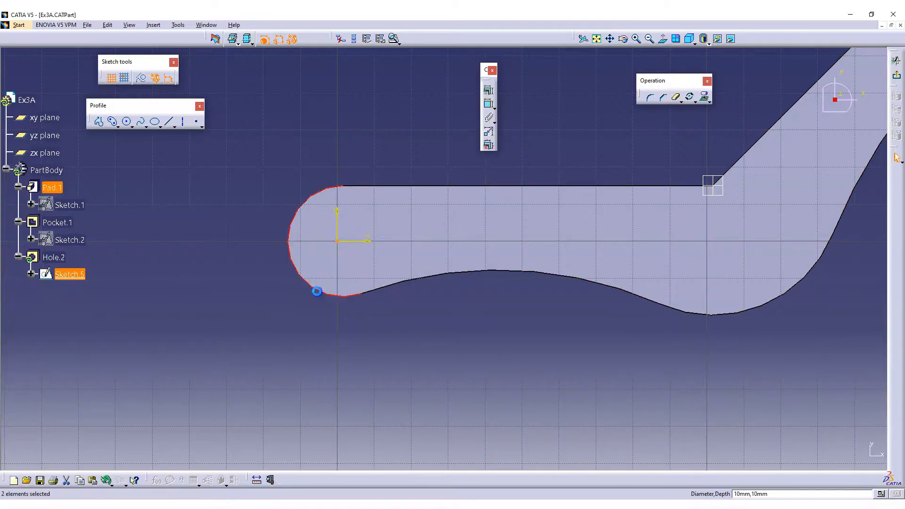
{"action": "left_click", "coordinate": [490, 91]}
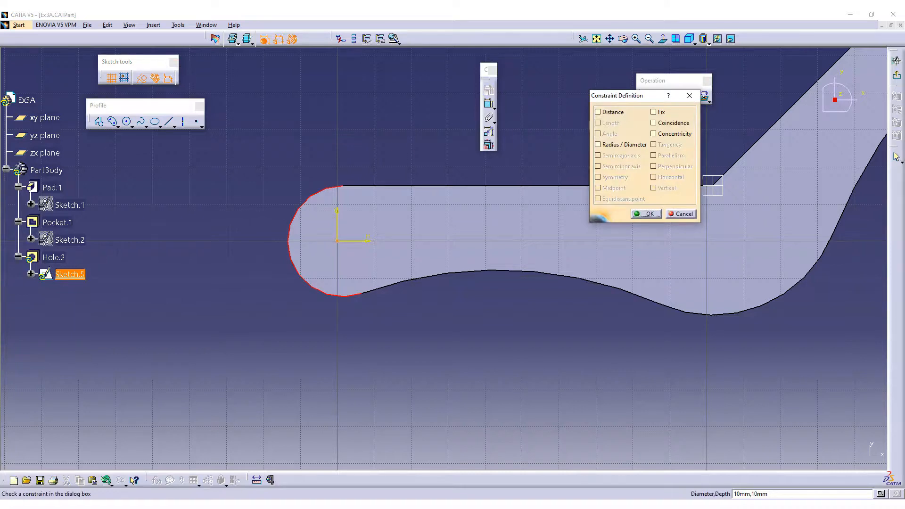
{"action": "left_click", "coordinate": [664, 135]}
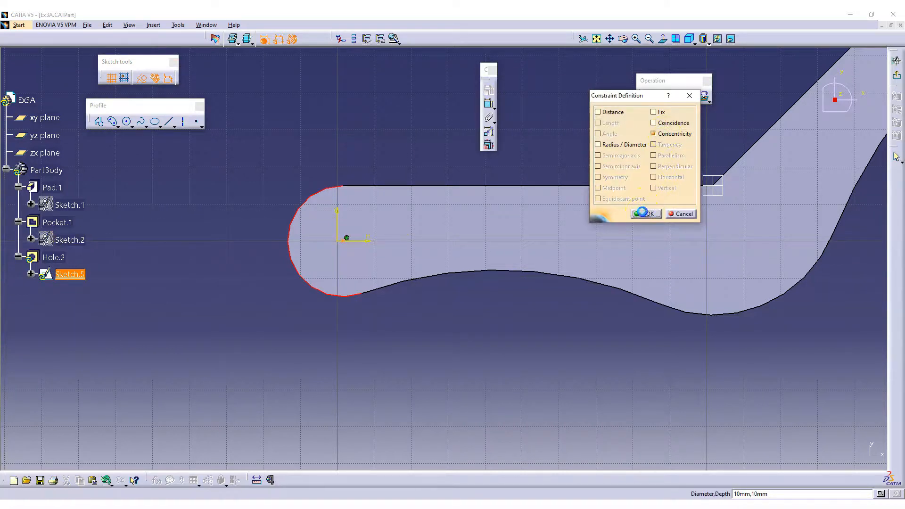
{"action": "left_click", "coordinate": [646, 214]}
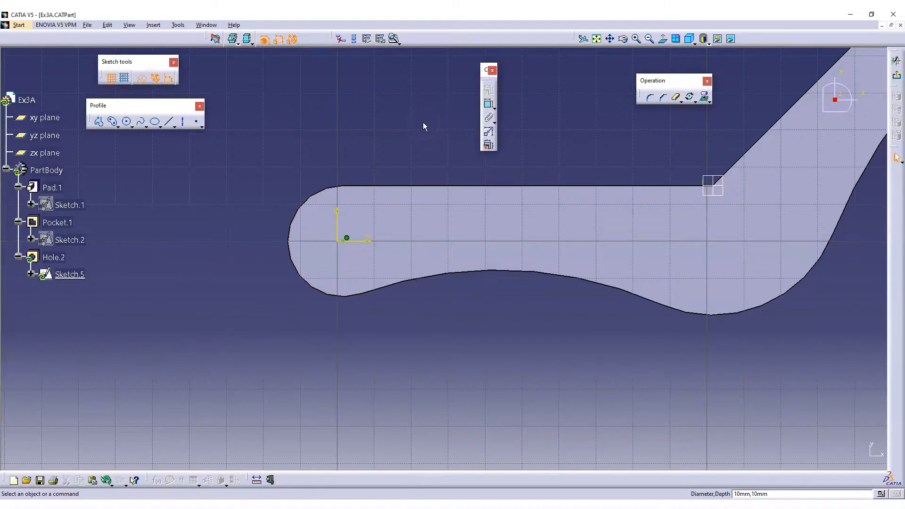
{"action": "left_click", "coordinate": [874, 135]}
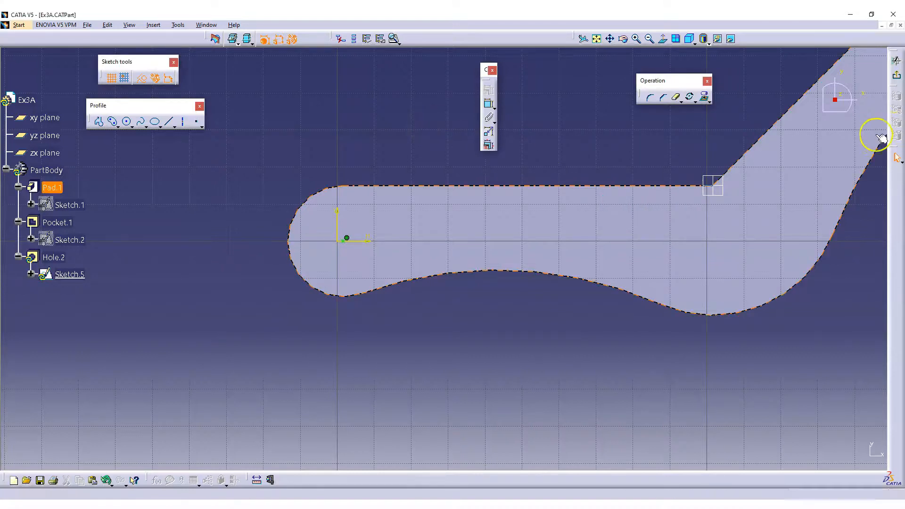
{"action": "left_click", "coordinate": [895, 78]}
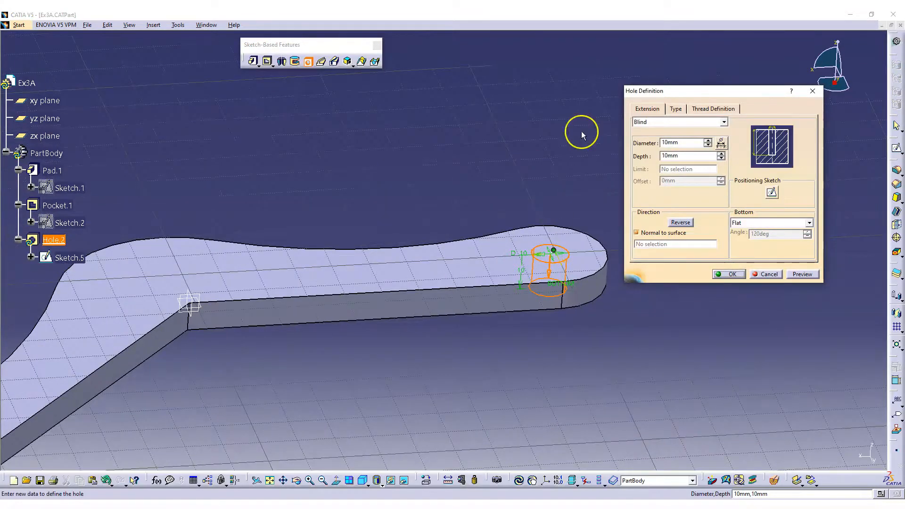
Step: Look through the hole's extension options and keep Blind
{"action": "left_click_drag", "start_coordinate": [716, 91], "coordinate": [631, 33]}
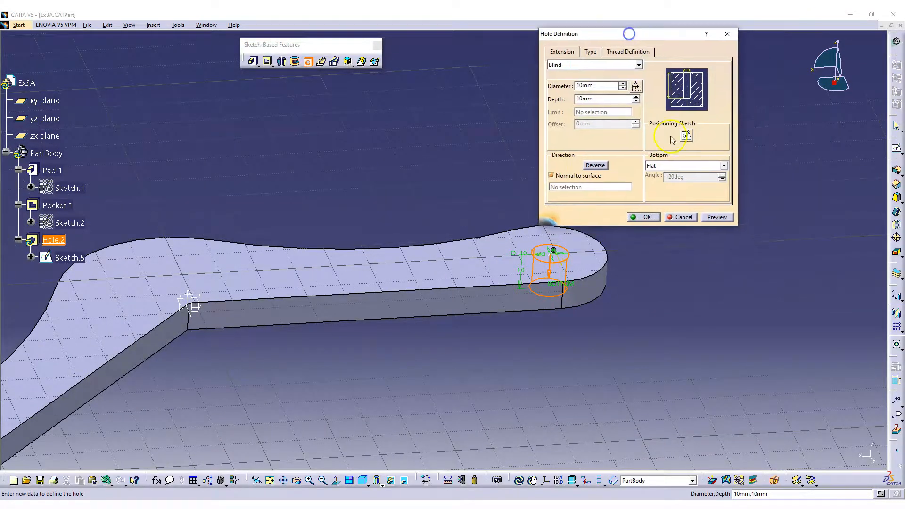
{"action": "middle_click_drag", "start_coordinate": [474, 215], "coordinate": [391, 212]}
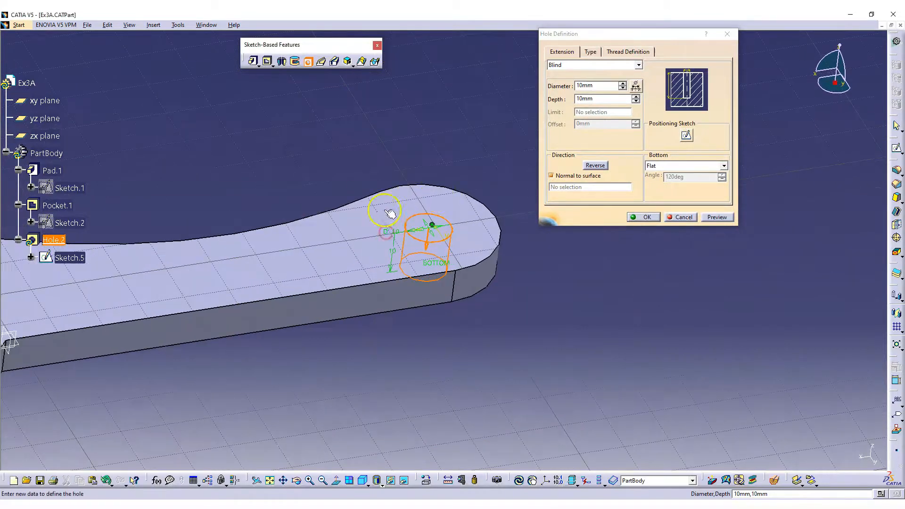
{"action": "left_click", "coordinate": [567, 67]}
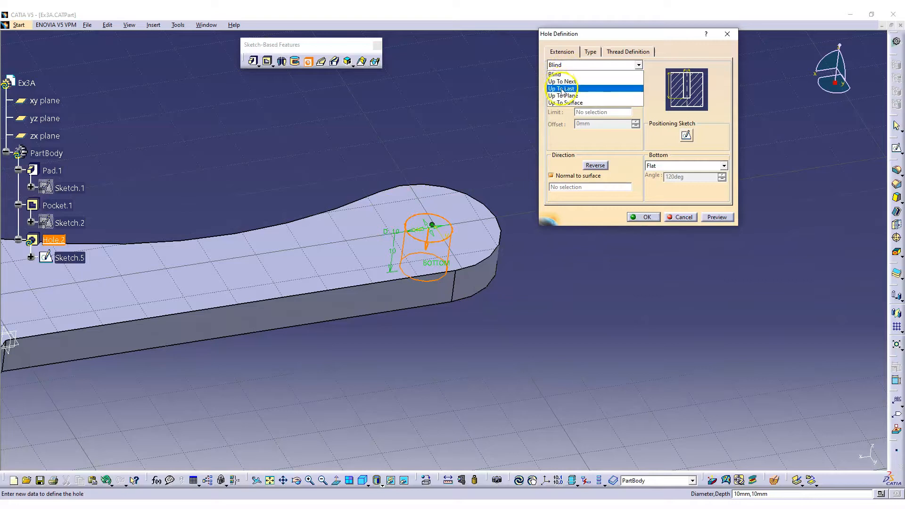
{"action": "left_click", "coordinate": [562, 74]}
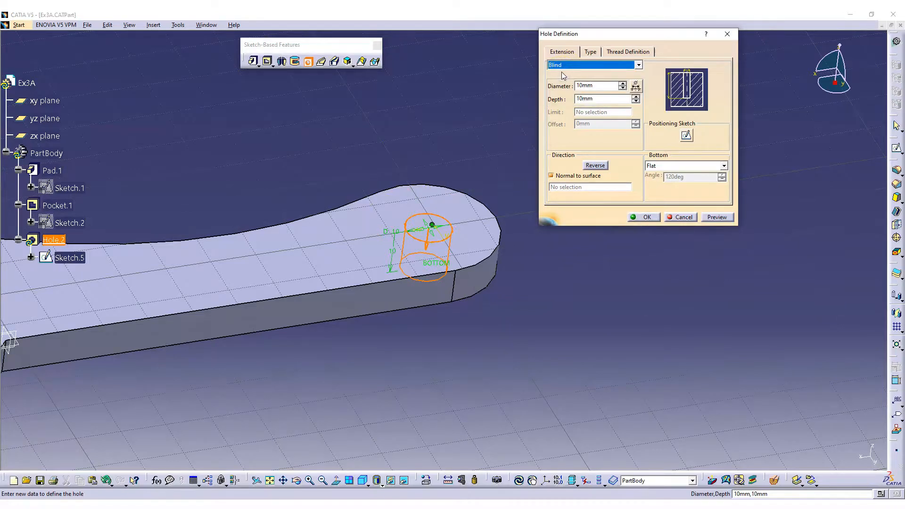
Step: Switch the hole type to Tapered and reduce its taper angle to 40 degrees
{"action": "left_click", "coordinate": [591, 51]}
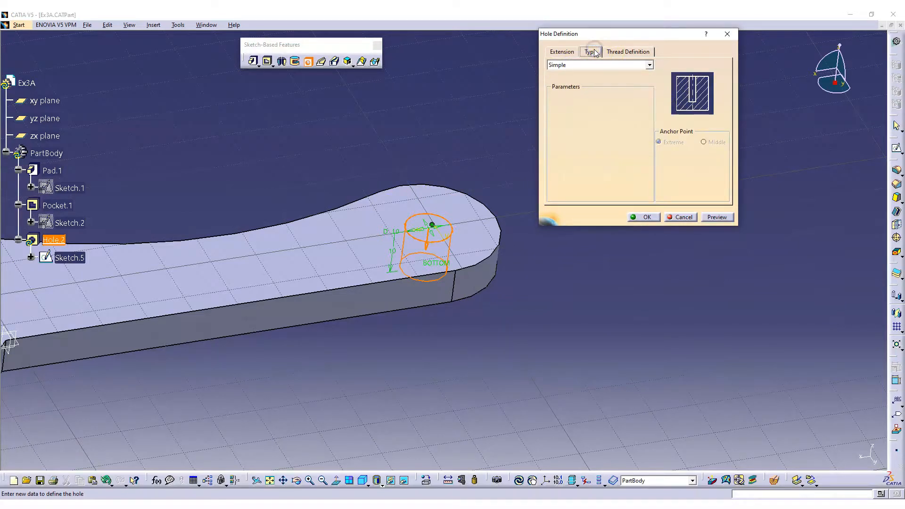
{"action": "left_click", "coordinate": [589, 66]}
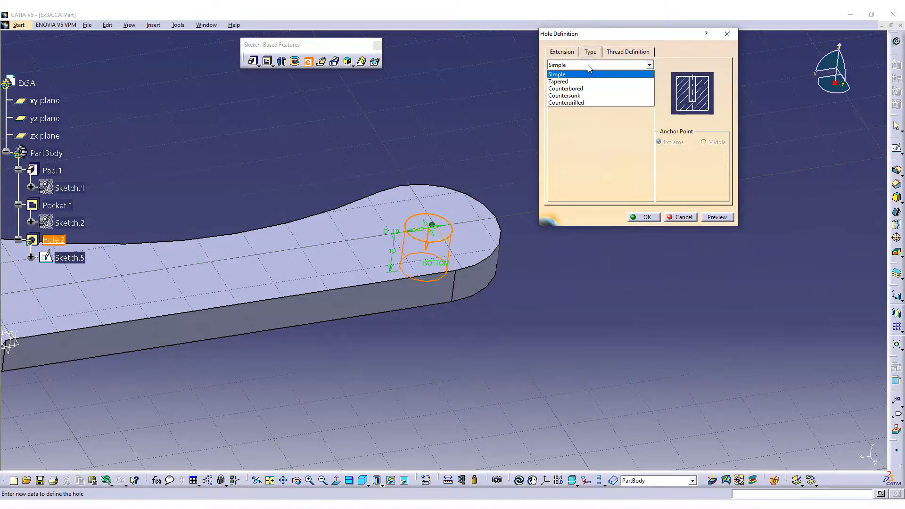
{"action": "left_click", "coordinate": [558, 82]}
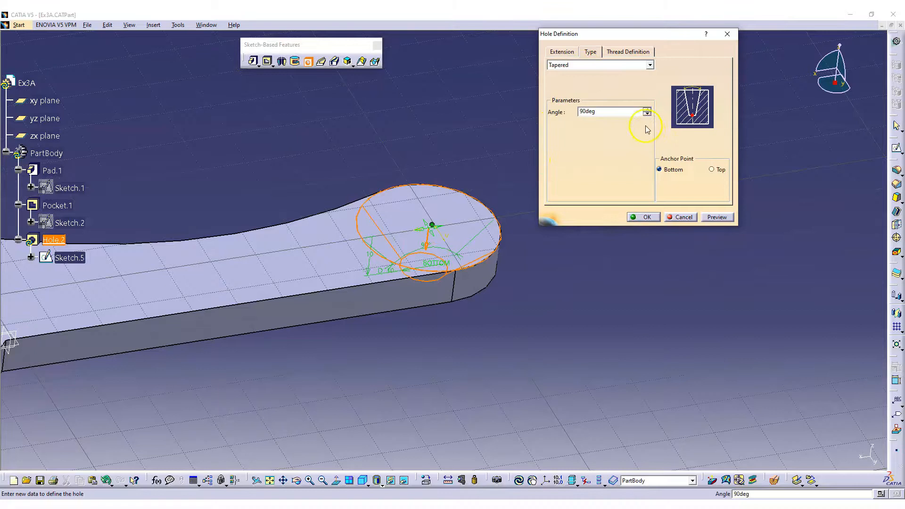
{"action": "left_click", "coordinate": [647, 114]}
{"action": "left_click", "coordinate": [647, 114]}
{"action": "left_click", "coordinate": [647, 114]}
{"action": "left_click", "coordinate": [648, 114]}
{"action": "left_click", "coordinate": [647, 114]}
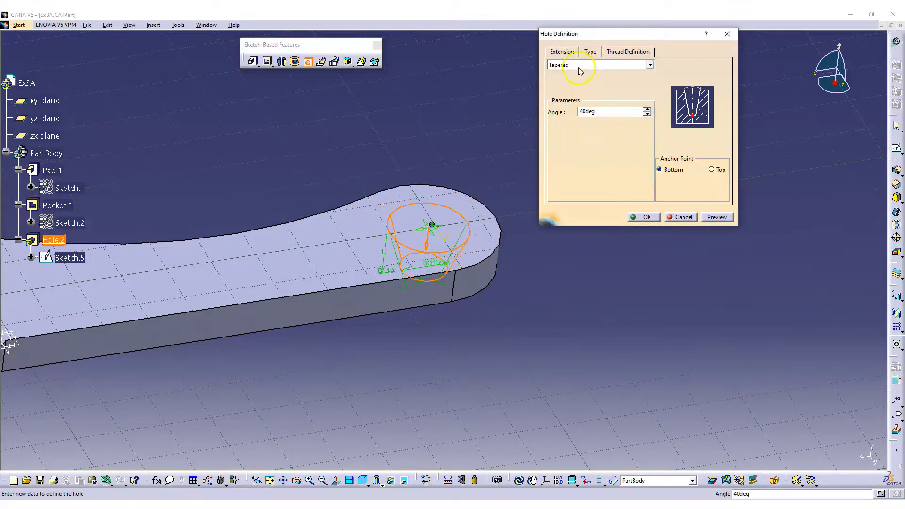
Step: Switch the hole type to Counterbored to inspect its profile from the side, and change it to Countersunk
{"action": "left_click", "coordinate": [581, 68]}
{"action": "left_click", "coordinate": [571, 91]}
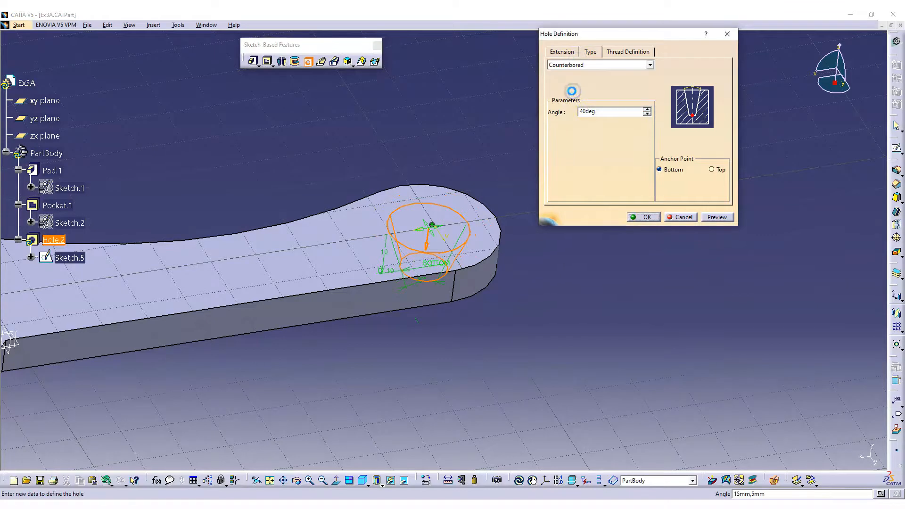
{"action": "middle_click_drag", "start_coordinate": [470, 260], "coordinate": [447, 173]}
{"action": "left_click", "coordinate": [600, 66]}
{"action": "left_click", "coordinate": [575, 95]}
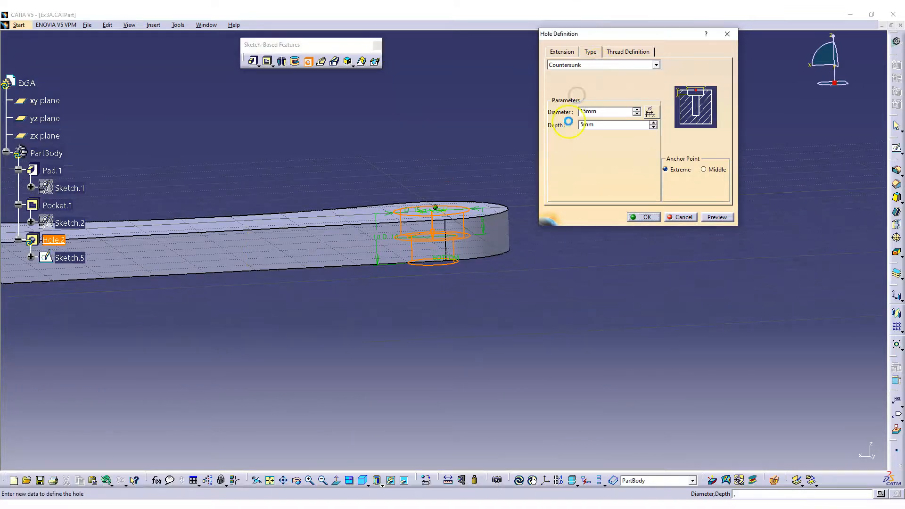
Step: Switch the hole type to Counterdrilled to inspect its profile
{"action": "middle_click_drag", "start_coordinate": [424, 157], "coordinate": [428, 223]}
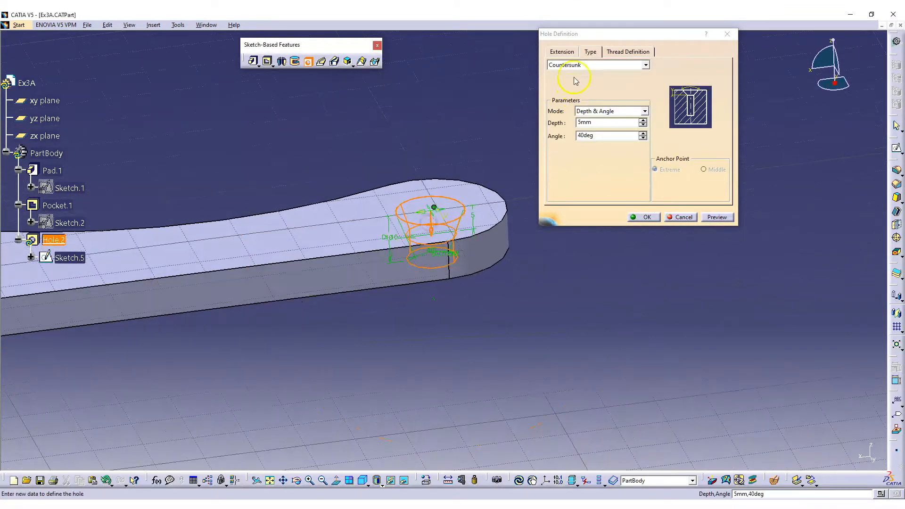
{"action": "left_click", "coordinate": [576, 65]}
{"action": "left_click", "coordinate": [569, 105]}
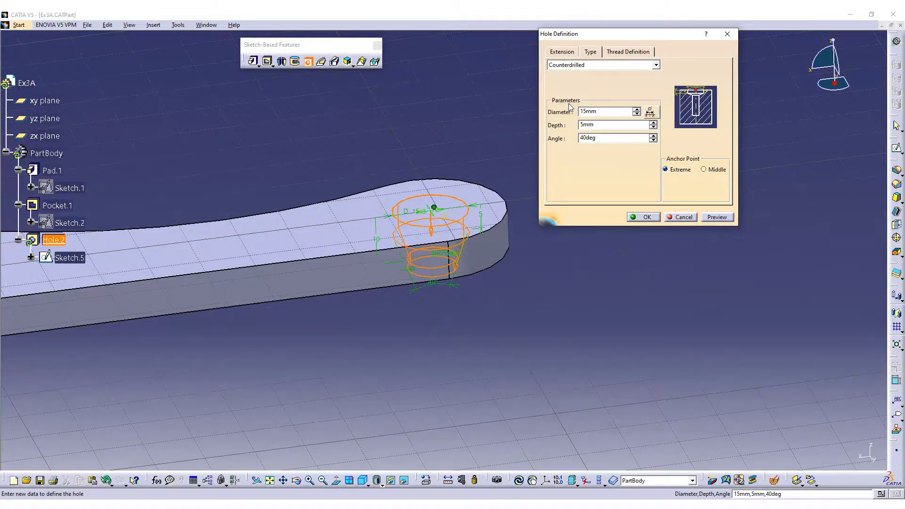
Step: Set the hole type back to Simple, check its Blind extension settings, and create the hole at the lever's rounded end
{"action": "left_click", "coordinate": [585, 65]}
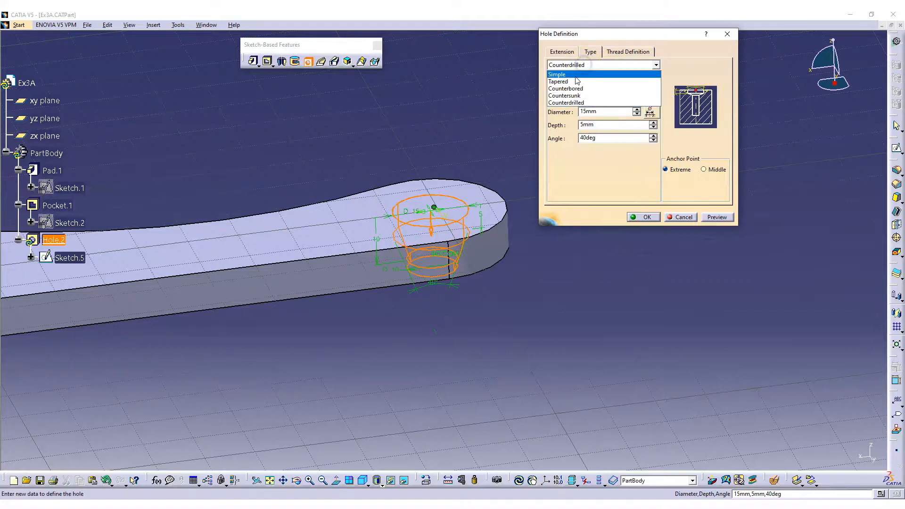
{"action": "left_click", "coordinate": [577, 73]}
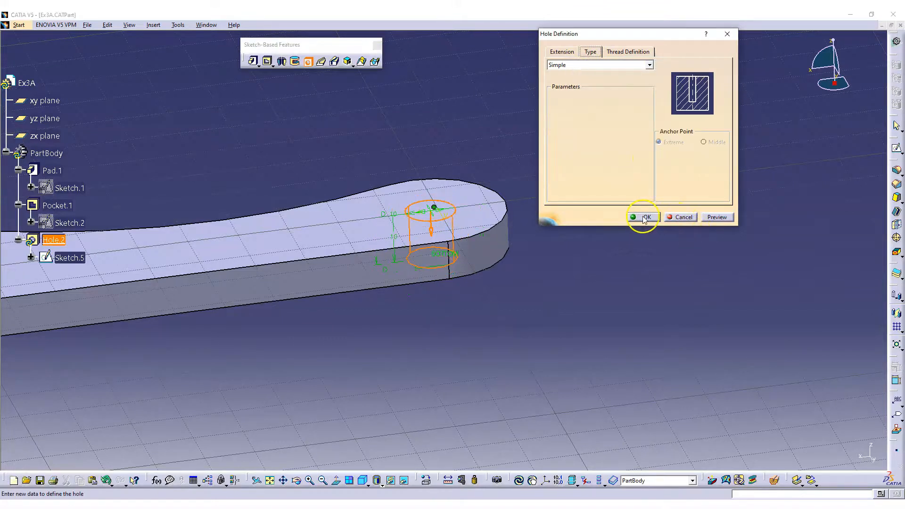
{"action": "left_click", "coordinate": [567, 51]}
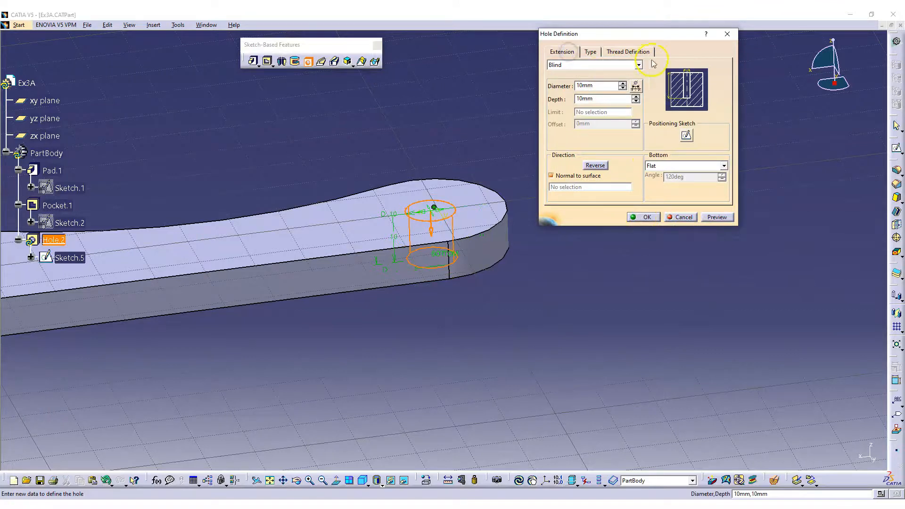
{"action": "left_click", "coordinate": [640, 217]}
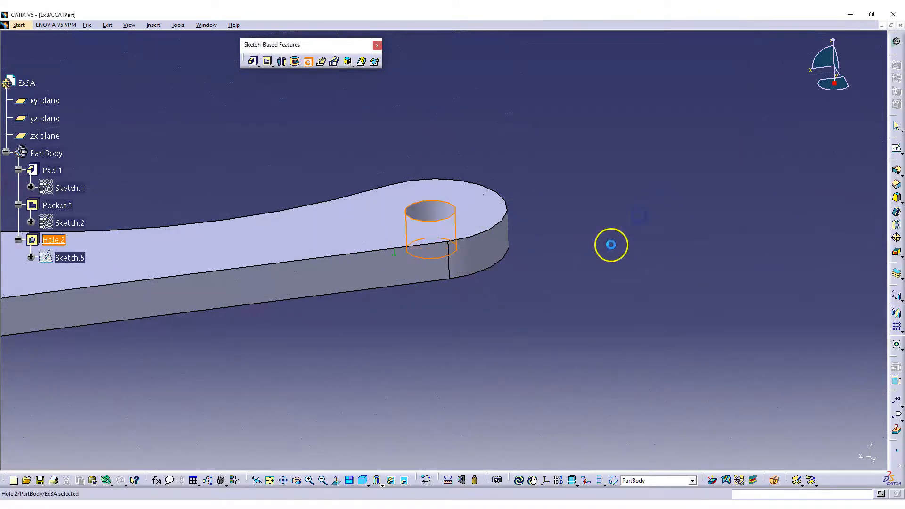
{"action": "middle_click_drag", "start_coordinate": [523, 289], "coordinate": [539, 272]}
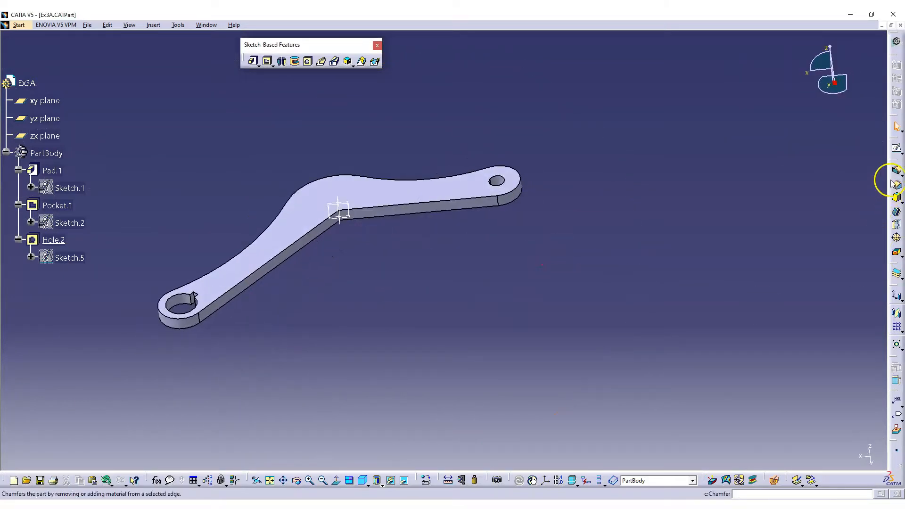
Step: Float the Dress-Up Features tools beside the Sketch-Based Features tools, and highlight the pad, pocket and hole in turn
{"action": "left_click_drag", "start_coordinate": [894, 153], "coordinate": [459, 61]}
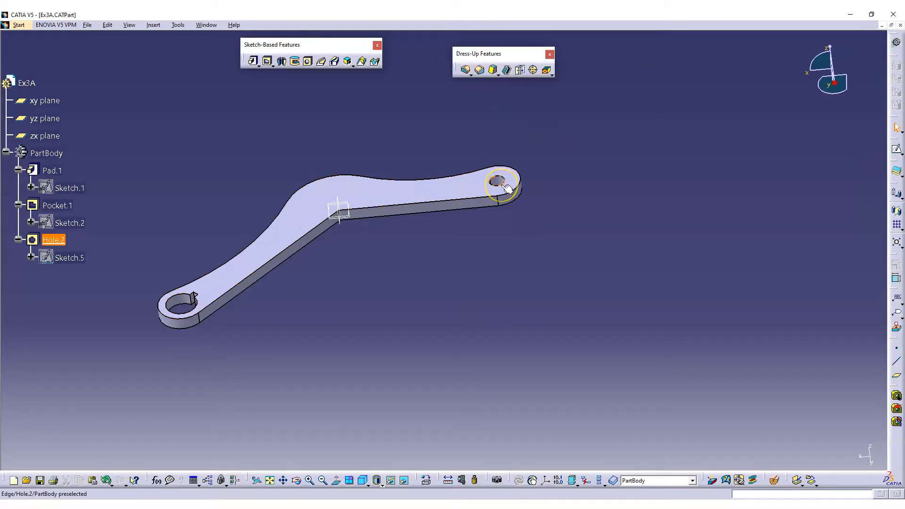
{"action": "left_click", "coordinate": [31, 170]}
{"action": "left_click", "coordinate": [56, 204]}
{"action": "left_click", "coordinate": [76, 224]}
{"action": "left_click", "coordinate": [54, 239]}
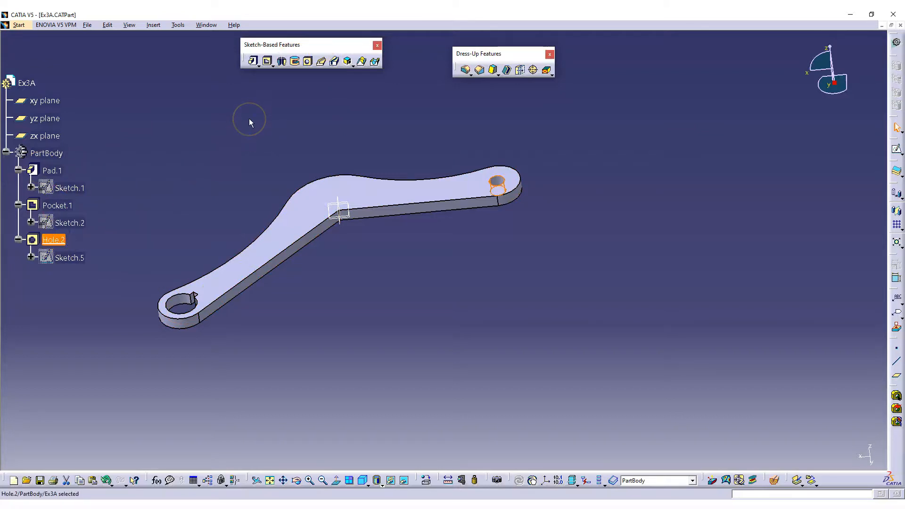
{"action": "left_click", "coordinate": [353, 147]}
{"action": "middle_click_drag", "start_coordinate": [430, 212], "coordinate": [529, 254]}
{"action": "left_click_drag", "start_coordinate": [508, 55], "coordinate": [477, 48]}
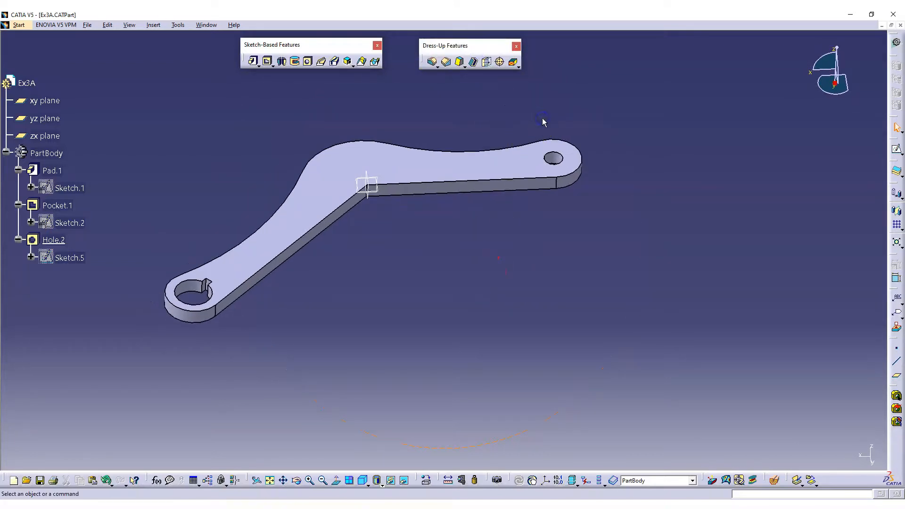
Step: Apply a 25 mm edge fillet to the vertical edge at the lever's inner corner
{"action": "middle_click_drag", "start_coordinate": [466, 228], "coordinate": [577, 242]}
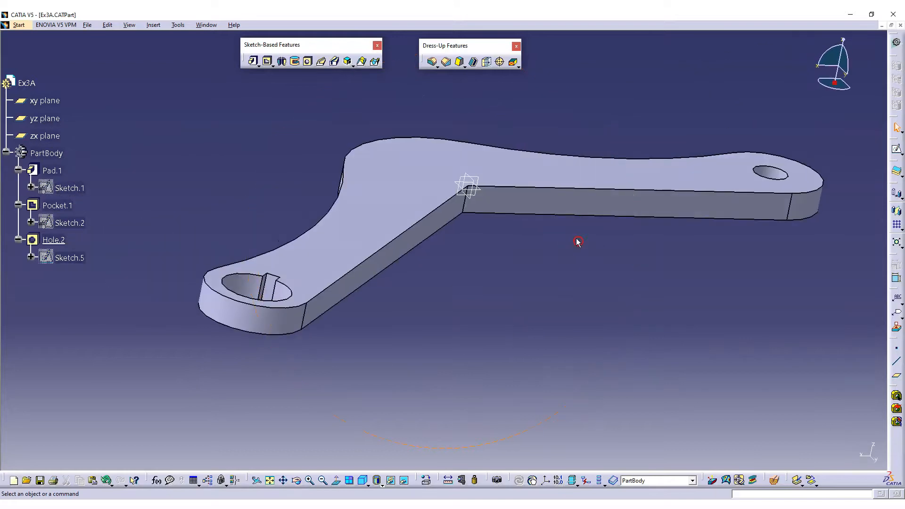
{"action": "left_click", "coordinate": [464, 196]}
{"action": "left_click", "coordinate": [432, 62]}
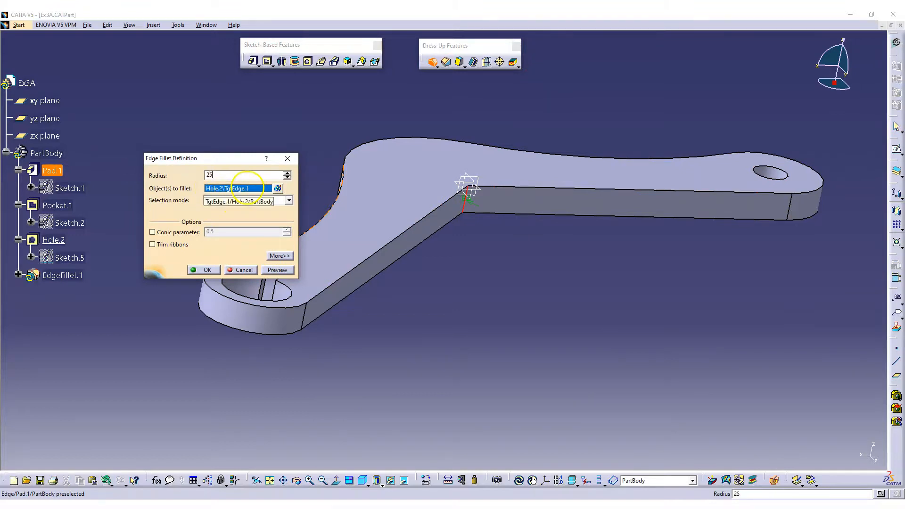
{"action": "type", "text": "25"}
{"action": "key", "text": "Return"}
{"action": "middle_click_drag", "start_coordinate": [317, 155], "coordinate": [426, 298]}
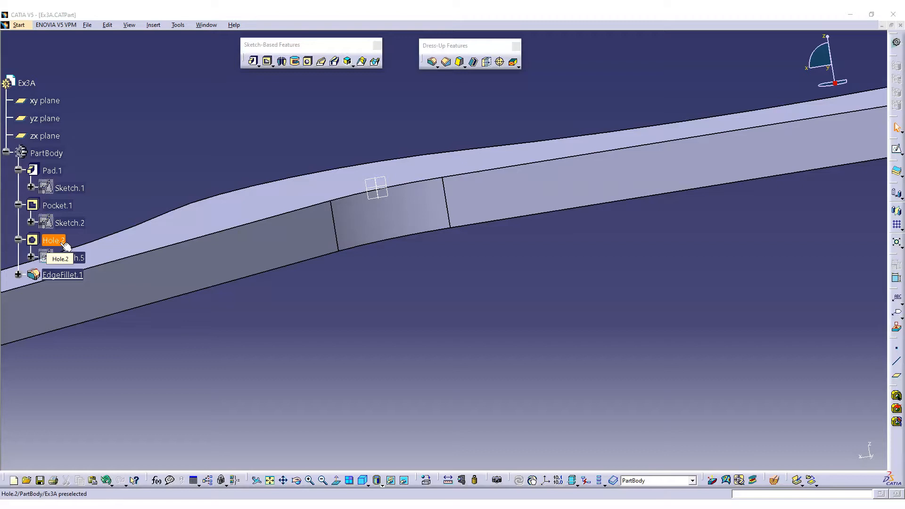
Step: Try to apply an edge fillet with a 10 mm radius along the lever's upper outline edge
{"action": "middle_click_drag", "start_coordinate": [393, 108], "coordinate": [560, 277]}
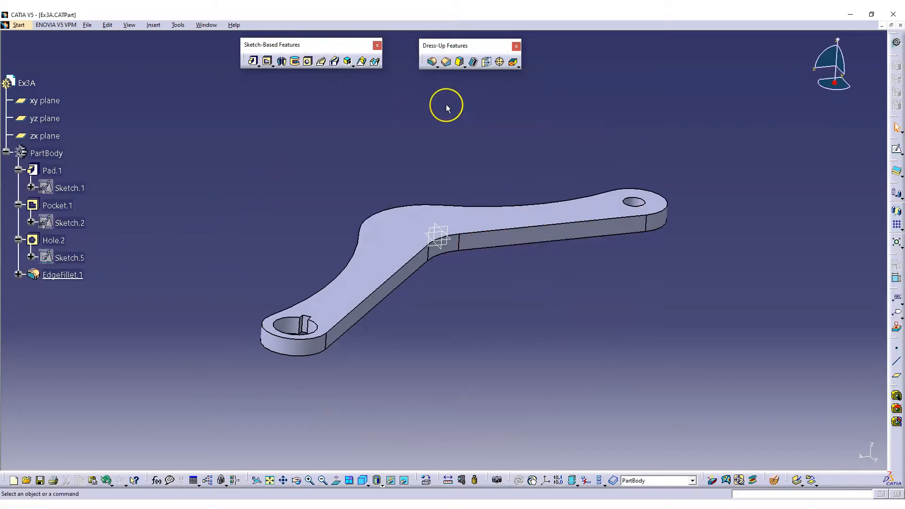
{"action": "left_click", "coordinate": [433, 60]}
{"action": "left_click", "coordinate": [540, 229]}
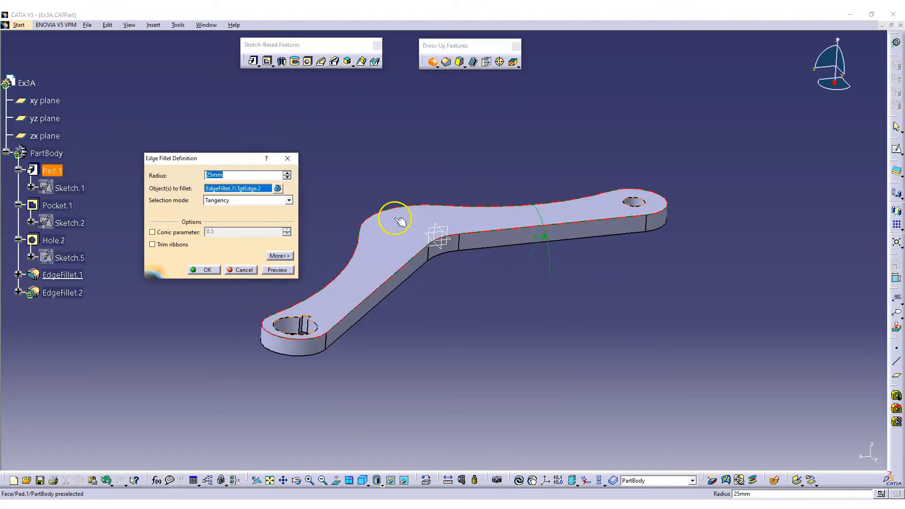
{"action": "type", "text": "10"}
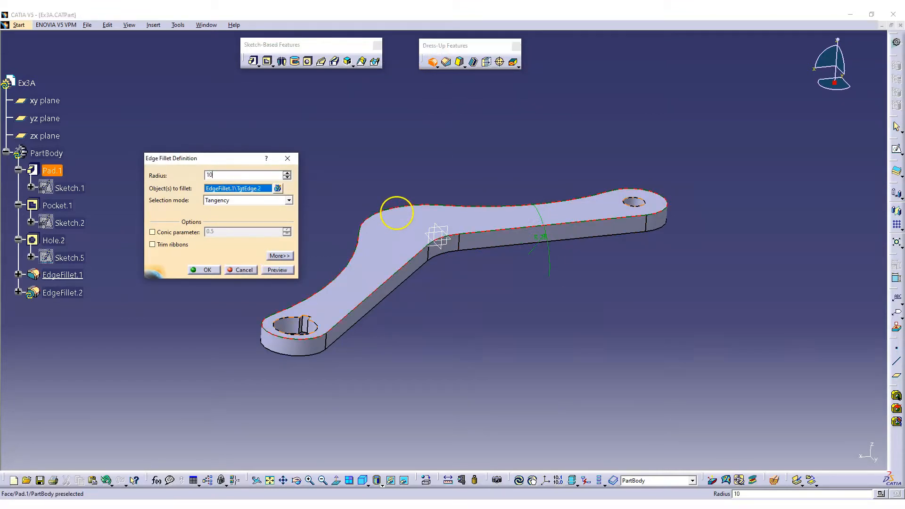
{"action": "left_click", "coordinate": [428, 243]}
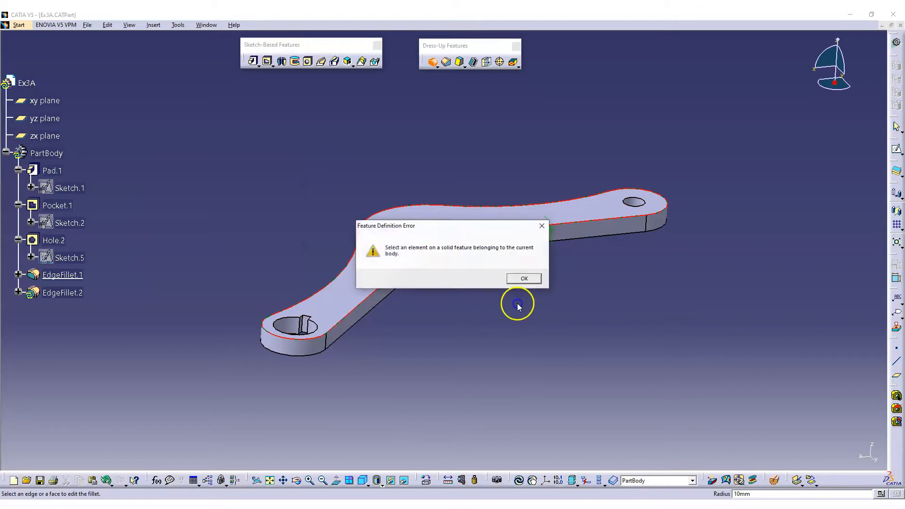
{"action": "left_click", "coordinate": [542, 228]}
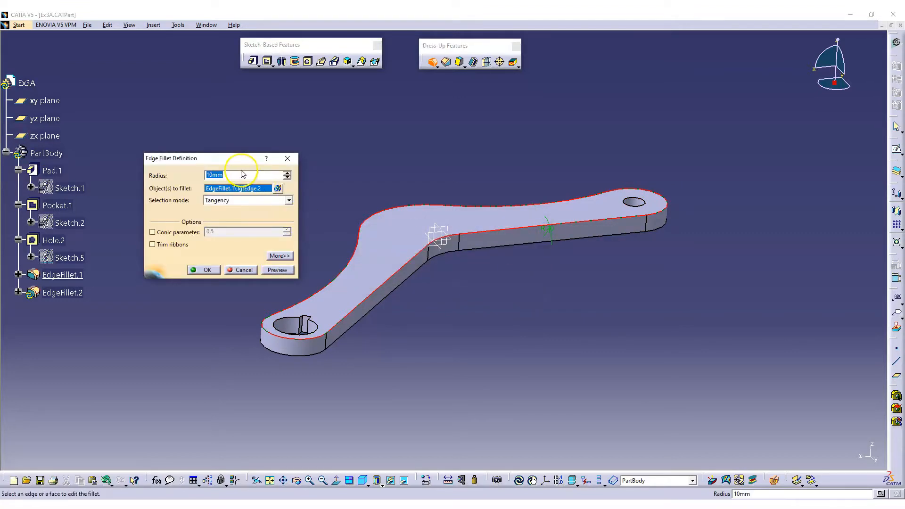
Step: Set the upper outline fillet's radius to 2 mm, preview it, and apply it
{"action": "type", "text": "2"}
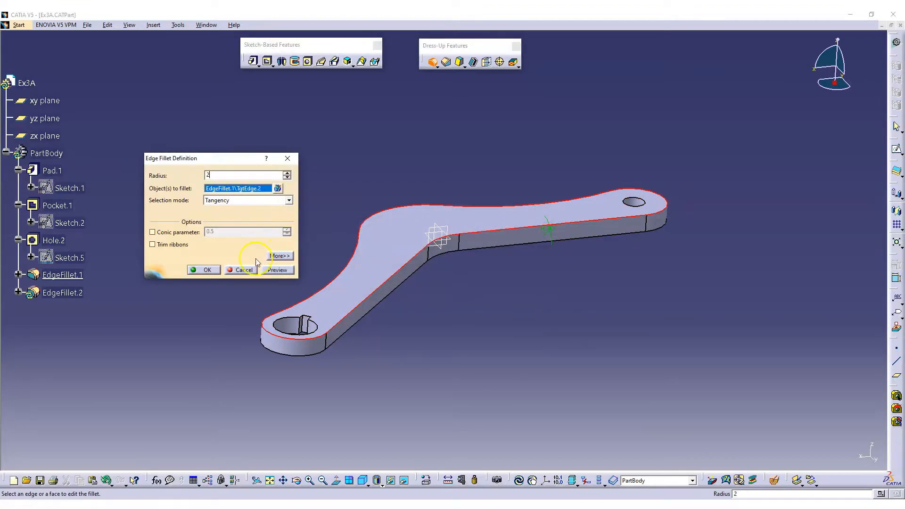
{"action": "left_click", "coordinate": [278, 270]}
{"action": "middle_click_drag", "start_coordinate": [529, 321], "coordinate": [438, 339]}
{"action": "left_click", "coordinate": [203, 270]}
{"action": "left_click", "coordinate": [368, 259]}
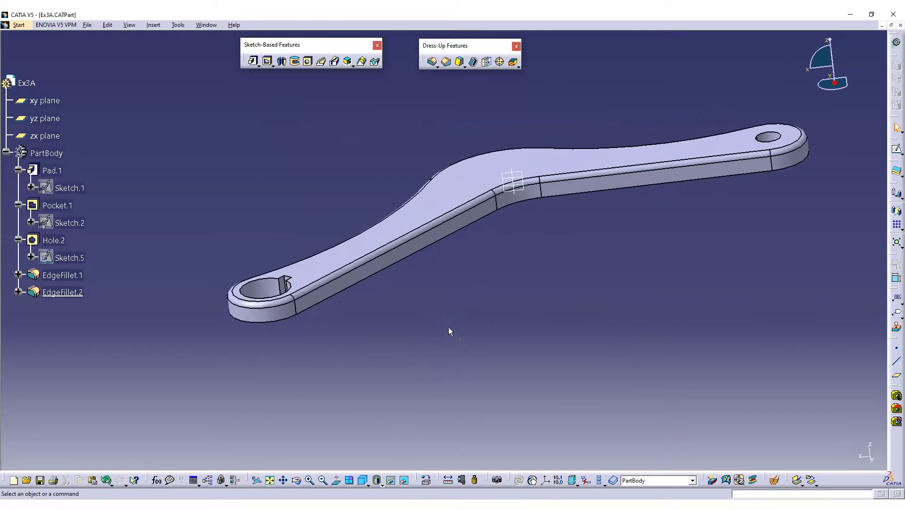
{"action": "left_click", "coordinate": [432, 61]}
{"action": "left_click", "coordinate": [563, 196]}
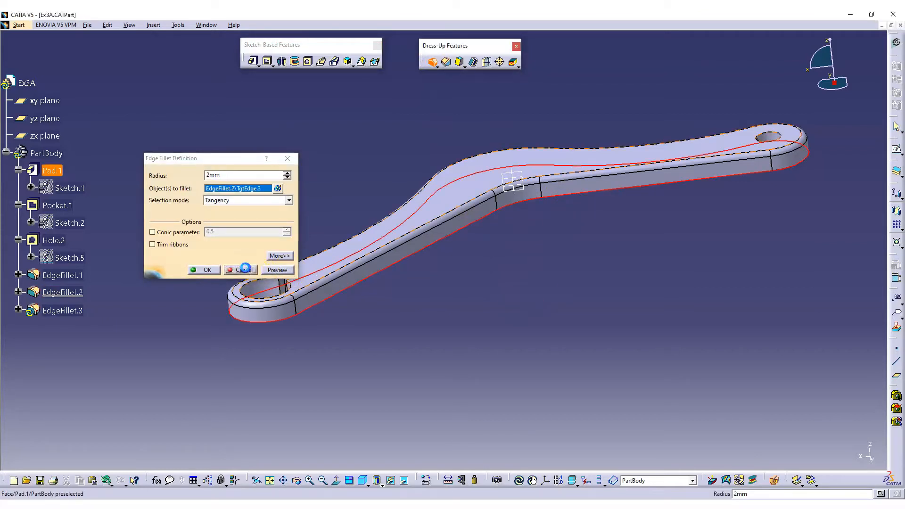
{"action": "left_click", "coordinate": [245, 268]}
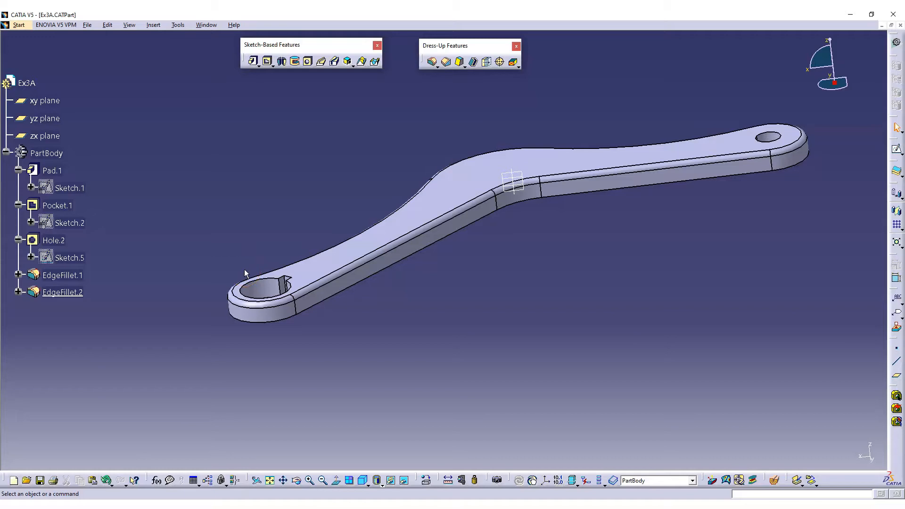
Step: Reopen the 2 mm outline fillet and add the lever's lower outline edge to its objects to fillet
{"action": "double_click", "coordinate": [45, 291]}
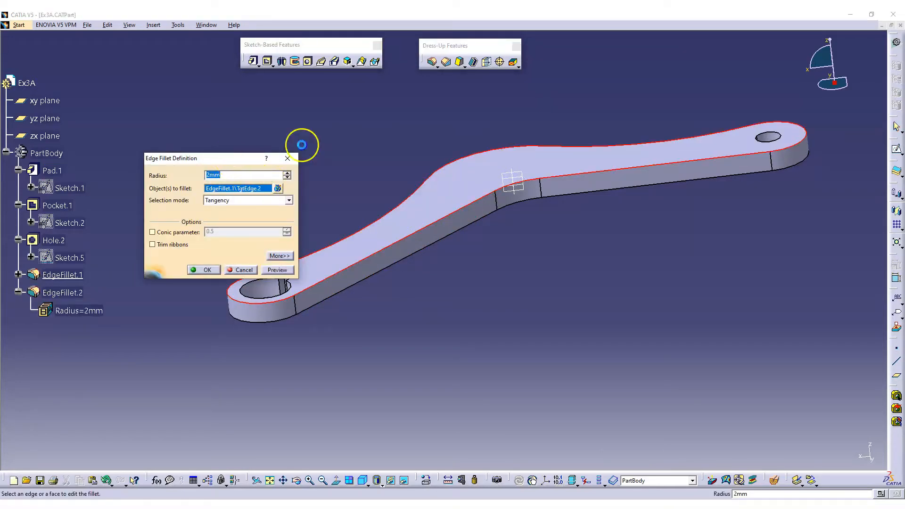
{"action": "left_click_drag", "start_coordinate": [226, 159], "coordinate": [796, 50]}
{"action": "middle_click_drag", "start_coordinate": [603, 237], "coordinate": [599, 257]}
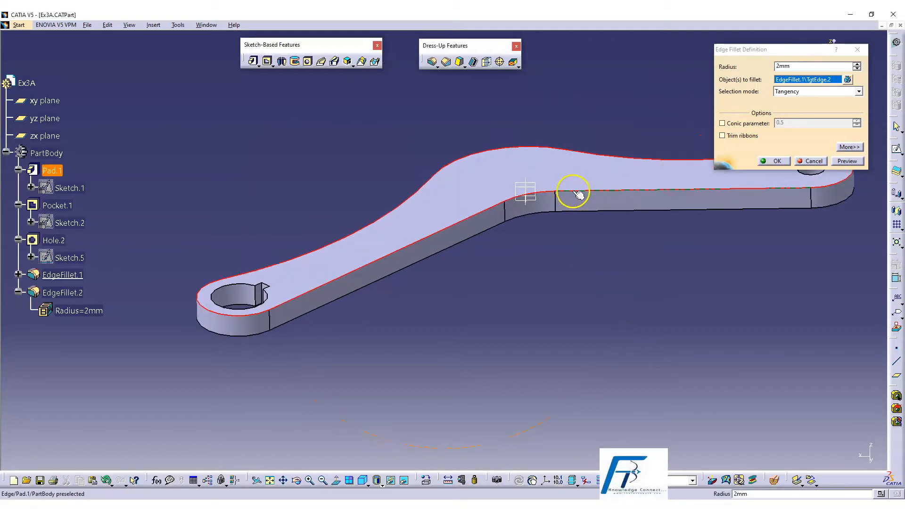
{"action": "left_click_drag", "start_coordinate": [791, 50], "coordinate": [672, 46]}
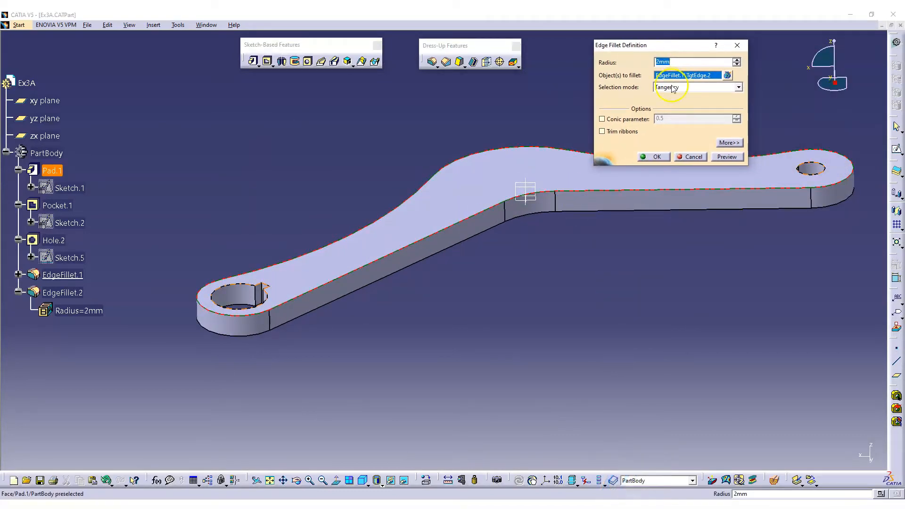
{"action": "left_click", "coordinate": [616, 210]}
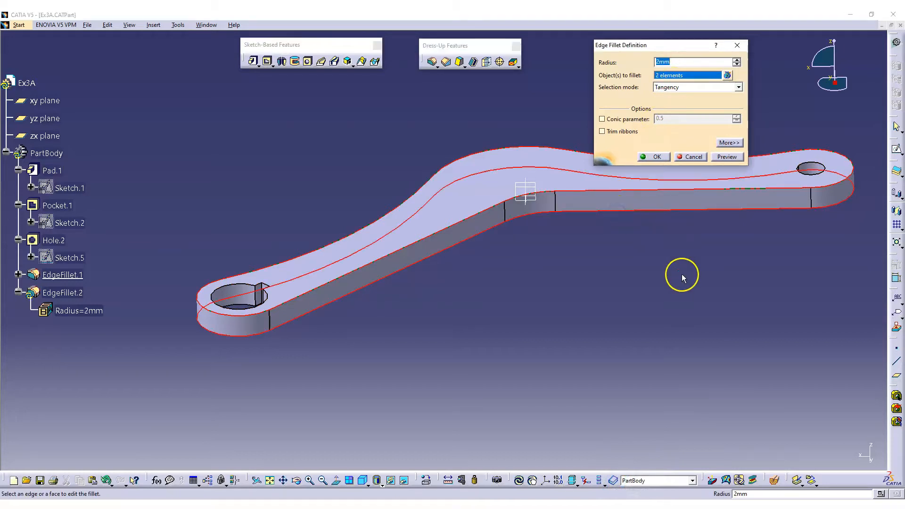
Step: Review the edges listed as the fillet's objects and apply the edited fillet
{"action": "left_click", "coordinate": [727, 76]}
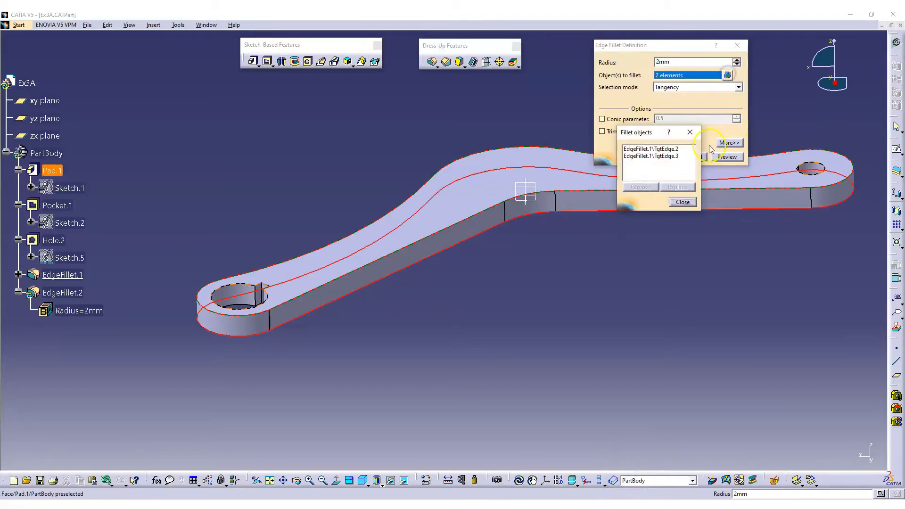
{"action": "left_click", "coordinate": [665, 150]}
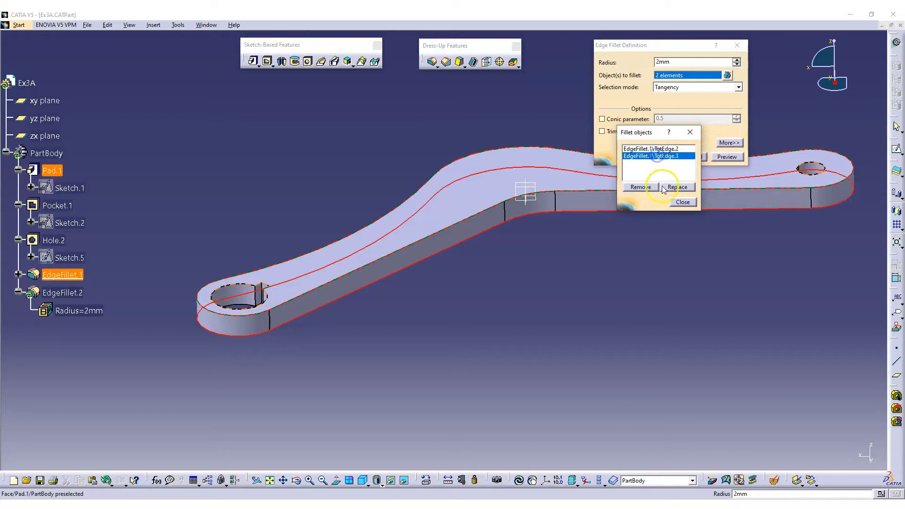
{"action": "left_click", "coordinate": [682, 201]}
{"action": "left_click", "coordinate": [656, 157]}
{"action": "left_click", "coordinate": [623, 269]}
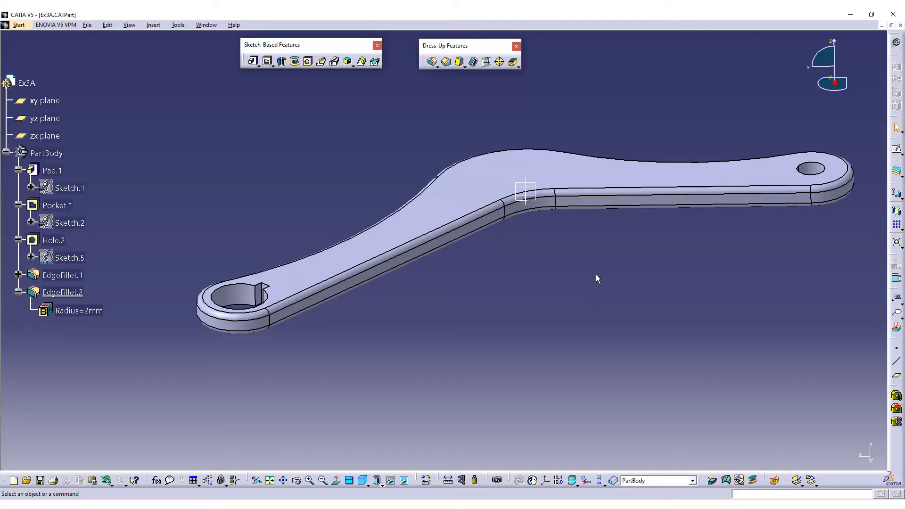
Step: Highlight the pad, pocket, hole and both edge fillets in turn to review which geometry each feature makes
{"action": "left_click", "coordinate": [52, 170]}
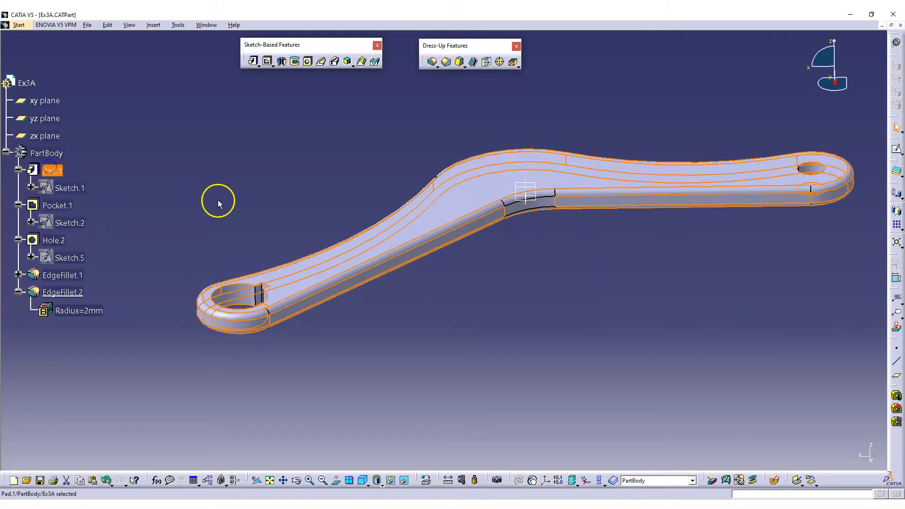
{"action": "left_click", "coordinate": [55, 205]}
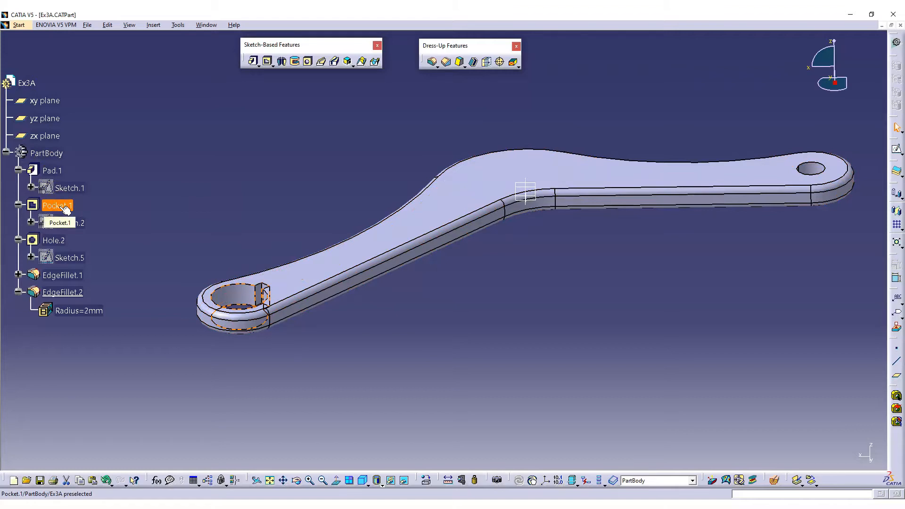
{"action": "left_click", "coordinate": [49, 243]}
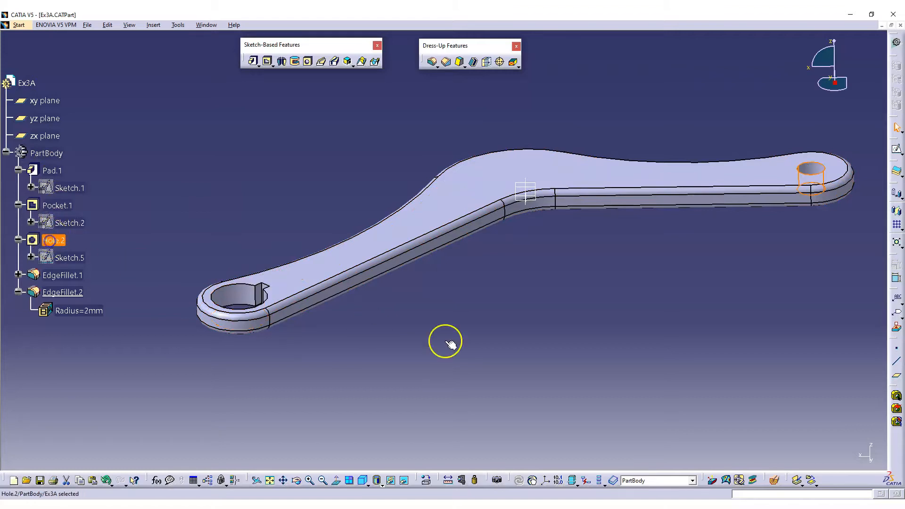
{"action": "left_click", "coordinate": [78, 281]}
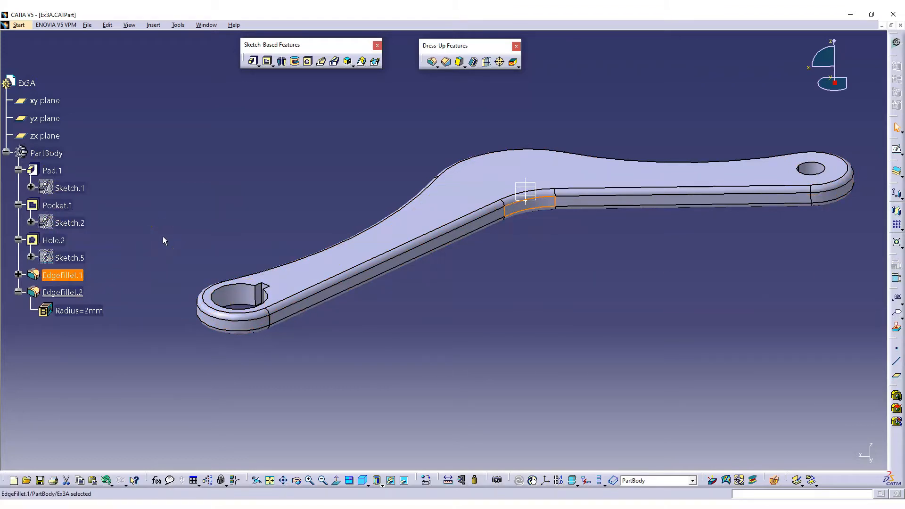
{"action": "left_click", "coordinate": [71, 292]}
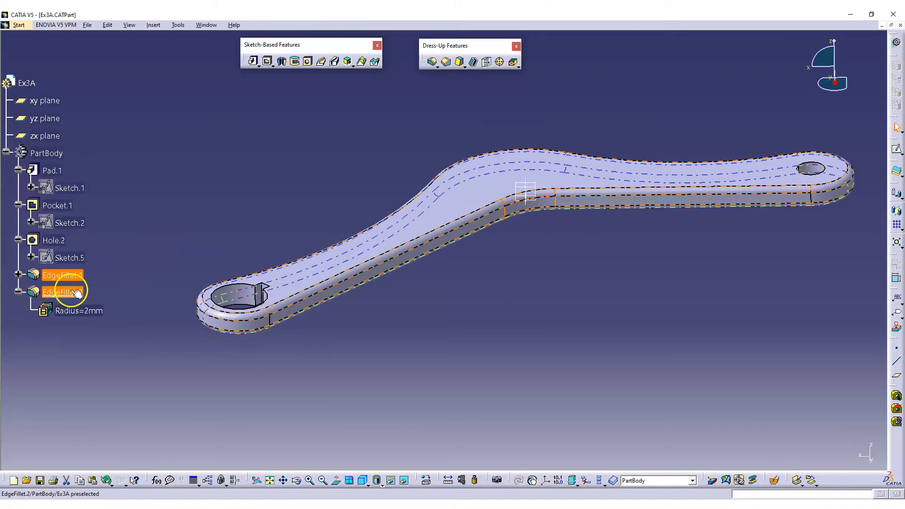
{"action": "left_click", "coordinate": [206, 218]}
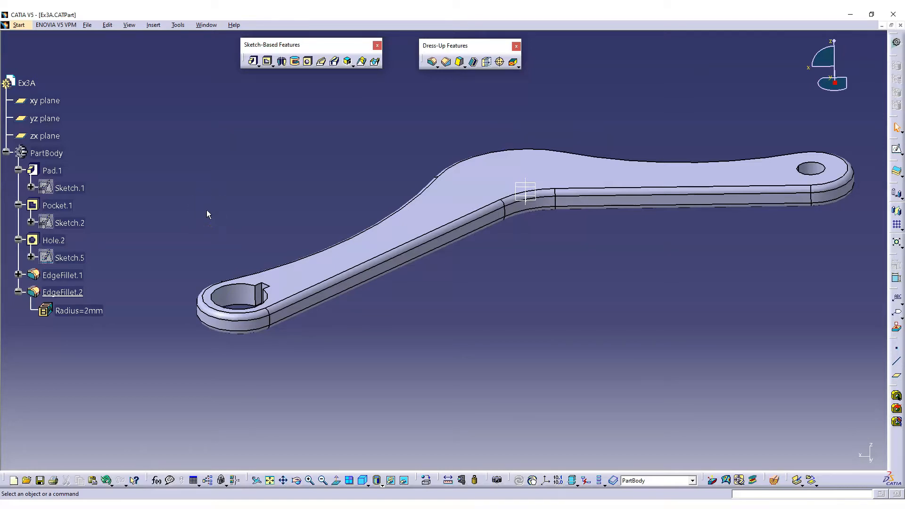
Step: Create a new document of type Part
{"action": "left_click", "coordinate": [87, 24]}
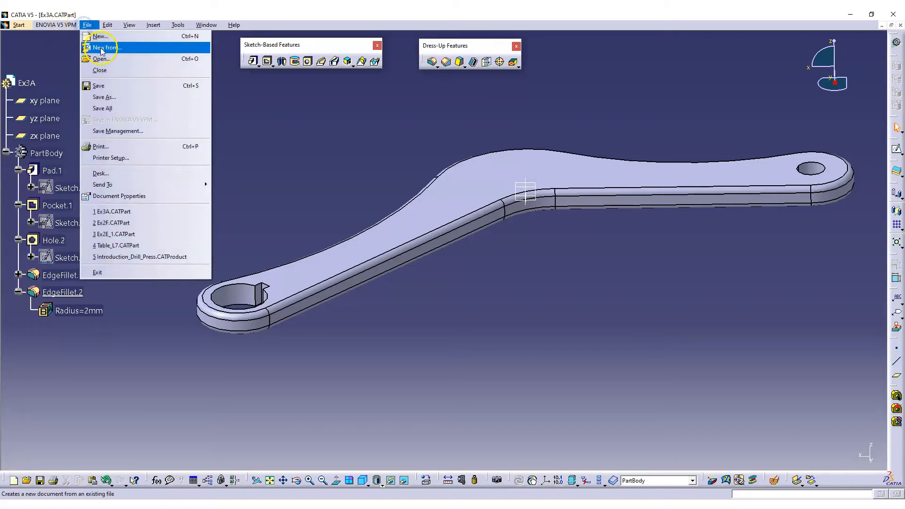
{"action": "left_click", "coordinate": [105, 41]}
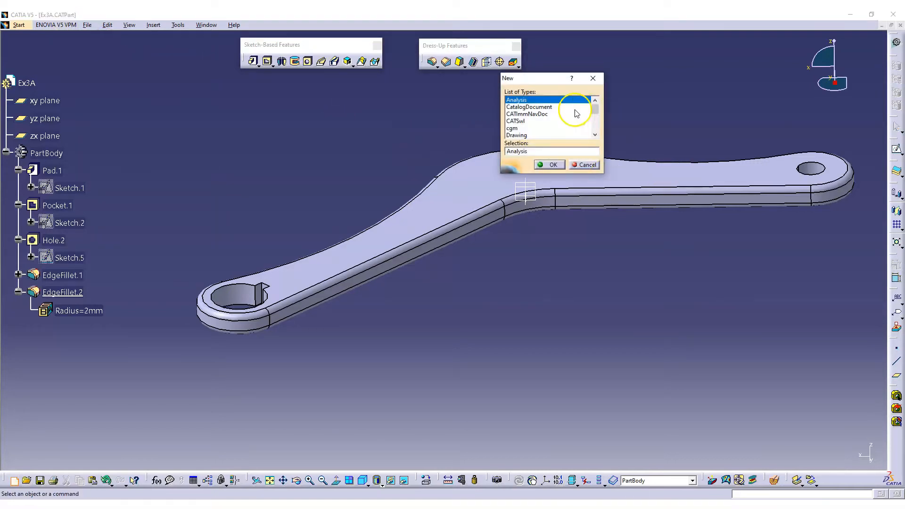
{"action": "scroll", "coordinate": [563, 130], "scroll_direction": "down", "scroll_amount": 3}
{"action": "left_click", "coordinate": [514, 100]}
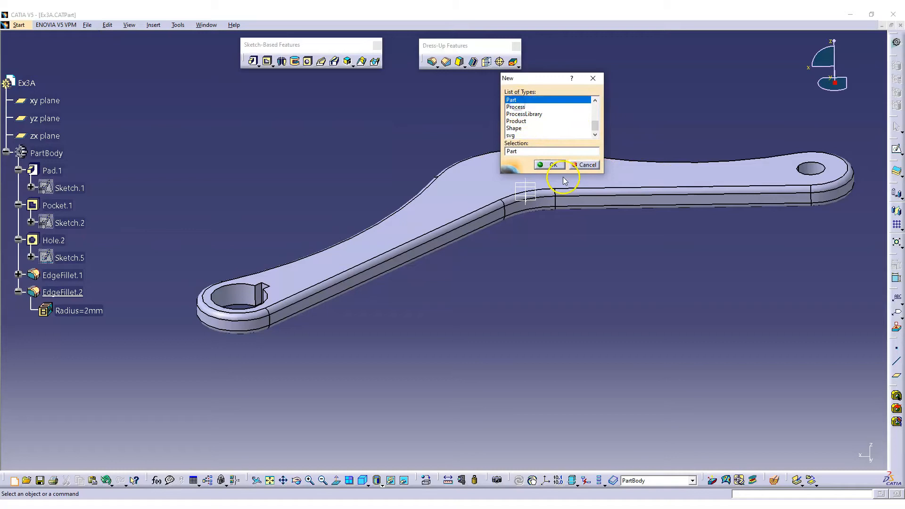
{"action": "left_click", "coordinate": [556, 164]}
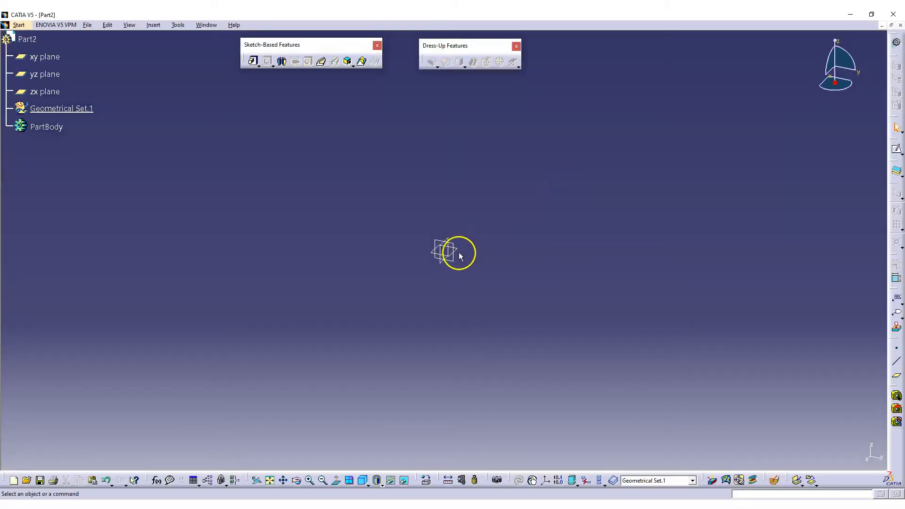
Step: Start a sketch on the yz plane and place the Profile toolbar next to the Sketch tools toolbar
{"action": "left_click", "coordinate": [453, 260]}
{"action": "left_click", "coordinate": [896, 149]}
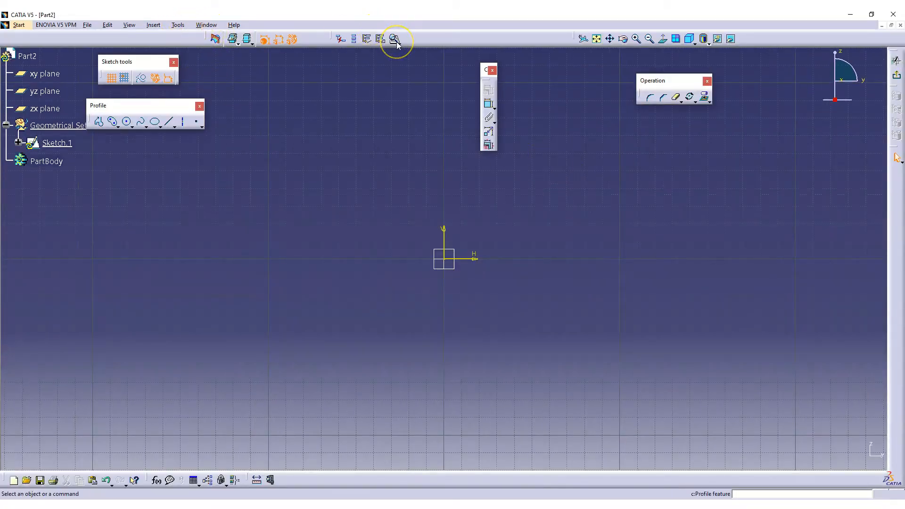
{"action": "mouse_move", "coordinate": [130, 108]}
{"action": "left_mouse_down"}
{"action": "mouse_move", "coordinate": [184, 110]}
{"action": "mouse_move", "coordinate": [322, 62]}
{"action": "left_mouse_up"}
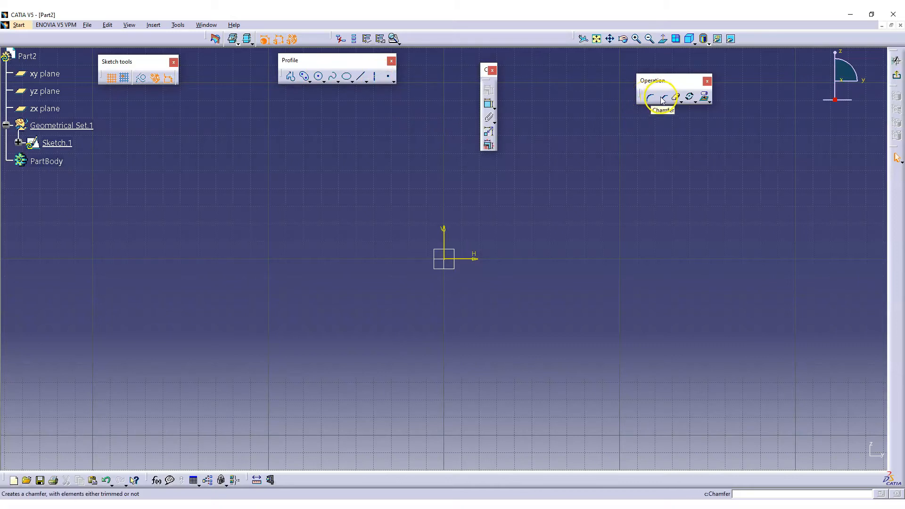
Step: Show the trim, break, quick trim and close arc variants among the sketch operations
{"action": "left_click", "coordinate": [680, 101]}
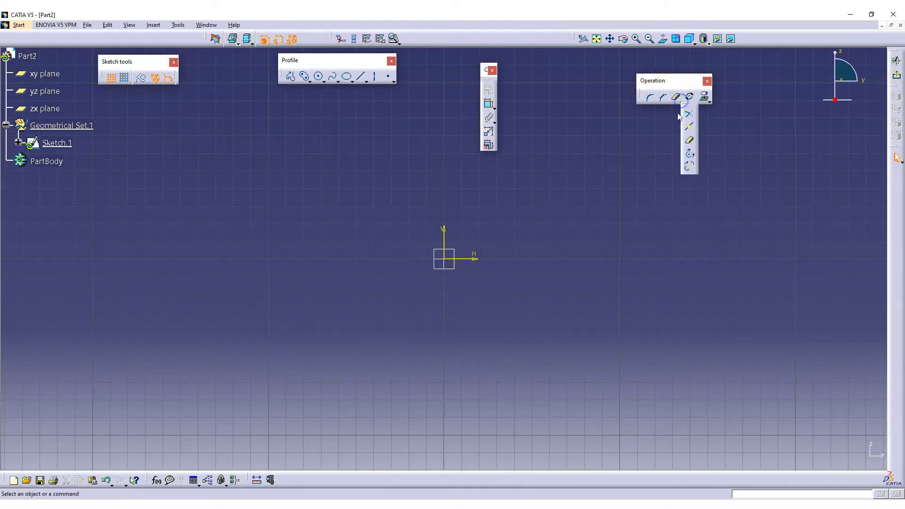
{"action": "left_click", "coordinate": [691, 125]}
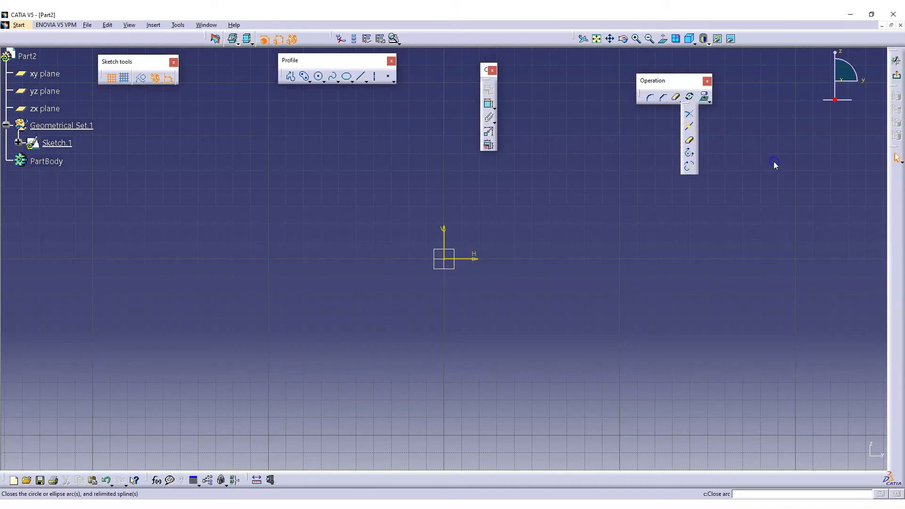
Step: Run Sketch Analysis on the empty sketch, close the report, and exit the sketch
{"action": "left_click", "coordinate": [394, 38]}
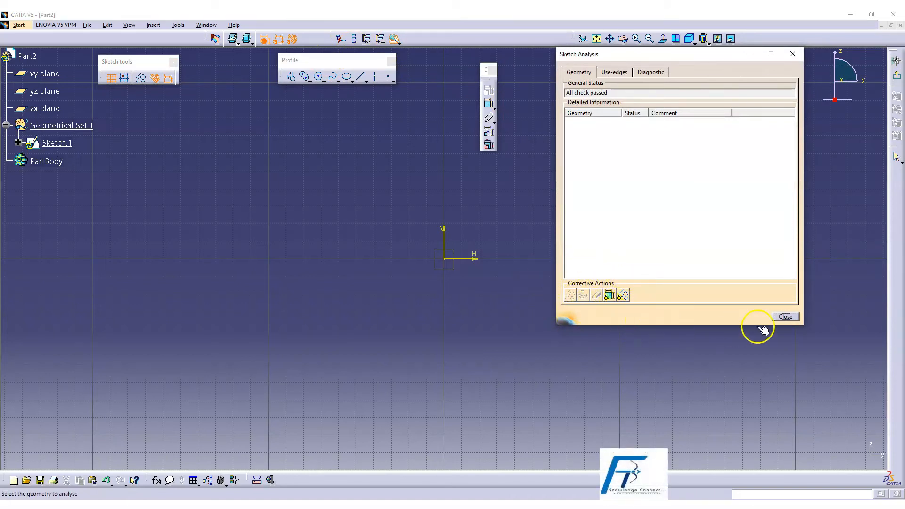
{"action": "left_click", "coordinate": [785, 316]}
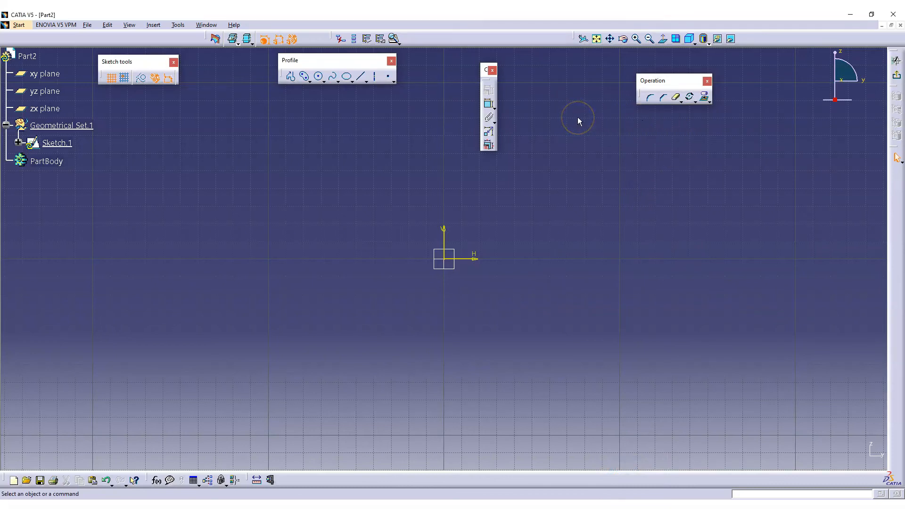
{"action": "left_click", "coordinate": [897, 75]}
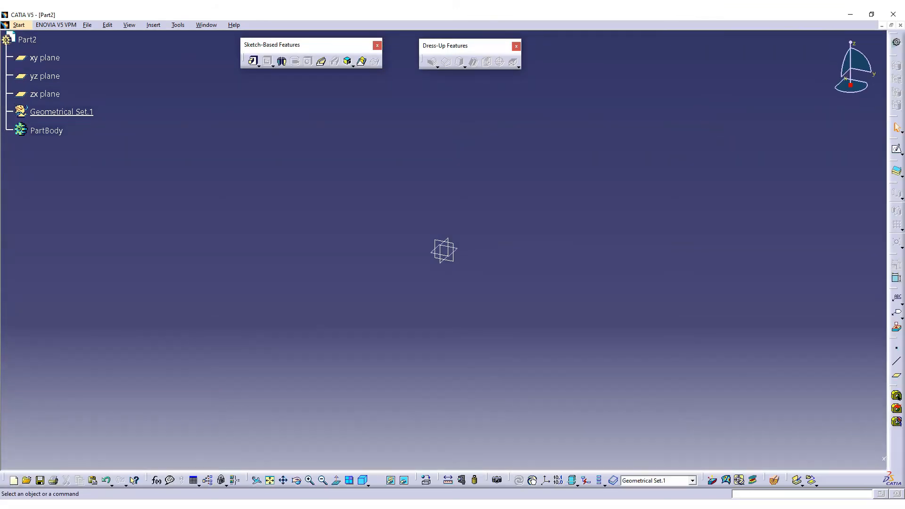